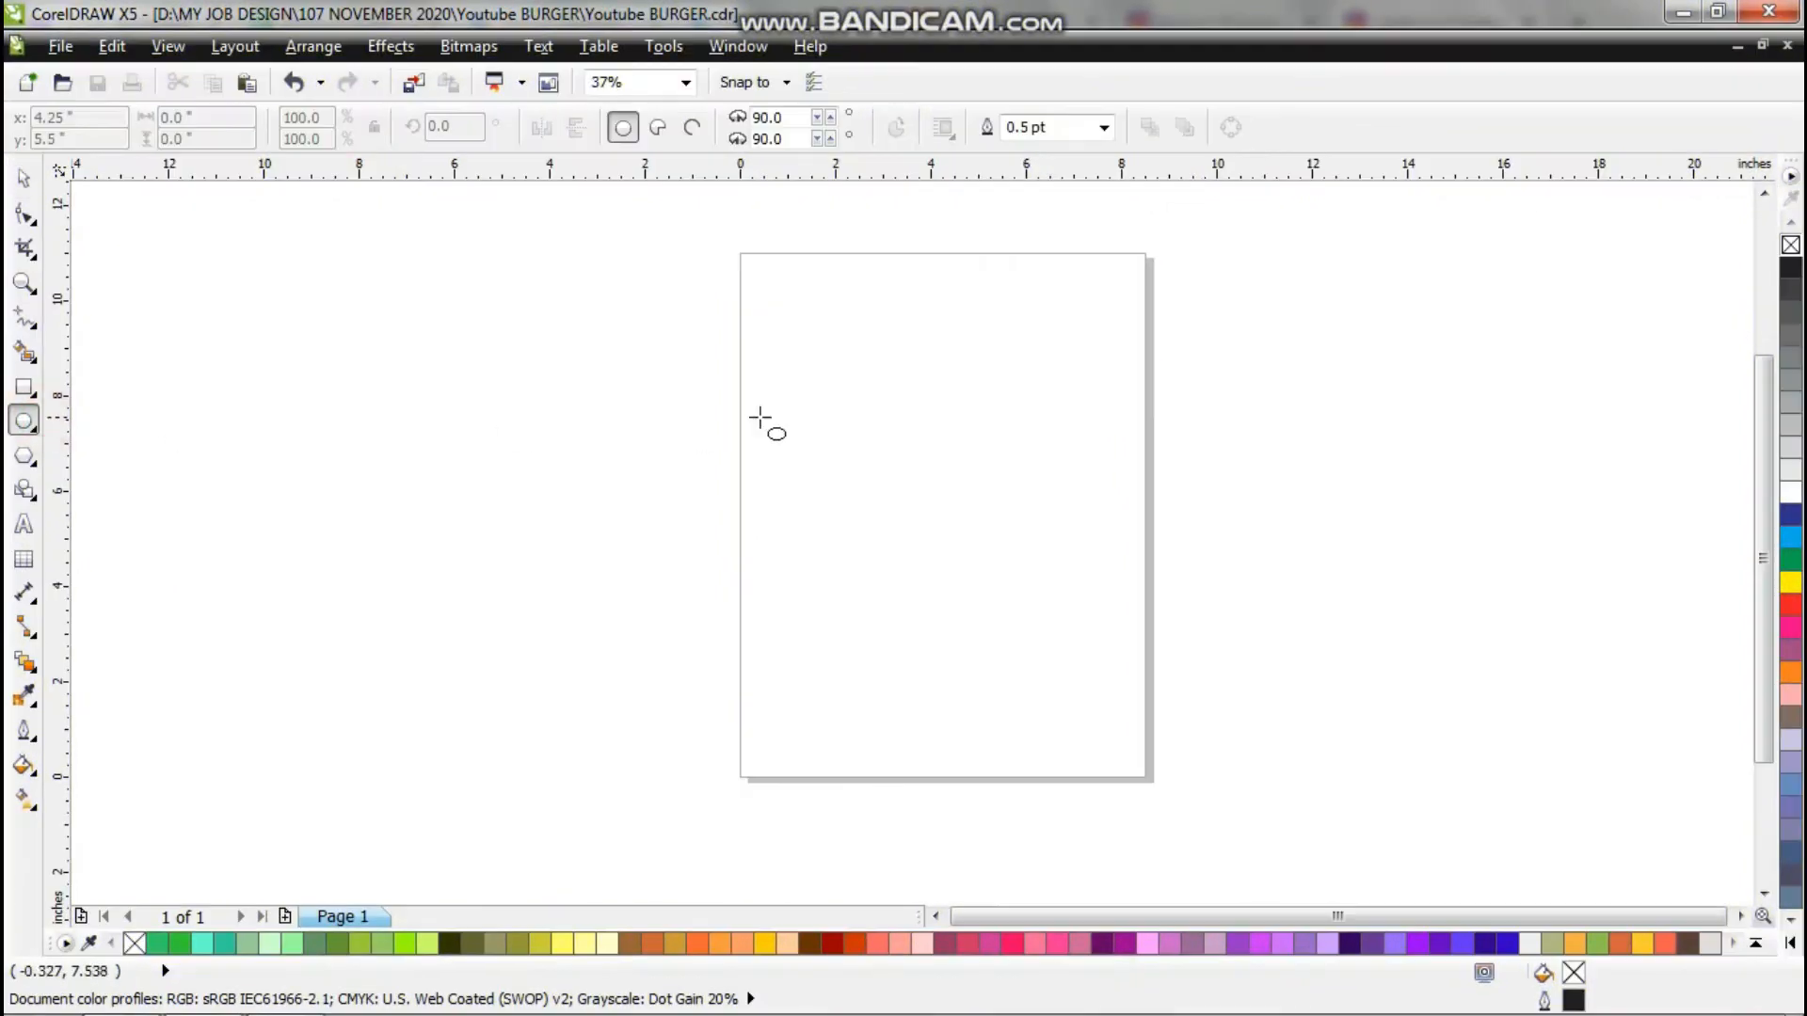
Draw a flat-bottomed half circle about 4.6 in wide on the upper part of the page for the top bun.
{"action": "key", "text": "F6"}
{"action": "left_click_drag", "start_coordinate": [738, 661], "coordinate": [1186, 443]}
{"action": "key", "text": "ctrl+a"}
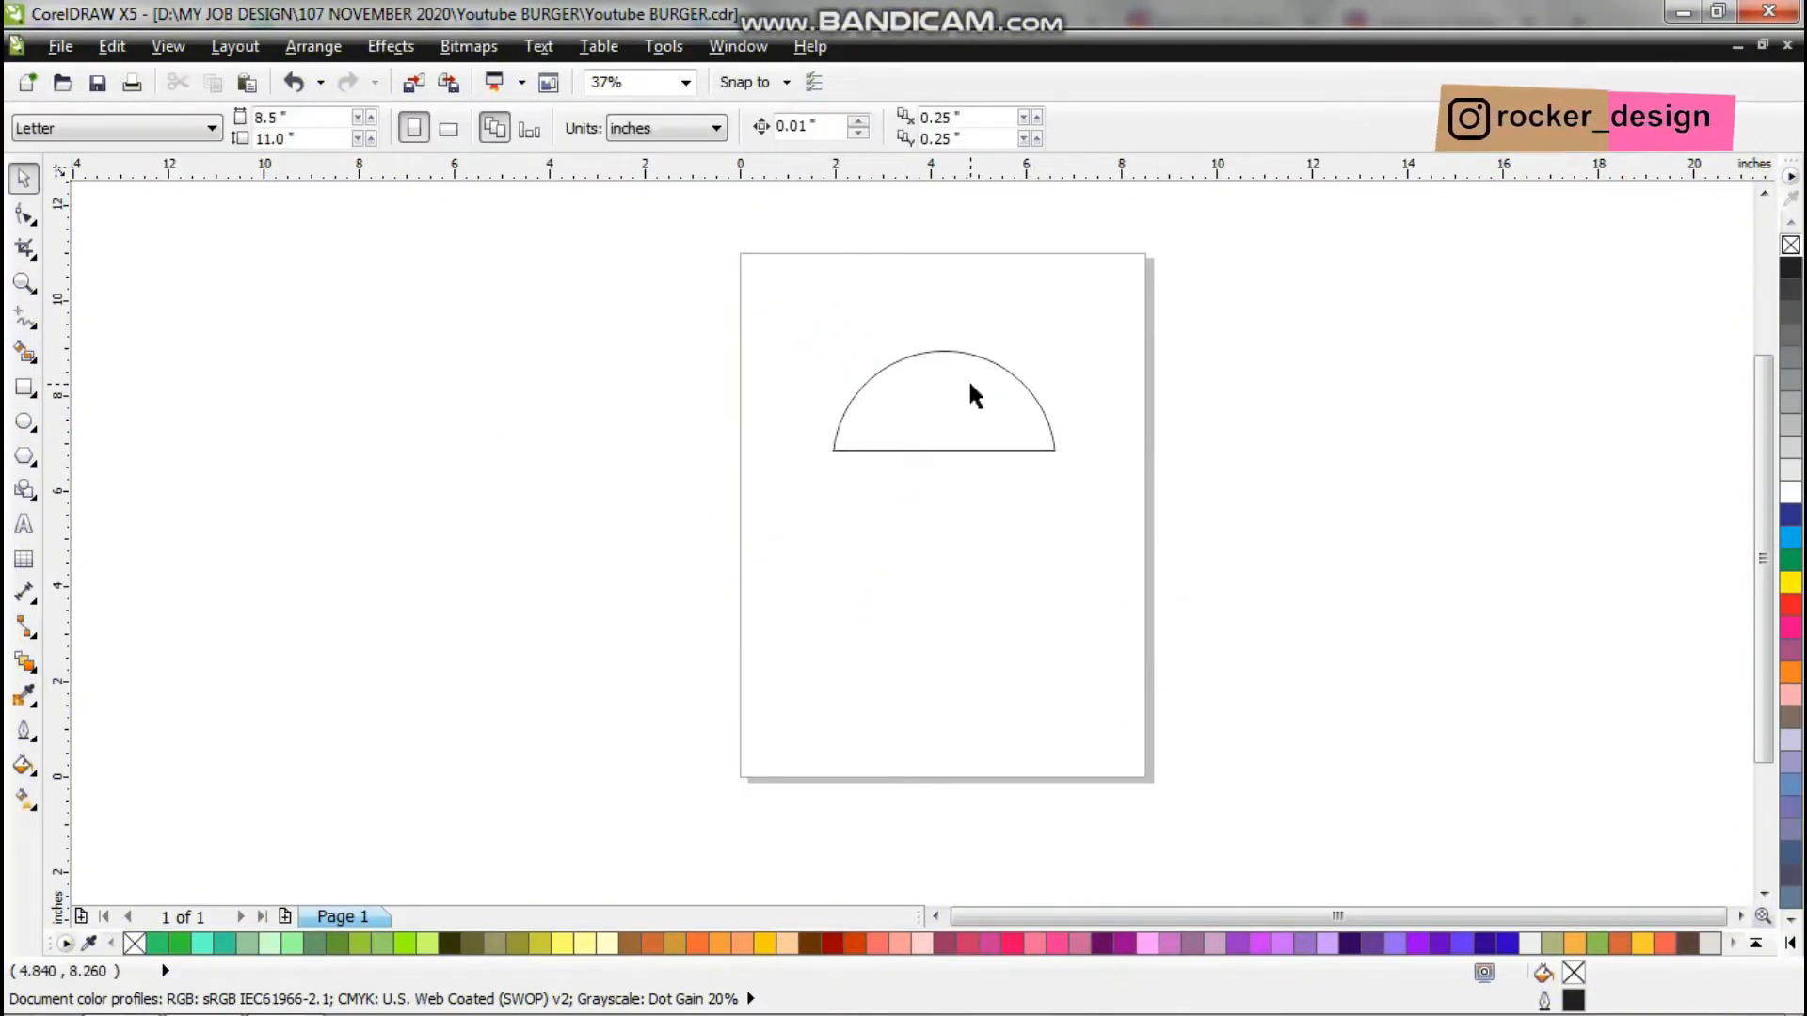
Round the lower-left corner of the half circle by adding nodes beside the corner and removing the corner node.
{"action": "scroll", "coordinate": [946, 334], "scroll_direction": "up", "scroll_amount": 2}
{"action": "left_click_drag", "start_coordinate": [891, 318], "coordinate": [1088, 364]}
{"action": "scroll", "coordinate": [736, 565], "scroll_direction": "up", "scroll_amount": 2}
{"action": "double_click", "coordinate": [712, 572]}
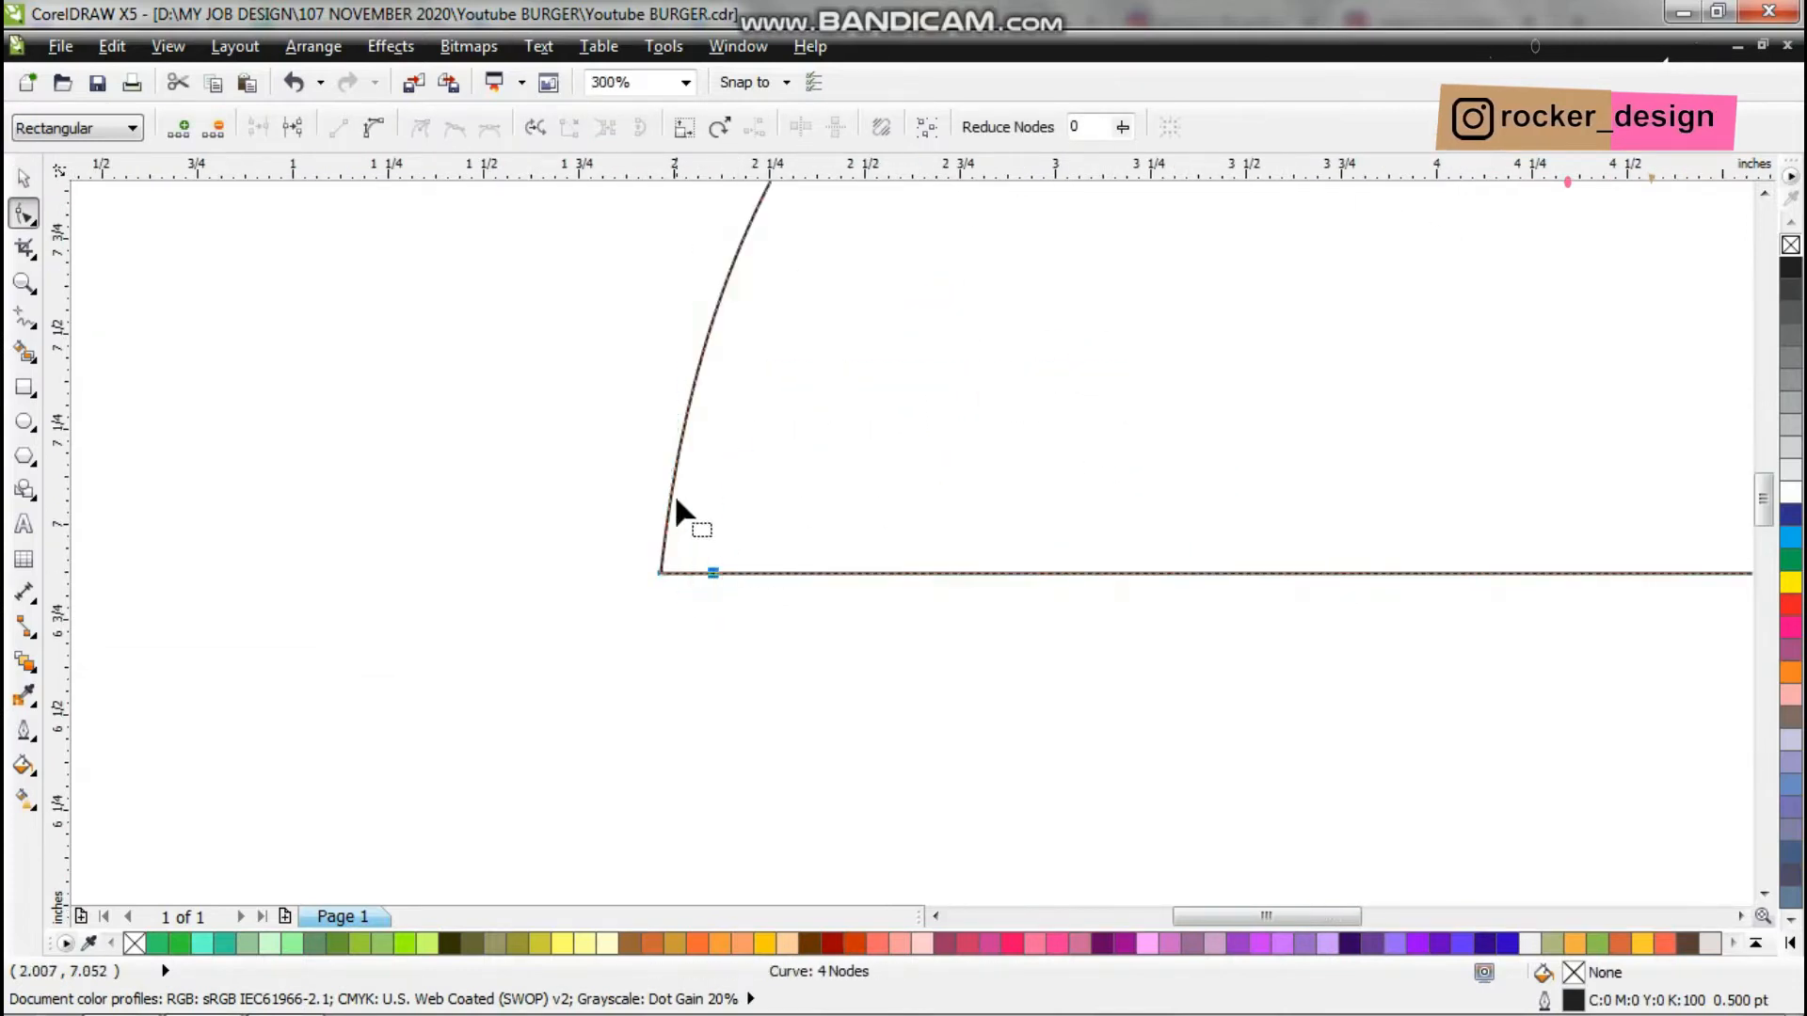
{"action": "double_click", "coordinate": [660, 573]}
{"action": "scroll", "coordinate": [661, 575], "scroll_direction": "up", "scroll_amount": 1}
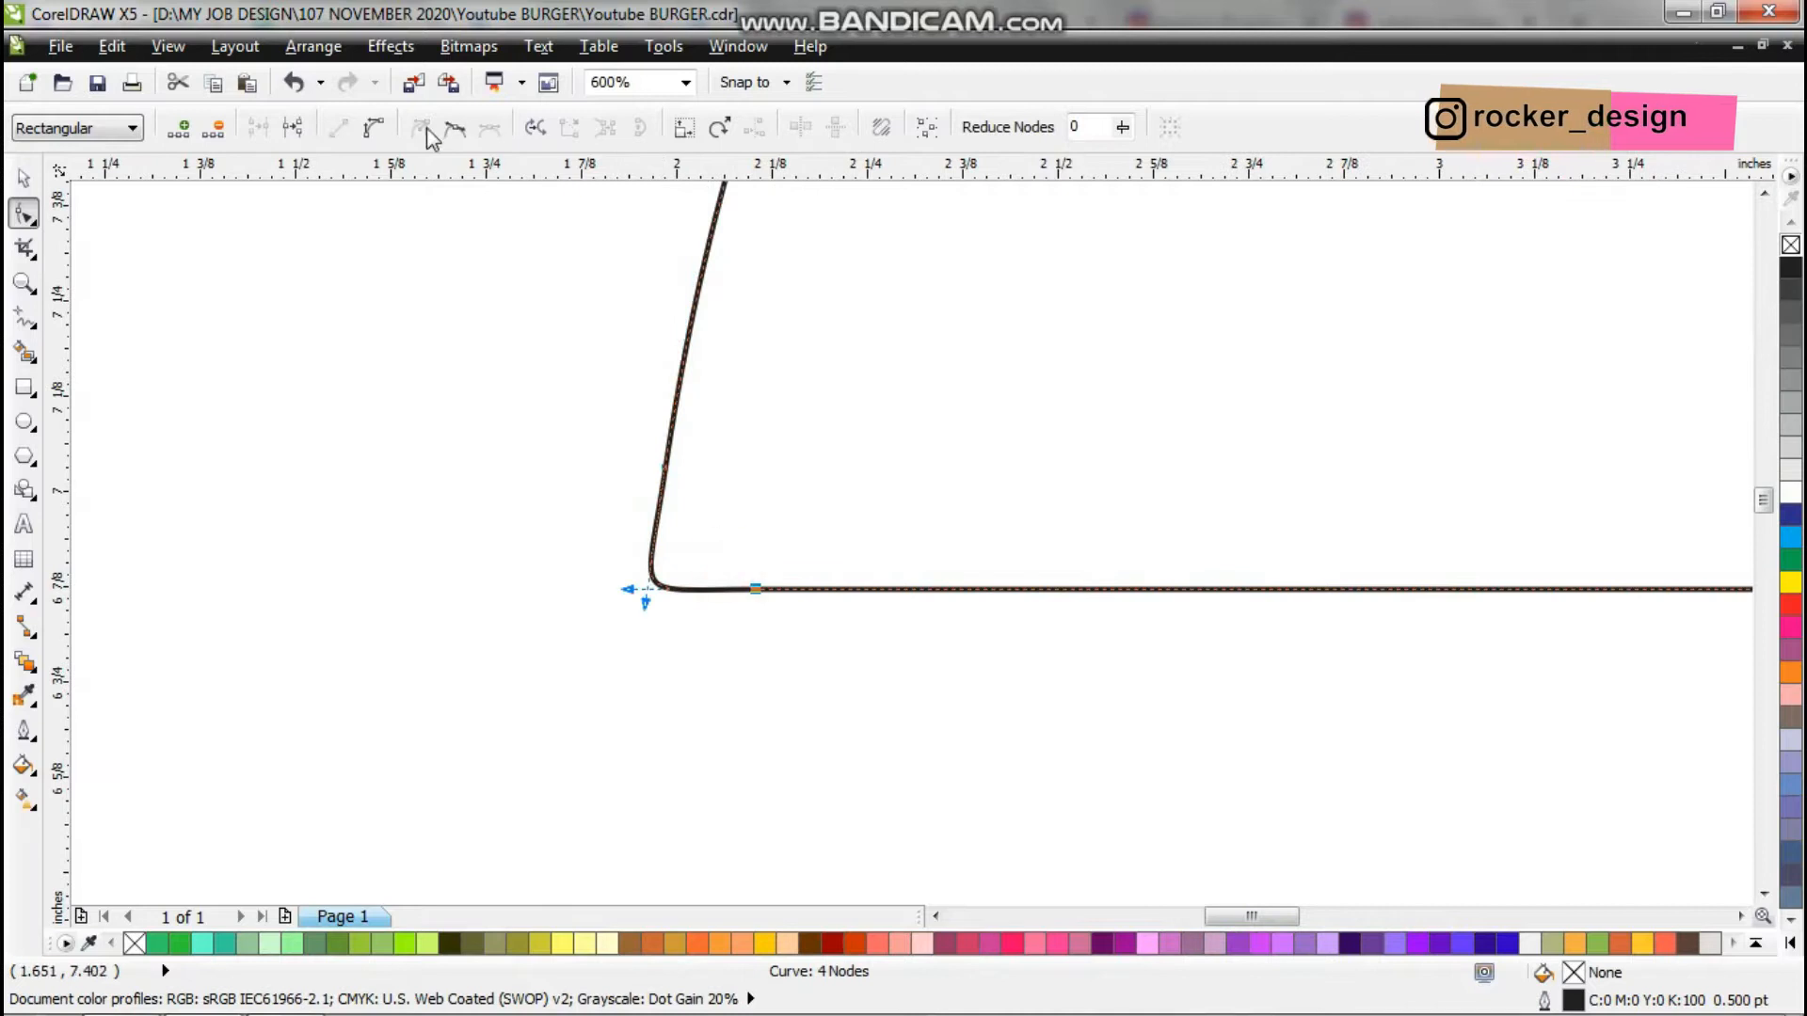
{"action": "scroll", "coordinate": [587, 576], "scroll_direction": "down", "scroll_amount": 2}
{"action": "scroll", "coordinate": [640, 579], "scroll_direction": "up", "scroll_amount": 1}
{"action": "left_click_drag", "start_coordinate": [618, 576], "coordinate": [636, 574]}
{"action": "scroll", "coordinate": [508, 560], "scroll_direction": "down", "scroll_amount": 2}
Round the lower-right corner of the bun outline with added nodes, matching the opposite corner.
{"action": "scroll", "coordinate": [961, 559], "scroll_direction": "up", "scroll_amount": 2}
{"action": "double_click", "coordinate": [877, 578]}
{"action": "double_click", "coordinate": [940, 499]}
{"action": "double_click", "coordinate": [952, 577]}
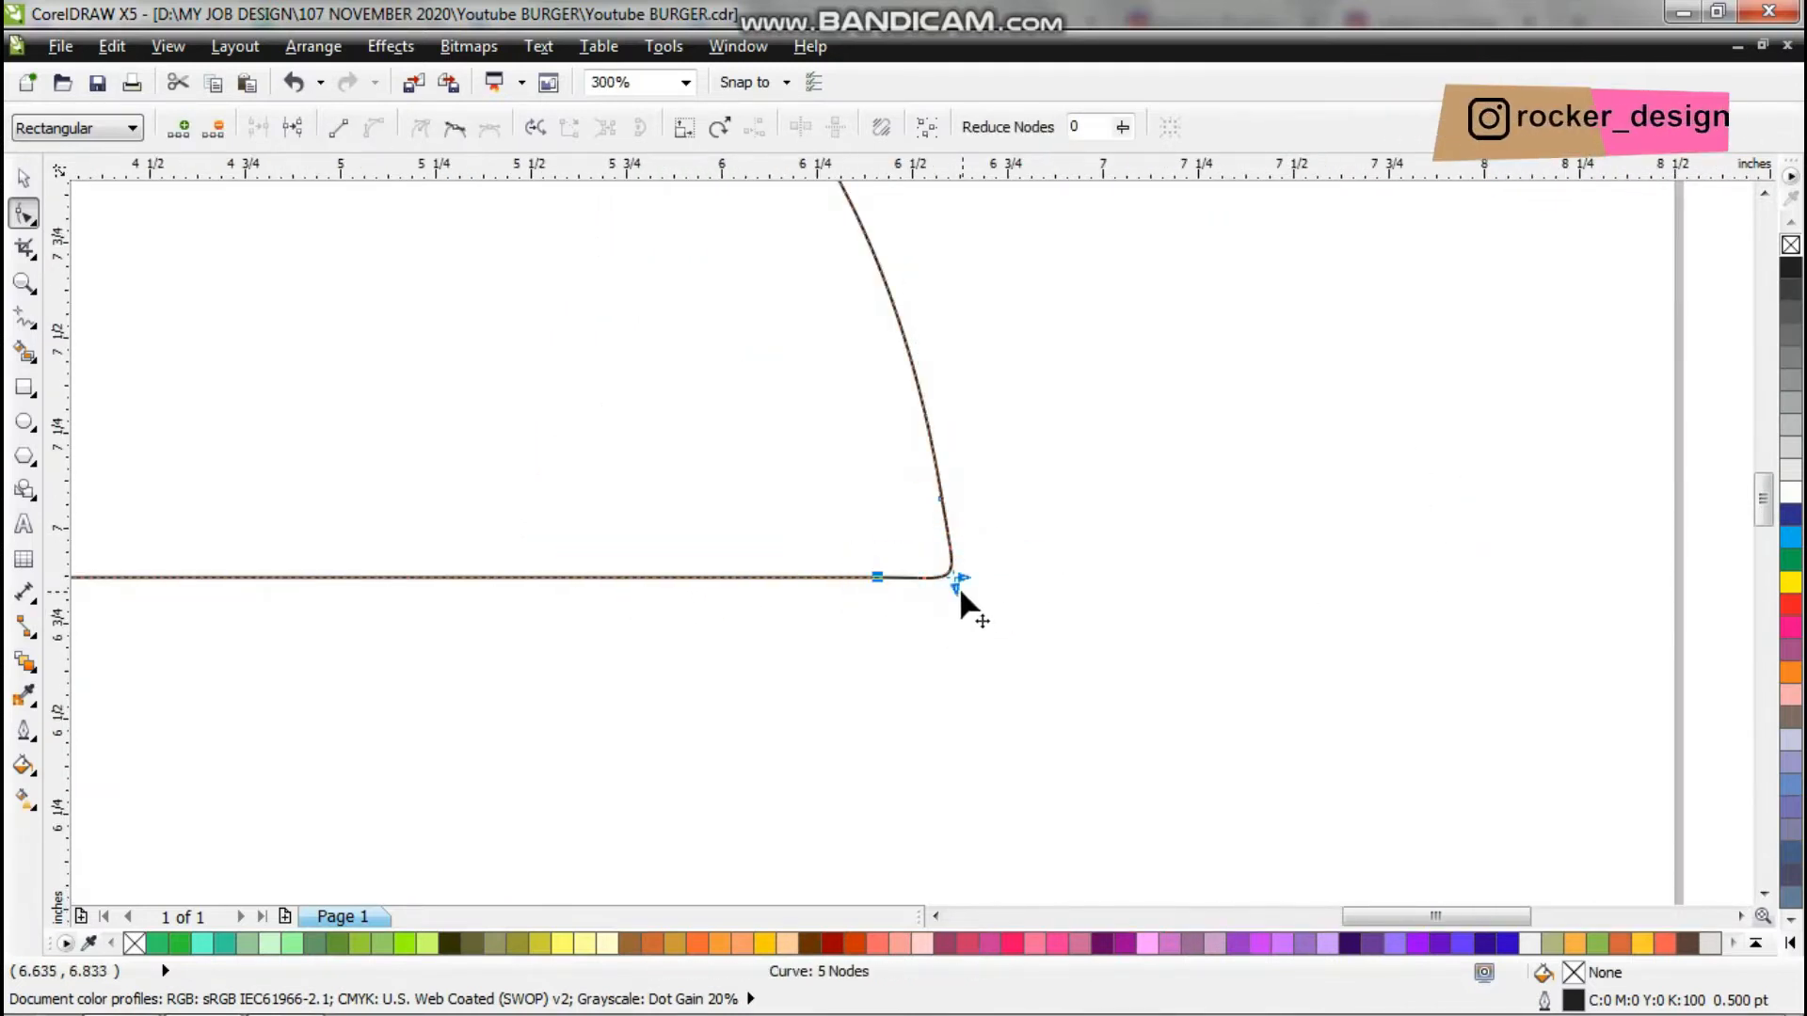
{"action": "left_click_drag", "start_coordinate": [884, 579], "coordinate": [883, 578]}
{"action": "left_click_drag", "start_coordinate": [871, 578], "coordinate": [860, 578]}
Fill the top bun shape with light orange.
{"action": "key", "text": "space"}
{"action": "scroll", "coordinate": [1037, 547], "scroll_direction": "down", "scroll_amount": 2}
{"action": "left_click", "coordinate": [1098, 540]}
{"action": "scroll", "coordinate": [1076, 457], "scroll_direction": "down", "scroll_amount": 2}
{"action": "scroll", "coordinate": [1021, 477], "scroll_direction": "up", "scroll_amount": 2}
{"action": "left_click", "coordinate": [918, 439]}
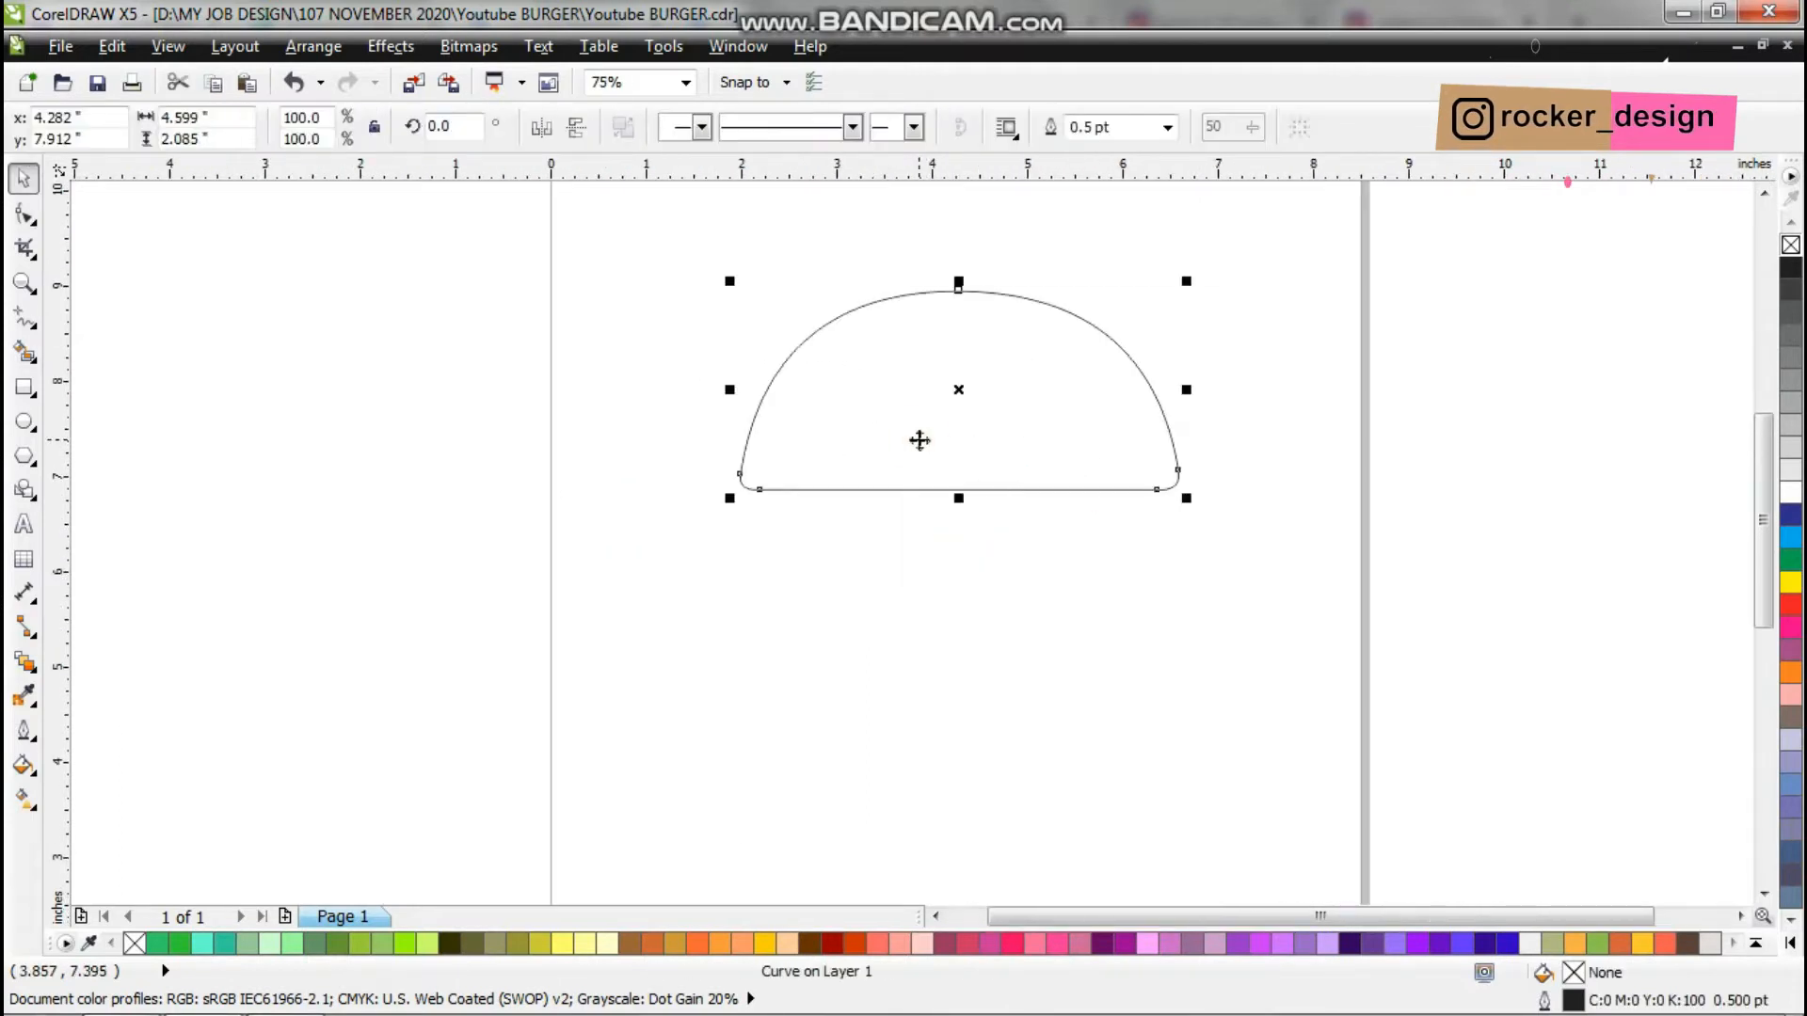
{"action": "left_click", "coordinate": [1573, 944]}
{"action": "left_click", "coordinate": [954, 626]}
Draw a closed wavy lettuce shape about 4.71 by 0.44 in along the bun's lower edge with the Bézier tool.
{"action": "left_click", "coordinate": [25, 320]}
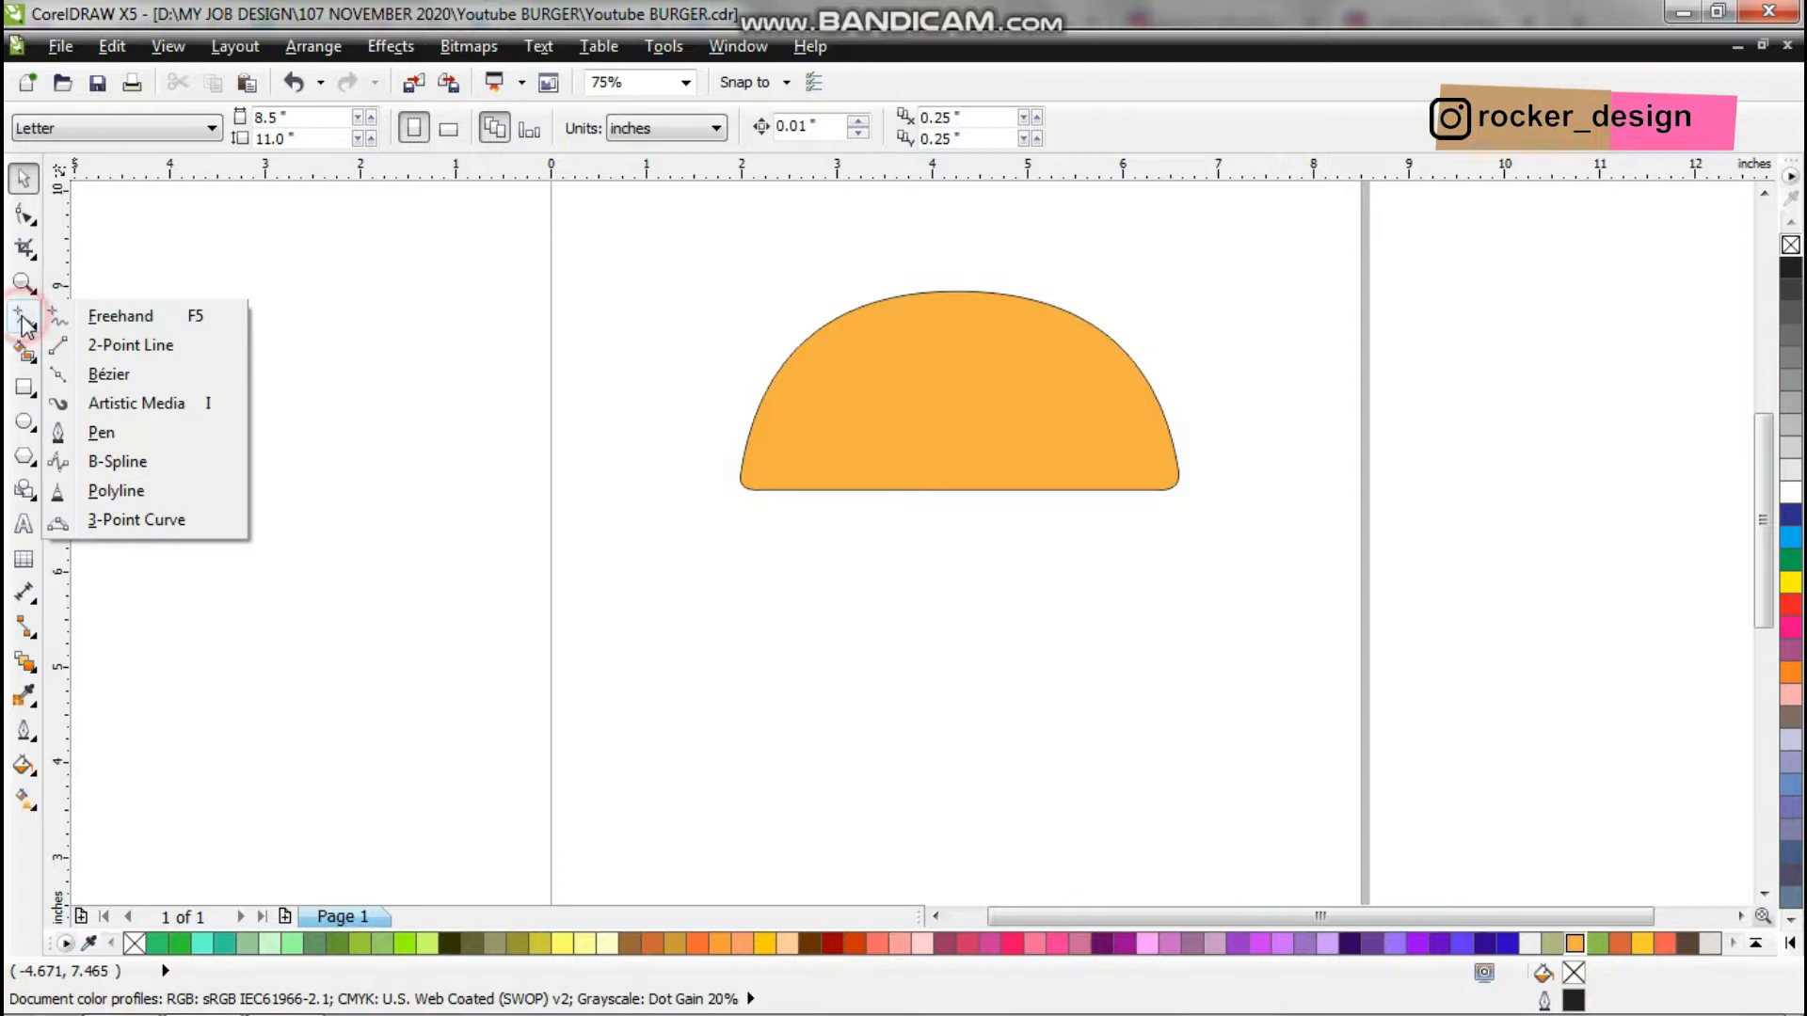
{"action": "left_click", "coordinate": [102, 370]}
{"action": "scroll", "coordinate": [827, 500], "scroll_direction": "up", "scroll_amount": 2}
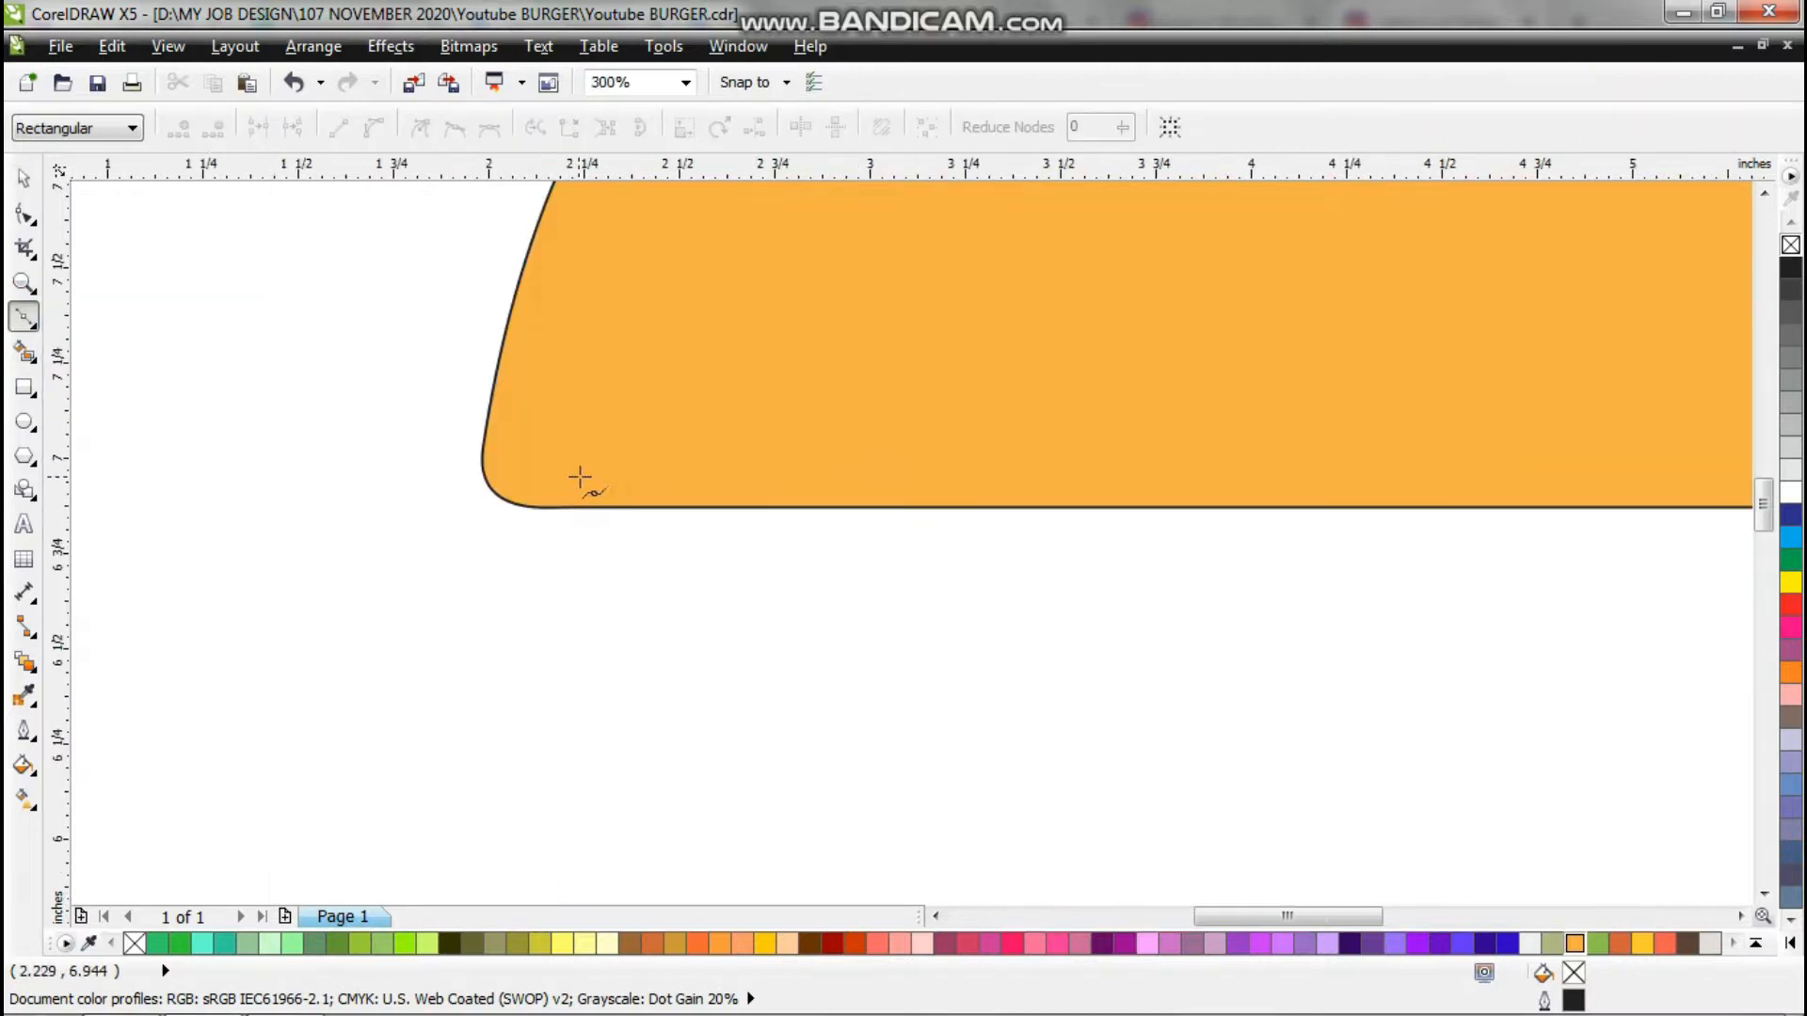
{"action": "left_click", "coordinate": [585, 465]}
{"action": "scroll", "coordinate": [585, 465], "scroll_direction": "down", "scroll_amount": 2}
{"action": "scroll", "coordinate": [564, 476], "scroll_direction": "up", "scroll_amount": 1}
{"action": "left_click_drag", "start_coordinate": [554, 507], "coordinate": [564, 538]}
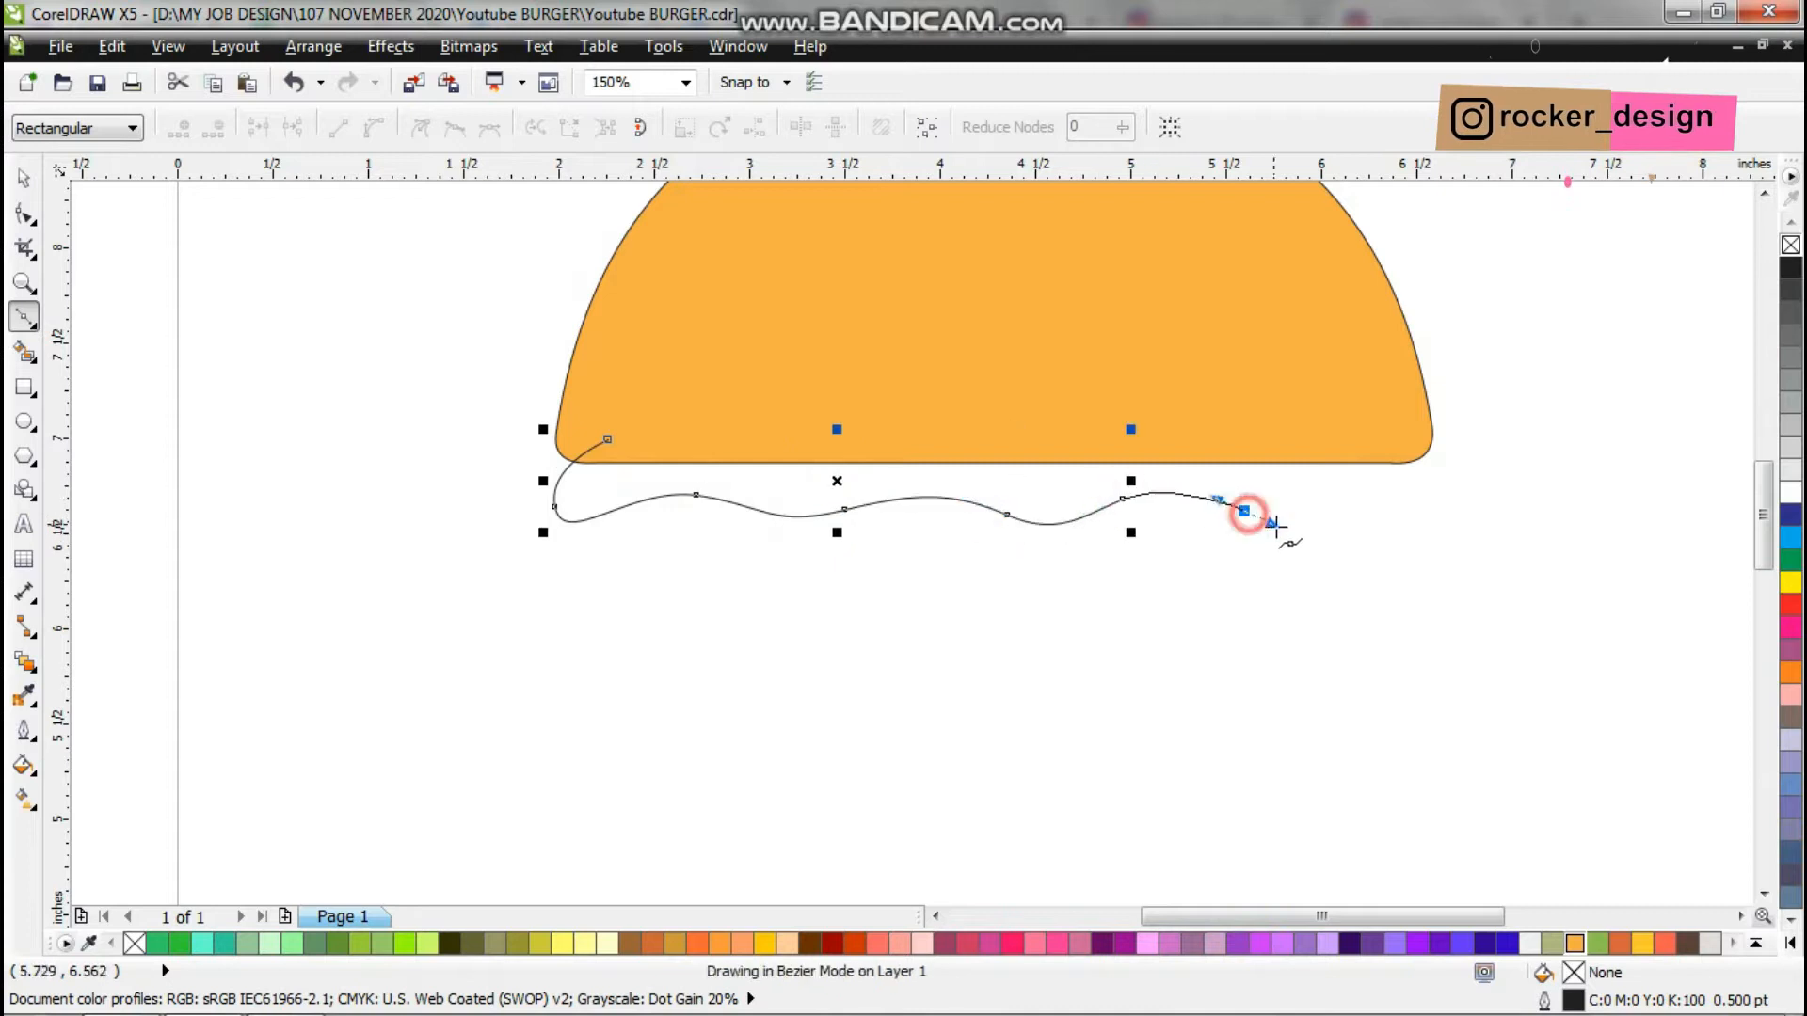
{"action": "left_click", "coordinate": [611, 440]}
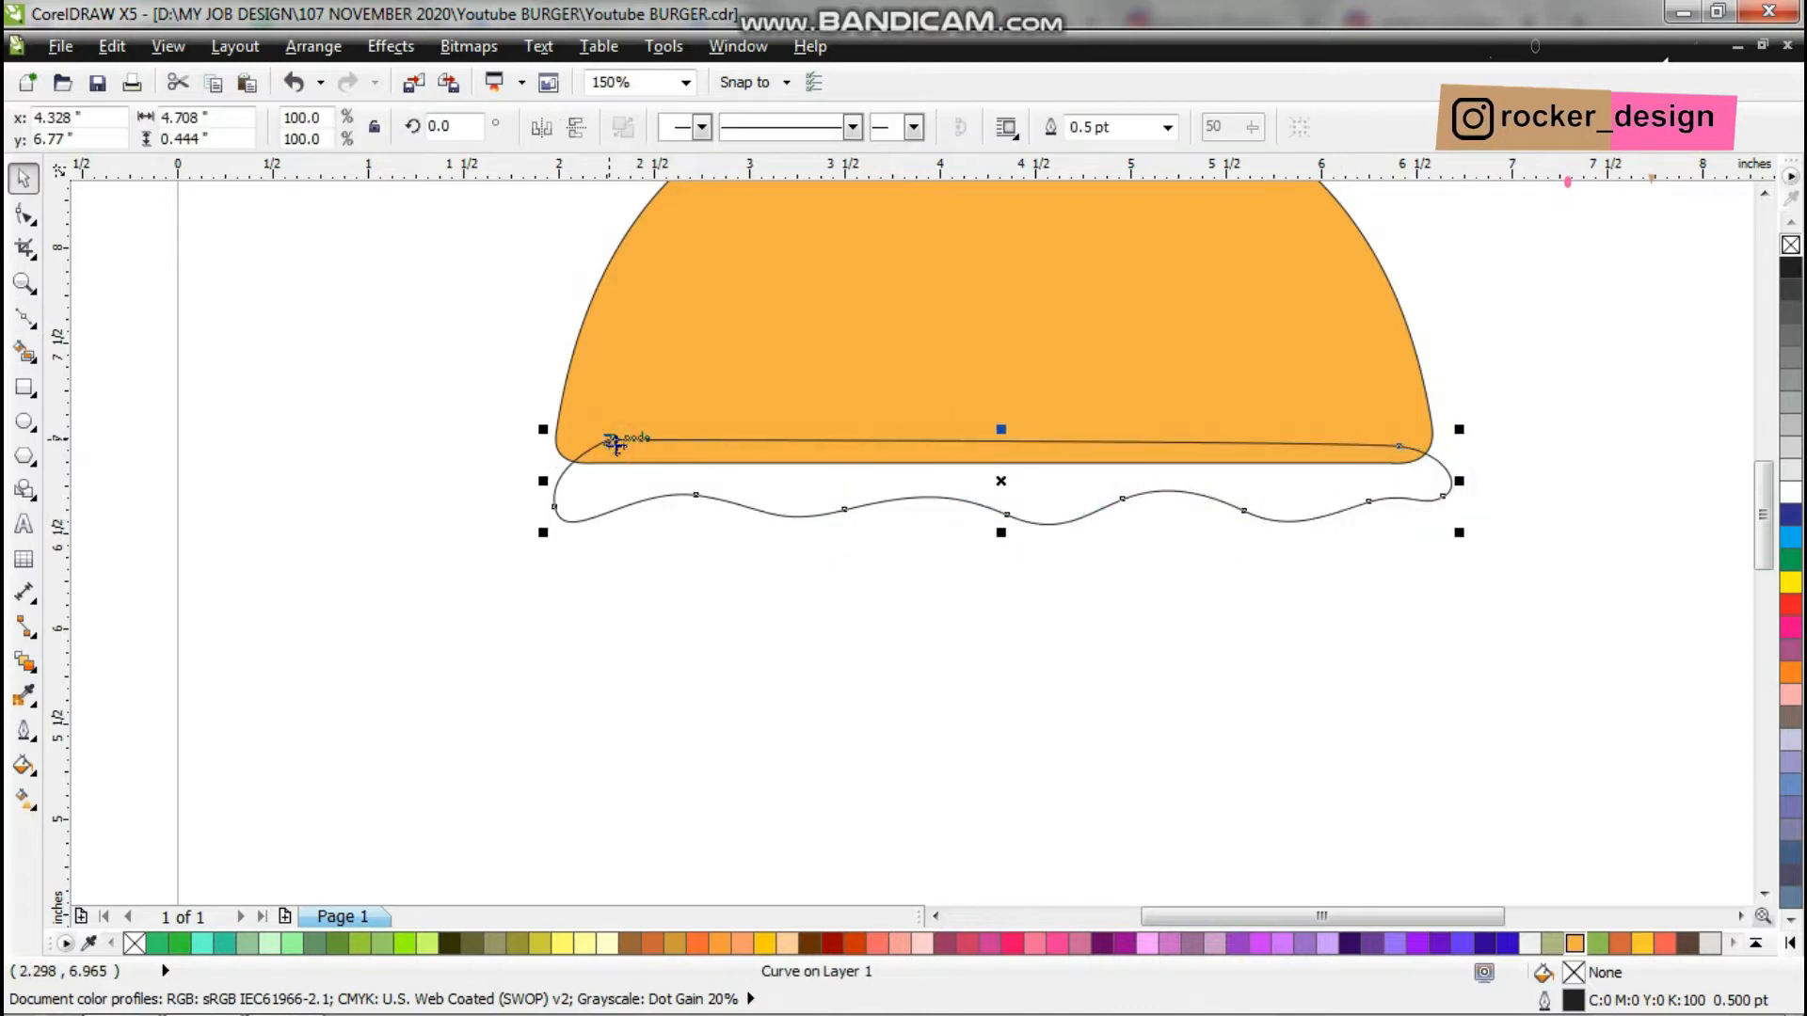
Fill the lettuce with green #8CC14B behind the top bun and refine the curve at its right end.
{"action": "left_click", "coordinate": [1598, 939]}
{"action": "scroll", "coordinate": [1113, 528], "scroll_direction": "down", "scroll_amount": 1}
{"action": "scroll", "coordinate": [1110, 525], "scroll_direction": "up", "scroll_amount": 1}
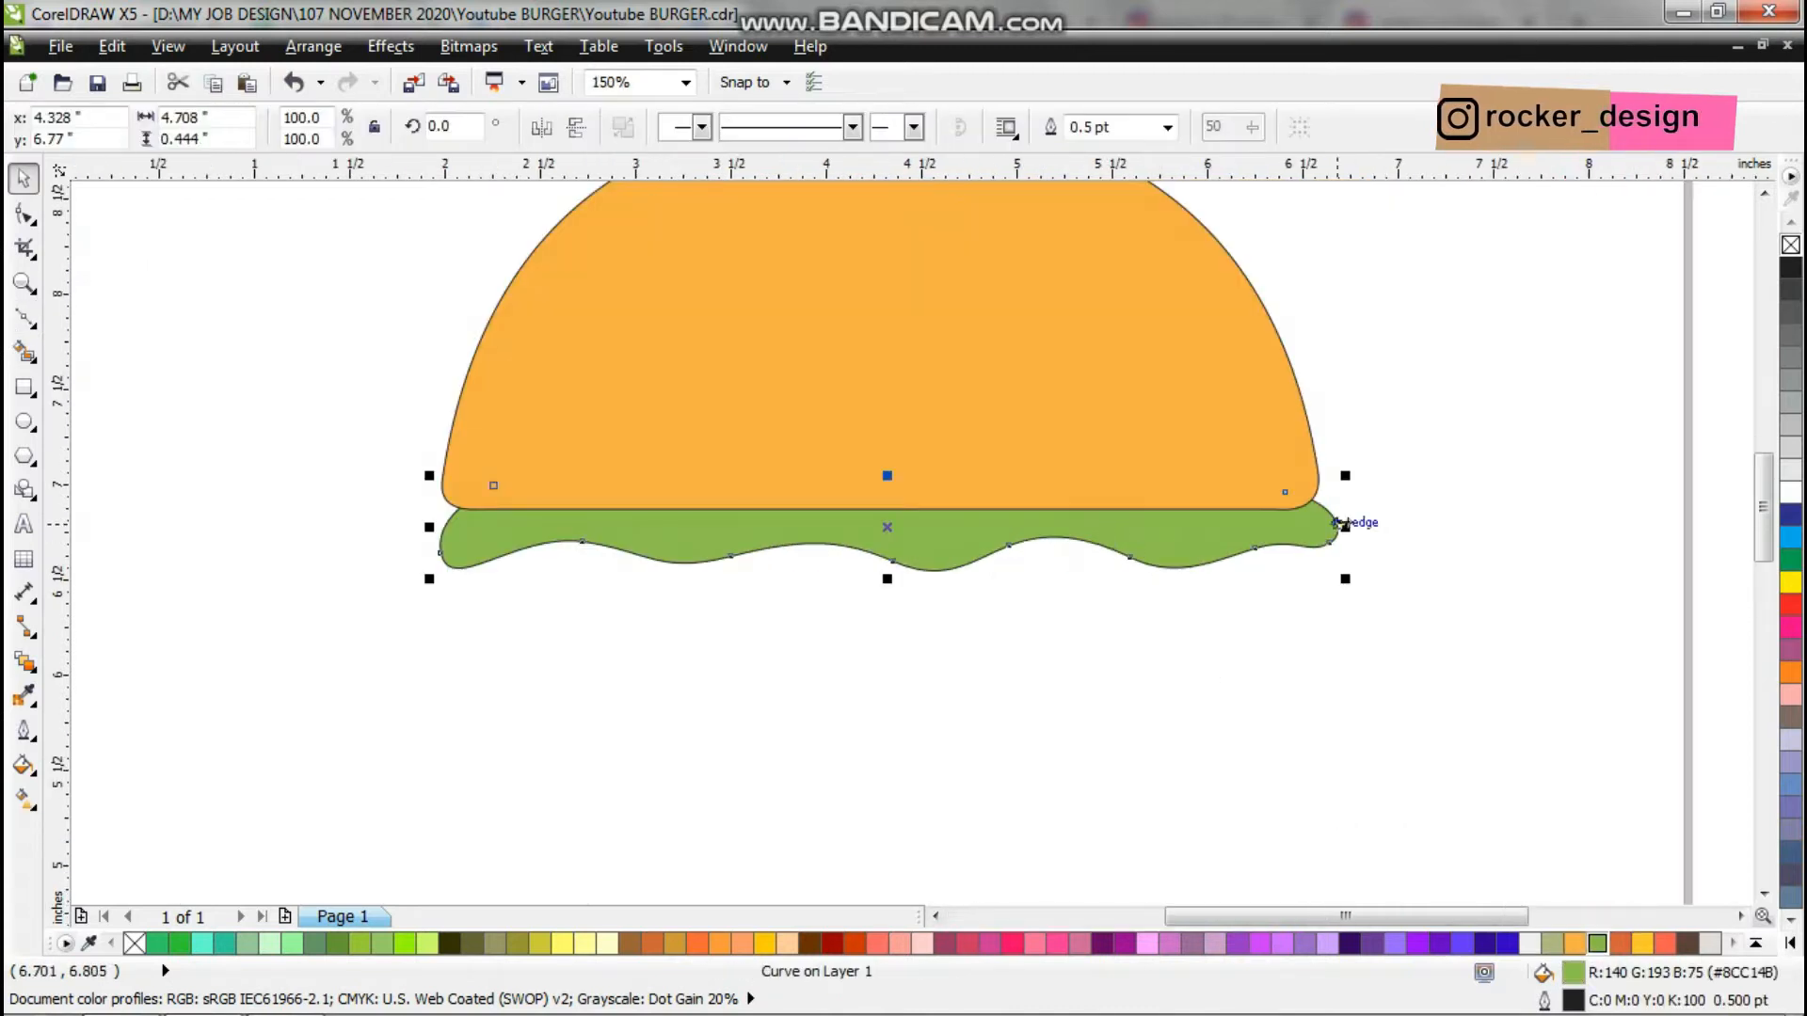
{"action": "key", "text": "F10"}
{"action": "key", "text": "space"}
{"action": "scroll", "coordinate": [1016, 579], "scroll_direction": "down", "scroll_amount": 2}
{"action": "scroll", "coordinate": [928, 529], "scroll_direction": "up", "scroll_amount": 2}
{"action": "mouse_move", "coordinate": [973, 593]}
{"action": "left_mouse_down"}
{"action": "mouse_move", "coordinate": [974, 611]}
{"action": "mouse_move", "coordinate": [969, 598]}
{"action": "left_mouse_up"}
{"action": "key", "text": "Escape"}
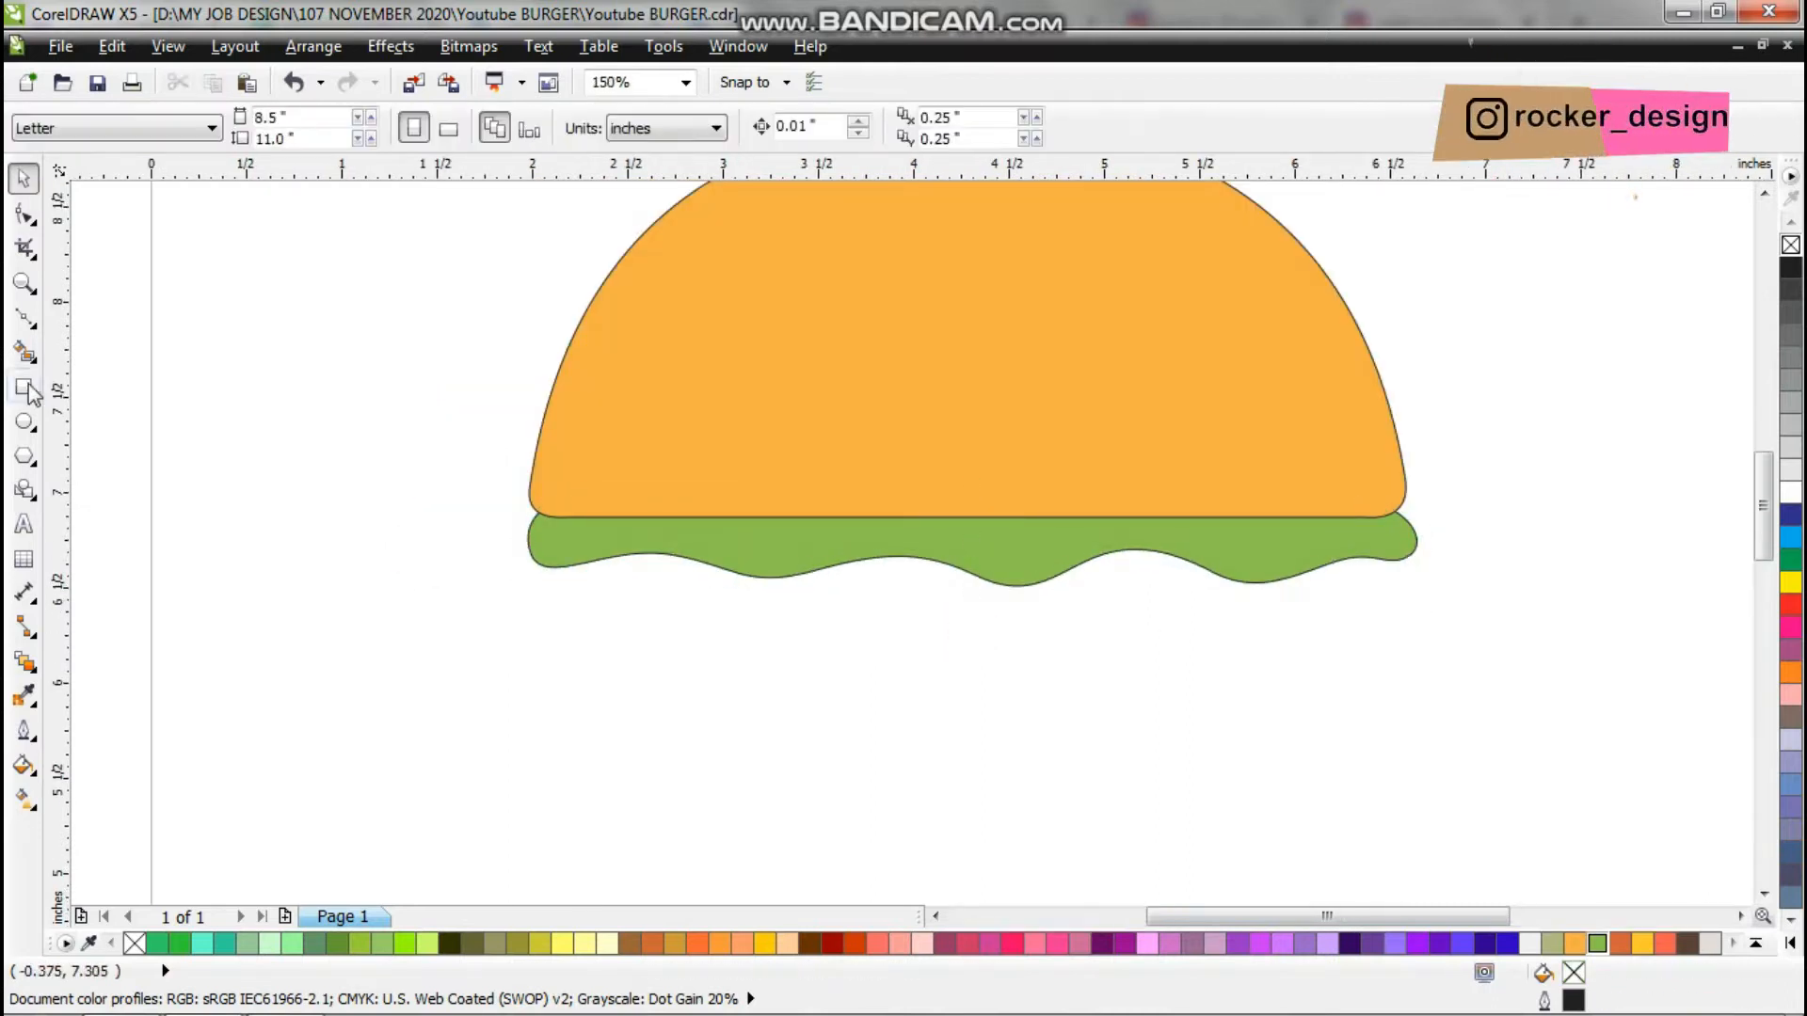
Draw a patty rectangle beneath the lettuce, fully round its ends and enlarge it to about 4.67 by 0.45 in.
{"action": "key", "text": "F6"}
{"action": "left_click_drag", "start_coordinate": [547, 542], "coordinate": [1388, 622]}
{"action": "key", "text": "space"}
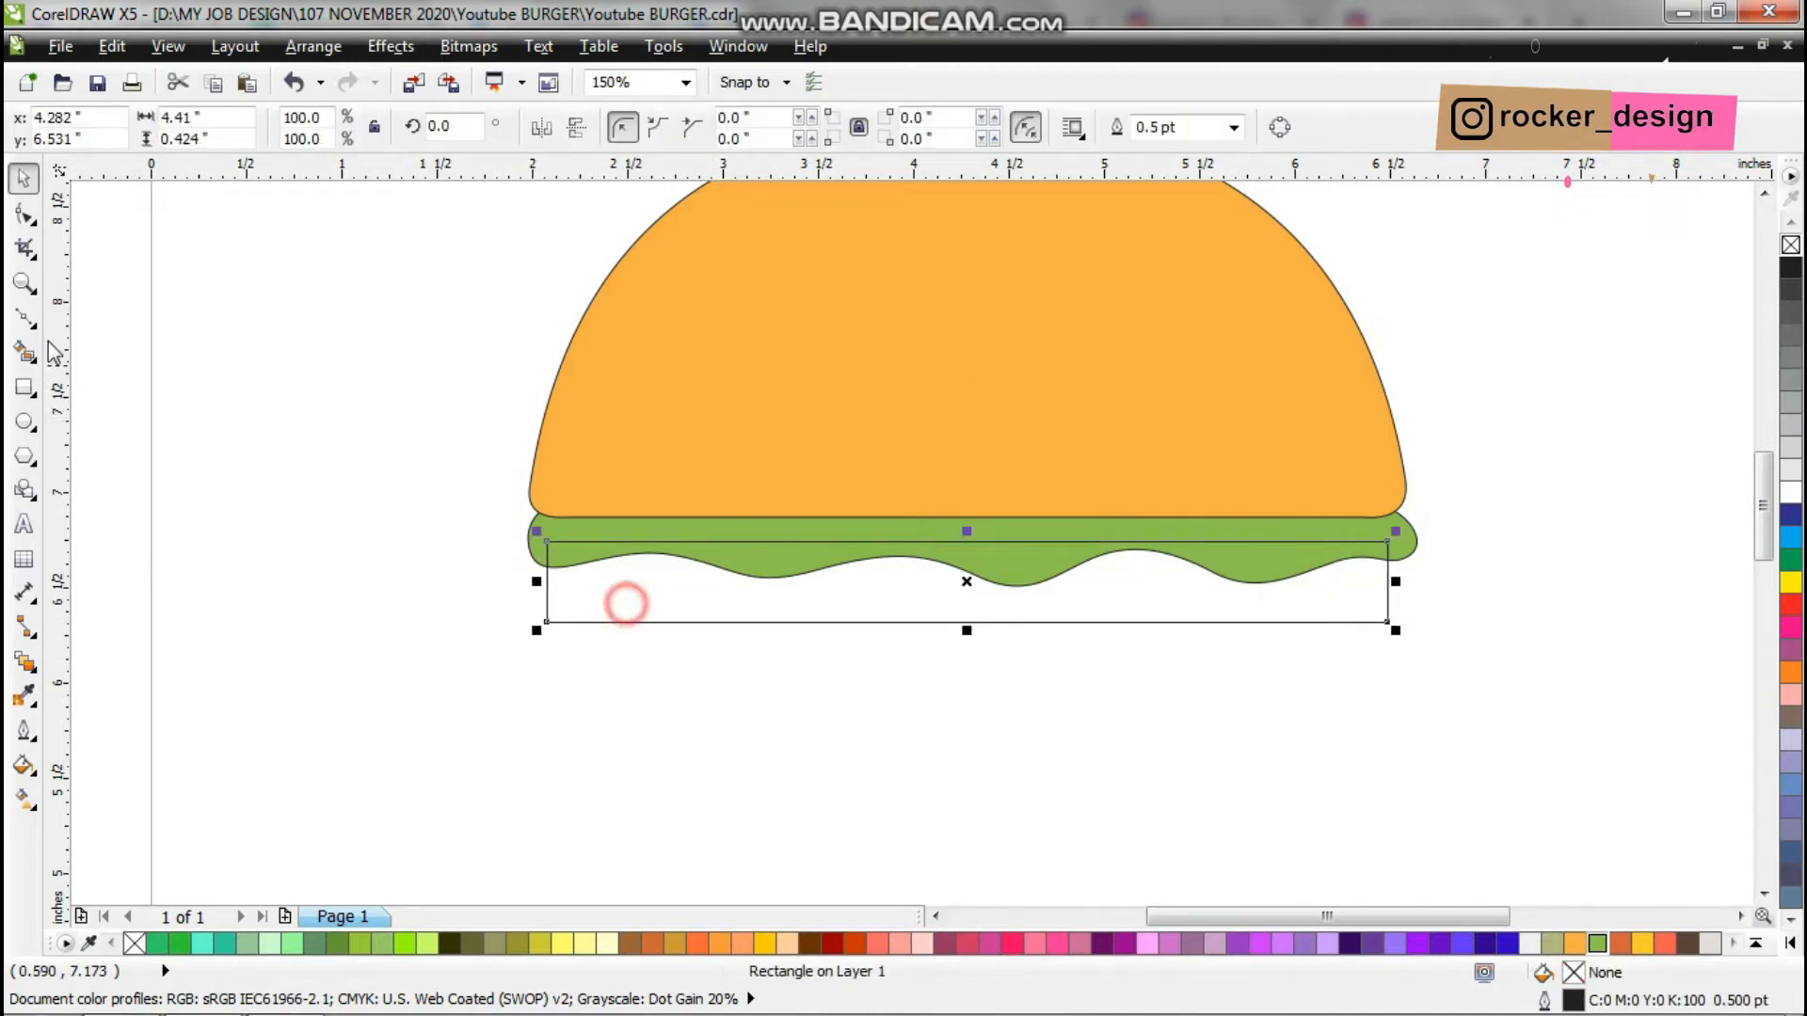
{"action": "left_click_drag", "start_coordinate": [546, 621], "coordinate": [595, 582]}
{"action": "key", "text": "space"}
{"action": "left_click_drag", "start_coordinate": [1401, 636], "coordinate": [1423, 638]}
Fill the patty with brownish orange #D5613A behind the lettuce and shrink it slightly to match the bun's width.
{"action": "key", "text": "ctrl+Page_Down"}
{"action": "left_click", "coordinate": [1619, 943]}
{"action": "scroll", "coordinate": [976, 520], "scroll_direction": "down", "scroll_amount": 1}
{"action": "scroll", "coordinate": [1193, 571], "scroll_direction": "up", "scroll_amount": 2}
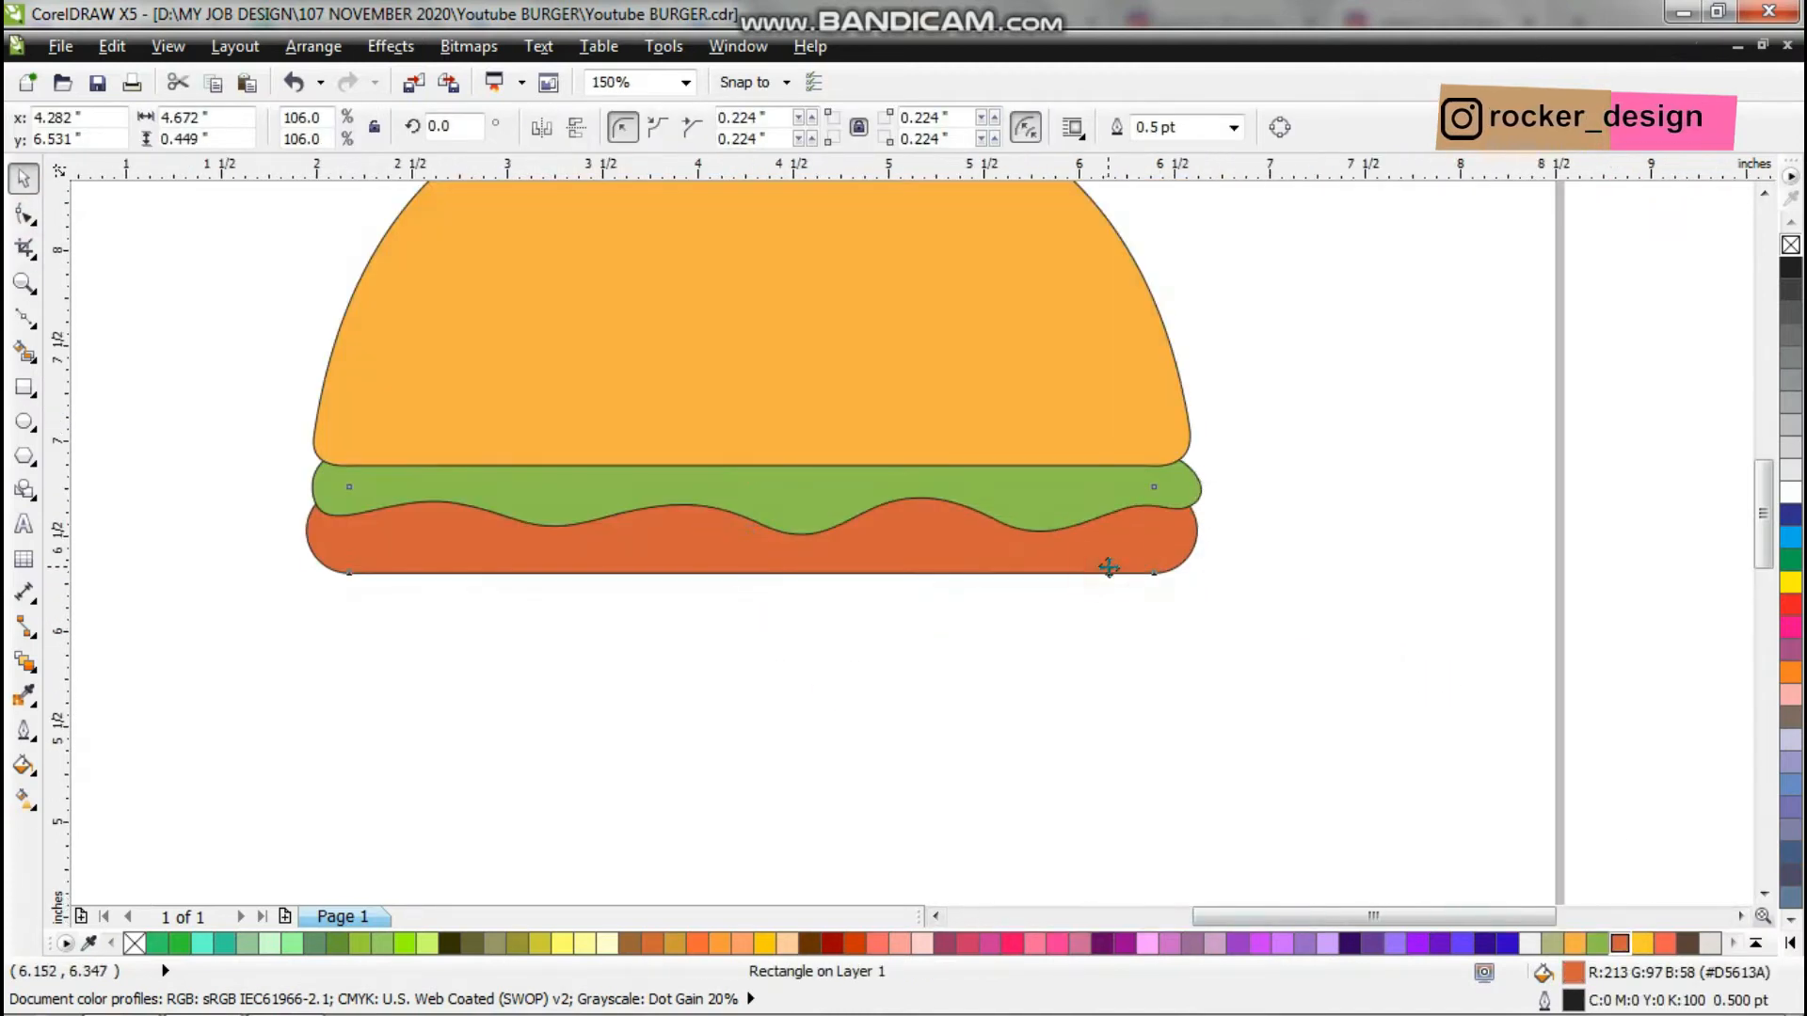
{"action": "left_click_drag", "start_coordinate": [1201, 589], "coordinate": [1192, 583]}
{"action": "left_click", "coordinate": [1251, 596]}
Draw a thin rectangle about 0.24 in high directly below the patty and centre it on the burger.
{"action": "scroll", "coordinate": [1212, 473], "scroll_direction": "down", "scroll_amount": 1}
{"action": "key", "text": "F6"}
{"action": "left_click_drag", "start_coordinate": [336, 529], "coordinate": [1167, 573]}
{"action": "key", "text": "space"}
{"action": "left_click", "coordinate": [702, 364], "text": "shift"}
{"action": "key", "text": "c"}
{"action": "left_click", "coordinate": [483, 661]}
Fully round the thin bar's ends, widen it to about 4.51 in and fill it with yellow #FEC928.
{"action": "scroll", "coordinate": [355, 546], "scroll_direction": "up", "scroll_amount": 2}
{"action": "left_click_drag", "start_coordinate": [355, 543], "coordinate": [280, 574]}
{"action": "key", "text": "space"}
{"action": "left_click_drag", "start_coordinate": [291, 562], "coordinate": [238, 562]}
{"action": "scroll", "coordinate": [613, 536], "scroll_direction": "down", "scroll_amount": 3}
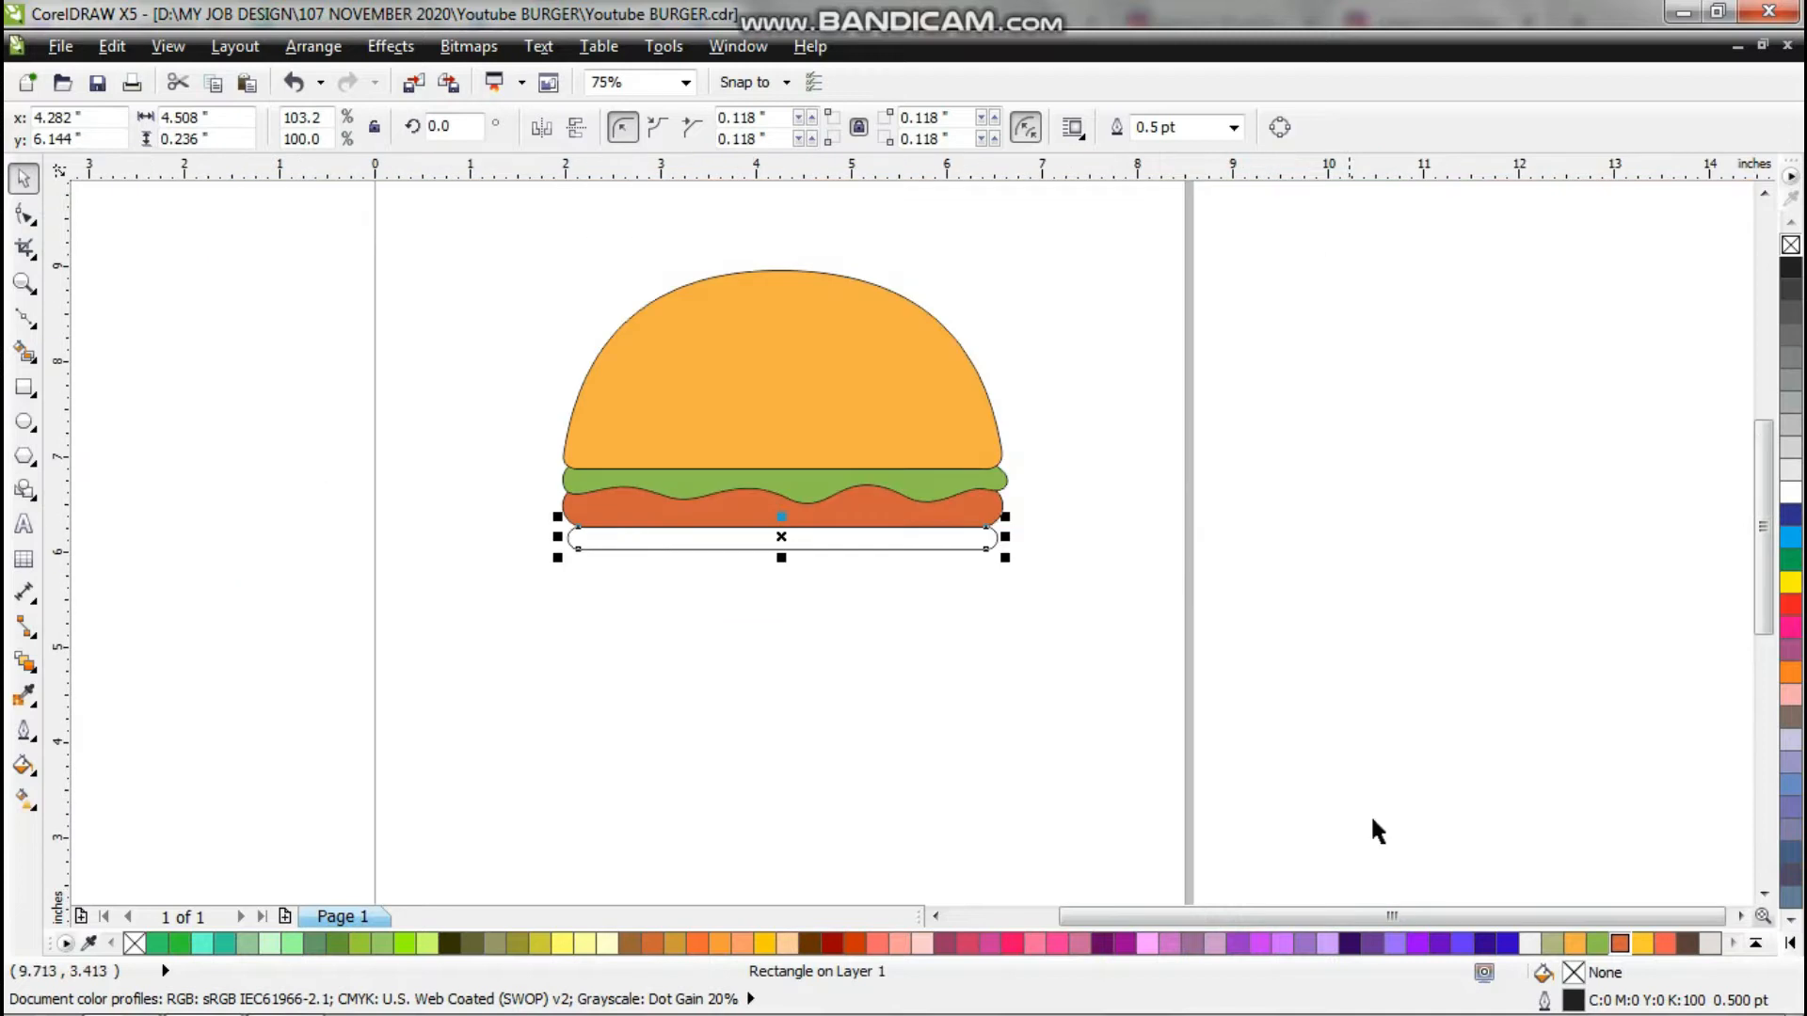
{"action": "left_click", "coordinate": [1642, 943]}
{"action": "left_click", "coordinate": [1050, 737]}
Draw a pointed melted-cheese flap hanging below the yellow bar with the Bézier tool and weld it to the bar.
{"action": "scroll", "coordinate": [727, 550], "scroll_direction": "up", "scroll_amount": 1}
{"action": "key", "text": "F5"}
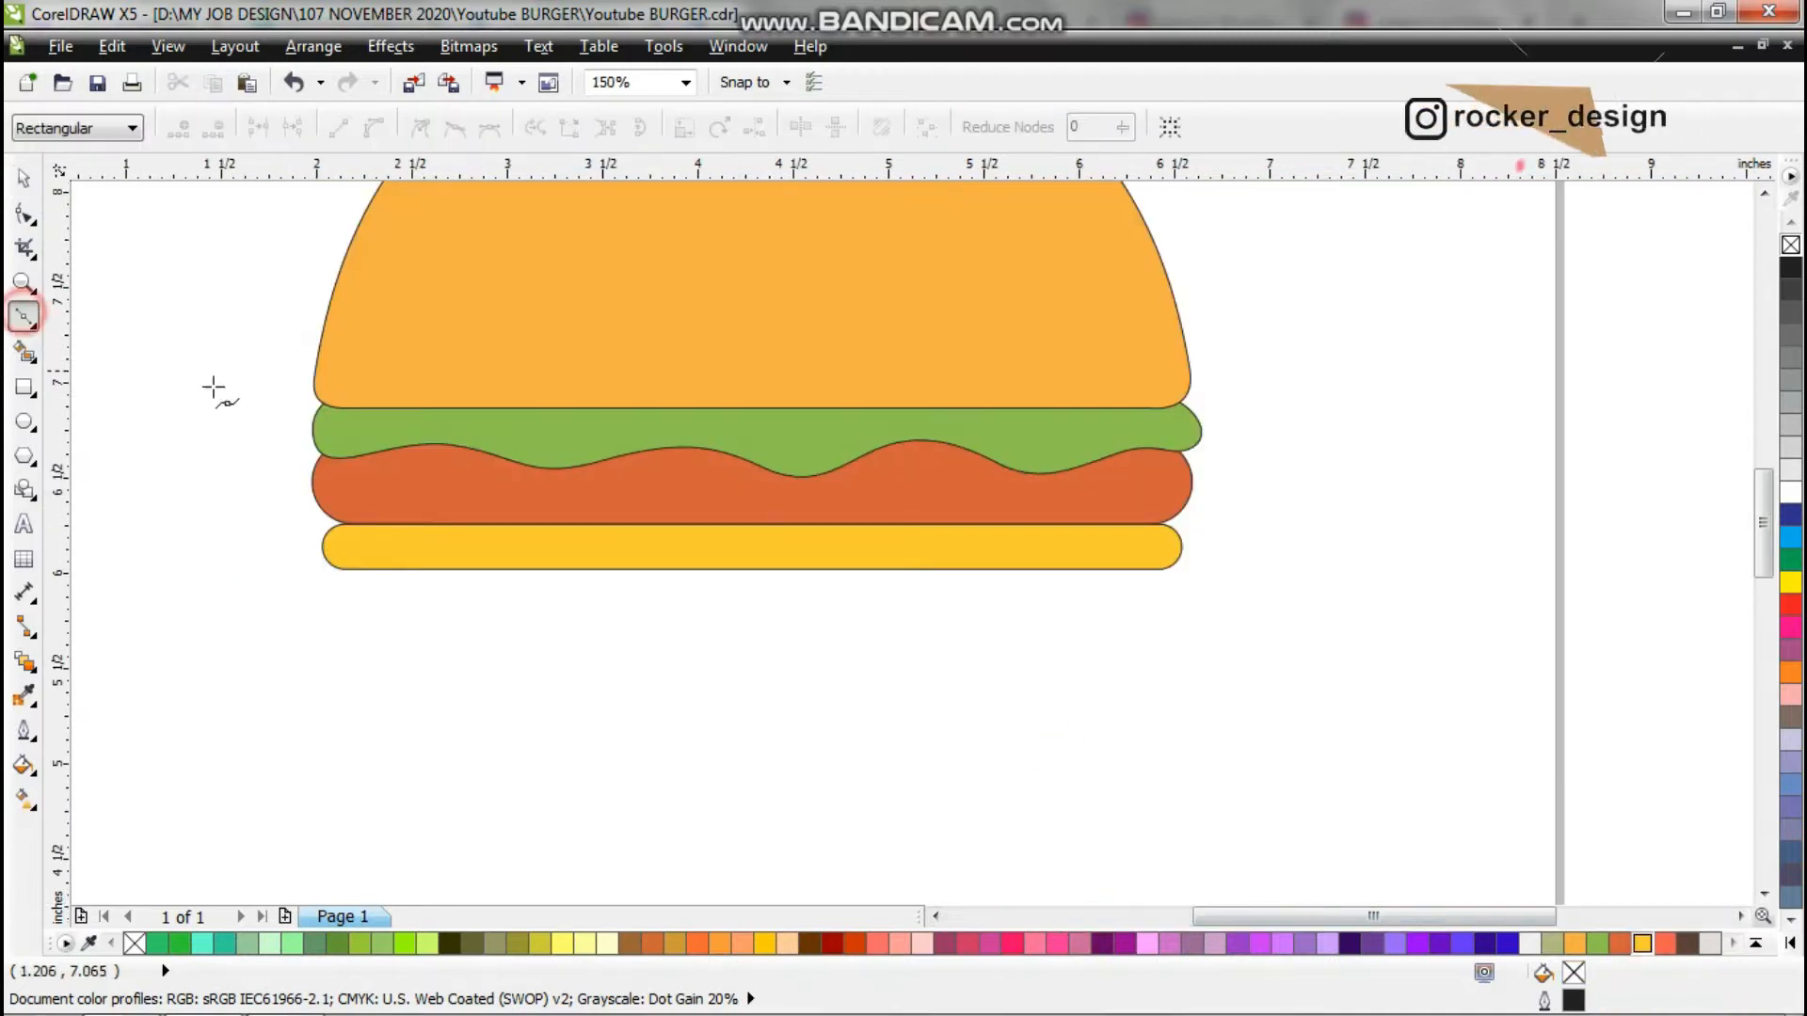
{"action": "scroll", "coordinate": [564, 517], "scroll_direction": "up", "scroll_amount": 2}
{"action": "scroll", "coordinate": [838, 542], "scroll_direction": "down", "scroll_amount": 1}
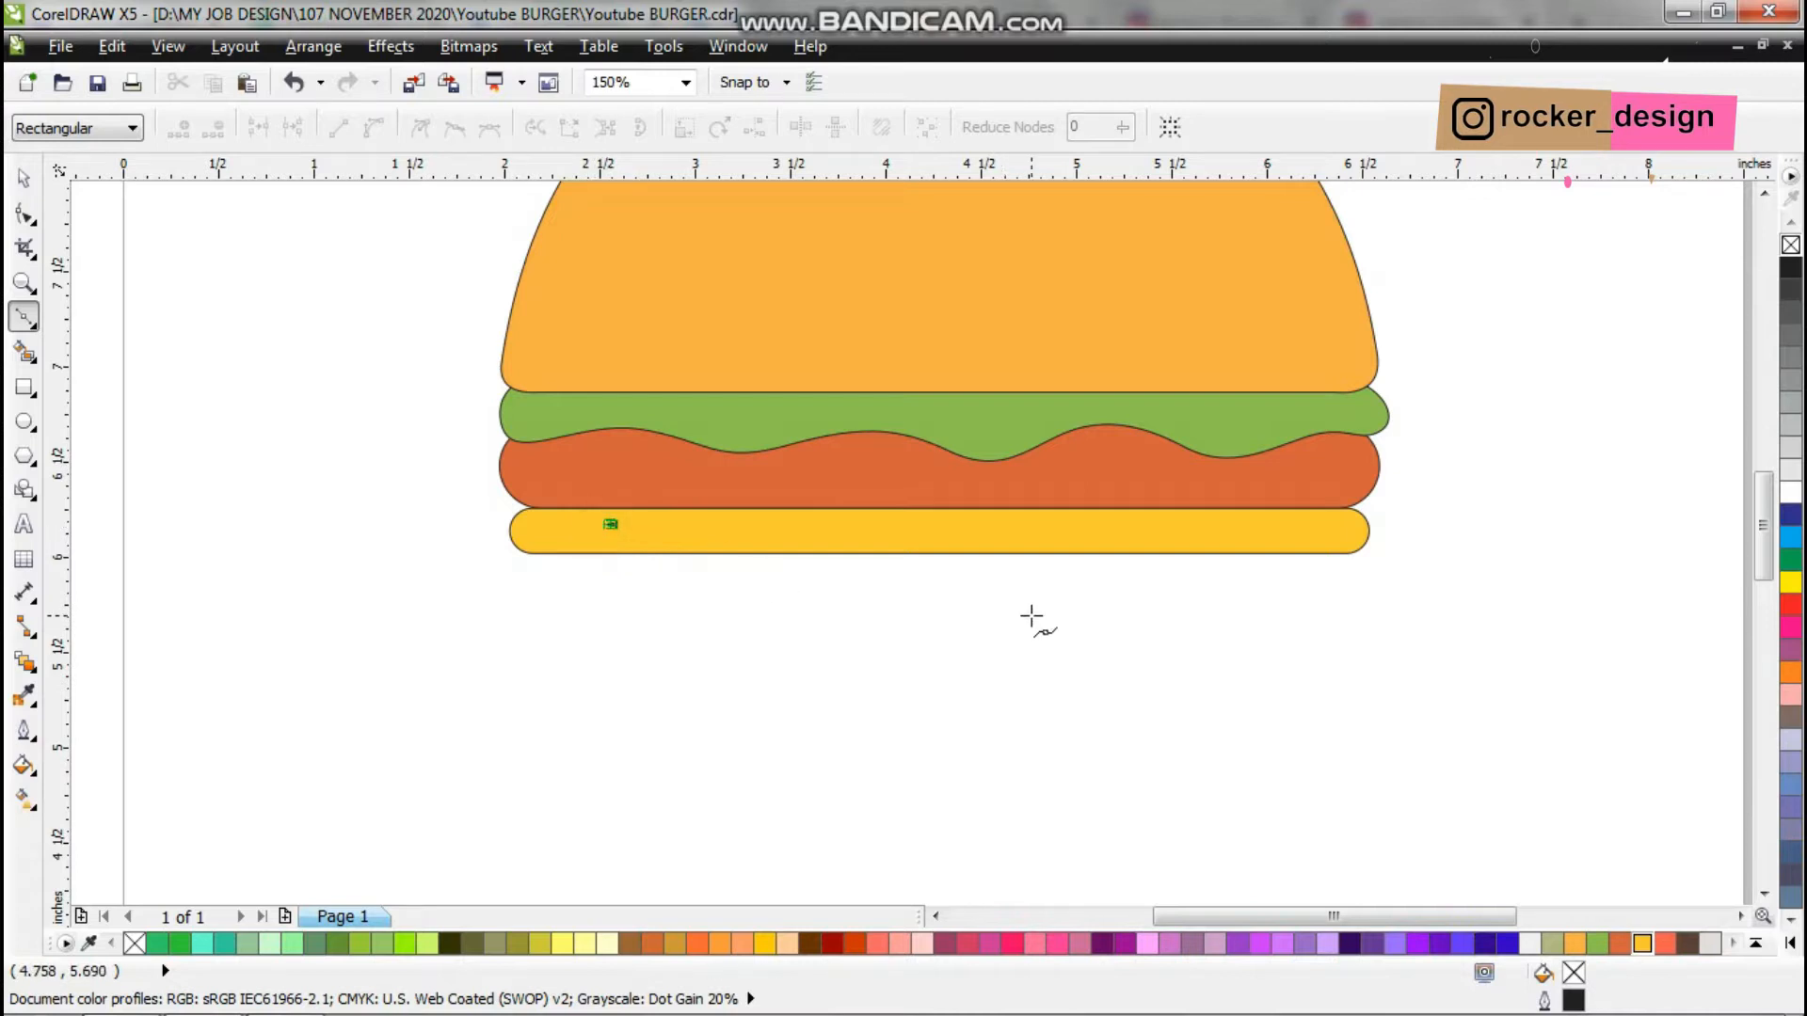
{"action": "left_click", "coordinate": [610, 524]}
{"action": "key", "text": "space"}
{"action": "left_click", "coordinate": [568, 544], "text": "shift"}
{"action": "left_click", "coordinate": [750, 128]}
{"action": "left_click", "coordinate": [991, 669]}
Round the pointed tip of the cheese flap by adjusting its nodes and curve handles.
{"action": "key", "text": "F10"}
{"action": "left_click", "coordinate": [1004, 622]}
{"action": "scroll", "coordinate": [1010, 622], "scroll_direction": "up", "scroll_amount": 2}
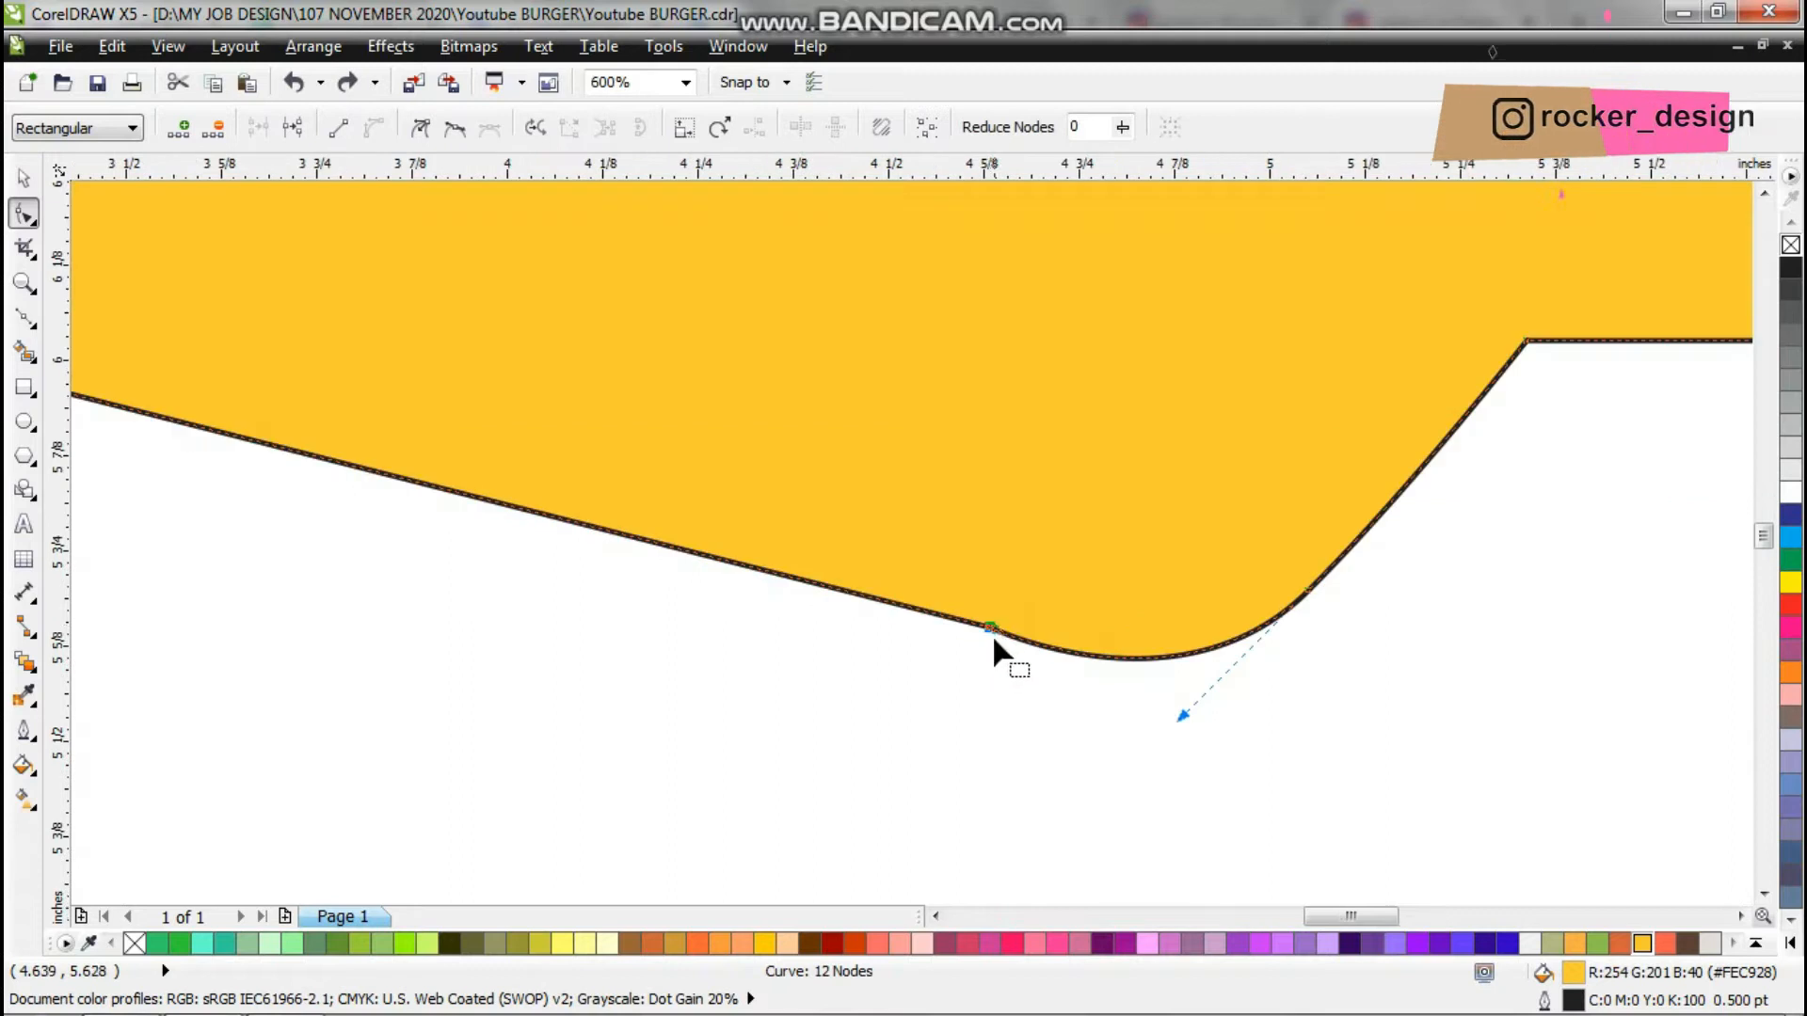
{"action": "left_click_drag", "start_coordinate": [991, 629], "coordinate": [956, 631]}
{"action": "left_click_drag", "start_coordinate": [1211, 691], "coordinate": [1200, 714]}
{"action": "scroll", "coordinate": [1330, 571], "scroll_direction": "down", "scroll_amount": 3}
{"action": "key", "text": "space"}
{"action": "left_click", "coordinate": [1362, 578]}
Draw a rectangle about 4.28 by 0.37 in below the cheese bar, round its ends and centre it on the cheese.
{"action": "scroll", "coordinate": [1331, 578], "scroll_direction": "up", "scroll_amount": 1}
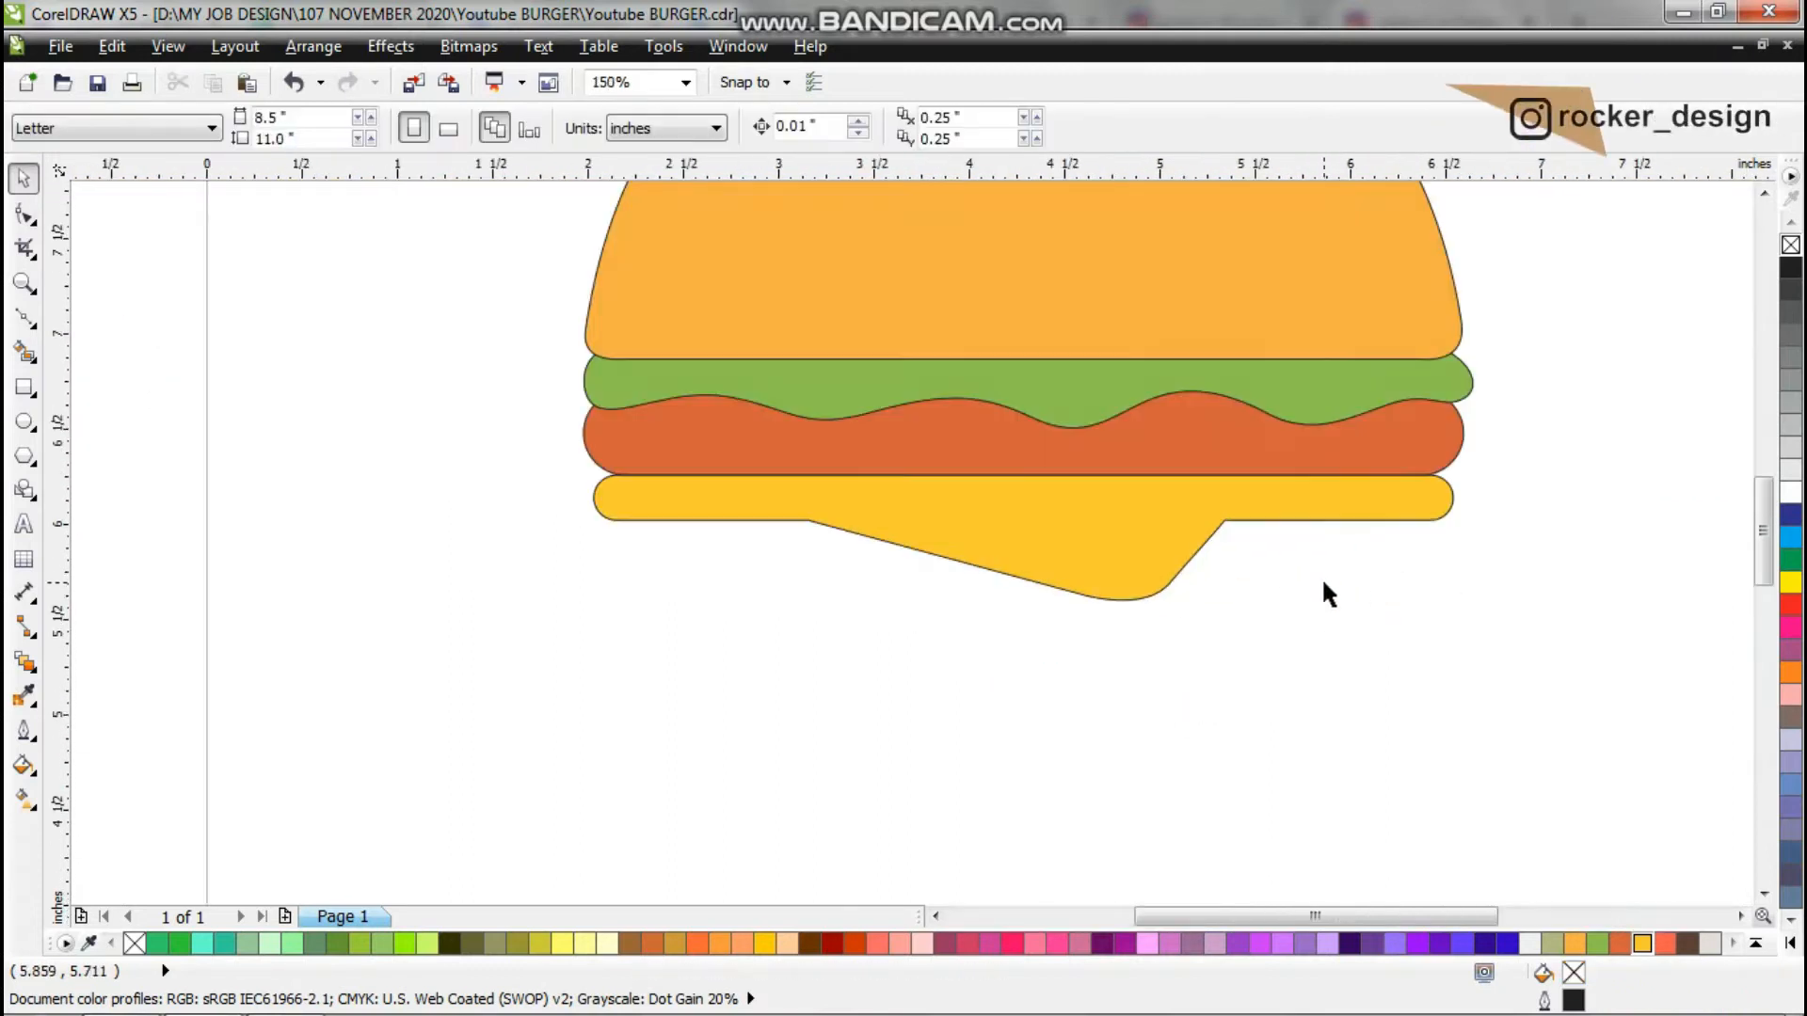
{"action": "key", "text": "F6"}
{"action": "left_click_drag", "start_coordinate": [616, 520], "coordinate": [1432, 590]}
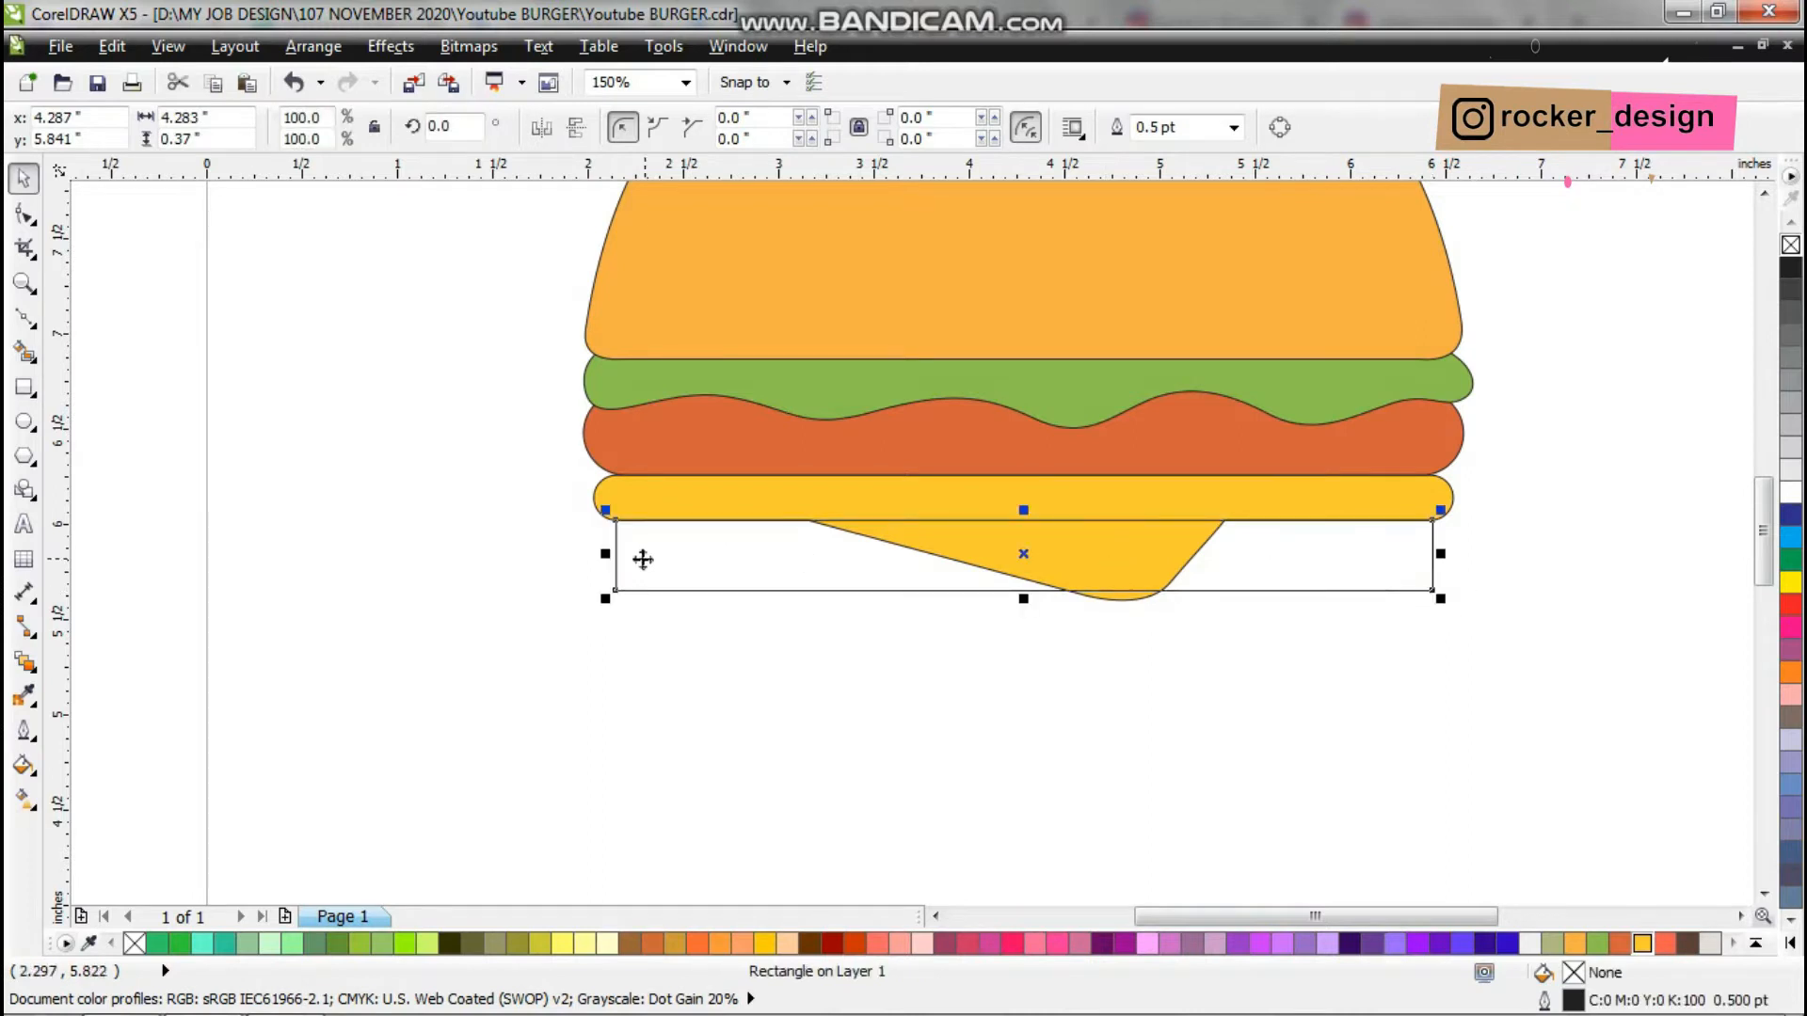
{"action": "key", "text": "space"}
{"action": "left_click", "coordinate": [661, 496], "text": "shift"}
{"action": "left_click_drag", "start_coordinate": [616, 591], "coordinate": [581, 609]}
{"action": "key", "text": "c"}
Fill the rounded layer below the cheese with coral red, keeping it behind the cheese flap.
{"action": "left_click", "coordinate": [602, 602]}
{"action": "left_click", "coordinate": [630, 585]}
{"action": "left_click", "coordinate": [1664, 944]}
{"action": "left_click", "coordinate": [987, 663]}
{"action": "scroll", "coordinate": [980, 630], "scroll_direction": "down", "scroll_amount": 2}
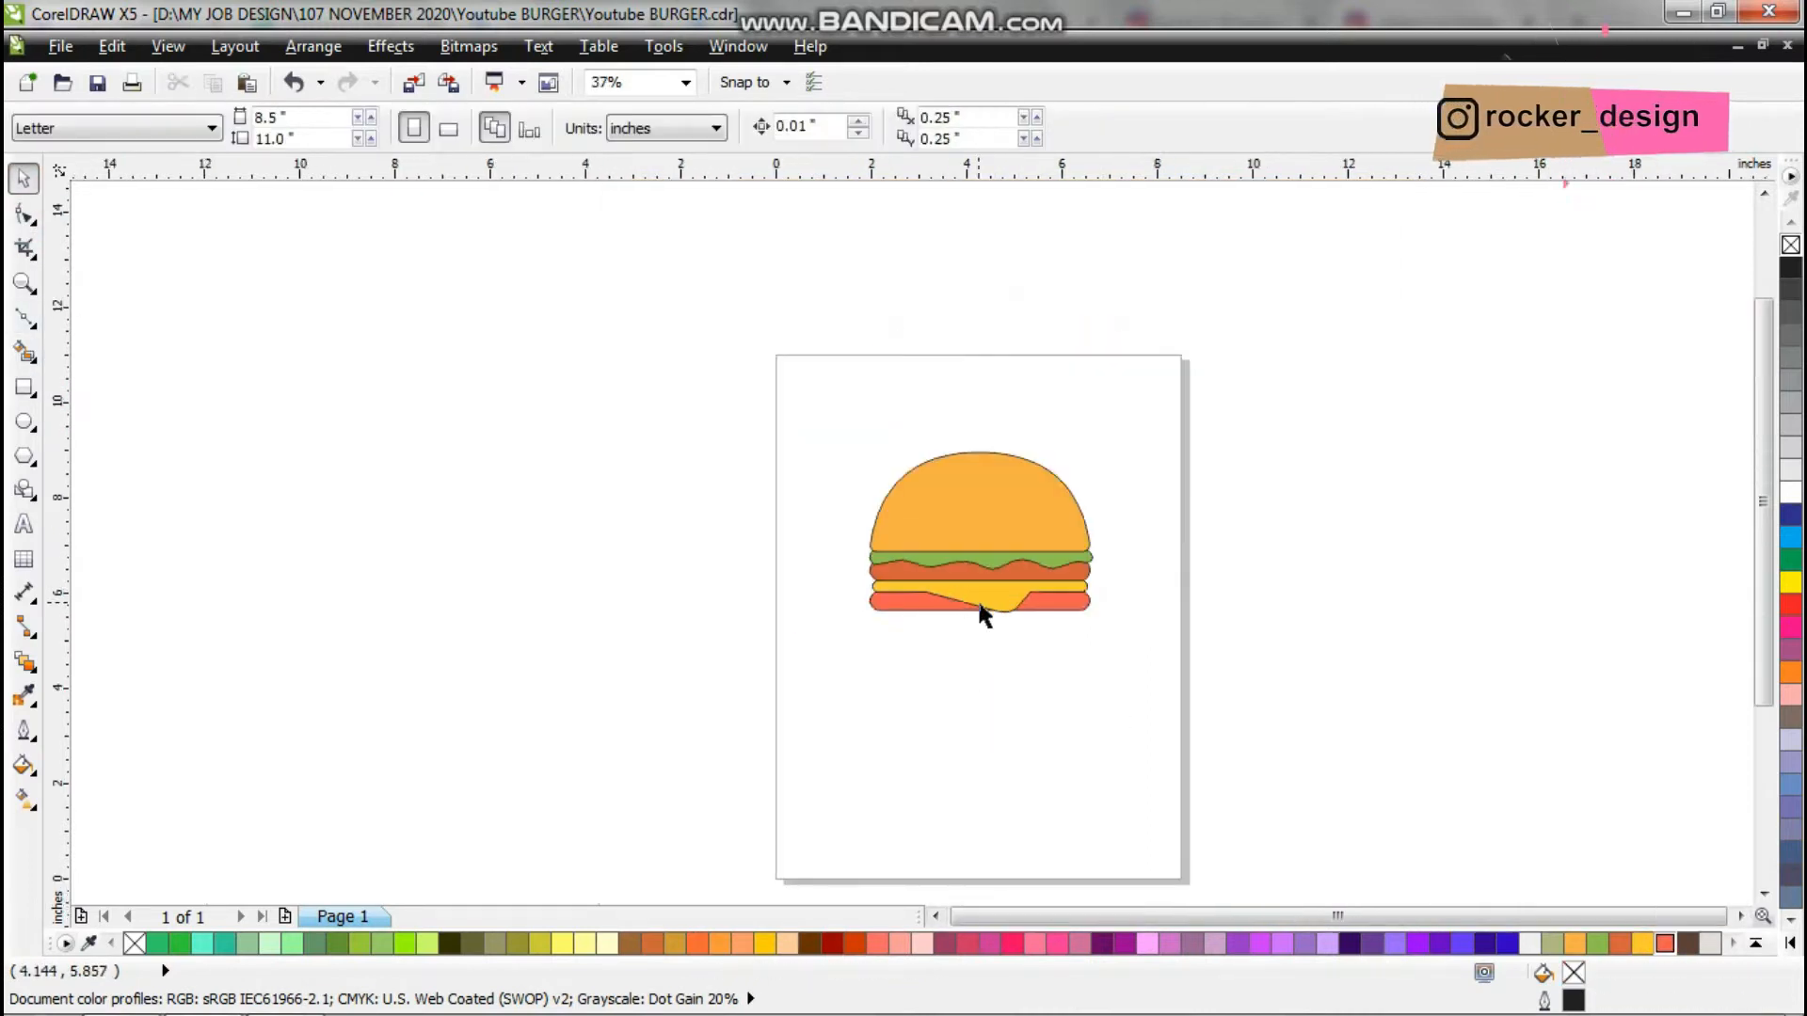
{"action": "scroll", "coordinate": [992, 631], "scroll_direction": "up", "scroll_amount": 2}
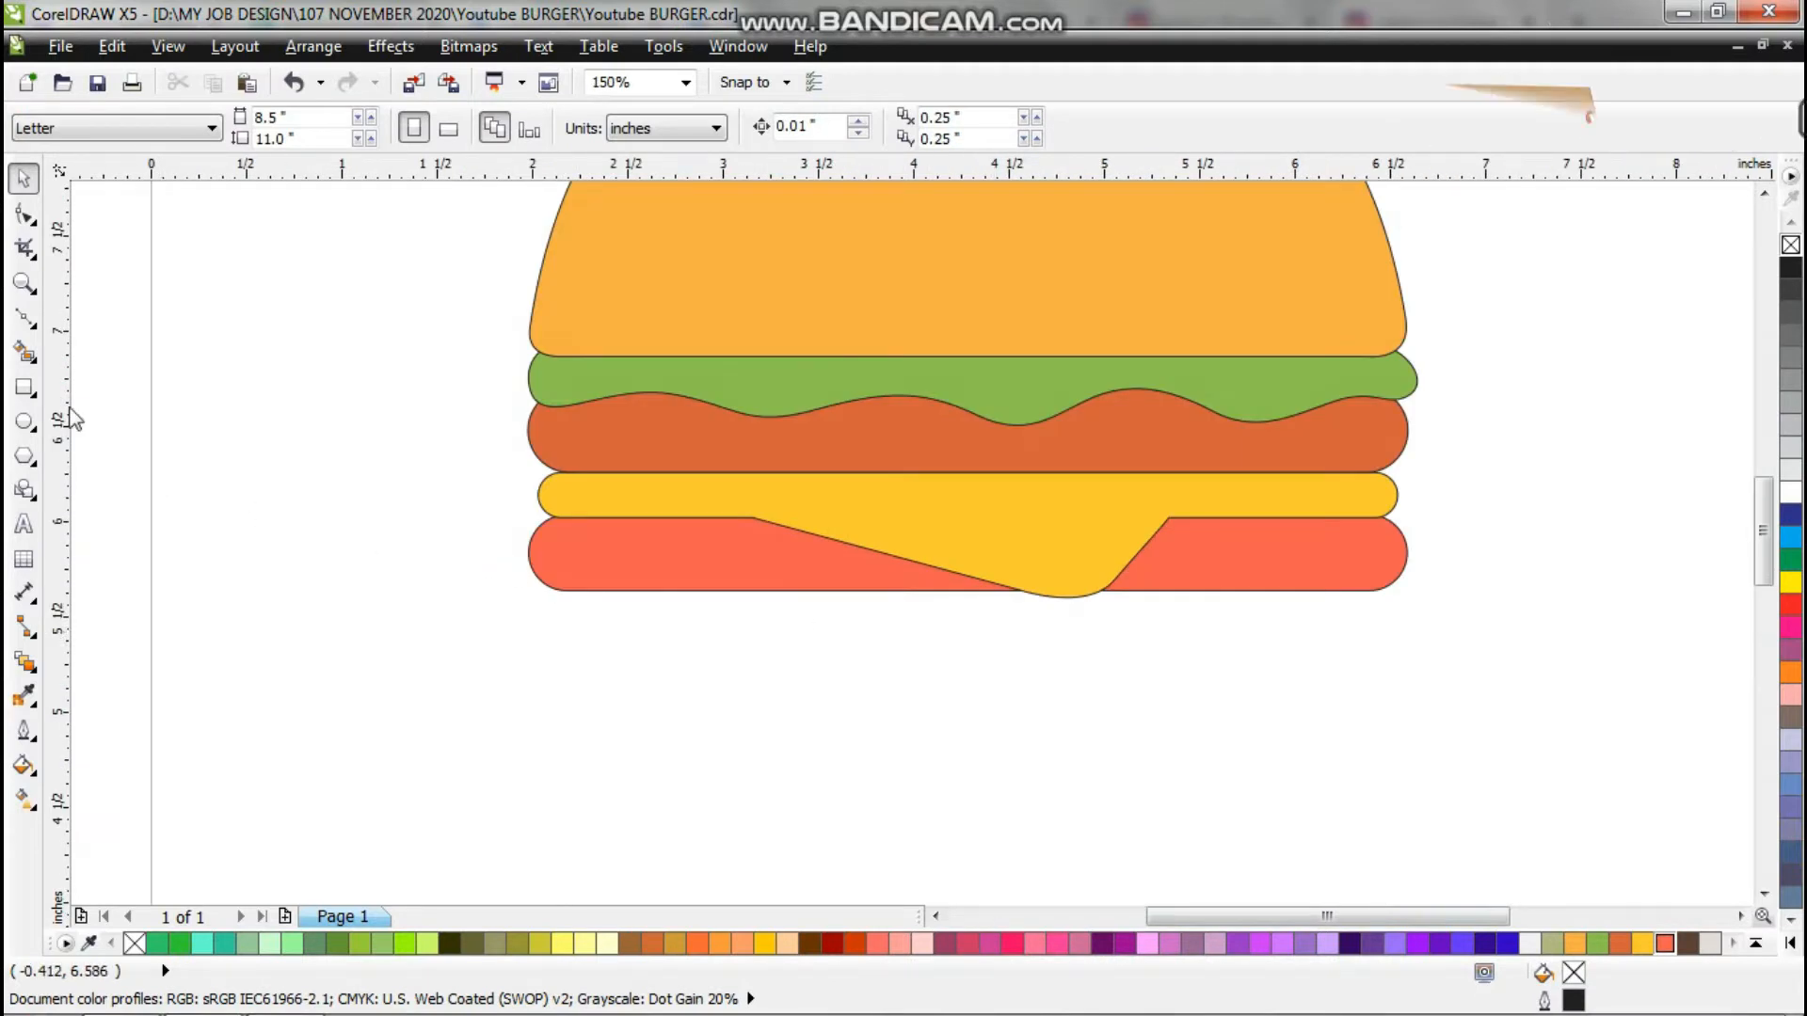
Draw a small vertical sauce drip with rounded ends on the left part of the coral layer and fill it coral red.
{"action": "left_click", "coordinate": [958, 602]}
{"action": "left_click_drag", "start_coordinate": [958, 602], "coordinate": [971, 590]}
{"action": "scroll", "coordinate": [544, 593], "scroll_direction": "up", "scroll_amount": 2}
{"action": "key", "text": "F6"}
{"action": "left_click_drag", "start_coordinate": [759, 586], "coordinate": [828, 747]}
{"action": "key", "text": "space"}
{"action": "left_click", "coordinate": [1664, 944]}
{"action": "left_click", "coordinate": [1052, 771]}
Place a copy of the sauce drip slightly higher and to the right of the first one.
{"action": "left_click", "coordinate": [767, 690]}
{"action": "left_click_drag", "start_coordinate": [803, 711], "coordinate": [899, 713]}
{"action": "scroll", "coordinate": [892, 709], "scroll_direction": "up", "scroll_amount": 1}
{"action": "mouse_move", "coordinate": [895, 702]}
{"action": "left_mouse_down"}
{"action": "mouse_move", "coordinate": [894, 634]}
{"action": "mouse_move", "coordinate": [875, 702]}
{"action": "left_mouse_up"}
{"action": "scroll", "coordinate": [831, 654], "scroll_direction": "down", "scroll_amount": 2}
Duplicate the pair of sauce drips onto the right part of the coral layer.
{"action": "left_click", "coordinate": [798, 666], "text": "shift"}
{"action": "left_click_drag", "start_coordinate": [855, 640], "coordinate": [1431, 641]}
{"action": "right_click", "coordinate": [1431, 641]}
{"action": "left_click", "coordinate": [1042, 688]}
{"action": "scroll", "coordinate": [973, 675], "scroll_direction": "down", "scroll_amount": 1}
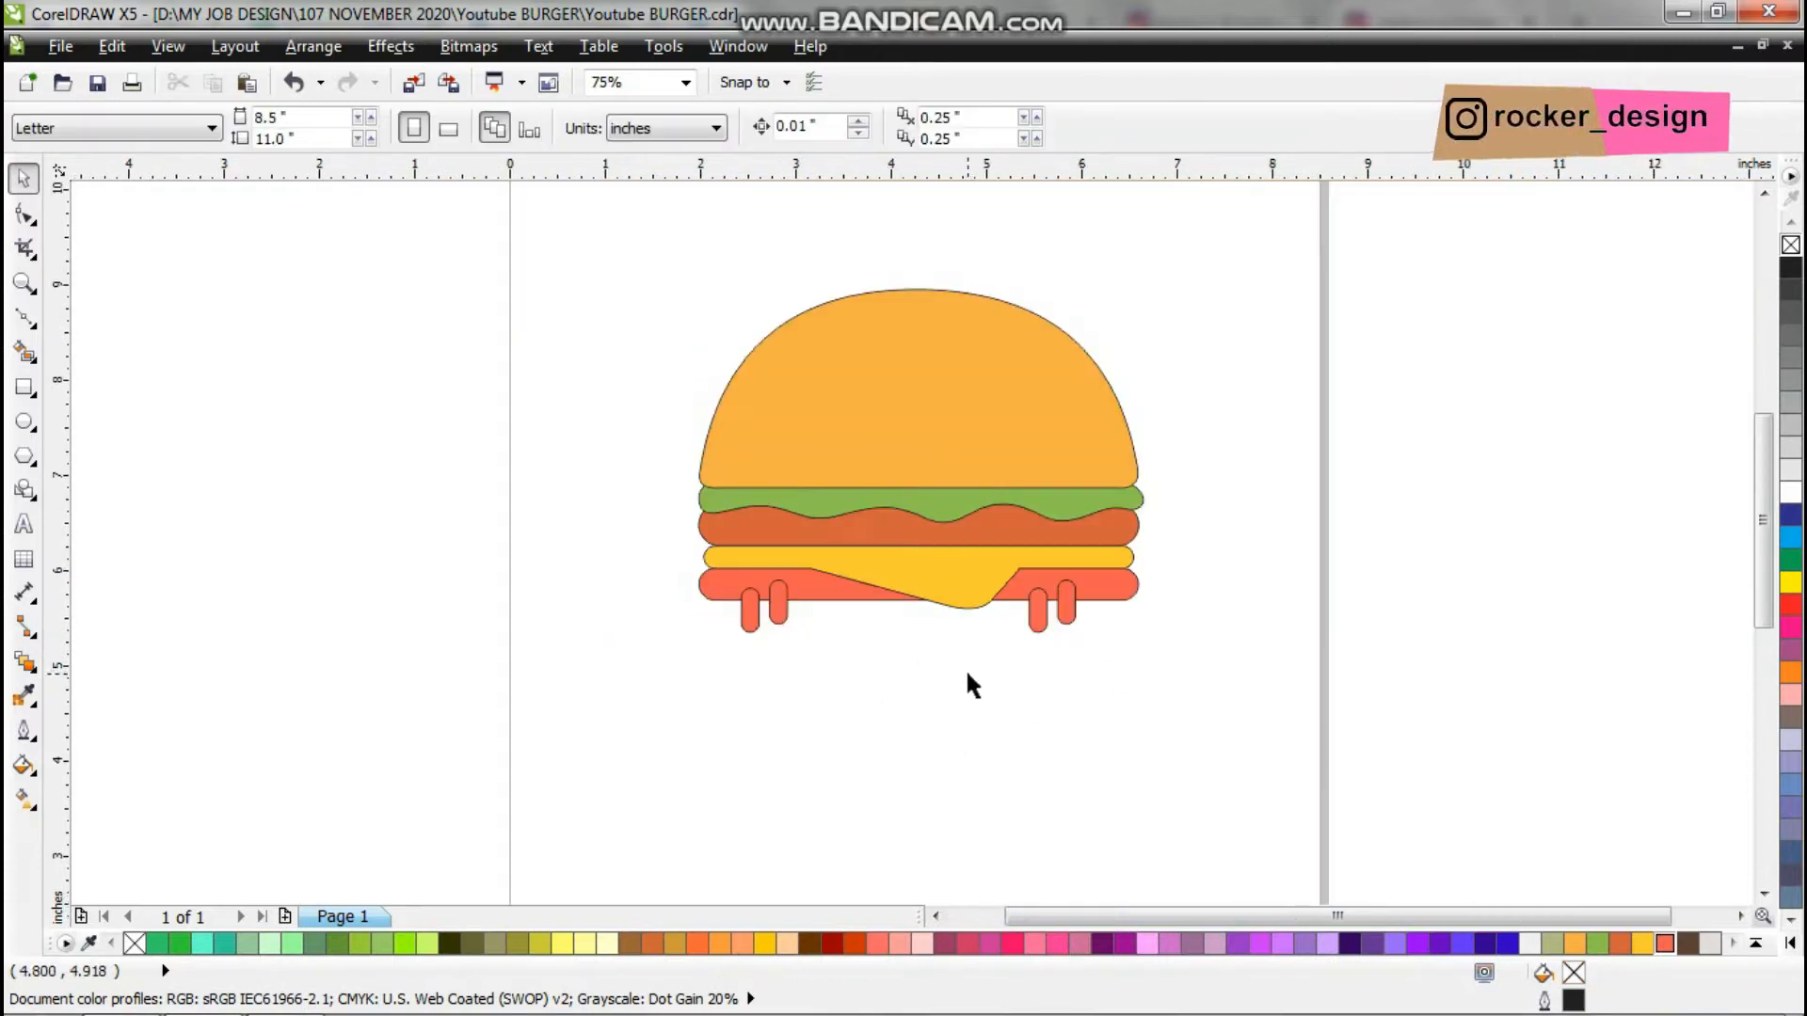
Draw a rectangle about 4.56 by 1.82 in over the lower burger, centre it on the bun and round its corners.
{"action": "left_click", "coordinate": [24, 388]}
{"action": "scroll", "coordinate": [852, 632], "scroll_direction": "up", "scroll_amount": 1}
{"action": "left_click_drag", "start_coordinate": [546, 328], "coordinate": [1418, 675]}
{"action": "key", "text": "space"}
{"action": "left_click", "coordinate": [1012, 323]}
{"action": "left_click", "coordinate": [895, 725]}
{"action": "left_click", "coordinate": [821, 674]}
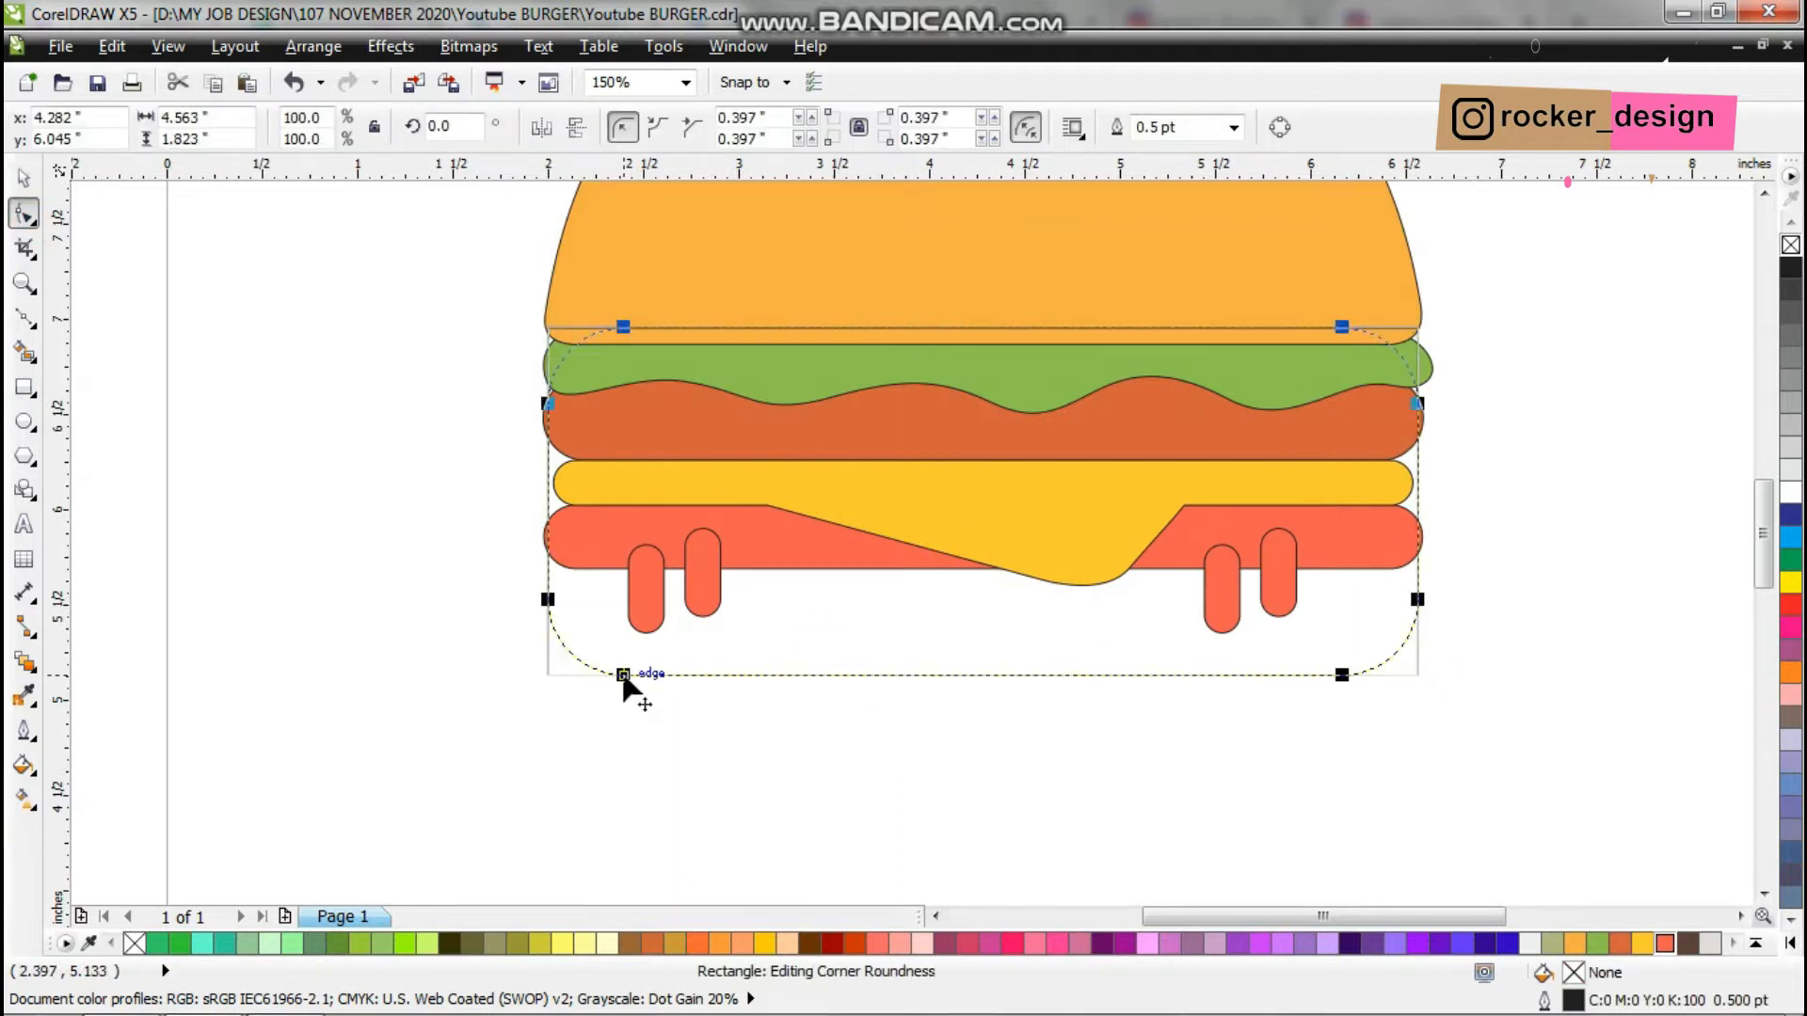
Draw a wide cutting rectangle across the burger, ending at the lower edge of the coral layer.
{"action": "scroll", "coordinate": [759, 654], "scroll_direction": "down", "scroll_amount": 1}
{"action": "key", "text": "F6"}
{"action": "left_click_drag", "start_coordinate": [488, 349], "coordinate": [1201, 623]}
{"action": "key", "text": "space"}
{"action": "left_click", "coordinate": [846, 666], "text": "shift"}
{"action": "left_click", "coordinate": [847, 238]}
Nudge the large rounded rectangle down to set the height of the bottom bun.
{"action": "left_click", "coordinate": [776, 650]}
{"action": "key", "text": "Down"}
{"action": "key", "text": "Down"}
{"action": "key", "text": "Down"}
{"action": "key", "text": "Down"}
{"action": "key", "text": "Down"}
{"action": "key", "text": "Down"}
{"action": "key", "text": "Down"}
{"action": "key", "text": "Down"}
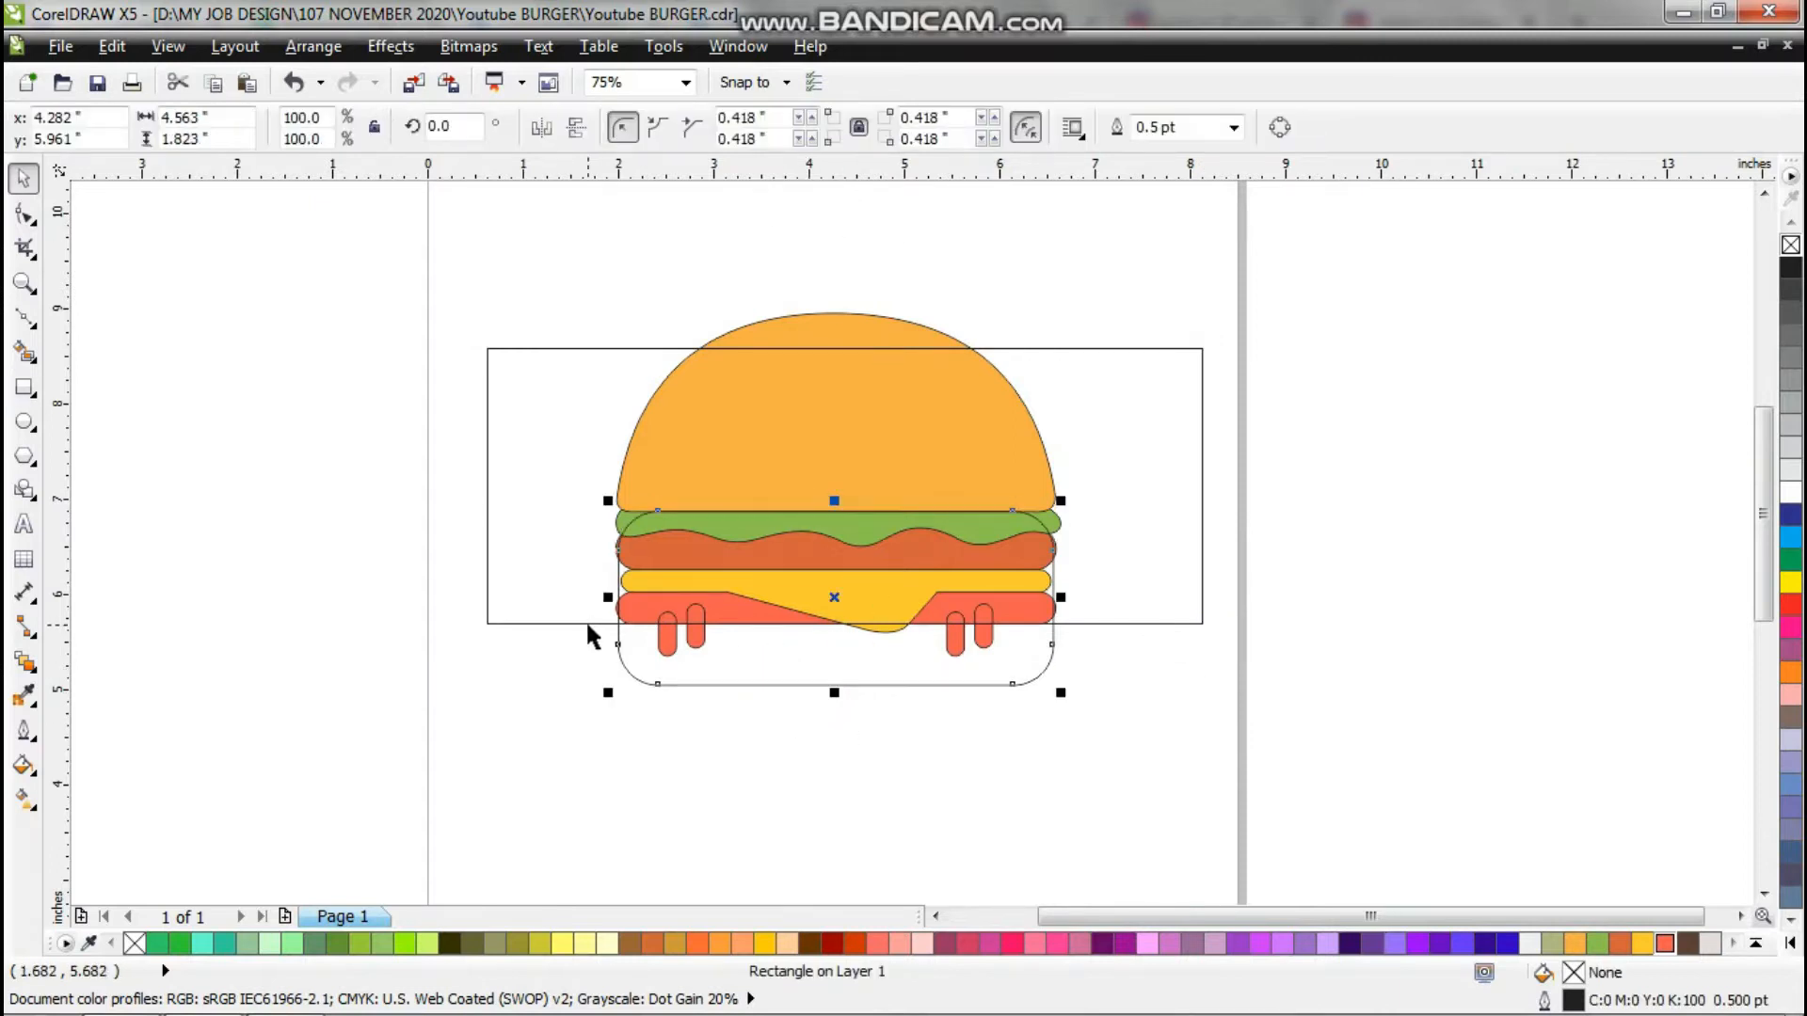
Trim the upper part of the large rounded rectangle with the wide cutting rectangle, then delete the cutting rectangle.
{"action": "scroll", "coordinate": [598, 626], "scroll_direction": "up", "scroll_amount": 1}
{"action": "left_click_drag", "start_coordinate": [628, 752], "coordinate": [637, 750]}
{"action": "key", "text": "ctrl+z"}
{"action": "left_click", "coordinate": [667, 621], "text": "shift"}
{"action": "left_click", "coordinate": [823, 134]}
{"action": "key", "text": "Delete"}
{"action": "key", "text": "ctrl+z"}
{"action": "left_click", "coordinate": [543, 532]}
{"action": "key", "text": "Delete"}
Remove the bottom bun's upper-left corner node and bend the resulting diagonal edge into a rounded corner.
{"action": "left_click", "coordinate": [664, 634]}
{"action": "scroll", "coordinate": [664, 633], "scroll_direction": "up", "scroll_amount": 2}
{"action": "key", "text": "F10"}
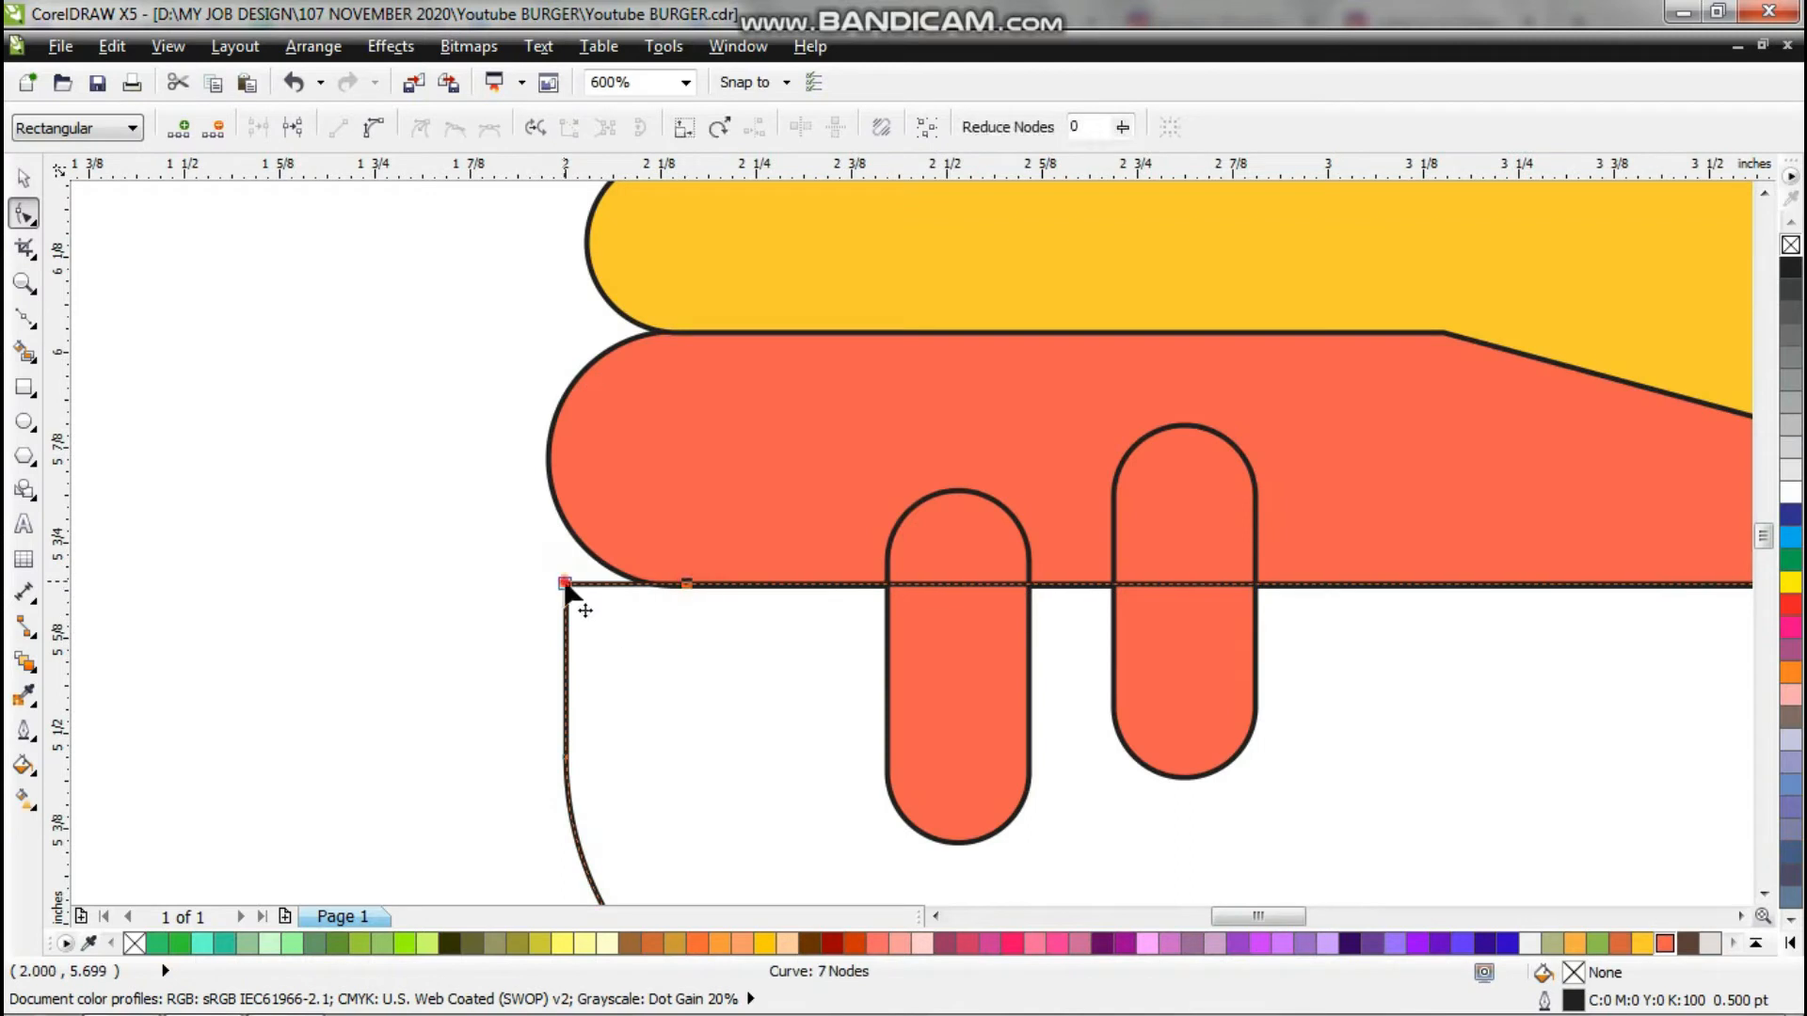
{"action": "left_click", "coordinate": [423, 129]}
{"action": "left_click_drag", "start_coordinate": [643, 548], "coordinate": [752, 597]}
{"action": "left_click", "coordinate": [374, 128]}
{"action": "left_click_drag", "start_coordinate": [633, 655], "coordinate": [591, 613]}
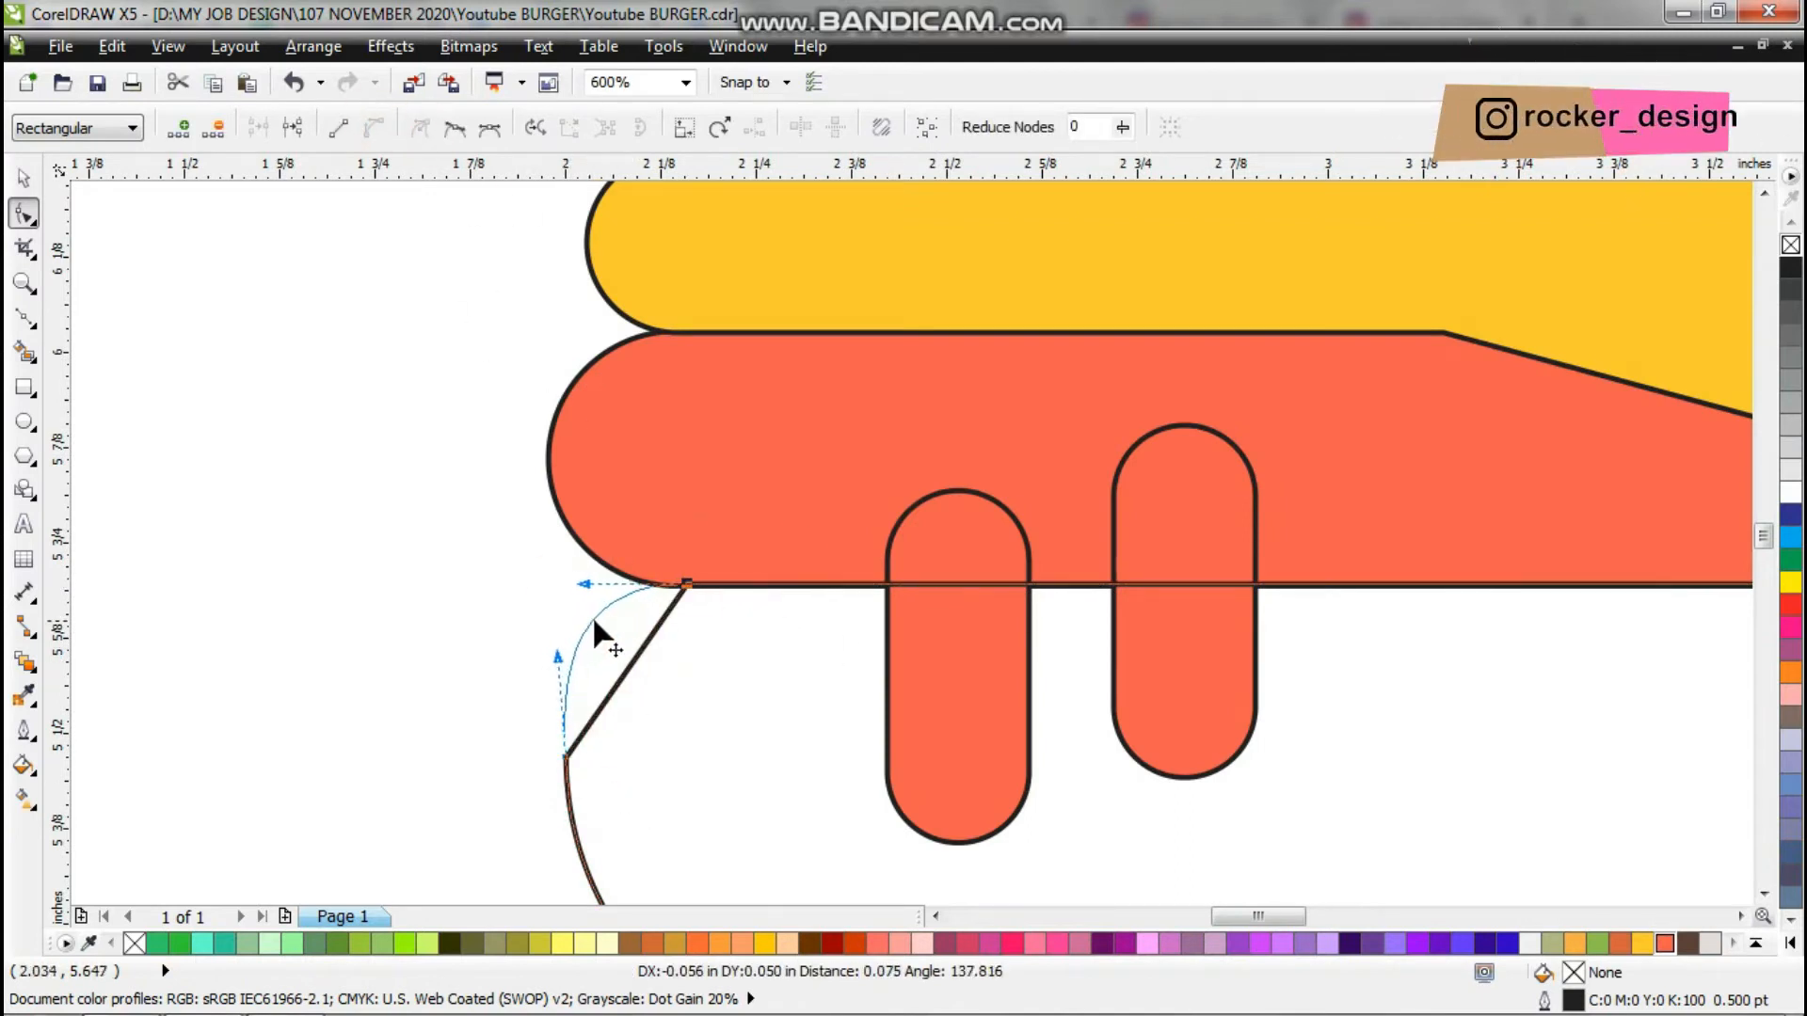
Remove the bottom bun's upper-right corner node and bend the resulting diagonal edge into a rounded corner.
{"action": "scroll", "coordinate": [591, 614], "scroll_direction": "down", "scroll_amount": 3}
{"action": "scroll", "coordinate": [979, 606], "scroll_direction": "up", "scroll_amount": 2}
{"action": "double_click", "coordinate": [1065, 635]}
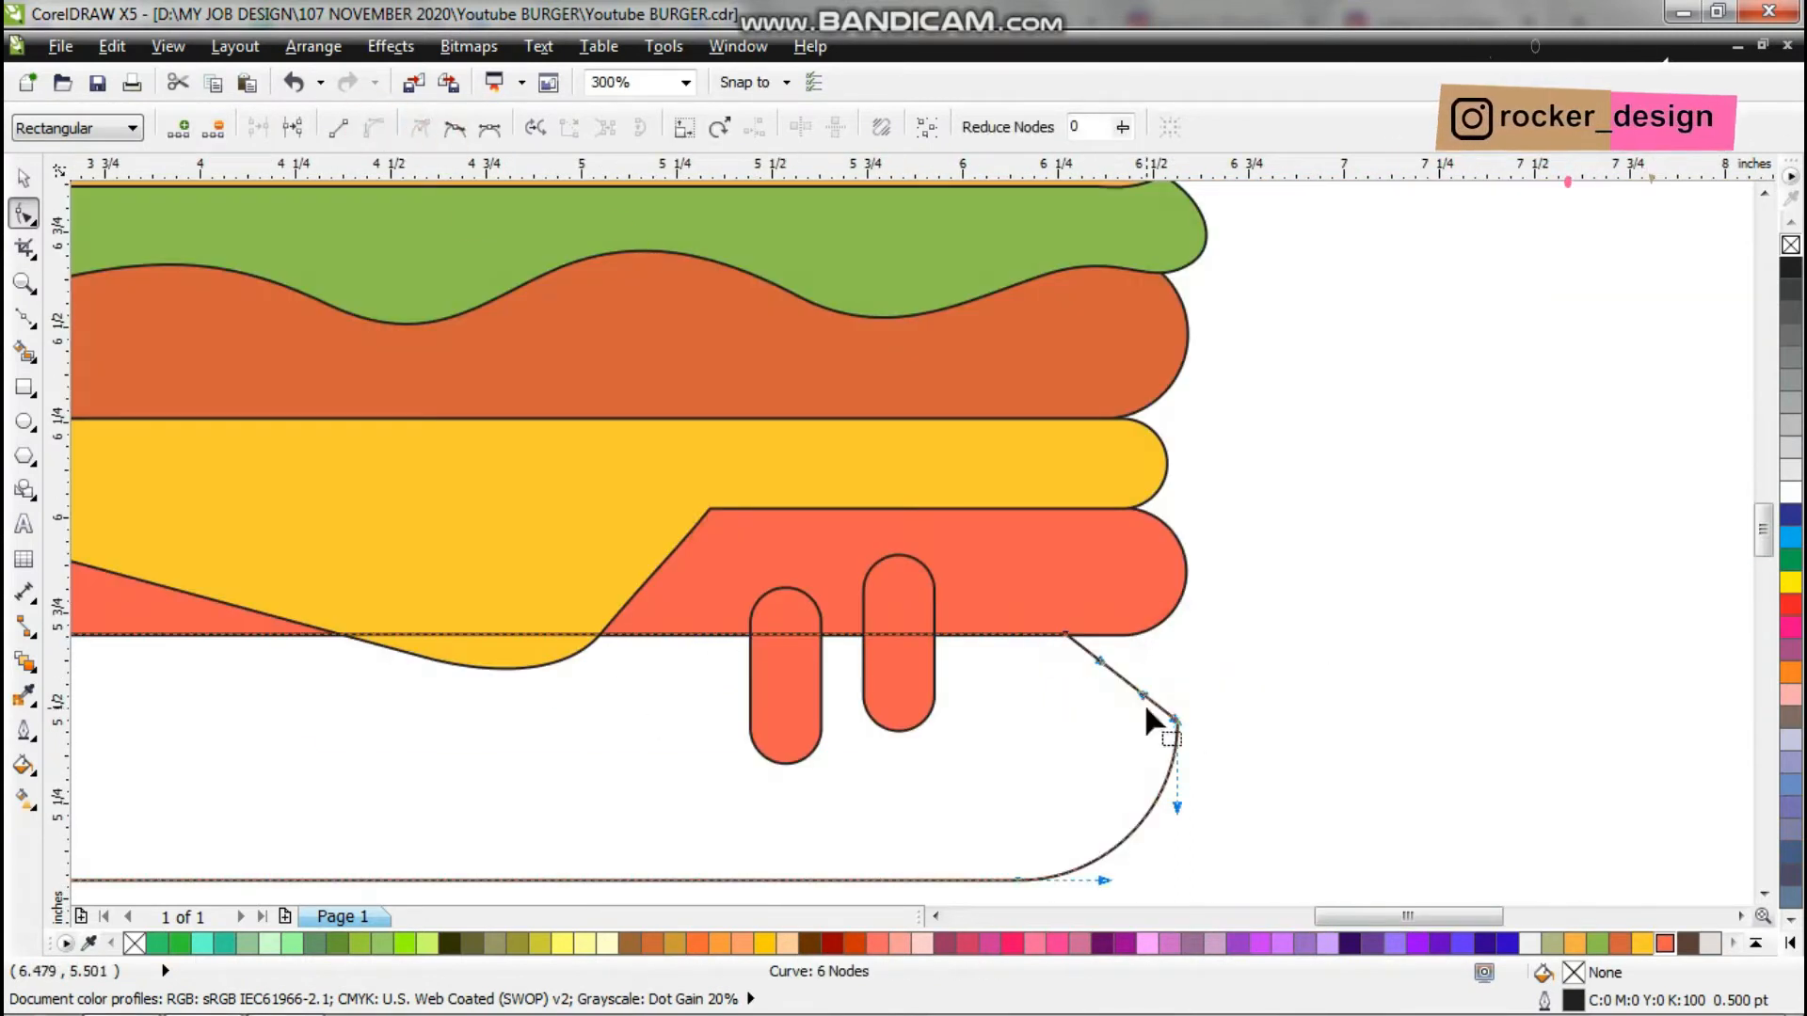
{"action": "left_click_drag", "start_coordinate": [1153, 646], "coordinate": [1155, 644]}
{"action": "scroll", "coordinate": [1157, 647], "scroll_direction": "down", "scroll_amount": 2}
Fill the bottom bun with the orange sampled from the top bun.
{"action": "key", "text": "space"}
{"action": "left_click", "coordinate": [24, 697]}
{"action": "left_click", "coordinate": [919, 489]}
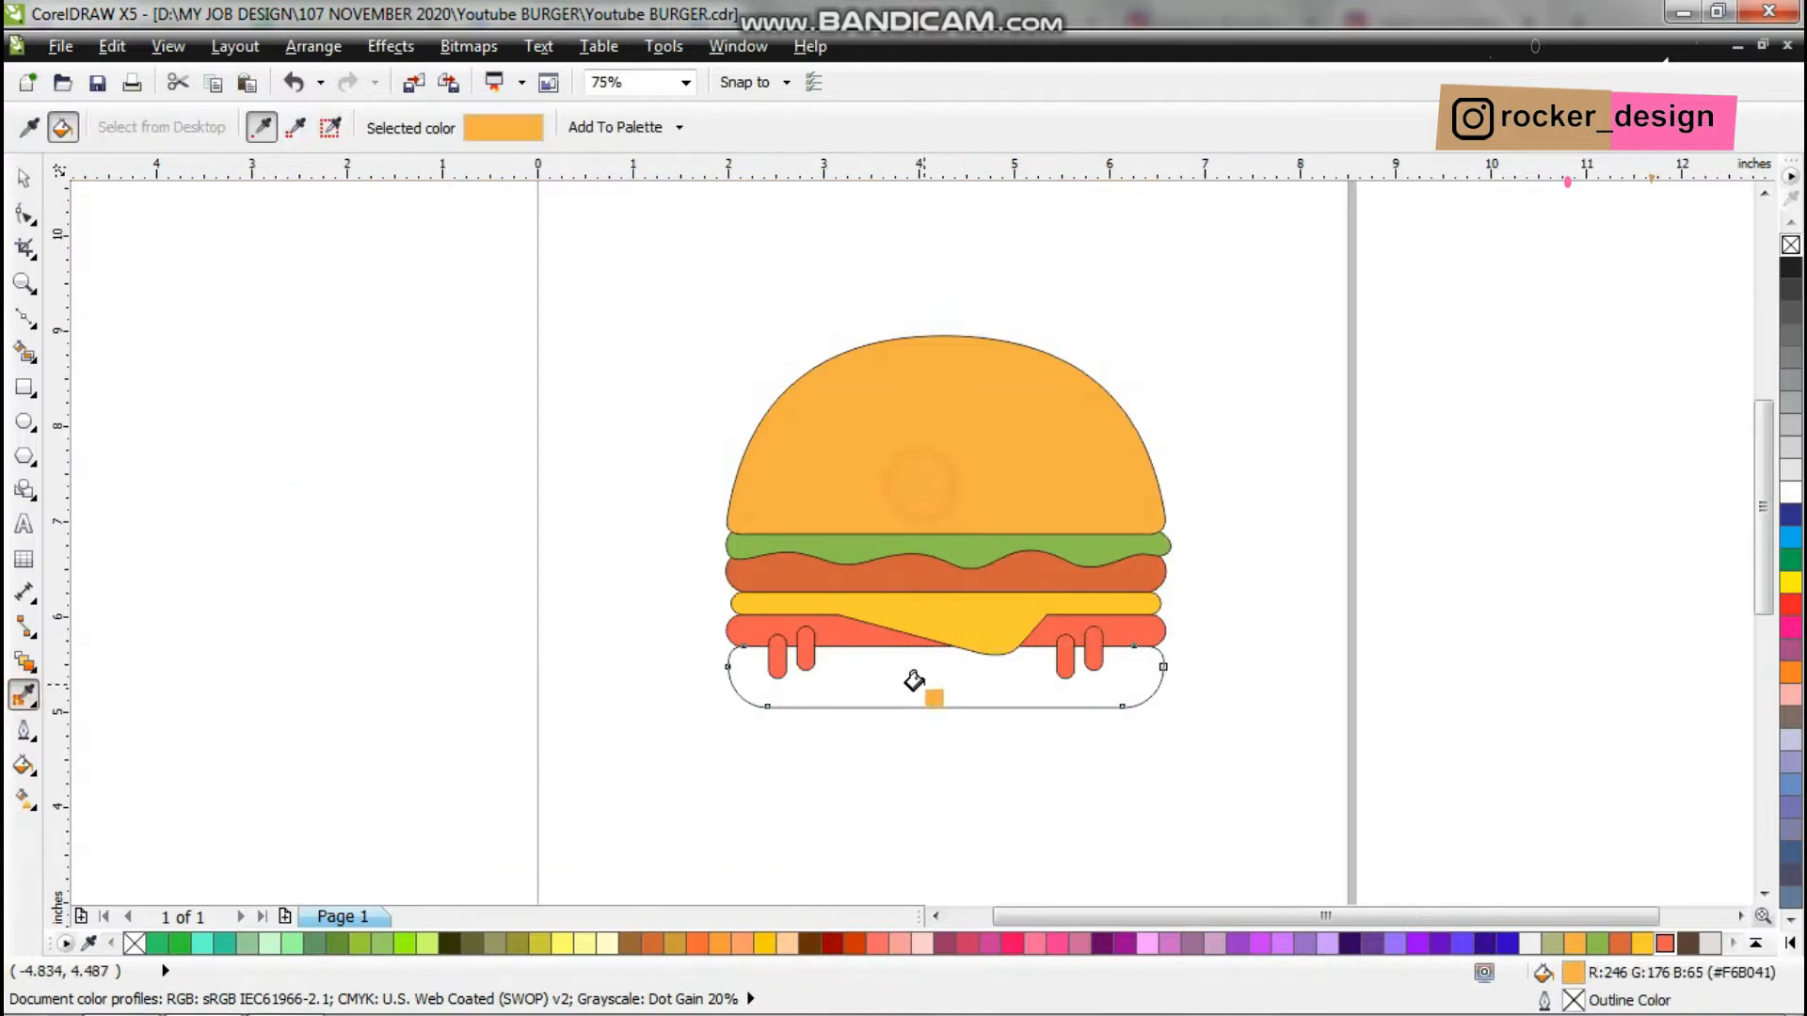
{"action": "left_click", "coordinate": [911, 679]}
{"action": "key", "text": "space"}
Weld the rounded drip shapes to the coral sauce layer so they form one curve.
{"action": "scroll", "coordinate": [812, 696], "scroll_direction": "down", "scroll_amount": 2}
{"action": "scroll", "coordinate": [814, 696], "scroll_direction": "up", "scroll_amount": 2}
{"action": "scroll", "coordinate": [634, 745], "scroll_direction": "up", "scroll_amount": 1}
{"action": "left_click", "coordinate": [634, 723]}
{"action": "left_click", "coordinate": [695, 669], "text": "shift"}
{"action": "left_click", "coordinate": [784, 127]}
{"action": "left_click", "coordinate": [335, 643]}
Round the sauce's inner corner beside the leftmost drip by adding nodes around it, deleting the corner node and bending the segment.
{"action": "scroll", "coordinate": [507, 741], "scroll_direction": "up", "scroll_amount": 2}
{"action": "key", "text": "F10"}
{"action": "double_click", "coordinate": [879, 492]}
{"action": "key", "text": "ctrl+z"}
{"action": "scroll", "coordinate": [924, 512], "scroll_direction": "up", "scroll_amount": 2}
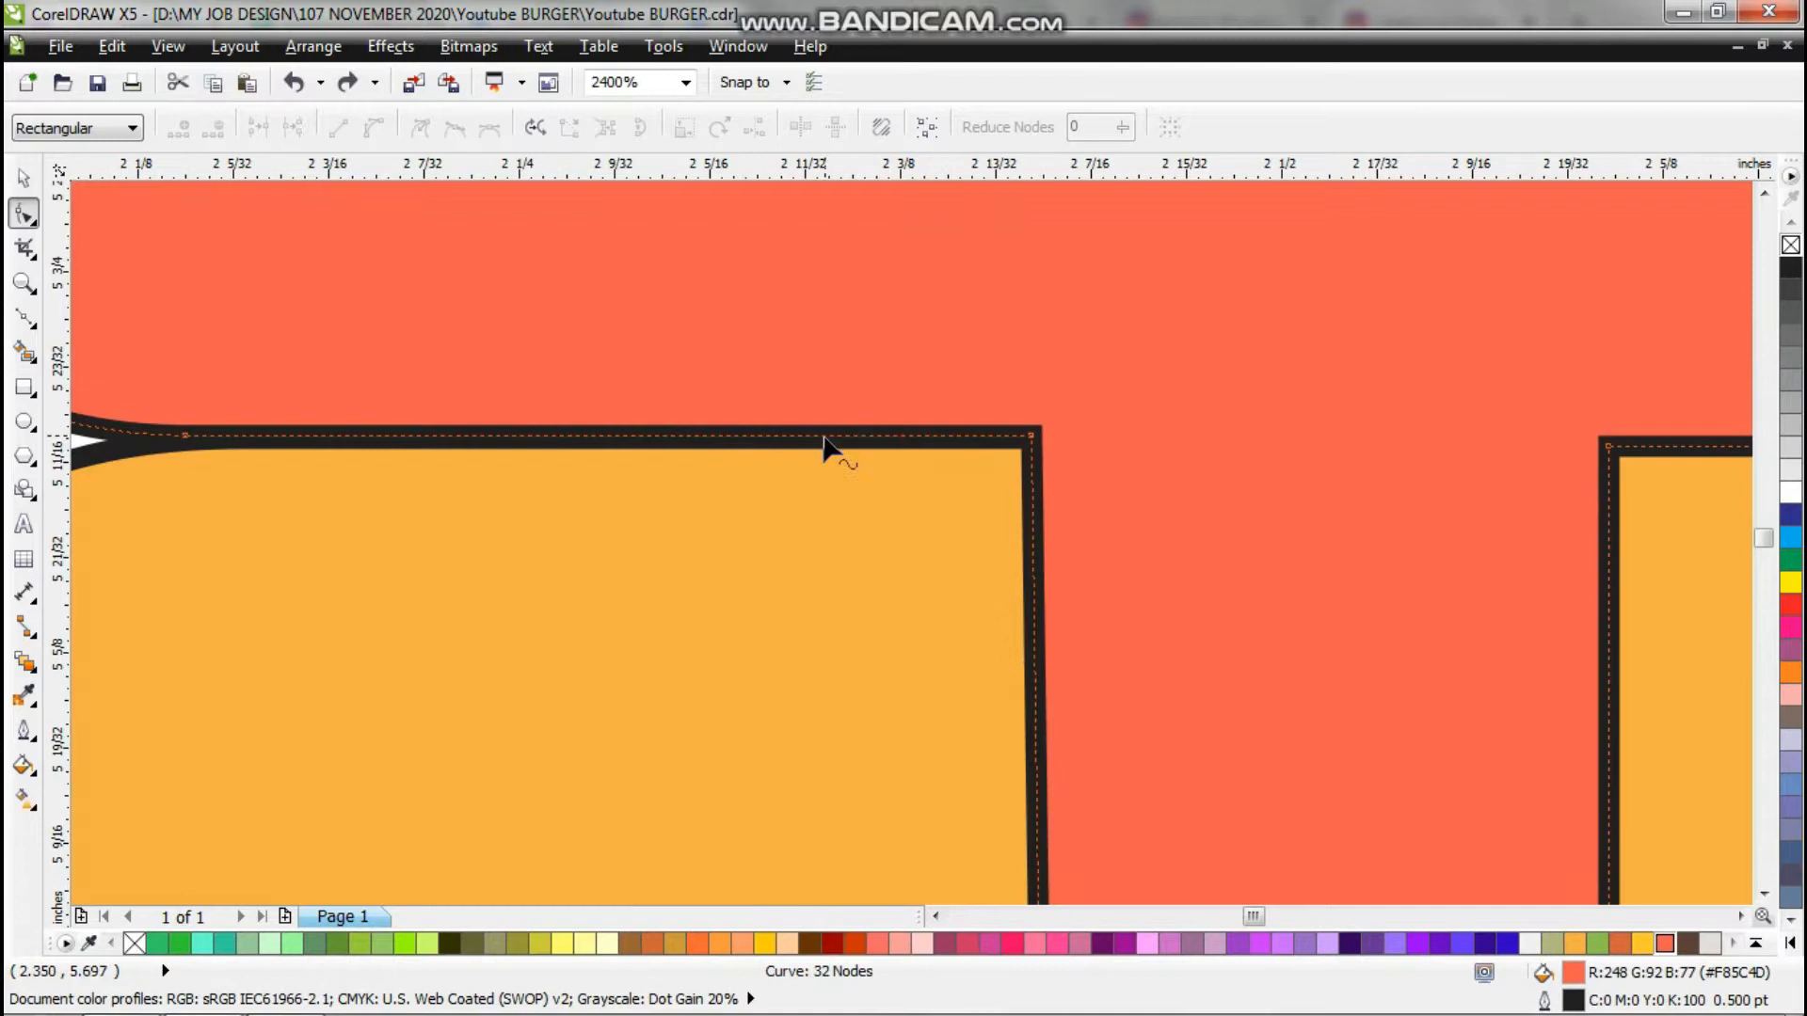
{"action": "double_click", "coordinate": [824, 437]}
{"action": "scroll", "coordinate": [979, 545], "scroll_direction": "down", "scroll_amount": 1}
{"action": "double_click", "coordinate": [1008, 612]}
{"action": "double_click", "coordinate": [1005, 491]}
{"action": "left_click", "coordinate": [374, 127]}
{"action": "mouse_move", "coordinate": [956, 550]}
{"action": "left_mouse_down"}
{"action": "mouse_move", "coordinate": [983, 516]}
{"action": "mouse_move", "coordinate": [988, 544]}
{"action": "left_mouse_up"}
Round the gap between the two left drips and remove the sharp corner node on the second drip's right side.
{"action": "scroll", "coordinate": [941, 521], "scroll_direction": "down", "scroll_amount": 2}
{"action": "scroll", "coordinate": [1039, 542], "scroll_direction": "up", "scroll_amount": 2}
{"action": "key", "text": "Delete"}
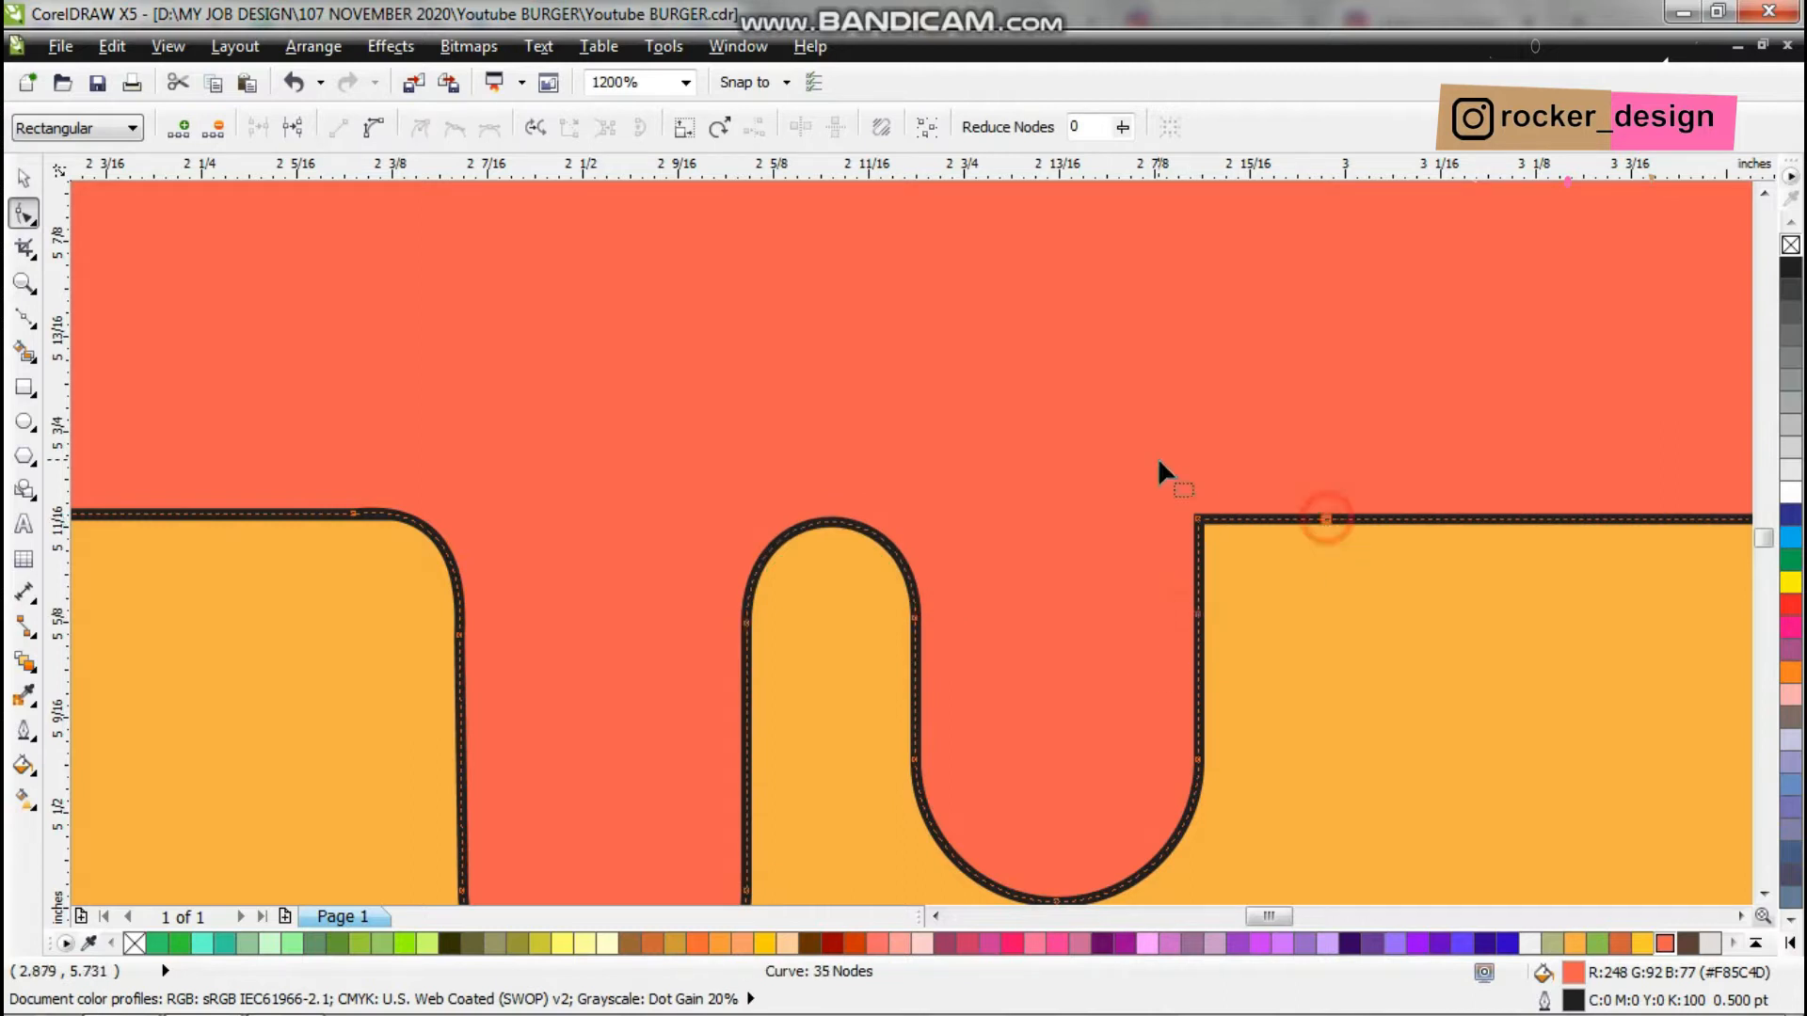
{"action": "key", "text": "Delete"}
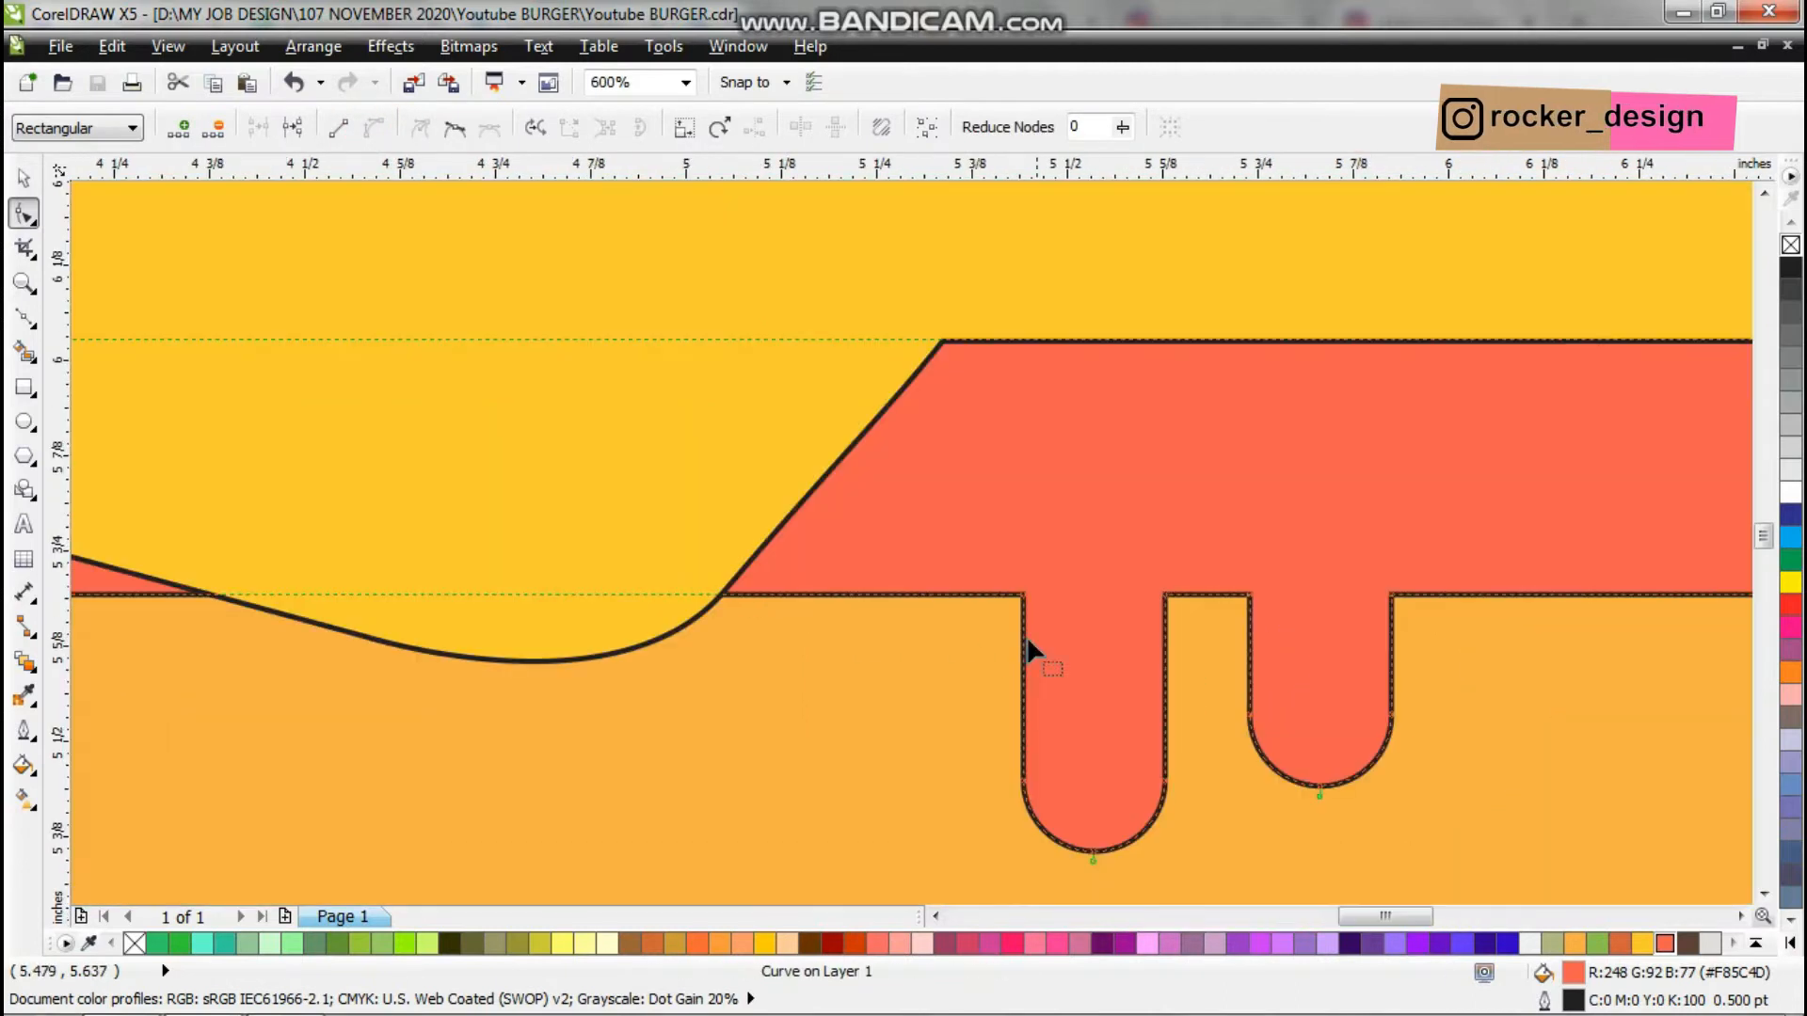
Round the inner corner before the right pair of drips and the gap between those two drips.
{"action": "left_click", "coordinate": [929, 600]}
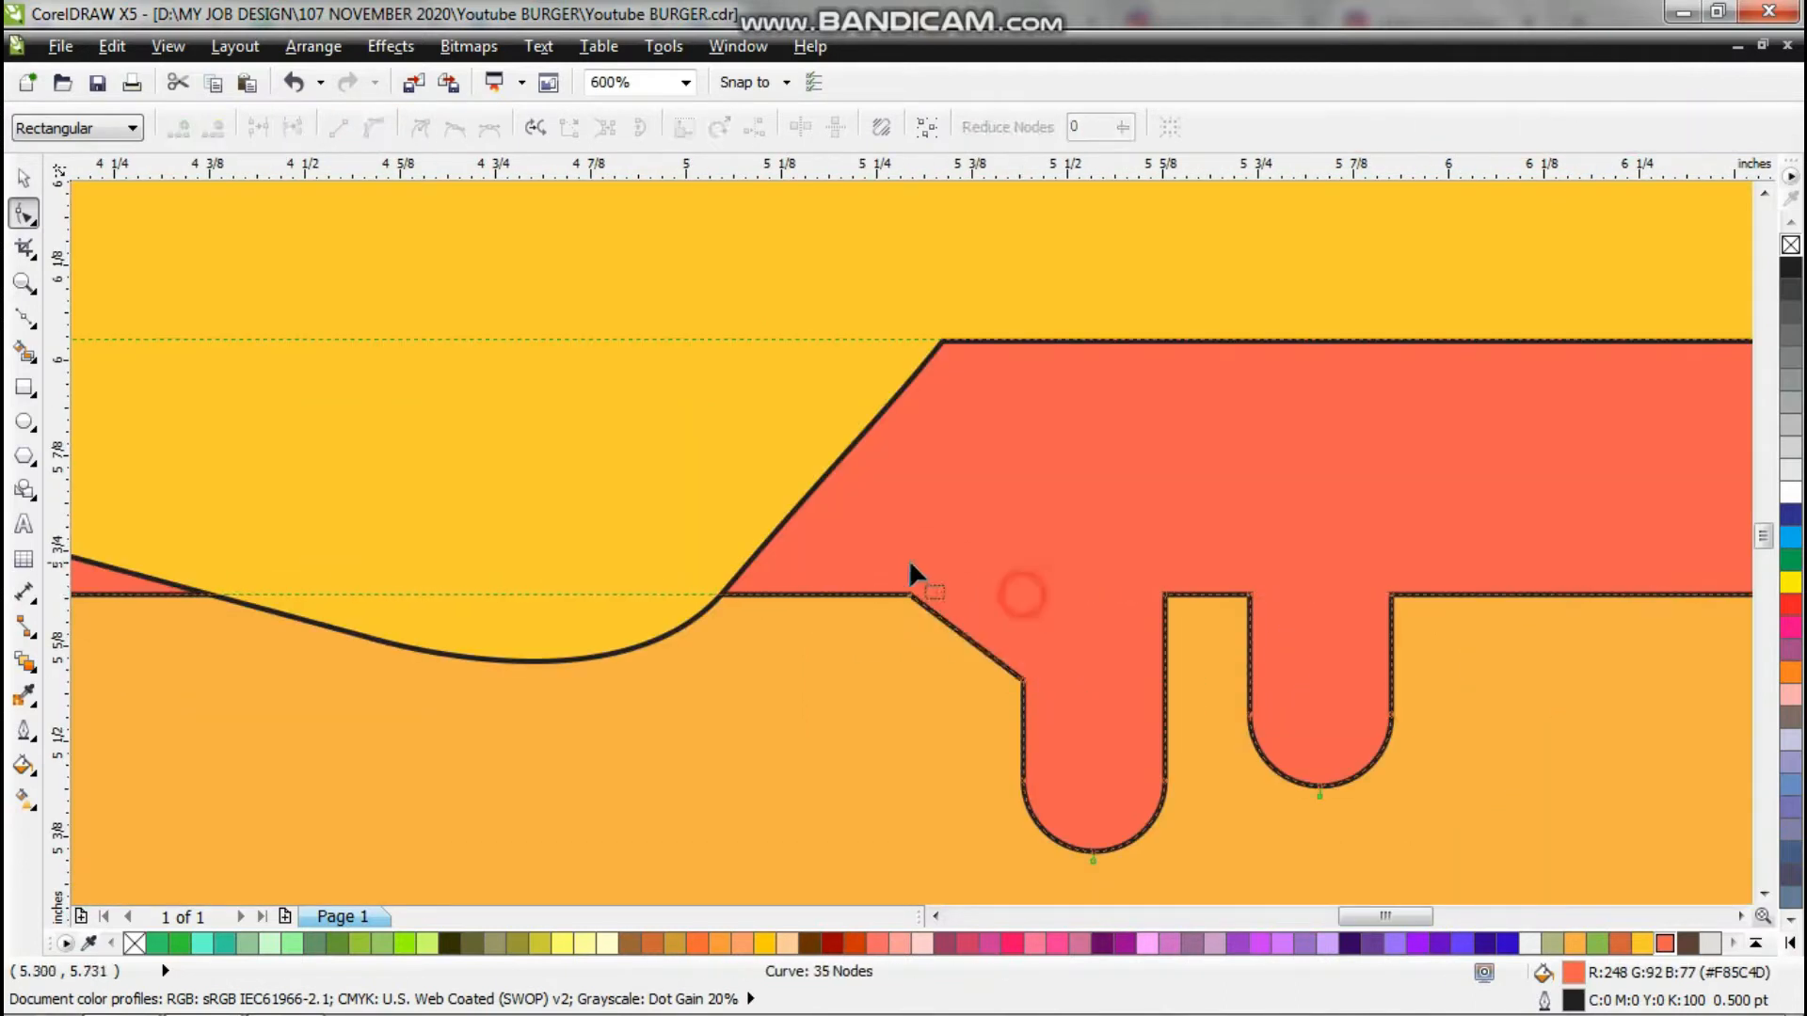
{"action": "scroll", "coordinate": [996, 658], "scroll_direction": "up", "scroll_amount": 1}
{"action": "left_click_drag", "start_coordinate": [954, 629], "coordinate": [1006, 569]}
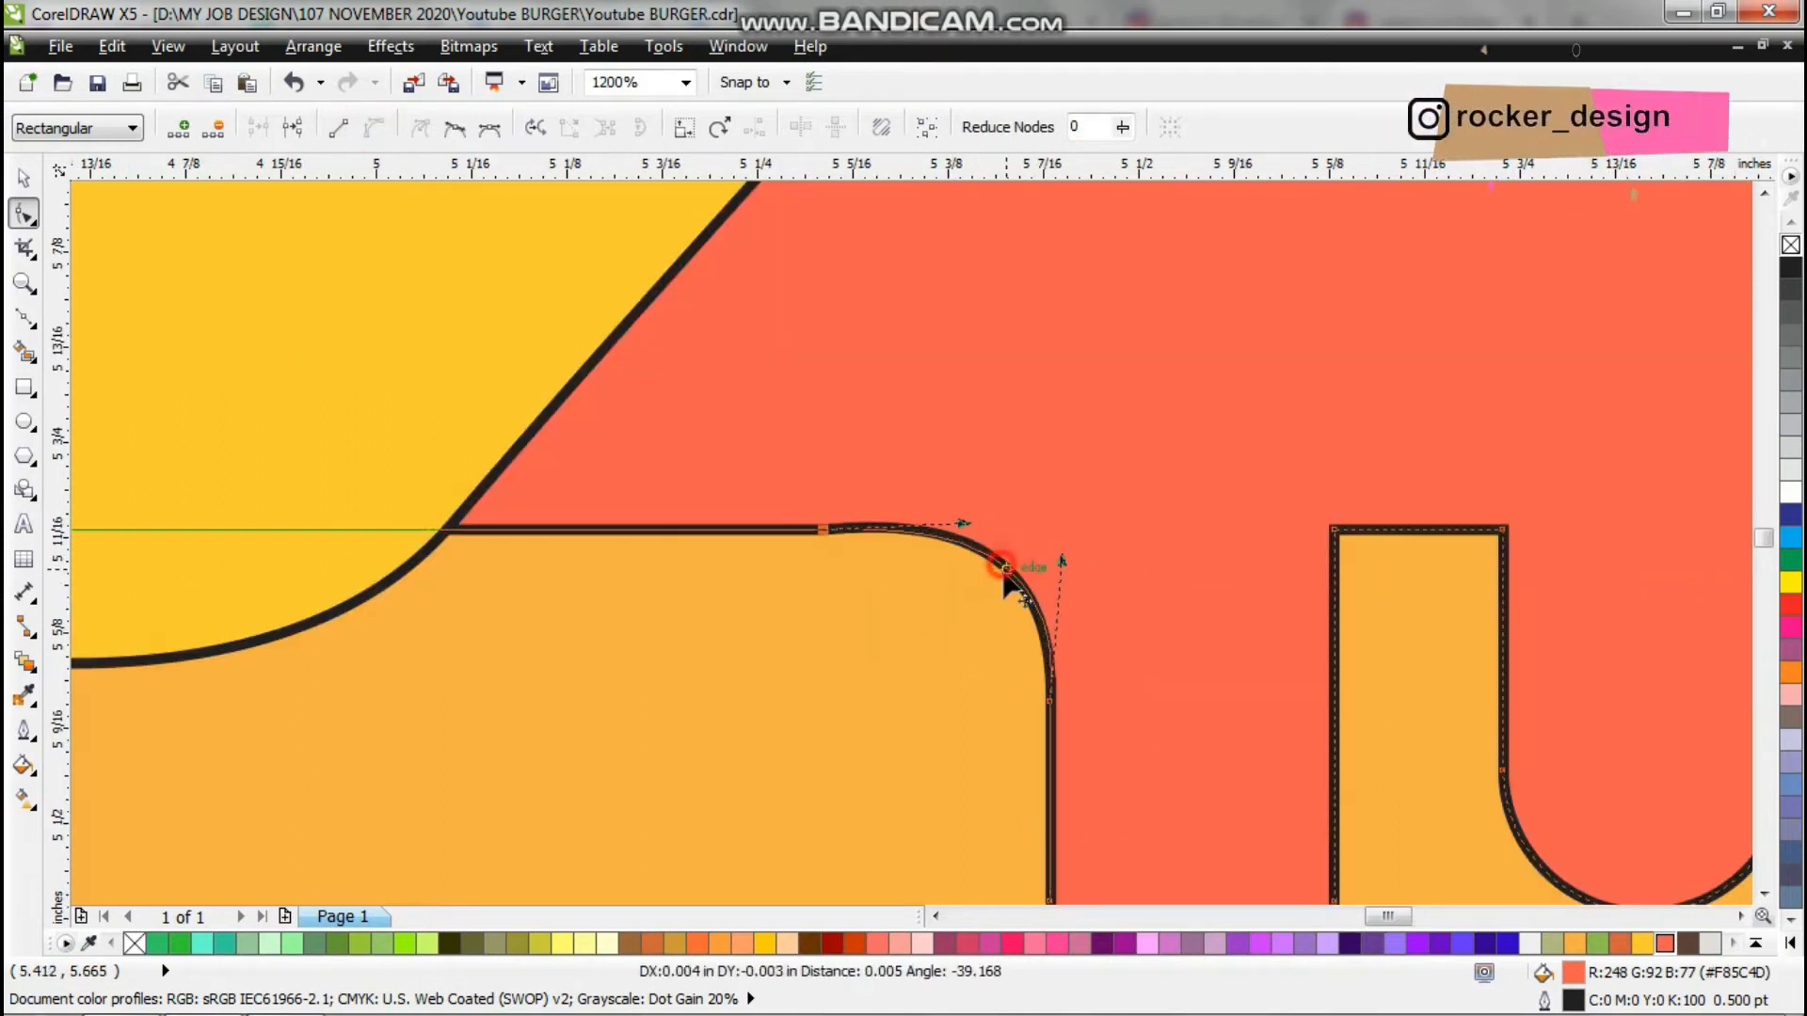
{"action": "left_click_drag", "start_coordinate": [1530, 546], "coordinate": [1531, 548]}
{"action": "key", "text": "Delete"}
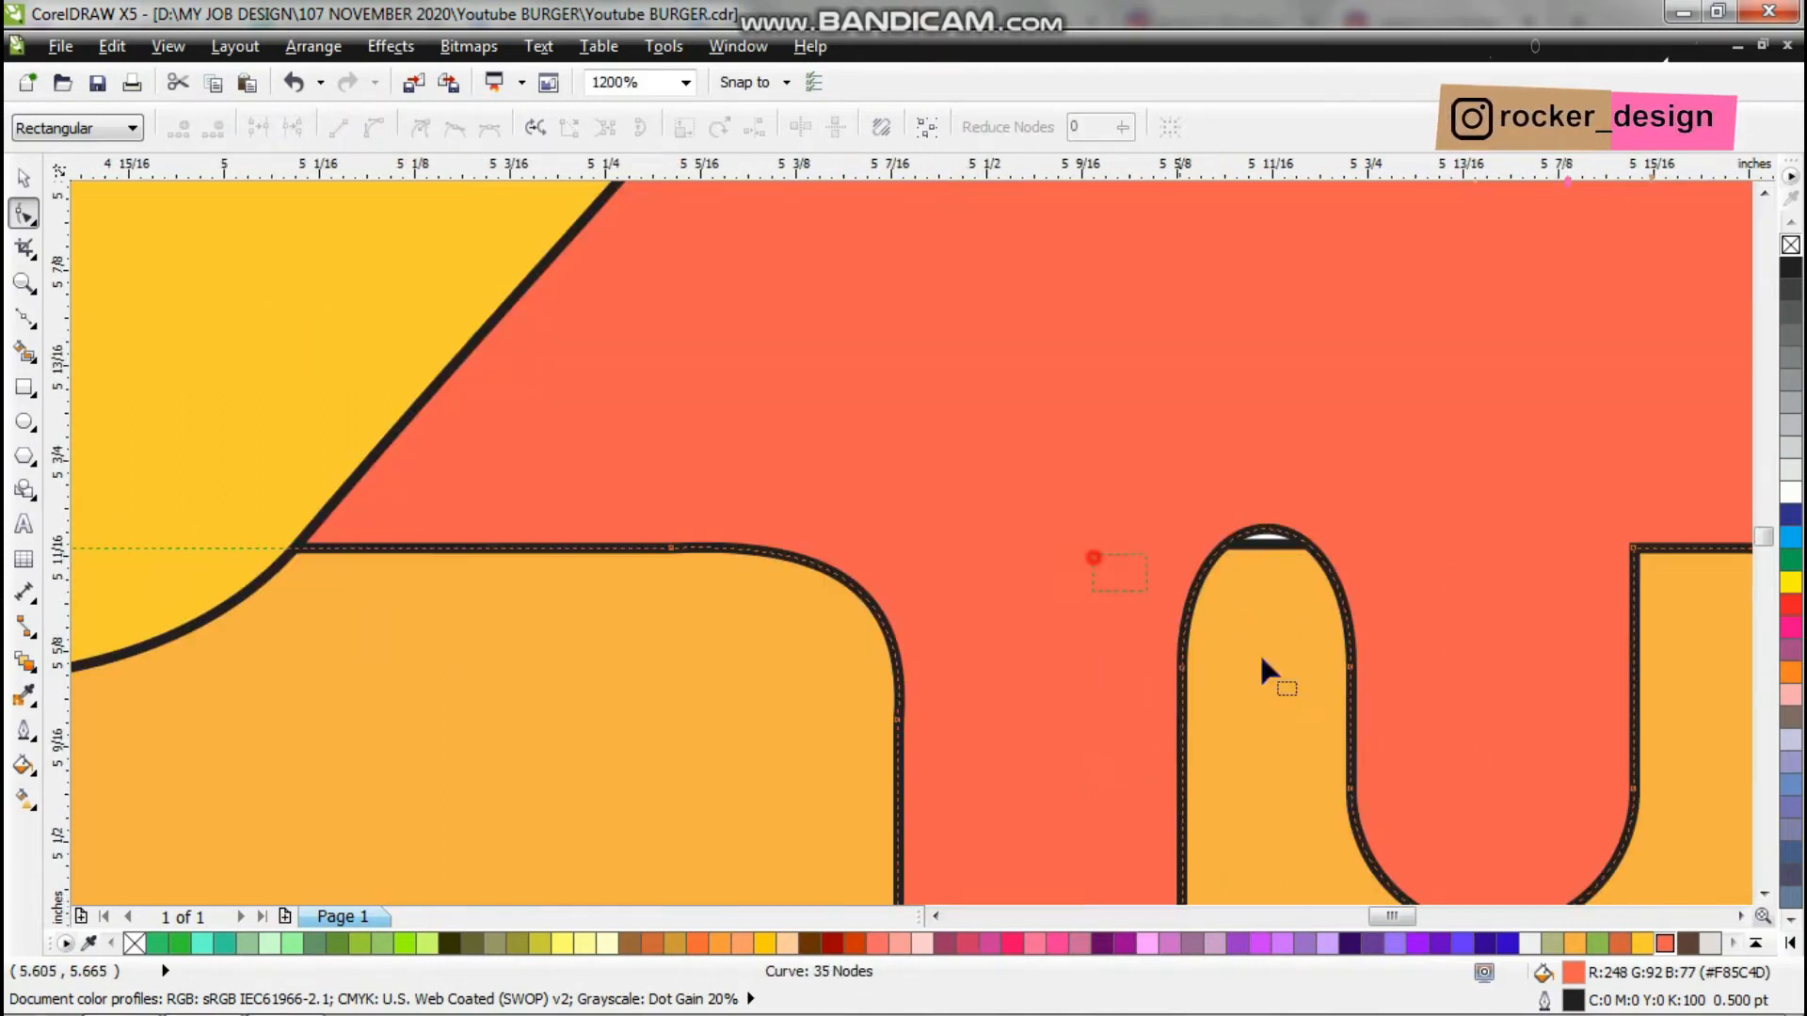
{"action": "scroll", "coordinate": [988, 617], "scroll_direction": "down", "scroll_amount": 1}
Replace the sharp corner beside the rightmost drip by adding a node, deleting the corner node and selecting the diagonal for curving.
{"action": "scroll", "coordinate": [941, 630], "scroll_direction": "up", "scroll_amount": 1}
{"action": "double_click", "coordinate": [1049, 513]}
{"action": "left_click_drag", "start_coordinate": [862, 472], "coordinate": [941, 550]}
{"action": "key", "text": "Delete"}
{"action": "left_click_drag", "start_coordinate": [828, 567], "coordinate": [937, 668]}
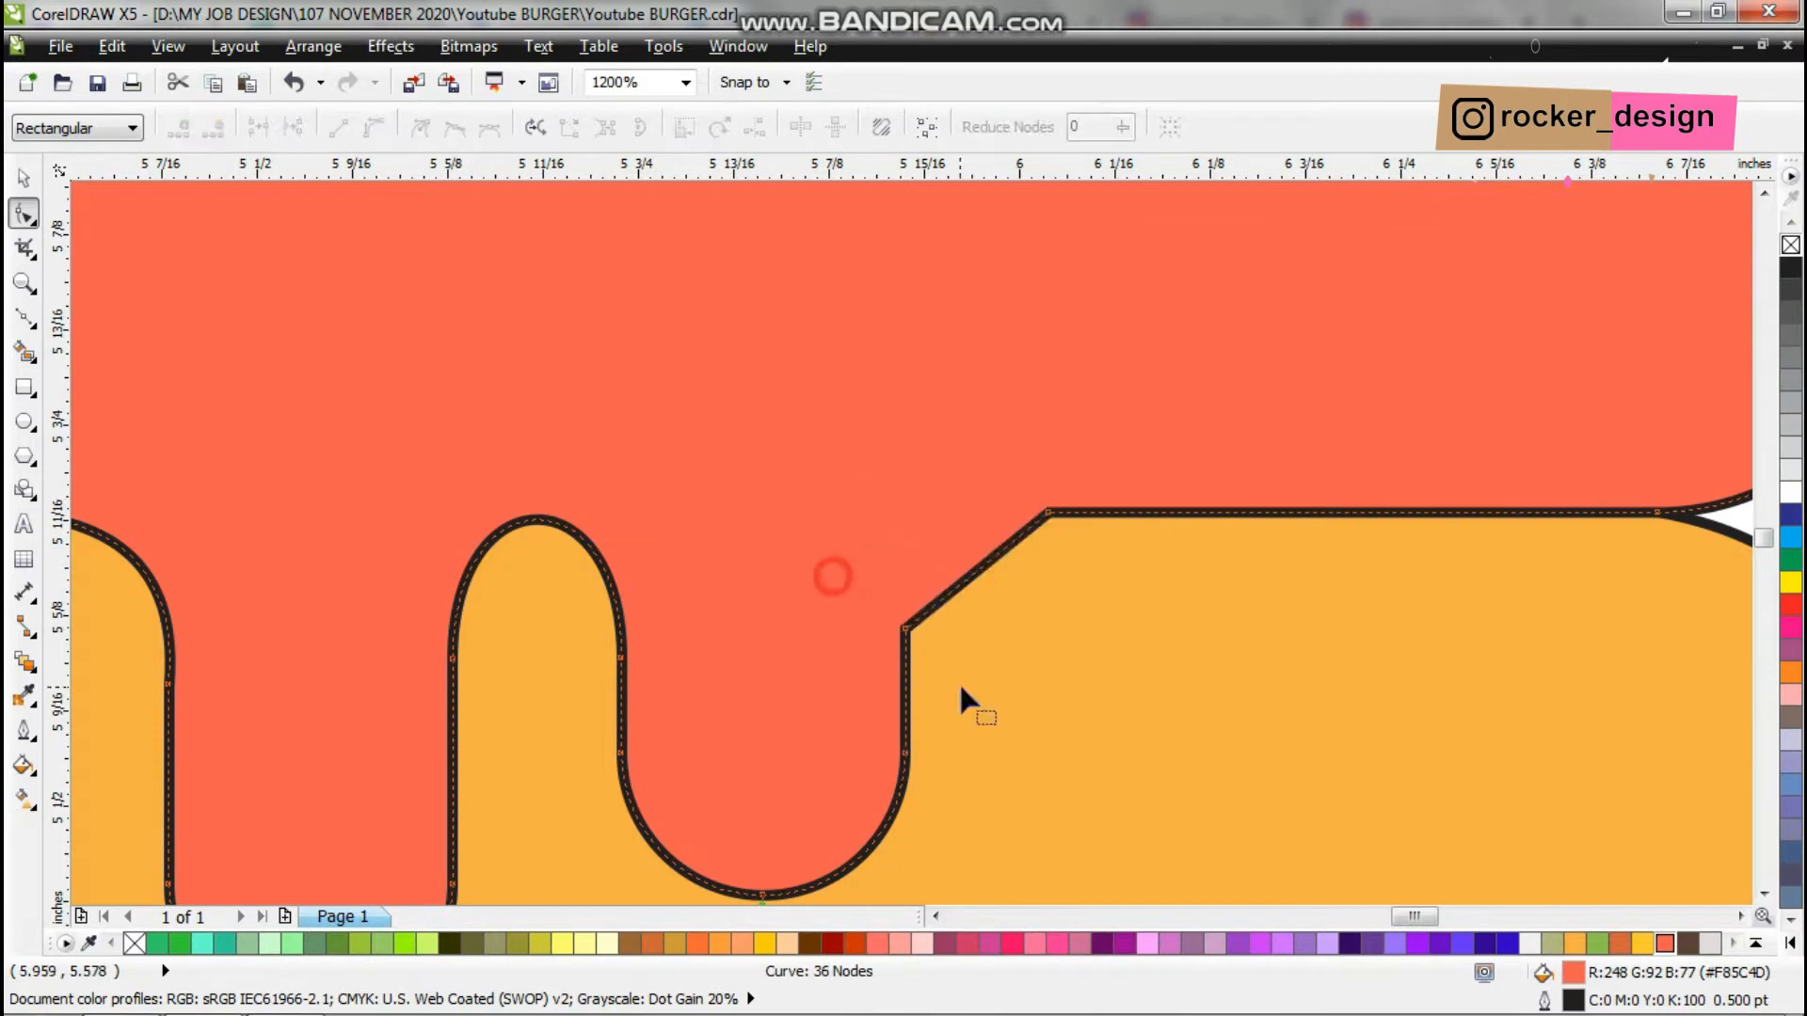
Select the whole burger and remove the outlines from all of its shapes.
{"action": "key", "text": "space"}
{"action": "scroll", "coordinate": [936, 633], "scroll_direction": "down", "scroll_amount": 4}
{"action": "left_click_drag", "start_coordinate": [605, 323], "coordinate": [1287, 822]}
Apply a one-step outside contour with a 0.12" offset to the top bun.
{"action": "left_click", "coordinate": [853, 492]}
{"action": "left_click", "coordinate": [24, 661]}
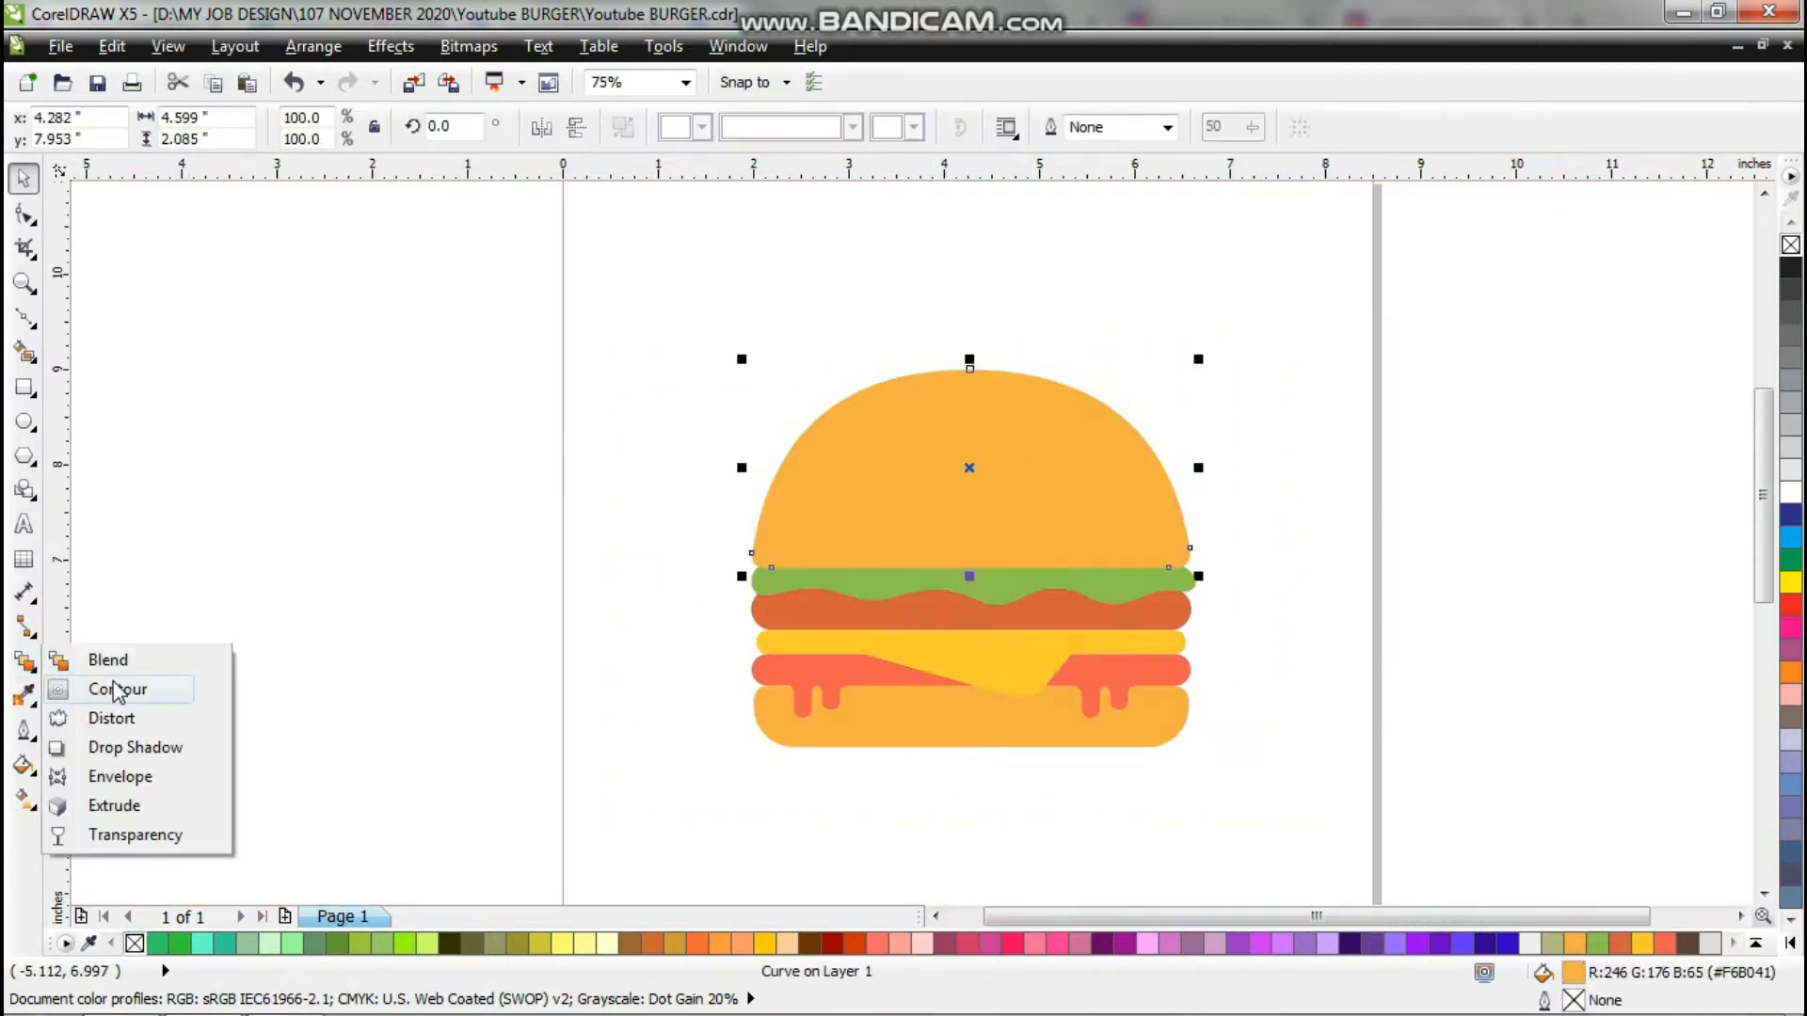
{"action": "left_click", "coordinate": [103, 689]}
{"action": "left_click", "coordinate": [579, 127]}
{"action": "left_click", "coordinate": [841, 121]}
{"action": "left_click", "coordinate": [841, 122]}
{"action": "left_click", "coordinate": [841, 122]}
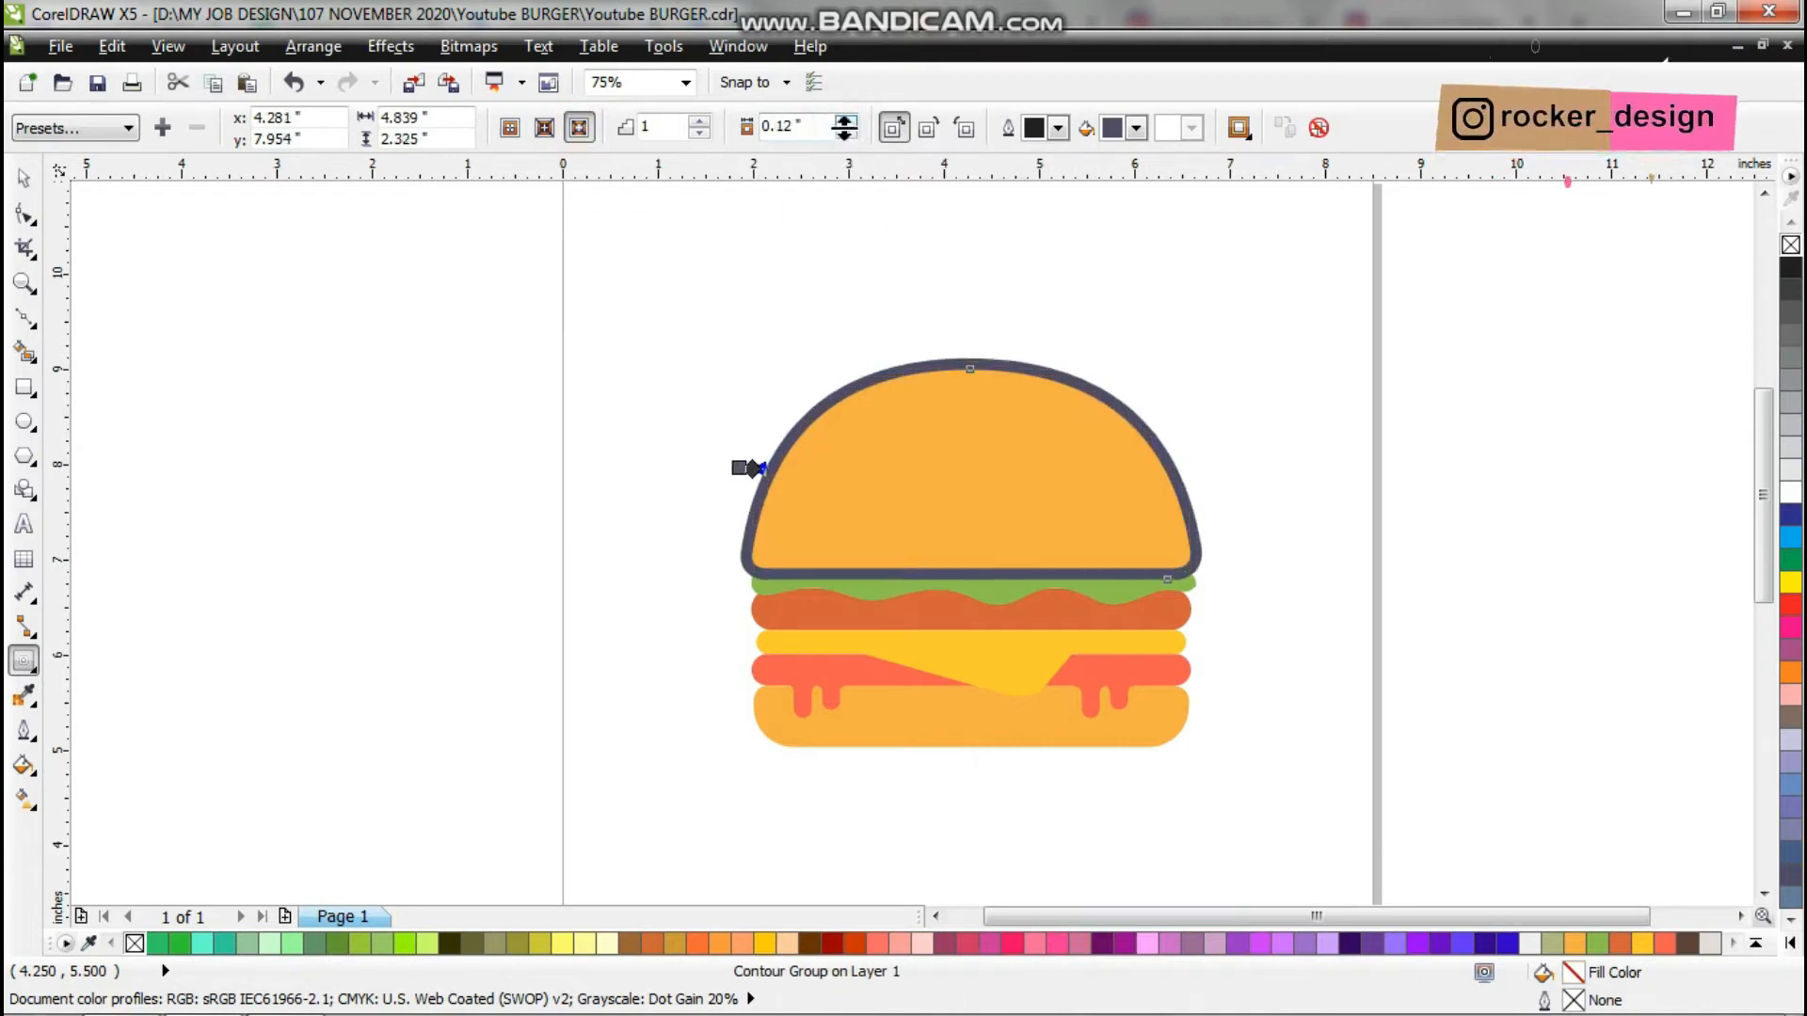
Break the top bun's contour group apart into separate shapes.
{"action": "scroll", "coordinate": [758, 546], "scroll_direction": "up", "scroll_amount": 2}
{"action": "right_click", "coordinate": [717, 514]}
{"action": "left_click", "coordinate": [760, 560]}
{"action": "key", "text": "space"}
Move all layers below the top bun down so the lettuce starts at the lower edge of the bun's contour.
{"action": "scroll", "coordinate": [755, 425], "scroll_direction": "down", "scroll_amount": 2}
{"action": "left_click_drag", "start_coordinate": [658, 739], "coordinate": [1276, 430]}
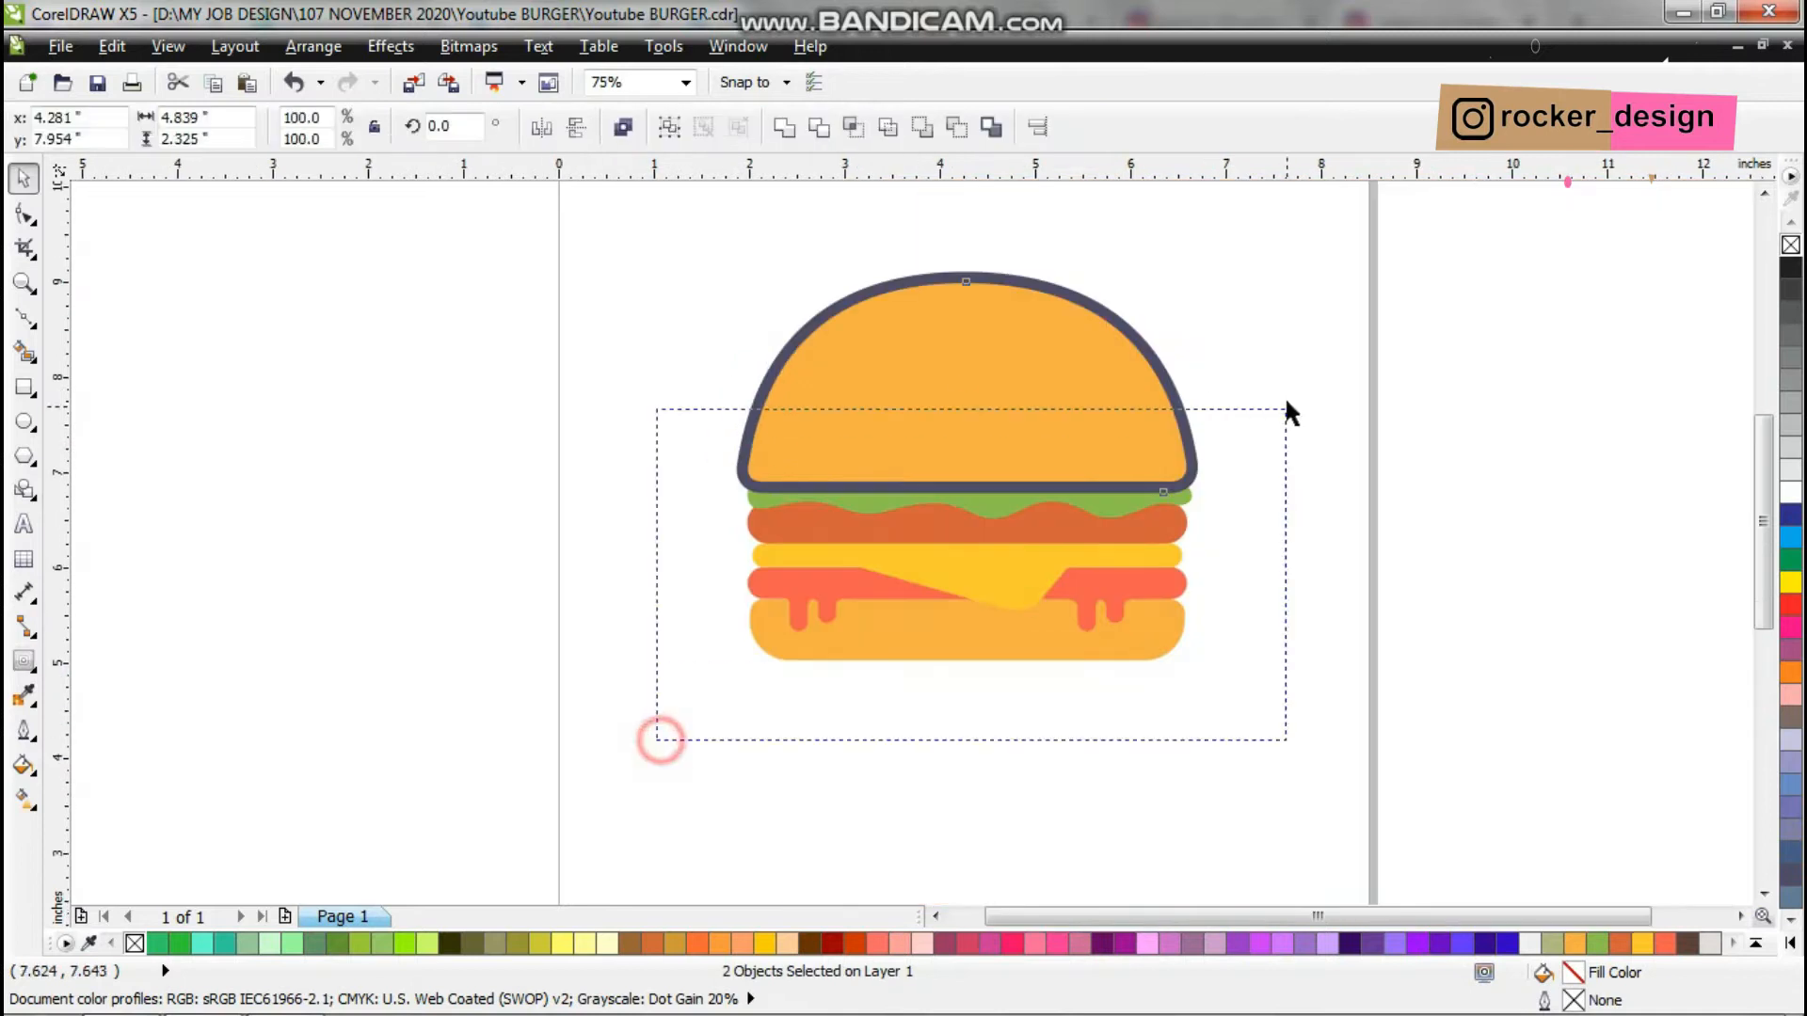
{"action": "scroll", "coordinate": [837, 512], "scroll_direction": "up", "scroll_amount": 2}
{"action": "left_click_drag", "start_coordinate": [791, 448], "coordinate": [780, 503]}
{"action": "left_click", "coordinate": [327, 549]}
Apply an outside contour with a 0.12" offset to the lettuce.
{"action": "left_click", "coordinate": [527, 482]}
{"action": "left_click", "coordinate": [25, 661]}
{"action": "left_click", "coordinate": [579, 127]}
{"action": "double_click", "coordinate": [812, 127]}
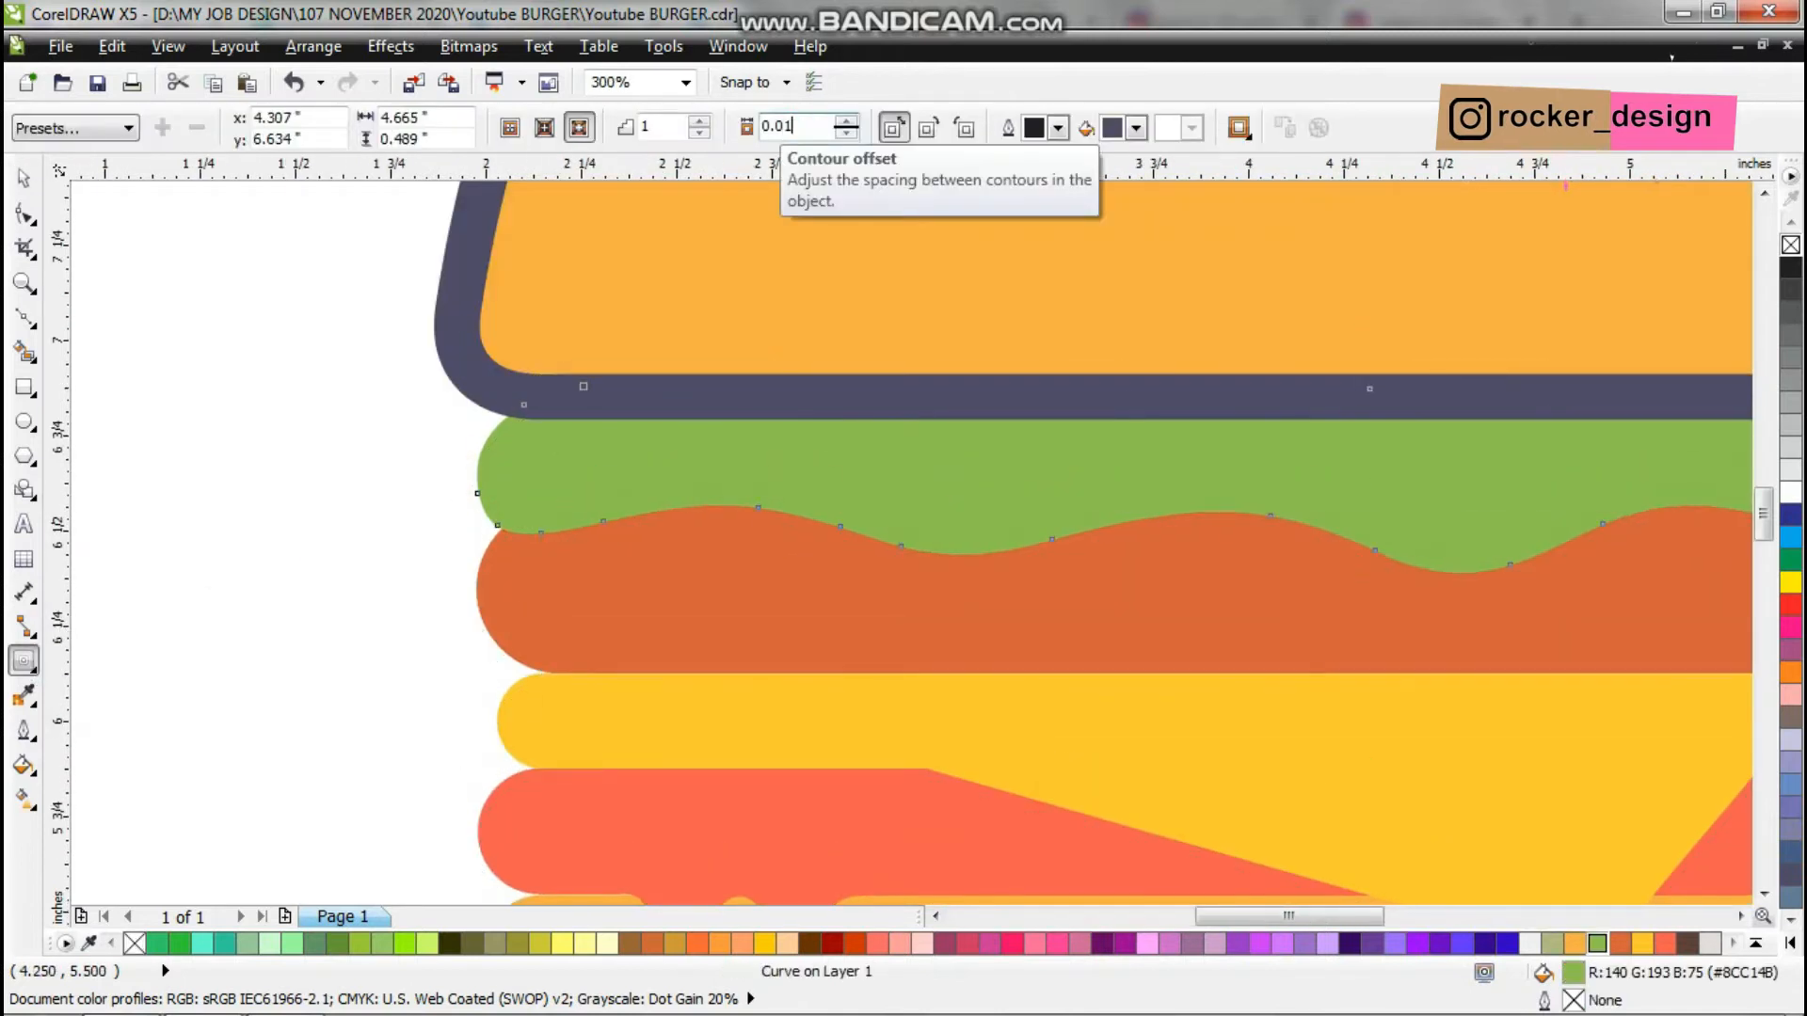
{"action": "type", "text": "0.12"}
{"action": "key", "text": "Return"}
{"action": "scroll", "coordinate": [660, 538], "scroll_direction": "down", "scroll_amount": 3}
Move the patty and all layers beneath it down to make room for the lettuce's contour.
{"action": "key", "text": "space"}
{"action": "left_click_drag", "start_coordinate": [580, 645], "coordinate": [917, 517]}
{"action": "scroll", "coordinate": [644, 546], "scroll_direction": "up", "scroll_amount": 1}
{"action": "scroll", "coordinate": [644, 546], "scroll_direction": "up", "scroll_amount": 2}
{"action": "left_click_drag", "start_coordinate": [722, 523], "coordinate": [725, 549]}
{"action": "scroll", "coordinate": [724, 550], "scroll_direction": "down", "scroll_amount": 1}
{"action": "left_click", "coordinate": [583, 555]}
Apply an outside contour to the patty and send the selected shapes to the back of the layer.
{"action": "left_click", "coordinate": [725, 541]}
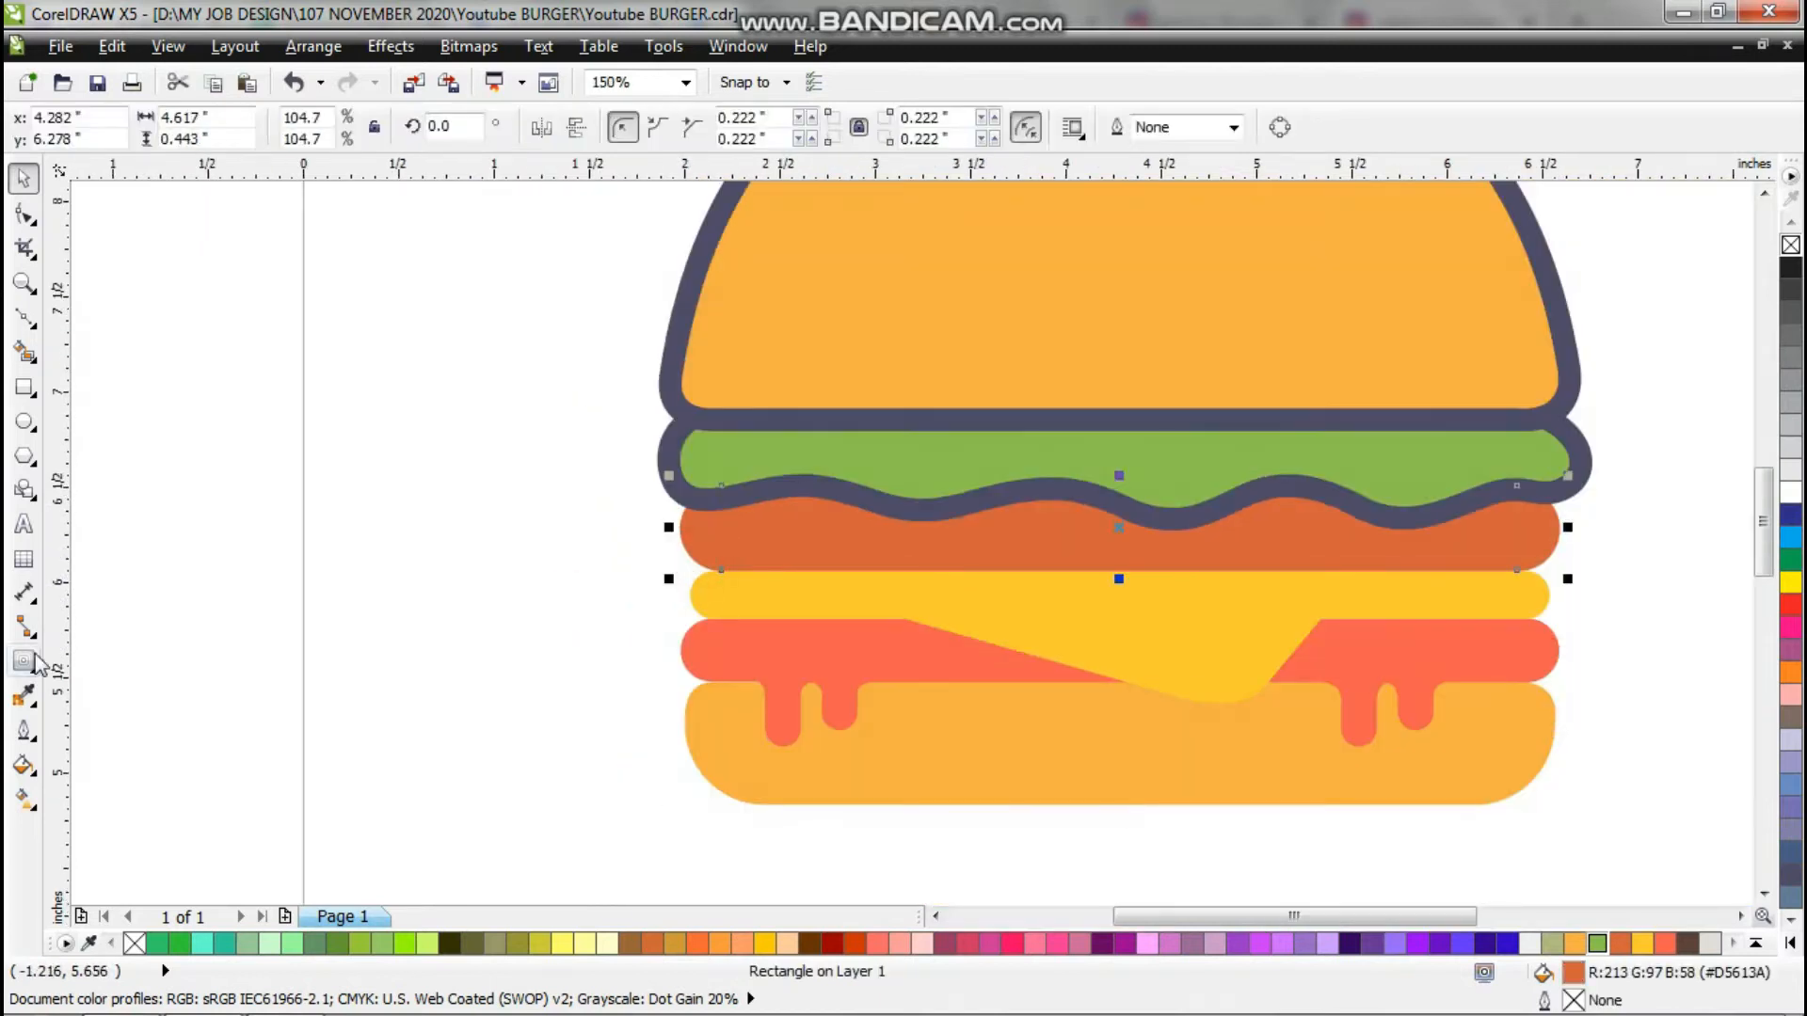
{"action": "left_click", "coordinate": [24, 661]}
{"action": "left_click", "coordinate": [579, 127]}
{"action": "scroll", "coordinate": [725, 662], "scroll_direction": "up", "scroll_amount": 1}
{"action": "left_click", "coordinate": [714, 663], "text": "shift"}
{"action": "left_click", "coordinate": [715, 777], "text": "shift"}
{"action": "key", "text": "shift+Page_Down"}
Apply an outside contour to the cheese and shift the layers beneath the patty down clear of the patty's contour.
{"action": "left_click", "coordinate": [726, 565]}
{"action": "left_click", "coordinate": [24, 662]}
{"action": "left_click", "coordinate": [579, 127]}
{"action": "scroll", "coordinate": [758, 444], "scroll_direction": "down", "scroll_amount": 2}
{"action": "scroll", "coordinate": [737, 480], "scroll_direction": "up", "scroll_amount": 2}
{"action": "left_click_drag", "start_coordinate": [736, 484], "coordinate": [735, 517]}
{"action": "left_click", "coordinate": [573, 585]}
{"action": "scroll", "coordinate": [677, 511], "scroll_direction": "down", "scroll_amount": 1}
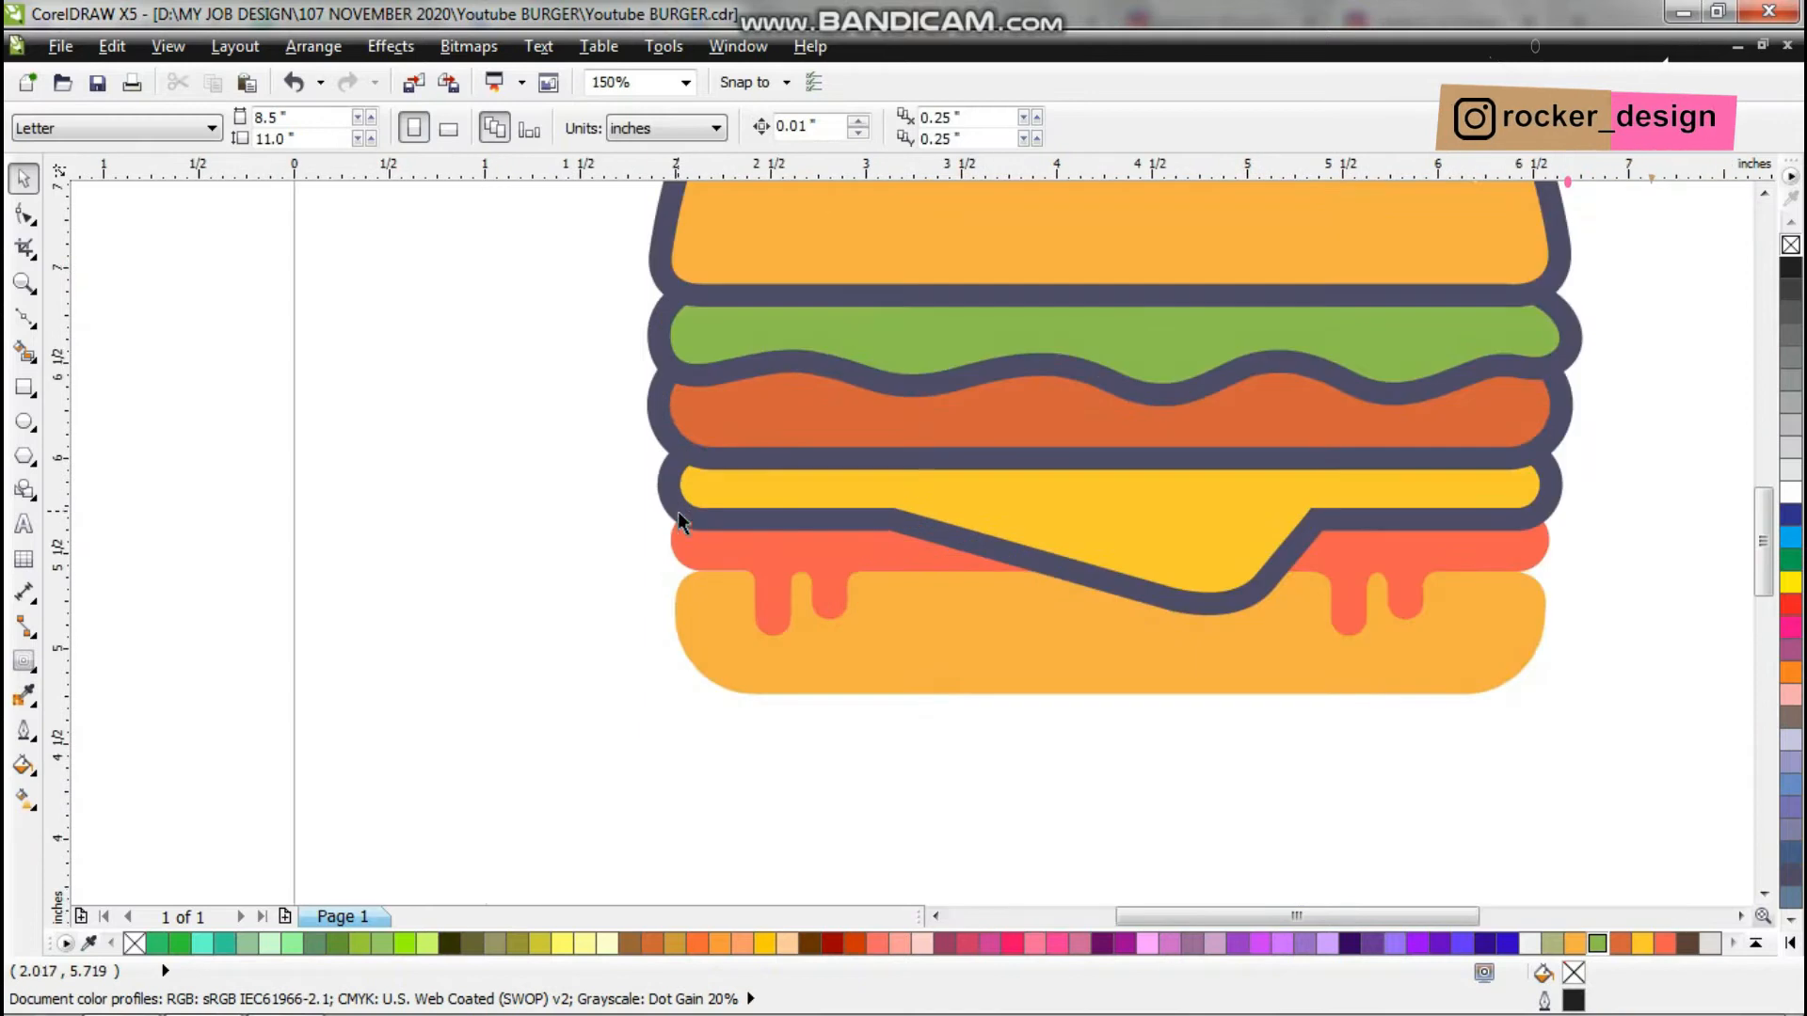
{"action": "scroll", "coordinate": [618, 614], "scroll_direction": "down", "scroll_amount": 1}
{"action": "left_click_drag", "start_coordinate": [605, 754], "coordinate": [1238, 517]}
{"action": "scroll", "coordinate": [678, 542], "scroll_direction": "up", "scroll_amount": 3}
{"action": "left_click_drag", "start_coordinate": [658, 572], "coordinate": [650, 597]}
{"action": "scroll", "coordinate": [649, 597], "scroll_direction": "down", "scroll_amount": 2}
{"action": "key", "text": "ctrl+z"}
Move the coral sauce layer and bottom bun down to make room for the cheese's contour.
{"action": "left_click_drag", "start_coordinate": [553, 633], "coordinate": [1666, 247]}
{"action": "scroll", "coordinate": [735, 402], "scroll_direction": "up", "scroll_amount": 2}
{"action": "left_click_drag", "start_coordinate": [679, 310], "coordinate": [694, 403]}
{"action": "scroll", "coordinate": [670, 372], "scroll_direction": "down", "scroll_amount": 3}
Apply an outside contour to the dripping sauce layer and select the sauce together with the bottom bun.
{"action": "left_click", "coordinate": [651, 417]}
{"action": "left_click", "coordinate": [24, 661]}
{"action": "left_click", "coordinate": [747, 325]}
{"action": "scroll", "coordinate": [747, 325], "scroll_direction": "up", "scroll_amount": 2}
{"action": "left_click", "coordinate": [689, 523], "text": "shift"}
{"action": "scroll", "coordinate": [697, 388], "scroll_direction": "up", "scroll_amount": 1}
{"action": "scroll", "coordinate": [702, 378], "scroll_direction": "down", "scroll_amount": 3}
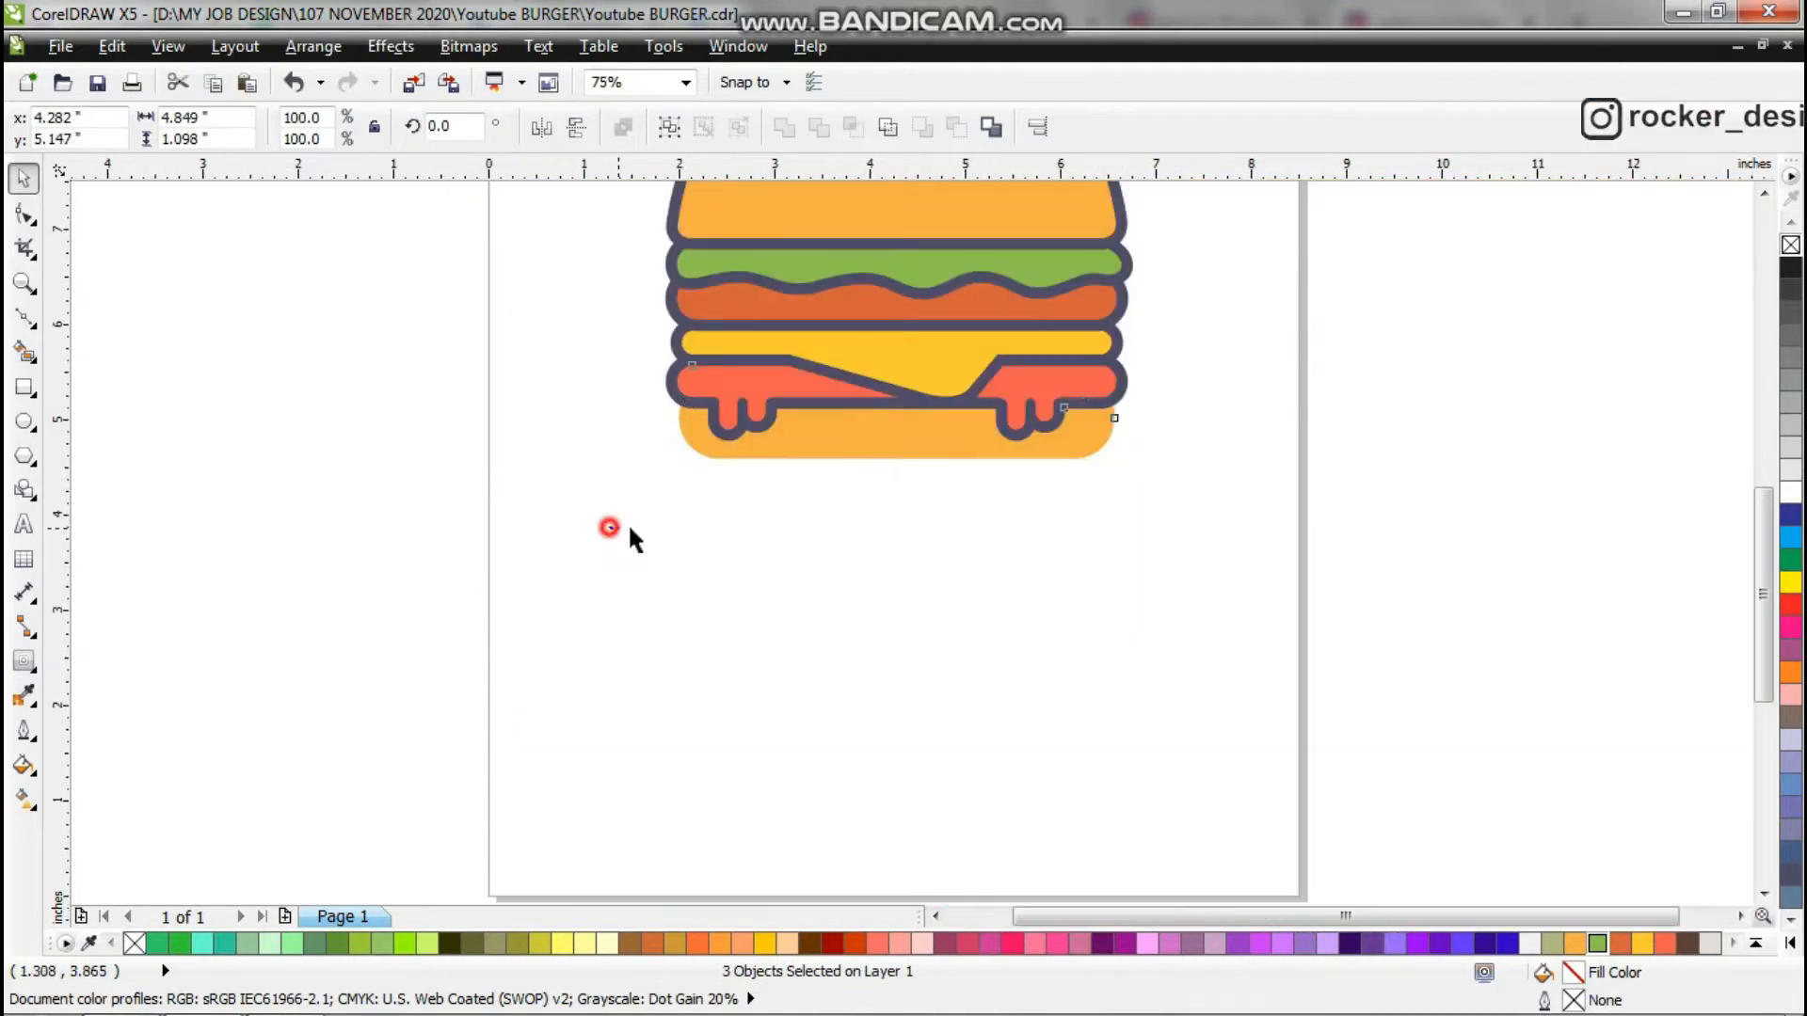
Apply an outside contour to the bottom bun.
{"action": "left_click", "coordinate": [833, 437]}
{"action": "left_click", "coordinate": [23, 662]}
{"action": "left_click", "coordinate": [579, 127]}
{"action": "scroll", "coordinate": [932, 639], "scroll_direction": "down", "scroll_amount": 1}
Break the contour groups of the lettuce, patty and lower layers apart into separate shapes.
{"action": "key", "text": "space"}
{"action": "left_click", "coordinate": [1058, 461]}
{"action": "left_click", "coordinate": [23, 662]}
{"action": "scroll", "coordinate": [979, 537], "scroll_direction": "up", "scroll_amount": 3}
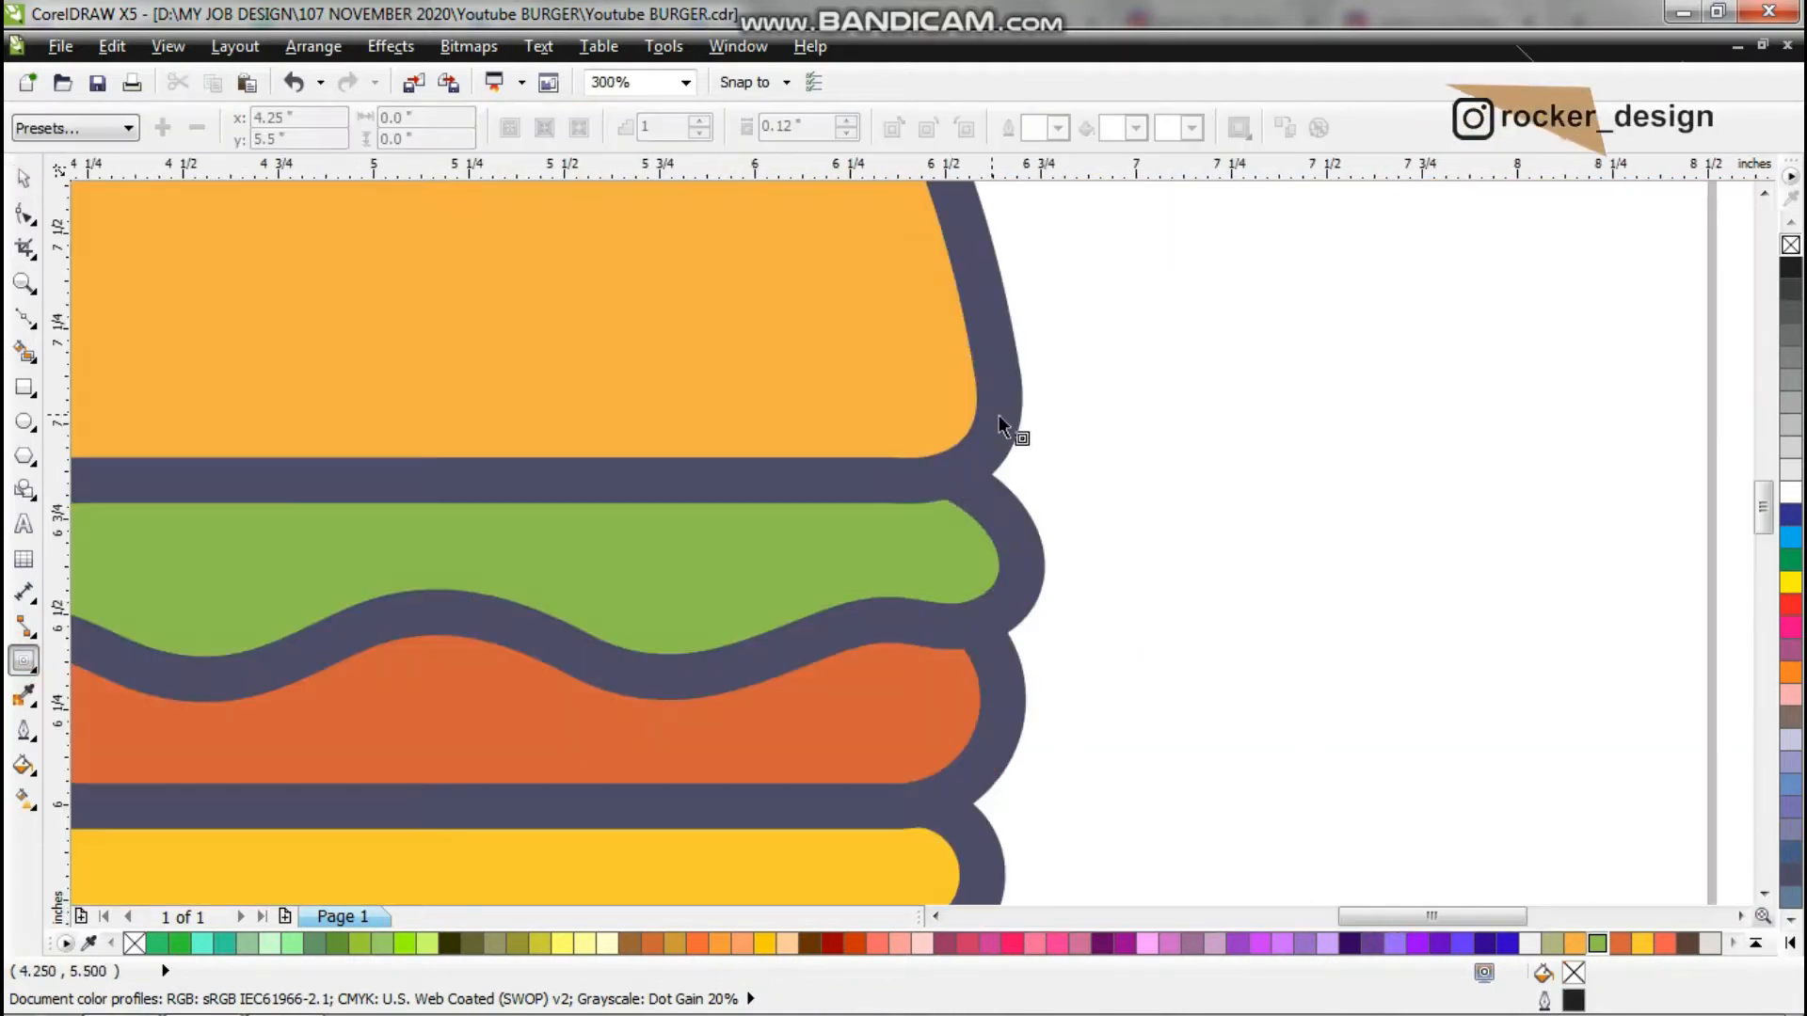
{"action": "right_click", "coordinate": [992, 414]}
{"action": "right_click", "coordinate": [1000, 506]}
{"action": "left_click", "coordinate": [1036, 548]}
{"action": "right_click", "coordinate": [1001, 694]}
{"action": "left_click", "coordinate": [1016, 737]}
{"action": "scroll", "coordinate": [1014, 466], "scroll_direction": "down", "scroll_amount": 2}
{"action": "scroll", "coordinate": [992, 557], "scroll_direction": "up", "scroll_amount": 2}
{"action": "right_click", "coordinate": [1021, 554]}
{"action": "left_click", "coordinate": [1051, 598]}
{"action": "scroll", "coordinate": [1059, 729], "scroll_direction": "up", "scroll_amount": 1}
Fill the bottom bun's contour shape with dark brown and copy that fill to the contour shapes of all other layers.
{"action": "key", "text": "space"}
{"action": "left_click", "coordinate": [1056, 611]}
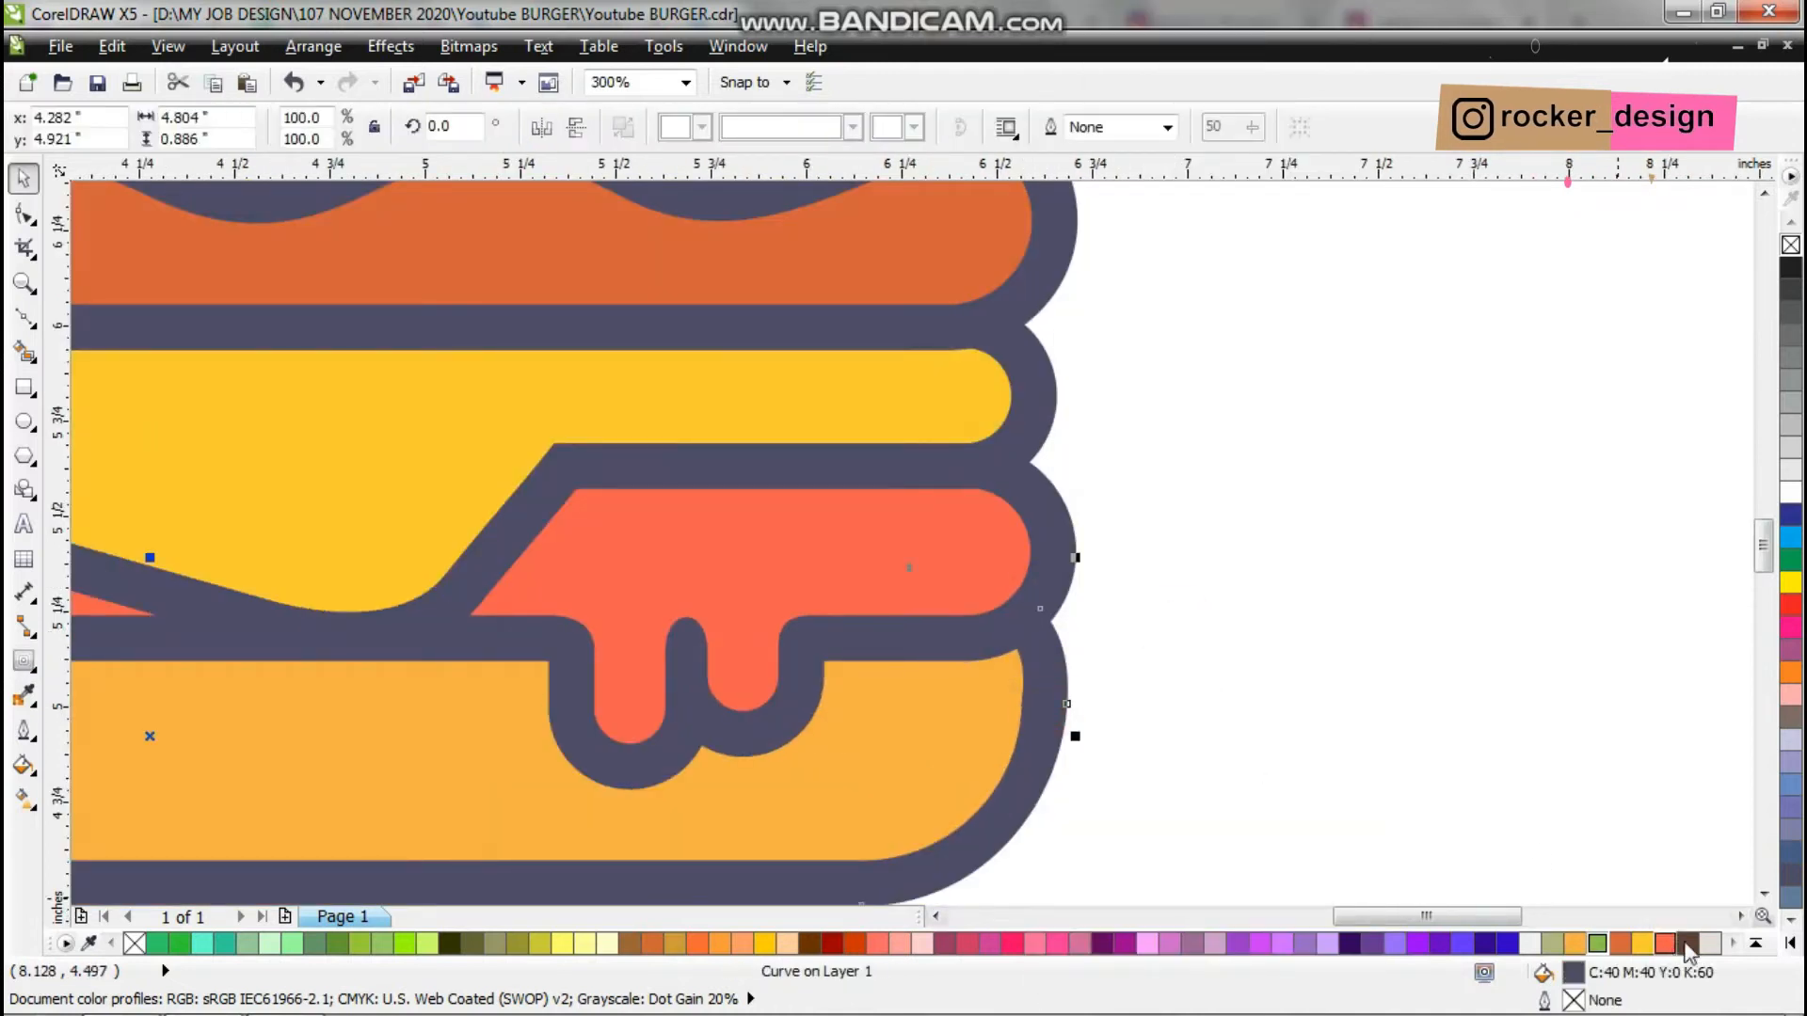
{"action": "left_click", "coordinate": [24, 691]}
{"action": "left_click", "coordinate": [1038, 299]}
{"action": "scroll", "coordinate": [1038, 301], "scroll_direction": "down", "scroll_amount": 1}
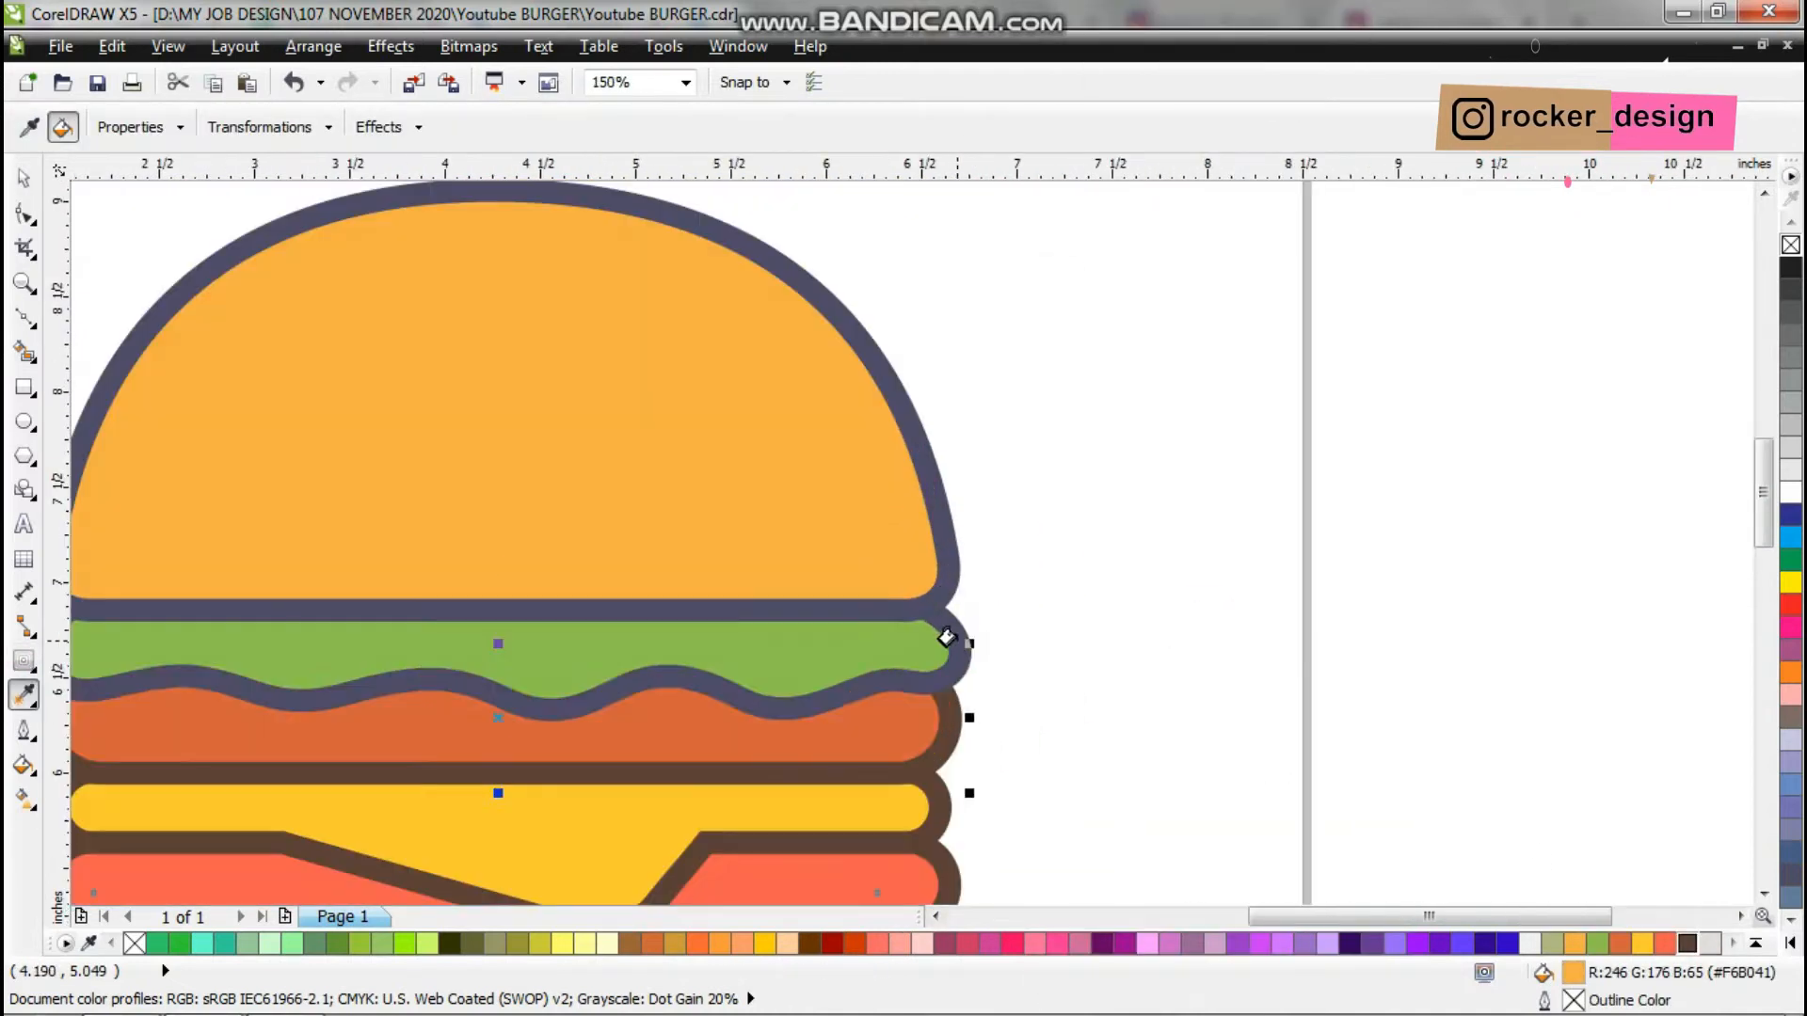
{"action": "left_click", "coordinate": [944, 632]}
{"action": "left_click", "coordinate": [951, 578]}
{"action": "scroll", "coordinate": [951, 578], "scroll_direction": "down", "scroll_amount": 1}
{"action": "left_click", "coordinate": [1114, 547]}
Draw a closed shadow shape whose inner edge curves from the top bun's peak to its base, enclosing the bun's right side.
{"action": "left_click", "coordinate": [904, 369]}
{"action": "left_click", "coordinate": [23, 317]}
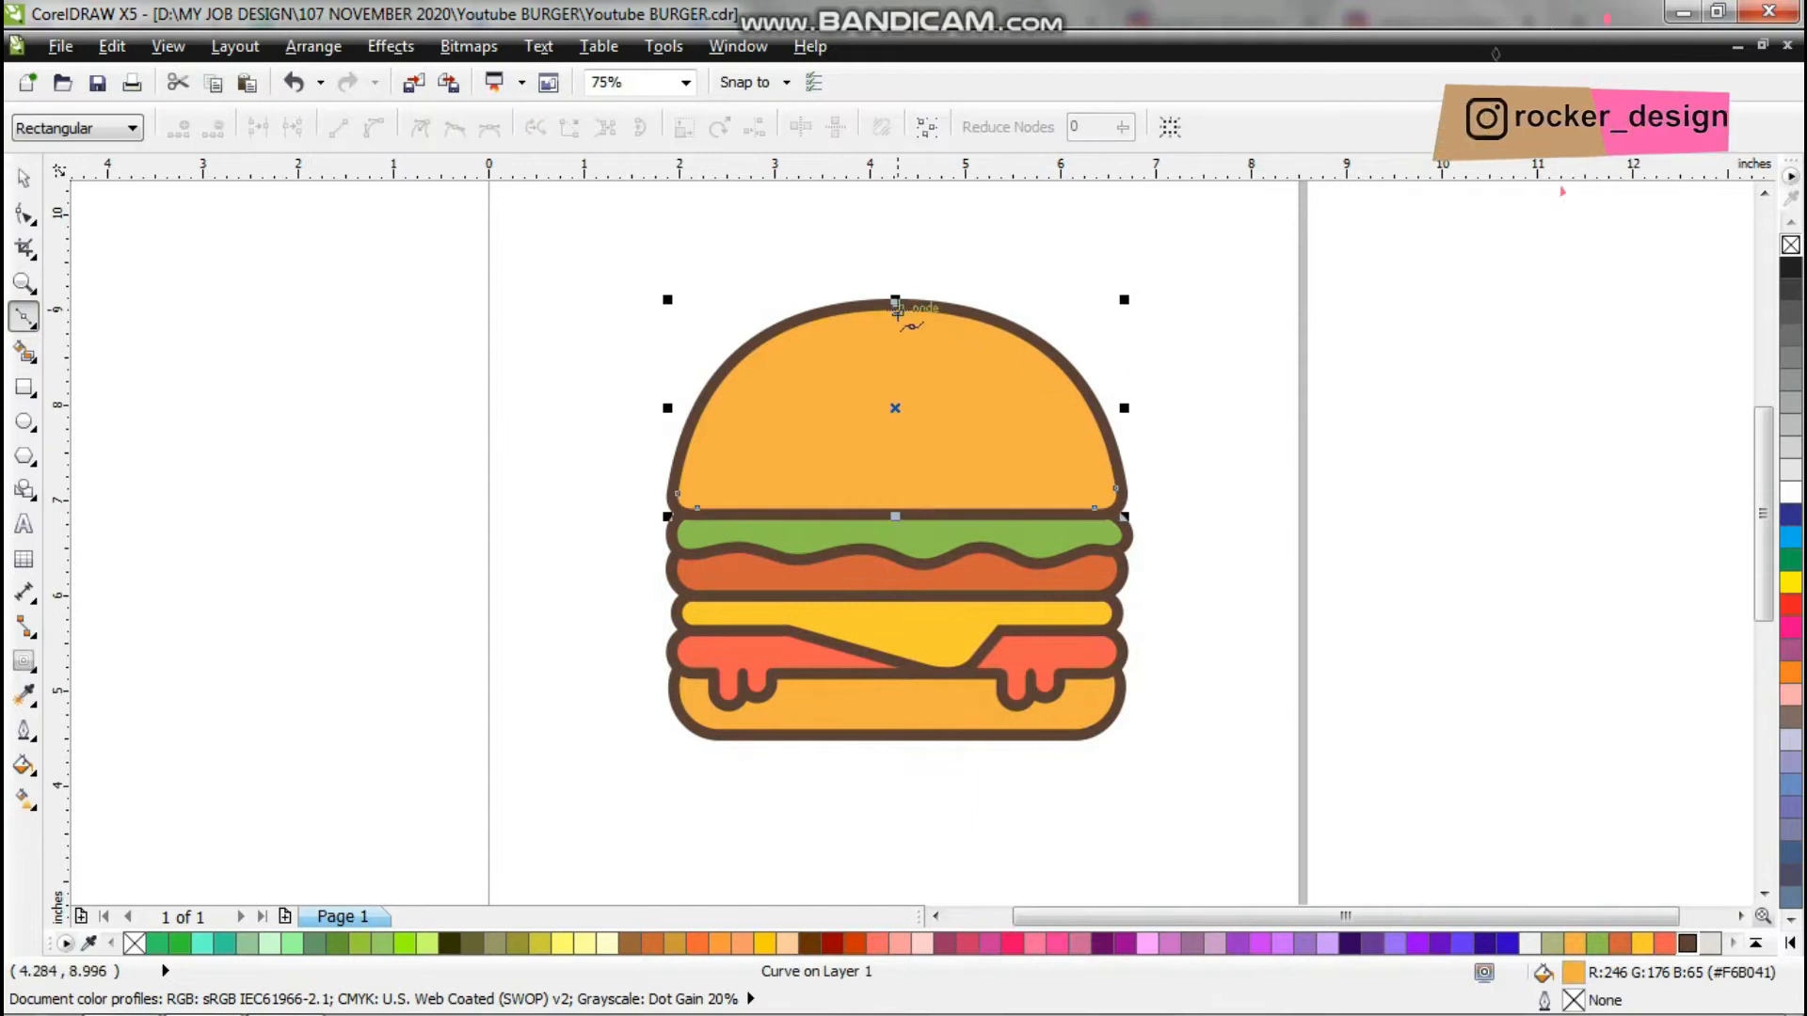
{"action": "scroll", "coordinate": [1035, 481], "scroll_direction": "up", "scroll_amount": 1}
{"action": "left_click_drag", "start_coordinate": [1035, 494], "coordinate": [1030, 618]}
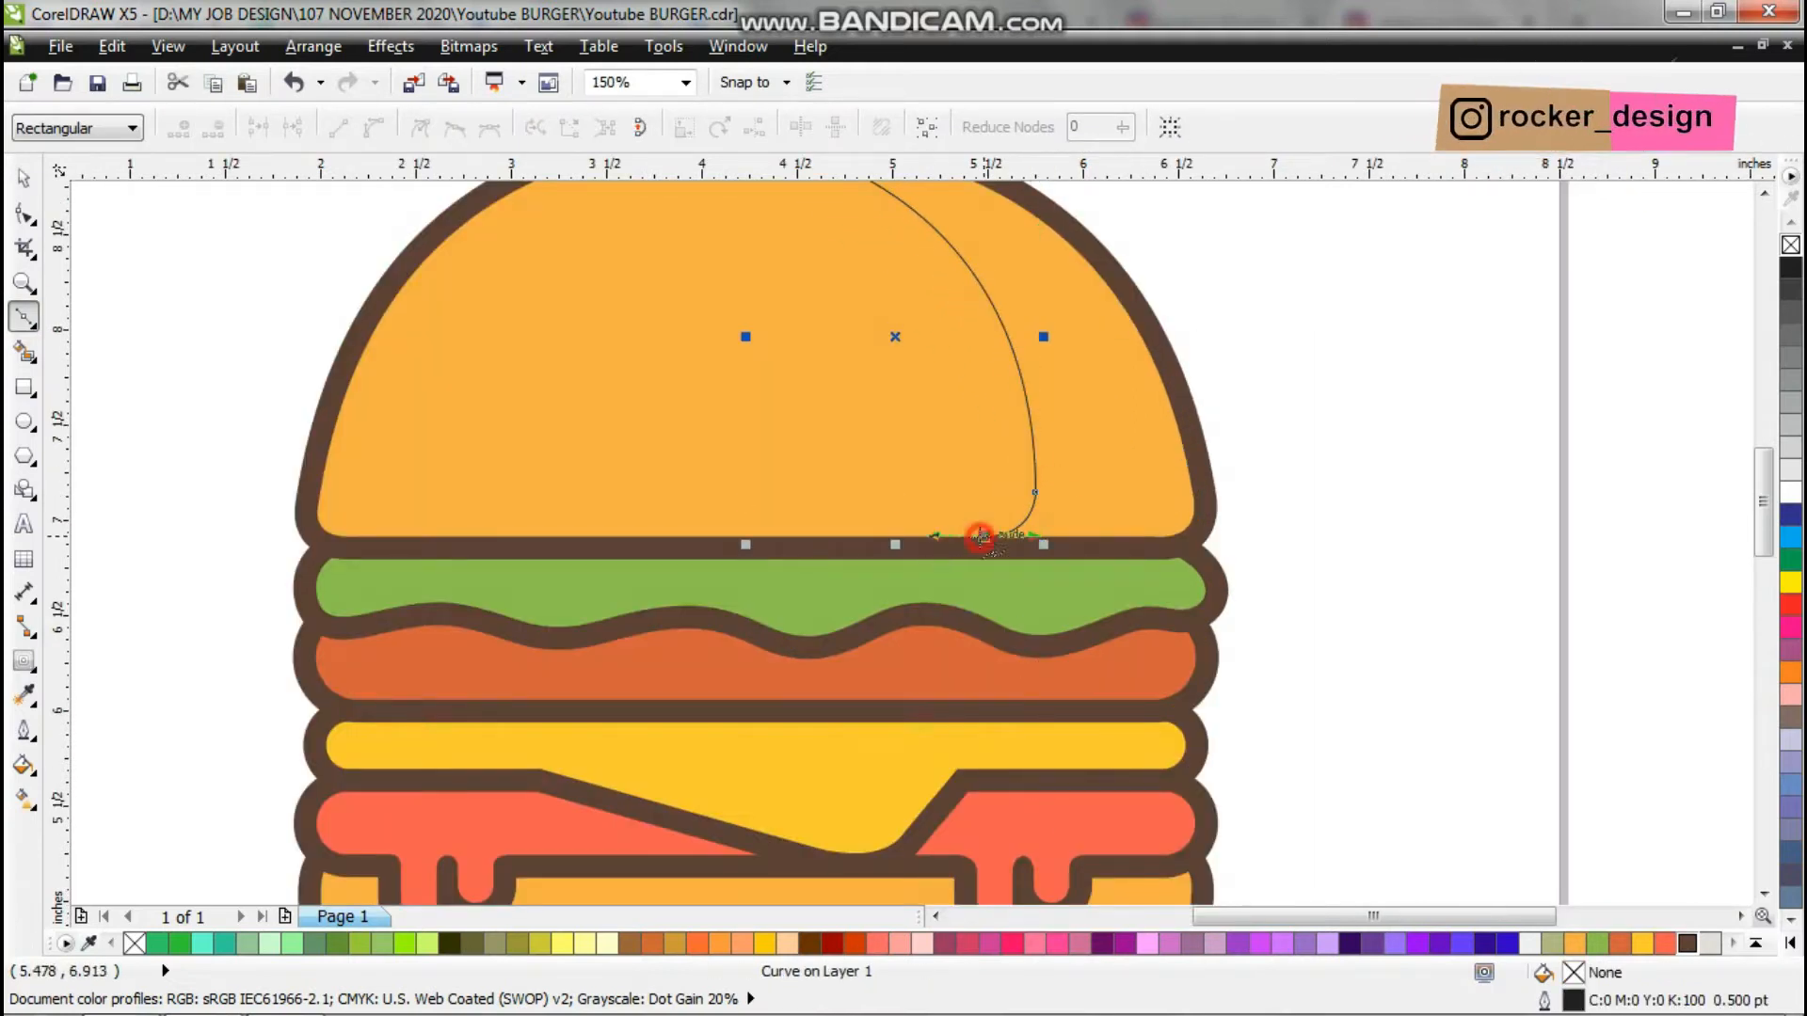
{"action": "scroll", "coordinate": [1313, 543], "scroll_direction": "down", "scroll_amount": 1}
{"action": "left_click_drag", "start_coordinate": [1343, 494], "coordinate": [1335, 476]}
{"action": "left_click_drag", "start_coordinate": [1035, 339], "coordinate": [927, 461]}
Cut the overlap of the shadow shape and top bun into a separate piece, then delete the drawn shadow shape.
{"action": "key", "text": "space"}
{"action": "left_click", "coordinate": [1048, 433], "text": "shift"}
{"action": "left_click", "coordinate": [1250, 367]}
{"action": "key", "text": "Delete"}
{"action": "left_click", "coordinate": [1204, 451]}
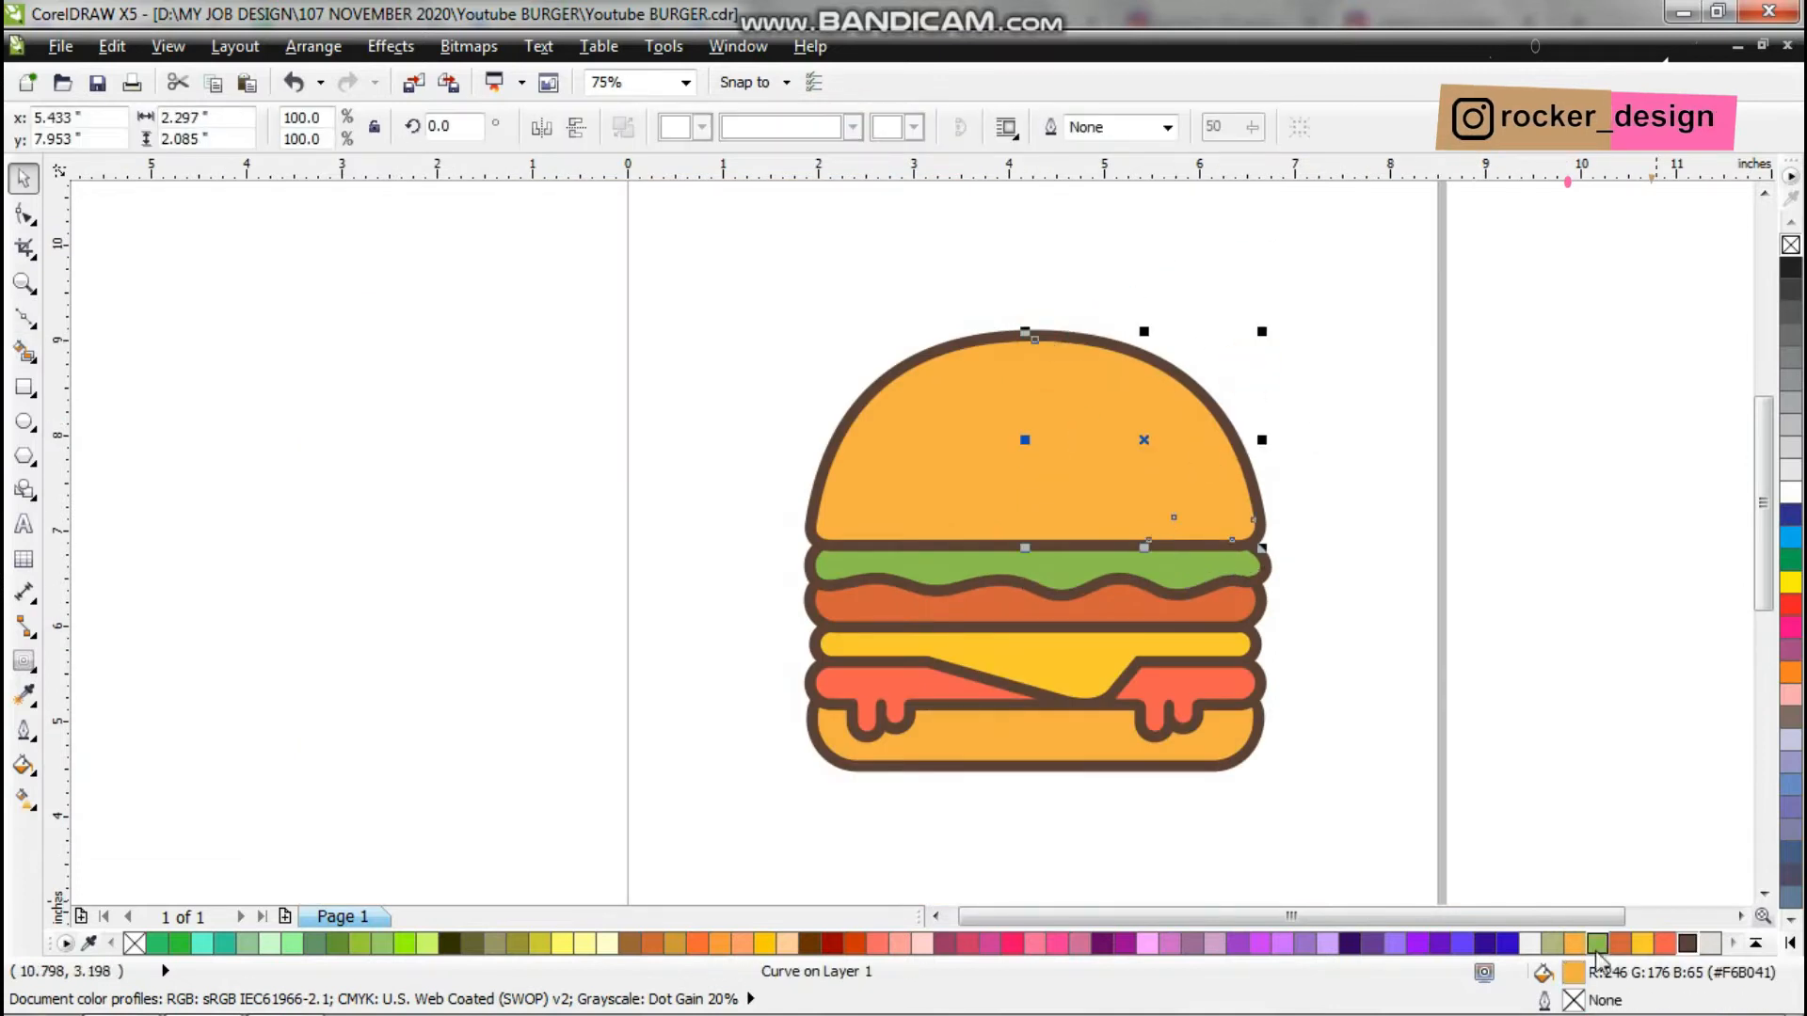
Fill the shadow piece on the top bun's right side with the darker orange #DB992E.
{"action": "double_click", "coordinate": [1573, 972]}
{"action": "left_click", "coordinate": [1476, 380]}
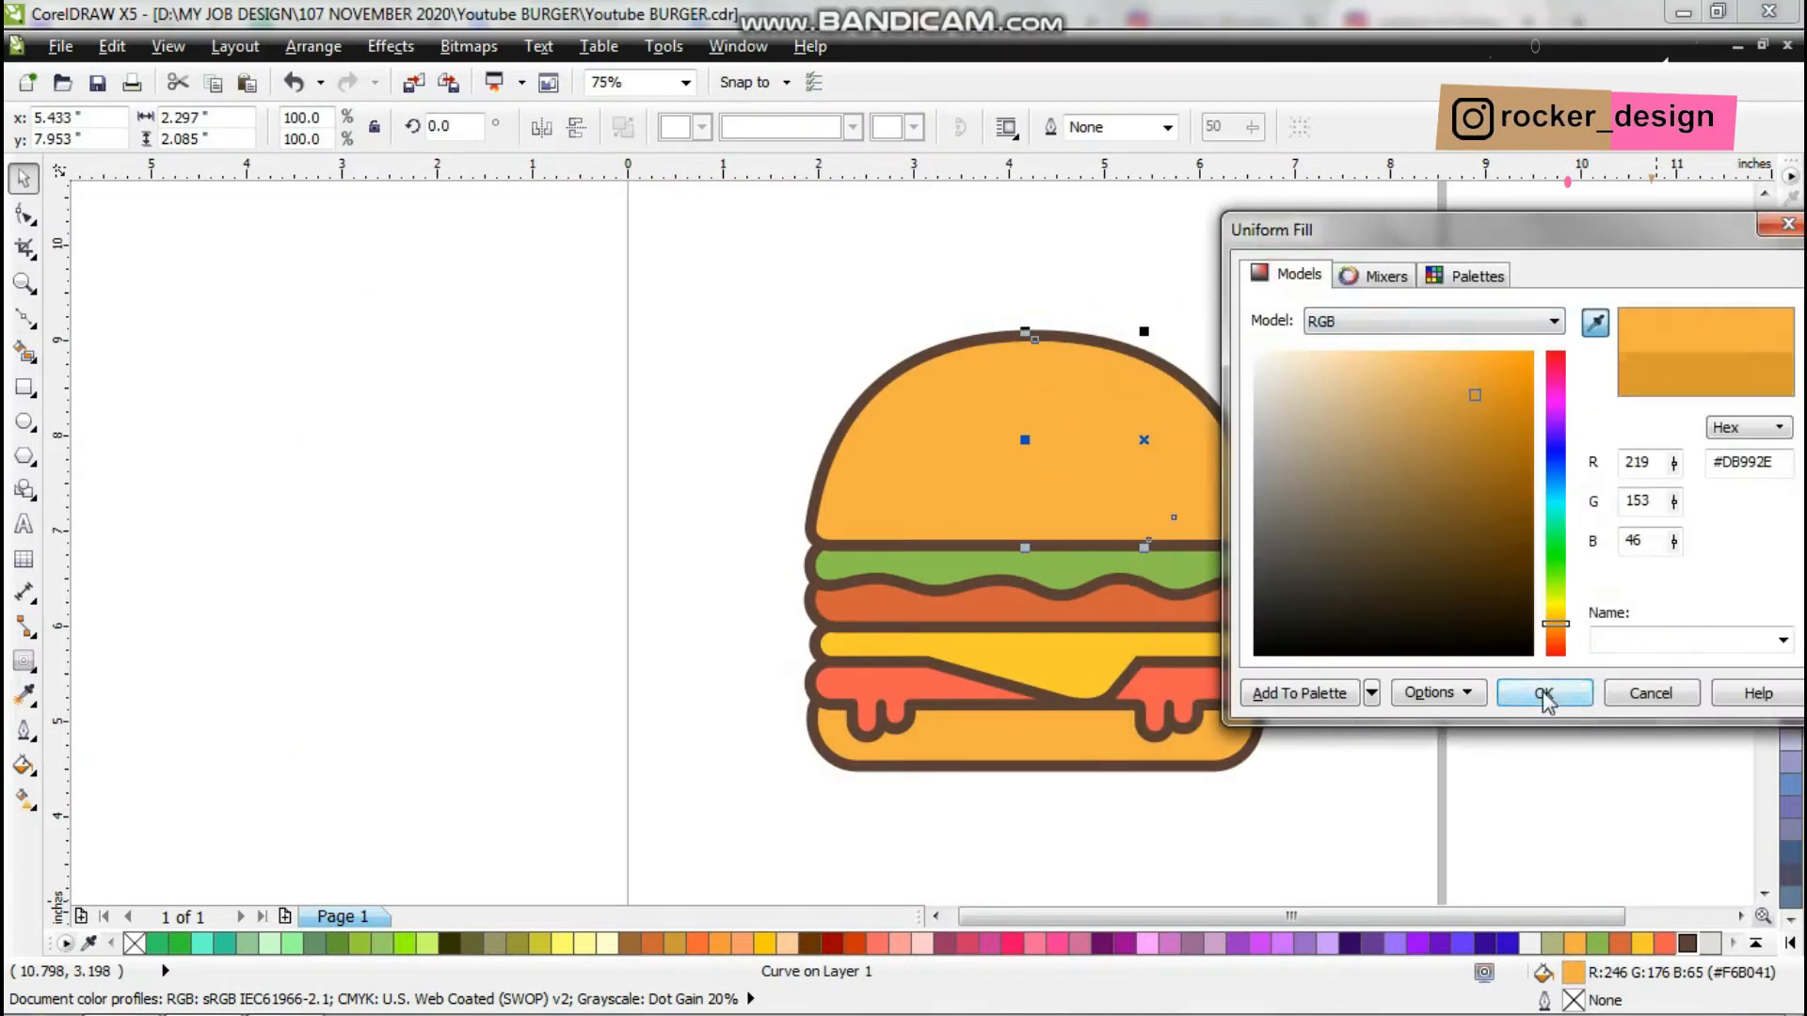
{"action": "left_click", "coordinate": [1546, 694]}
{"action": "left_click", "coordinate": [1351, 557]}
Draw a closed highlight shape whose inner edge curves from the top bun's peak down to its base, enclosing the bun's left edge.
{"action": "key", "text": "F5"}
{"action": "scroll", "coordinate": [1082, 371], "scroll_direction": "up", "scroll_amount": 1}
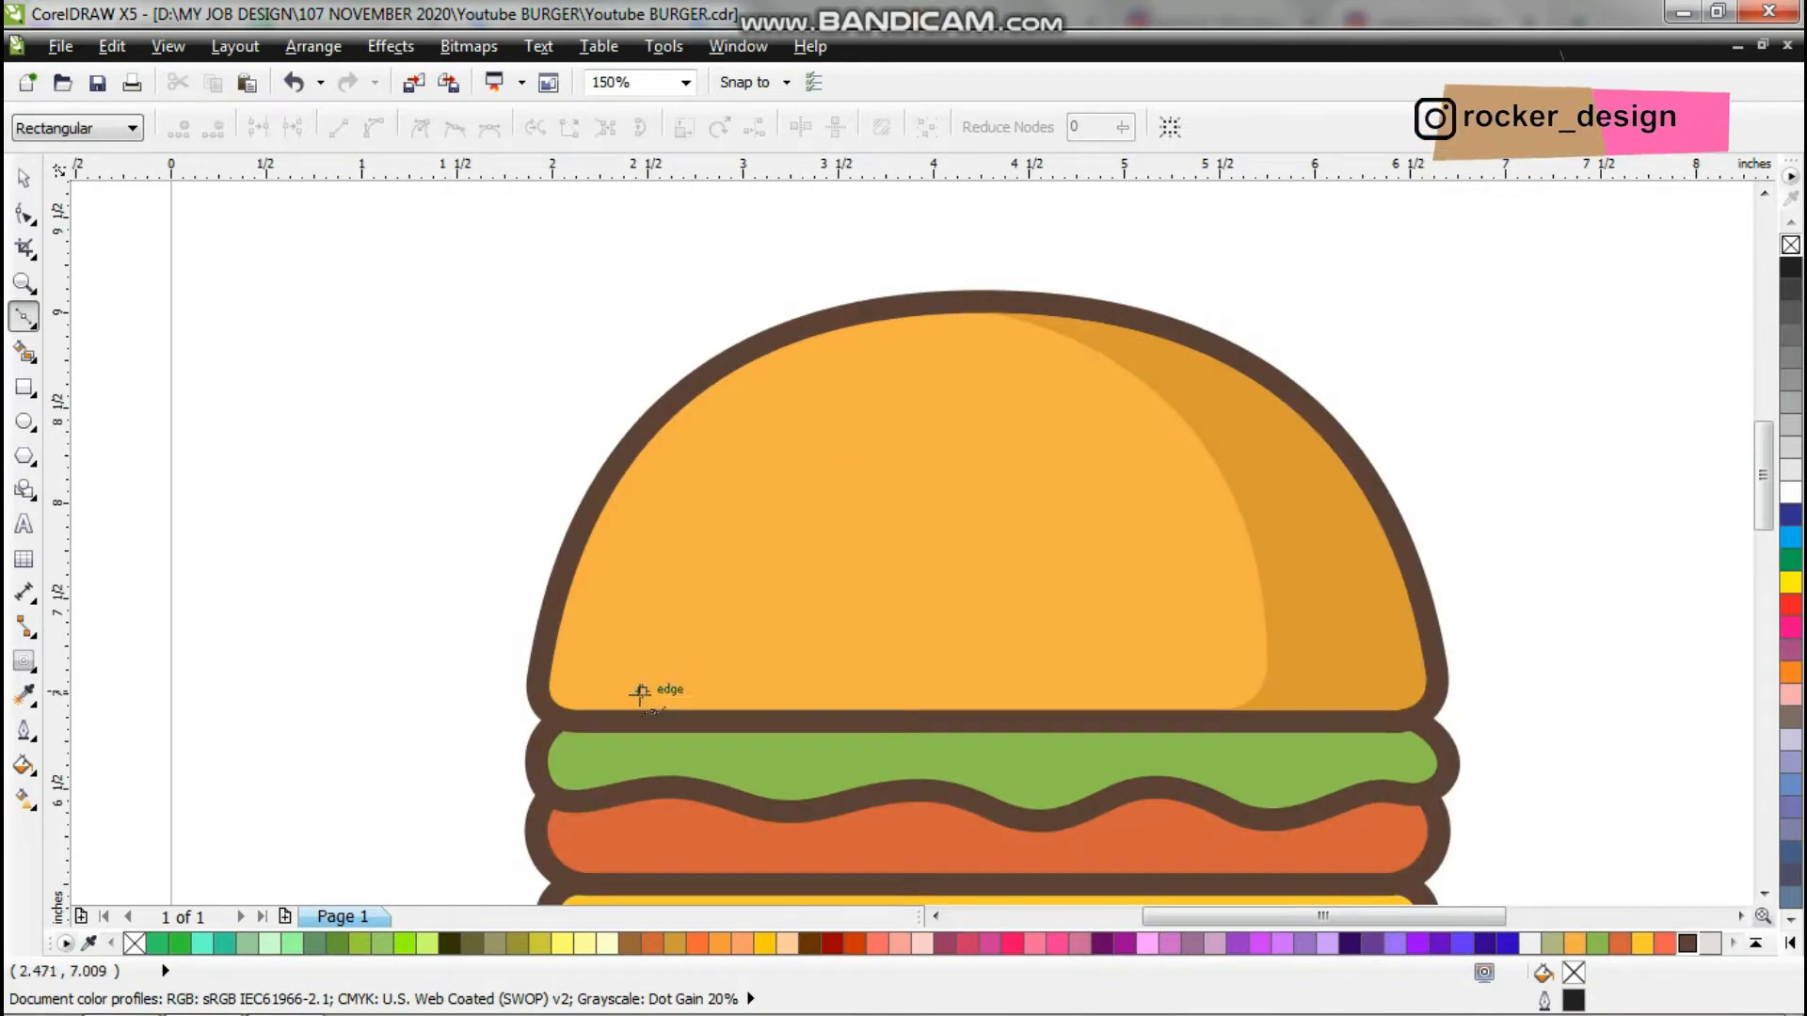
{"action": "scroll", "coordinate": [992, 310], "scroll_direction": "down", "scroll_amount": 1}
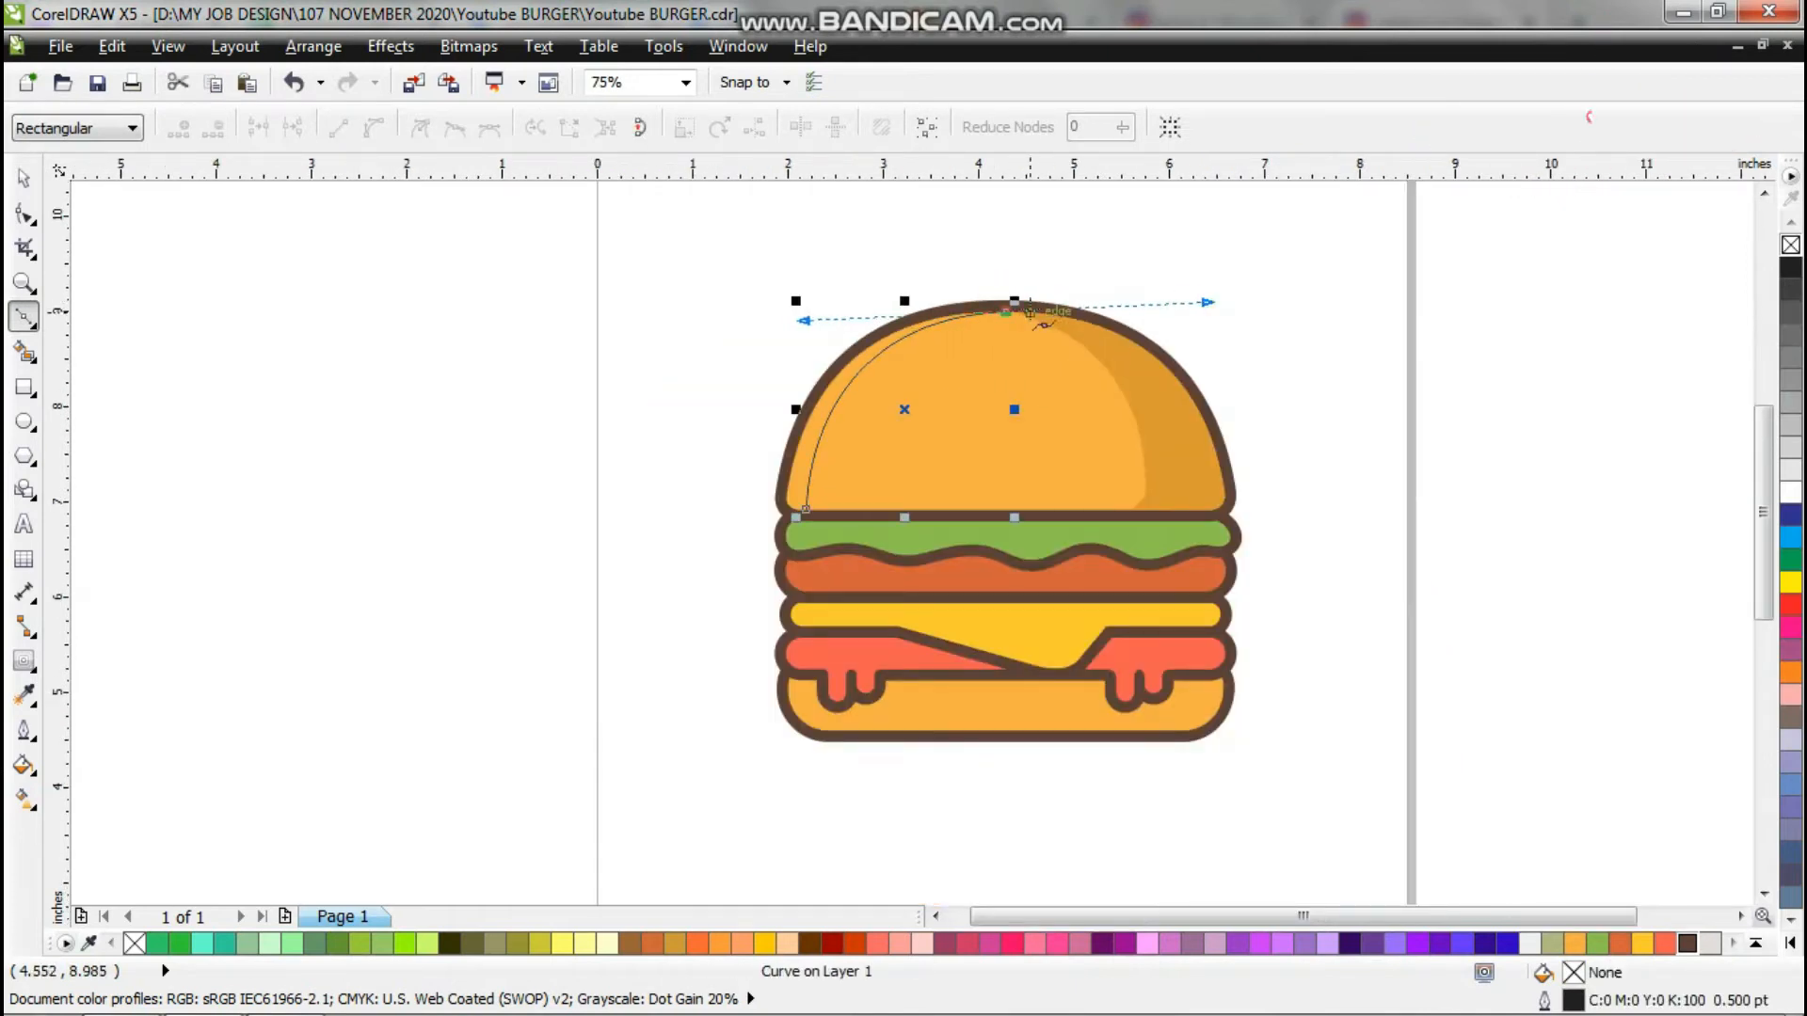
{"action": "left_click_drag", "start_coordinate": [935, 258], "coordinate": [902, 248]}
{"action": "left_click", "coordinate": [734, 270]}
{"action": "left_click", "coordinate": [669, 436]}
{"action": "left_click_drag", "start_coordinate": [805, 509], "coordinate": [653, 580]}
Cut the overlap of the highlight shape and top bun into a separate piece, then delete the drawn highlight shape.
{"action": "key", "text": "space"}
{"action": "left_click", "coordinate": [808, 307]}
{"action": "key", "text": "Delete"}
{"action": "left_click", "coordinate": [815, 428]}
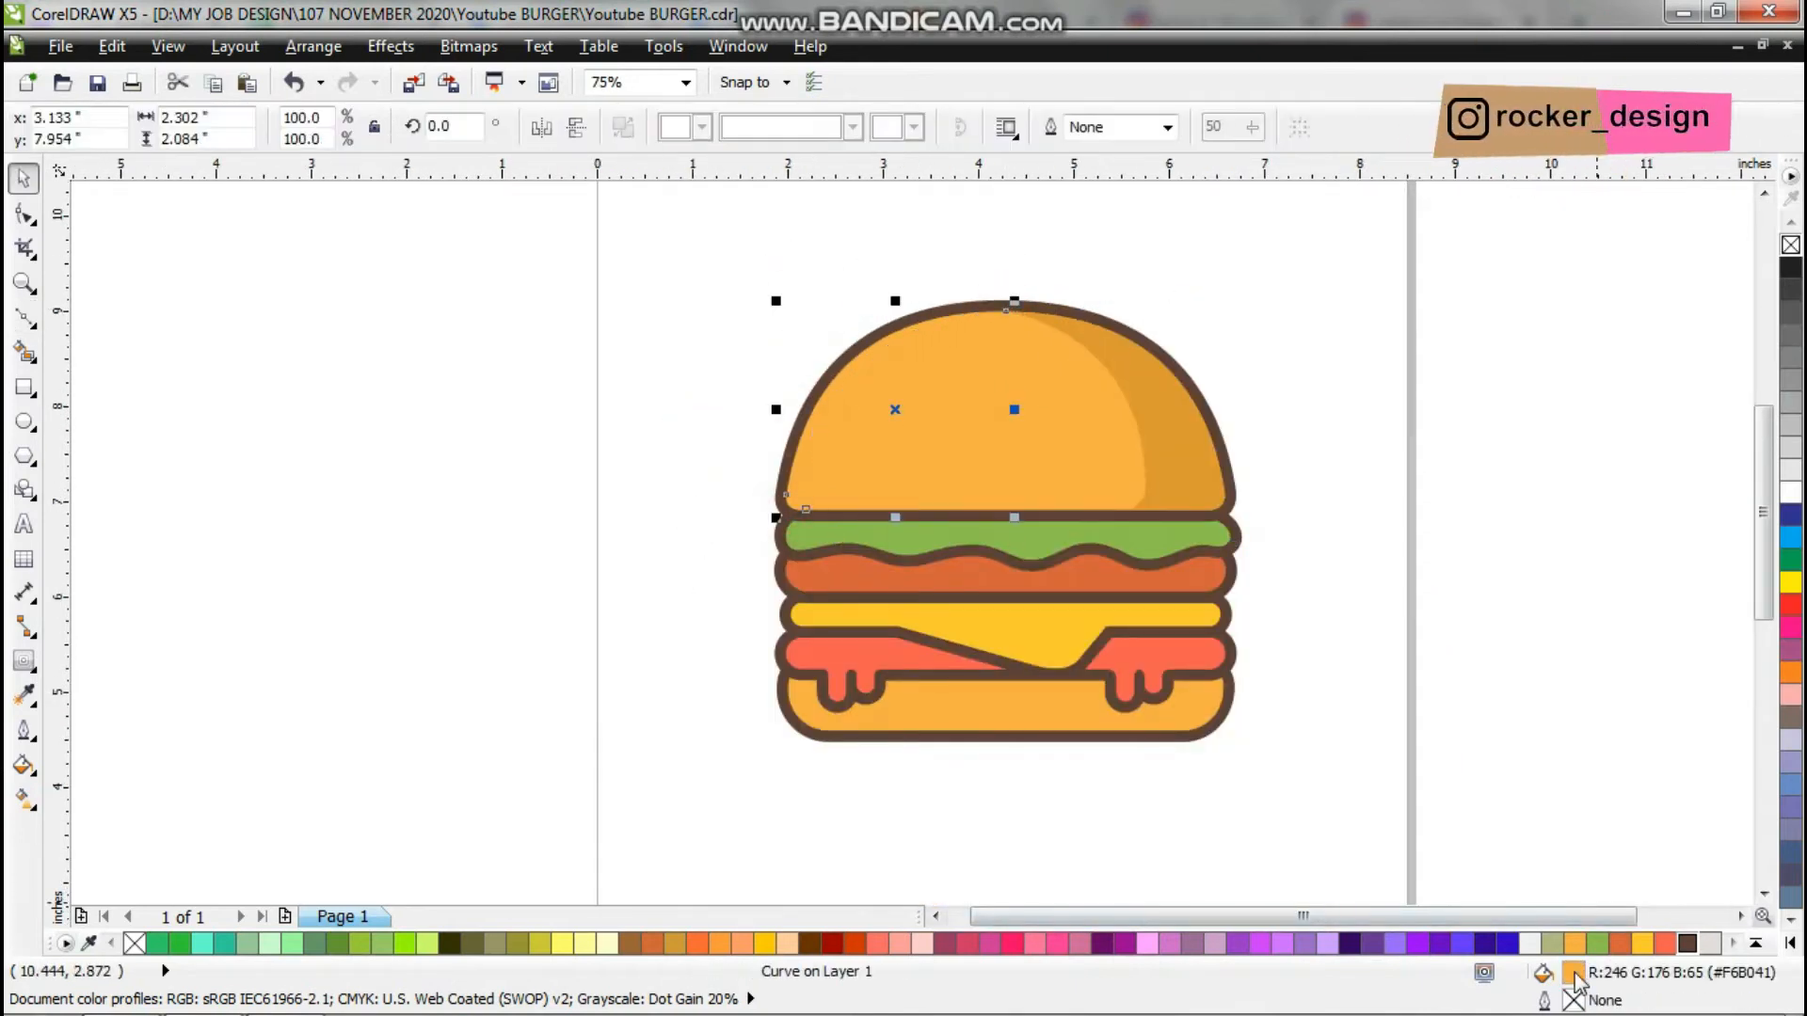
Fill the highlight piece along the top bun's left edge with a pale orange tint.
{"action": "double_click", "coordinate": [1584, 974]}
{"action": "left_click", "coordinate": [1289, 274]}
{"action": "left_click", "coordinate": [1385, 360]}
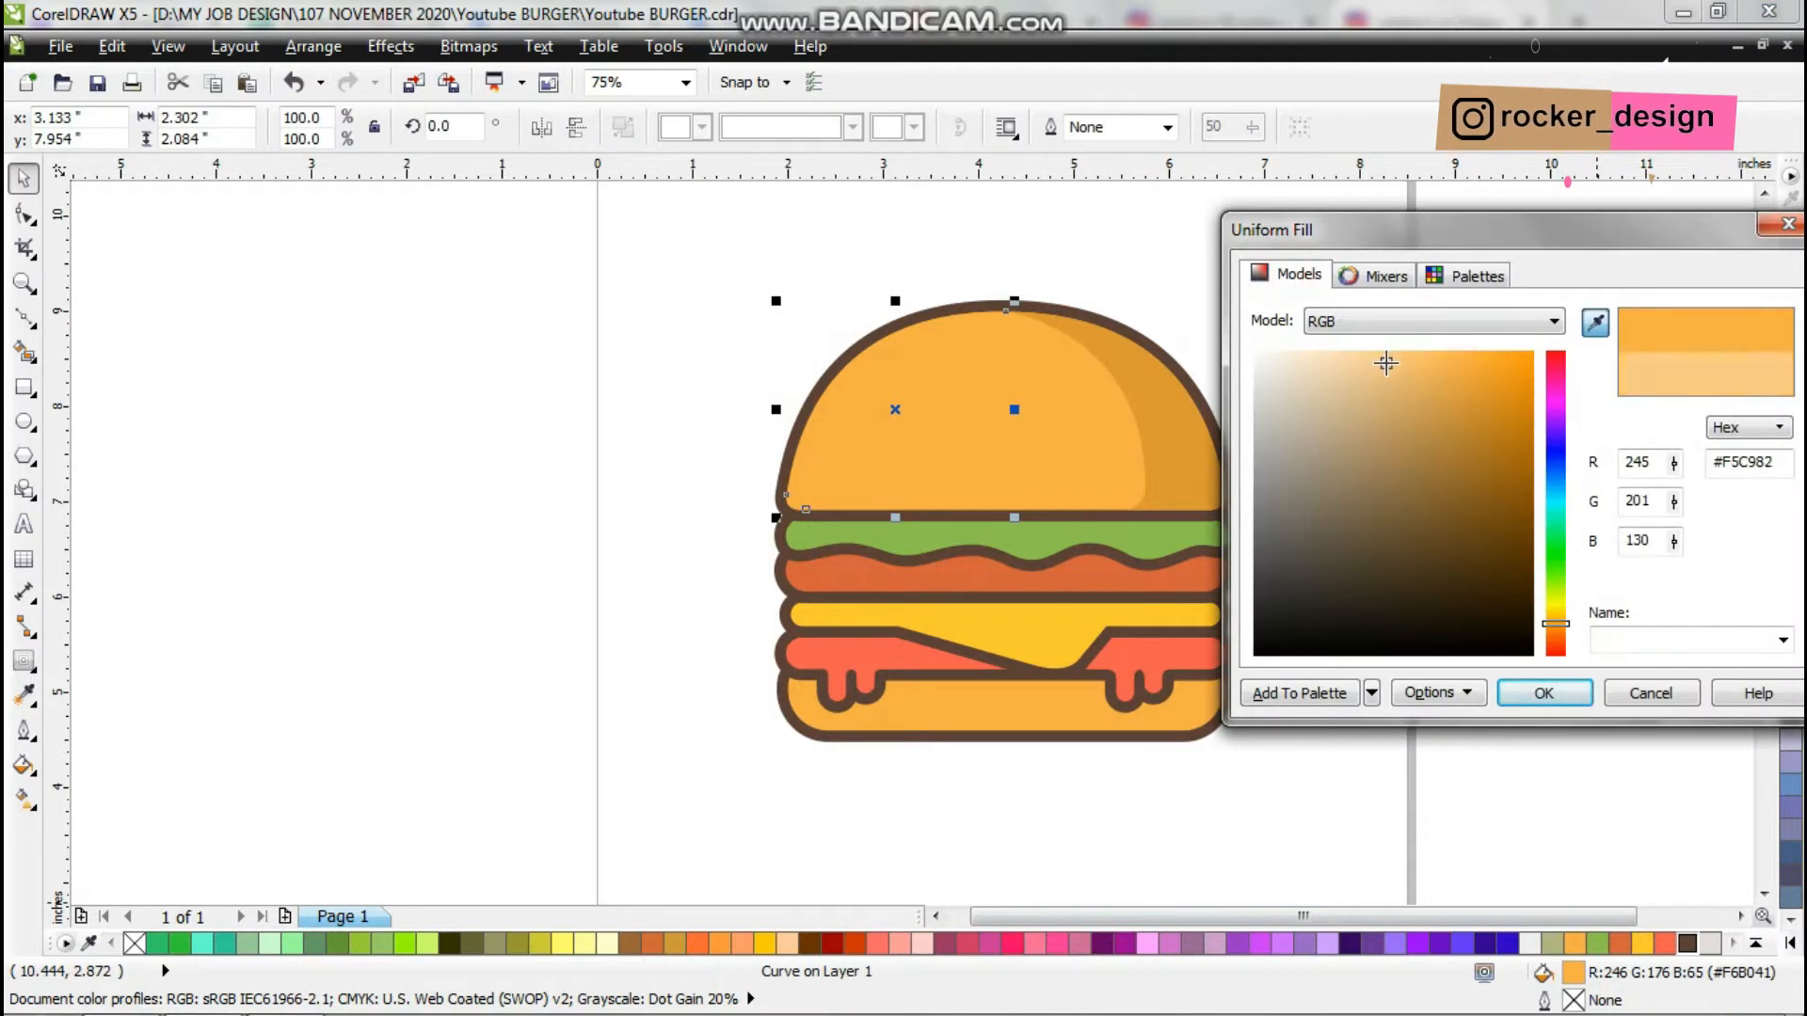
{"action": "left_click", "coordinate": [1532, 692]}
{"action": "double_click", "coordinate": [1579, 979]}
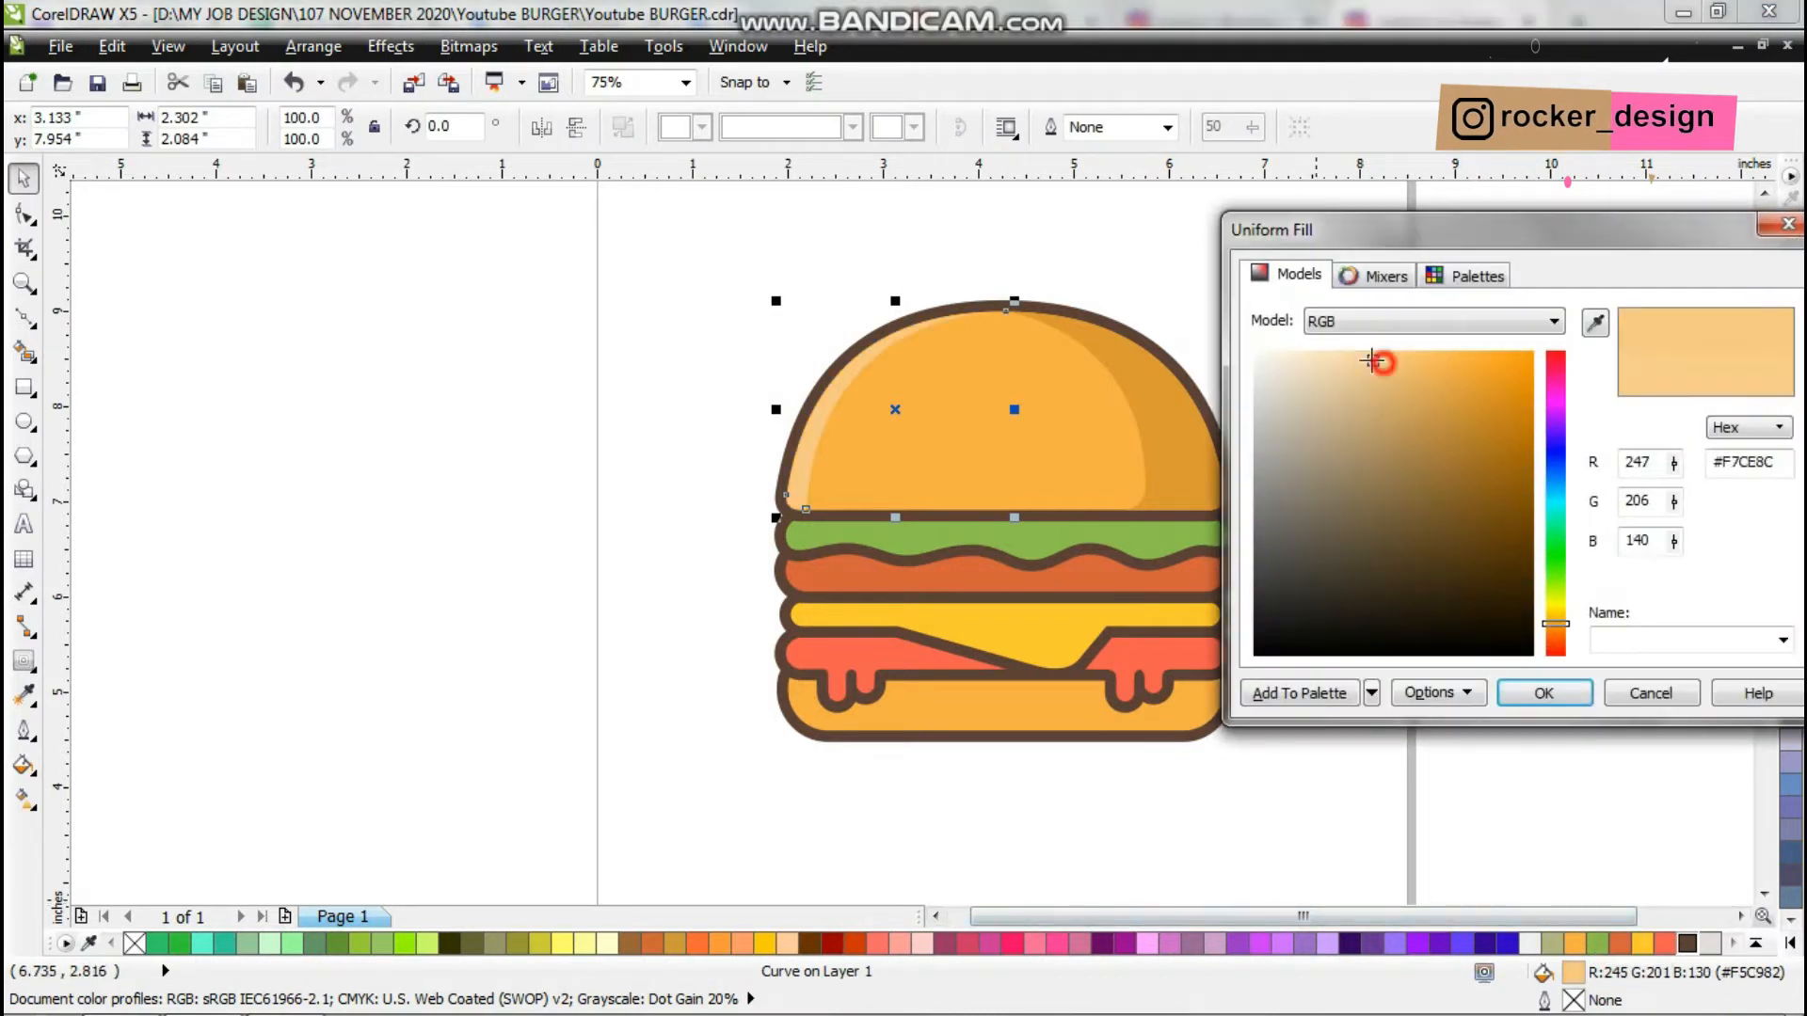
{"action": "left_click", "coordinate": [1529, 691]}
{"action": "left_click", "coordinate": [1302, 462]}
Draw a seed about 0.35 by 0.11 in on the top bun with fully rounded ends, convert it to curves and fill it pale yellow without outline.
{"action": "scroll", "coordinate": [949, 425], "scroll_direction": "up", "scroll_amount": 2}
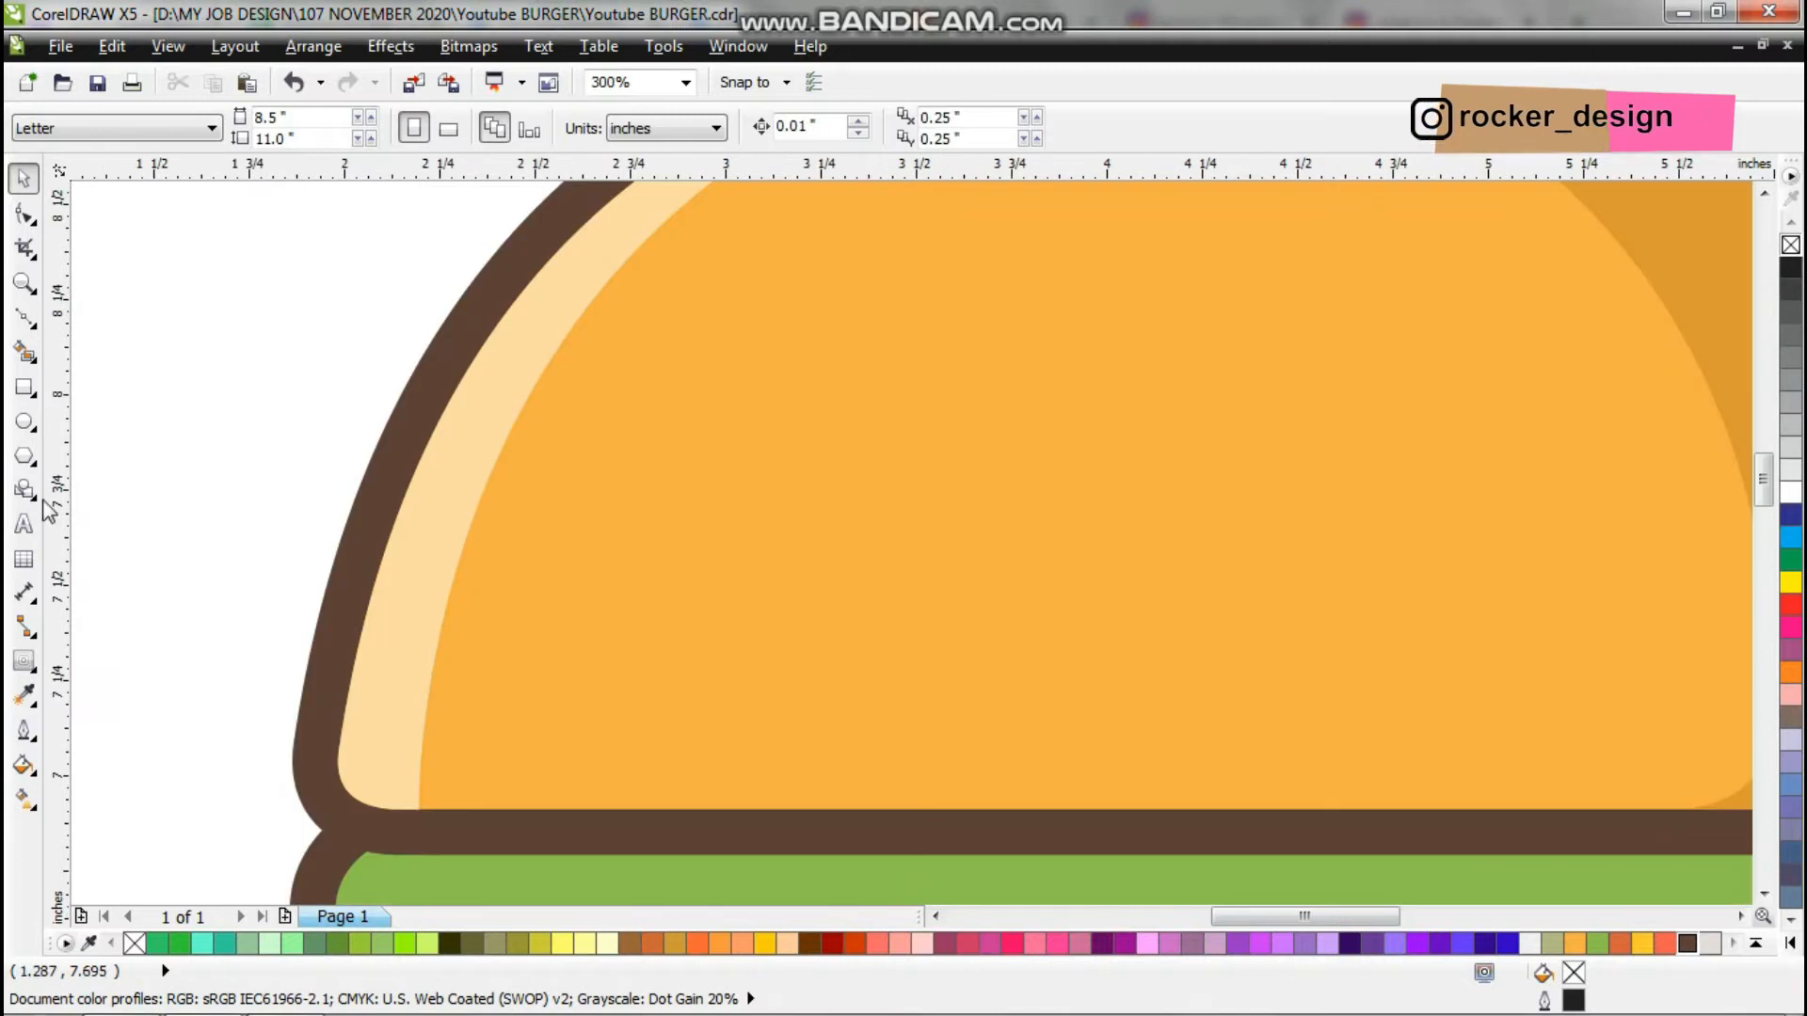
{"action": "left_click", "coordinate": [24, 387]}
{"action": "scroll", "coordinate": [599, 607], "scroll_direction": "down", "scroll_amount": 1}
{"action": "scroll", "coordinate": [743, 457], "scroll_direction": "up", "scroll_amount": 1}
{"action": "left_click_drag", "start_coordinate": [757, 452], "coordinate": [890, 493]}
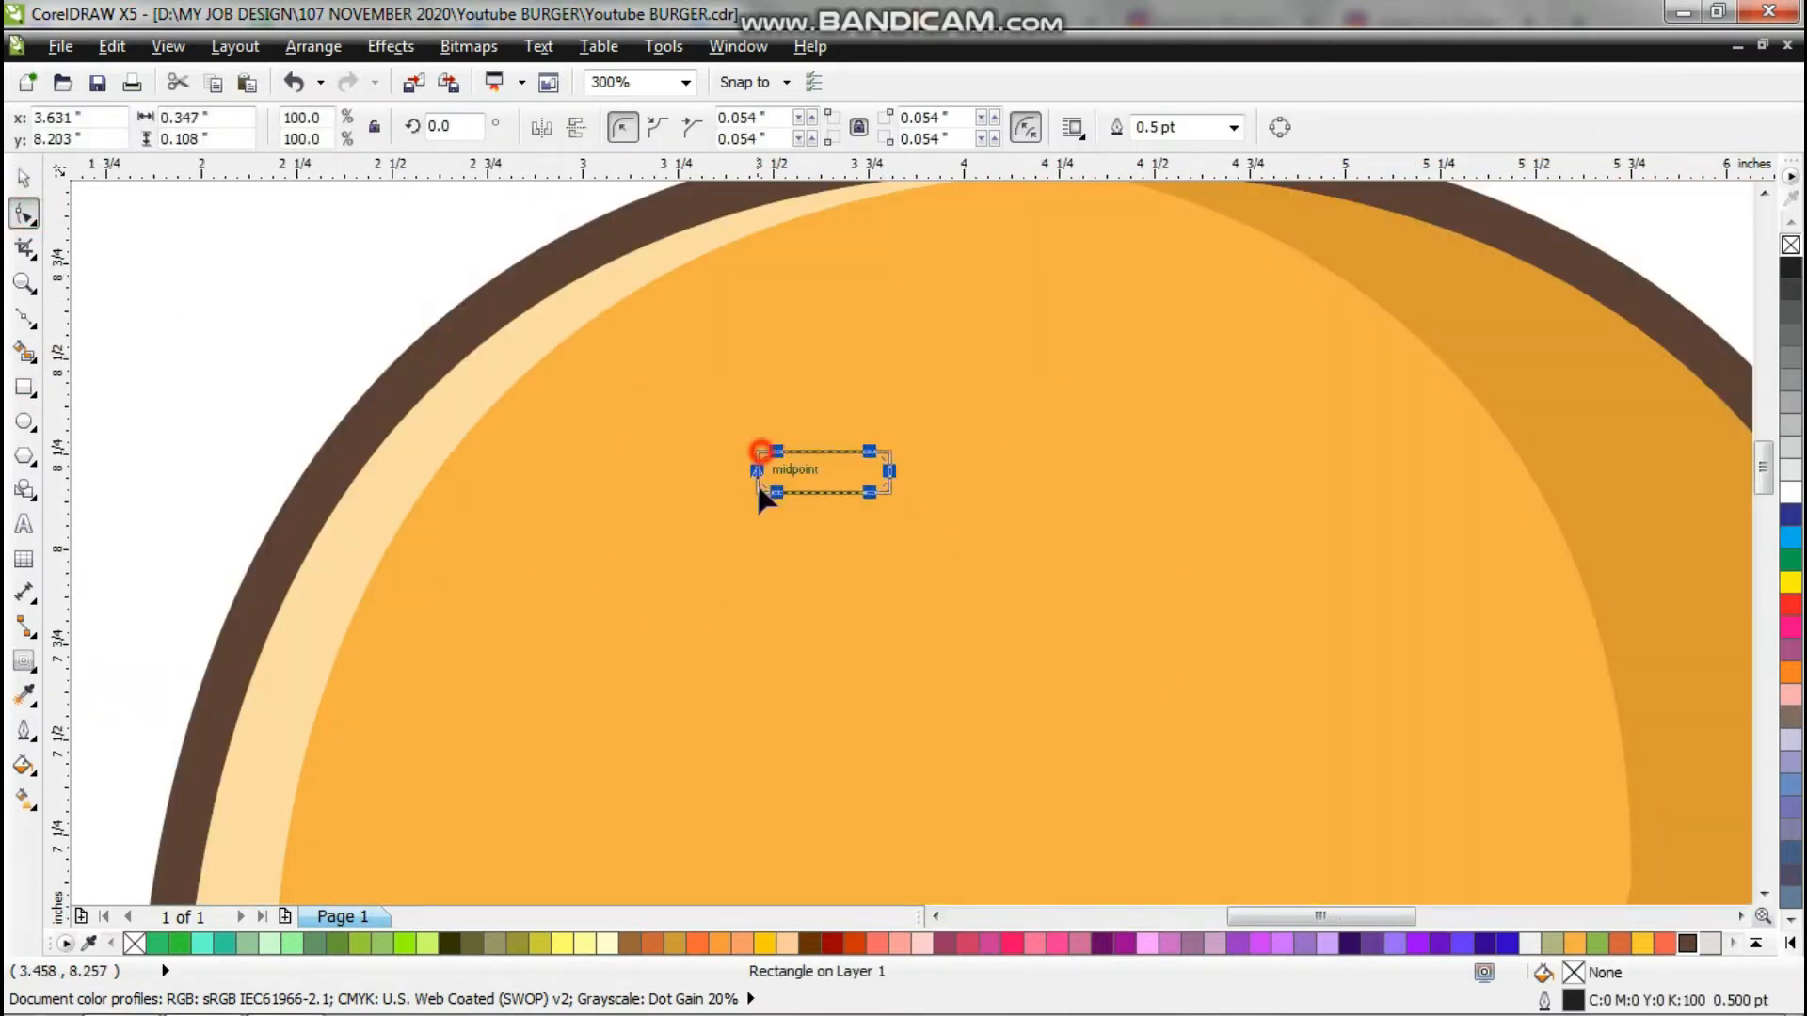
{"action": "key", "text": "ctrl+q"}
{"action": "scroll", "coordinate": [783, 516], "scroll_direction": "down", "scroll_amount": 3}
{"action": "left_click", "coordinate": [998, 489]}
{"action": "scroll", "coordinate": [789, 511], "scroll_direction": "up", "scroll_amount": 3}
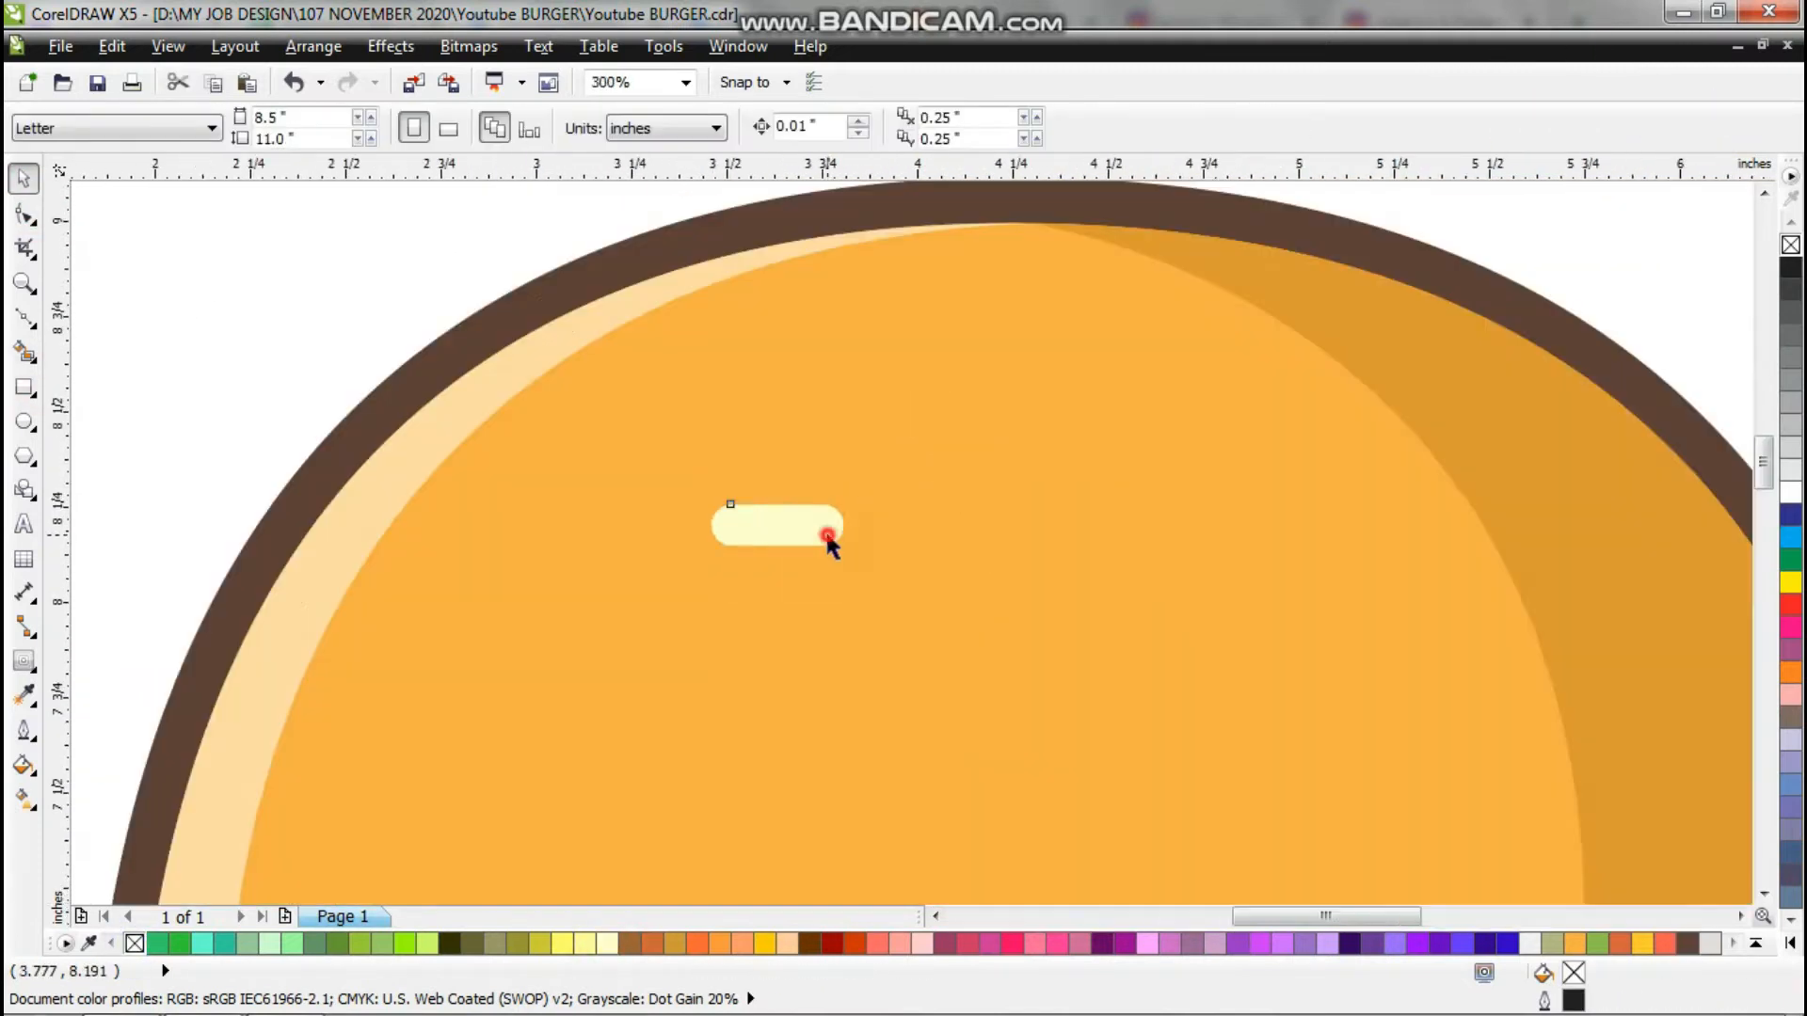
Recolor the seed with the bun's shadow orange #DB992E and place a pale yellow copy slightly up and left of it.
{"action": "left_click", "coordinate": [824, 528]}
{"action": "scroll", "coordinate": [823, 525], "scroll_direction": "up", "scroll_amount": 2}
{"action": "left_click", "coordinate": [23, 694]}
{"action": "scroll", "coordinate": [369, 633], "scroll_direction": "down", "scroll_amount": 1}
{"action": "left_click", "coordinate": [1651, 236]}
{"action": "left_click", "coordinate": [580, 590]}
{"action": "key", "text": "space"}
{"action": "scroll", "coordinate": [484, 593], "scroll_direction": "up", "scroll_amount": 1}
{"action": "left_click_drag", "start_coordinate": [570, 599], "coordinate": [537, 570]}
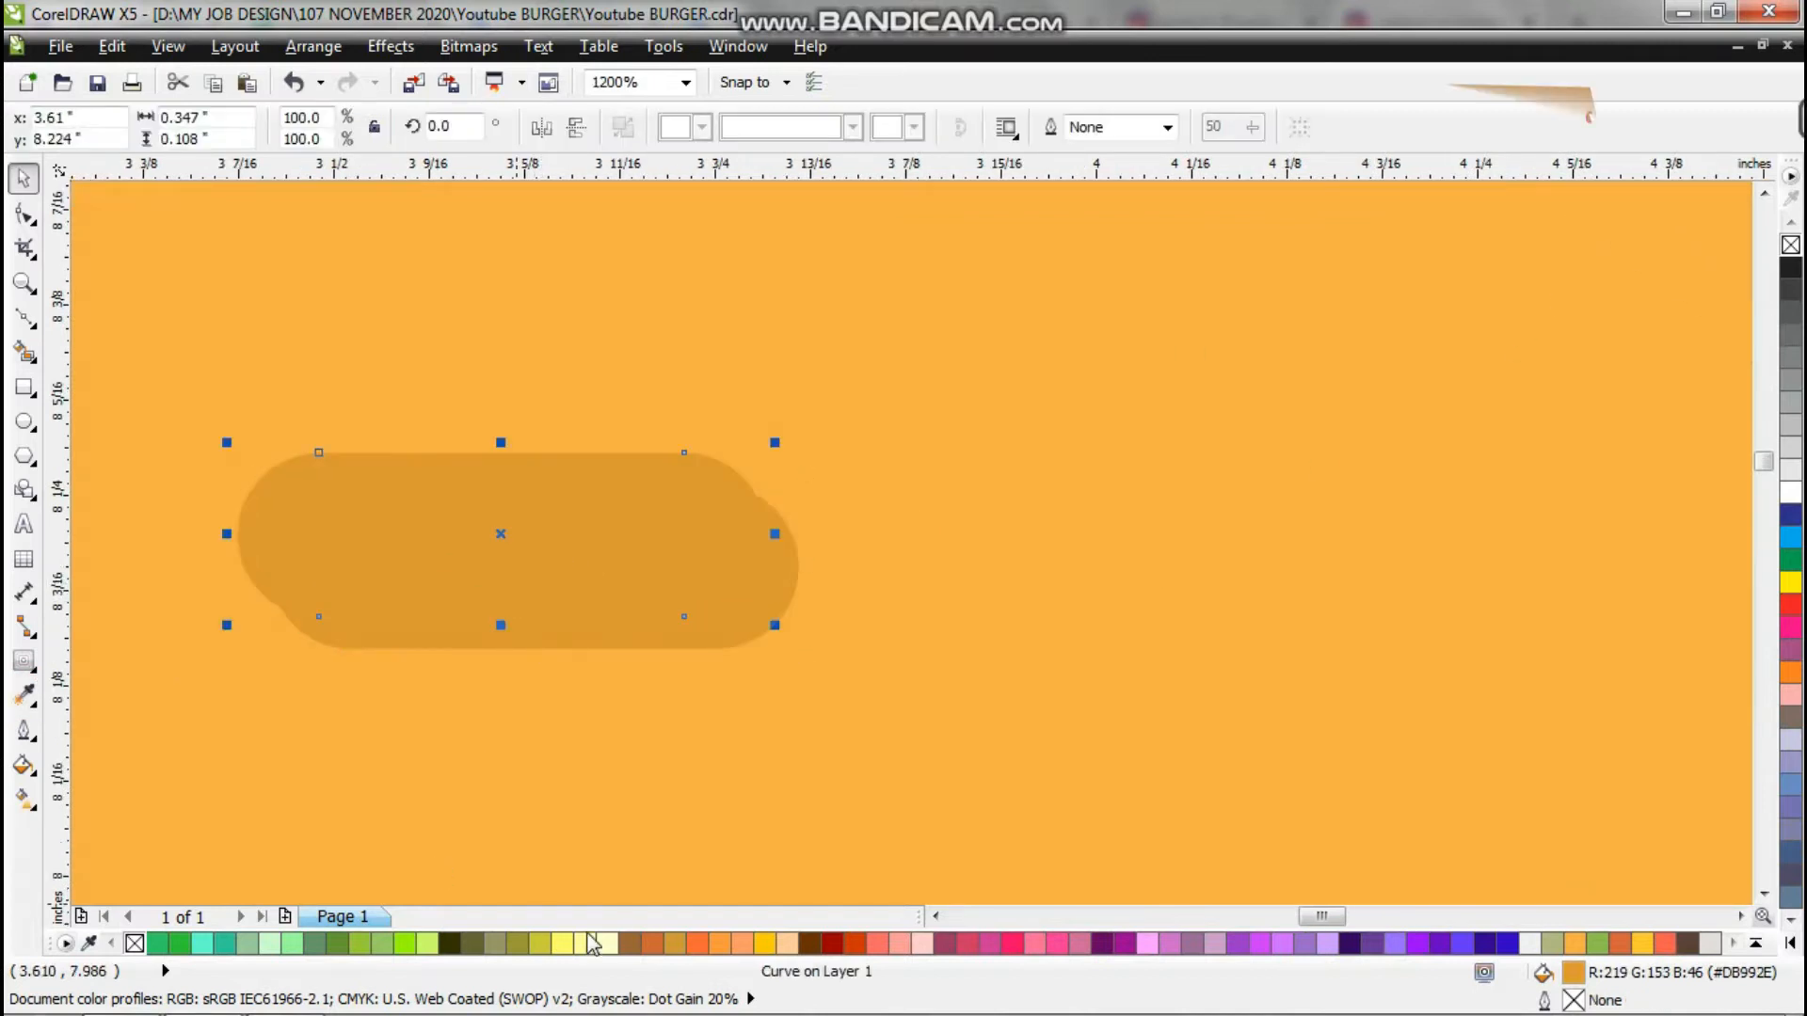
{"action": "left_click", "coordinate": [607, 944]}
Group the pale yellow seed with its orange shadow.
{"action": "scroll", "coordinate": [845, 551], "scroll_direction": "down", "scroll_amount": 3}
{"action": "left_click_drag", "start_coordinate": [703, 390], "coordinate": [880, 602]}
{"action": "key", "text": "ctrl+g"}
{"action": "scroll", "coordinate": [842, 570], "scroll_direction": "up", "scroll_amount": 2}
{"action": "left_click_drag", "start_coordinate": [831, 540], "coordinate": [658, 430]}
{"action": "scroll", "coordinate": [803, 499], "scroll_direction": "down", "scroll_amount": 2}
{"action": "key", "text": "ctrl+z"}
Scatter copies of the grouped seed across the top bun, rotated at varying angles.
{"action": "scroll", "coordinate": [794, 489], "scroll_direction": "up", "scroll_amount": 1}
{"action": "right_click", "coordinate": [699, 630]}
{"action": "left_click", "coordinate": [700, 629]}
{"action": "left_click_drag", "start_coordinate": [673, 427], "coordinate": [996, 460]}
{"action": "right_click", "coordinate": [997, 460]}
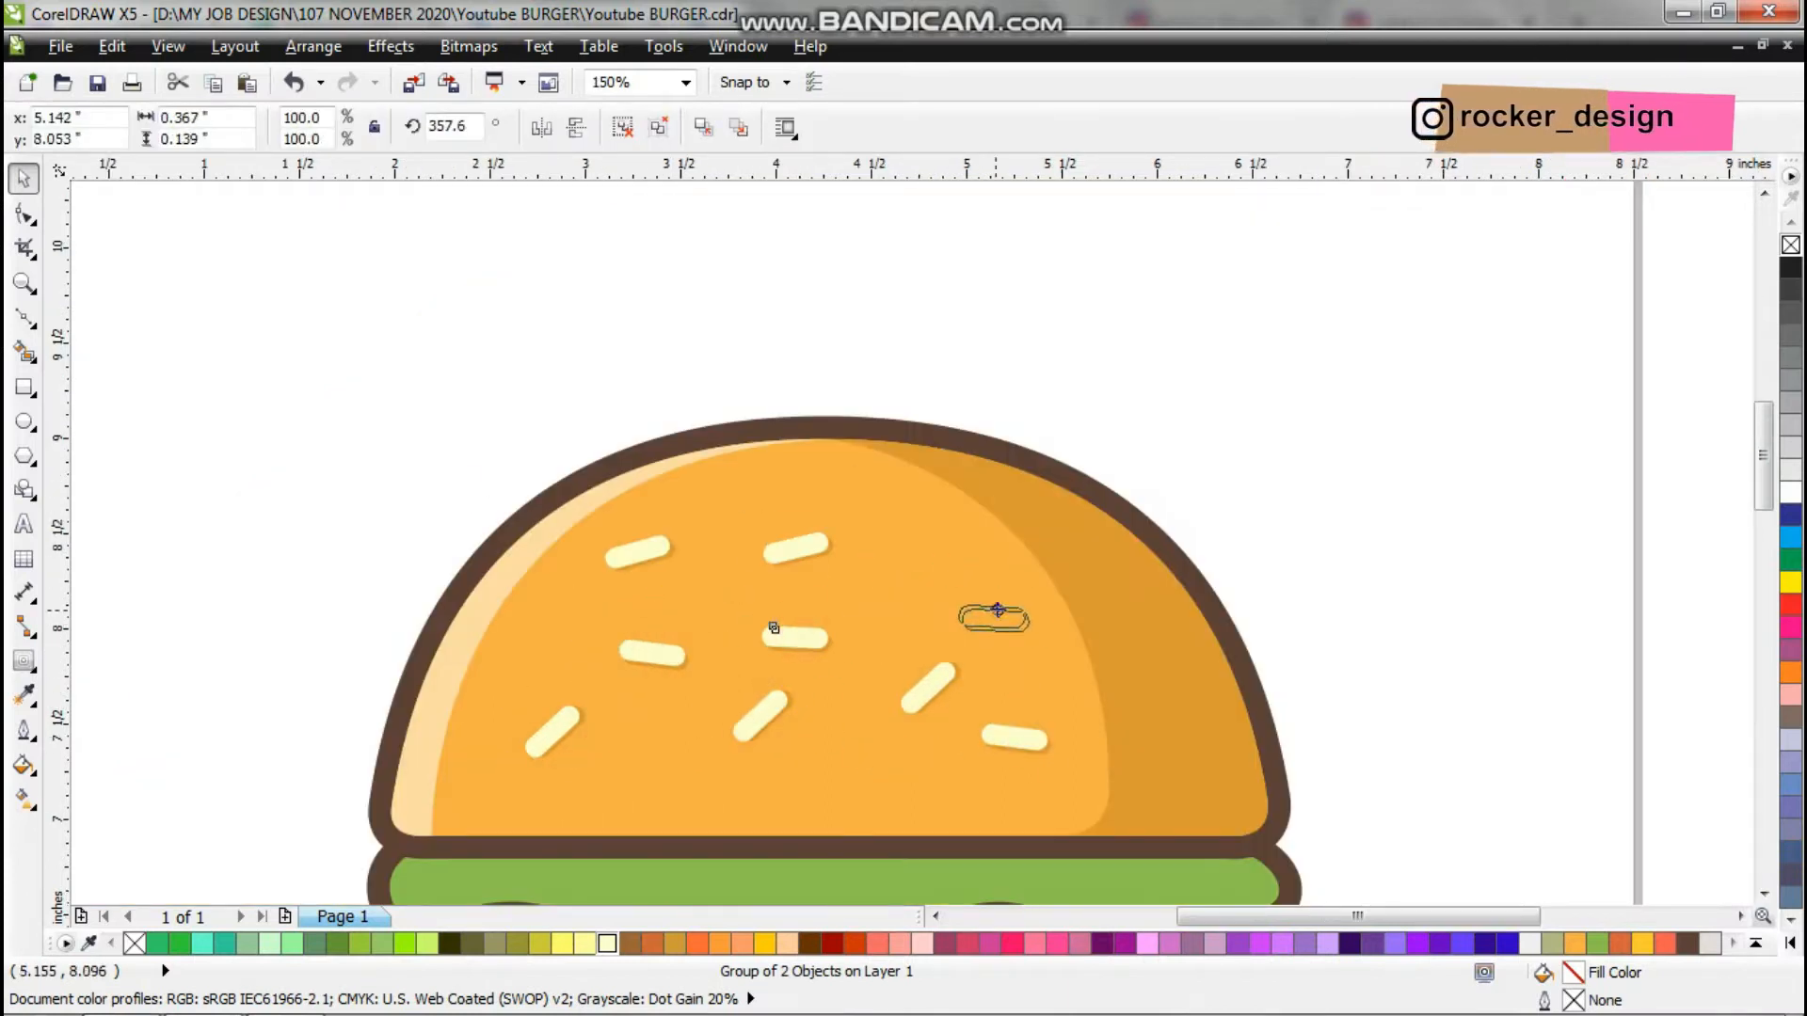
{"action": "left_click_drag", "start_coordinate": [975, 611], "coordinate": [994, 608]}
{"action": "left_click_drag", "start_coordinate": [795, 547], "coordinate": [802, 617]}
{"action": "left_click_drag", "start_coordinate": [920, 685], "coordinate": [806, 520]}
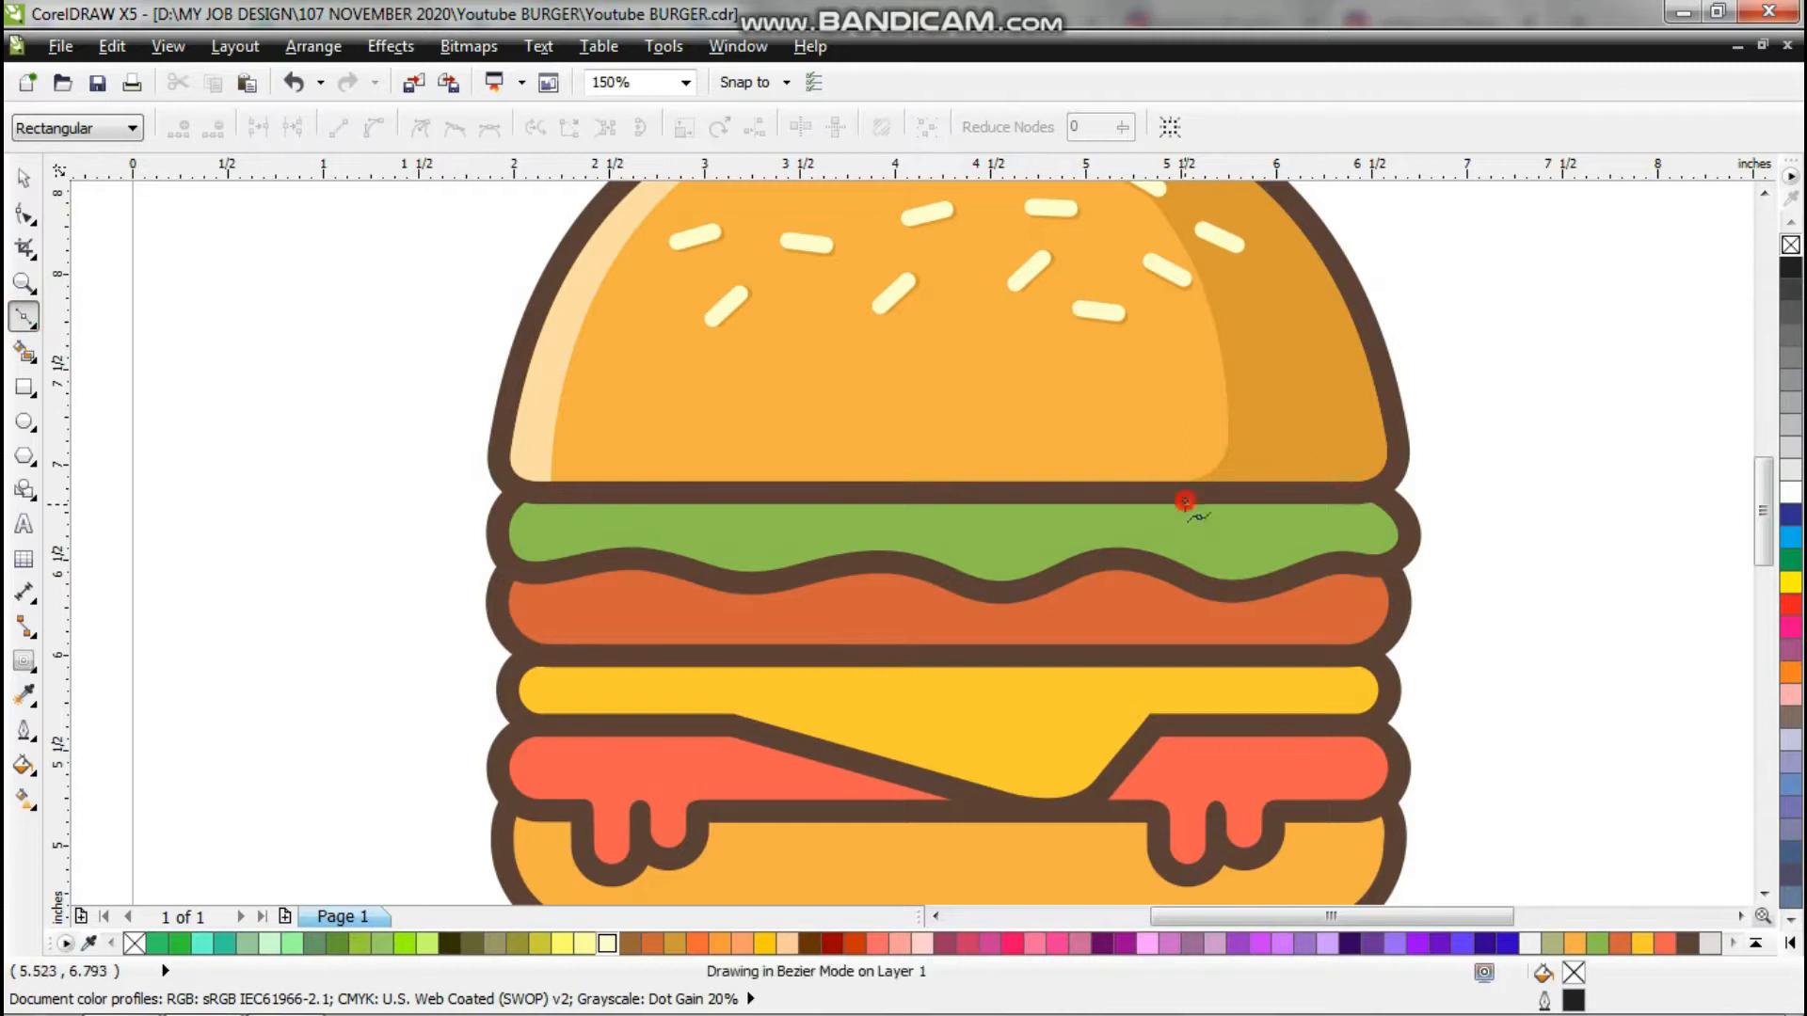
Draw a closed shadow shape with a curved inner edge around the right end of the lettuce layer.
{"action": "scroll", "coordinate": [1214, 525], "scroll_direction": "up", "scroll_amount": 1}
{"action": "left_click_drag", "start_coordinate": [1150, 604], "coordinate": [1081, 665]}
{"action": "scroll", "coordinate": [1137, 641], "scroll_direction": "down", "scroll_amount": 1}
{"action": "left_click_drag", "start_coordinate": [1496, 652], "coordinate": [1508, 625]}
{"action": "left_click_drag", "start_coordinate": [1479, 522], "coordinate": [1447, 516]}
{"action": "left_click_drag", "start_coordinate": [1144, 559], "coordinate": [1058, 663]}
Intersect the shadow shape with the lettuce layer and select the resulting piece at the lettuce's right end.
{"action": "key", "text": "space"}
{"action": "left_click", "coordinate": [1022, 576], "text": "shift"}
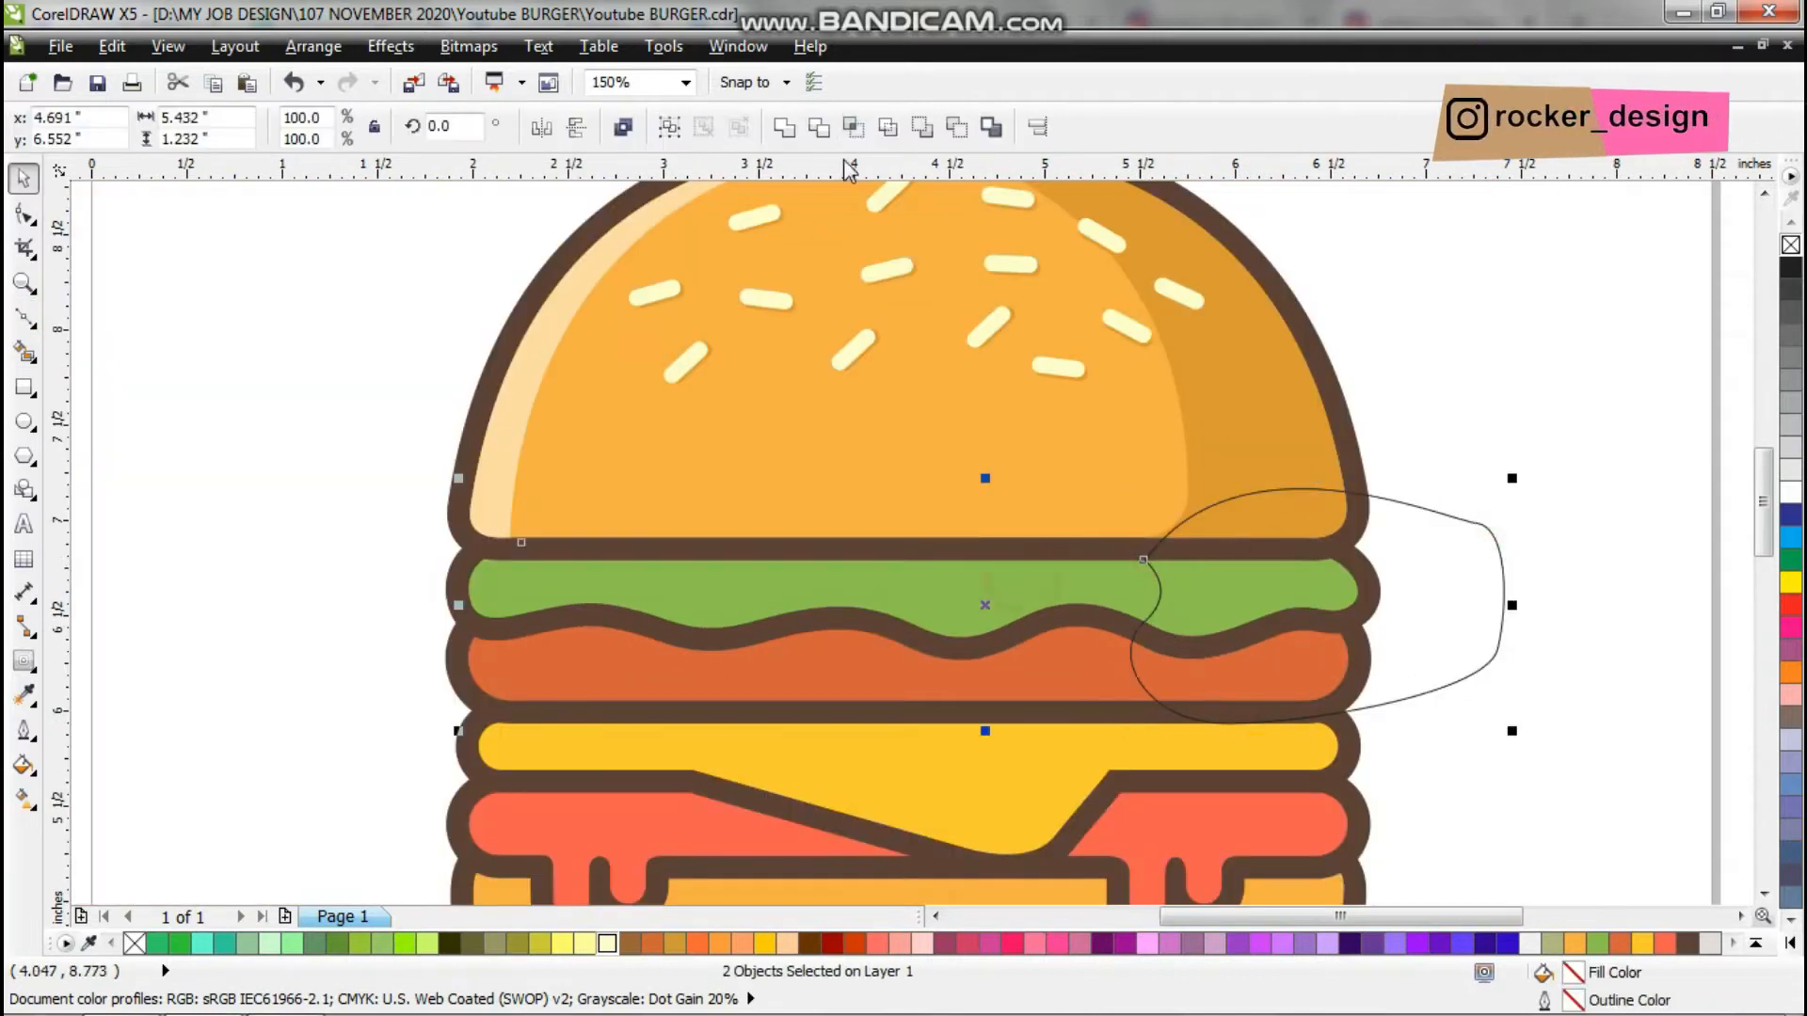
{"action": "left_click", "coordinate": [853, 127]}
{"action": "left_click", "coordinate": [1284, 590]}
Fill the shadow piece at the lettuce's right end with the darker green #679C25.
{"action": "double_click", "coordinate": [1575, 974]}
{"action": "left_click", "coordinate": [1289, 274]}
{"action": "left_click", "coordinate": [1459, 477]}
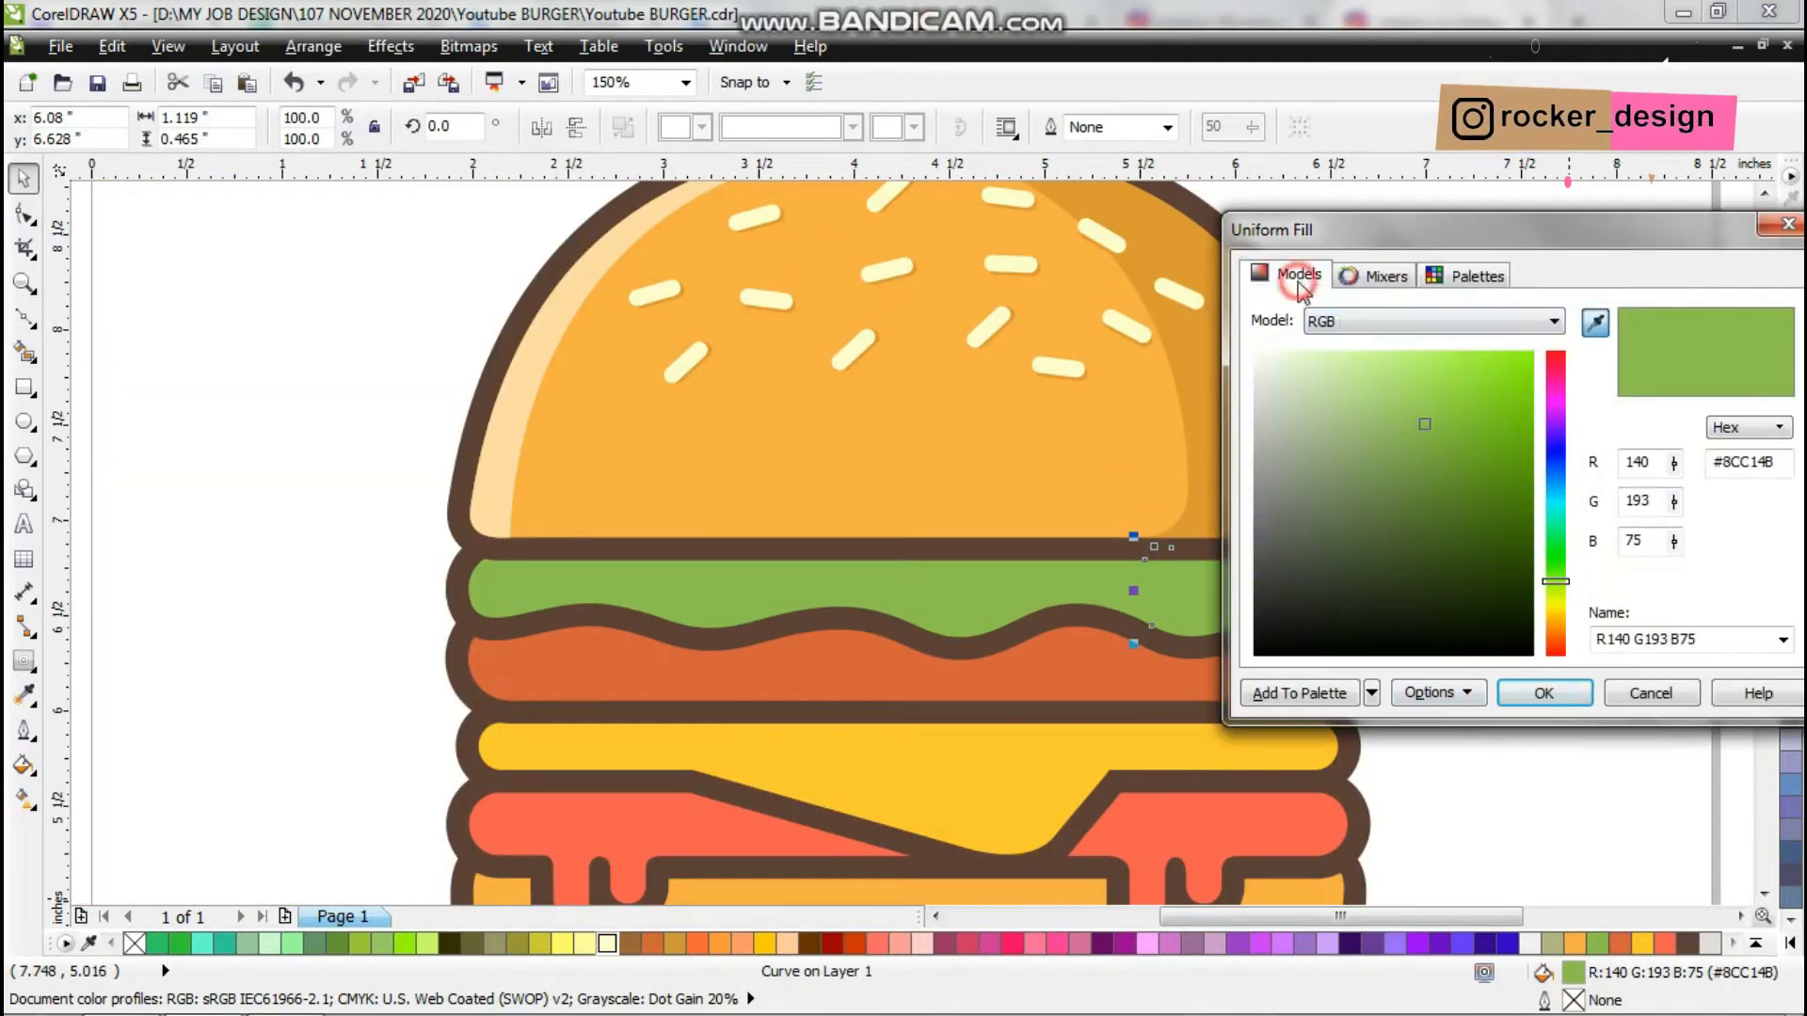
{"action": "left_click", "coordinate": [1548, 697]}
Draw a closed highlight shape with a curved inner edge around the left end of the lettuce layer.
{"action": "scroll", "coordinate": [1481, 649], "scroll_direction": "up", "scroll_amount": 1}
{"action": "scroll", "coordinate": [1120, 443], "scroll_direction": "down", "scroll_amount": 1}
{"action": "left_click", "coordinate": [24, 318]}
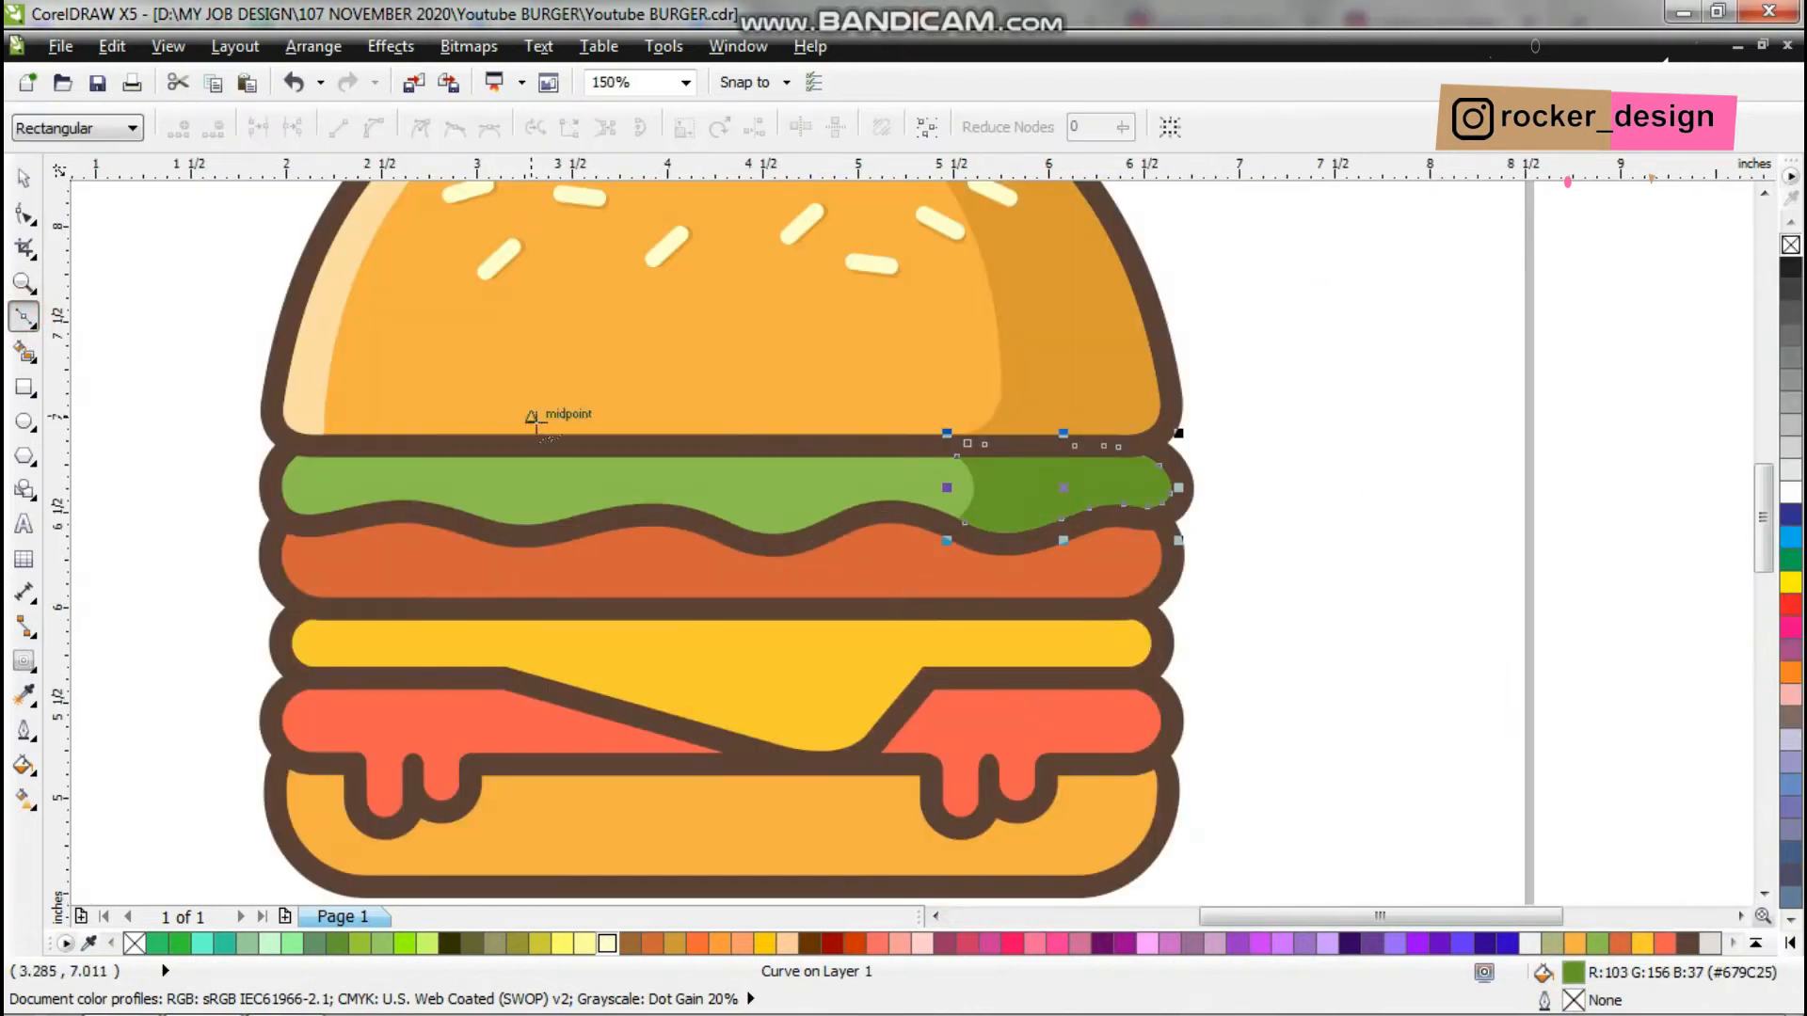
{"action": "scroll", "coordinate": [983, 528], "scroll_direction": "up", "scroll_amount": 1}
{"action": "scroll", "coordinate": [1052, 545], "scroll_direction": "down", "scroll_amount": 1}
{"action": "scroll", "coordinate": [363, 511], "scroll_direction": "up", "scroll_amount": 1}
{"action": "left_click", "coordinate": [368, 439]}
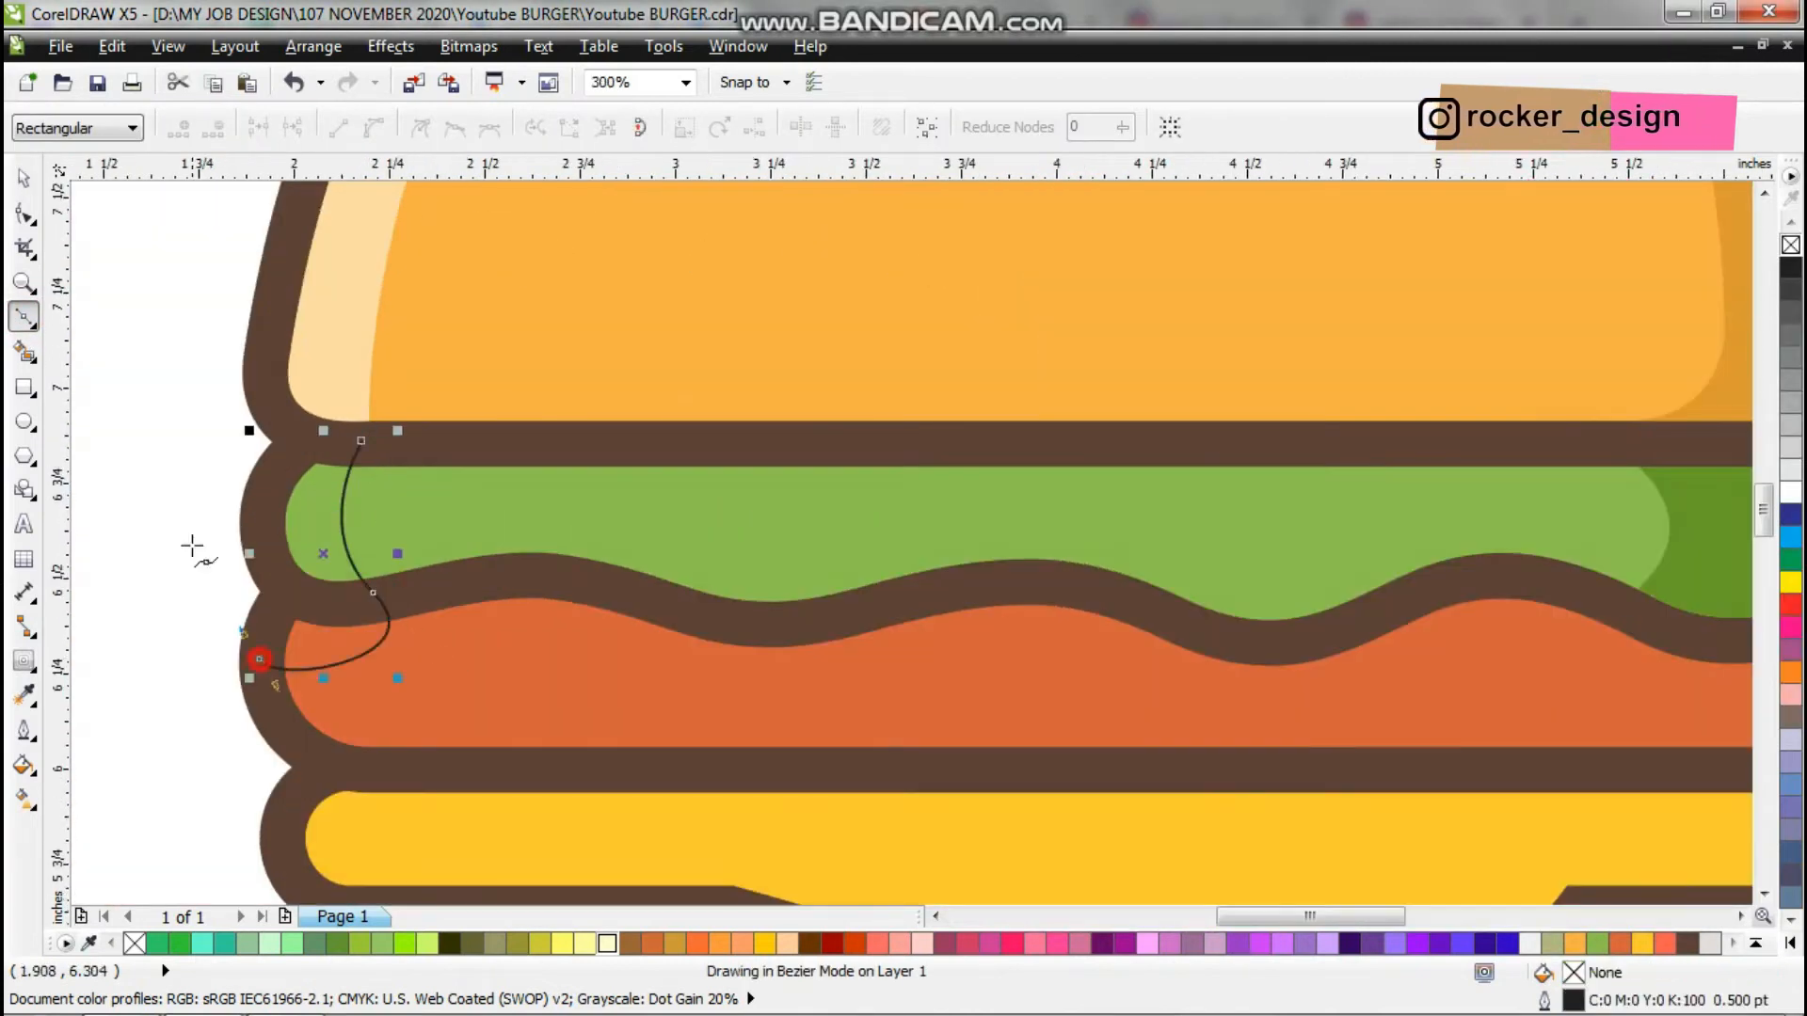
{"action": "left_click", "coordinate": [261, 660]}
{"action": "left_click", "coordinate": [191, 536]}
{"action": "left_click", "coordinate": [360, 440]}
Intersect the highlight shape with the lettuce layer, then delete the drawn shape.
{"action": "key", "text": "space"}
{"action": "left_click", "coordinate": [391, 506], "text": "shift"}
{"action": "left_click", "coordinate": [843, 124]}
{"action": "key", "text": "Delete"}
Fill the highlight piece at the lettuce's left end with a pale green.
{"action": "double_click", "coordinate": [1571, 974]}
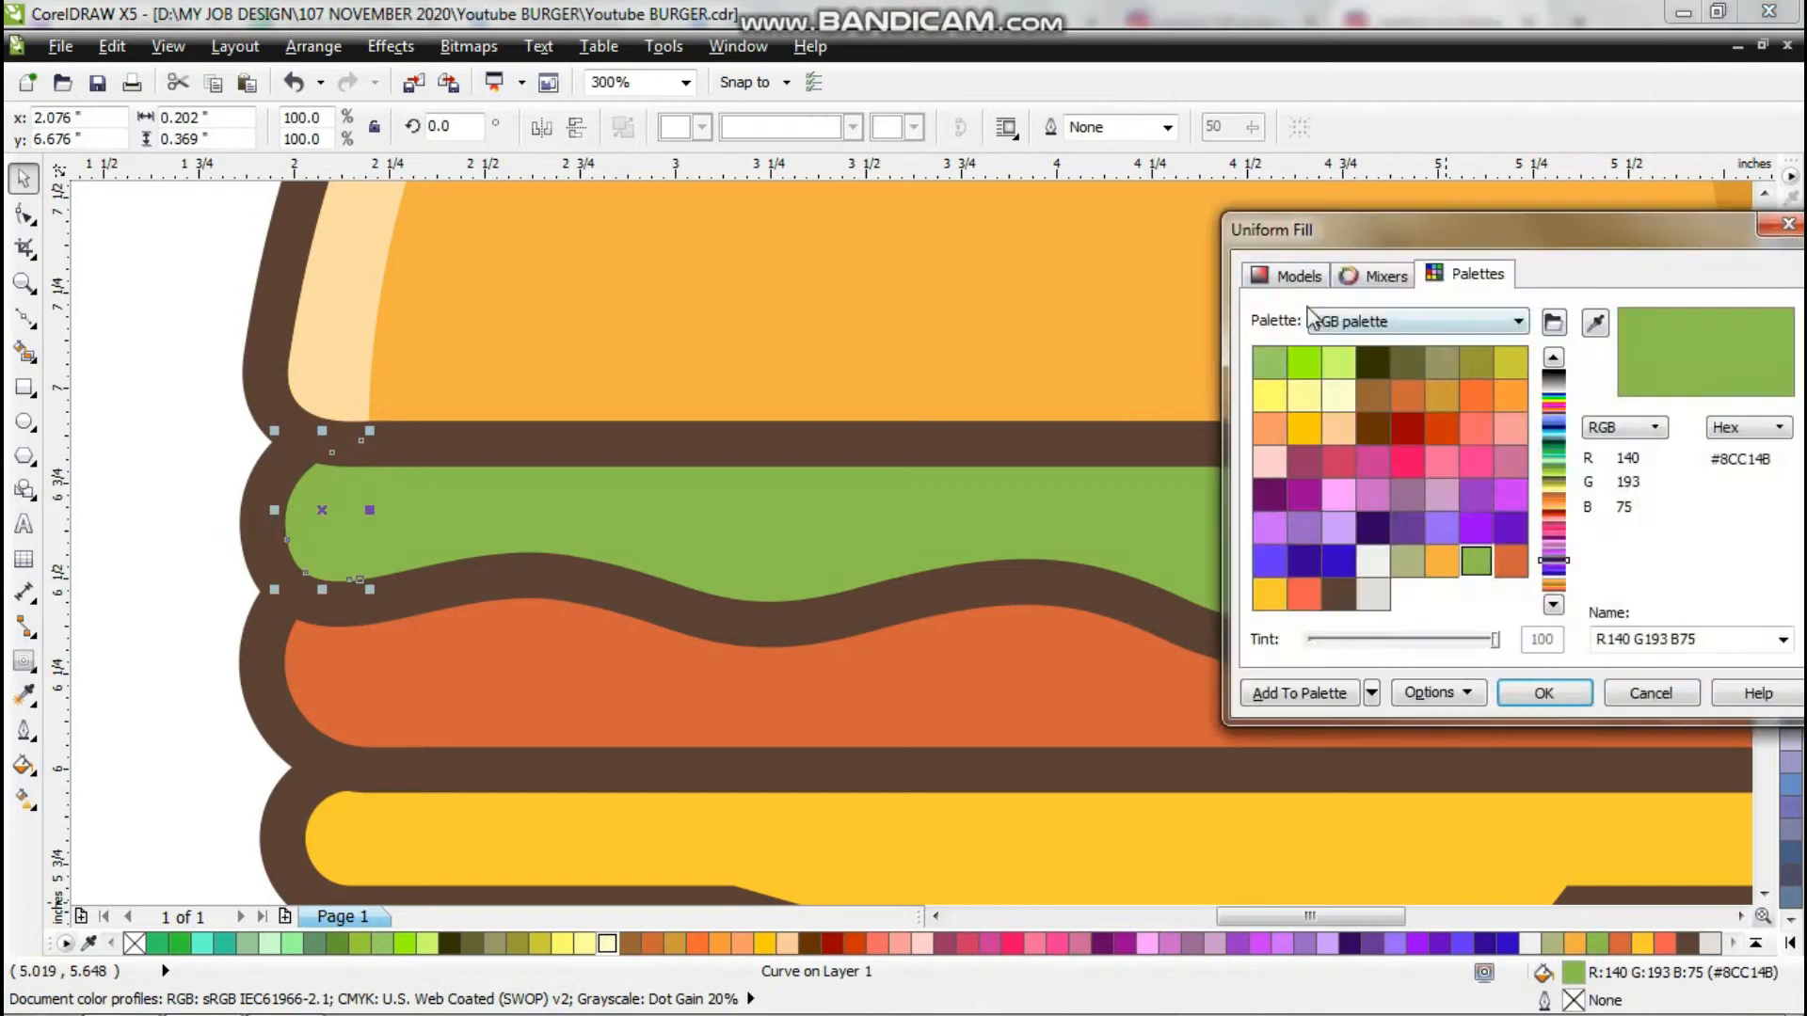
{"action": "left_click", "coordinate": [1289, 274]}
{"action": "left_click", "coordinate": [1345, 348]}
{"action": "left_click", "coordinate": [1520, 697]}
{"action": "scroll", "coordinate": [1042, 513], "scroll_direction": "down", "scroll_amount": 2}
{"action": "left_click", "coordinate": [771, 559]}
Draw a closed shadow shape over the patty's right end, intersect it with the patty and delete the drawn shape.
{"action": "scroll", "coordinate": [993, 570], "scroll_direction": "up", "scroll_amount": 1}
{"action": "left_click", "coordinate": [24, 317]}
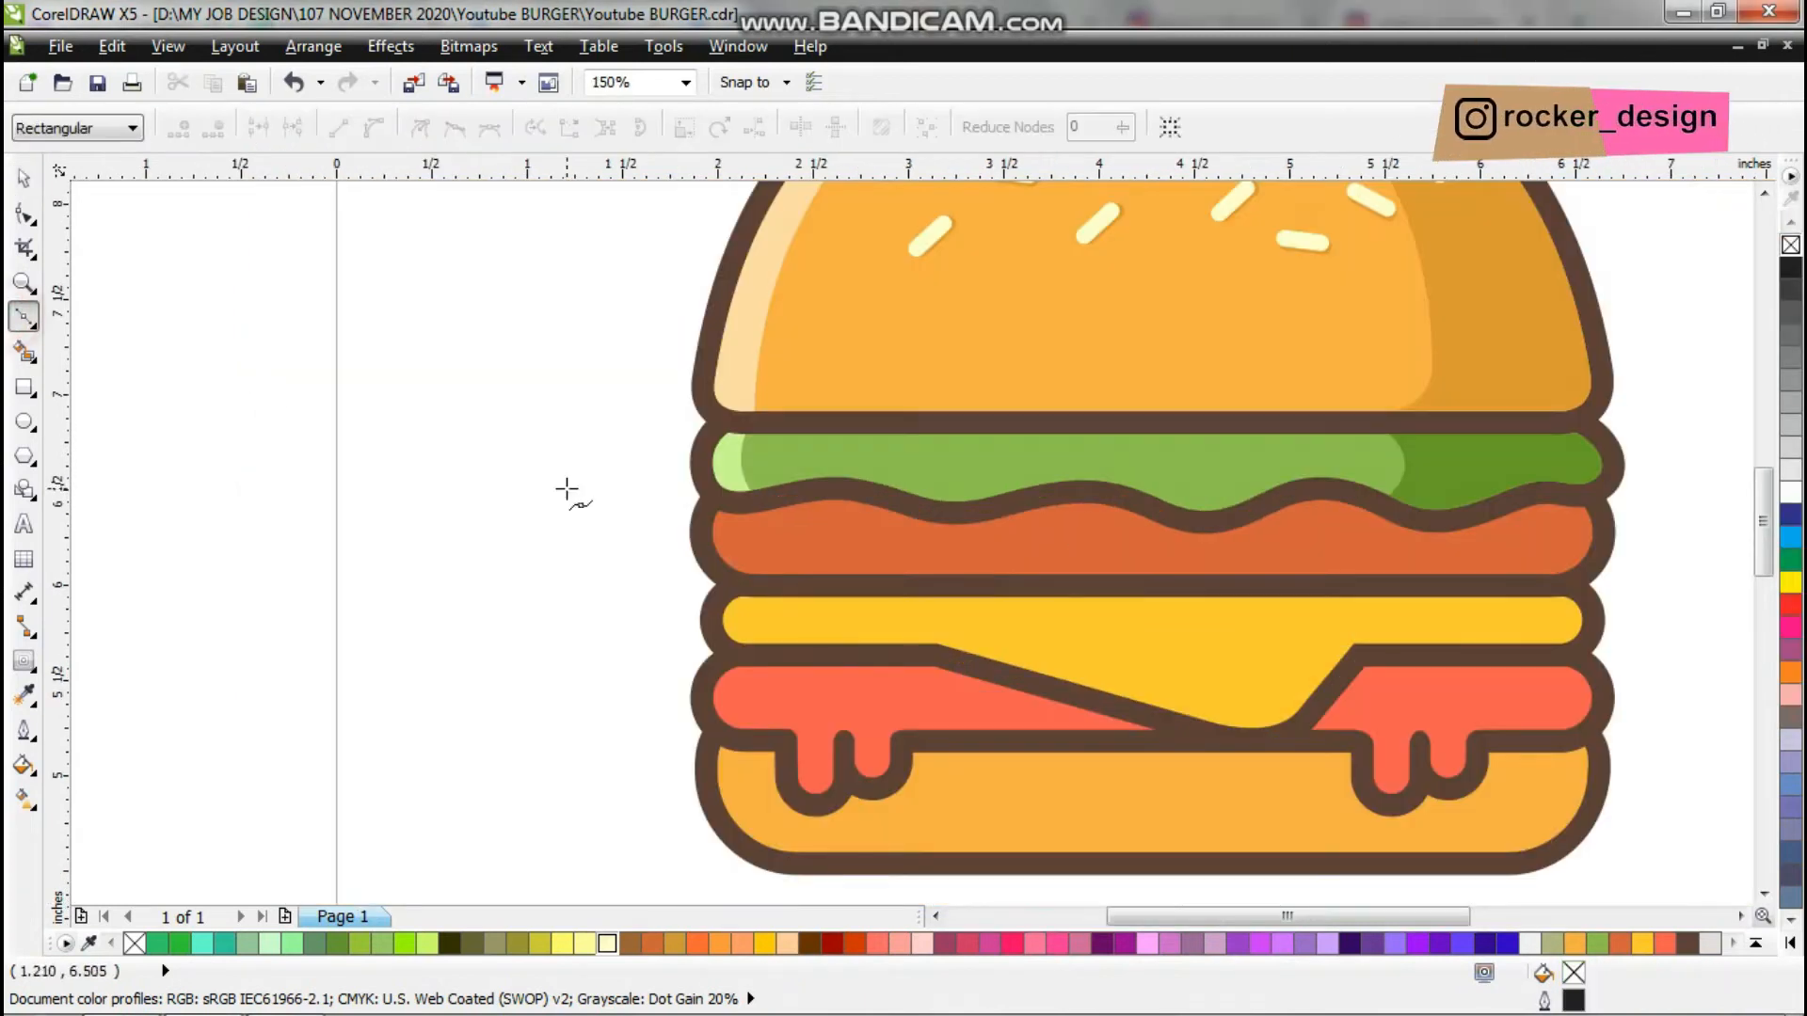
{"action": "scroll", "coordinate": [570, 493], "scroll_direction": "down", "scroll_amount": 1}
{"action": "scroll", "coordinate": [948, 492], "scroll_direction": "up", "scroll_amount": 1}
{"action": "key", "text": "space"}
{"action": "left_click", "coordinate": [918, 537], "text": "shift"}
{"action": "left_click", "coordinate": [847, 125]}
{"action": "left_click", "coordinate": [1266, 465]}
{"action": "key", "text": "Delete"}
{"action": "left_click", "coordinate": [1161, 541]}
Fill the shadow piece at the patty's right end with a darker reddish orange.
{"action": "double_click", "coordinate": [1573, 973]}
{"action": "left_click", "coordinate": [1291, 275]}
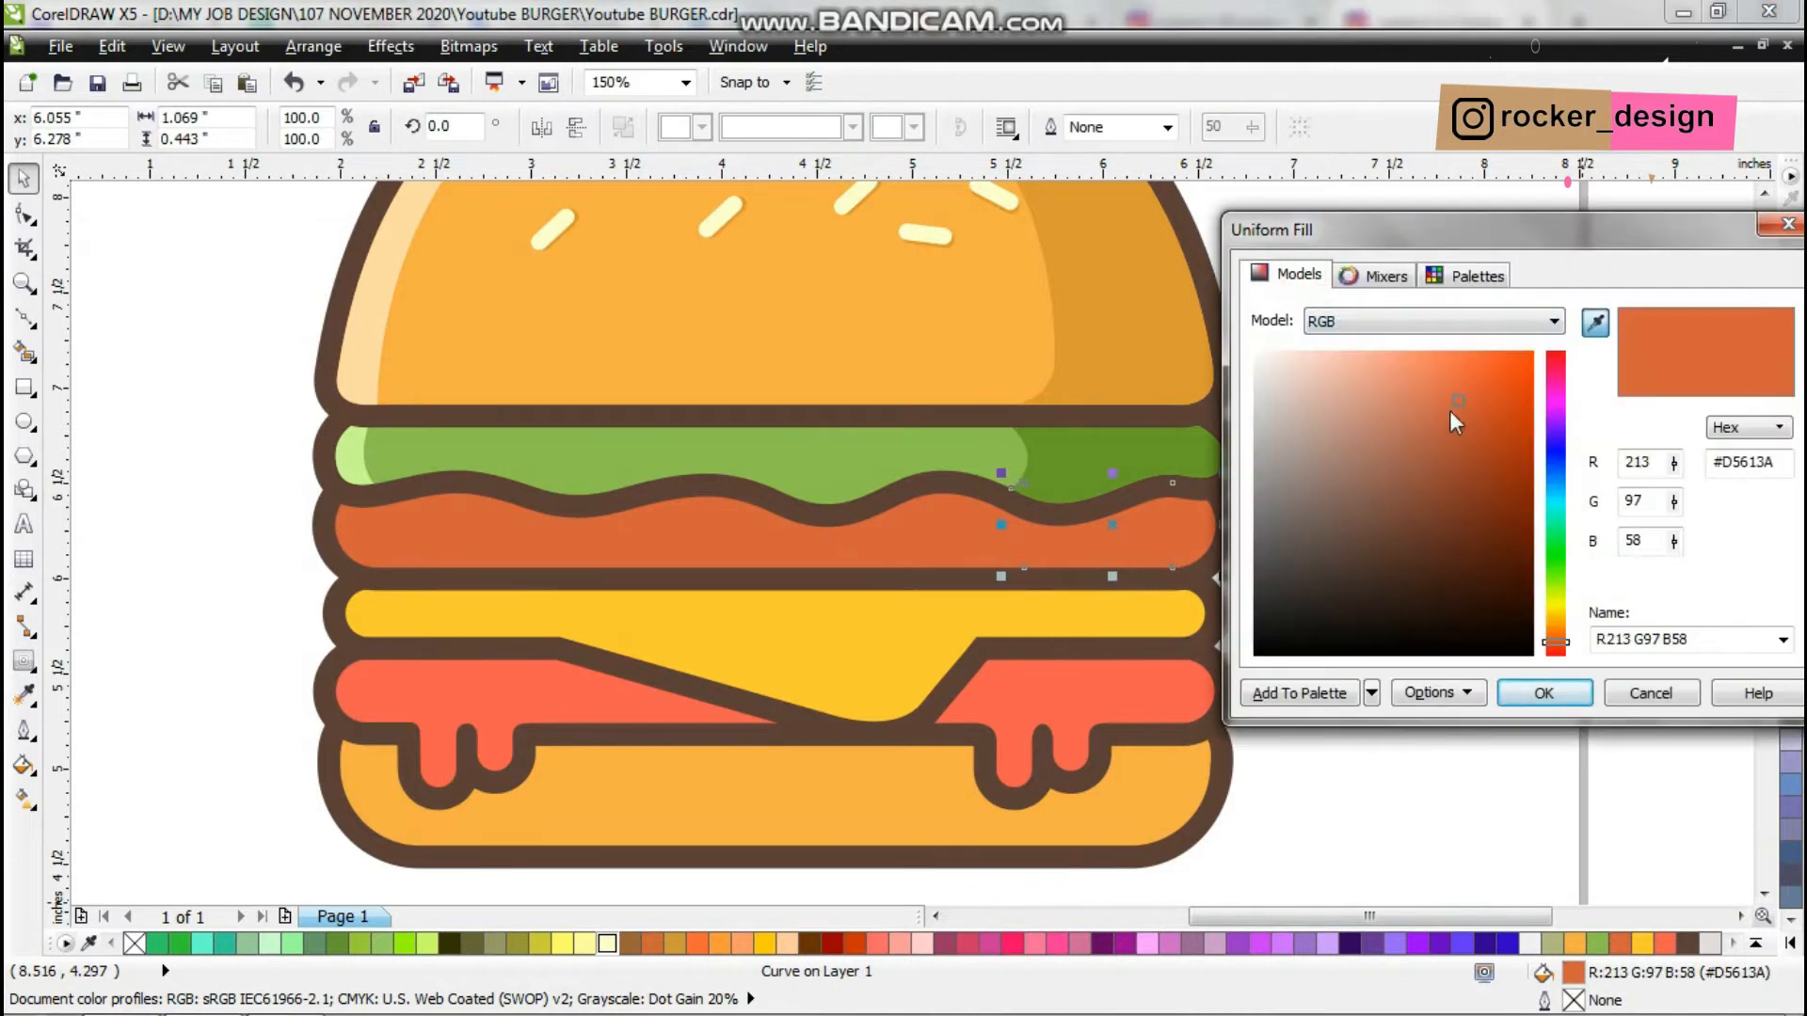
{"action": "left_click", "coordinate": [1540, 696]}
Draw a rectangle about 0.36 by 0.13 in near the patty's left end and fully round its corners.
{"action": "scroll", "coordinate": [182, 524], "scroll_direction": "up", "scroll_amount": 1}
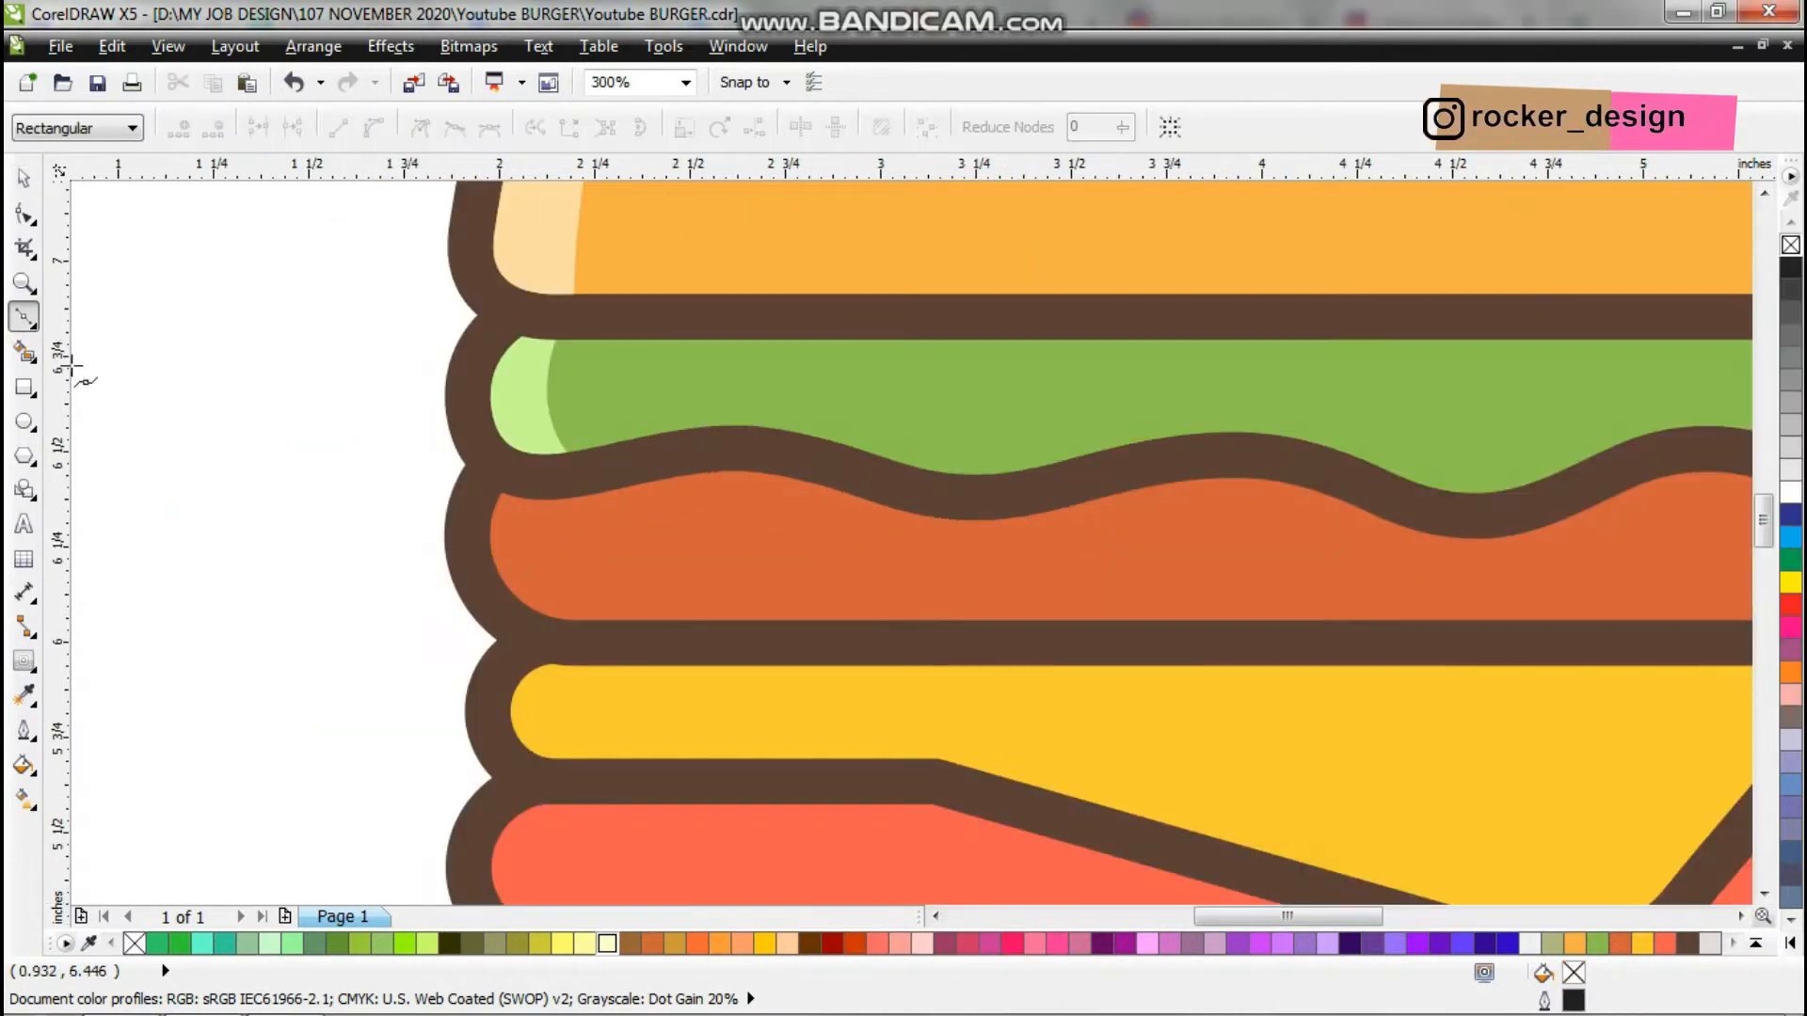
{"action": "left_click", "coordinate": [25, 387]}
{"action": "left_click_drag", "start_coordinate": [556, 526], "coordinate": [583, 546]}
{"action": "left_click_drag", "start_coordinate": [691, 573], "coordinate": [693, 573]}
{"action": "left_click", "coordinate": [24, 215]}
{"action": "left_click_drag", "start_coordinate": [556, 527], "coordinate": [587, 529]}
Remove the patty highlight's outline and fill it with the light orange-brown #DE937A.
{"action": "left_click", "coordinate": [25, 696]}
{"action": "left_click", "coordinate": [860, 566]}
{"action": "left_click", "coordinate": [691, 554]}
{"action": "key", "text": "space"}
{"action": "double_click", "coordinate": [1572, 973]}
{"action": "left_click", "coordinate": [1291, 275]}
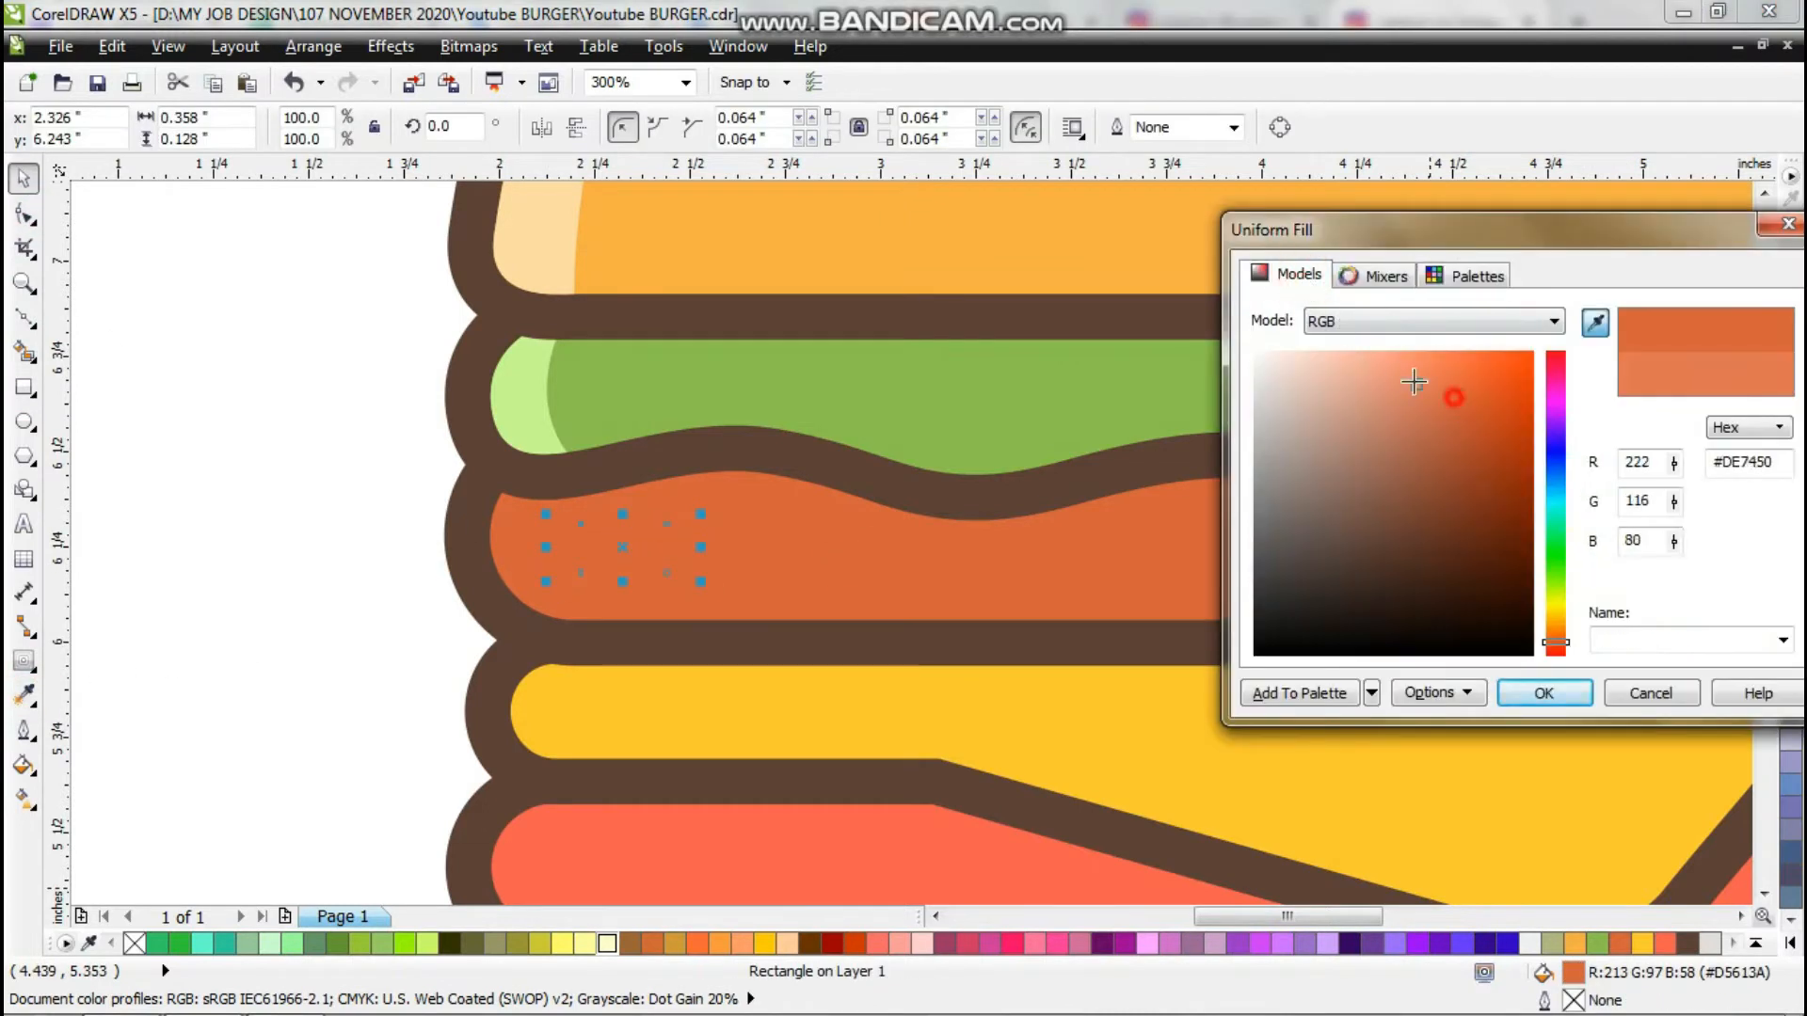
{"action": "left_click_drag", "start_coordinate": [1395, 390], "coordinate": [1380, 391]}
{"action": "left_click", "coordinate": [1543, 693]}
Enlarge the patty highlight, convert it to curves and shorten it by moving its right-end nodes inward.
{"action": "scroll", "coordinate": [590, 562], "scroll_direction": "up", "scroll_amount": 1}
{"action": "left_click_drag", "start_coordinate": [802, 585], "coordinate": [921, 651]}
{"action": "key", "text": "ctrl+q"}
{"action": "left_click", "coordinate": [24, 215]}
{"action": "left_click_drag", "start_coordinate": [805, 419], "coordinate": [999, 699]}
{"action": "key", "text": "space"}
{"action": "left_click_drag", "start_coordinate": [696, 565], "coordinate": [692, 550]}
{"action": "key", "text": "space"}
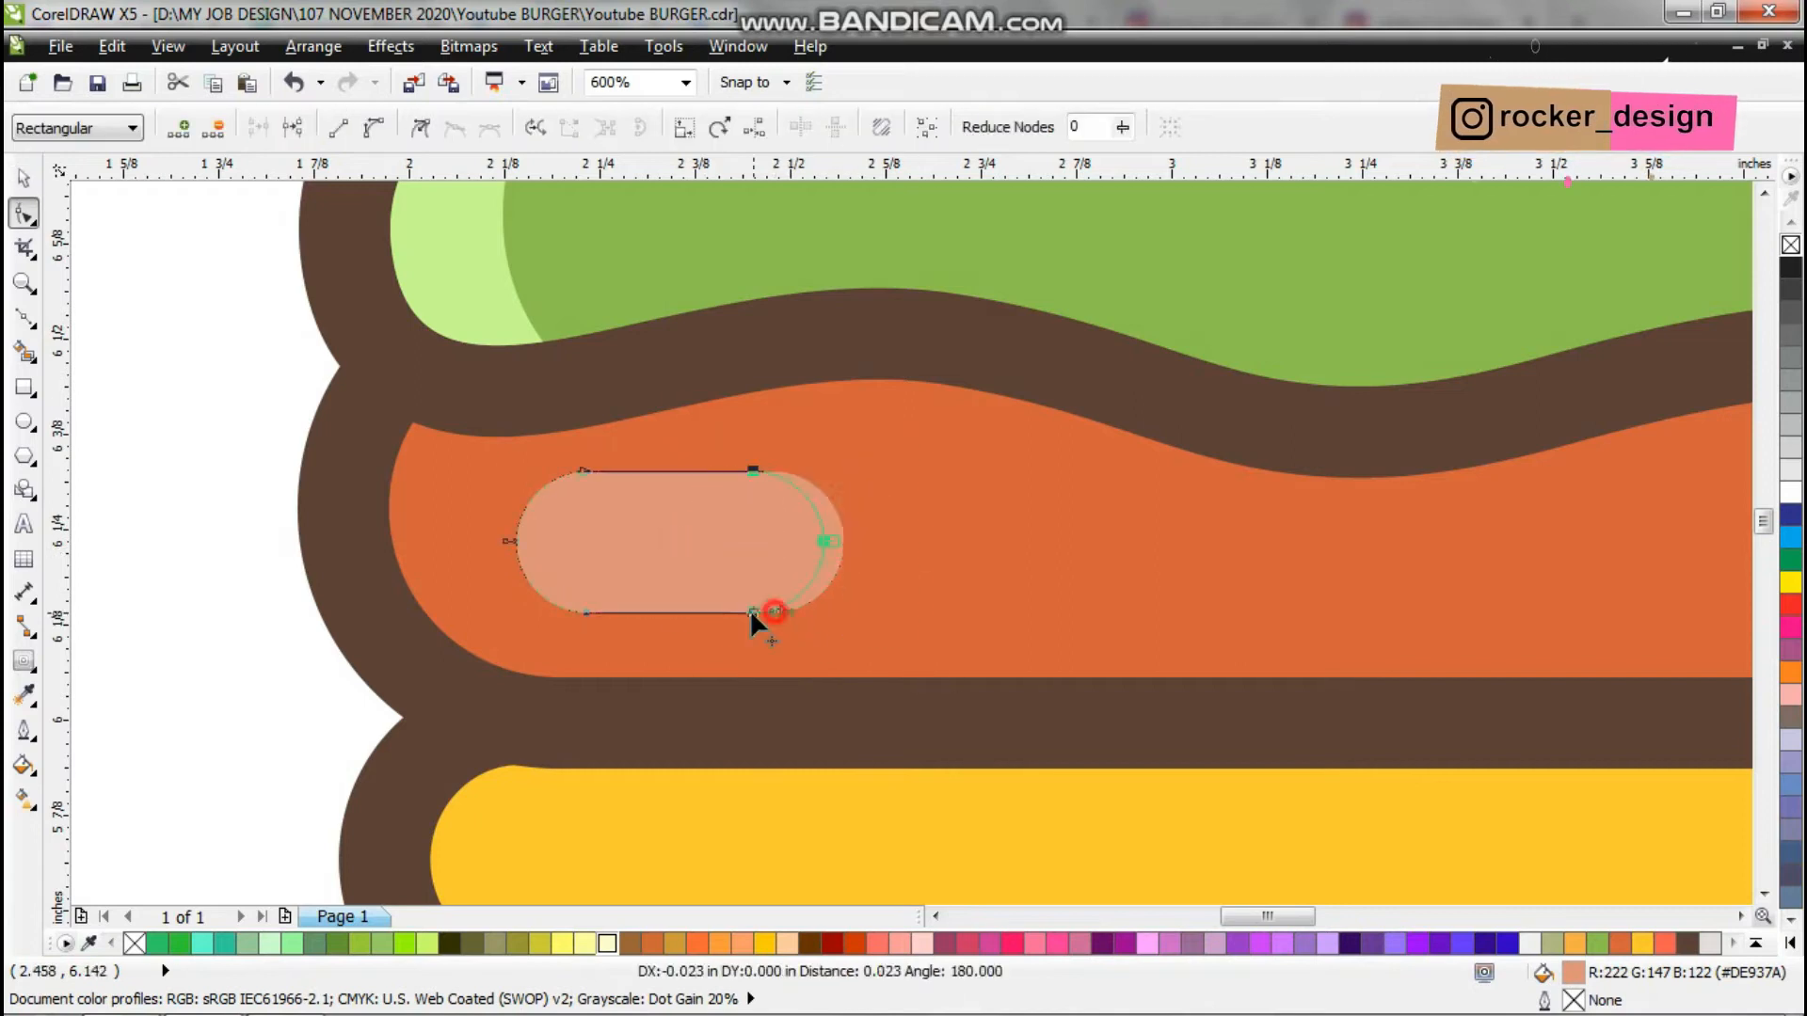
{"action": "left_click_drag", "start_coordinate": [780, 612], "coordinate": [723, 611]}
Copy the patty highlight to its right and shorten the copy to about 0.25 in wide.
{"action": "key", "text": "space"}
{"action": "left_click_drag", "start_coordinate": [672, 547], "coordinate": [1018, 548]}
{"action": "right_click", "coordinate": [1018, 548]}
{"action": "key", "text": "space"}
{"action": "scroll", "coordinate": [960, 585], "scroll_direction": "down", "scroll_amount": 4}
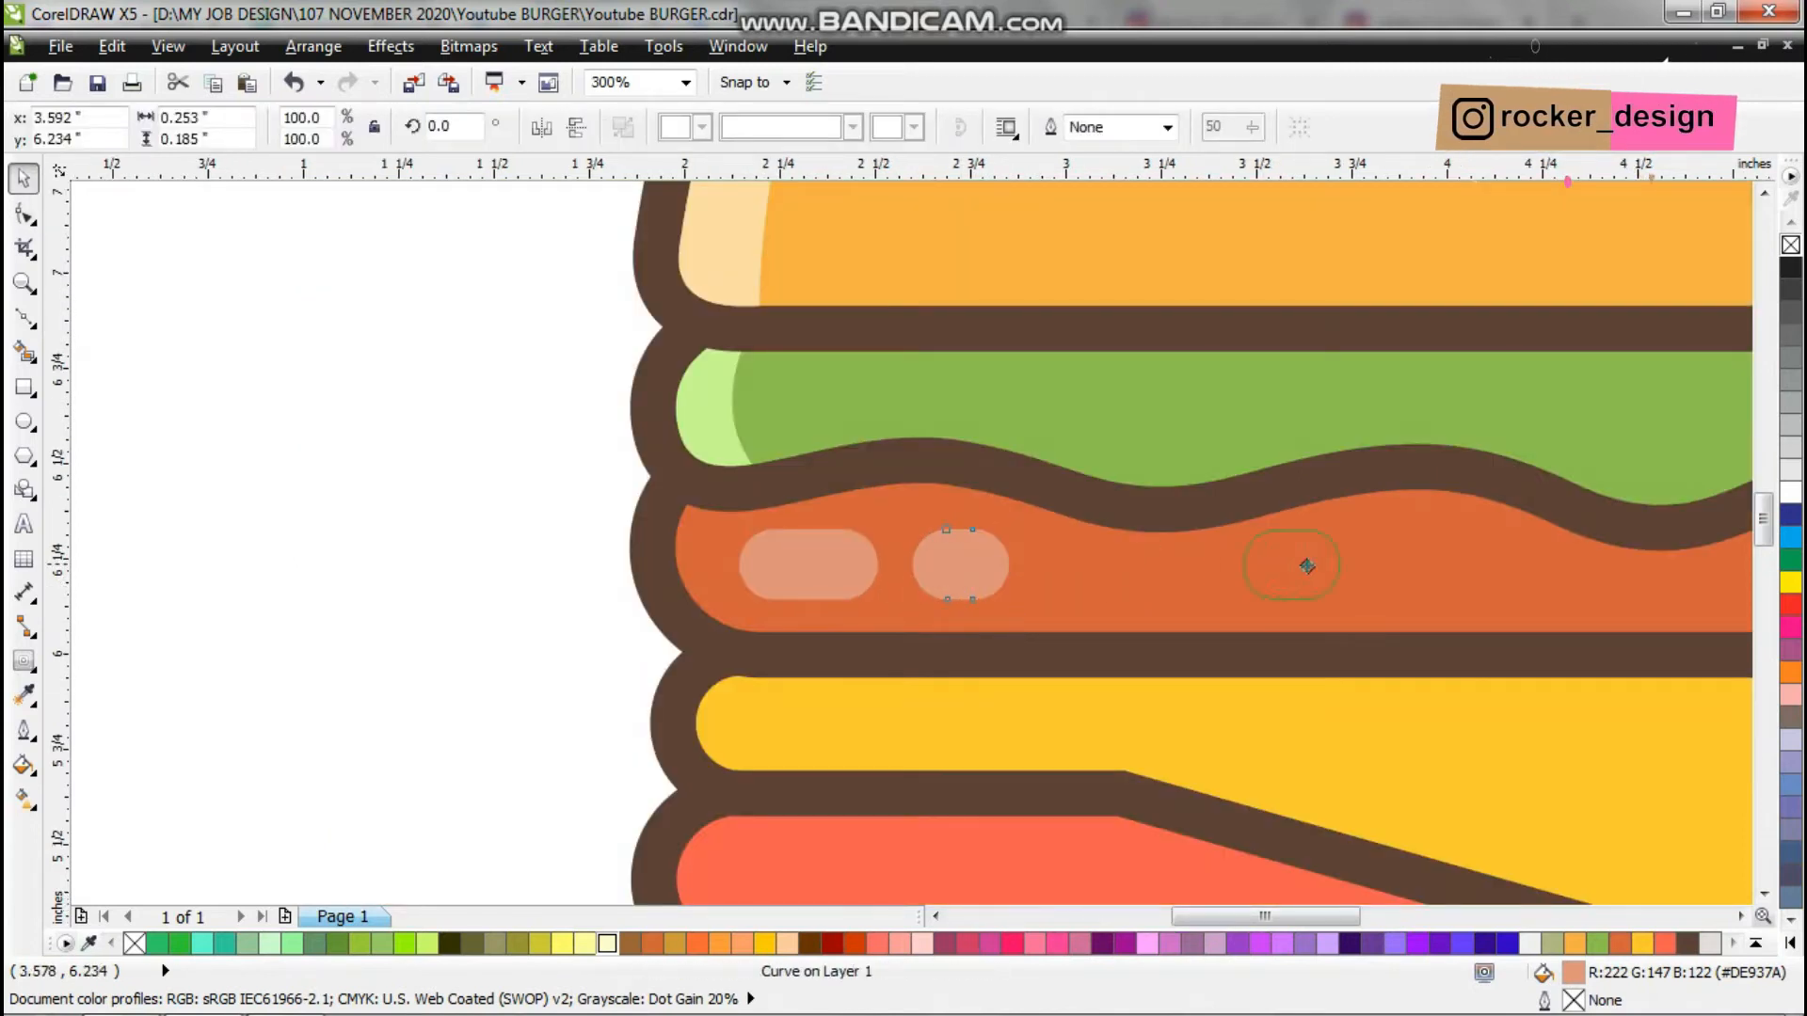
Place a third highlight near the middle of the patty and widen it by moving its end nodes outward.
{"action": "scroll", "coordinate": [847, 659], "scroll_direction": "up", "scroll_amount": 4}
{"action": "left_click_drag", "start_coordinate": [855, 655], "coordinate": [1066, 744]}
{"action": "key", "text": "space"}
{"action": "scroll", "coordinate": [960, 631], "scroll_direction": "down", "scroll_amount": 4}
{"action": "key", "text": "Escape"}
Draw a closed shadow shape with a curved inner edge around the right end of the cheese layer.
{"action": "scroll", "coordinate": [939, 636], "scroll_direction": "up", "scroll_amount": 2}
{"action": "left_click", "coordinate": [23, 319]}
{"action": "left_click", "coordinate": [1156, 598]}
{"action": "scroll", "coordinate": [1194, 656], "scroll_direction": "up", "scroll_amount": 1}
{"action": "left_click_drag", "start_coordinate": [1118, 540], "coordinate": [1004, 675]}
Intersect the shadow shape with the cheese layer, then delete the drawn shape.
{"action": "key", "text": "space"}
{"action": "left_click", "coordinate": [941, 583], "text": "shift"}
{"action": "left_click", "coordinate": [852, 128]}
{"action": "key", "text": "Delete"}
Fill the shadow piece at the cheese's right end with a darker yellow.
{"action": "double_click", "coordinate": [1642, 944]}
{"action": "left_click", "coordinate": [1021, 806]}
{"action": "double_click", "coordinate": [1572, 974]}
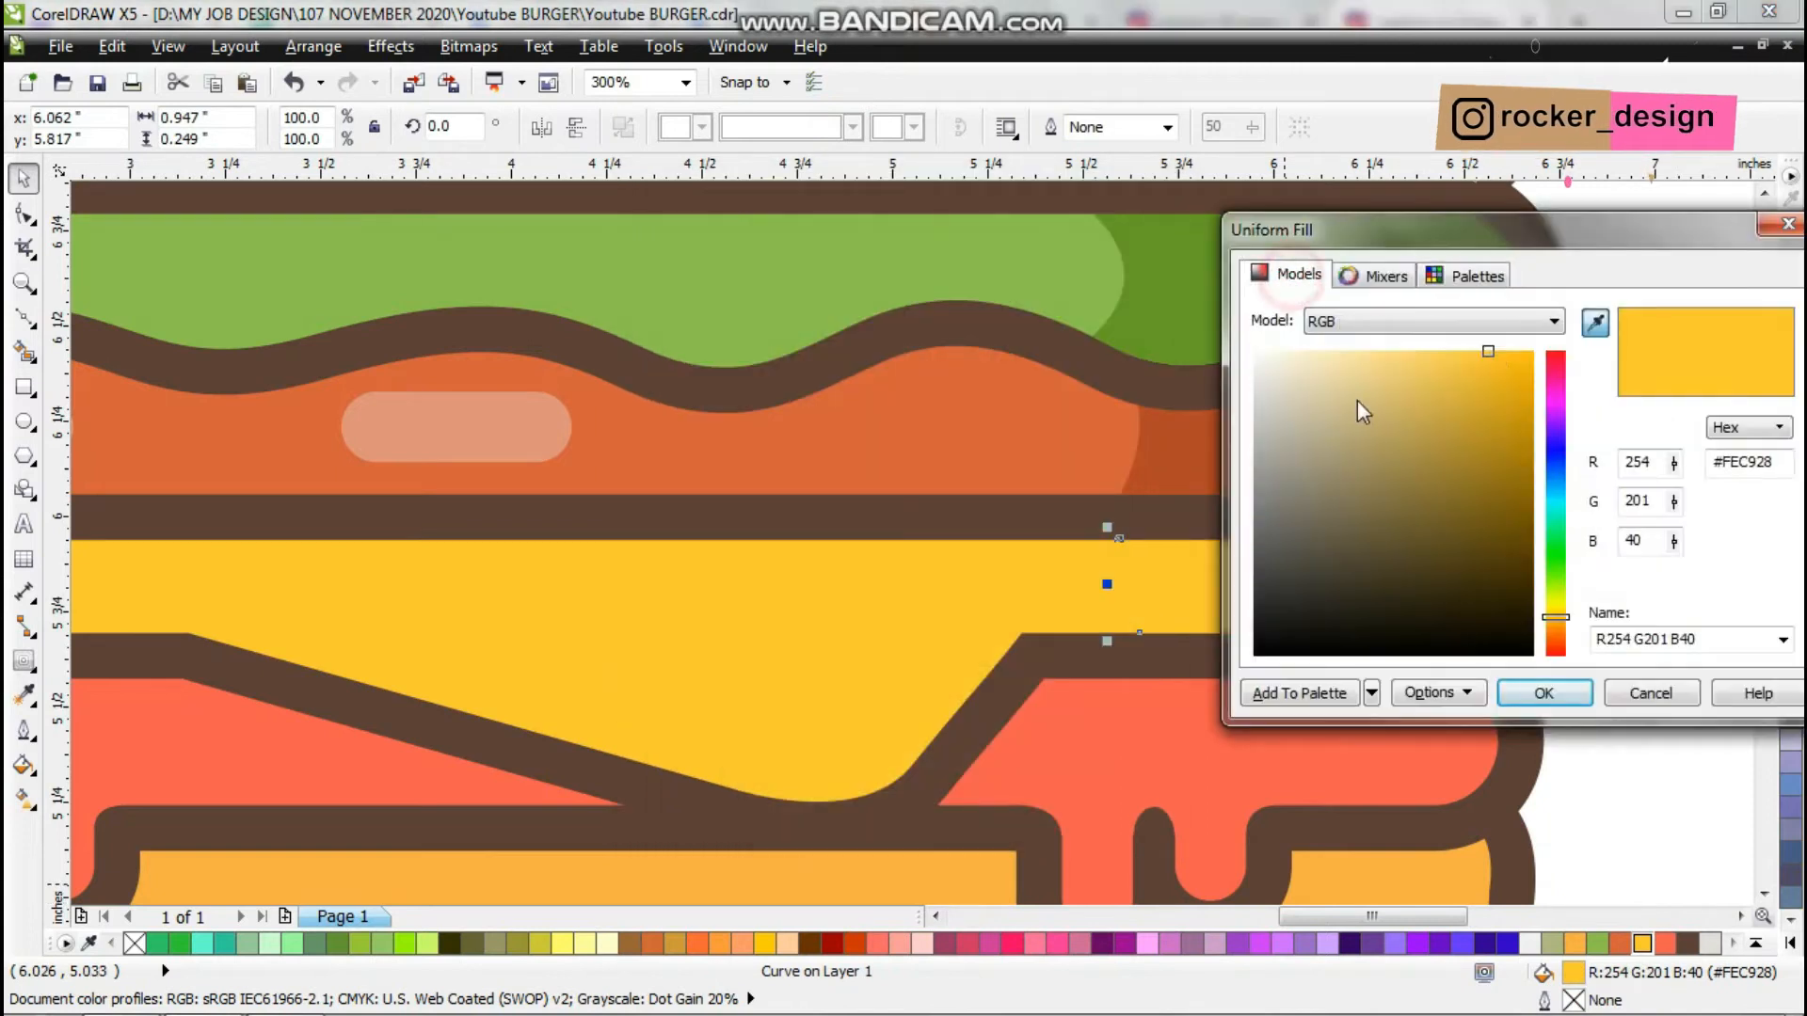
{"action": "left_click", "coordinate": [1544, 694]}
{"action": "scroll", "coordinate": [1468, 564], "scroll_direction": "down", "scroll_amount": 2}
{"action": "left_click", "coordinate": [1530, 587]}
Draw a thin horizontal rectangle about 2.87 by 0.04 in along the upper edge of the cheese layer.
{"action": "scroll", "coordinate": [1528, 585], "scroll_direction": "up", "scroll_amount": 1}
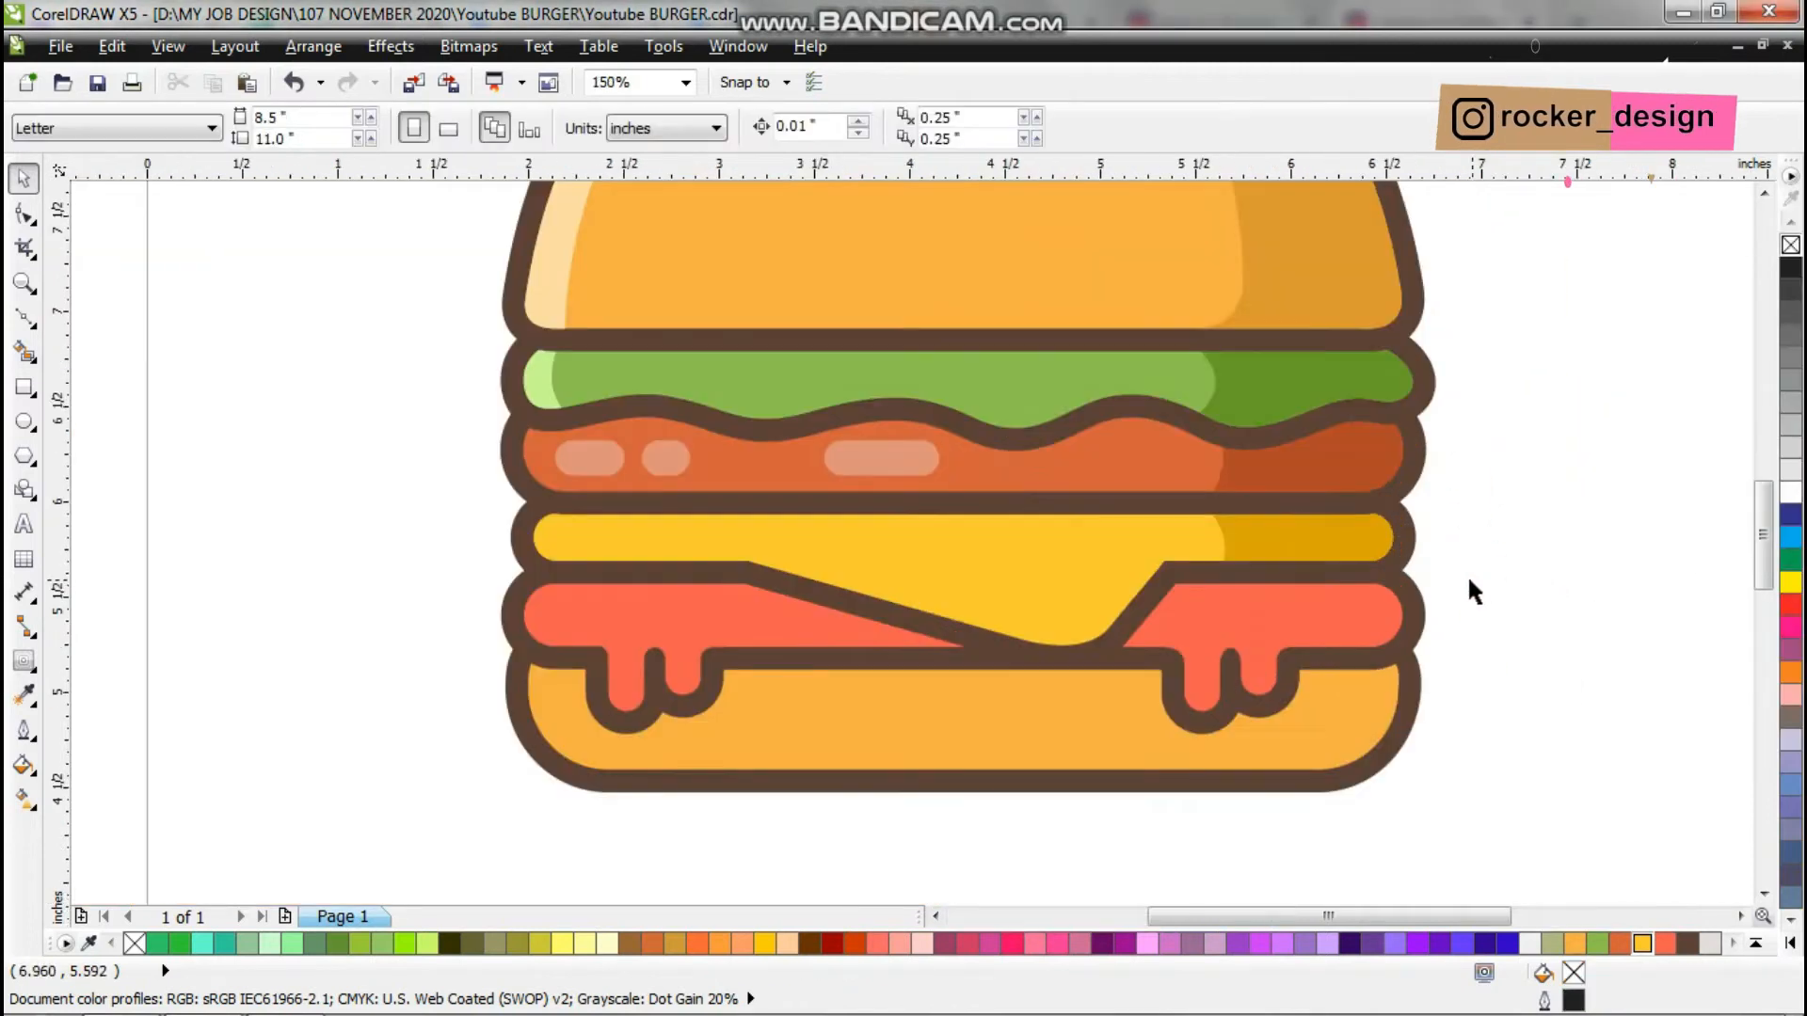
{"action": "left_click", "coordinate": [25, 390]}
{"action": "scroll", "coordinate": [478, 489], "scroll_direction": "up", "scroll_amount": 1}
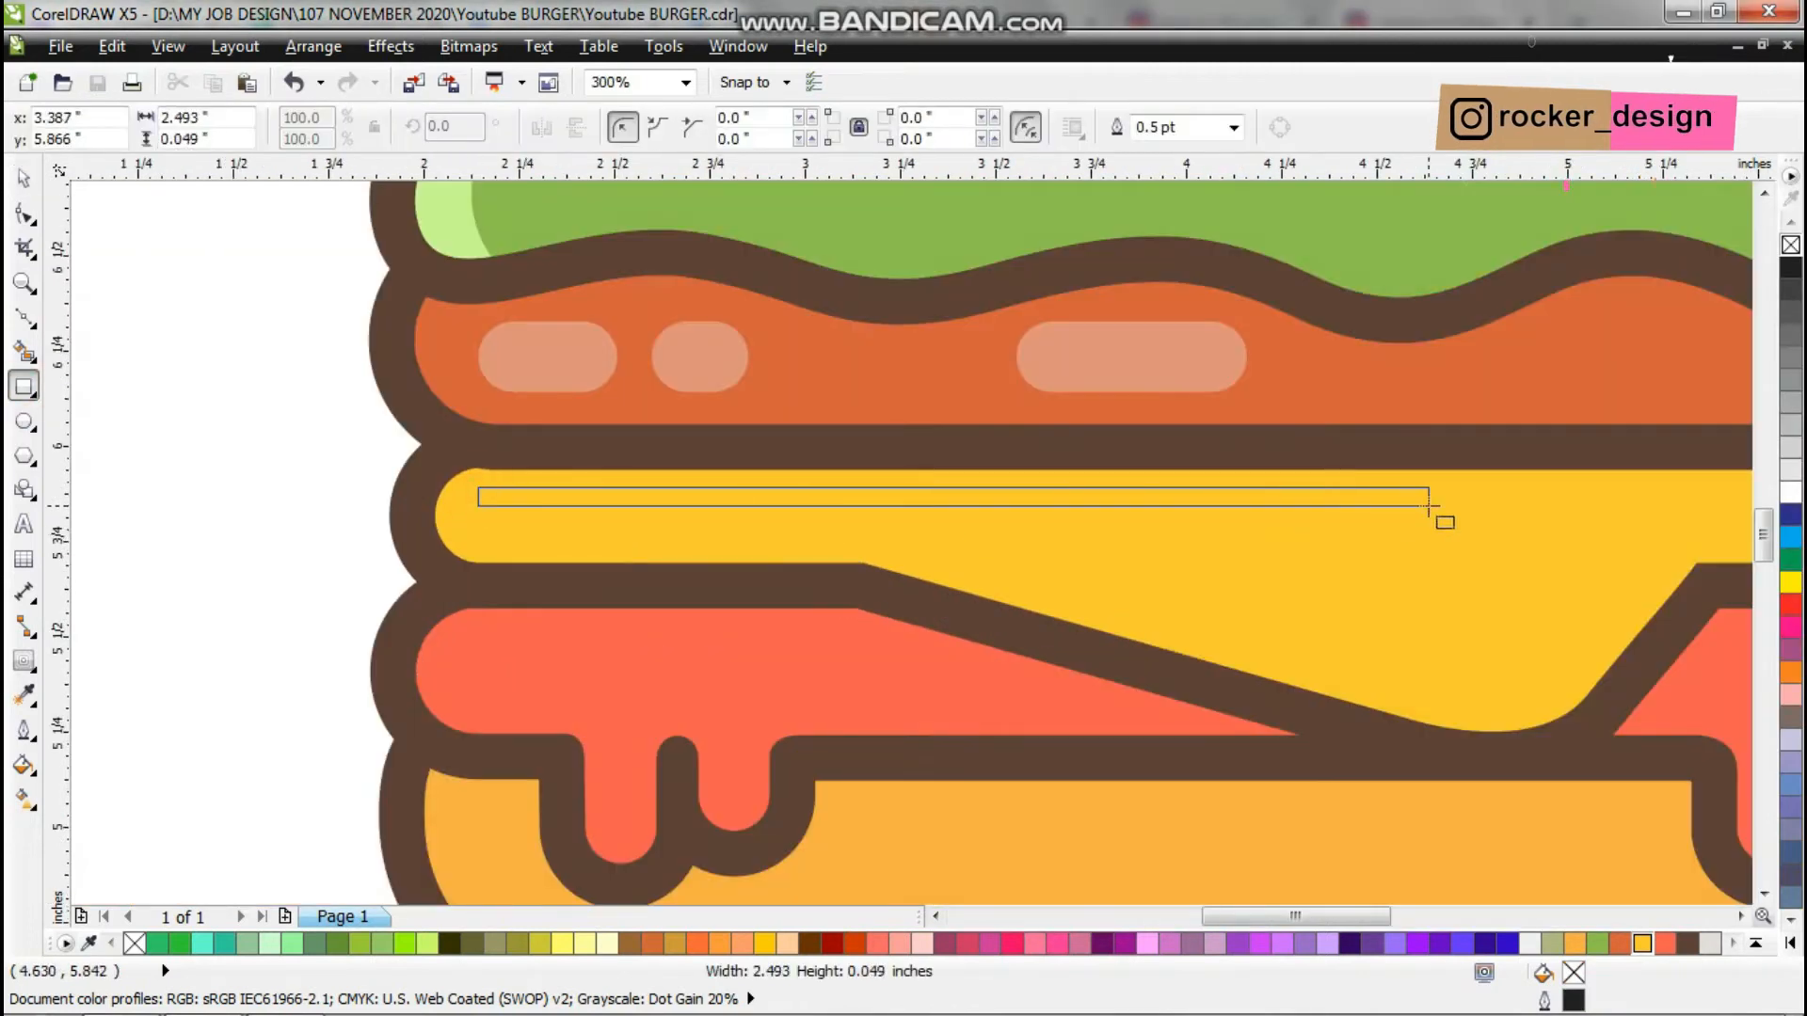
{"action": "left_click", "coordinate": [24, 179]}
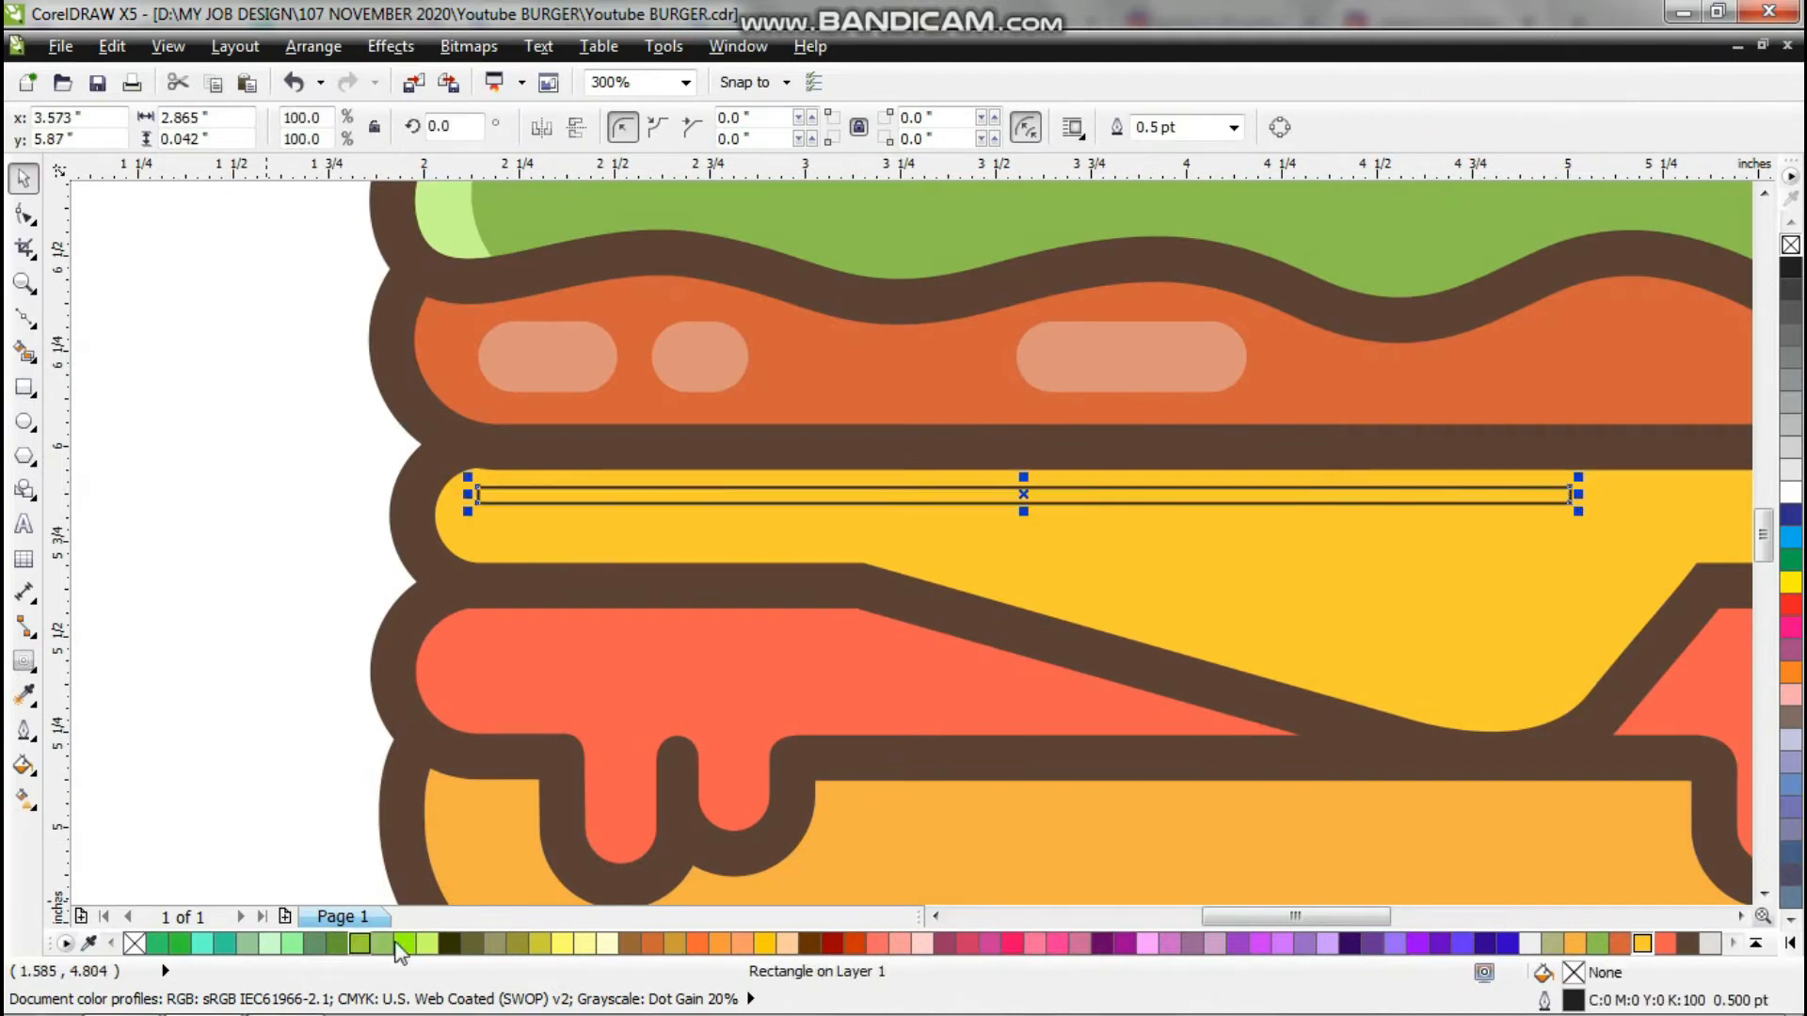
Fill the thin rectangle on the cheese with pale yellow, remove its outline and round its ends fully.
{"action": "left_click", "coordinate": [607, 944]}
{"action": "right_click", "coordinate": [135, 944]}
{"action": "left_click", "coordinate": [24, 219]}
{"action": "scroll", "coordinate": [460, 478], "scroll_direction": "up", "scroll_amount": 1}
{"action": "left_click_drag", "start_coordinate": [495, 496], "coordinate": [536, 498]}
{"action": "left_click", "coordinate": [24, 179]}
{"action": "left_click", "coordinate": [193, 511]}
{"action": "scroll", "coordinate": [747, 499], "scroll_direction": "down", "scroll_amount": 1}
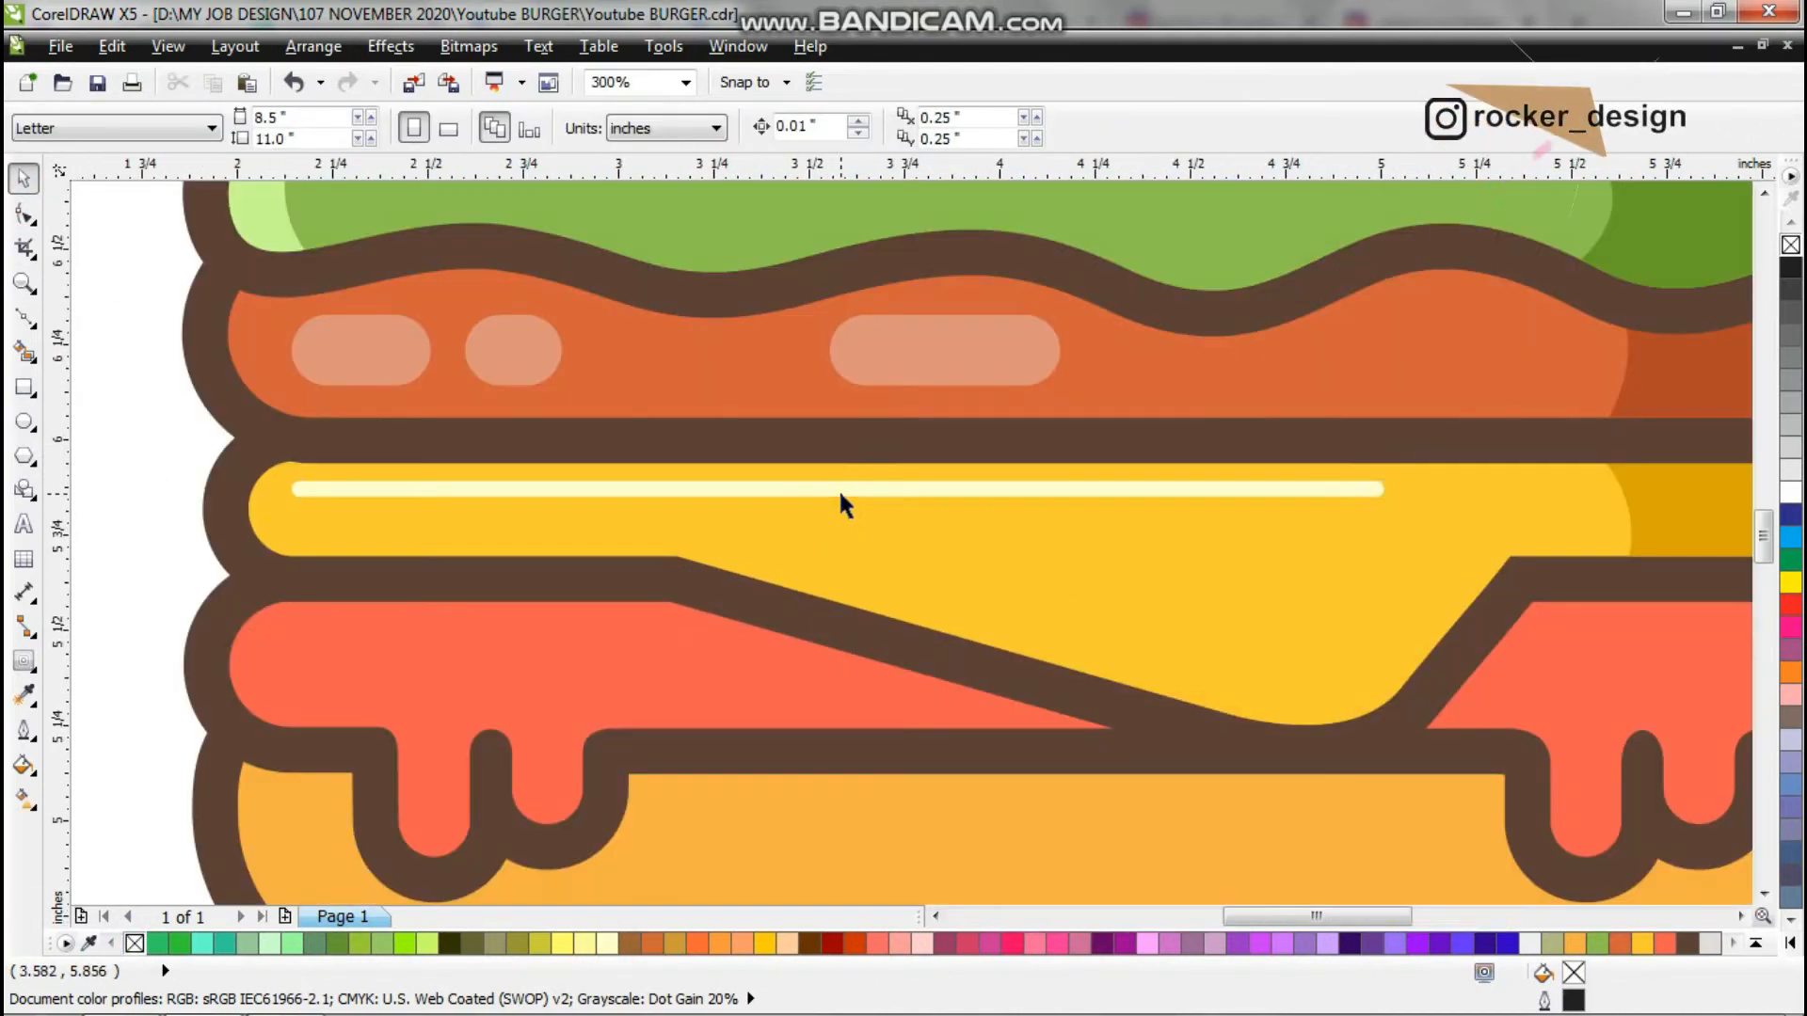
Shorten the cheese highlight bar and scale it up to about 2.63 by 0.08 in.
{"action": "double_click", "coordinate": [1020, 491]}
{"action": "left_click_drag", "start_coordinate": [1219, 387], "coordinate": [851, 501]}
{"action": "key", "text": "space"}
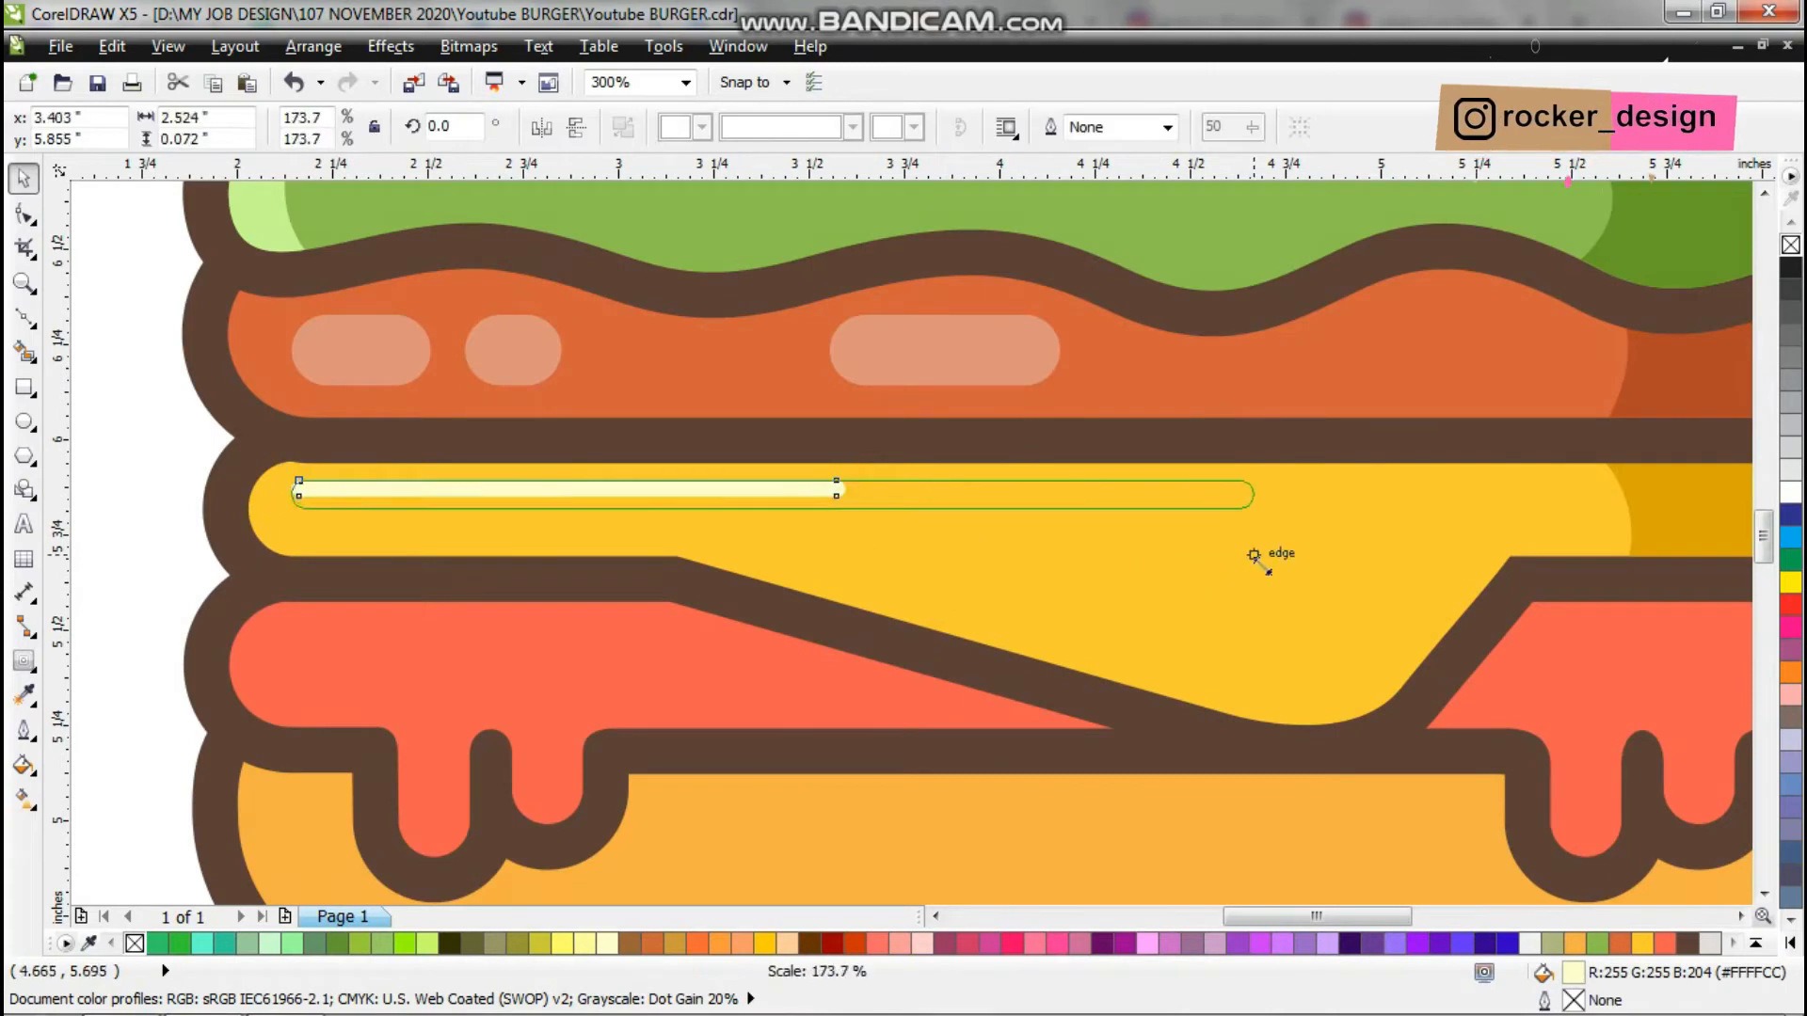
{"action": "left_click_drag", "start_coordinate": [1253, 555], "coordinate": [1295, 557]}
{"action": "scroll", "coordinate": [1078, 518], "scroll_direction": "down", "scroll_amount": 2}
{"action": "left_click", "coordinate": [743, 556]}
Duplicate the highlight bar lower on the cheese and rotate the copy to about 345°, parallel to the sloping edge.
{"action": "scroll", "coordinate": [1178, 556], "scroll_direction": "up", "scroll_amount": 2}
{"action": "scroll", "coordinate": [702, 379], "scroll_direction": "down", "scroll_amount": 1}
{"action": "left_click_drag", "start_coordinate": [678, 376], "coordinate": [886, 402]}
{"action": "right_click", "coordinate": [886, 403]}
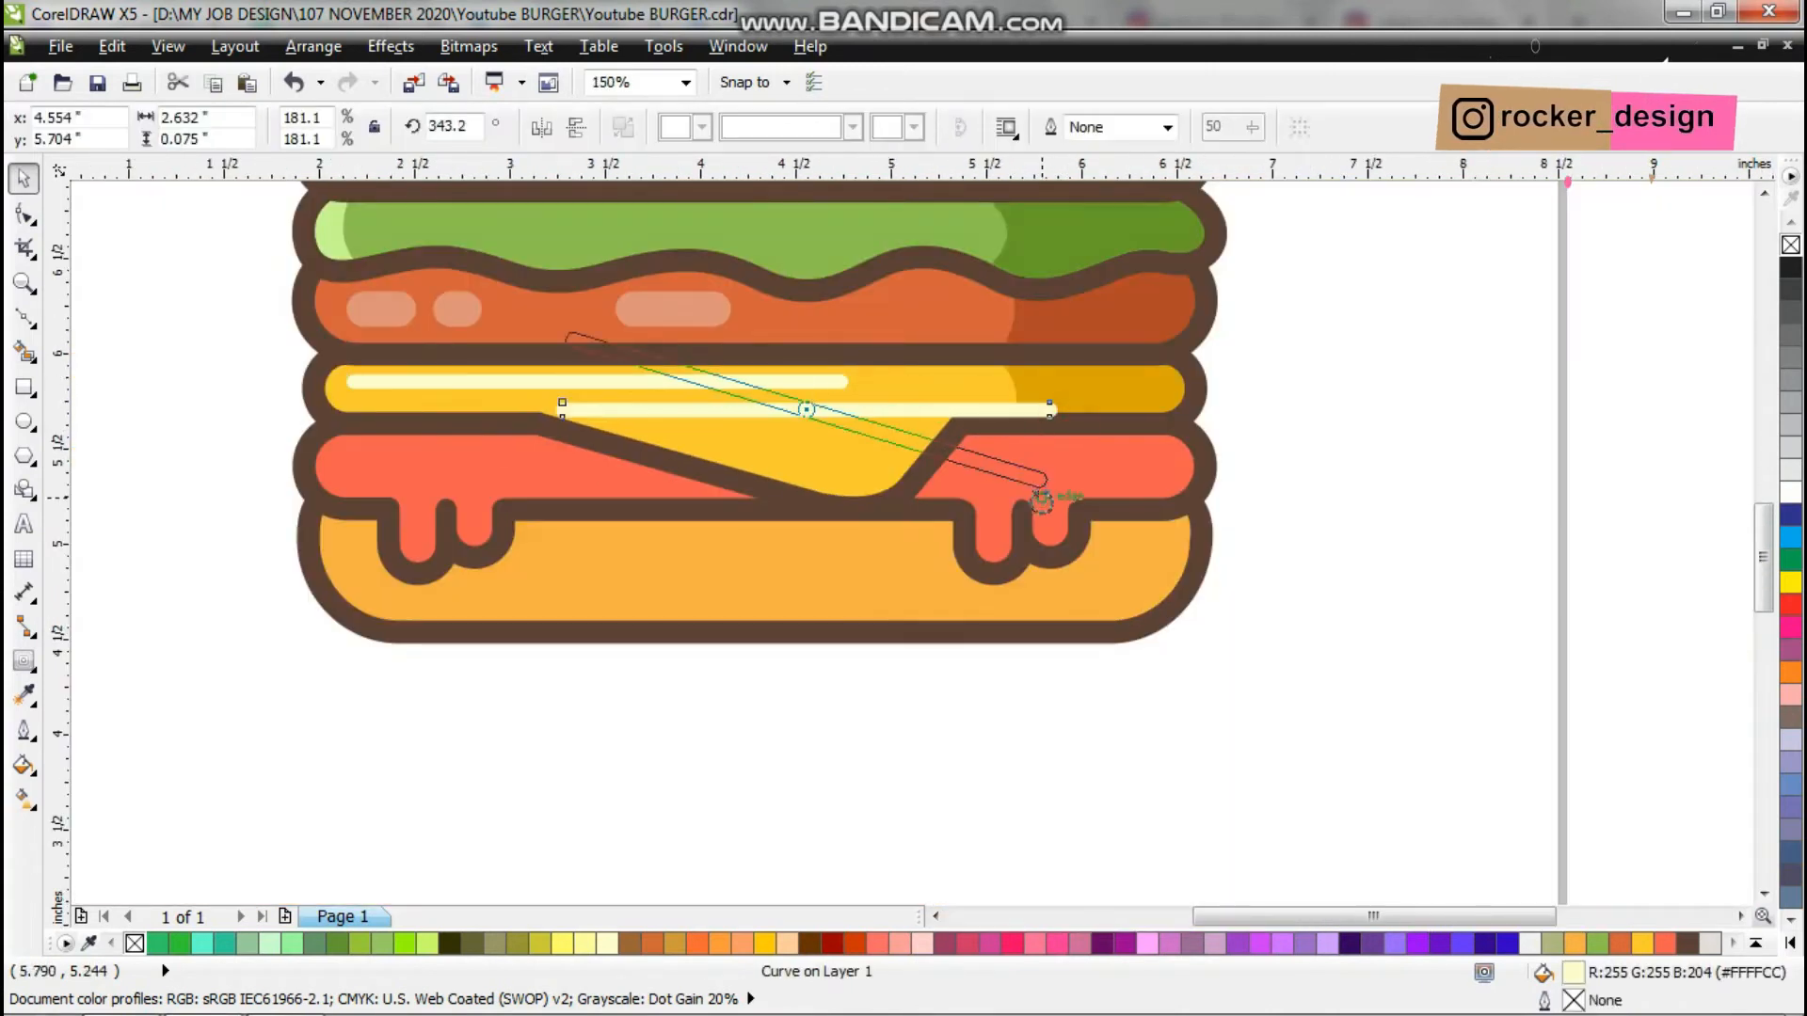
{"action": "left_click_drag", "start_coordinate": [1041, 499], "coordinate": [1042, 499]}
Shorten the slanted highlight bar so that it stays inside the cheese's drooping corner.
{"action": "scroll", "coordinate": [1021, 470], "scroll_direction": "up", "scroll_amount": 1}
{"action": "double_click", "coordinate": [1027, 521]}
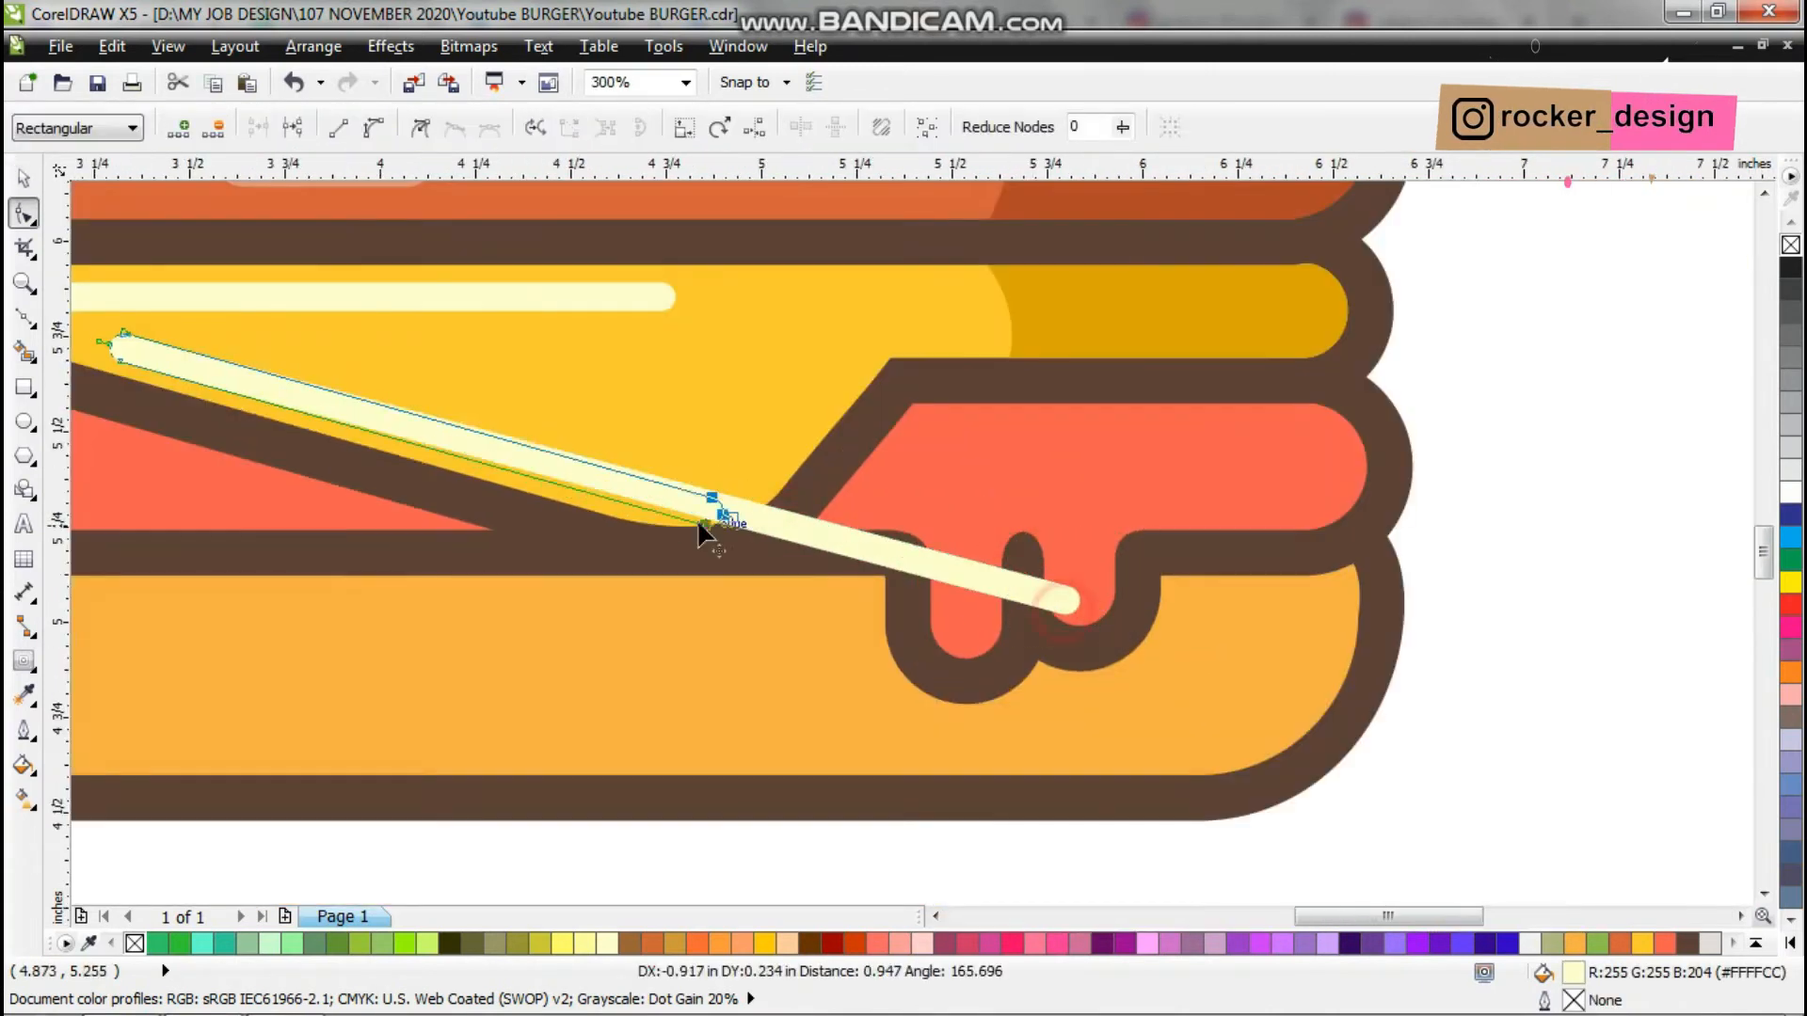
{"action": "left_click_drag", "start_coordinate": [548, 476], "coordinate": [549, 476]}
{"action": "key", "text": "space"}
Duplicate the slanted bar further down the slope and shorten the copy to a small dash about 0.24 in wide.
{"action": "left_click_drag", "start_coordinate": [417, 424], "coordinate": [1070, 641]}
{"action": "right_click", "coordinate": [887, 553]}
{"action": "double_click", "coordinate": [887, 552]}
{"action": "left_click_drag", "start_coordinate": [1018, 606], "coordinate": [905, 573]}
{"action": "left_click_drag", "start_coordinate": [651, 508], "coordinate": [651, 508]}
{"action": "key", "text": "space"}
{"action": "scroll", "coordinate": [608, 481], "scroll_direction": "up", "scroll_amount": 2}
{"action": "left_click_drag", "start_coordinate": [608, 484], "coordinate": [661, 500]}
{"action": "scroll", "coordinate": [866, 502], "scroll_direction": "down", "scroll_amount": 4}
{"action": "left_click", "coordinate": [1179, 568]}
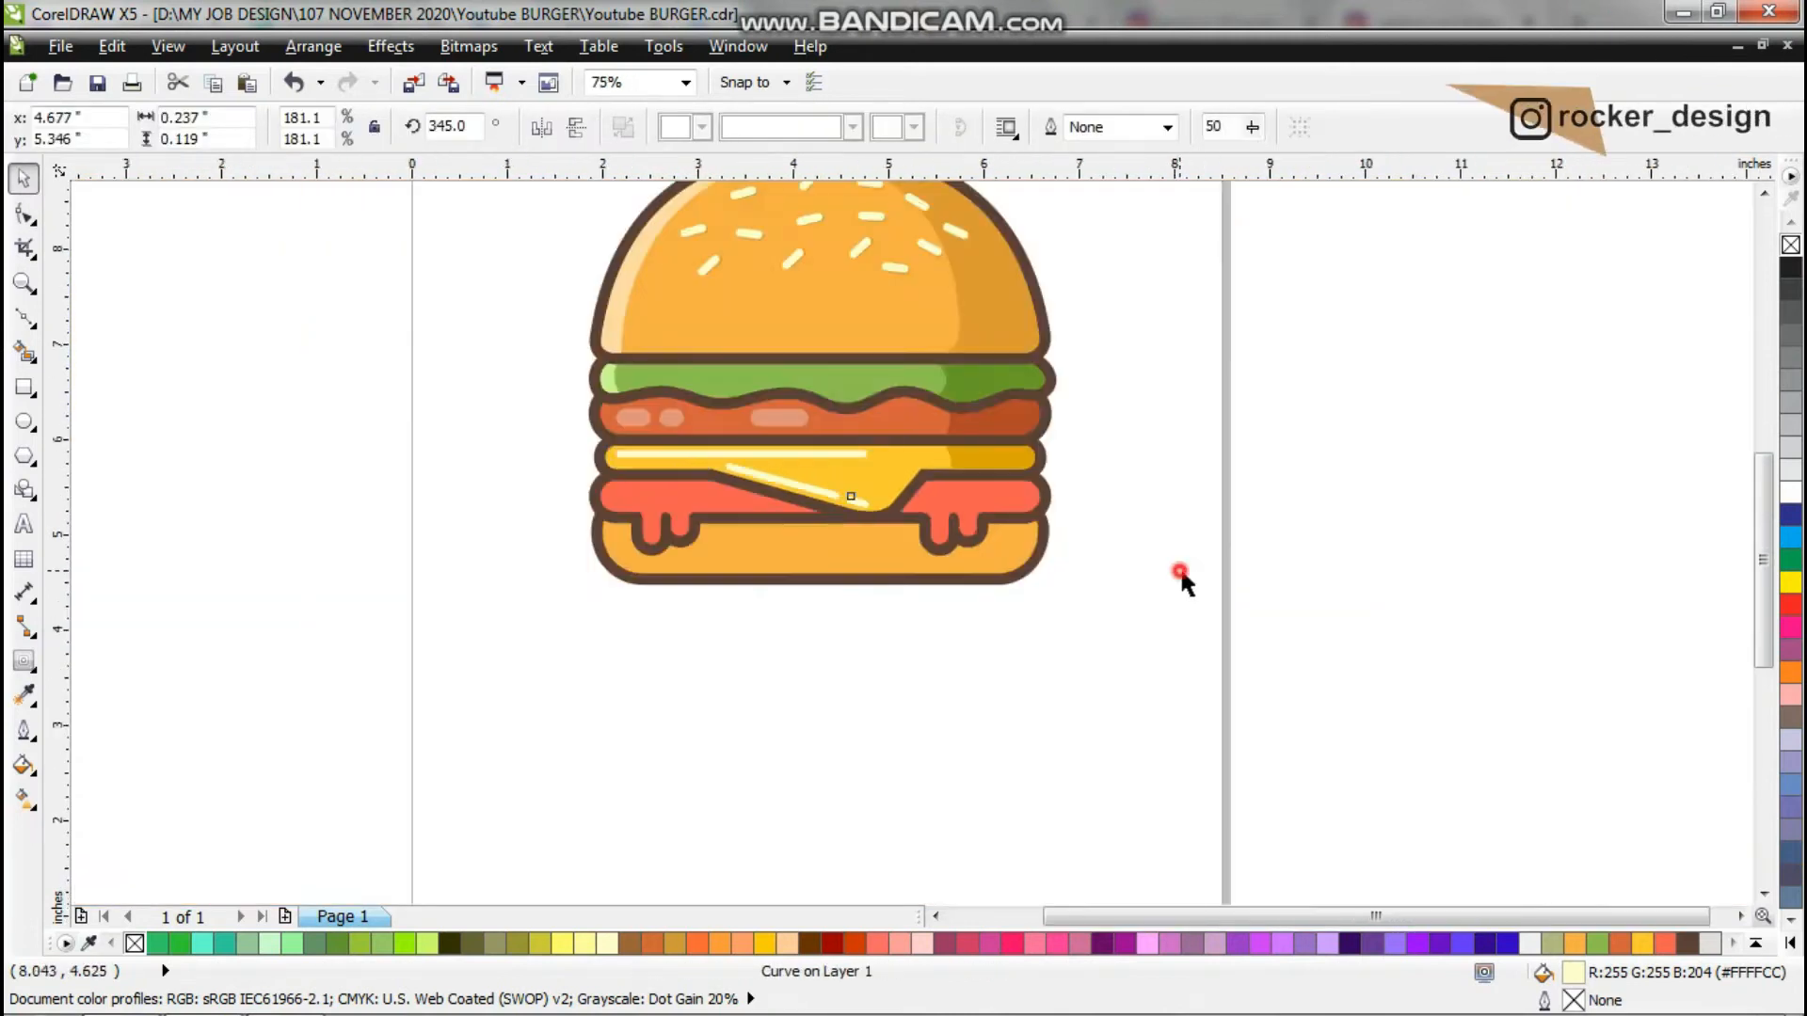
Shorten the horizontal highlight bar so that it covers only the left part of the cheese.
{"action": "scroll", "coordinate": [681, 441], "scroll_direction": "up", "scroll_amount": 2}
{"action": "double_click", "coordinate": [908, 524]}
{"action": "left_click_drag", "start_coordinate": [857, 527], "coordinate": [832, 527]}
{"action": "key", "text": "space"}
{"action": "left_click", "coordinate": [282, 557]}
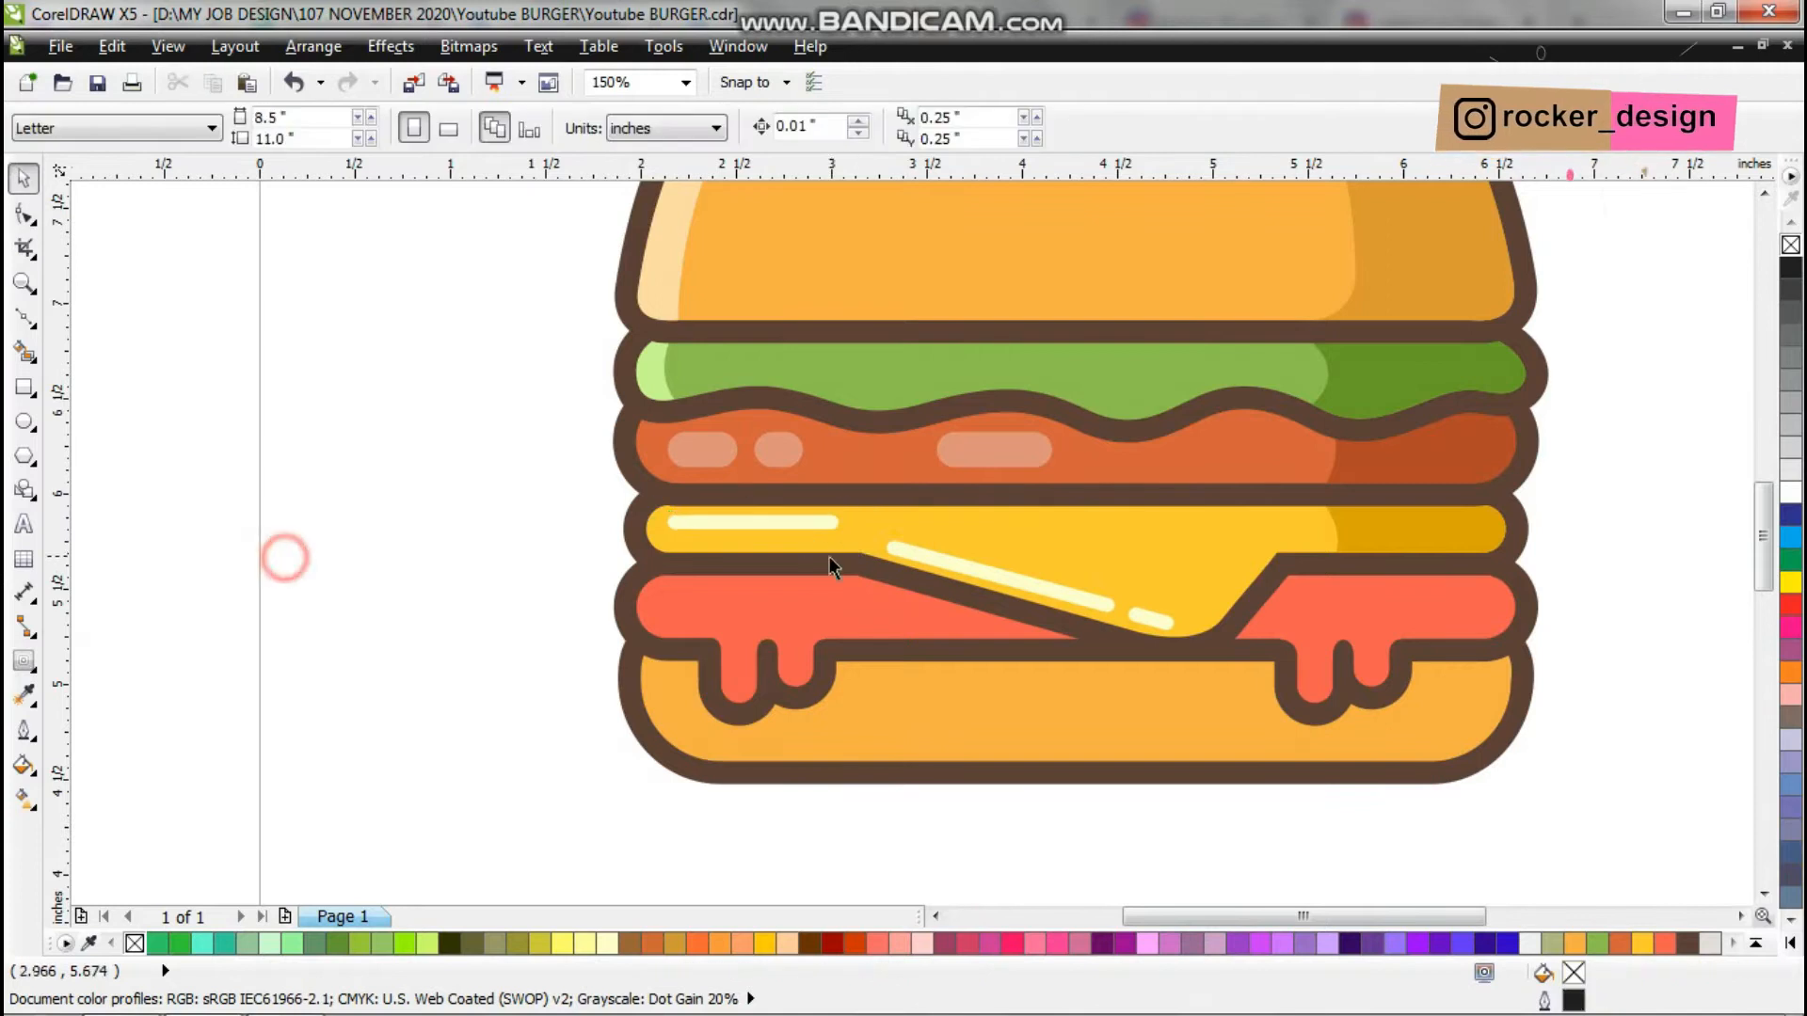
{"action": "scroll", "coordinate": [832, 564], "scroll_direction": "down", "scroll_amount": 1}
{"action": "scroll", "coordinate": [1332, 570], "scroll_direction": "down", "scroll_amount": 1}
{"action": "scroll", "coordinate": [1329, 578], "scroll_direction": "up", "scroll_amount": 1}
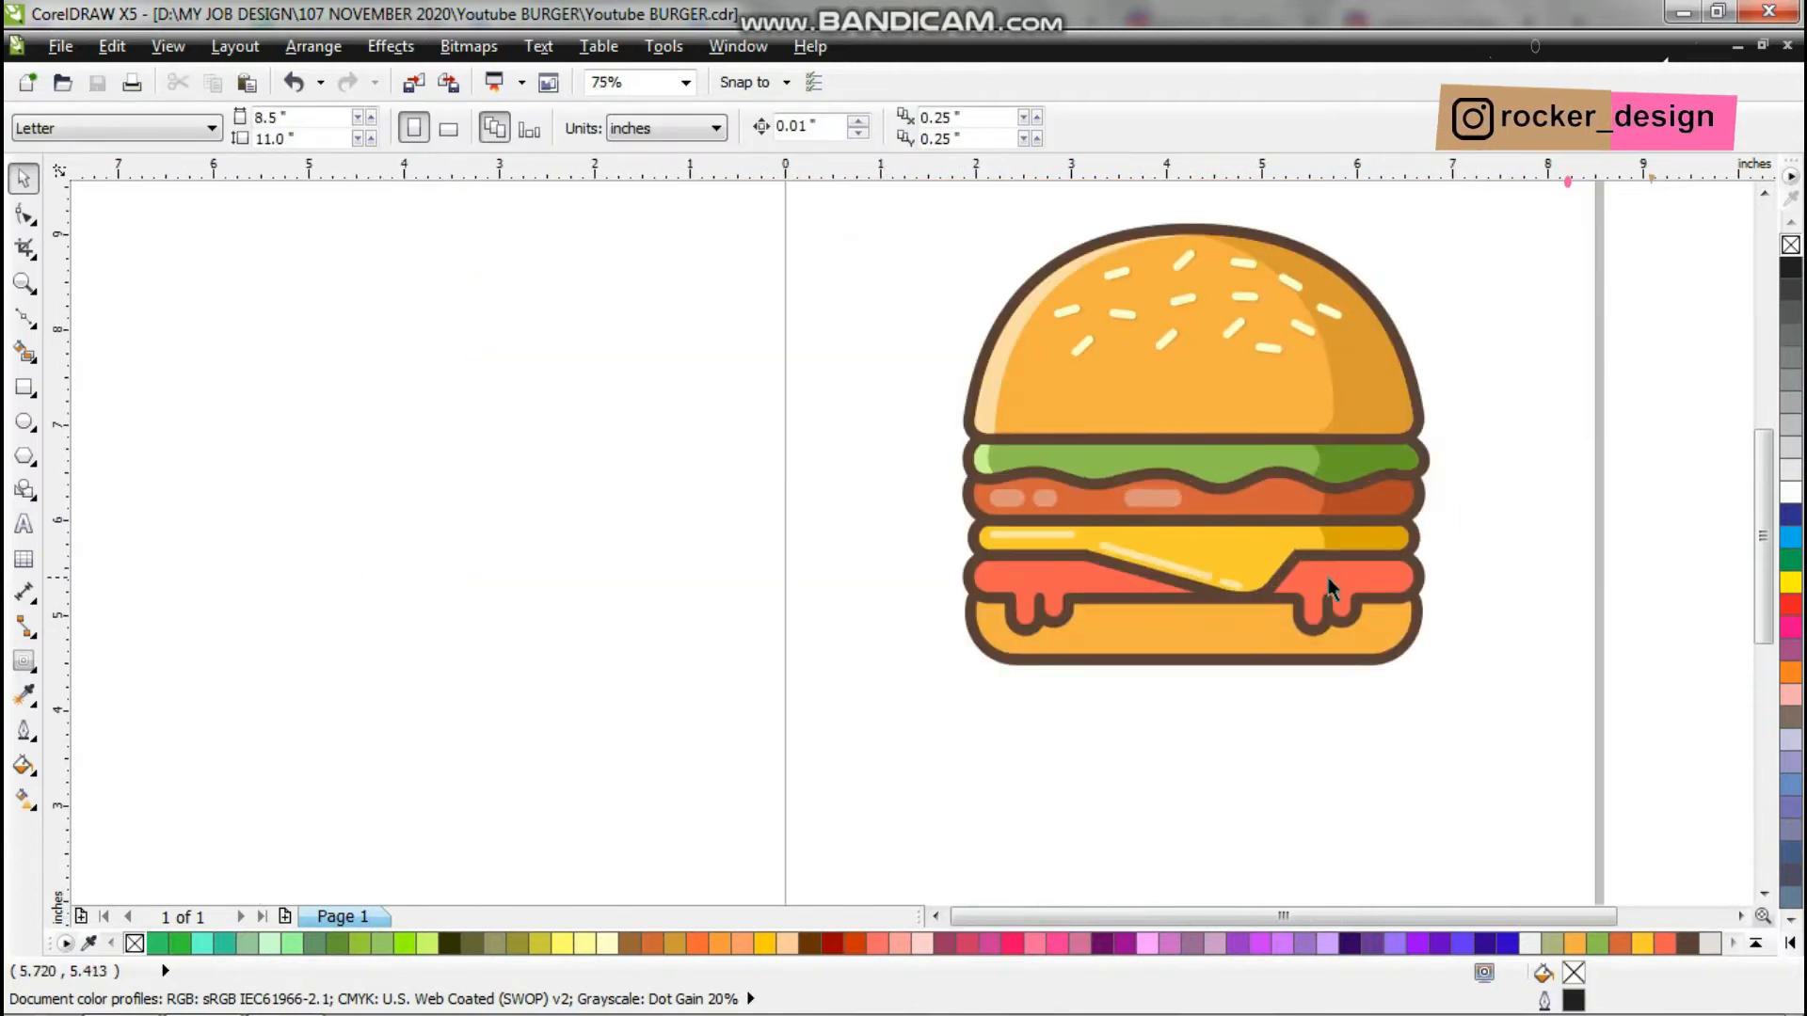
Draw a closed shadow shape from the start of the cheese slope around the right part of the sauce layer.
{"action": "left_click", "coordinate": [20, 392]}
{"action": "scroll", "coordinate": [1117, 575], "scroll_direction": "up", "scroll_amount": 2}
{"action": "left_click", "coordinate": [24, 320]}
{"action": "left_click", "coordinate": [983, 520]}
{"action": "scroll", "coordinate": [983, 520], "scroll_direction": "down", "scroll_amount": 2}
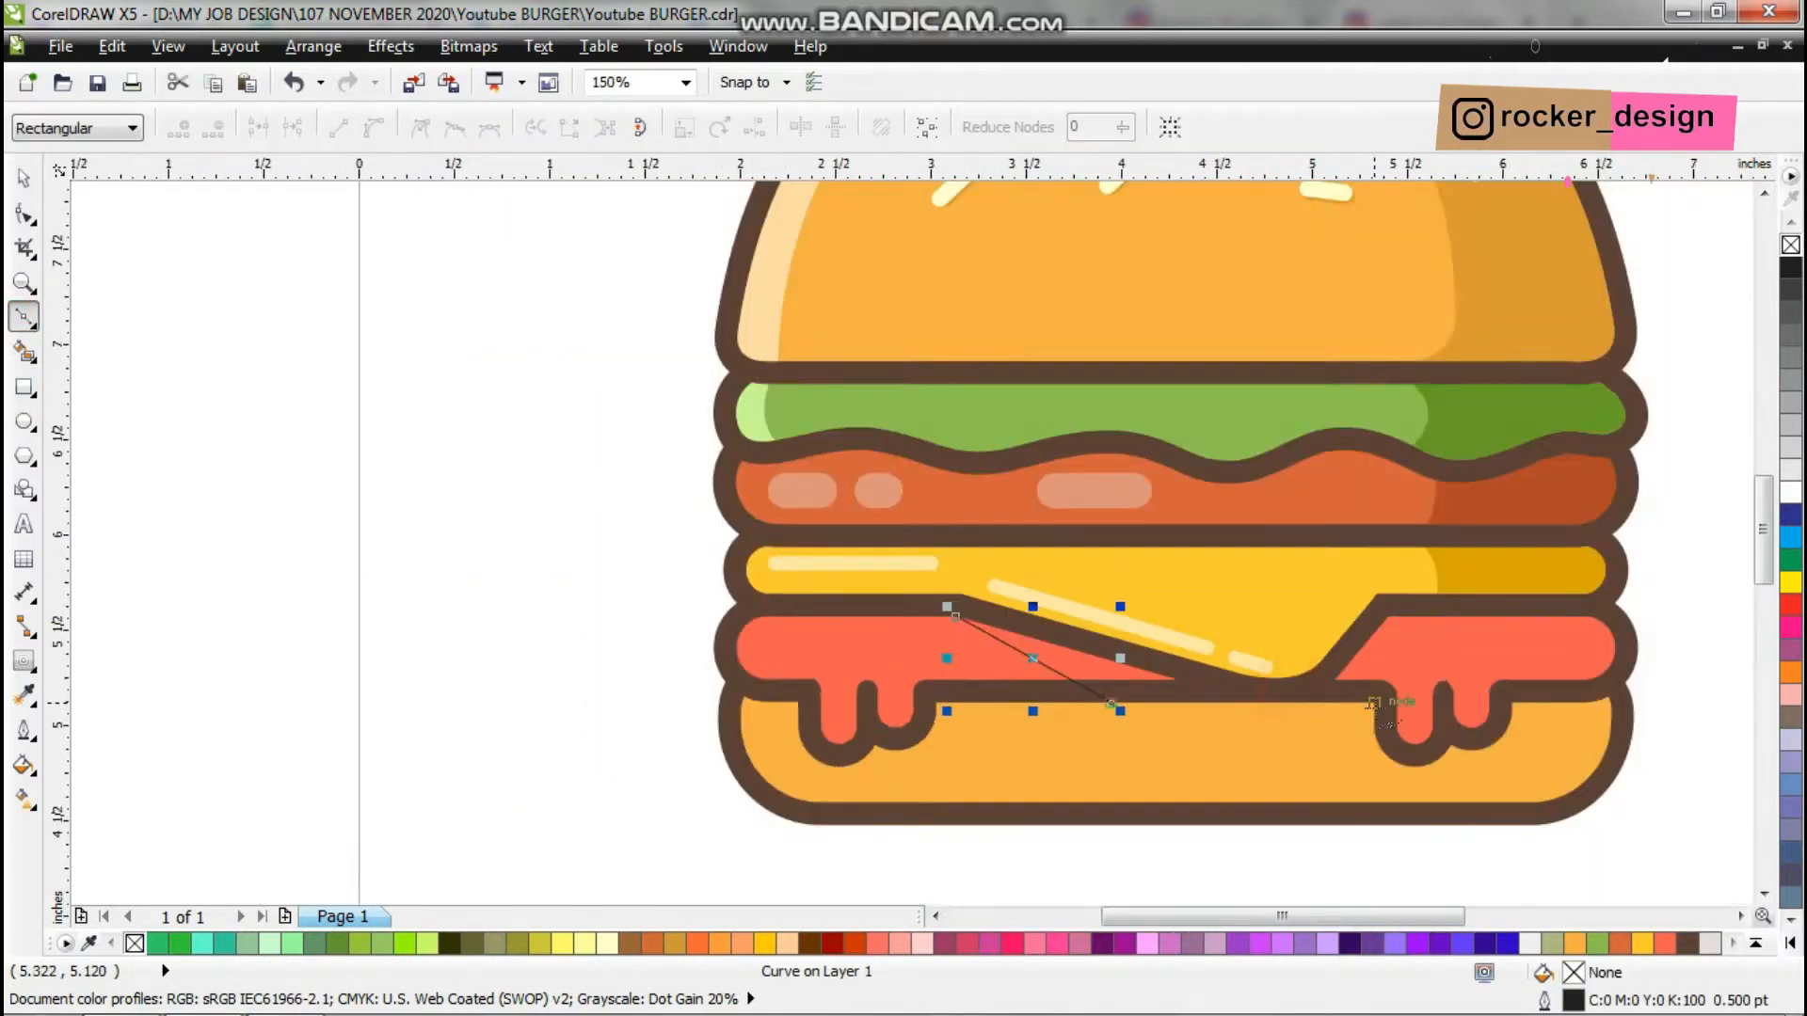
{"action": "scroll", "coordinate": [1274, 775], "scroll_direction": "up", "scroll_amount": 3}
{"action": "scroll", "coordinate": [1317, 762], "scroll_direction": "down", "scroll_amount": 1}
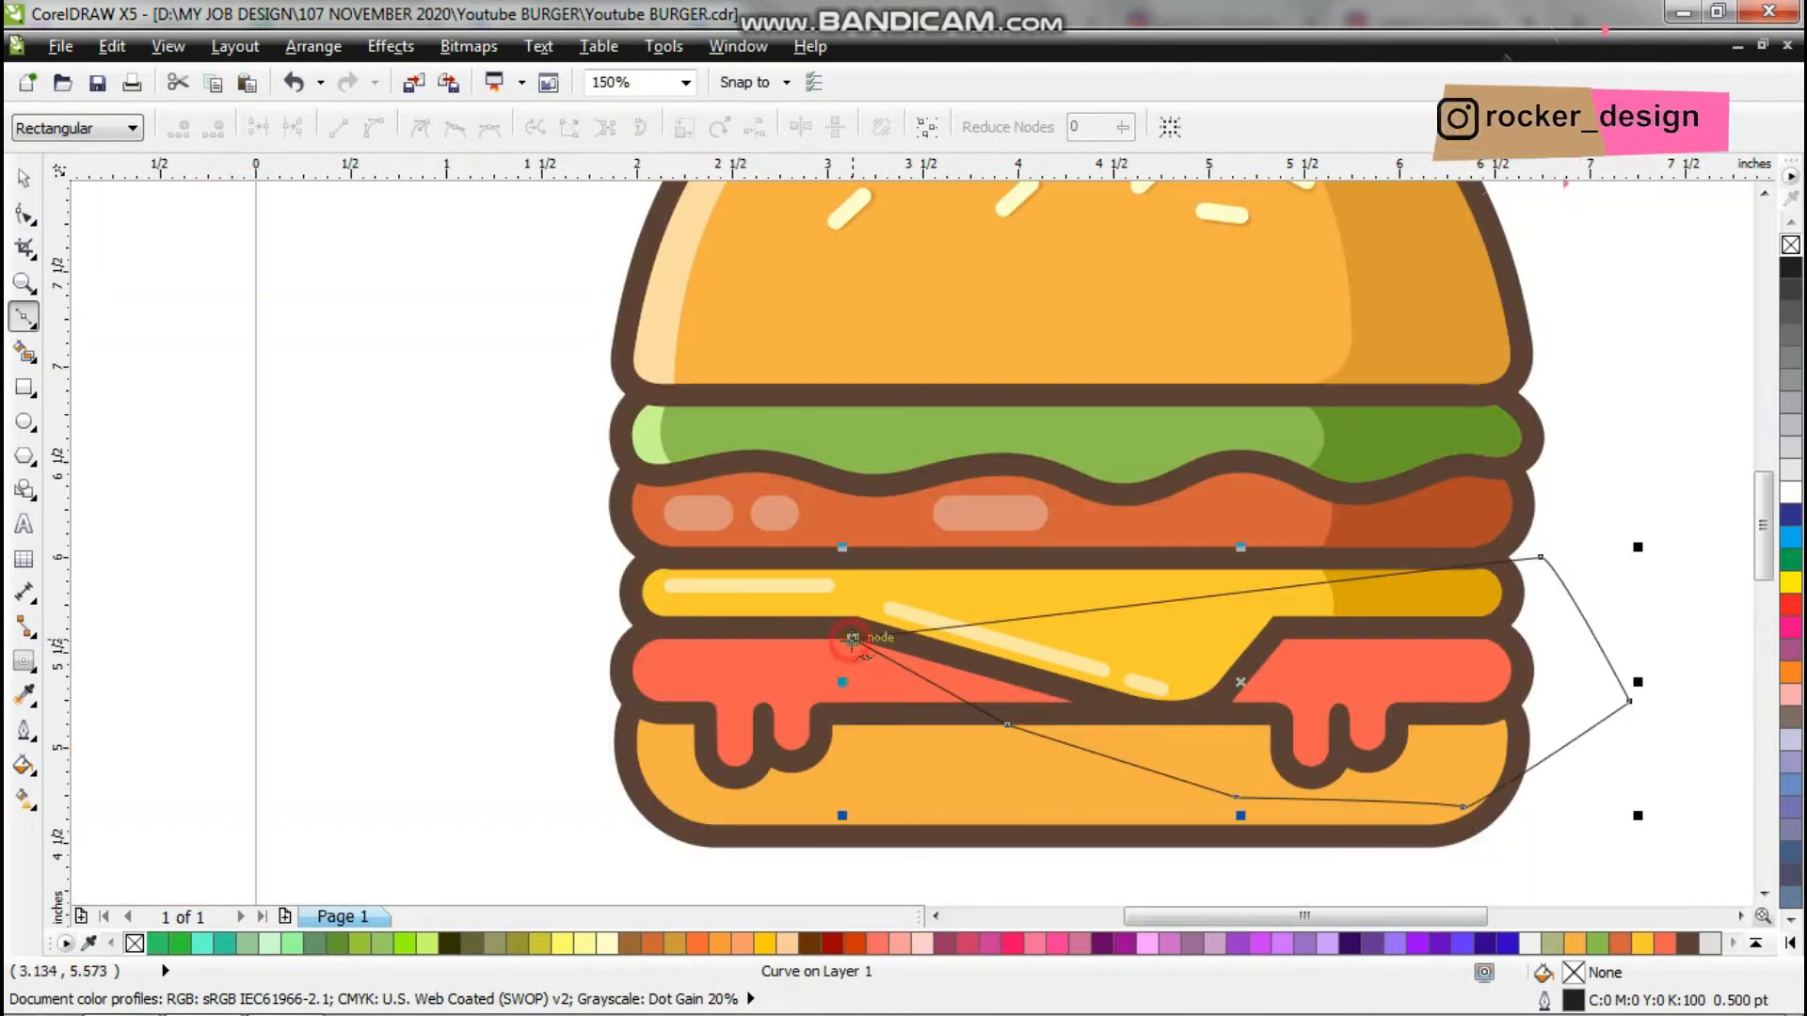
Intersect the shadow shape with the sauce layer, then delete the drawn shape.
{"action": "left_click", "coordinate": [24, 178]}
{"action": "left_click", "coordinate": [800, 670], "text": "shift"}
{"action": "left_click", "coordinate": [850, 124]}
{"action": "key", "text": "Delete"}
Fill the sauce's shadow piece with a darker red.
{"action": "left_click", "coordinate": [1468, 673]}
{"action": "left_click", "coordinate": [1659, 942]}
{"action": "double_click", "coordinate": [1572, 973]}
{"action": "left_click", "coordinate": [1296, 282]}
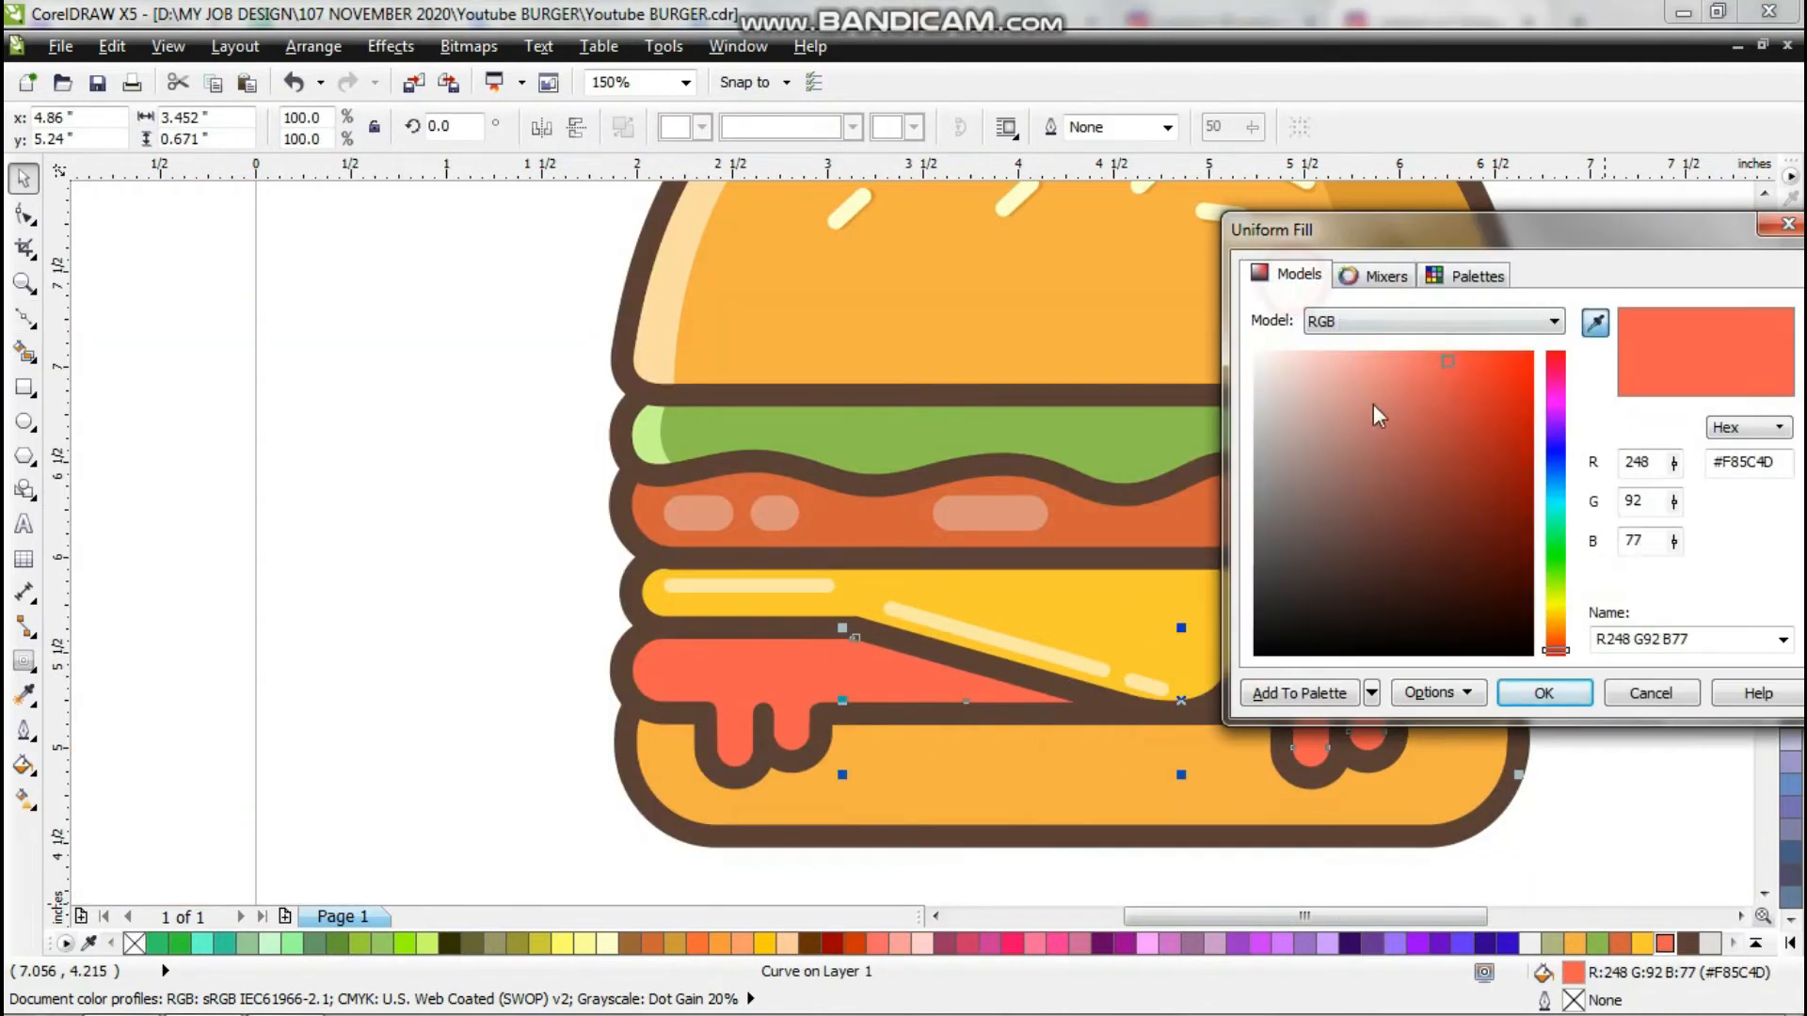
{"action": "left_click", "coordinate": [1482, 395]}
{"action": "left_click", "coordinate": [1543, 692]}
Draw a round-ended coral bar about 1.28 by 0.11 in across the dark red sauce, tucked behind the cheese outline.
{"action": "scroll", "coordinate": [311, 536], "scroll_direction": "up", "scroll_amount": 1}
{"action": "key", "text": "F6"}
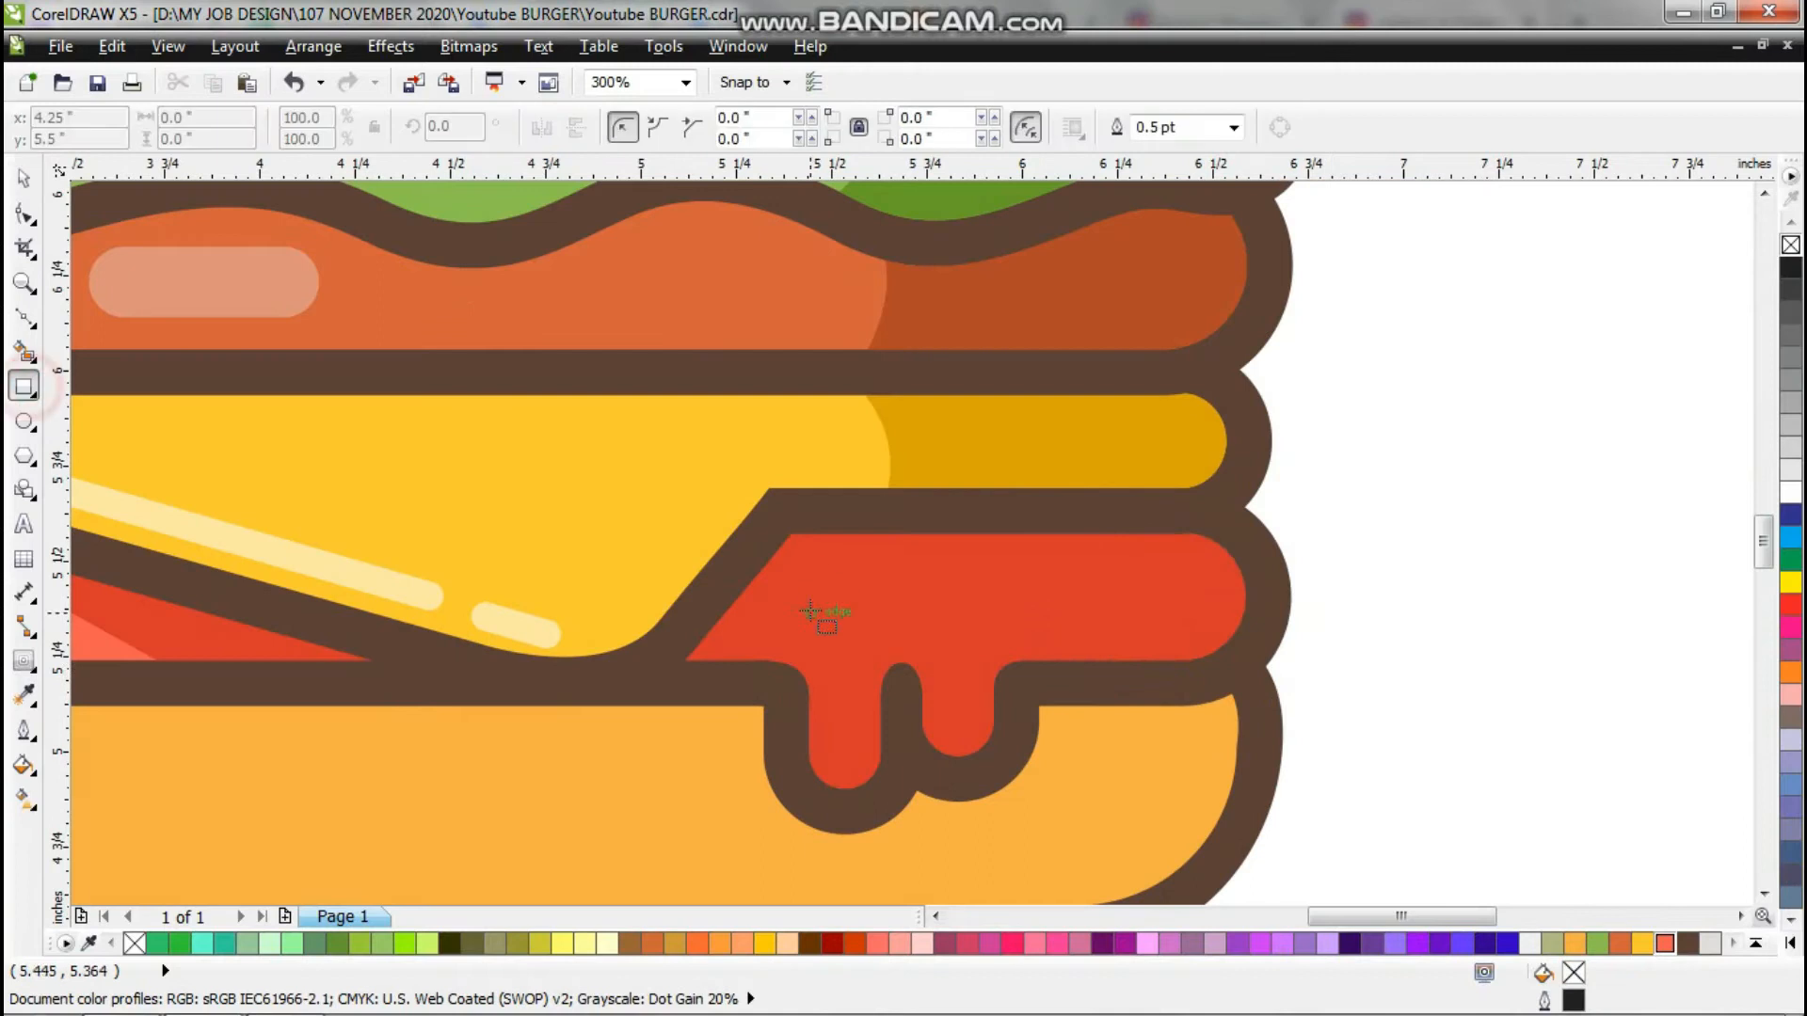
{"action": "scroll", "coordinate": [696, 488], "scroll_direction": "up", "scroll_amount": 1}
{"action": "scroll", "coordinate": [696, 488], "scroll_direction": "down", "scroll_amount": 1}
{"action": "left_click_drag", "start_coordinate": [649, 478], "coordinate": [1157, 509]}
{"action": "key", "text": "space"}
{"action": "scroll", "coordinate": [1044, 506], "scroll_direction": "up", "scroll_amount": 1}
{"action": "right_click", "coordinate": [996, 508]}
{"action": "left_click", "coordinate": [1375, 259]}
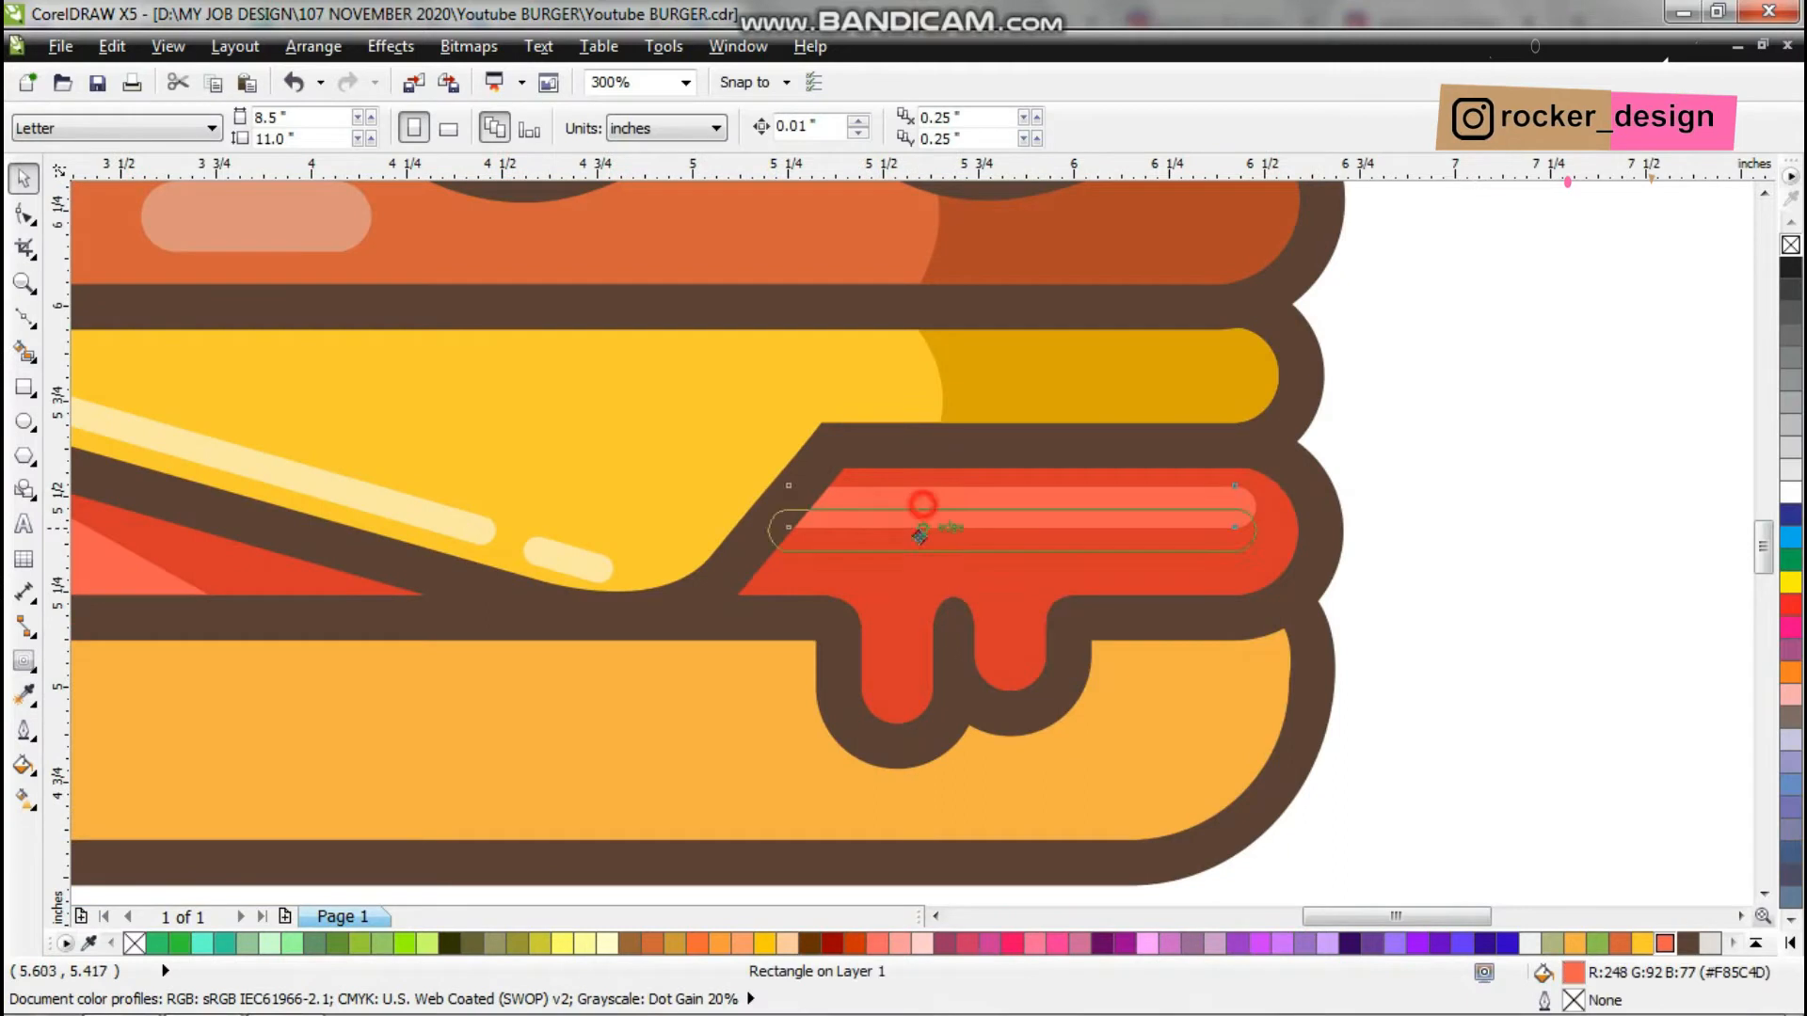
Duplicate the coral bar rotated to 270°, convert the copy to curves and move it over the first right-hand drip.
{"action": "left_click_drag", "start_coordinate": [1259, 603], "coordinate": [995, 745]}
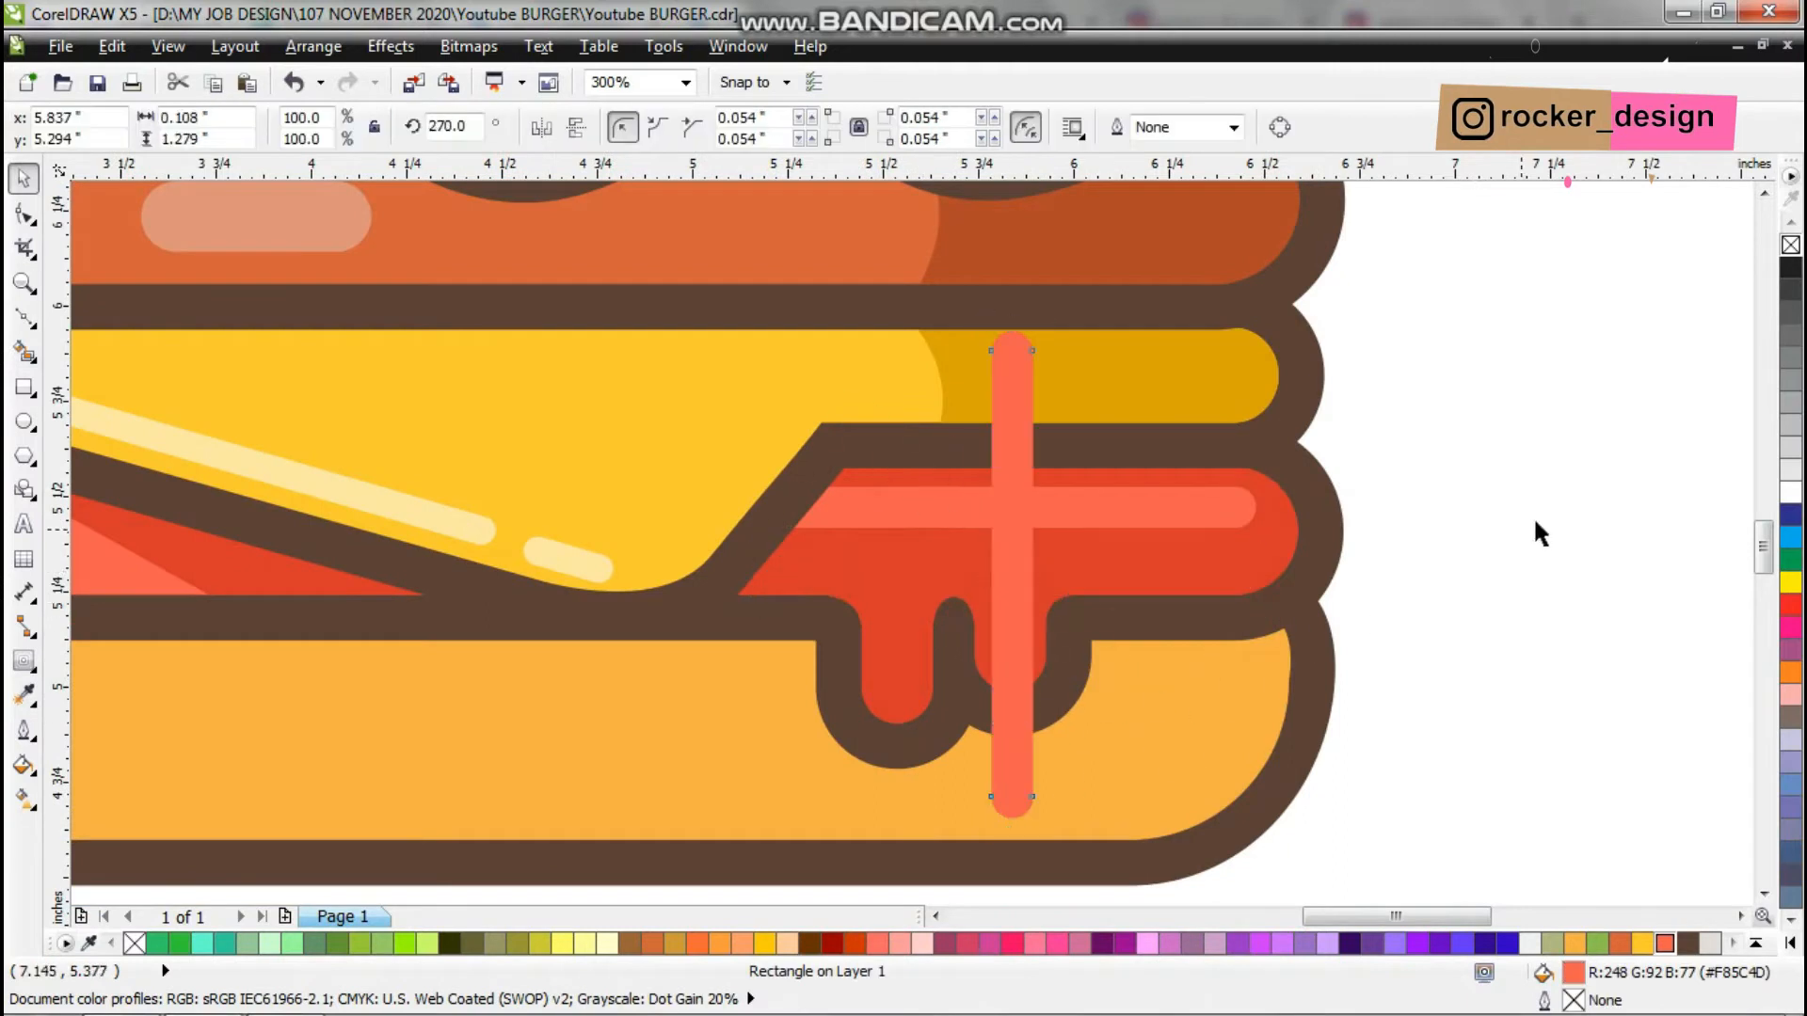
{"action": "key", "text": "ctrl+q"}
{"action": "left_click_drag", "start_coordinate": [1011, 436], "coordinate": [900, 475]}
Shorten the upright coral bar so that it runs from the horizontal bar into the drip.
{"action": "key", "text": "F10"}
{"action": "left_click_drag", "start_coordinate": [920, 556], "coordinate": [920, 643]}
{"action": "key", "text": "space"}
{"action": "scroll", "coordinate": [902, 661], "scroll_direction": "up", "scroll_amount": 1}
{"action": "left_click_drag", "start_coordinate": [900, 660], "coordinate": [878, 358]}
{"action": "double_click", "coordinate": [882, 351]}
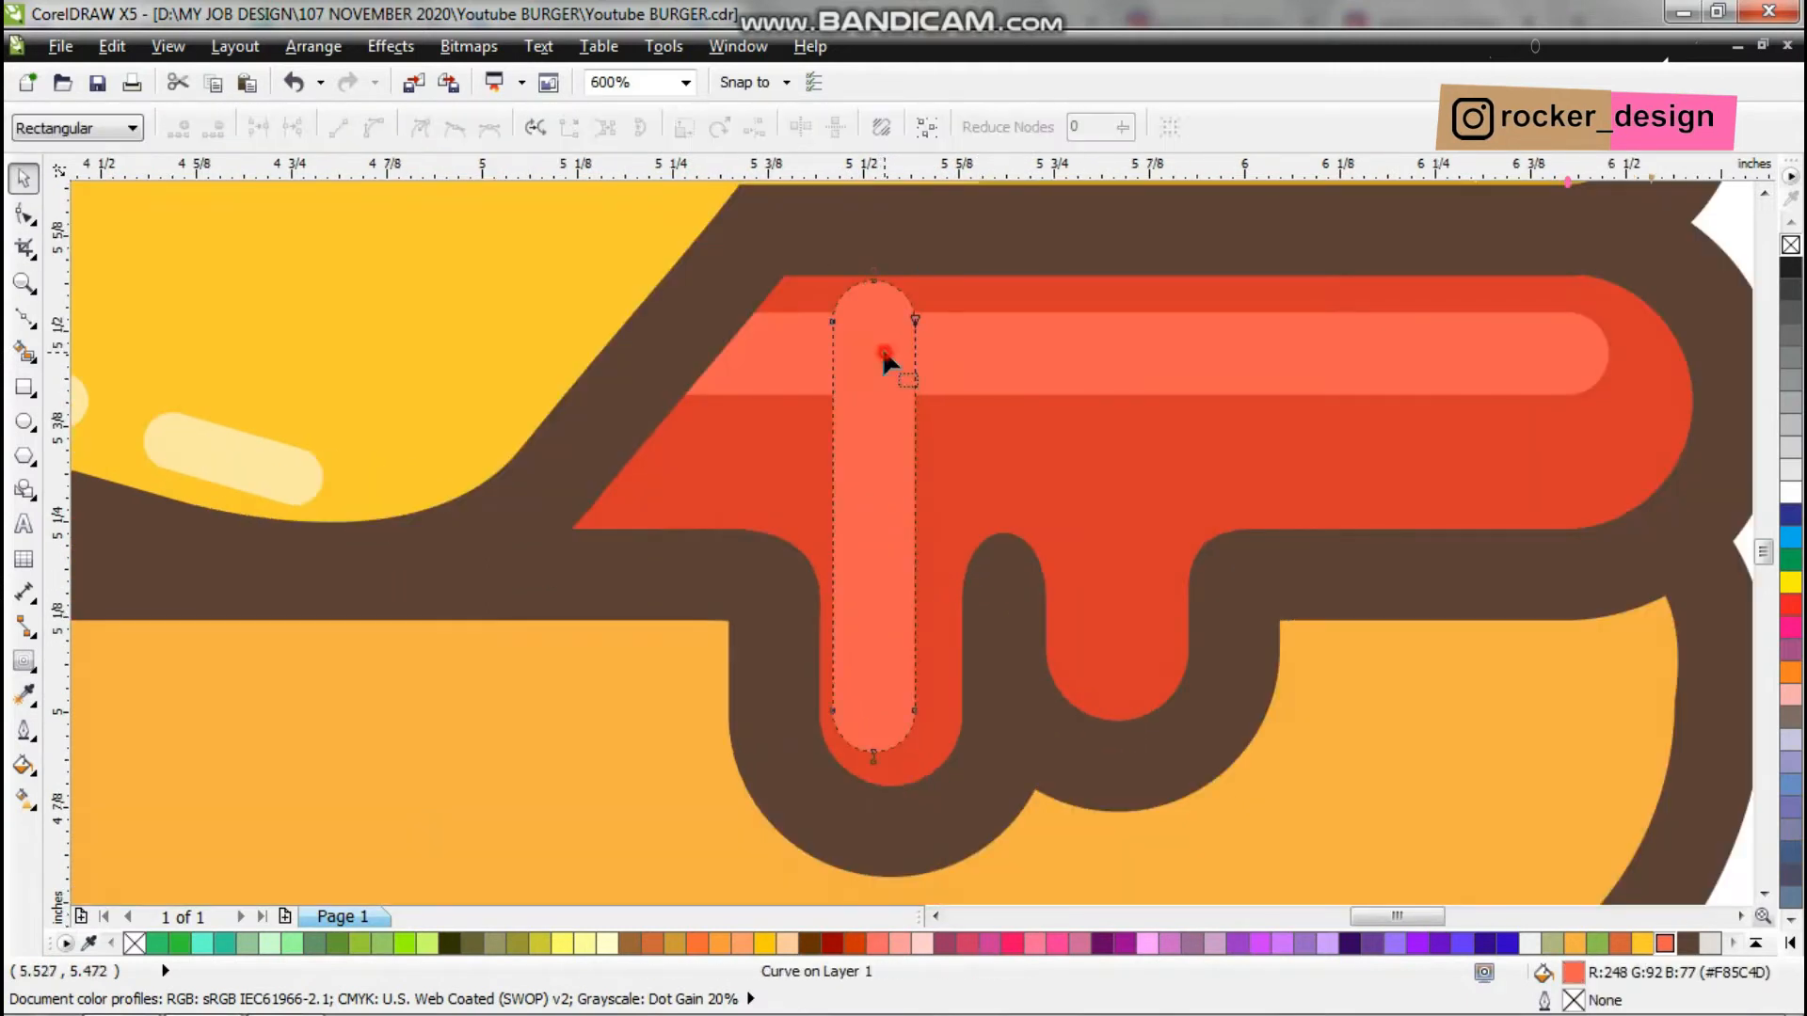
{"action": "key", "text": "space"}
Copy the upright bar onto the second right-hand drip and shorten it to about 0.44 in.
{"action": "left_click_drag", "start_coordinate": [895, 444], "coordinate": [1122, 446]}
{"action": "double_click", "coordinate": [1122, 445]}
{"action": "left_click_drag", "start_coordinate": [1143, 357], "coordinate": [1143, 424]}
{"action": "key", "text": "space"}
{"action": "left_click_drag", "start_coordinate": [1102, 504], "coordinate": [1101, 450]}
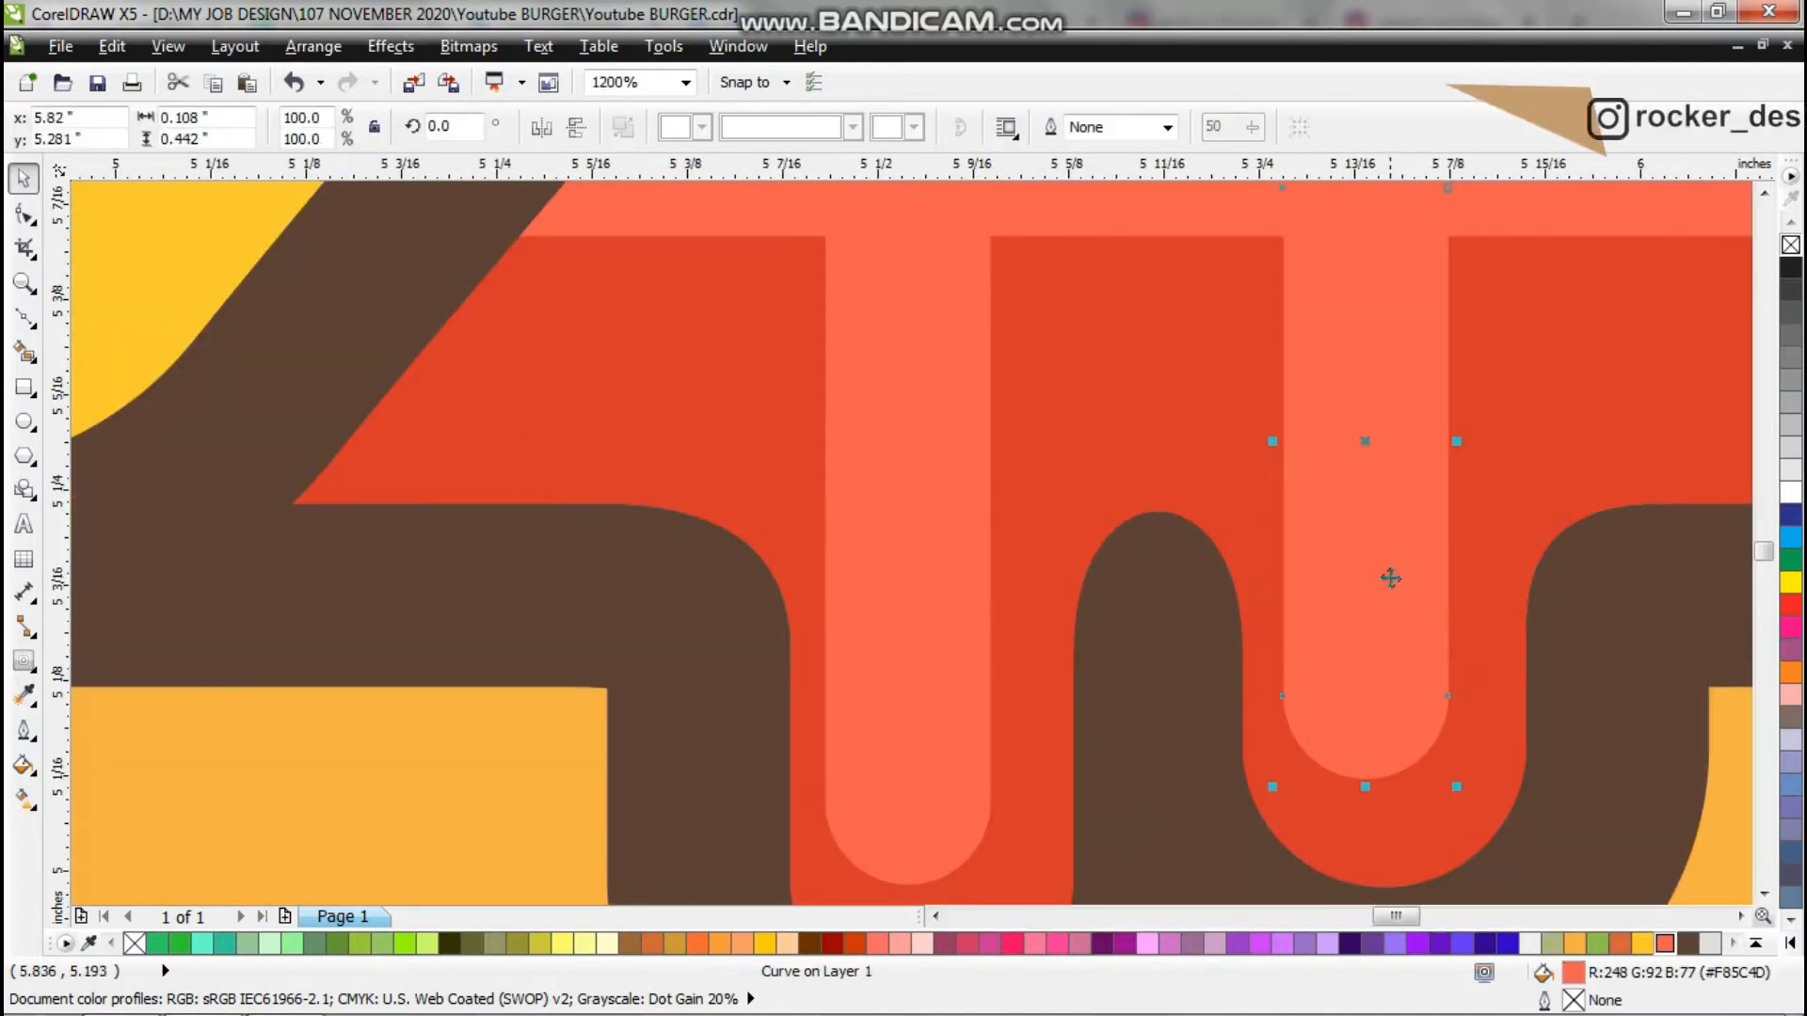
{"action": "scroll", "coordinate": [1388, 572], "scroll_direction": "down", "scroll_amount": 8}
{"action": "scroll", "coordinate": [1387, 576], "scroll_direction": "up", "scroll_amount": 4}
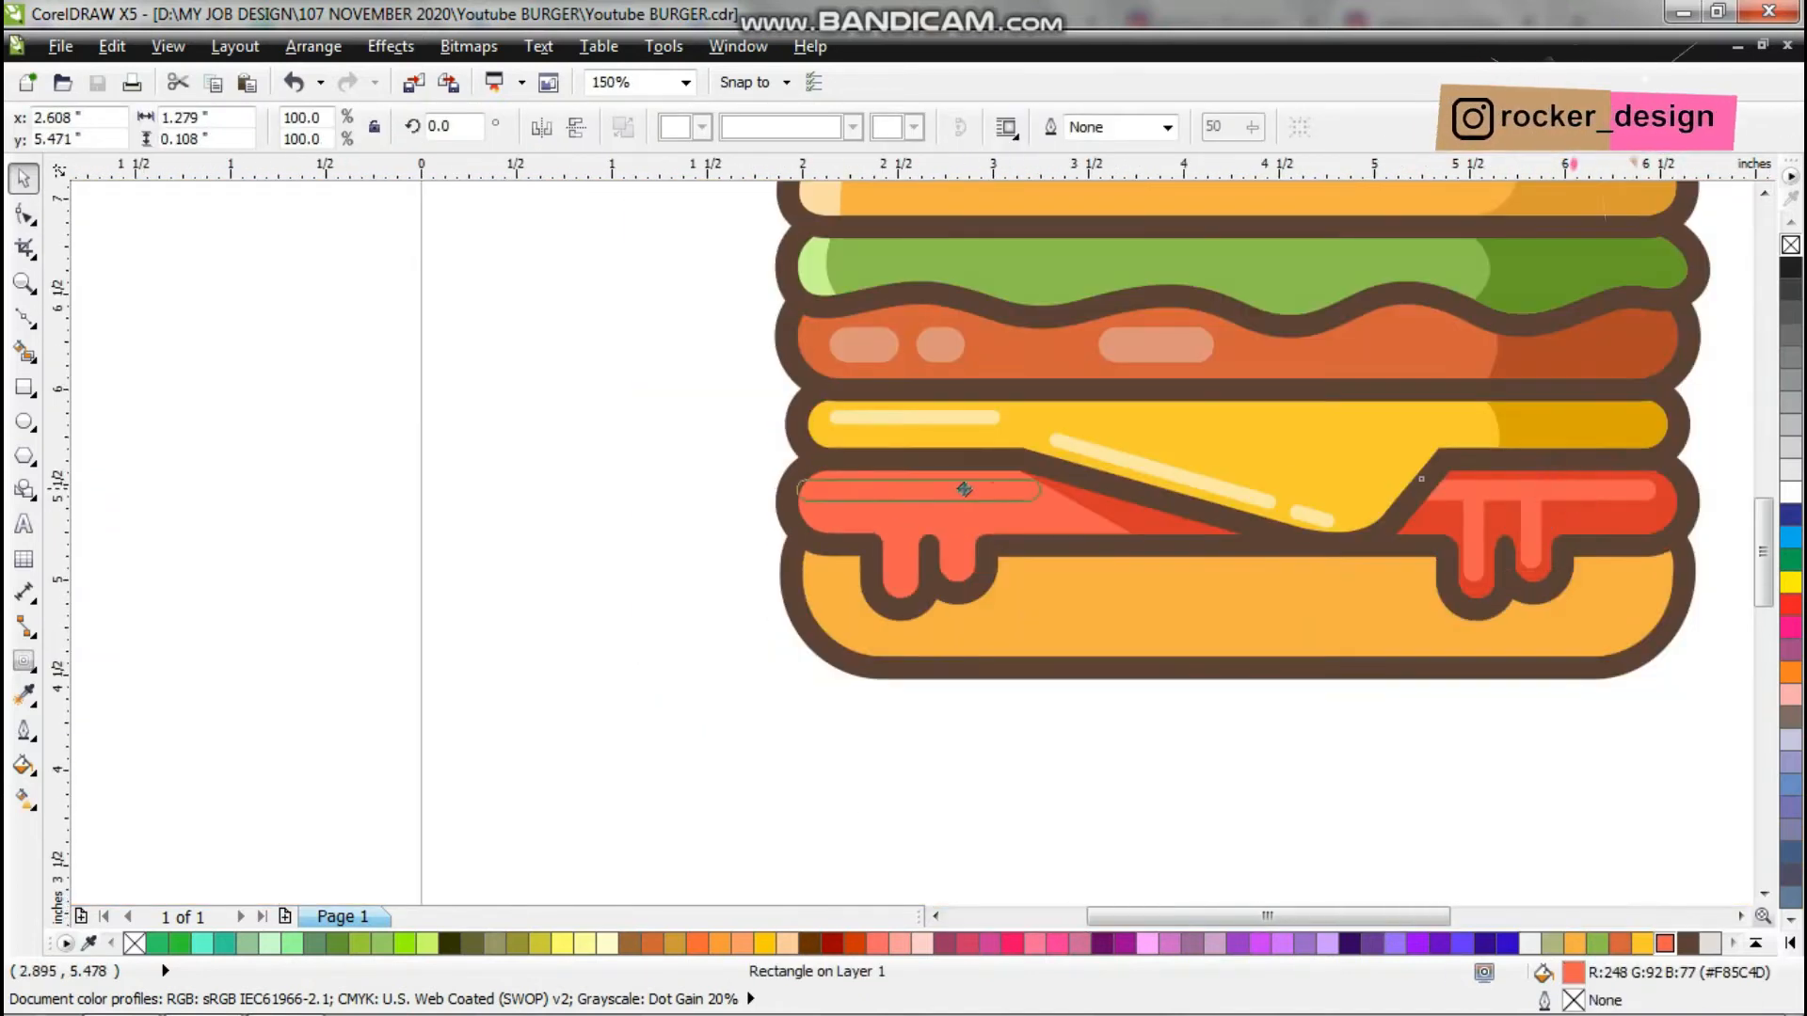
Copy the horizontal bar onto the left end of the sauce and fill it with pale pink (#F5A8A1).
{"action": "left_click_drag", "start_coordinate": [964, 488], "coordinate": [986, 487]}
{"action": "scroll", "coordinate": [987, 488], "scroll_direction": "up", "scroll_amount": 2}
{"action": "double_click", "coordinate": [1575, 975]}
{"action": "left_click", "coordinate": [1291, 275]}
{"action": "left_click", "coordinate": [1343, 359]}
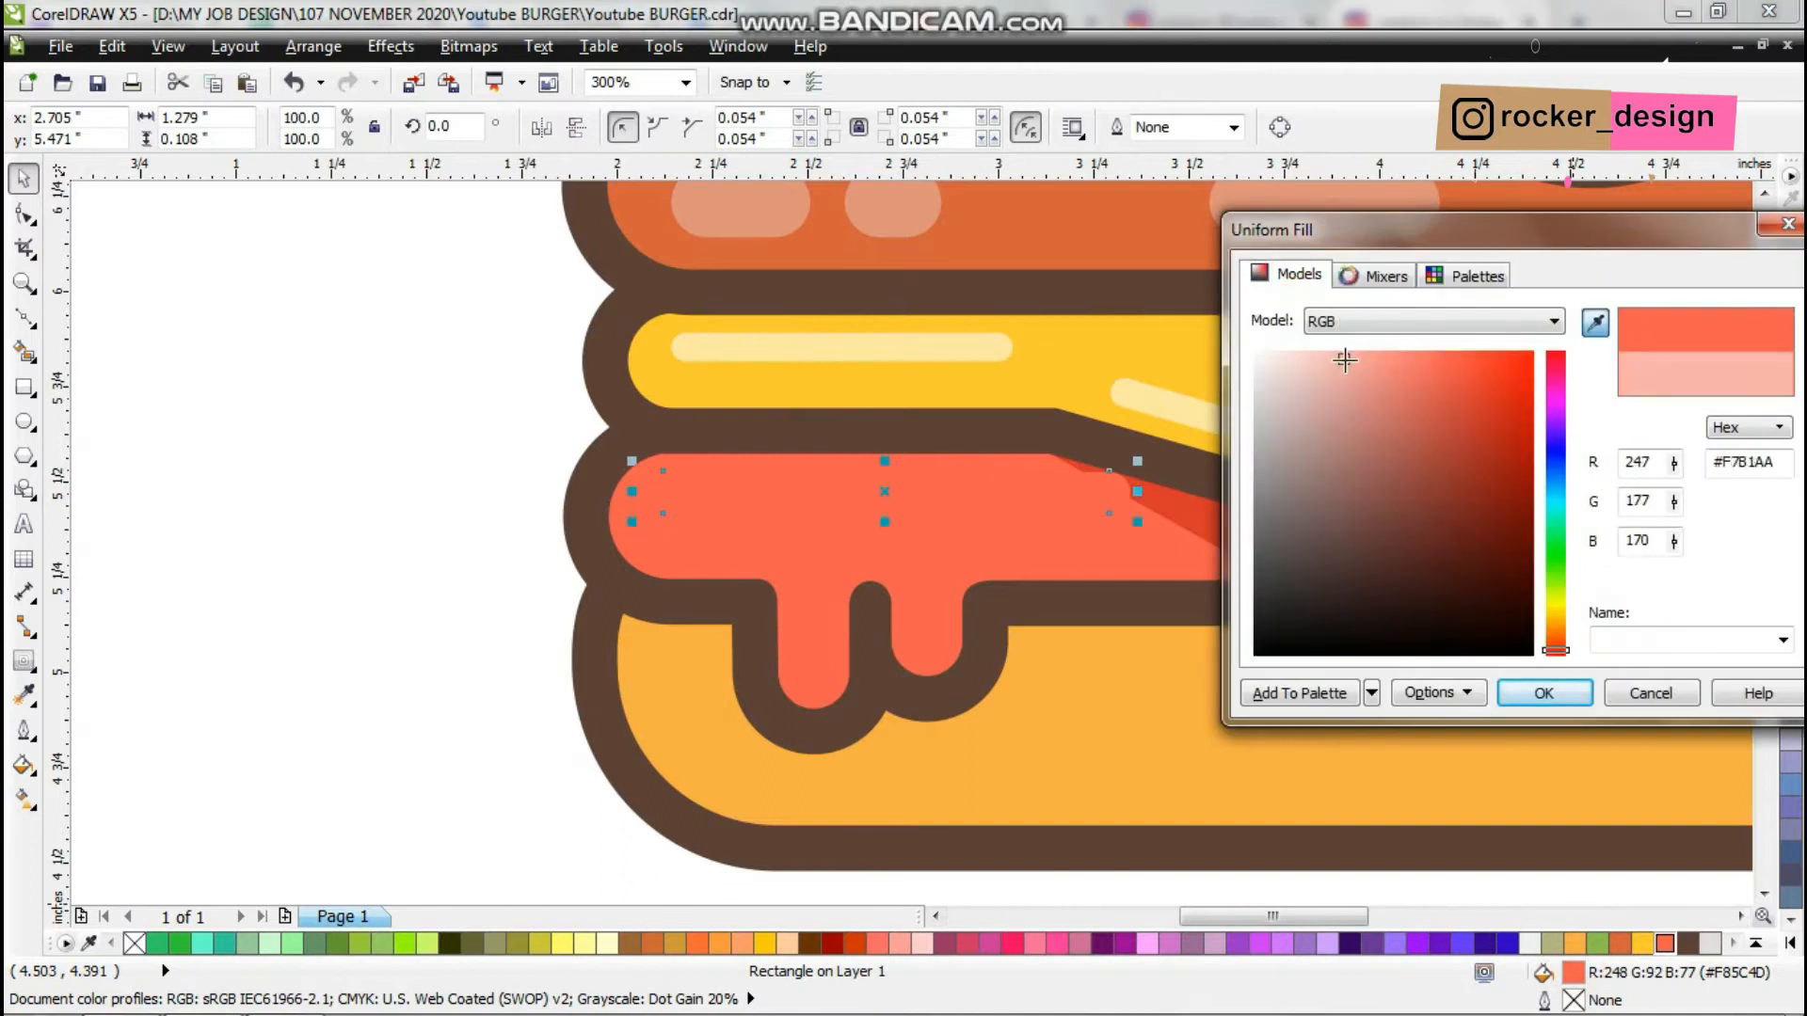
{"action": "left_click", "coordinate": [1543, 693]}
Shorten the pale pink bar on the sauce's left end to about 0.69 in.
{"action": "key", "text": "ctrl+z"}
{"action": "left_click_drag", "start_coordinate": [1054, 425], "coordinate": [1172, 550]}
{"action": "double_click", "coordinate": [981, 494]}
{"action": "left_click_drag", "start_coordinate": [1109, 513], "coordinate": [886, 511]}
{"action": "scroll", "coordinate": [847, 511], "scroll_direction": "up", "scroll_amount": 1}
{"action": "key", "text": "space"}
{"action": "scroll", "coordinate": [992, 501], "scroll_direction": "down", "scroll_amount": 3}
{"action": "left_click", "coordinate": [774, 528]}
{"action": "key", "text": "space"}
{"action": "scroll", "coordinate": [988, 516], "scroll_direction": "up", "scroll_amount": 4}
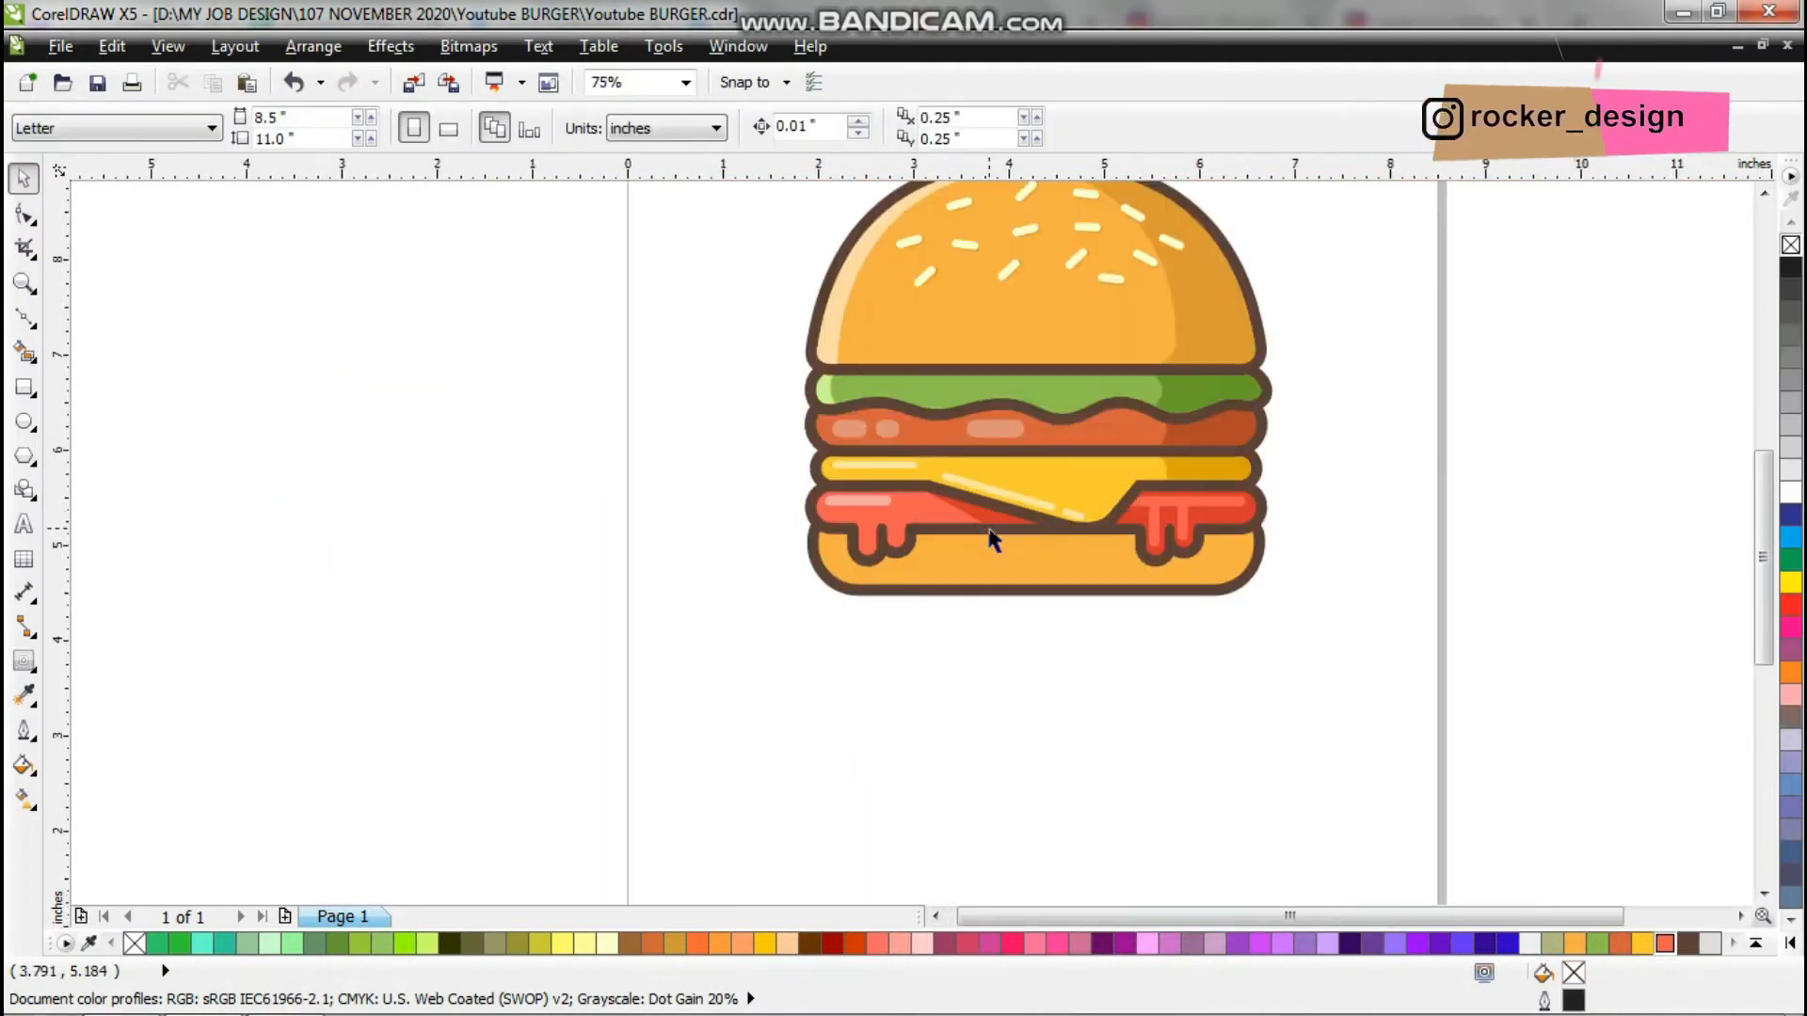
Duplicate the pale pink bar, turn the copy upright and shorten it to fit inside the first left-hand drip.
{"action": "key", "text": "space"}
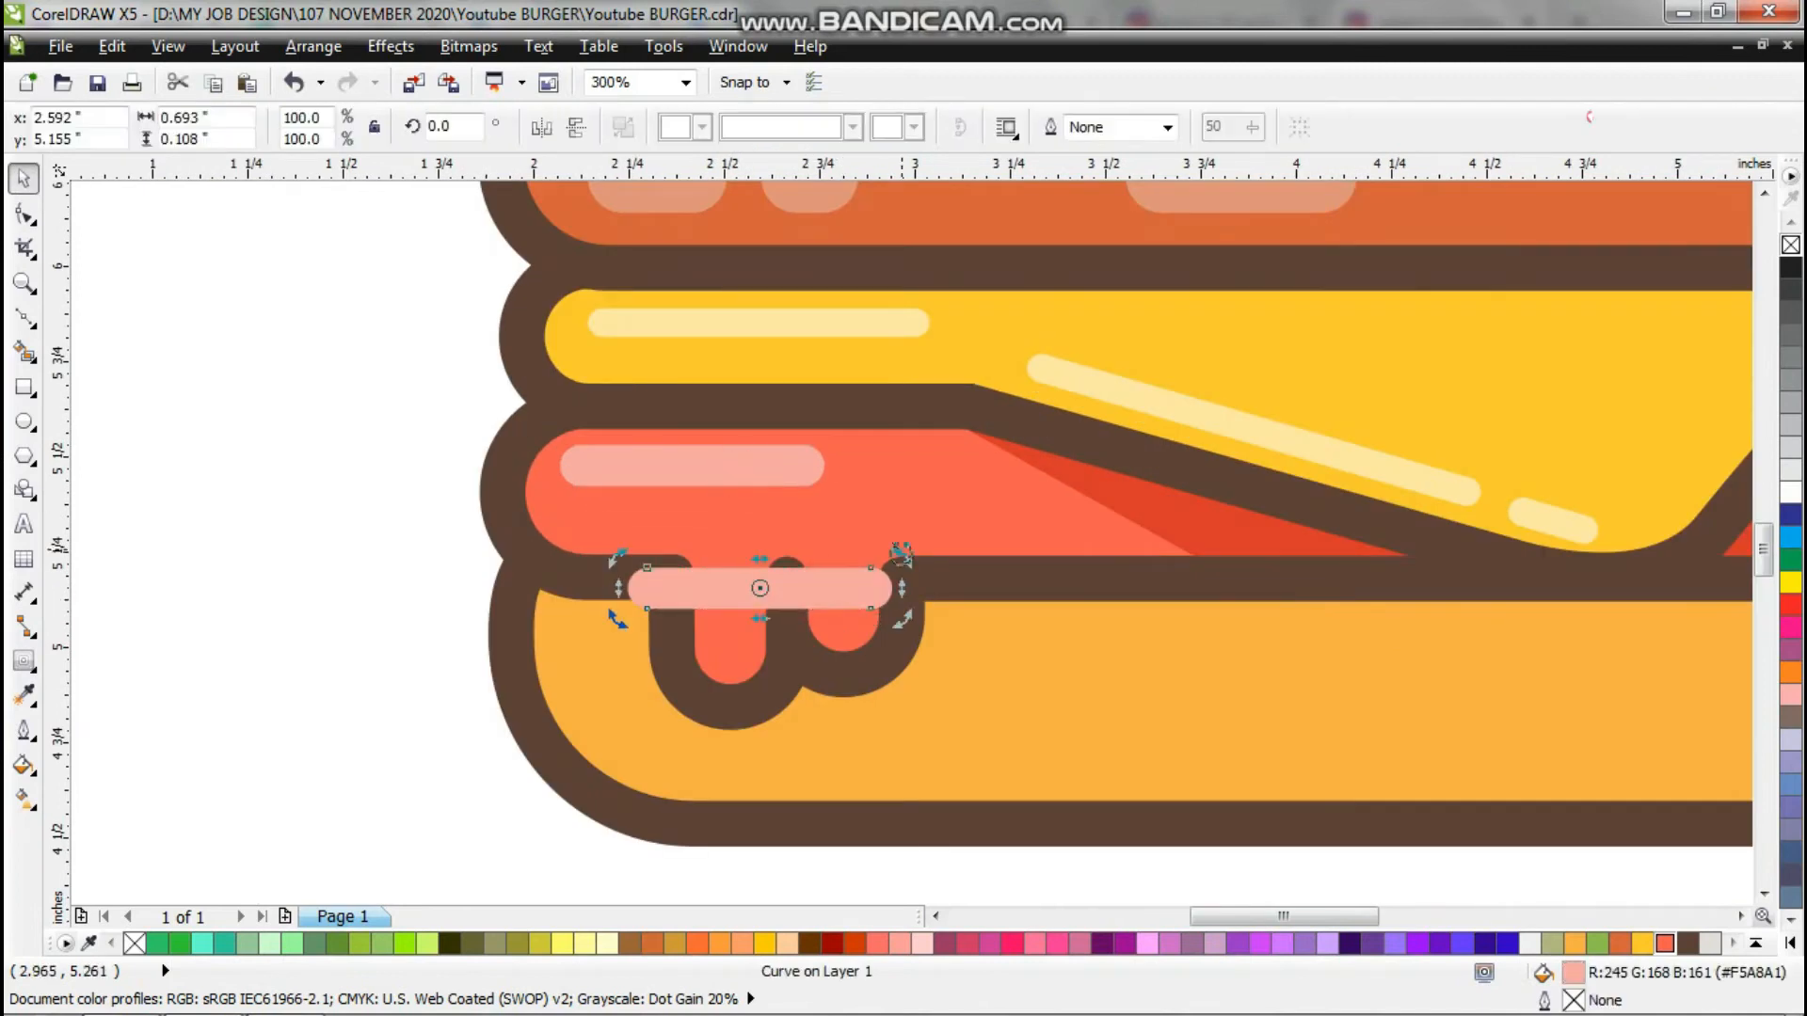
{"action": "left_click_drag", "start_coordinate": [901, 551], "coordinate": [750, 664]}
{"action": "double_click", "coordinate": [750, 665]}
{"action": "left_click_drag", "start_coordinate": [778, 478], "coordinate": [772, 617]}
{"action": "scroll", "coordinate": [763, 618], "scroll_direction": "up", "scroll_amount": 1}
{"action": "key", "text": "space"}
{"action": "left_click_drag", "start_coordinate": [764, 637], "coordinate": [690, 523]}
Copy the upright pink bar onto the second left-hand drip, slightly higher than the first.
{"action": "left_click_drag", "start_coordinate": [692, 538], "coordinate": [920, 458]}
{"action": "right_click", "coordinate": [921, 458]}
{"action": "scroll", "coordinate": [921, 458], "scroll_direction": "down", "scroll_amount": 3}
{"action": "left_click", "coordinate": [727, 550]}
{"action": "scroll", "coordinate": [770, 612], "scroll_direction": "down", "scroll_amount": 2}
{"action": "scroll", "coordinate": [821, 579], "scroll_direction": "up", "scroll_amount": 3}
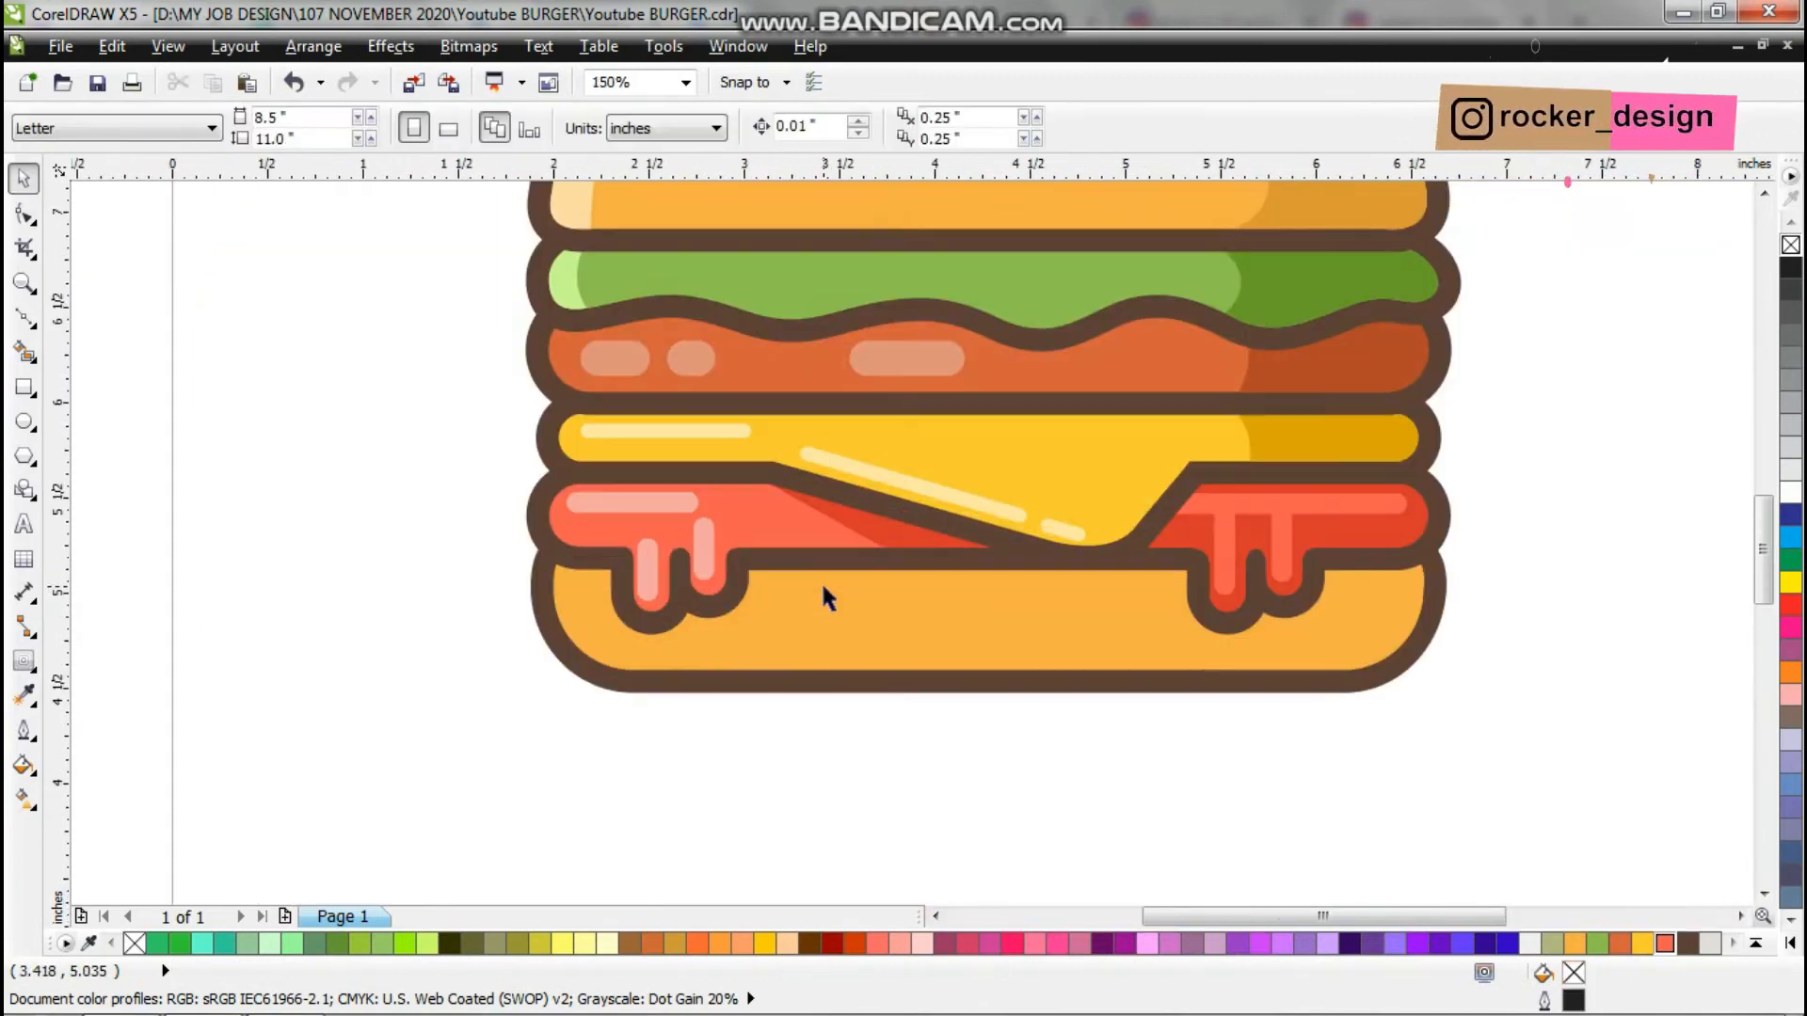
Draw a closed curved shadow shape about 2.5 by 1.56 in around the right end of the bottom bun.
{"action": "left_click", "coordinate": [23, 317]}
{"action": "scroll", "coordinate": [903, 734], "scroll_direction": "down", "scroll_amount": 1}
{"action": "scroll", "coordinate": [1056, 703], "scroll_direction": "up", "scroll_amount": 1}
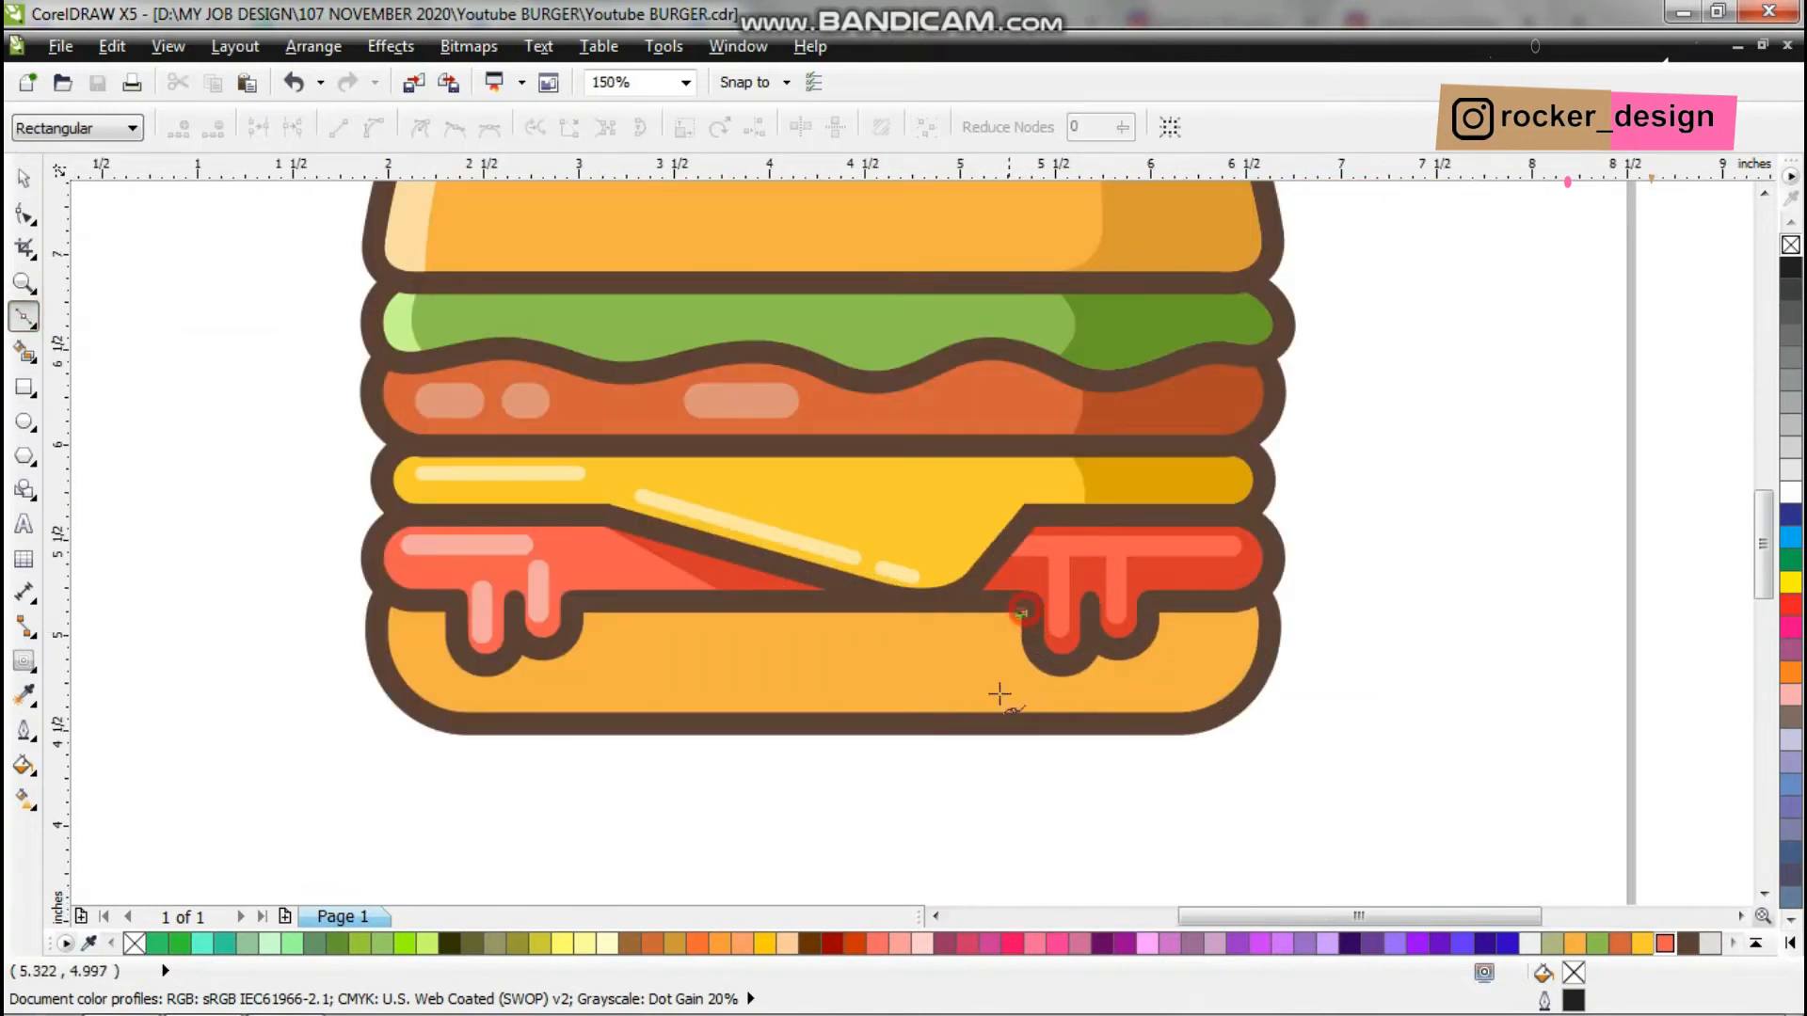
{"action": "left_click_drag", "start_coordinate": [1020, 613], "coordinate": [885, 752]}
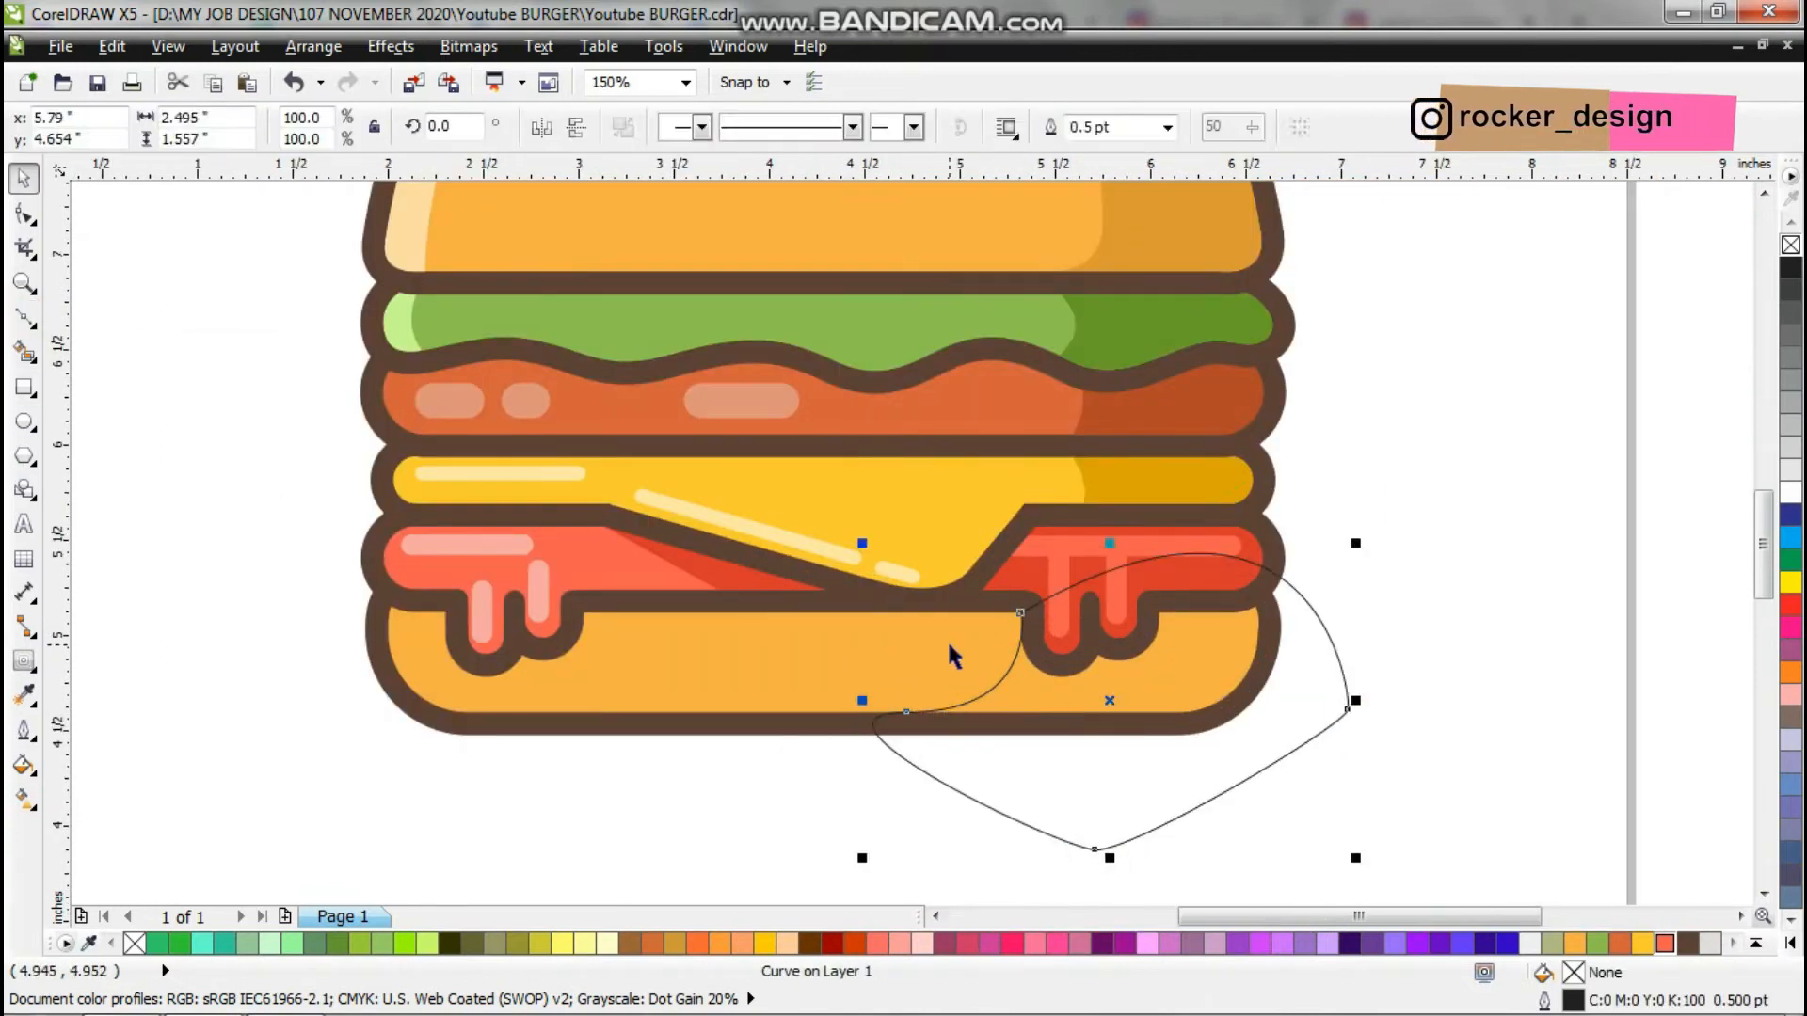
Intersect the shadow shape with the bottom bun, then delete the drawn shape.
{"action": "left_click", "coordinate": [947, 640], "text": "shift"}
{"action": "left_click", "coordinate": [1321, 657]}
{"action": "key", "text": "Delete"}
Copy the top bun's darker orange shadow colour onto the bottom bun's shadow piece.
{"action": "scroll", "coordinate": [661, 675], "scroll_direction": "down", "scroll_amount": 1}
{"action": "left_click", "coordinate": [899, 401]}
{"action": "left_click", "coordinate": [915, 661]}
{"action": "left_click", "coordinate": [1107, 677]}
Draw a closed curved highlight shape over the bottom bun's left end, intersect it with the bun and delete the drawn shape.
{"action": "scroll", "coordinate": [564, 692], "scroll_direction": "up", "scroll_amount": 2}
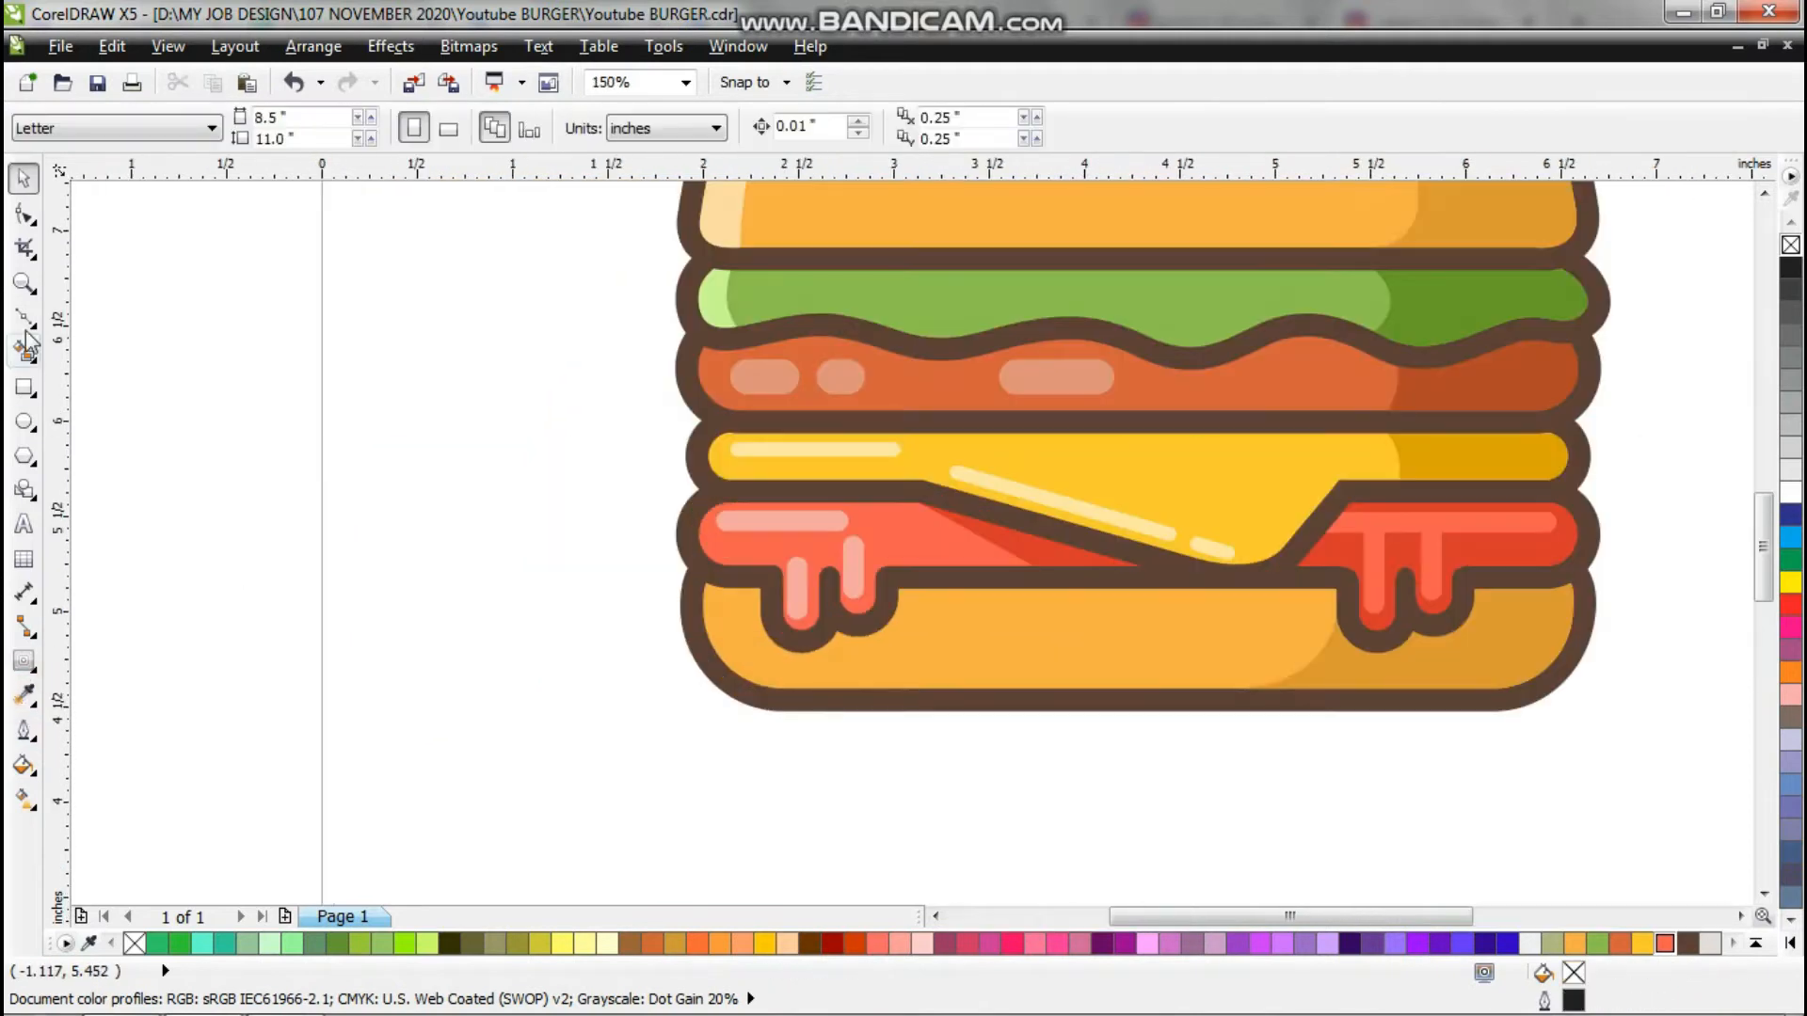
{"action": "key", "text": "space"}
{"action": "left_click", "coordinate": [964, 633], "text": "shift"}
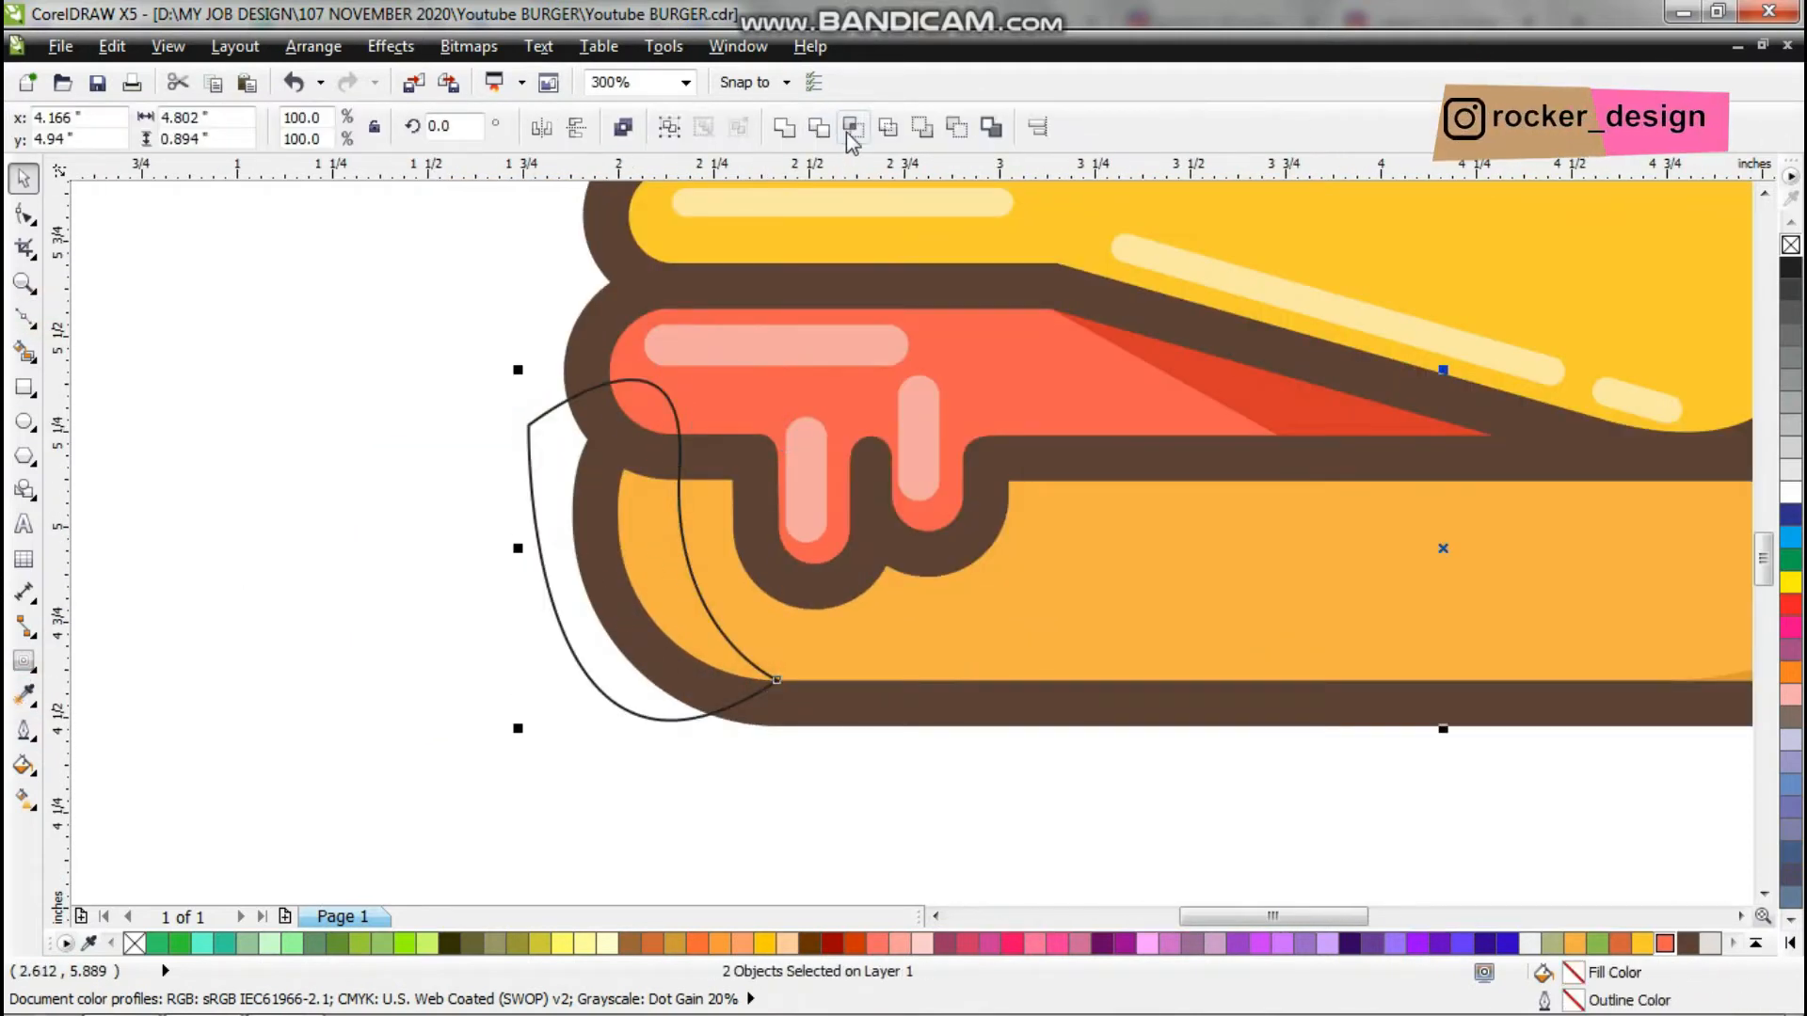
{"action": "left_click", "coordinate": [850, 128]}
{"action": "key", "text": "Delete"}
Copy the top bun's pale orange highlight colour onto the piece at the bottom bun's left end.
{"action": "left_click", "coordinate": [23, 695]}
{"action": "scroll", "coordinate": [640, 743], "scroll_direction": "down", "scroll_amount": 2}
{"action": "left_click", "coordinate": [649, 461]}
{"action": "left_click", "coordinate": [638, 696]}
{"action": "left_click", "coordinate": [563, 706]}
Group all the burger objects and scale the group down proportionally.
{"action": "scroll", "coordinate": [960, 543], "scroll_direction": "down", "scroll_amount": 1}
{"action": "scroll", "coordinate": [908, 559], "scroll_direction": "up", "scroll_amount": 1}
{"action": "scroll", "coordinate": [908, 559], "scroll_direction": "down", "scroll_amount": 1}
{"action": "scroll", "coordinate": [917, 559], "scroll_direction": "up", "scroll_amount": 1}
{"action": "left_click_drag", "start_coordinate": [1222, 769], "coordinate": [1224, 771]}
{"action": "right_click", "coordinate": [1020, 470]}
{"action": "left_click", "coordinate": [1105, 555]}
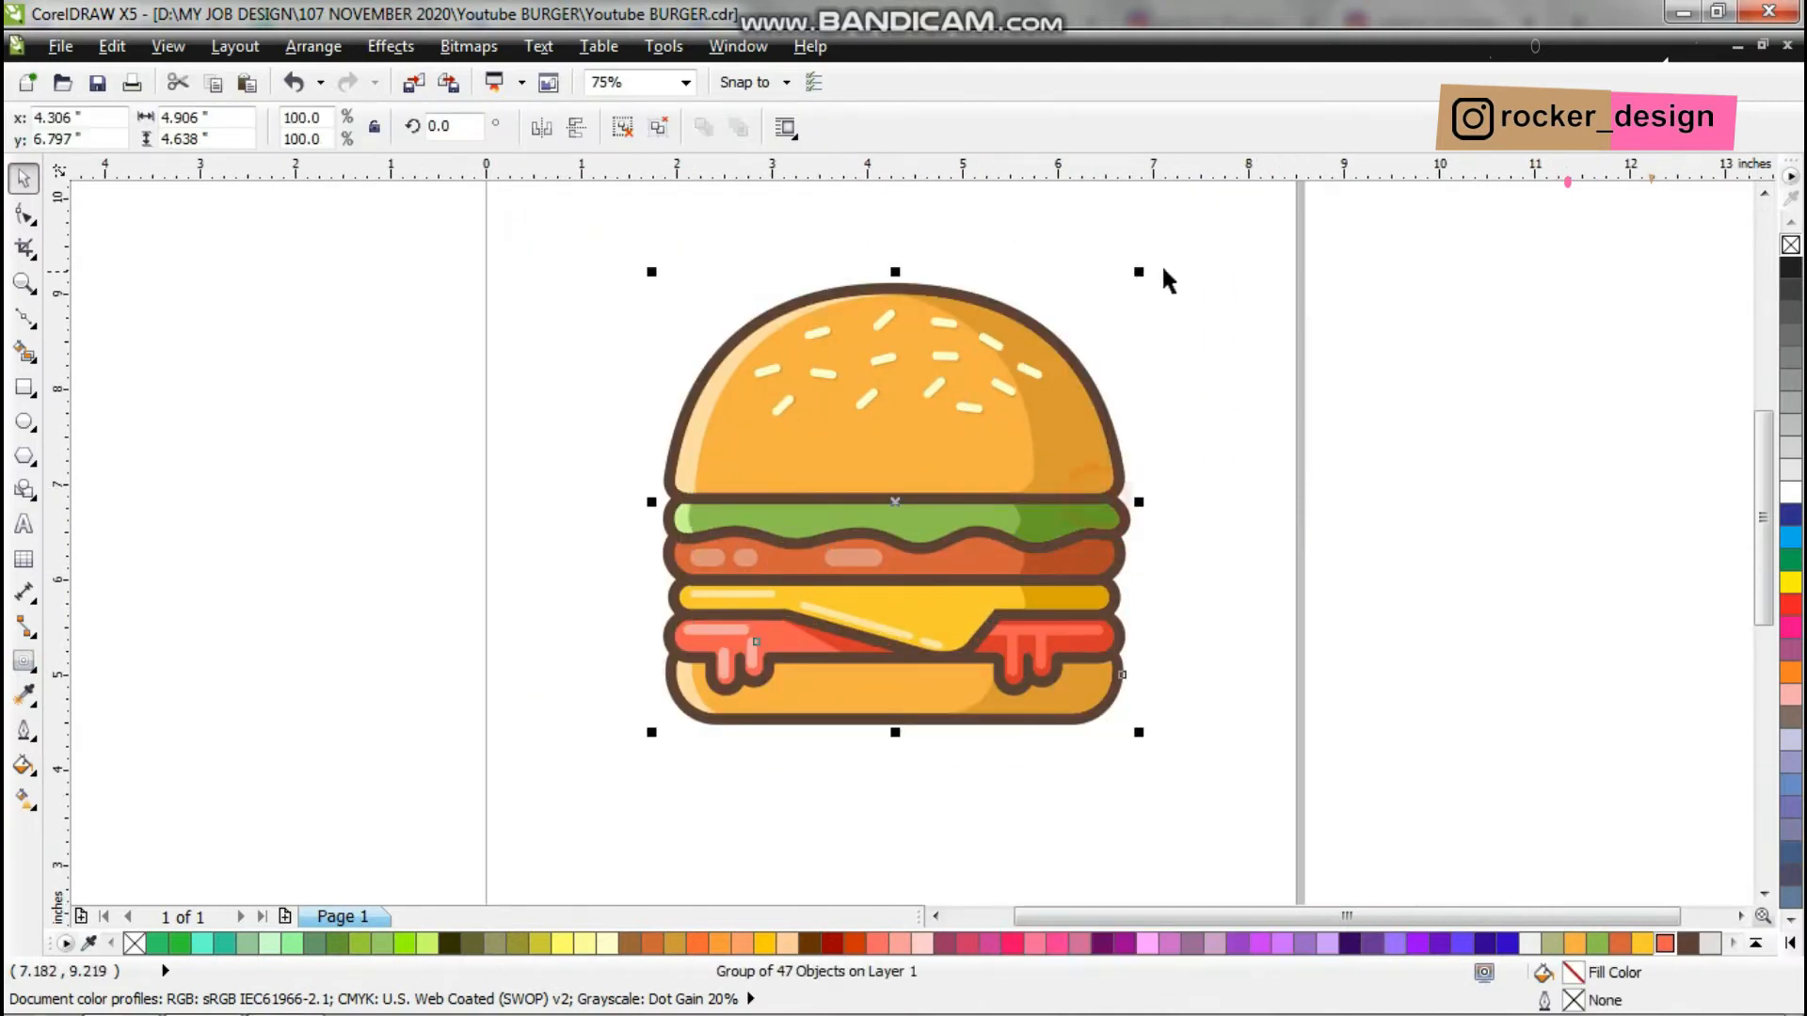
{"action": "left_click_drag", "start_coordinate": [1143, 271], "coordinate": [1029, 376]}
{"action": "scroll", "coordinate": [1007, 489], "scroll_direction": "right", "scroll_amount": 3}
Draw a rectangle about 1.56 by 4.21 in beside the burger, convert it to curves and slant its left side.
{"action": "key", "text": "F6"}
{"action": "mouse_move", "coordinate": [685, 321]}
{"action": "left_mouse_down"}
{"action": "mouse_move", "coordinate": [920, 730]}
{"action": "mouse_move", "coordinate": [833, 722]}
{"action": "left_mouse_up"}
{"action": "key", "text": "space"}
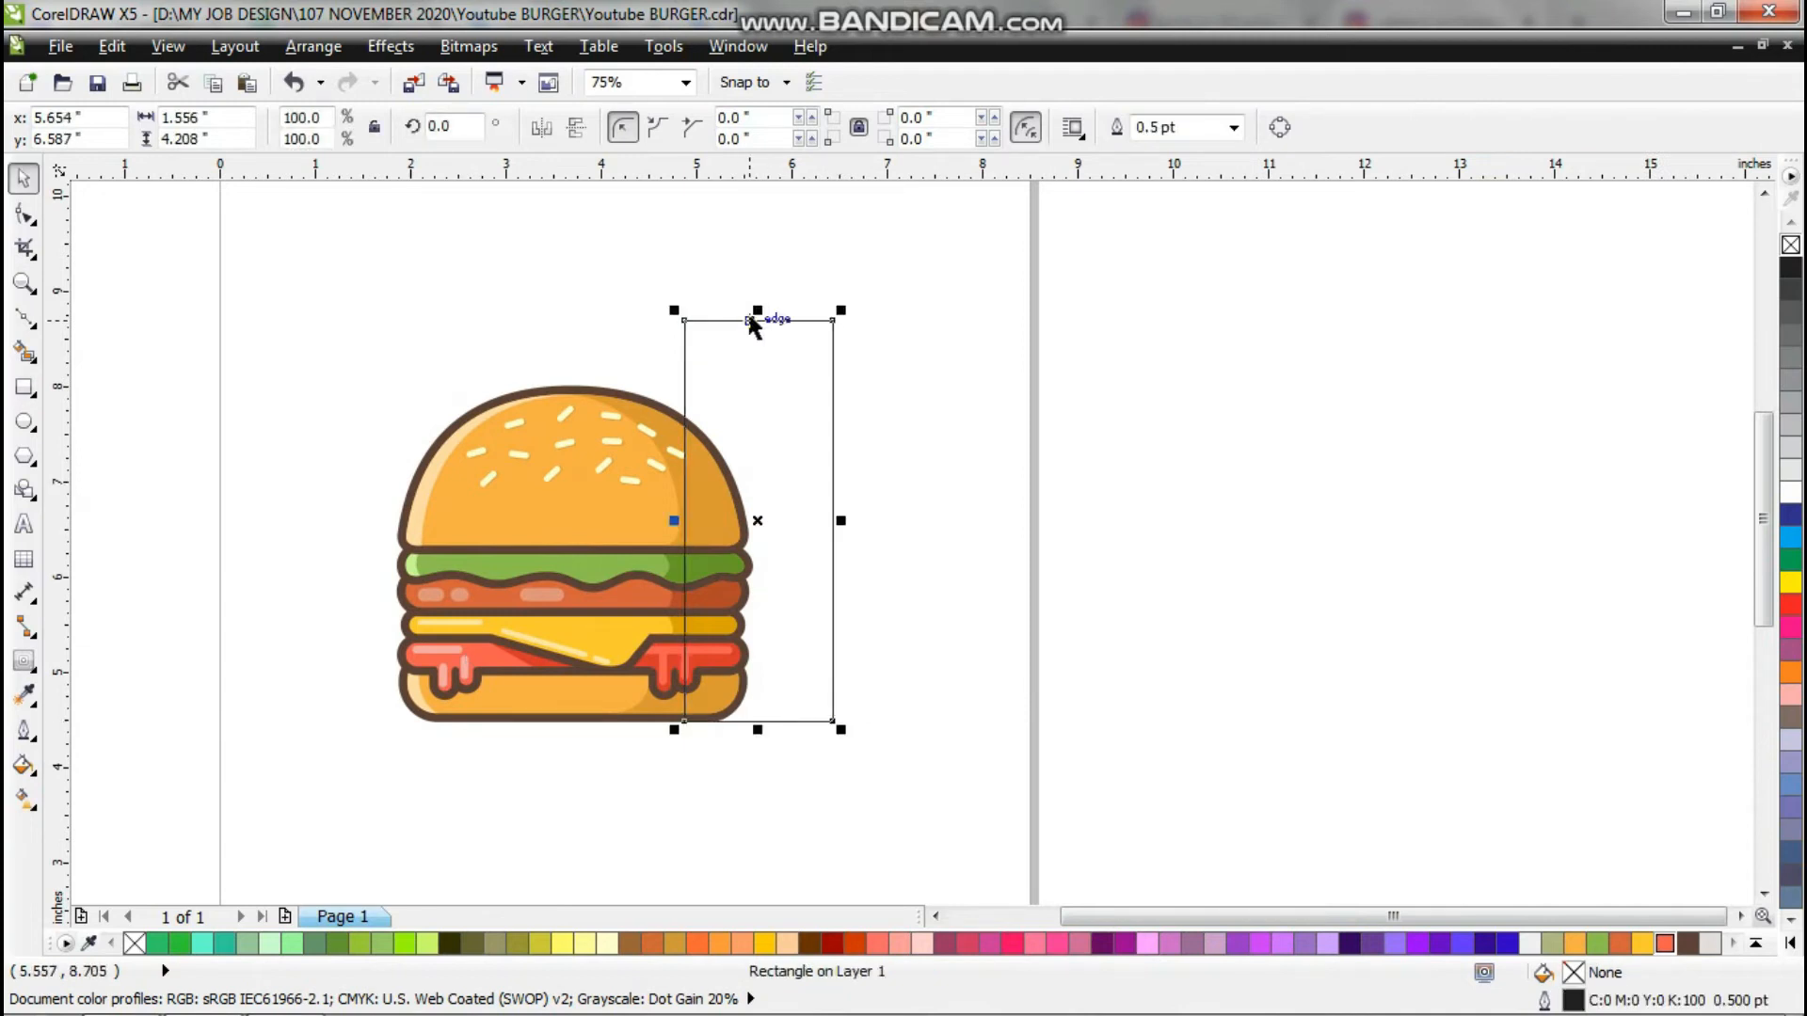
{"action": "key", "text": "ctrl+q"}
{"action": "key", "text": "F10"}
{"action": "left_click_drag", "start_coordinate": [658, 381], "coordinate": [649, 379]}
{"action": "key", "text": "space"}
Mirror a copy of the slanted shape and weld both halves into a symmetrical container that tapers downward.
{"action": "left_click_drag", "start_coordinate": [732, 413], "coordinate": [910, 475]}
{"action": "left_click", "coordinate": [798, 428], "text": "shift"}
{"action": "left_click", "coordinate": [780, 127]}
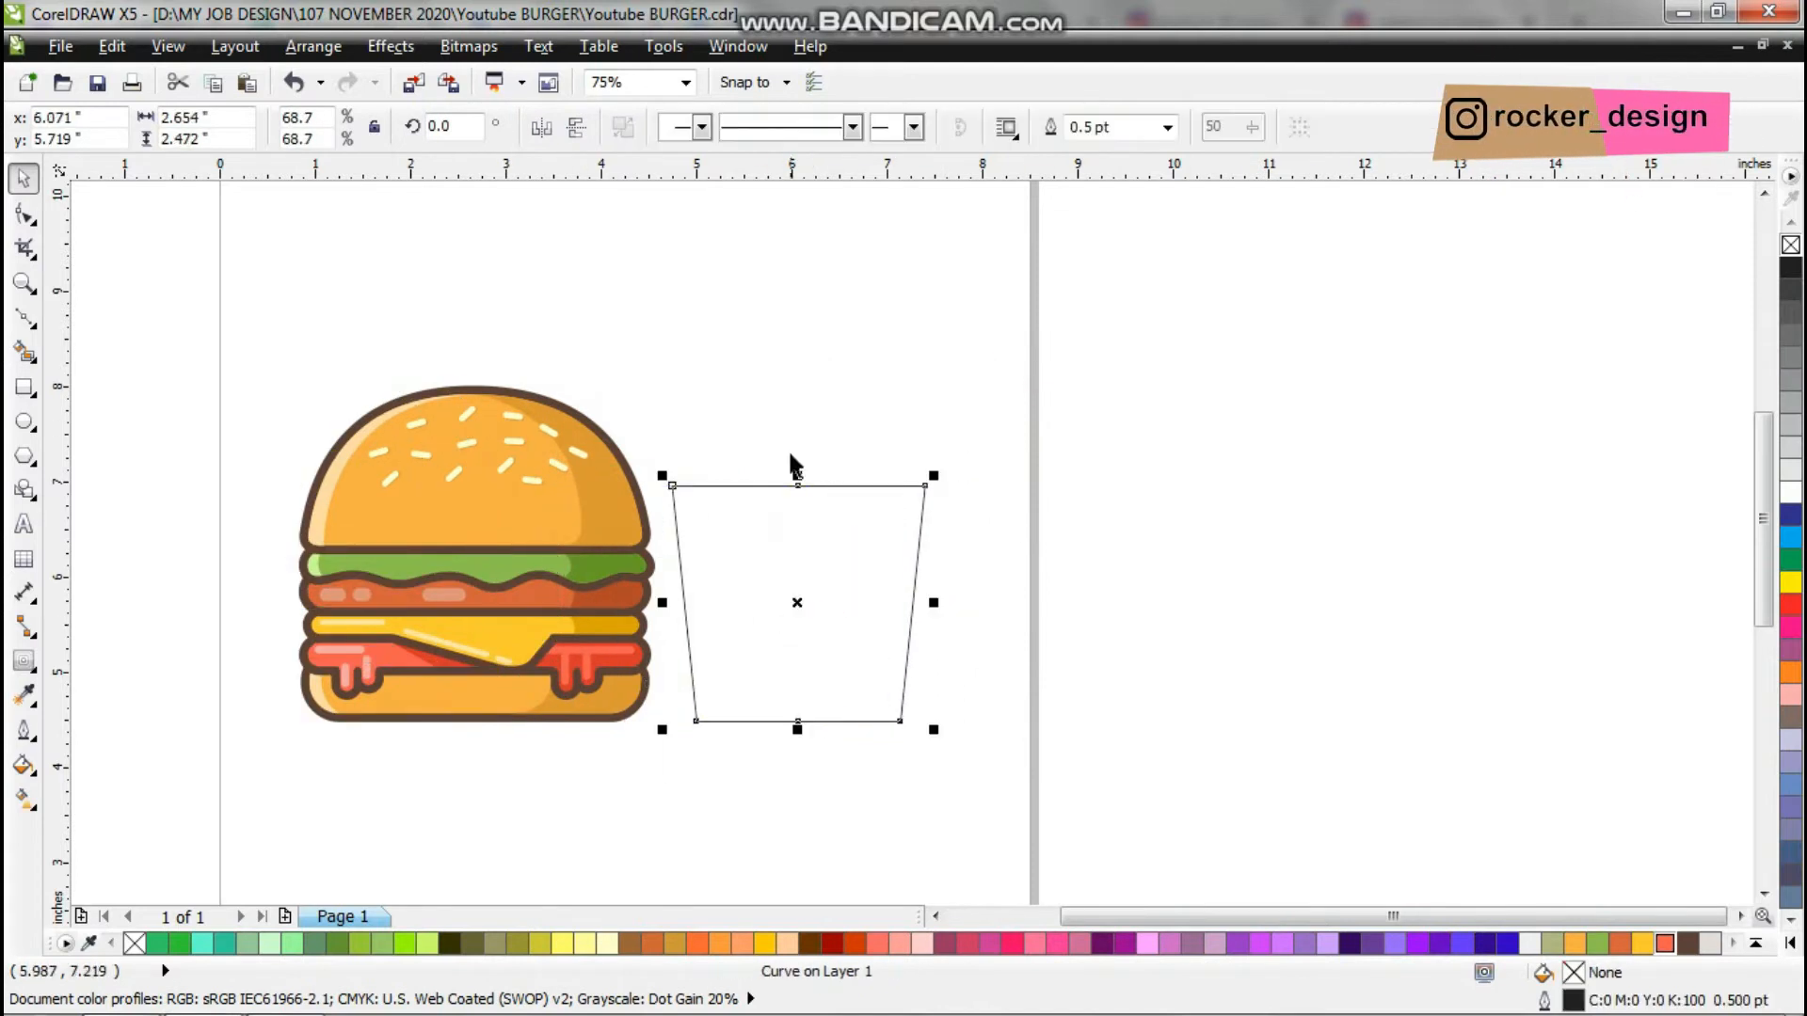
Draw an ellipse centred over the container's upper edge and trim the container with it to form a concave opening.
{"action": "key", "text": "F7"}
{"action": "mouse_move", "coordinate": [710, 371]}
{"action": "left_mouse_down"}
{"action": "mouse_move", "coordinate": [853, 523]}
{"action": "mouse_move", "coordinate": [940, 559]}
{"action": "left_mouse_up"}
{"action": "scroll", "coordinate": [906, 426], "scroll_direction": "up", "scroll_amount": 2}
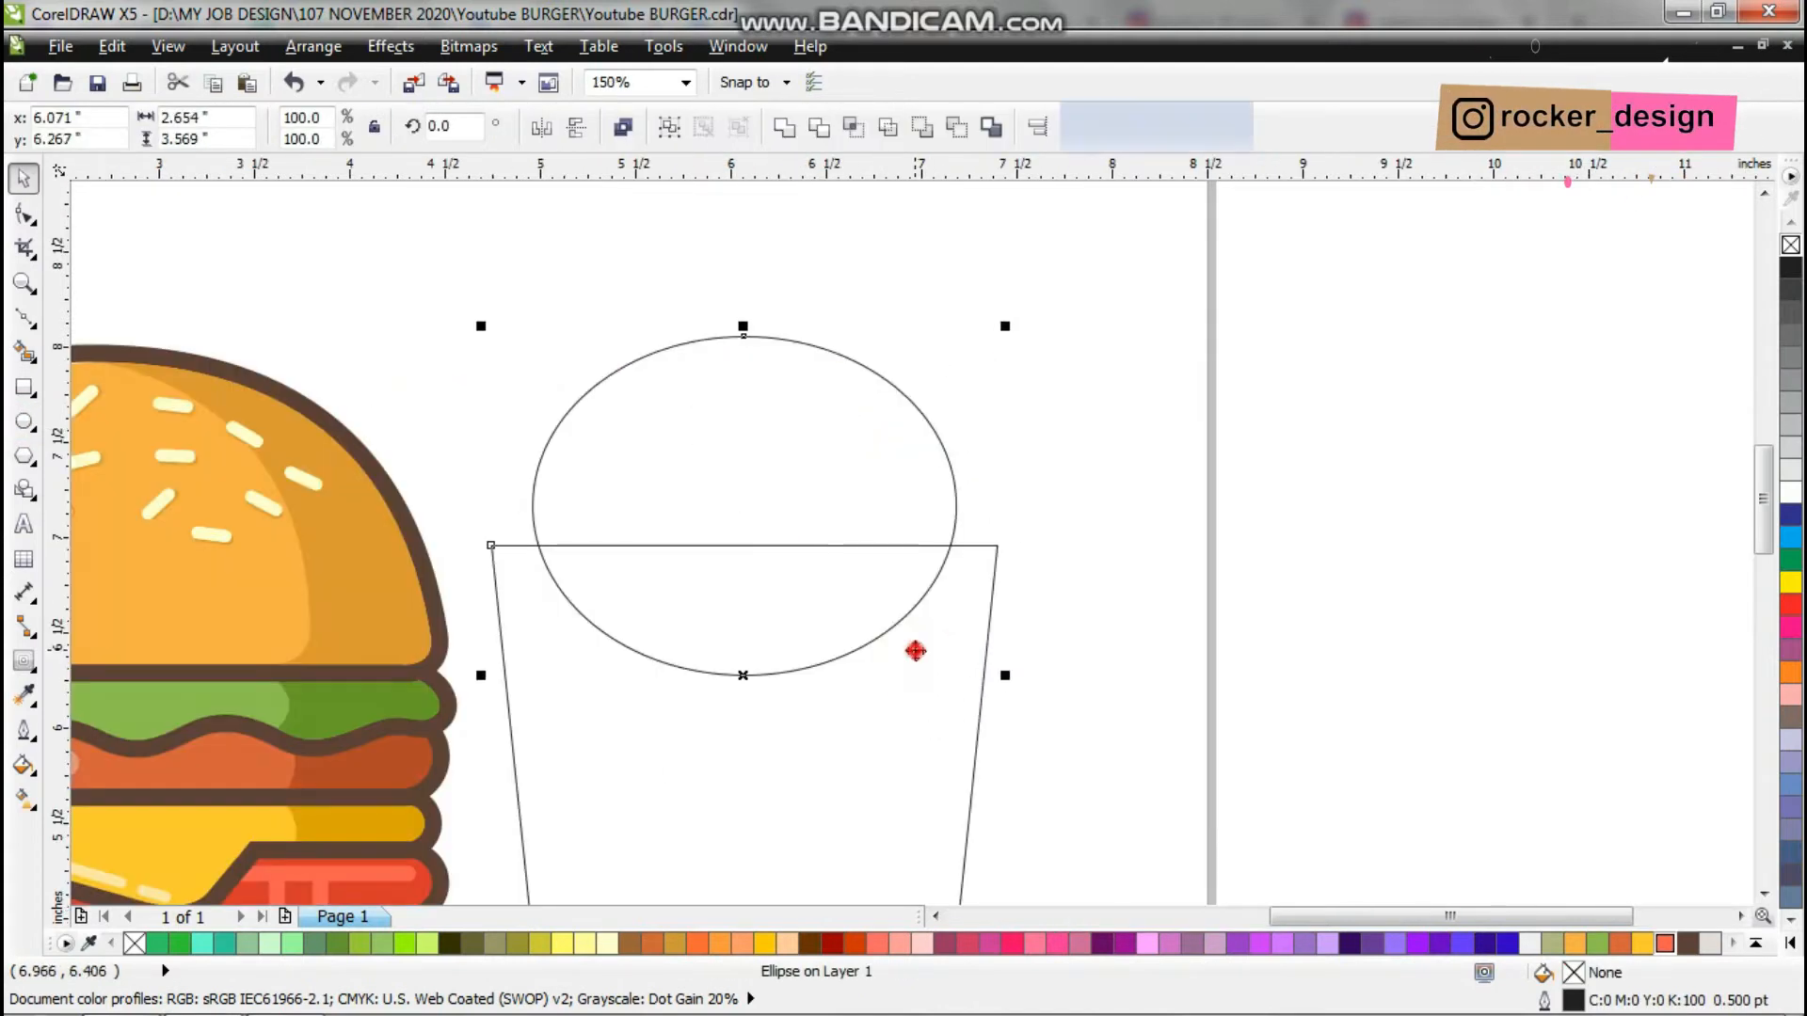
{"action": "left_click_drag", "start_coordinate": [956, 337], "coordinate": [943, 347]}
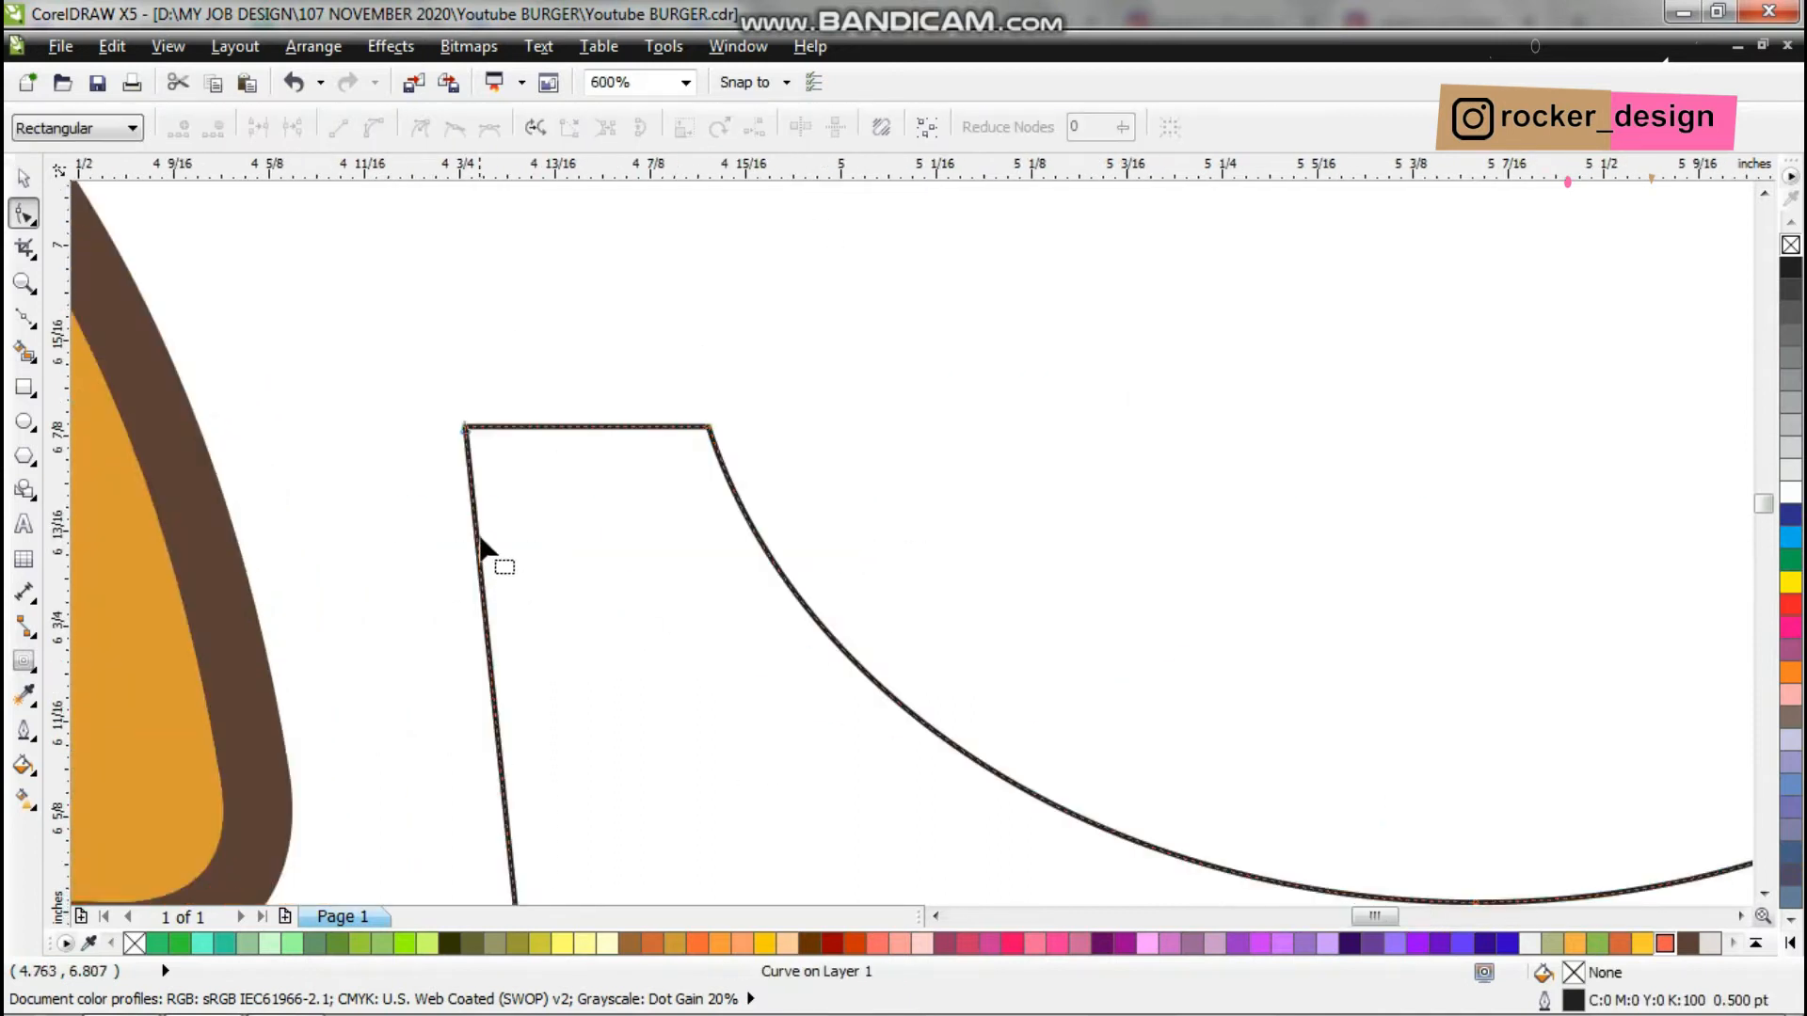
Cut off the container's upper left corner with a diagonal edge by removing the corner node.
{"action": "scroll", "coordinate": [485, 544], "scroll_direction": "up", "scroll_amount": 2}
{"action": "left_click", "coordinate": [468, 495]}
{"action": "key", "text": "Delete"}
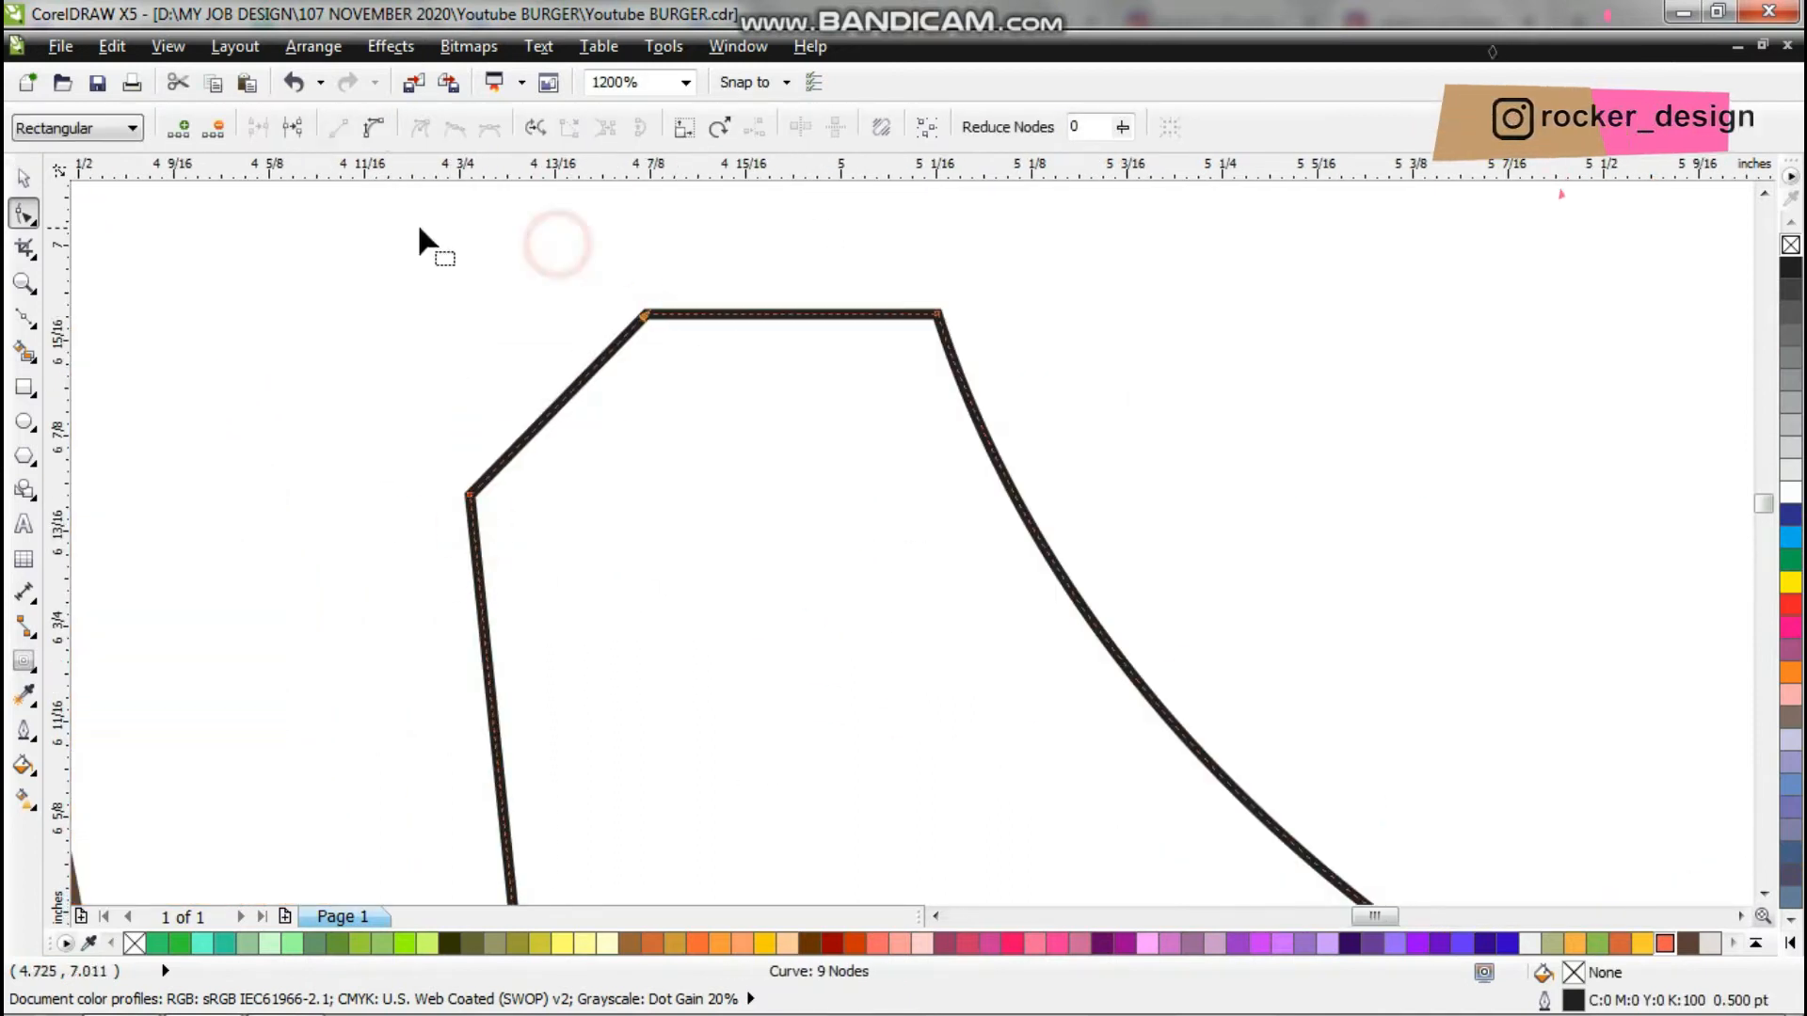
Round the container's cut upper left corner and give the upper right corner a matching rounded shape.
{"action": "left_click_drag", "start_coordinate": [503, 357], "coordinate": [475, 339]}
{"action": "scroll", "coordinate": [1101, 405], "scroll_direction": "down", "scroll_amount": 2}
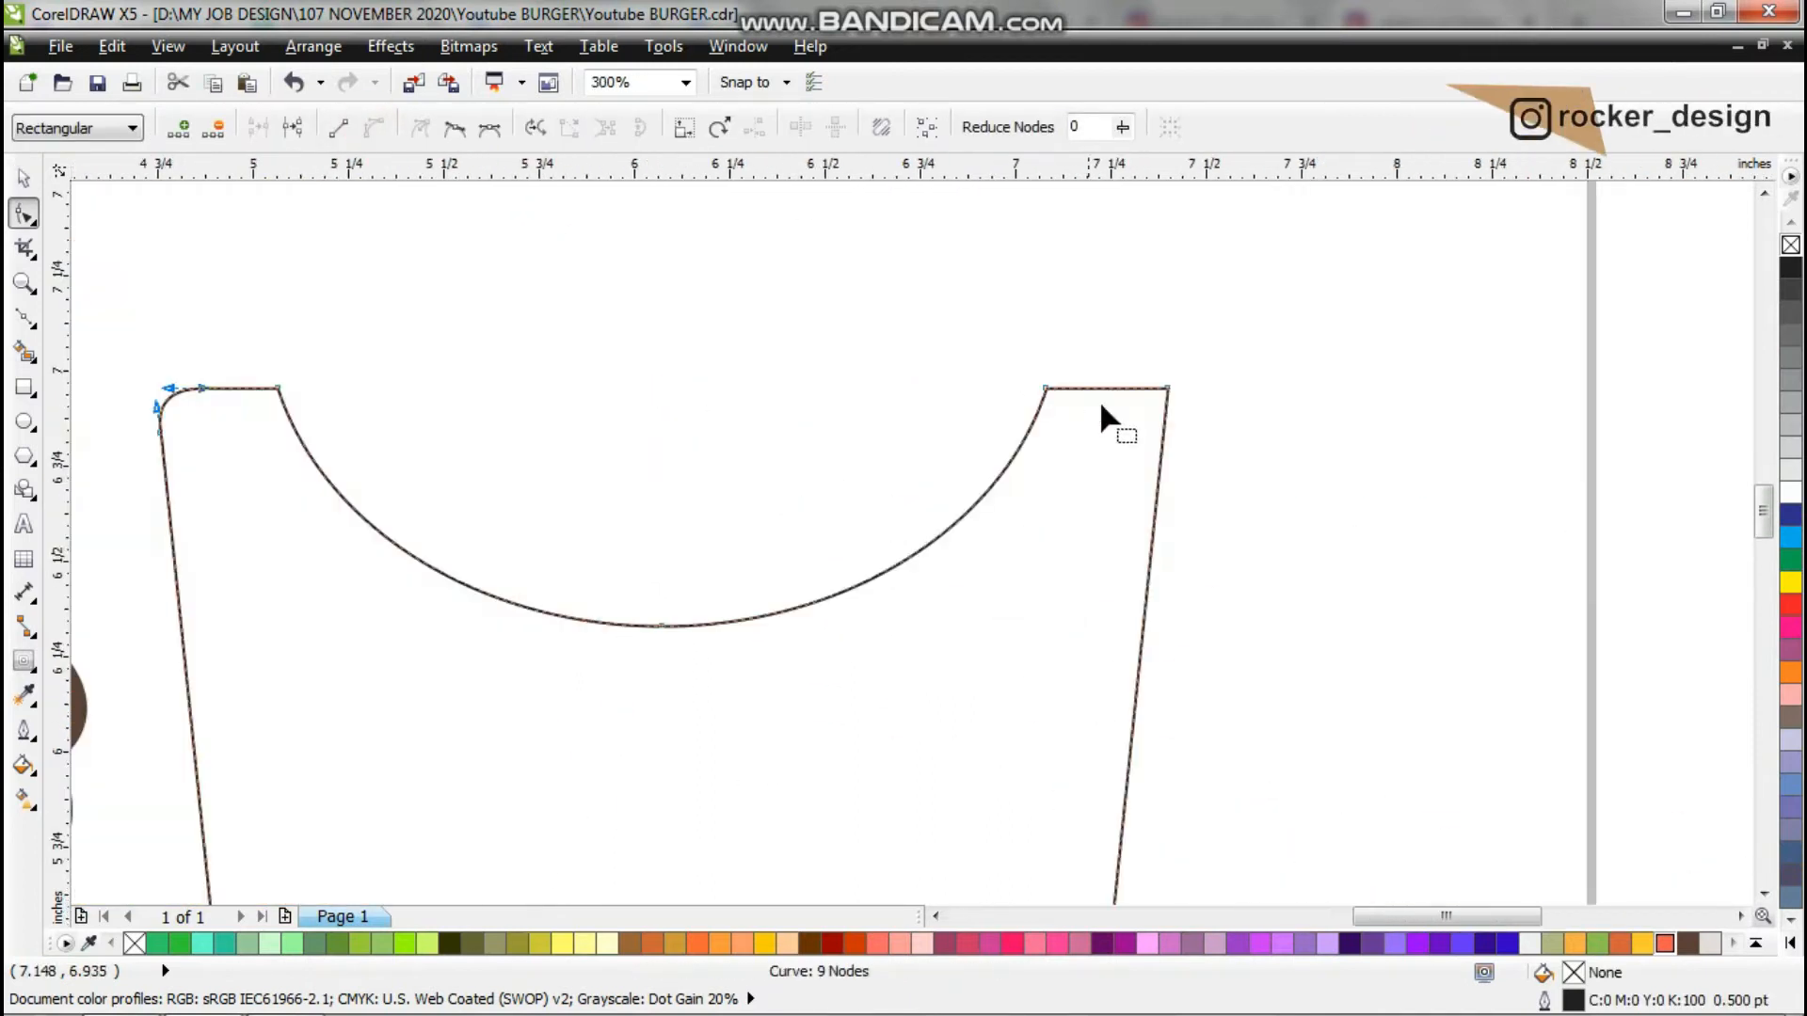
{"action": "key", "text": "Delete"}
{"action": "scroll", "coordinate": [1167, 411], "scroll_direction": "up", "scroll_amount": 1}
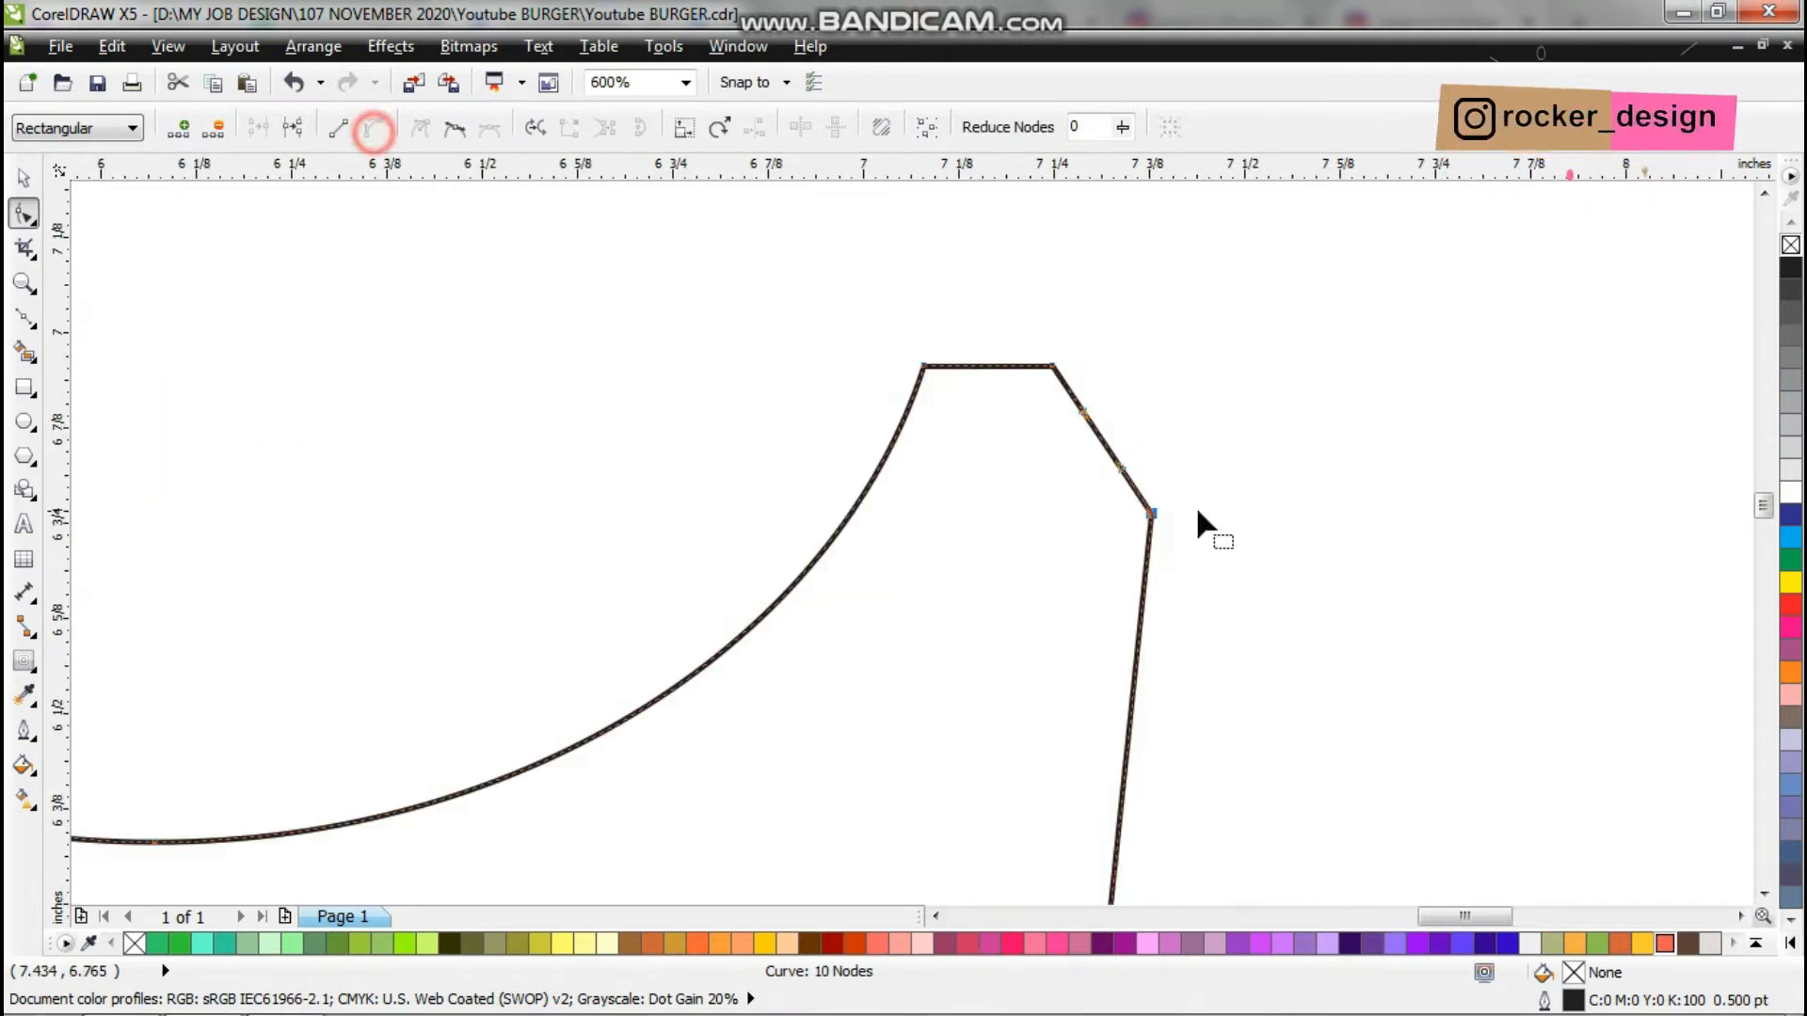
{"action": "left_click_drag", "start_coordinate": [1144, 405], "coordinate": [1145, 396]}
{"action": "scroll", "coordinate": [1169, 449], "scroll_direction": "down", "scroll_amount": 3}
{"action": "key", "text": "space"}
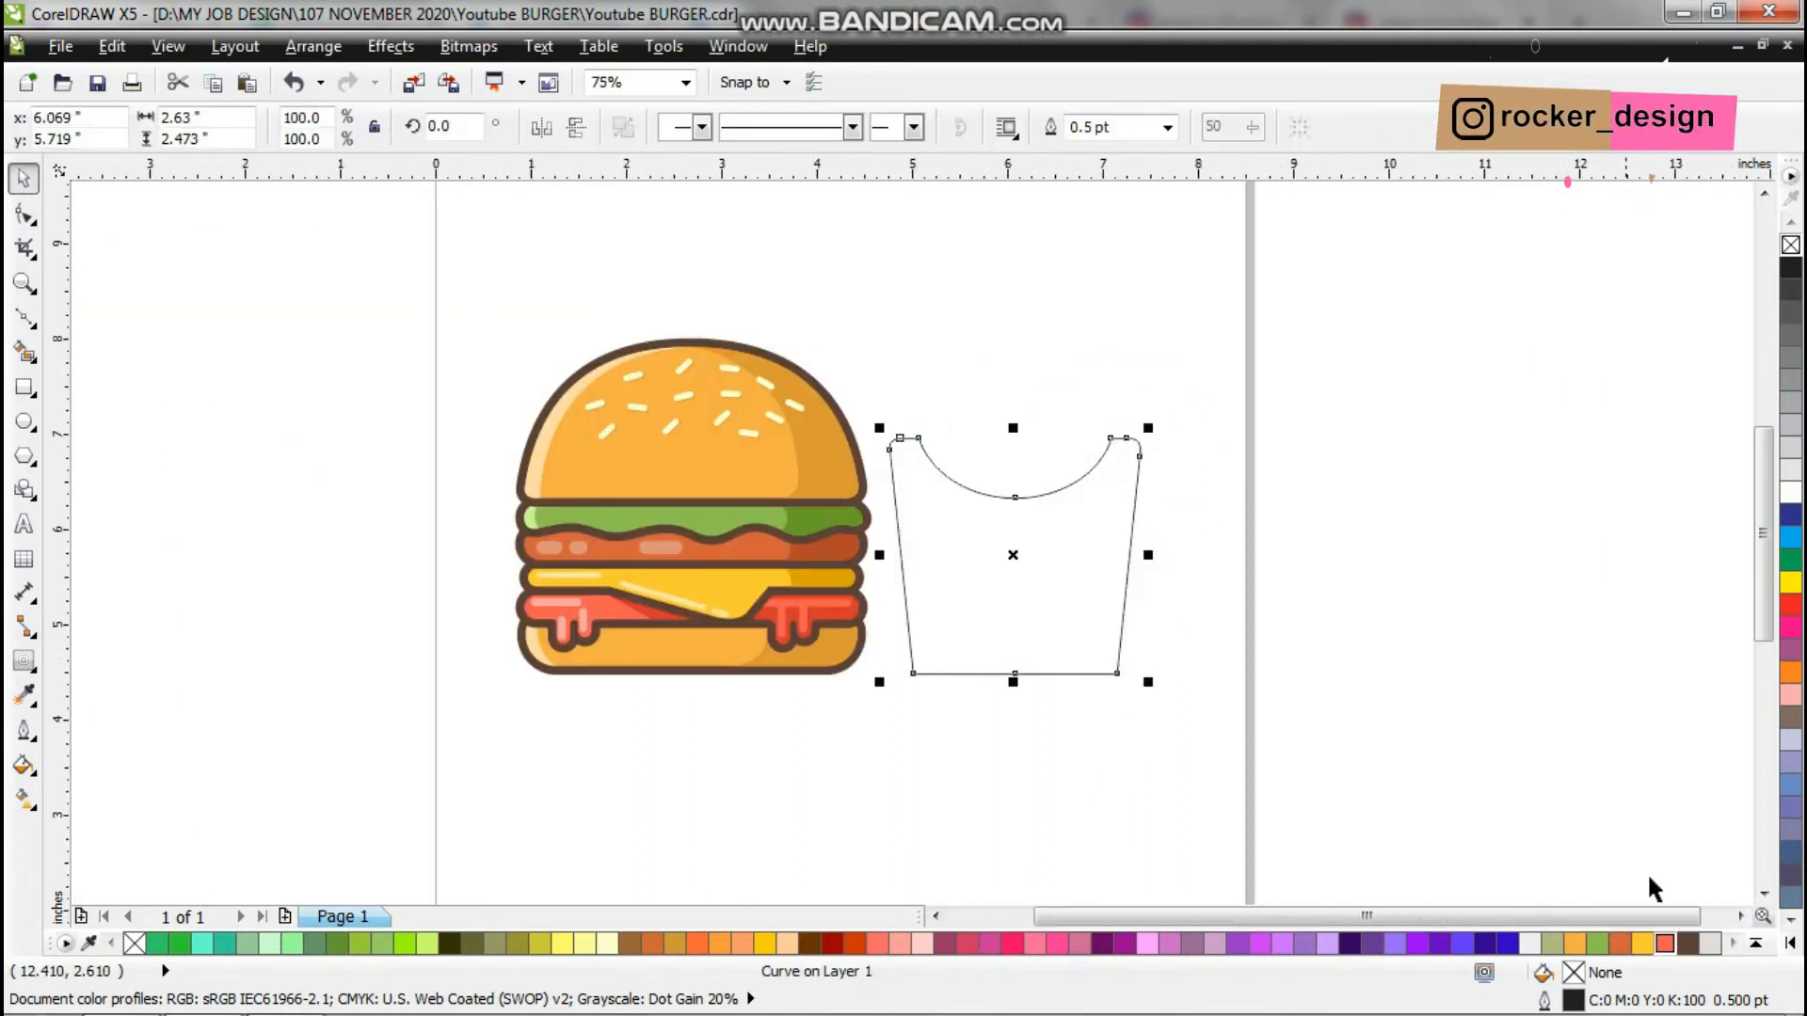
Fill the container with red, add a 0.09 in outside contour and break the contour apart.
{"action": "left_click", "coordinate": [1664, 943]}
{"action": "left_click", "coordinate": [24, 661]}
{"action": "left_click", "coordinate": [580, 127]}
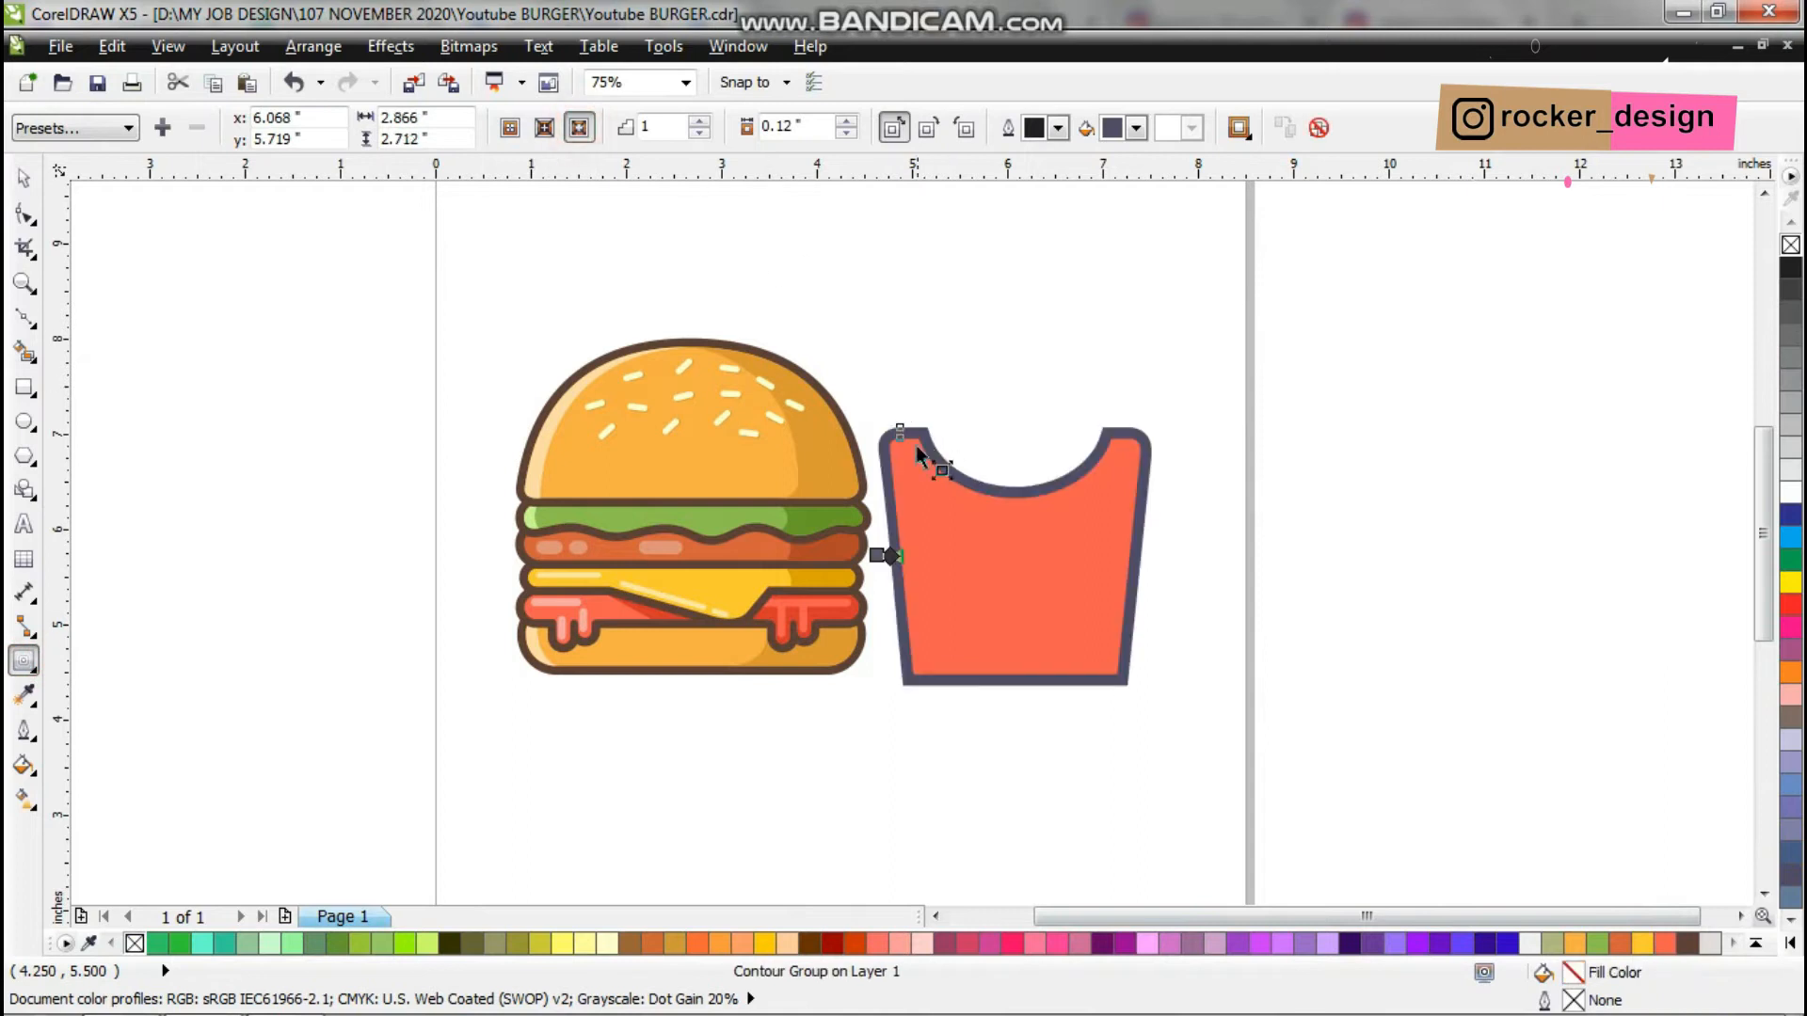
{"action": "scroll", "coordinate": [916, 445], "scroll_direction": "up", "scroll_amount": 1}
{"action": "left_click", "coordinate": [846, 135]}
{"action": "left_click", "coordinate": [846, 135]}
{"action": "left_click", "coordinate": [846, 135]}
{"action": "left_click", "coordinate": [846, 134]}
{"action": "scroll", "coordinate": [877, 570], "scroll_direction": "up", "scroll_amount": 1}
{"action": "left_click", "coordinate": [846, 120]}
{"action": "right_click", "coordinate": [825, 310]}
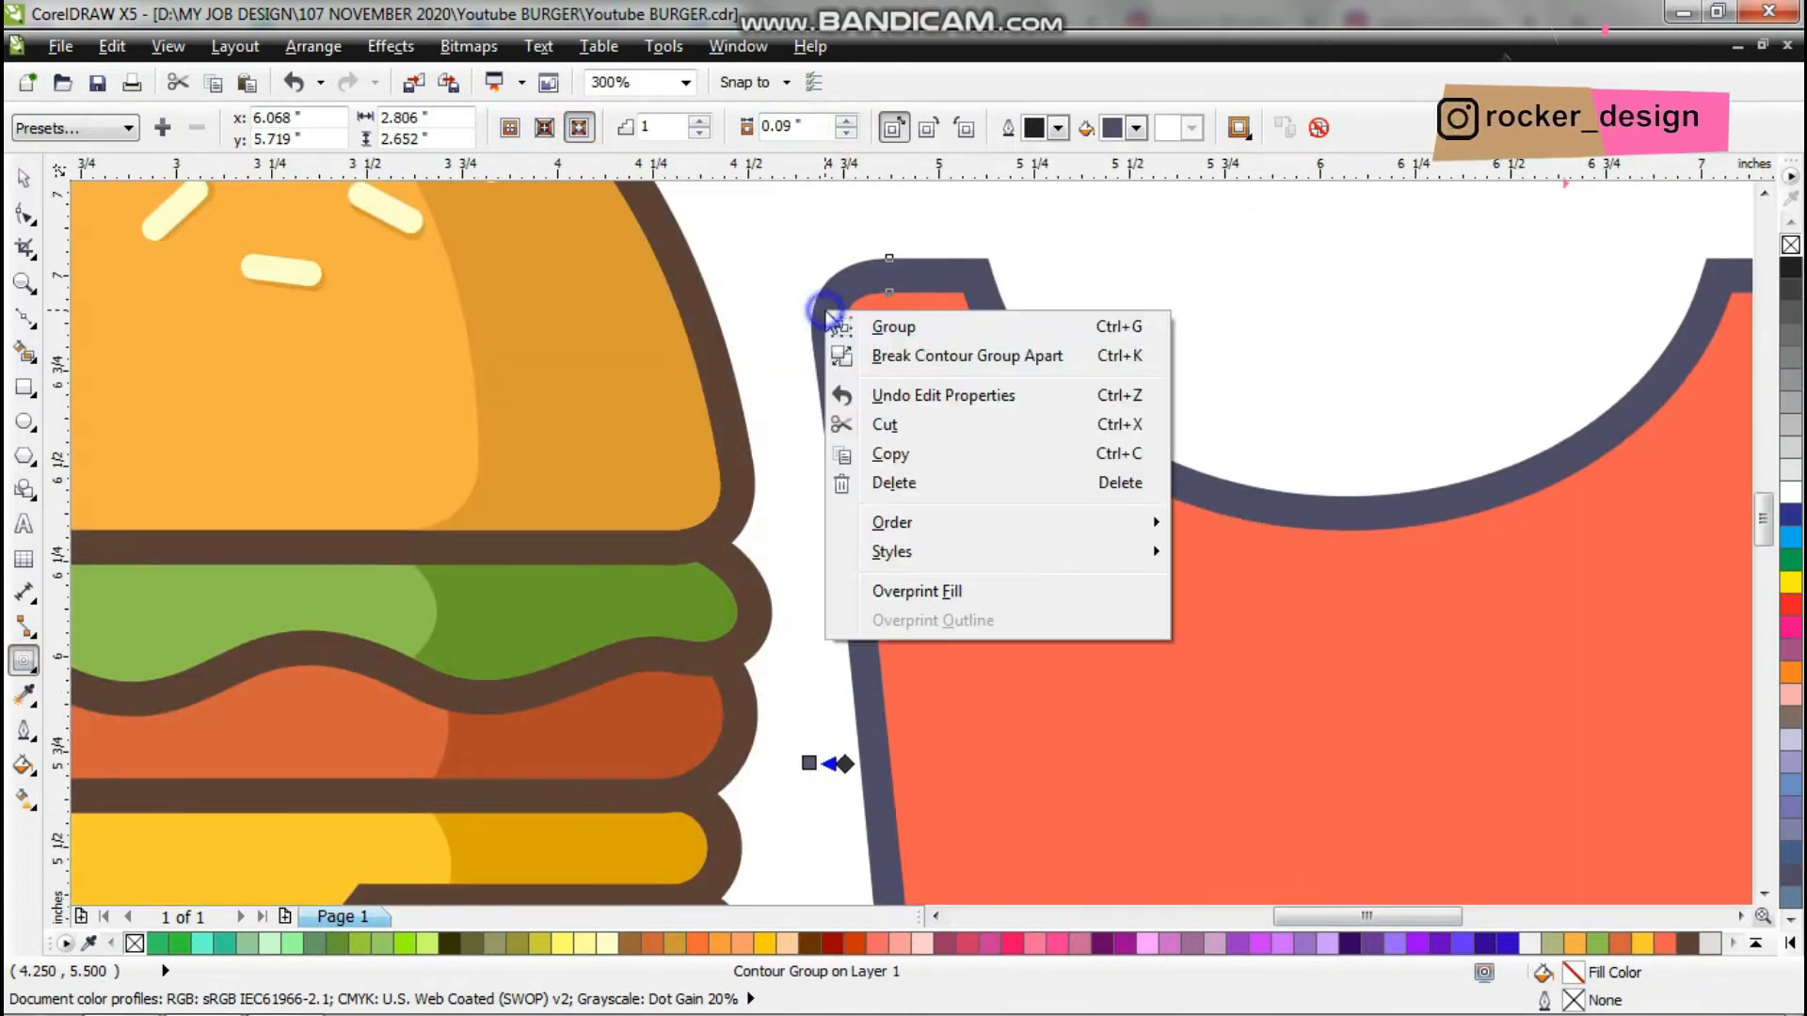
{"action": "left_click", "coordinate": [903, 356]}
Colour the container's contour with the dark brown sampled from the burger's outline.
{"action": "left_click", "coordinate": [23, 697]}
{"action": "left_click", "coordinate": [753, 517]}
{"action": "left_click", "coordinate": [836, 500]}
{"action": "scroll", "coordinate": [847, 502], "scroll_direction": "down", "scroll_amount": 3}
{"action": "key", "text": "space"}
{"action": "scroll", "coordinate": [923, 532], "scroll_direction": "up", "scroll_amount": 2}
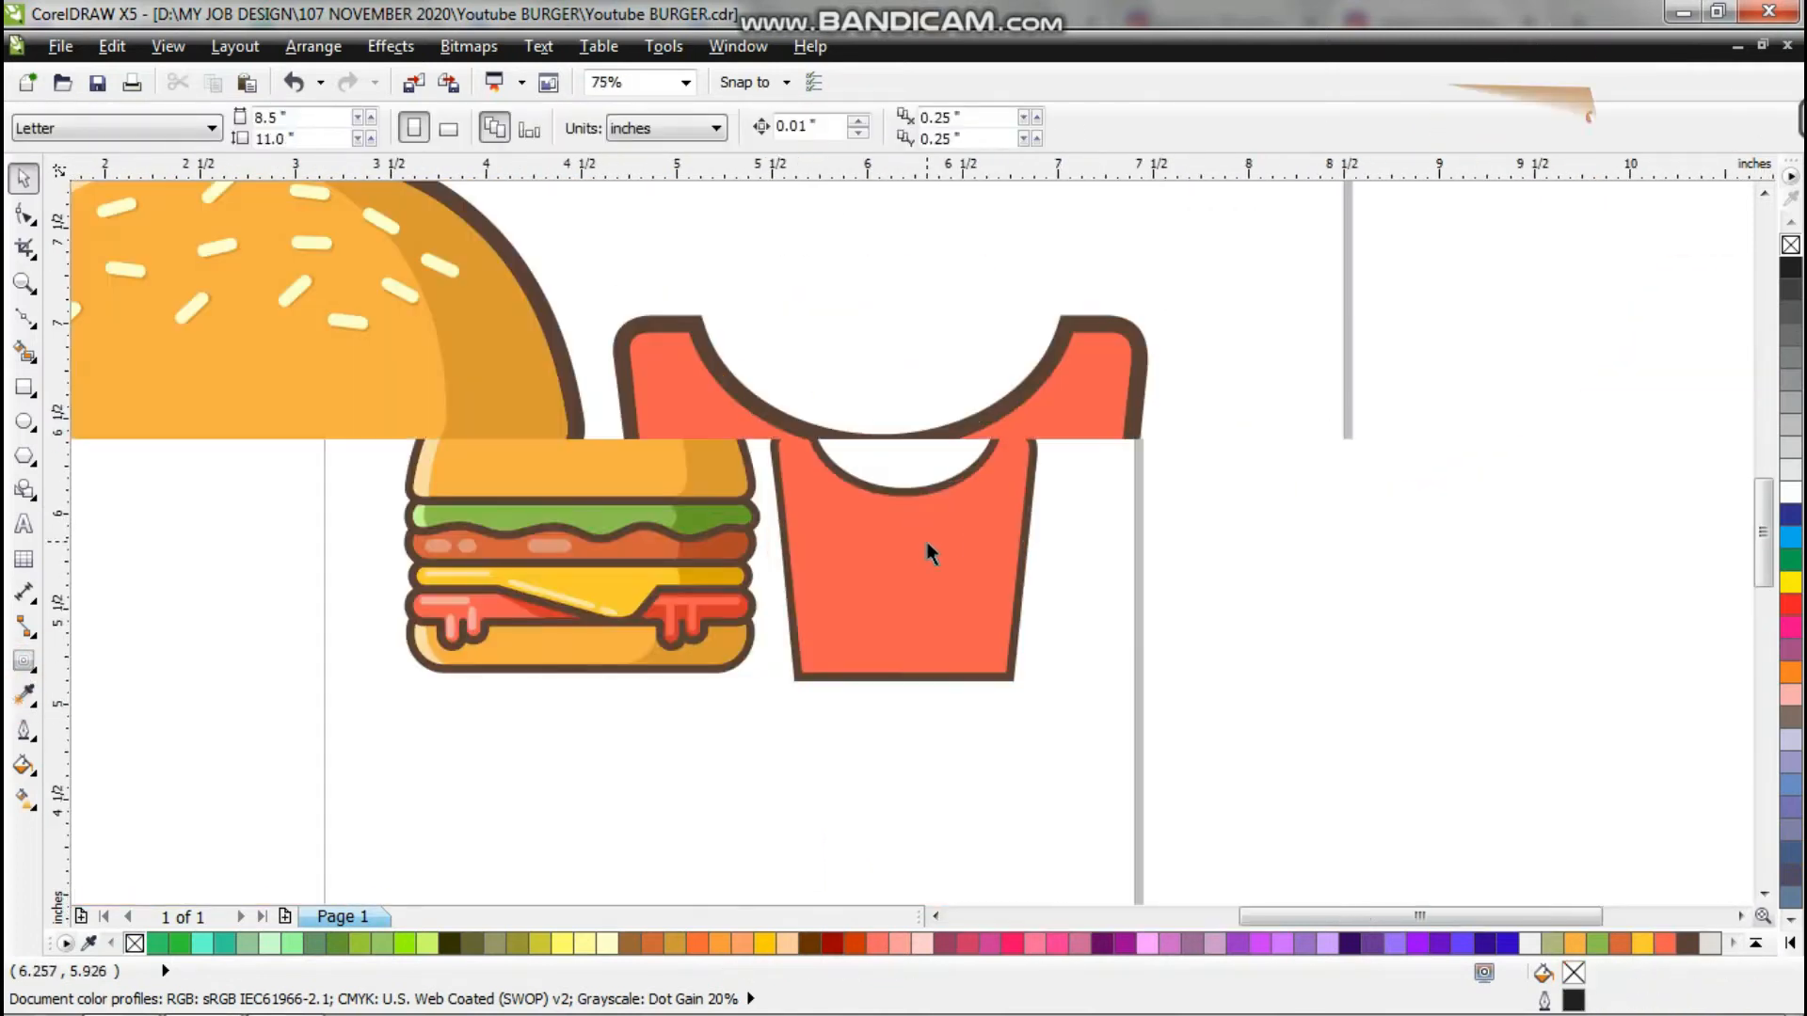
Draw a rectangle about 3.27 by 0.76 in across the container's middle, intersect it with the container and delete the rectangle.
{"action": "key", "text": "F6"}
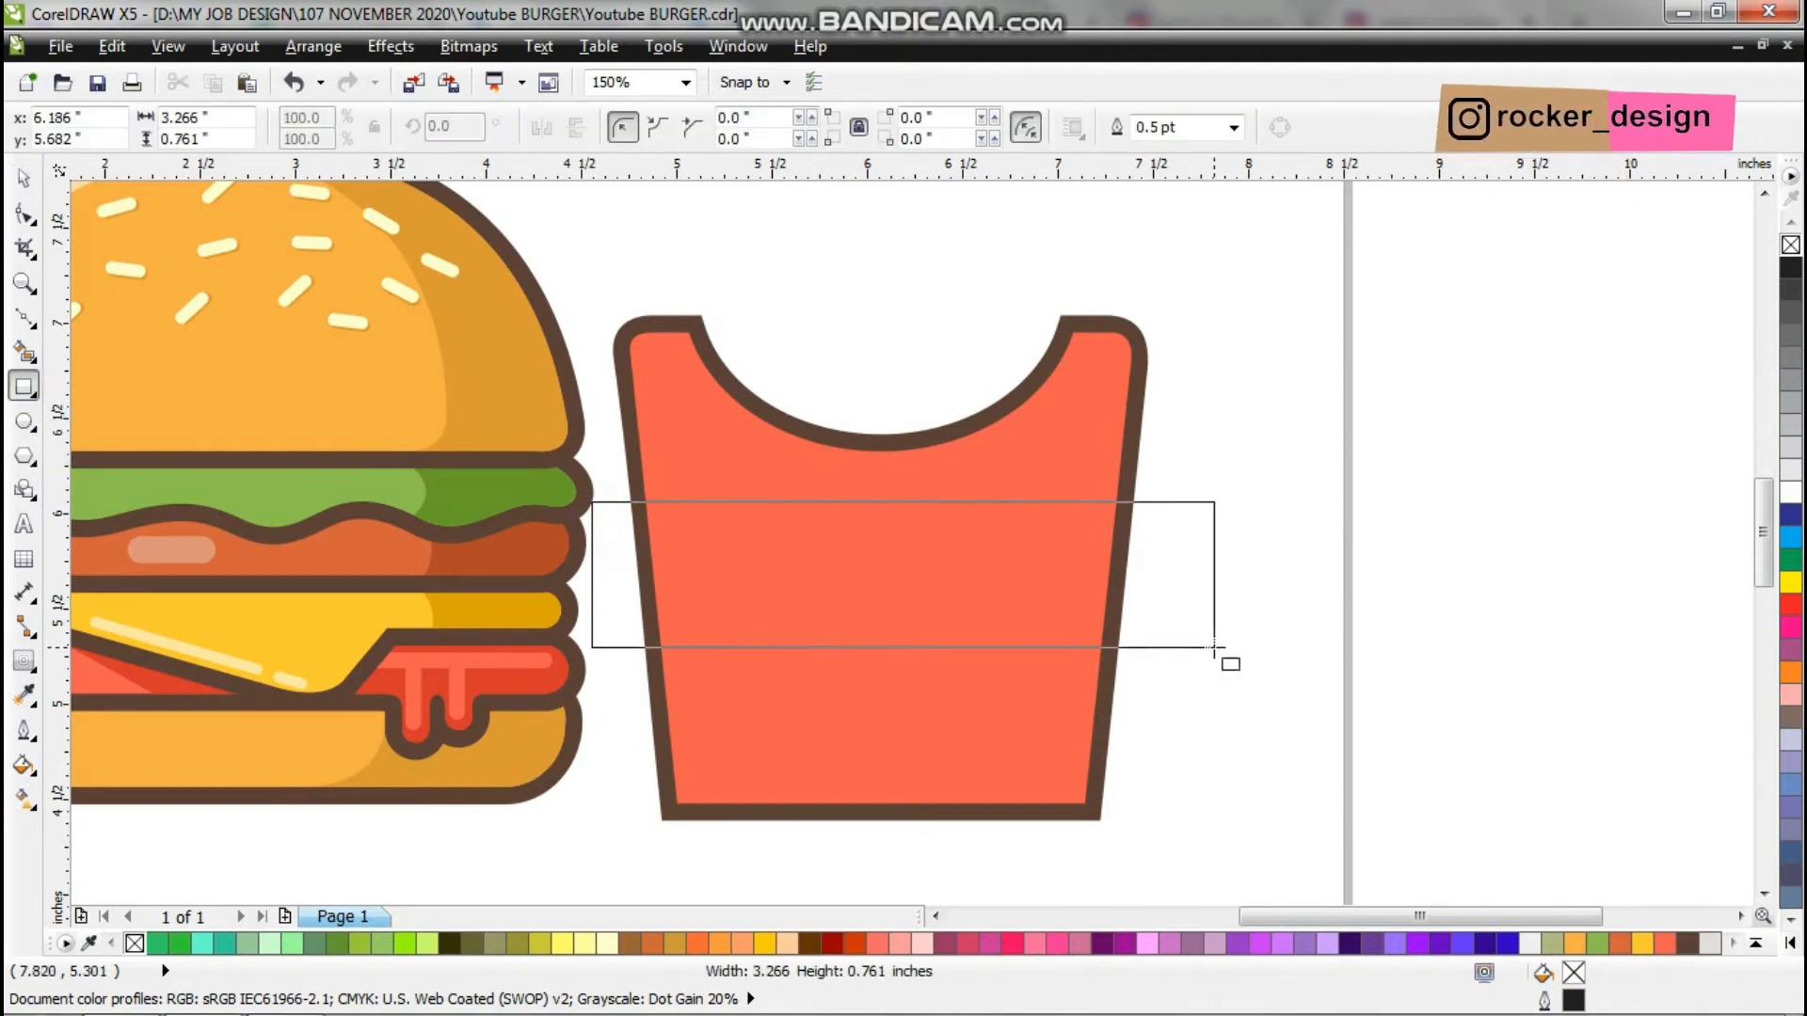
{"action": "key", "text": "space"}
{"action": "left_click", "coordinate": [1069, 480], "text": "shift"}
{"action": "key", "text": "e"}
{"action": "left_click", "coordinate": [1274, 480]}
{"action": "left_click", "coordinate": [1022, 503]}
{"action": "left_click", "coordinate": [997, 452], "text": "shift"}
{"action": "left_click", "coordinate": [847, 129]}
{"action": "key", "text": "Delete"}
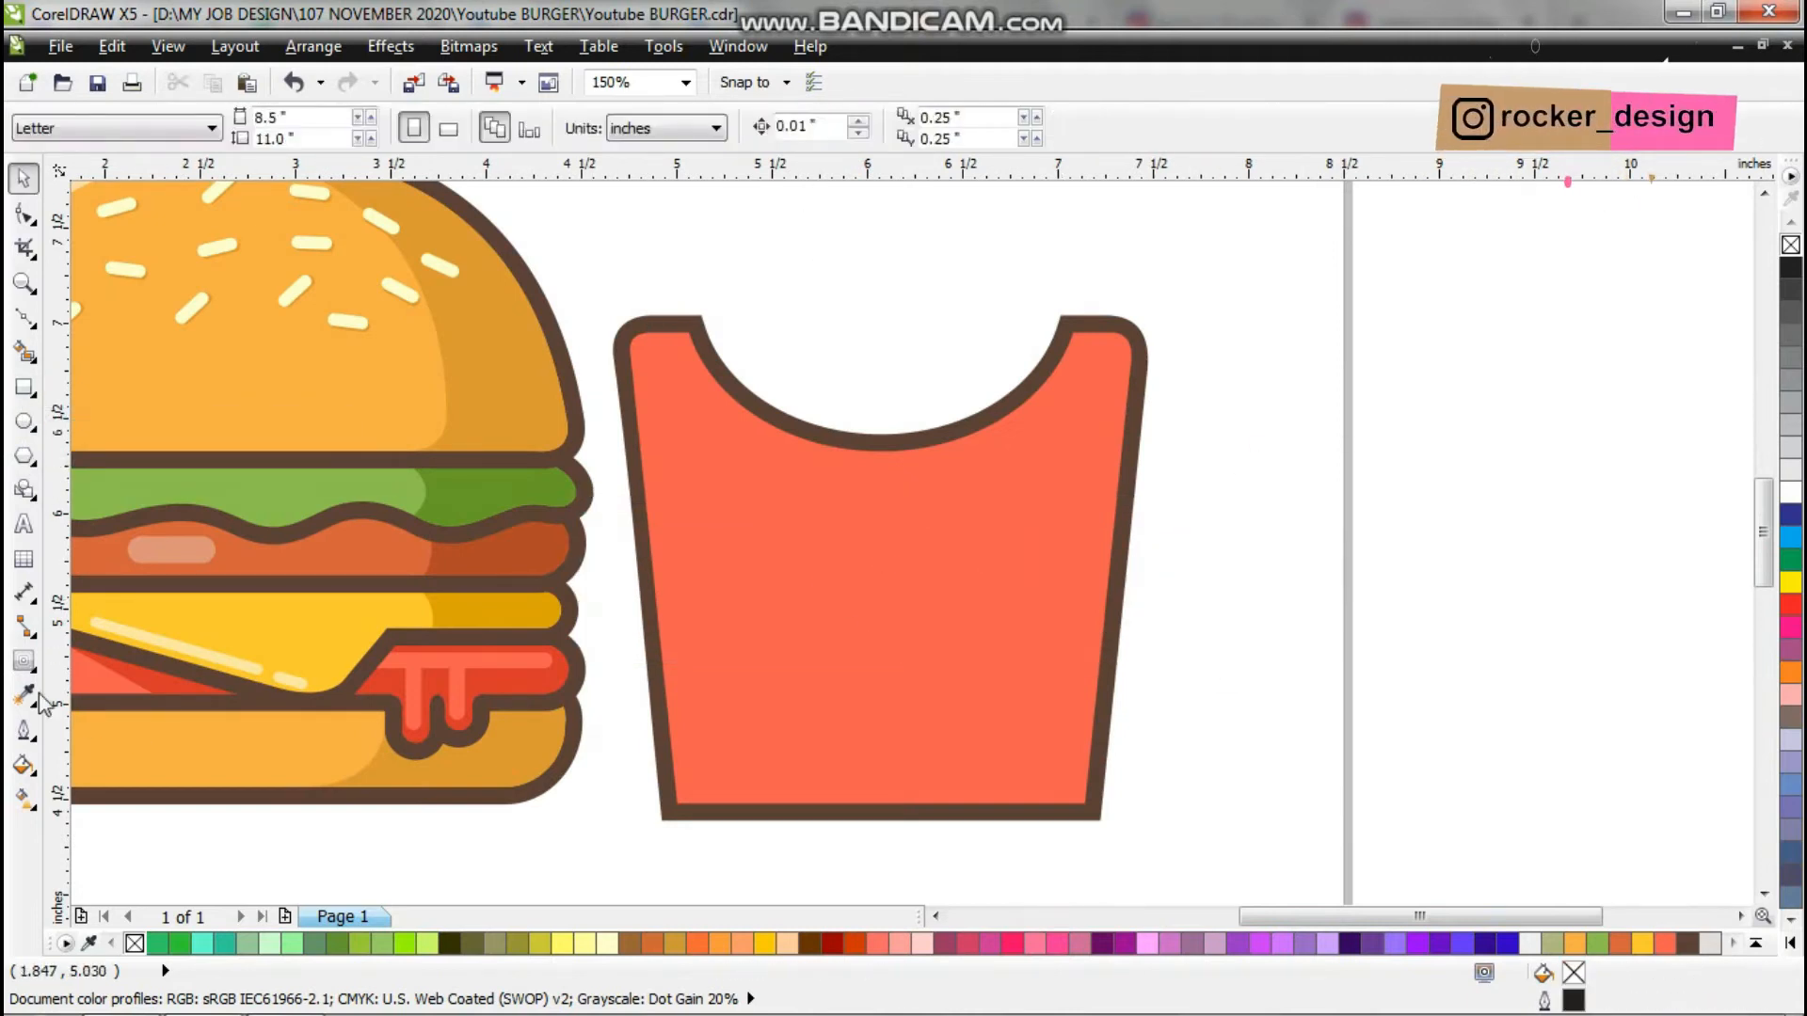
Fill the container's middle band with the yellow sampled from the burger's cheese.
{"action": "left_click", "coordinate": [26, 695]}
{"action": "left_click", "coordinate": [282, 631]}
{"action": "left_click", "coordinate": [725, 563]}
{"action": "key", "text": "space"}
{"action": "left_click", "coordinate": [725, 563]}
Add an outside contour to the yellow band, break it apart and colour it with the burger's outline brown.
{"action": "left_click", "coordinate": [24, 660]}
{"action": "left_click", "coordinate": [580, 127]}
{"action": "scroll", "coordinate": [674, 490], "scroll_direction": "up", "scroll_amount": 2}
{"action": "double_click", "coordinate": [846, 135]}
{"action": "right_click", "coordinate": [621, 485]}
{"action": "left_click", "coordinate": [649, 528]}
{"action": "left_click", "coordinate": [25, 695]}
{"action": "left_click", "coordinate": [538, 395]}
{"action": "left_click", "coordinate": [619, 491]}
{"action": "key", "text": "space"}
{"action": "scroll", "coordinate": [660, 518], "scroll_direction": "down", "scroll_amount": 3}
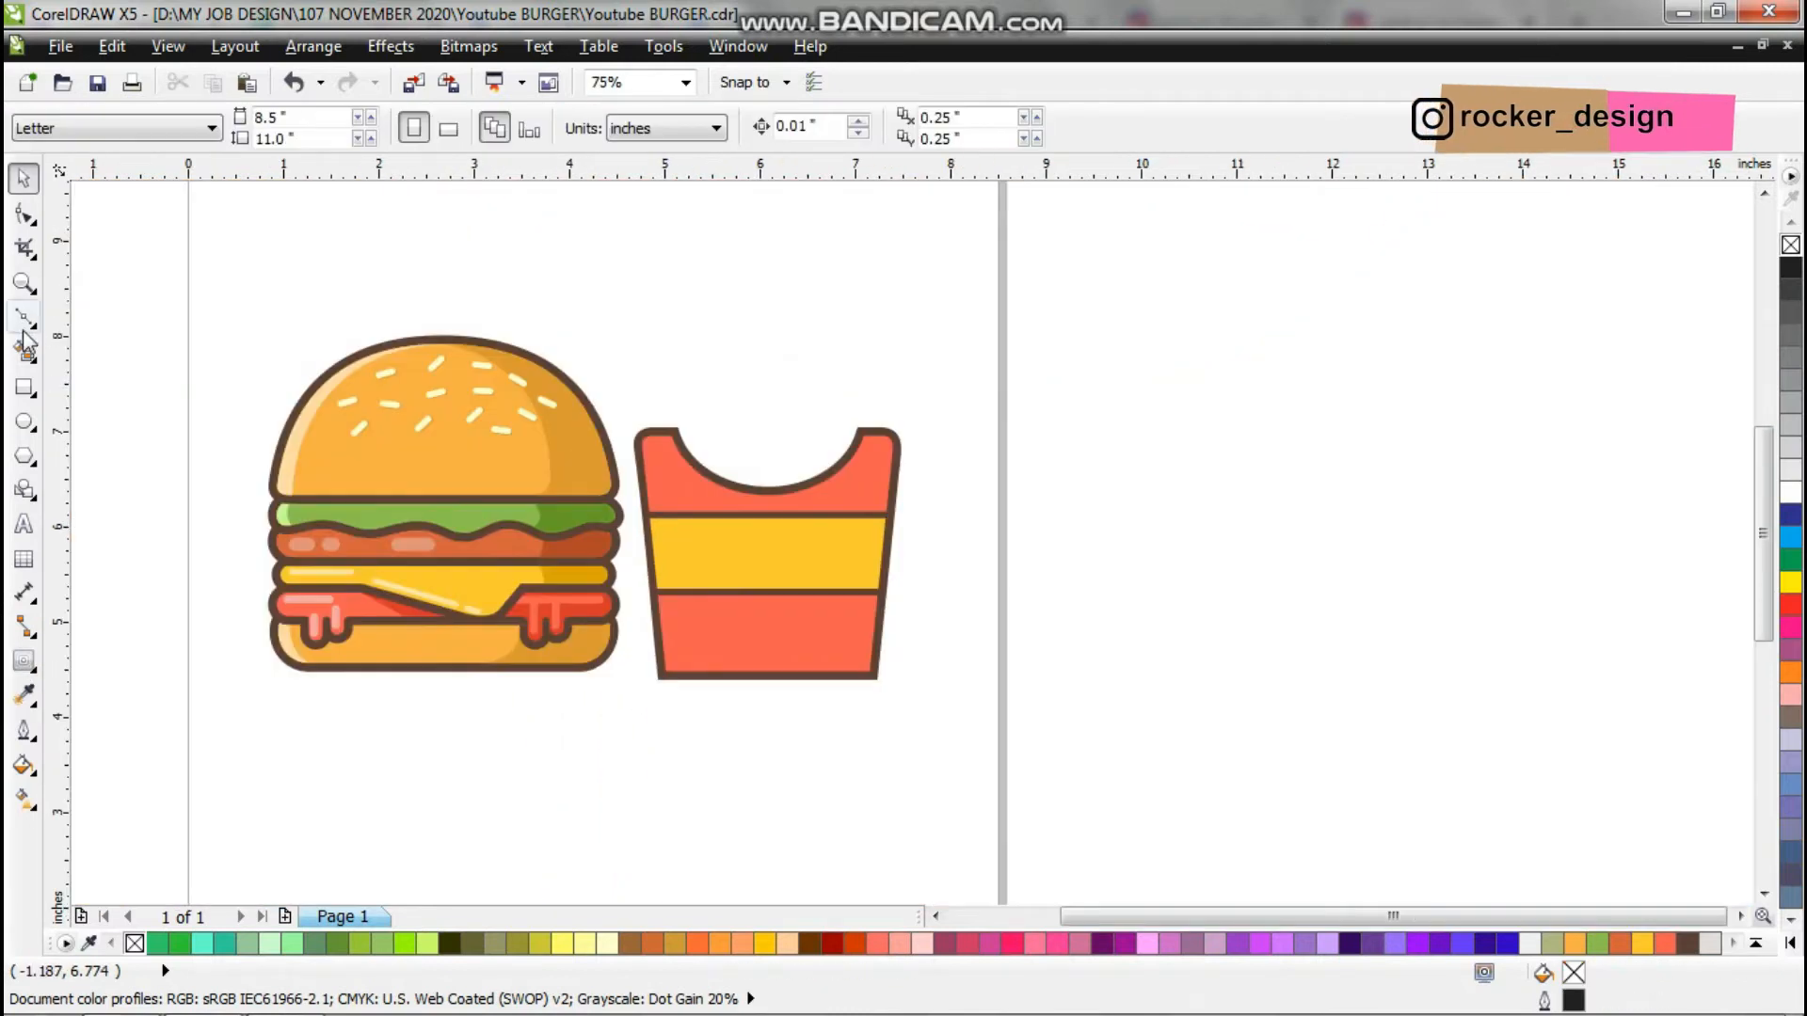
Draw a closed Bezier shape over the container's right side, with its inner edge slanted parallel to the container's side.
{"action": "left_click", "coordinate": [24, 323]}
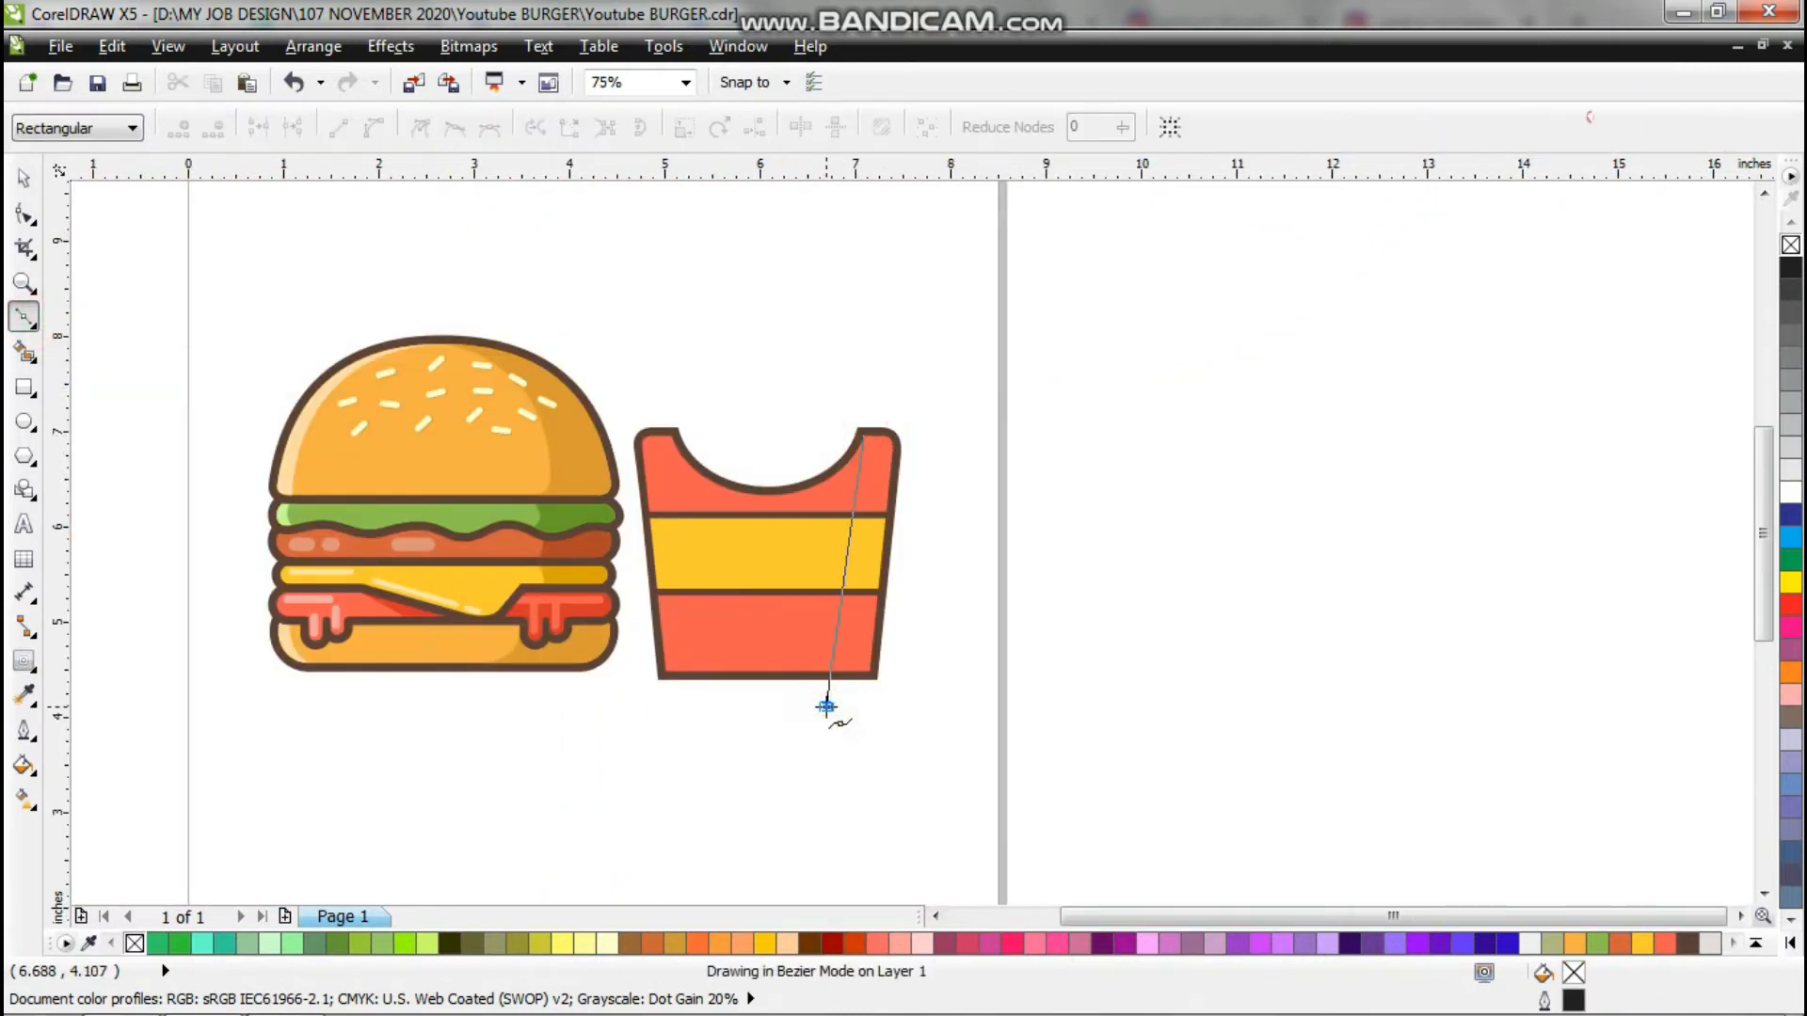
{"action": "left_click_drag", "start_coordinate": [965, 736], "coordinate": [981, 725]}
{"action": "left_click_drag", "start_coordinate": [1025, 493], "coordinate": [1008, 442]}
{"action": "left_click", "coordinate": [863, 435]}
{"action": "scroll", "coordinate": [829, 694], "scroll_direction": "up", "scroll_amount": 1}
{"action": "left_click_drag", "start_coordinate": [824, 723], "coordinate": [834, 753]}
Intersect the slanted shape with the container and its band to form darker red and darker yellow shadows.
{"action": "key", "text": "space"}
{"action": "left_click", "coordinate": [798, 573], "text": "shift"}
{"action": "left_click", "coordinate": [853, 127]}
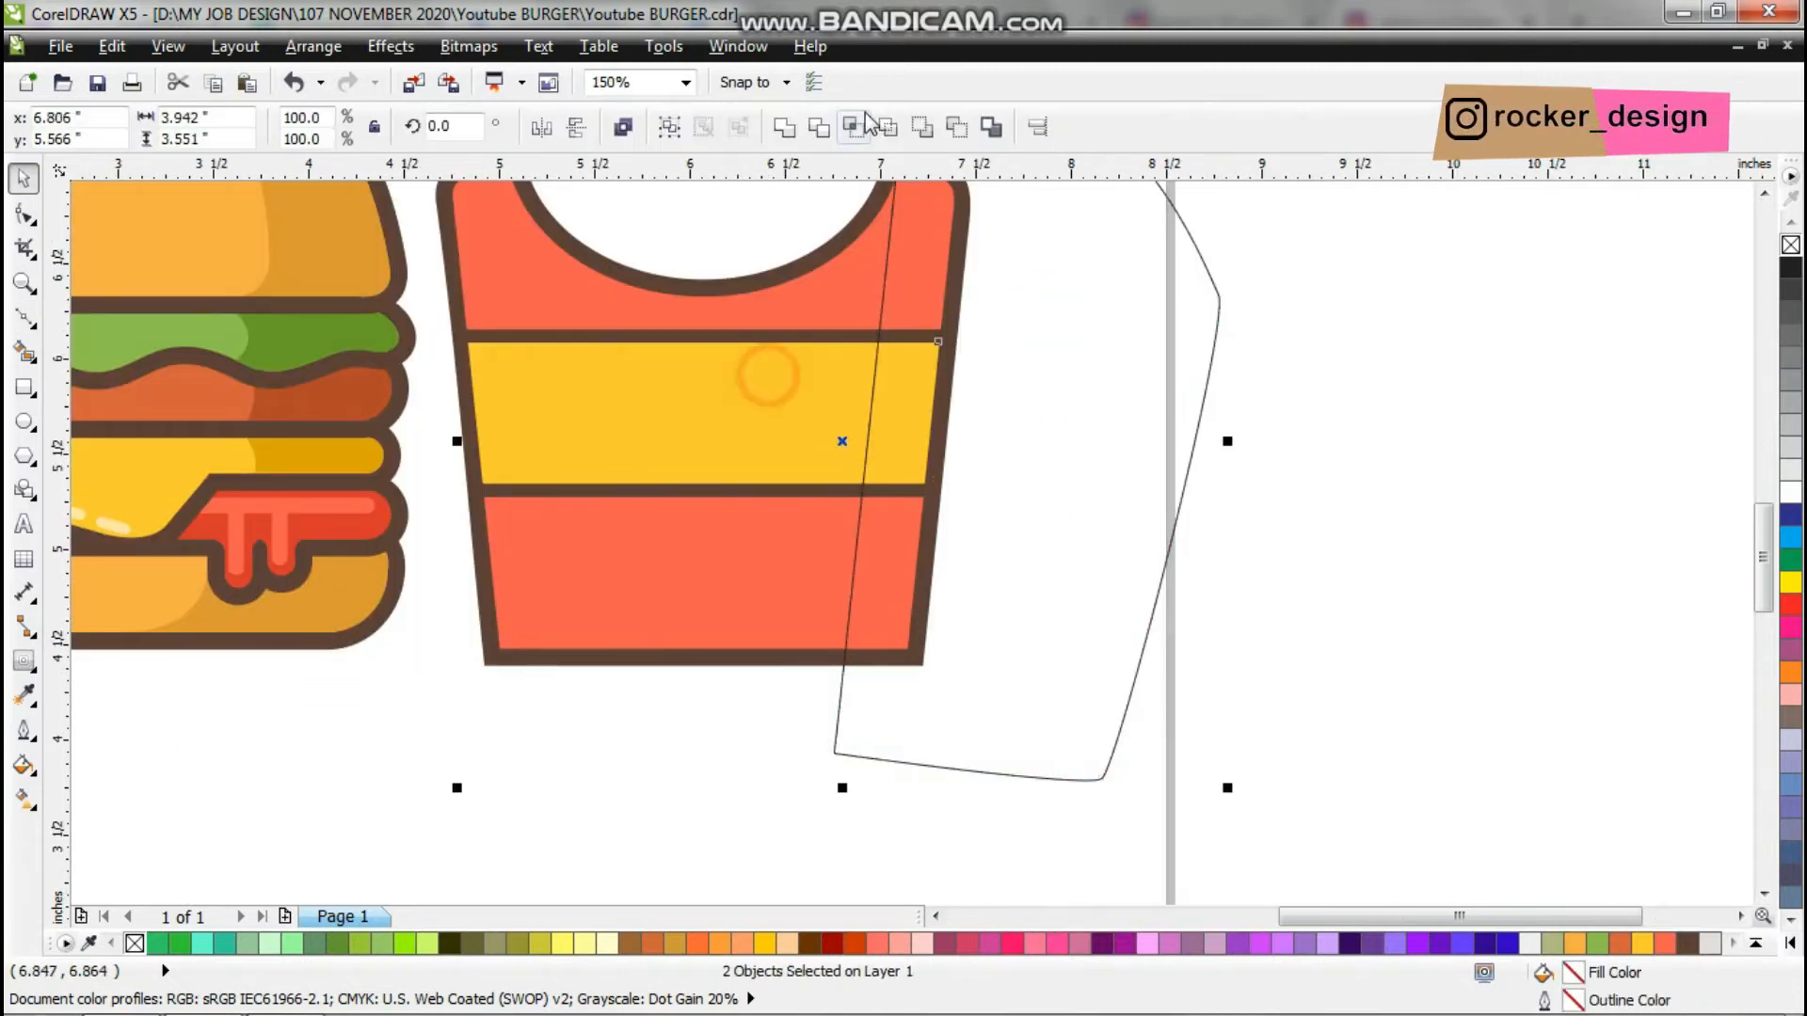
{"action": "left_click", "coordinate": [843, 565]}
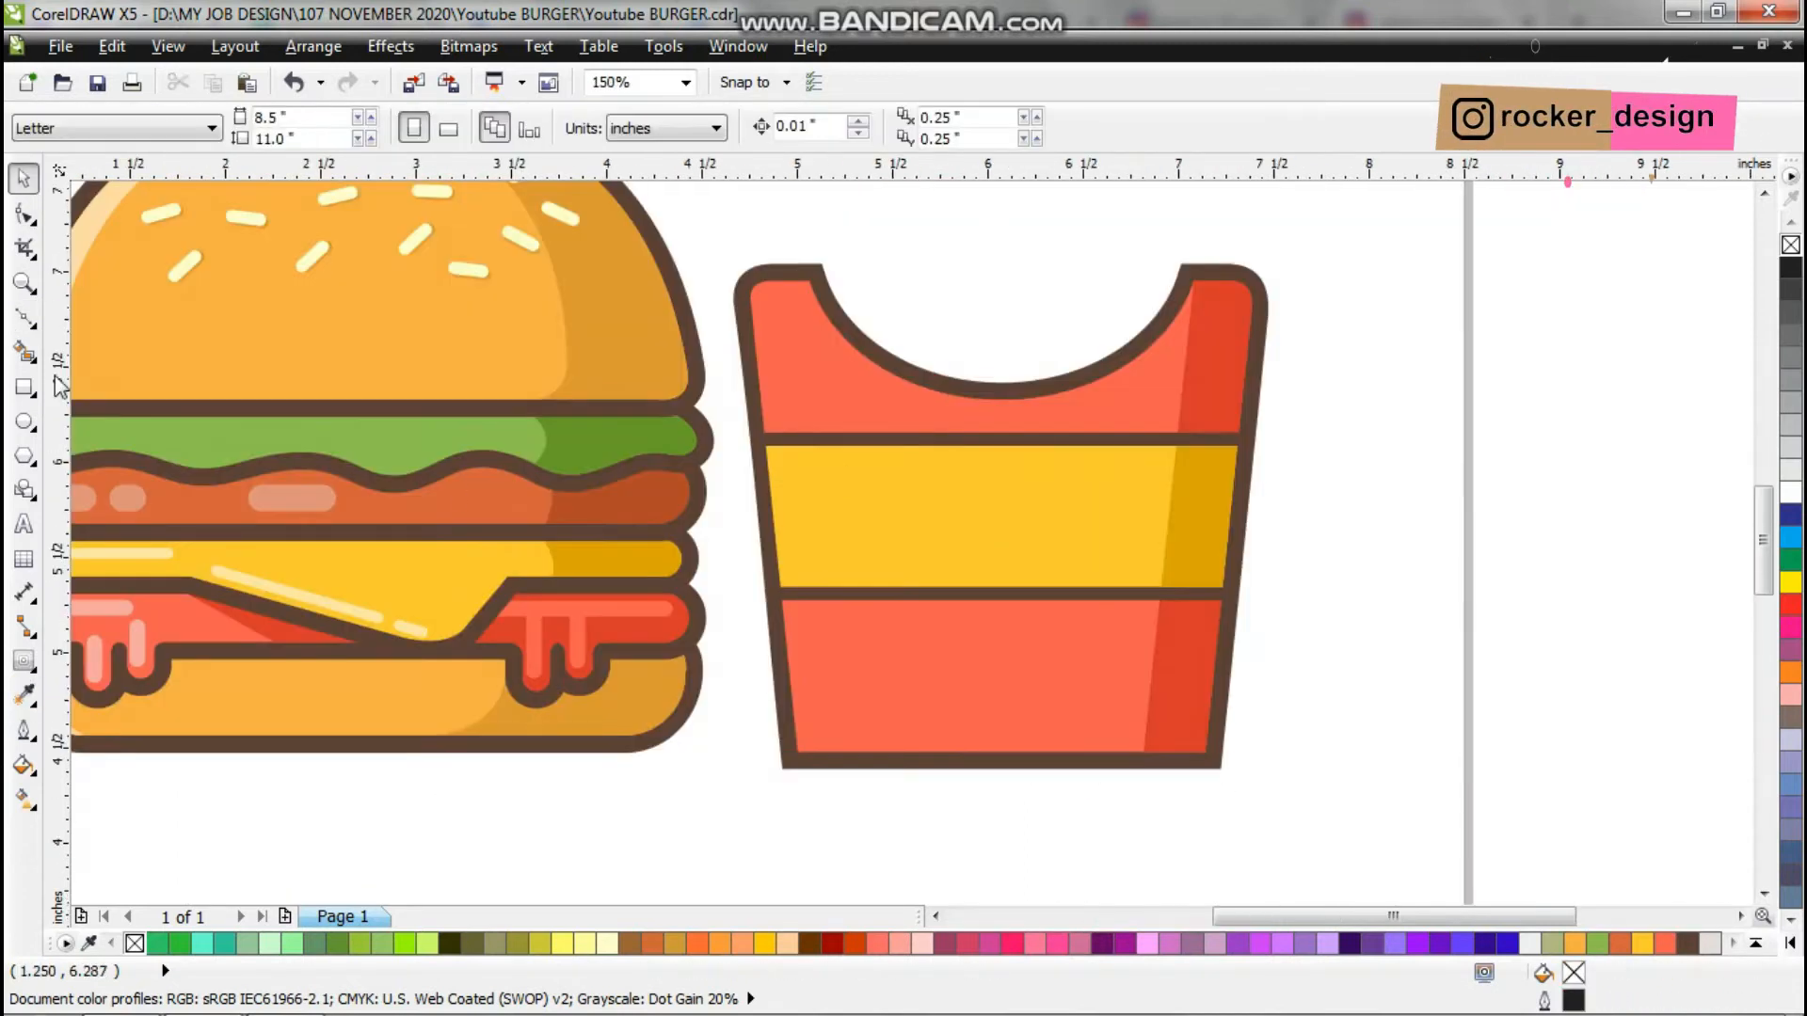
Draw a narrow rectangle about 0.16 by 2.45 in along the container's left side and fully round its ends.
{"action": "left_click", "coordinate": [23, 319]}
{"action": "left_click_drag", "start_coordinate": [813, 400], "coordinate": [709, 429]}
{"action": "left_click", "coordinate": [24, 388]}
{"action": "left_click_drag", "start_coordinate": [671, 331], "coordinate": [674, 360]}
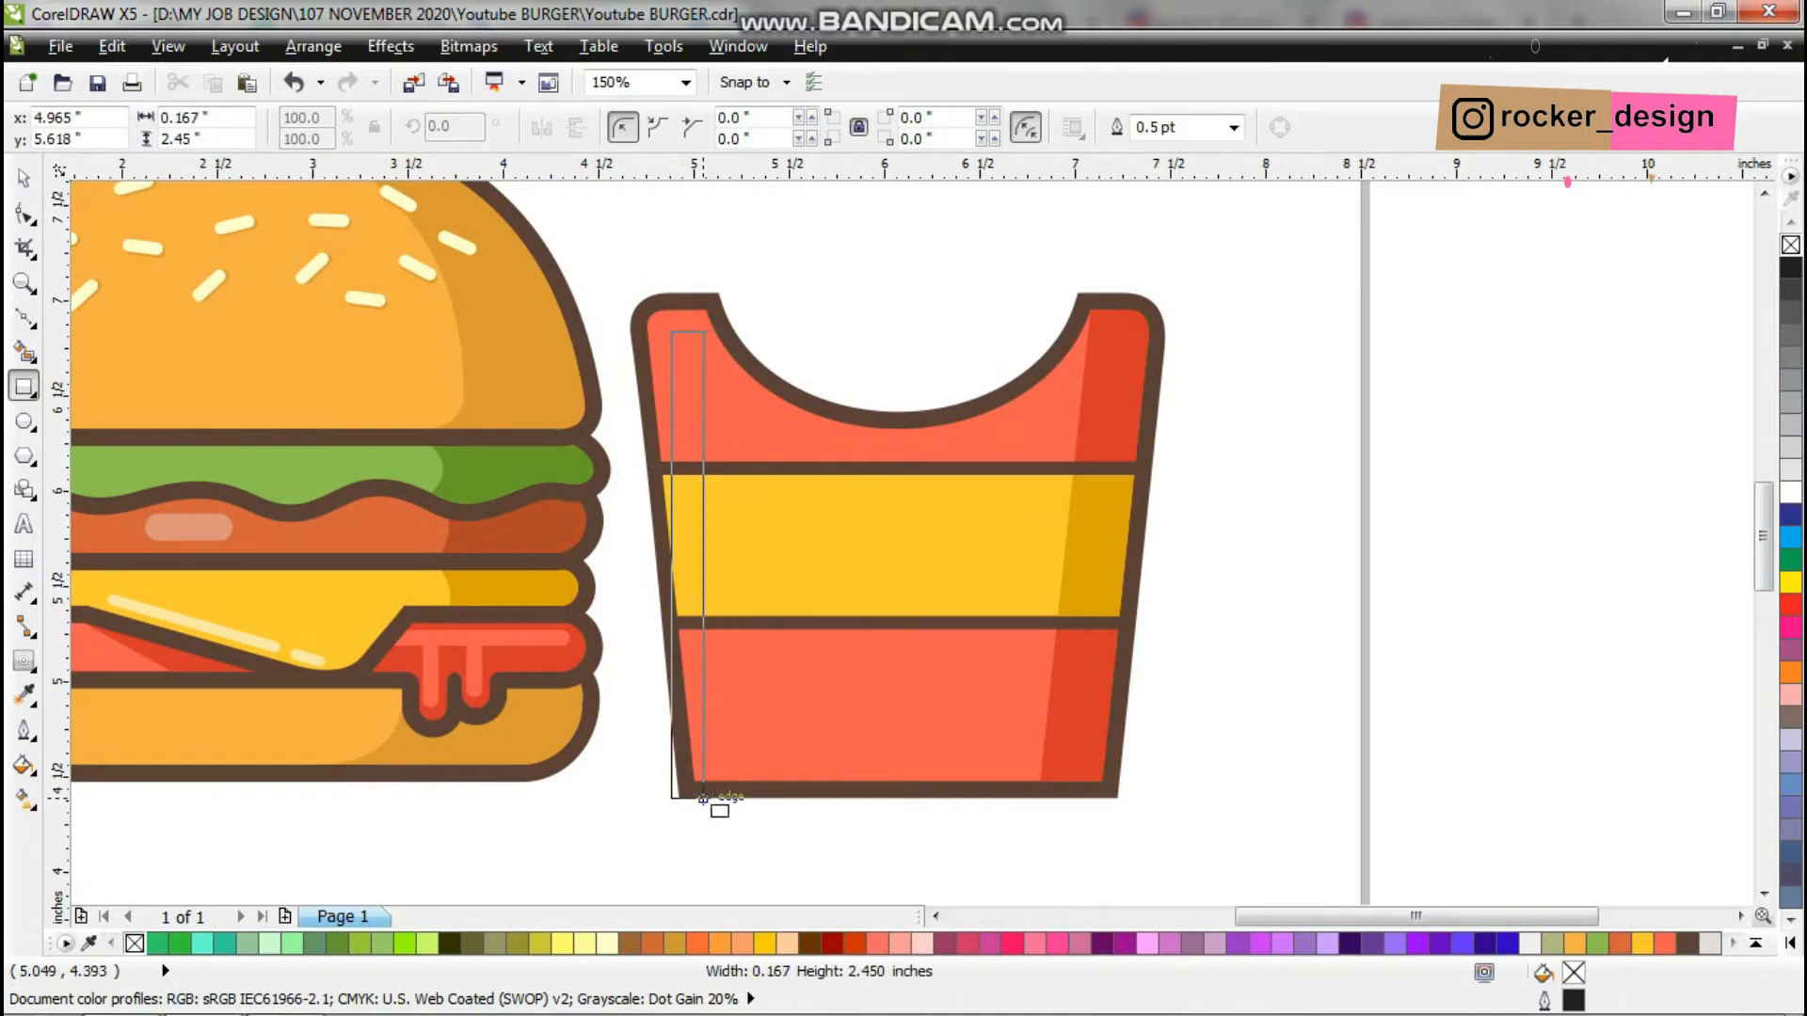
{"action": "left_click_drag", "start_coordinate": [702, 798], "coordinate": [702, 798]}
{"action": "key", "text": "F10"}
{"action": "scroll", "coordinate": [711, 354], "scroll_direction": "up", "scroll_amount": 1}
{"action": "left_click_drag", "start_coordinate": [632, 311], "coordinate": [693, 369]}
{"action": "scroll", "coordinate": [699, 378], "scroll_direction": "down", "scroll_amount": 1}
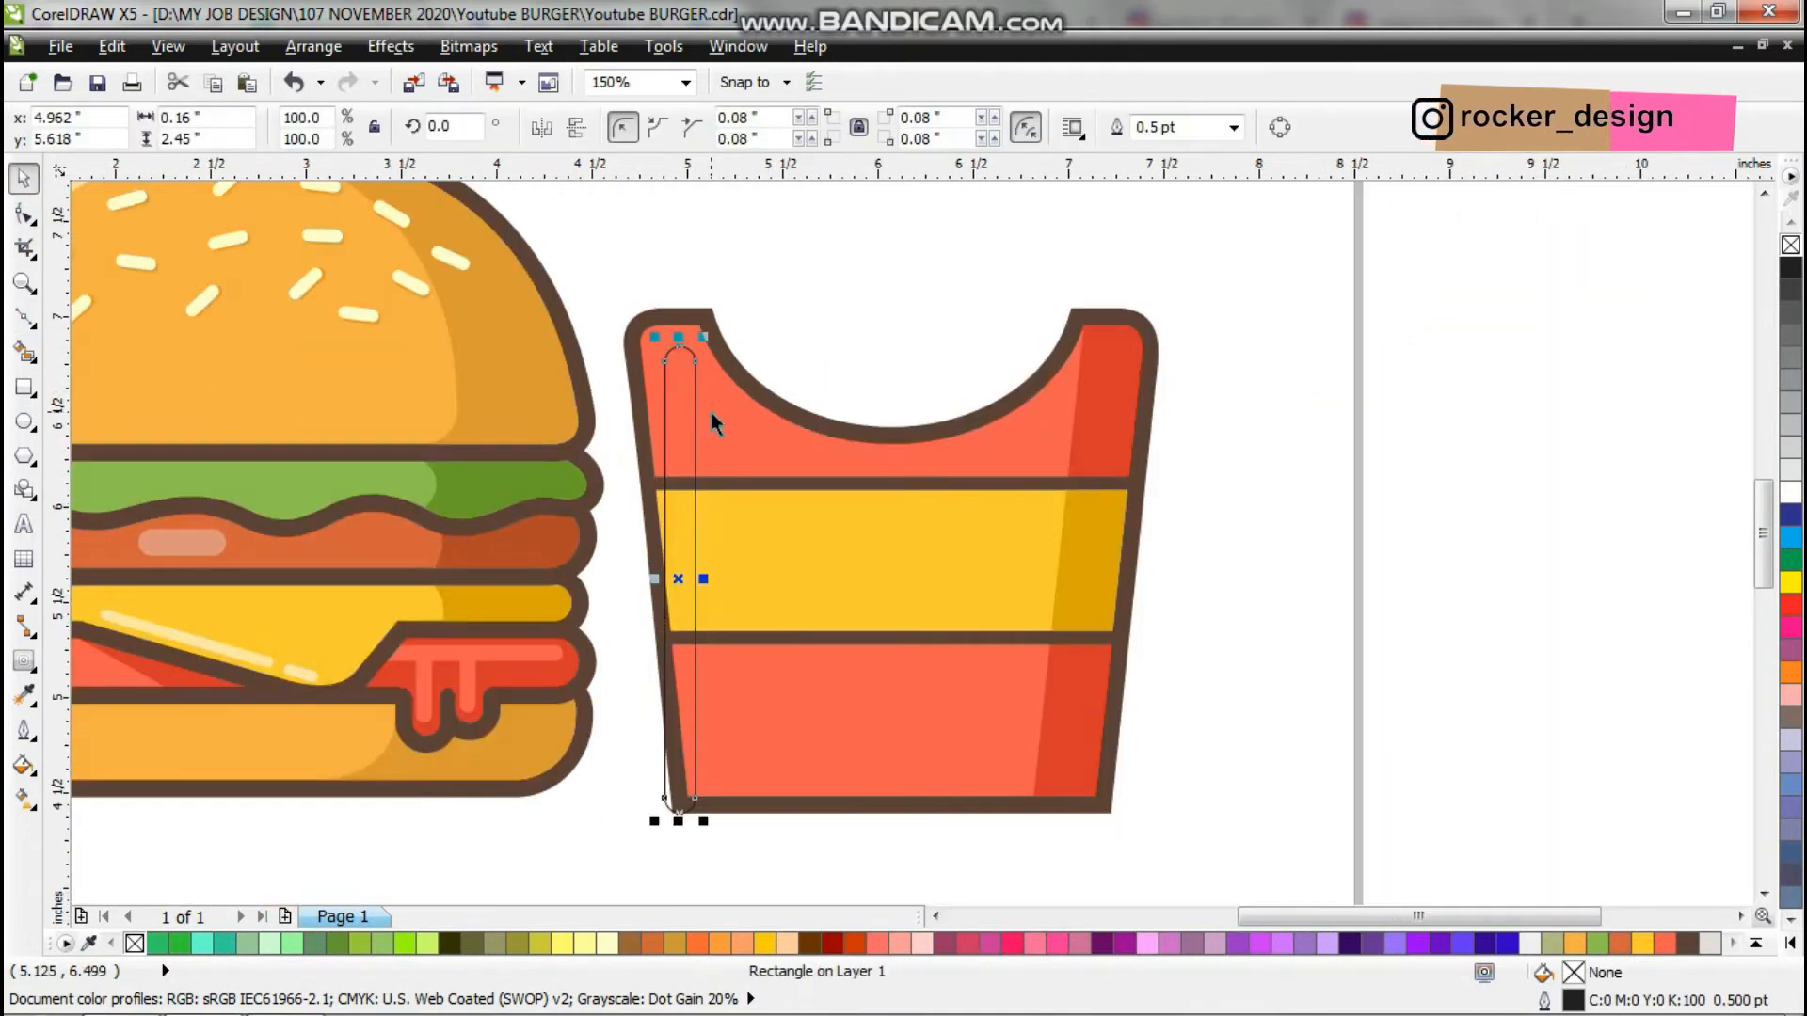
Convert the rounded strip to curves and raise its lower end so it is about 2.25 in tall.
{"action": "key", "text": "ctrl+q"}
{"action": "key", "text": "F10"}
{"action": "scroll", "coordinate": [675, 788], "scroll_direction": "up", "scroll_amount": 1}
{"action": "left_click_drag", "start_coordinate": [721, 772], "coordinate": [717, 725]}
Rotate the strip parallel to the container's left edge and adjust its end nodes to fit inside the container.
{"action": "key", "text": "space"}
{"action": "left_click", "coordinate": [710, 712]}
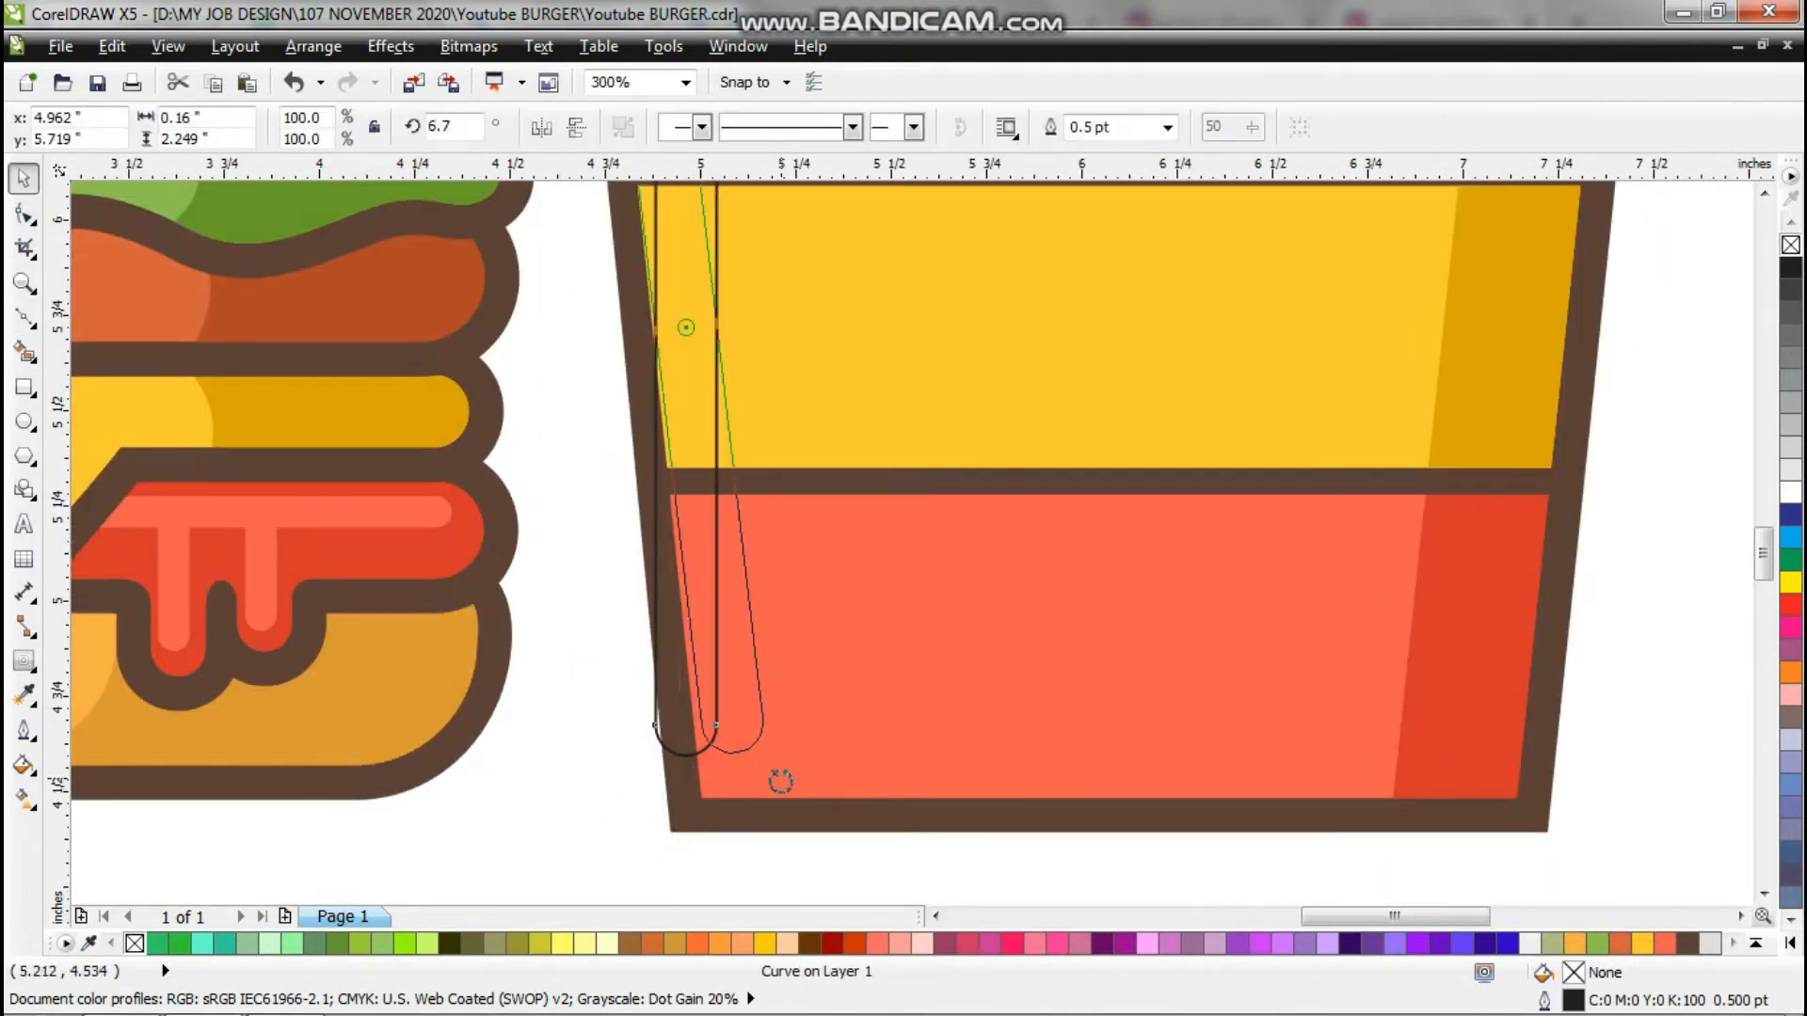
{"action": "scroll", "coordinate": [780, 780], "scroll_direction": "down", "scroll_amount": 2}
{"action": "scroll", "coordinate": [718, 323], "scroll_direction": "up", "scroll_amount": 2}
{"action": "scroll", "coordinate": [718, 355], "scroll_direction": "down", "scroll_amount": 2}
{"action": "key", "text": "F10"}
{"action": "scroll", "coordinate": [720, 653], "scroll_direction": "up", "scroll_amount": 3}
{"action": "left_click_drag", "start_coordinate": [720, 653], "coordinate": [730, 732]}
{"action": "scroll", "coordinate": [729, 732], "scroll_direction": "down", "scroll_amount": 3}
{"action": "key", "text": "space"}
Intersect the slanted strip with the red container and with the yellow band, and delete the original strip.
{"action": "scroll", "coordinate": [720, 568], "scroll_direction": "up", "scroll_amount": 3}
{"action": "left_click_drag", "start_coordinate": [742, 582], "coordinate": [743, 582]}
{"action": "left_click", "coordinate": [847, 527], "text": "shift"}
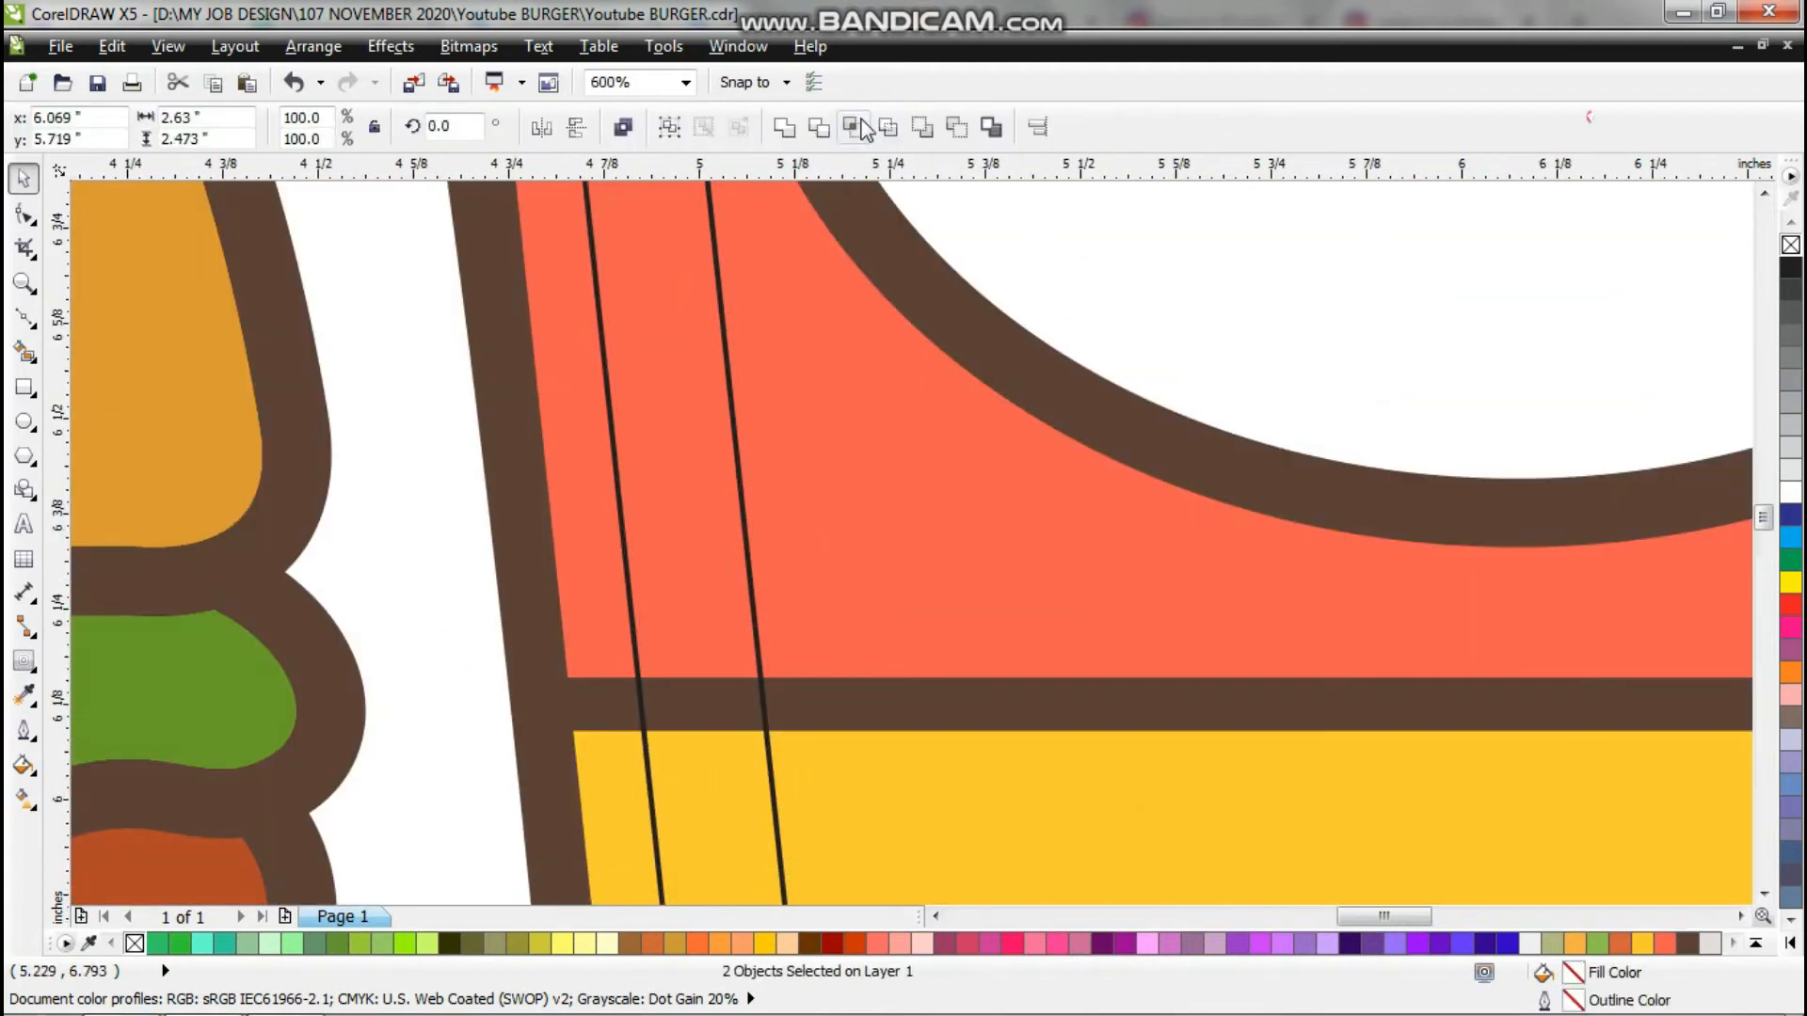
{"action": "left_click", "coordinate": [860, 127]}
{"action": "left_click", "coordinate": [847, 790], "text": "shift"}
{"action": "left_click", "coordinate": [863, 128]}
{"action": "key", "text": "Delete"}
Colour the strip pieces as highlights, pale pink on the red areas and pale yellow on the band.
{"action": "left_click", "coordinate": [25, 696]}
{"action": "scroll", "coordinate": [190, 724], "scroll_direction": "down", "scroll_amount": 2}
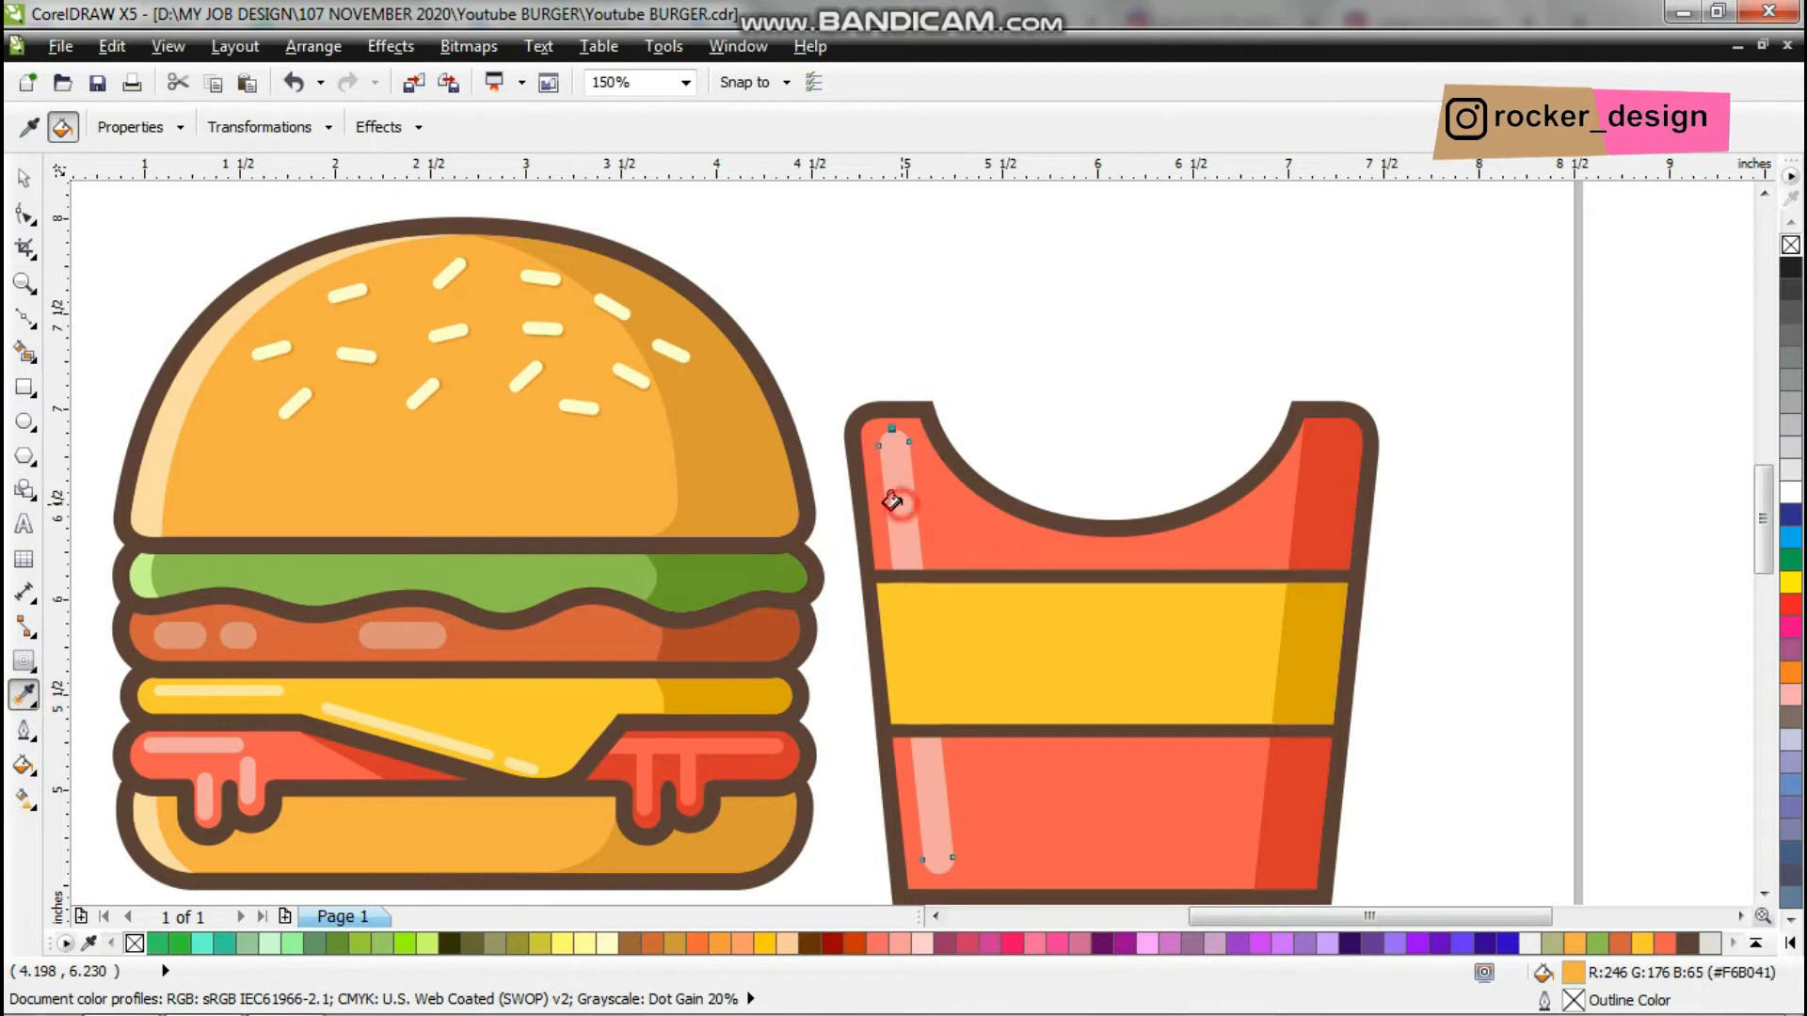
{"action": "left_click", "coordinate": [915, 672]}
{"action": "key", "text": "space"}
{"action": "scroll", "coordinate": [916, 570], "scroll_direction": "down", "scroll_amount": 2}
{"action": "left_click", "coordinate": [988, 476]}
Draw a french fry about 0.375 by 3.03 in with rounded corners, fill it with the band's yellow and place it behind the container.
{"action": "scroll", "coordinate": [993, 561], "scroll_direction": "up", "scroll_amount": 1}
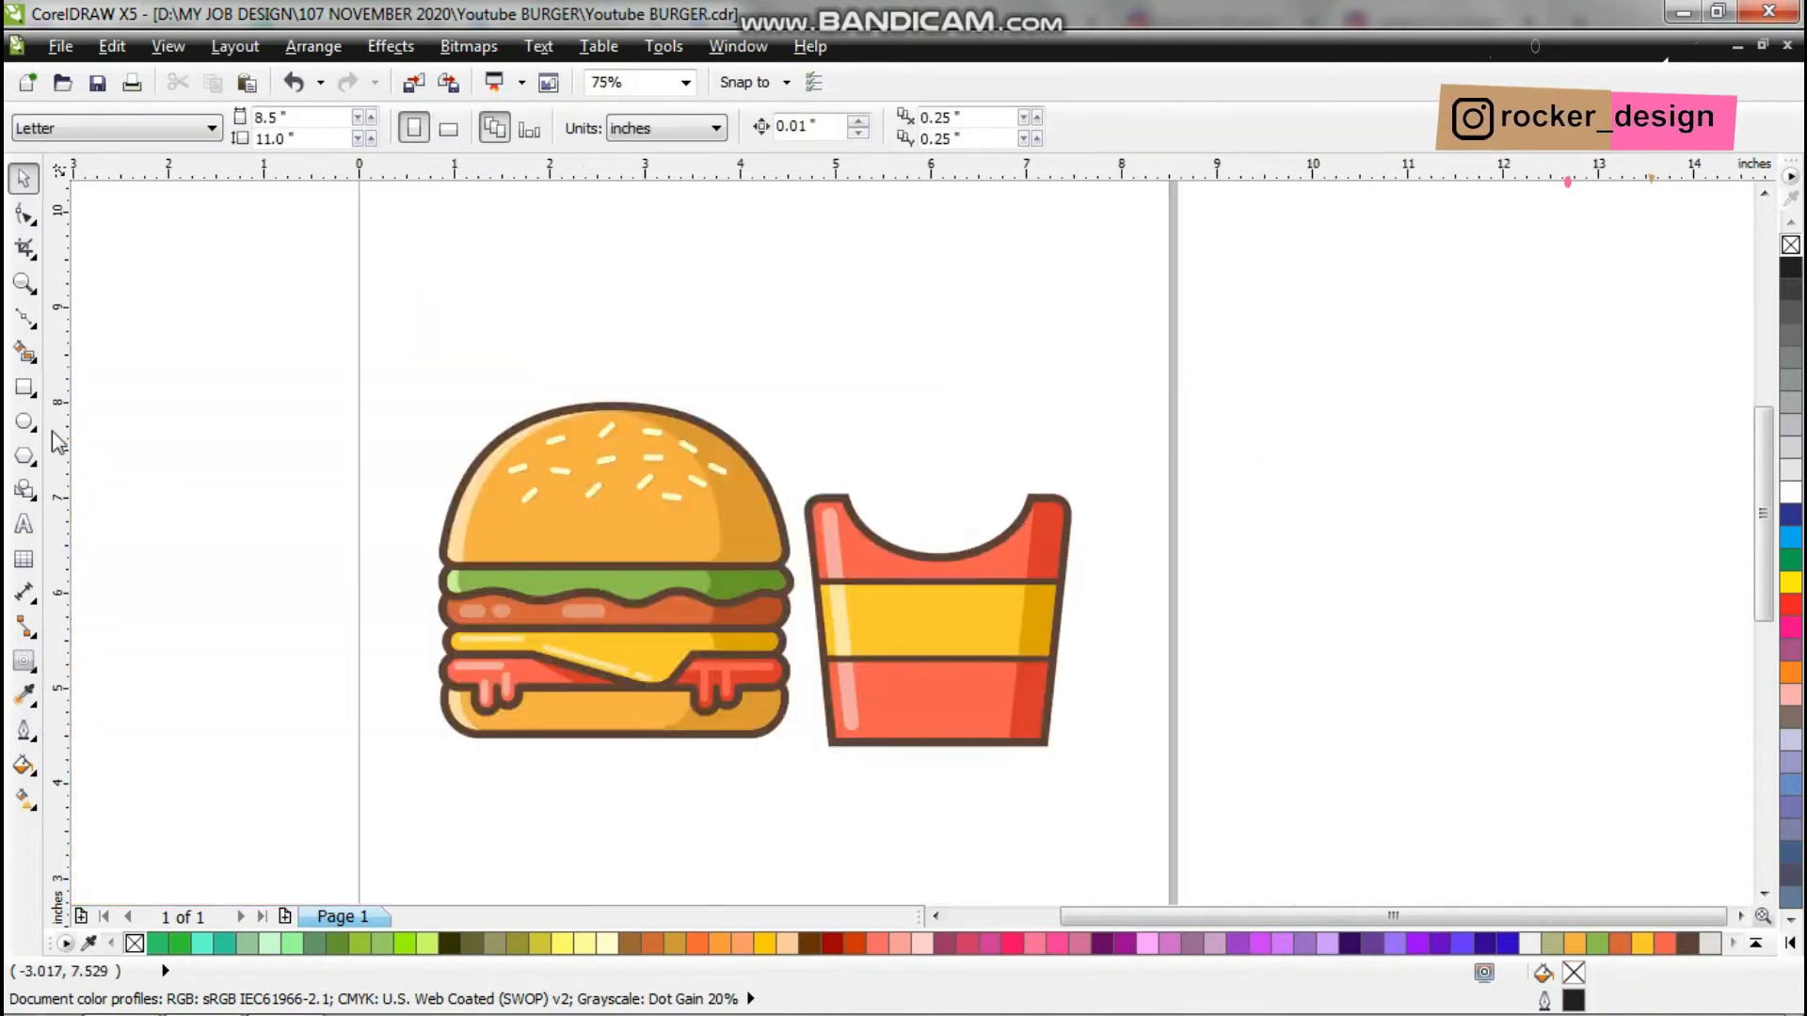
{"action": "left_click", "coordinate": [25, 387]}
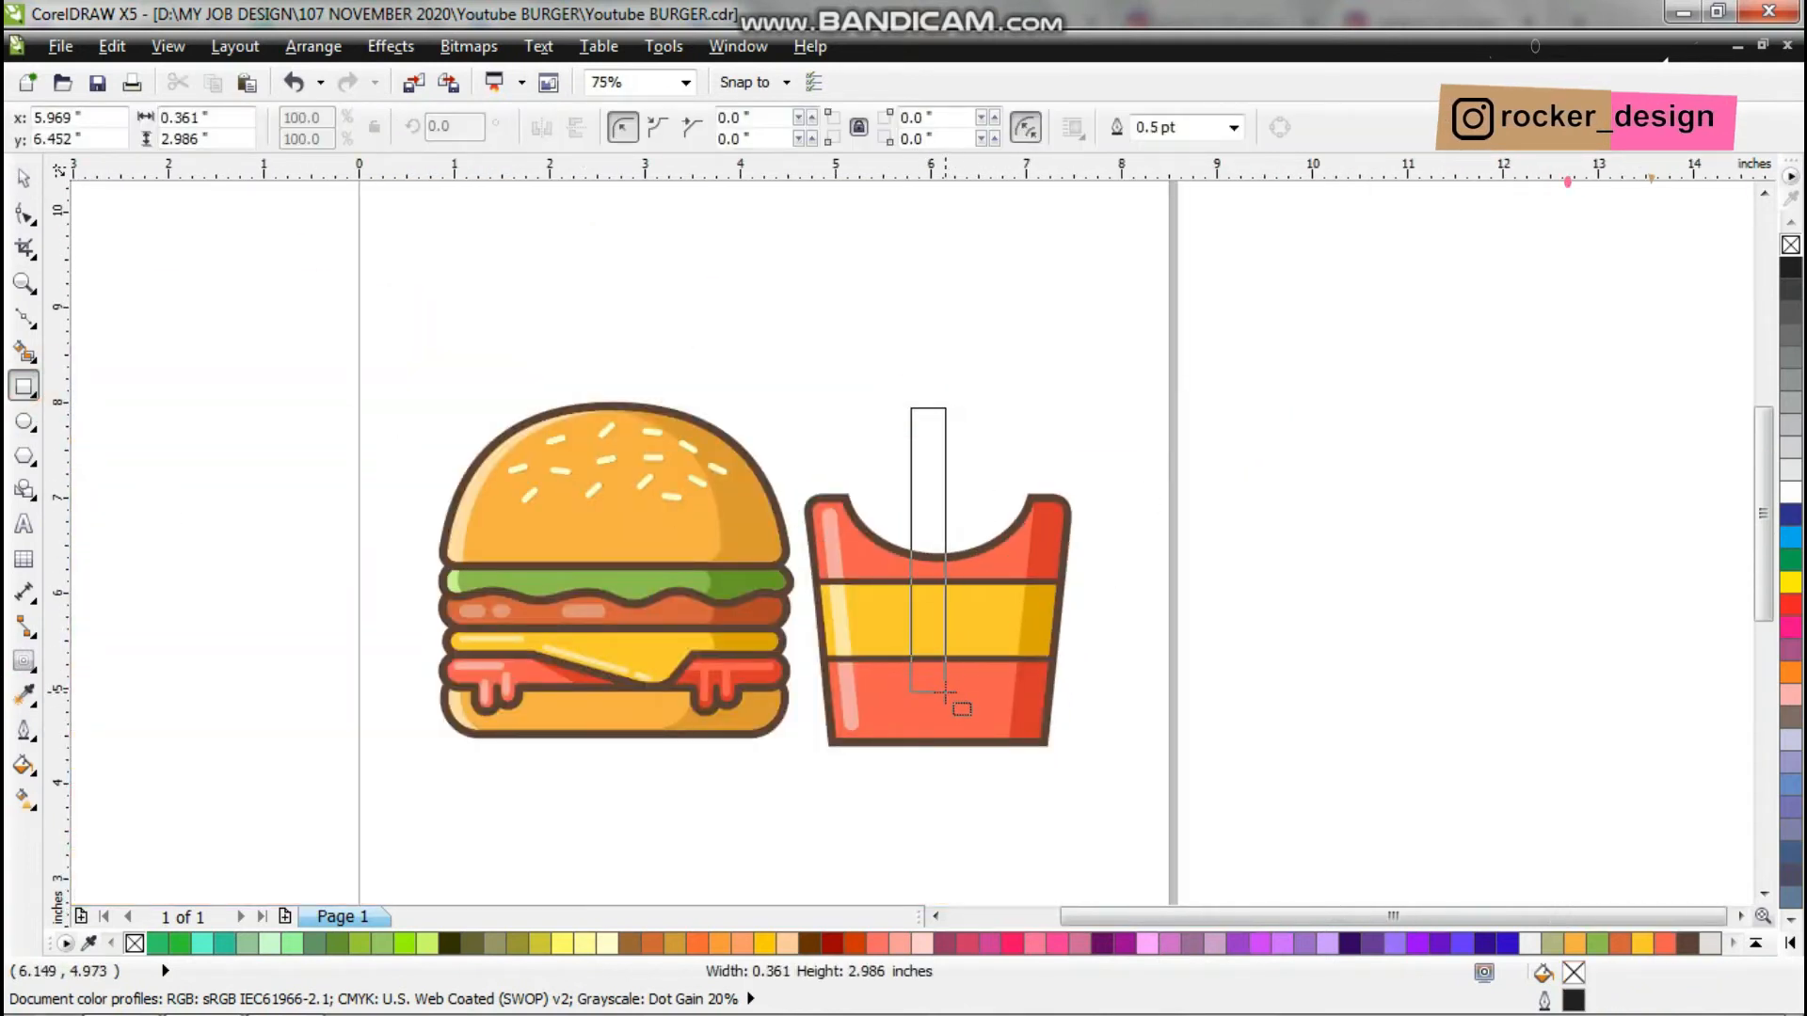
{"action": "scroll", "coordinate": [934, 410], "scroll_direction": "up", "scroll_amount": 2}
{"action": "left_click_drag", "start_coordinate": [910, 407], "coordinate": [913, 407]}
{"action": "scroll", "coordinate": [1016, 348], "scroll_direction": "down", "scroll_amount": 2}
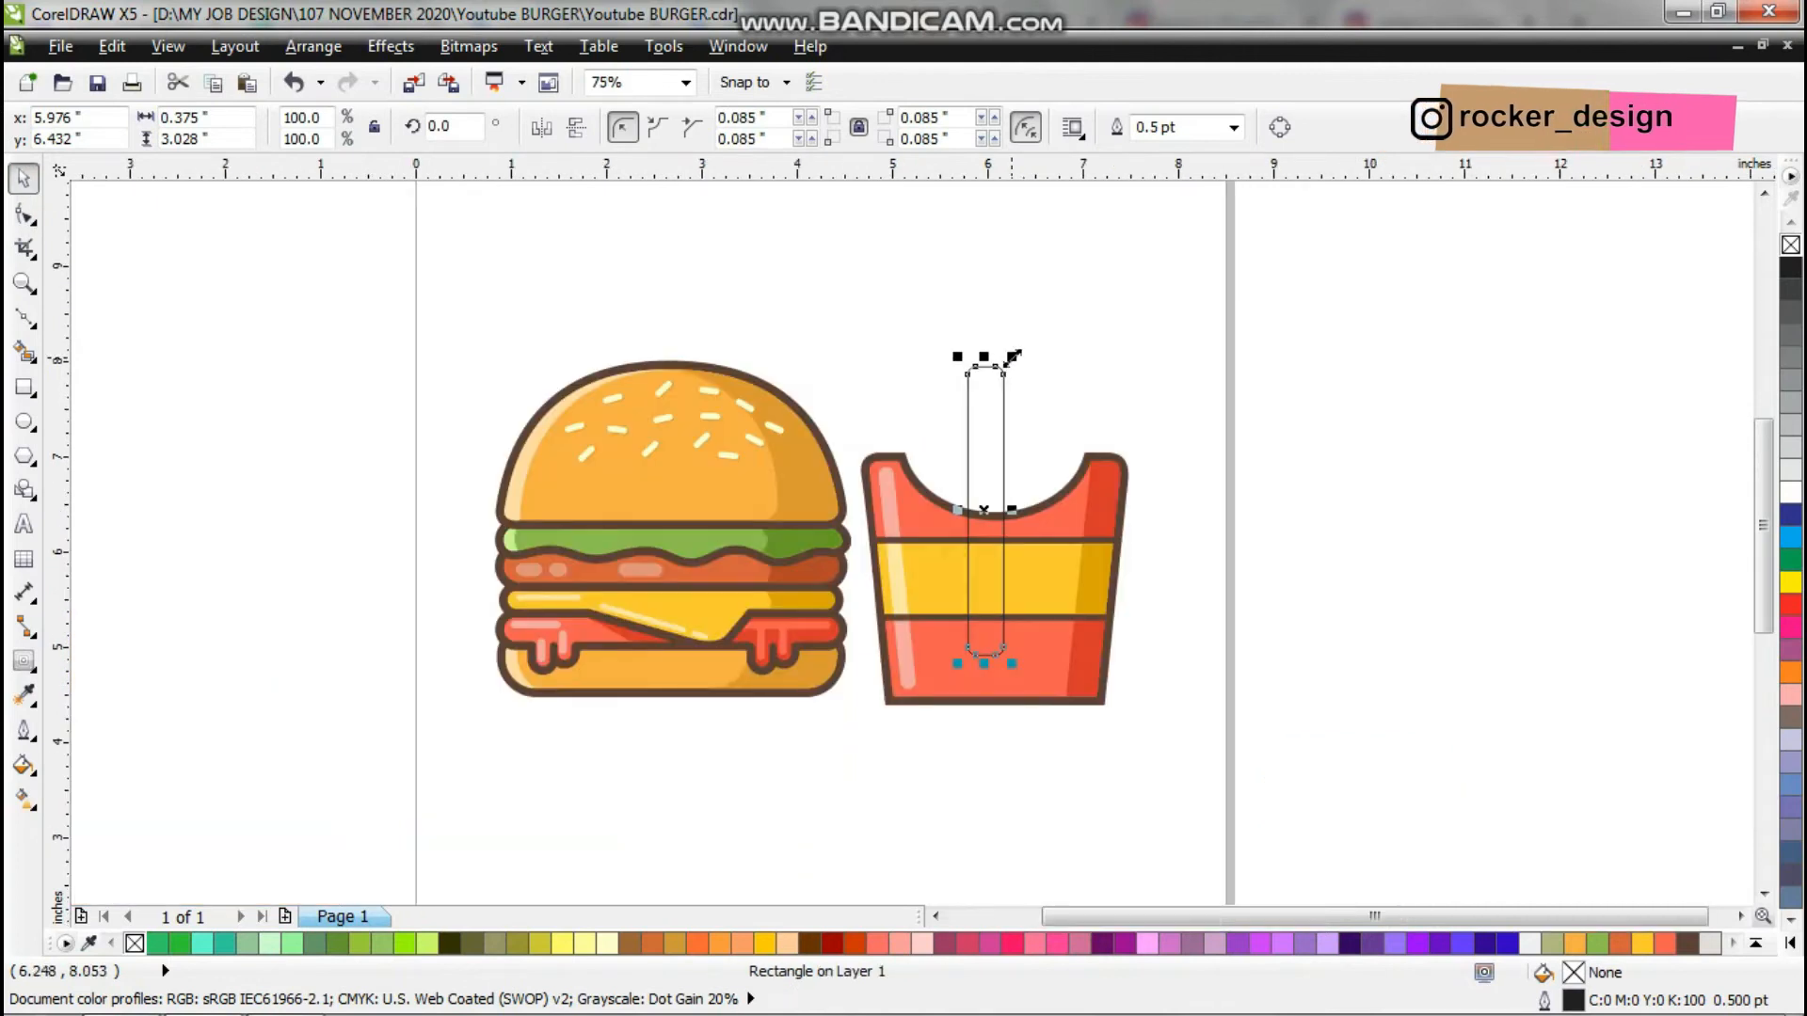
{"action": "left_click", "coordinate": [28, 701]}
{"action": "left_click", "coordinate": [997, 578]}
{"action": "left_click", "coordinate": [988, 450]}
{"action": "scroll", "coordinate": [1041, 444], "scroll_direction": "up", "scroll_amount": 1}
Add an outside contour to the fry, break it apart and colour it with the sampled outline brown.
{"action": "left_click", "coordinate": [24, 662]}
{"action": "left_click", "coordinate": [581, 130]}
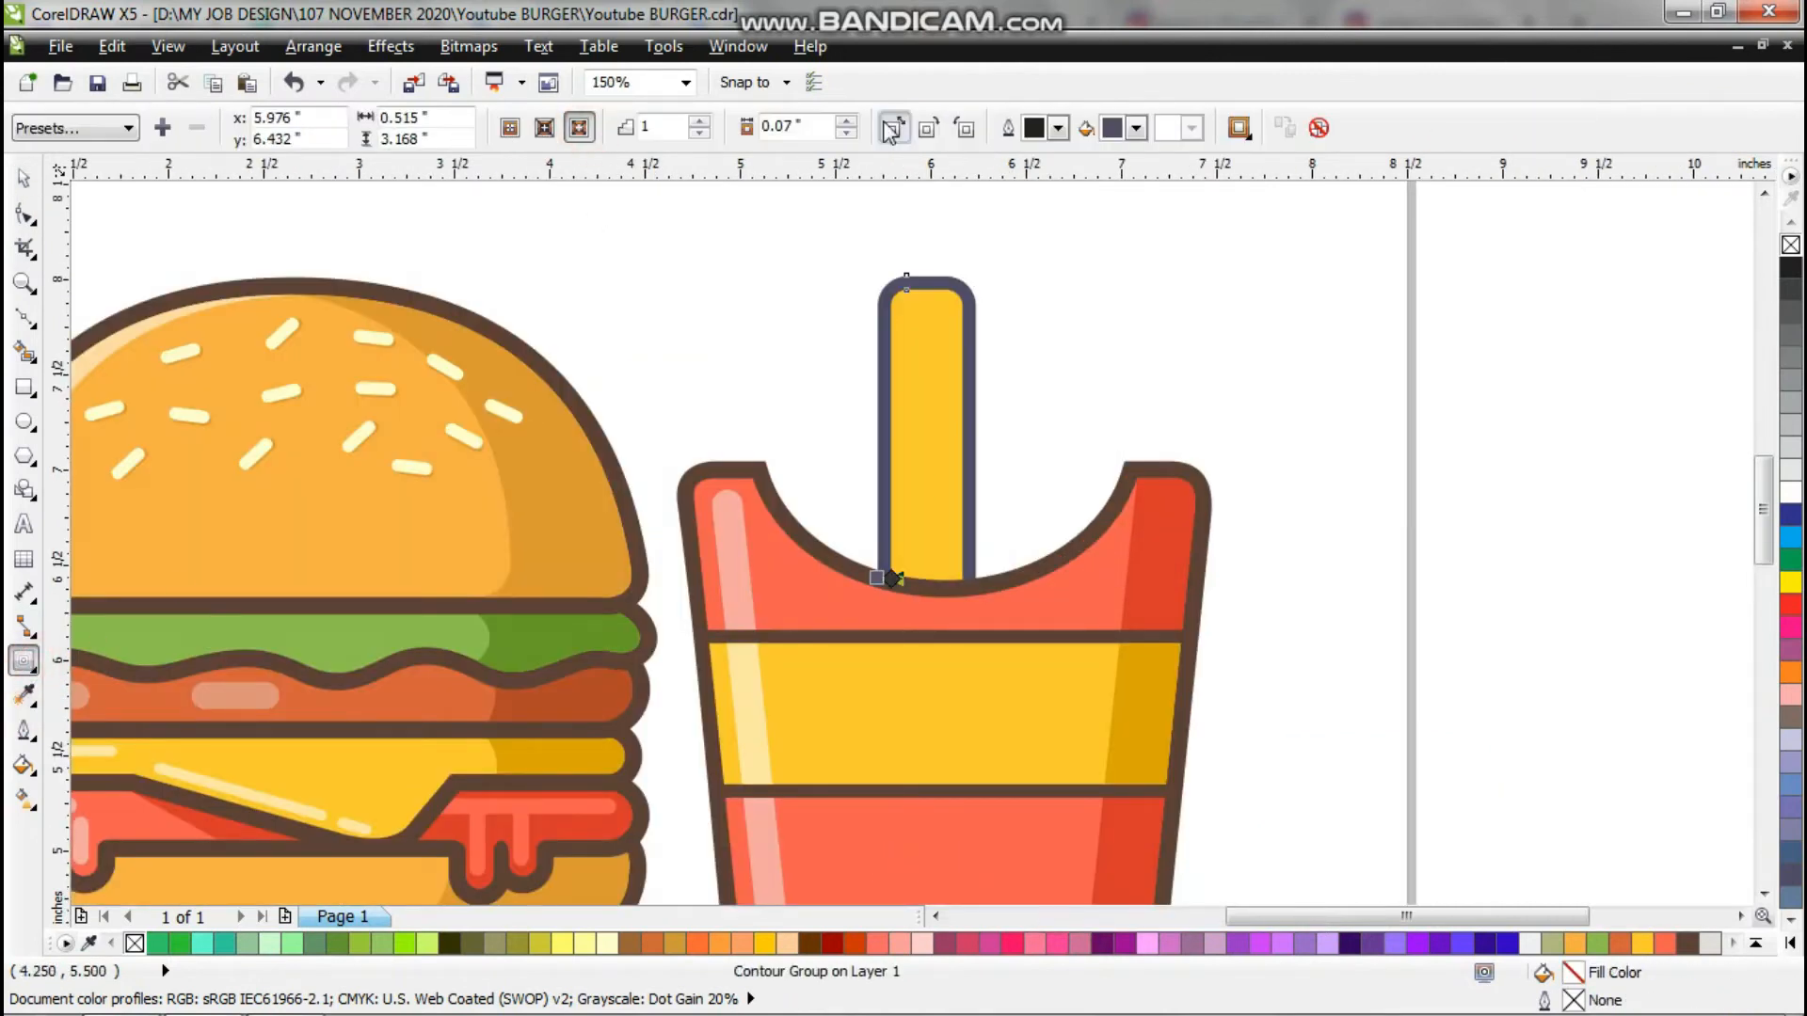
{"action": "left_click", "coordinate": [846, 122]}
{"action": "scroll", "coordinate": [958, 285], "scroll_direction": "up", "scroll_amount": 1}
{"action": "right_click", "coordinate": [957, 285]}
{"action": "left_click", "coordinate": [25, 695]}
{"action": "left_click", "coordinate": [800, 758]}
{"action": "key", "text": "space"}
{"action": "left_click", "coordinate": [1102, 578]}
Intersect a rectangle with the fry's right side, delete the rectangle and shade the strip with the band's darker yellow.
{"action": "scroll", "coordinate": [363, 391], "scroll_direction": "down", "scroll_amount": 1}
{"action": "left_click", "coordinate": [25, 388]}
{"action": "left_click_drag", "start_coordinate": [802, 246], "coordinate": [640, 806]}
{"action": "key", "text": "space"}
{"action": "left_click", "coordinate": [624, 411], "text": "shift"}
{"action": "left_click", "coordinate": [823, 127]}
{"action": "left_click", "coordinate": [758, 323]}
{"action": "key", "text": "Delete"}
{"action": "left_click", "coordinate": [24, 694]}
{"action": "left_click", "coordinate": [852, 755]}
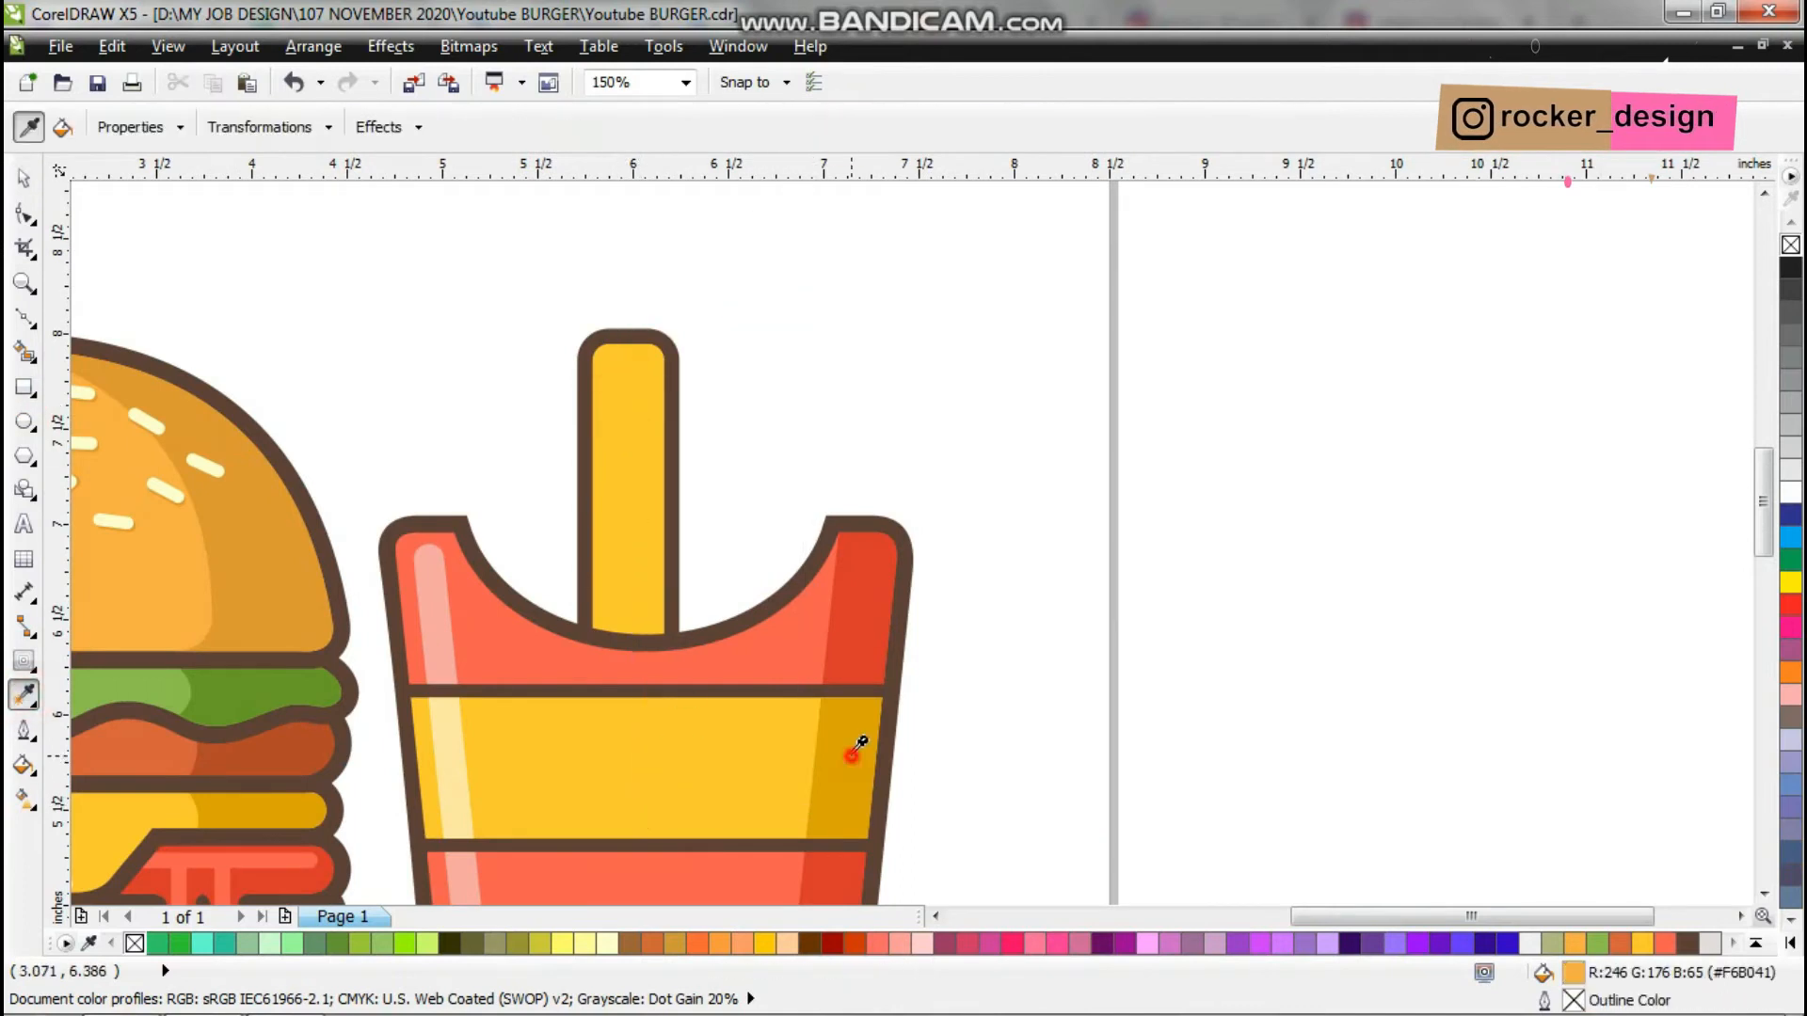
Draw a strip about 0.076 by 1.34 in along the fry's left side and fully round its ends.
{"action": "left_click", "coordinate": [24, 387]}
{"action": "scroll", "coordinate": [613, 383], "scroll_direction": "up", "scroll_amount": 1}
{"action": "left_click_drag", "start_coordinate": [603, 363], "coordinate": [625, 544]}
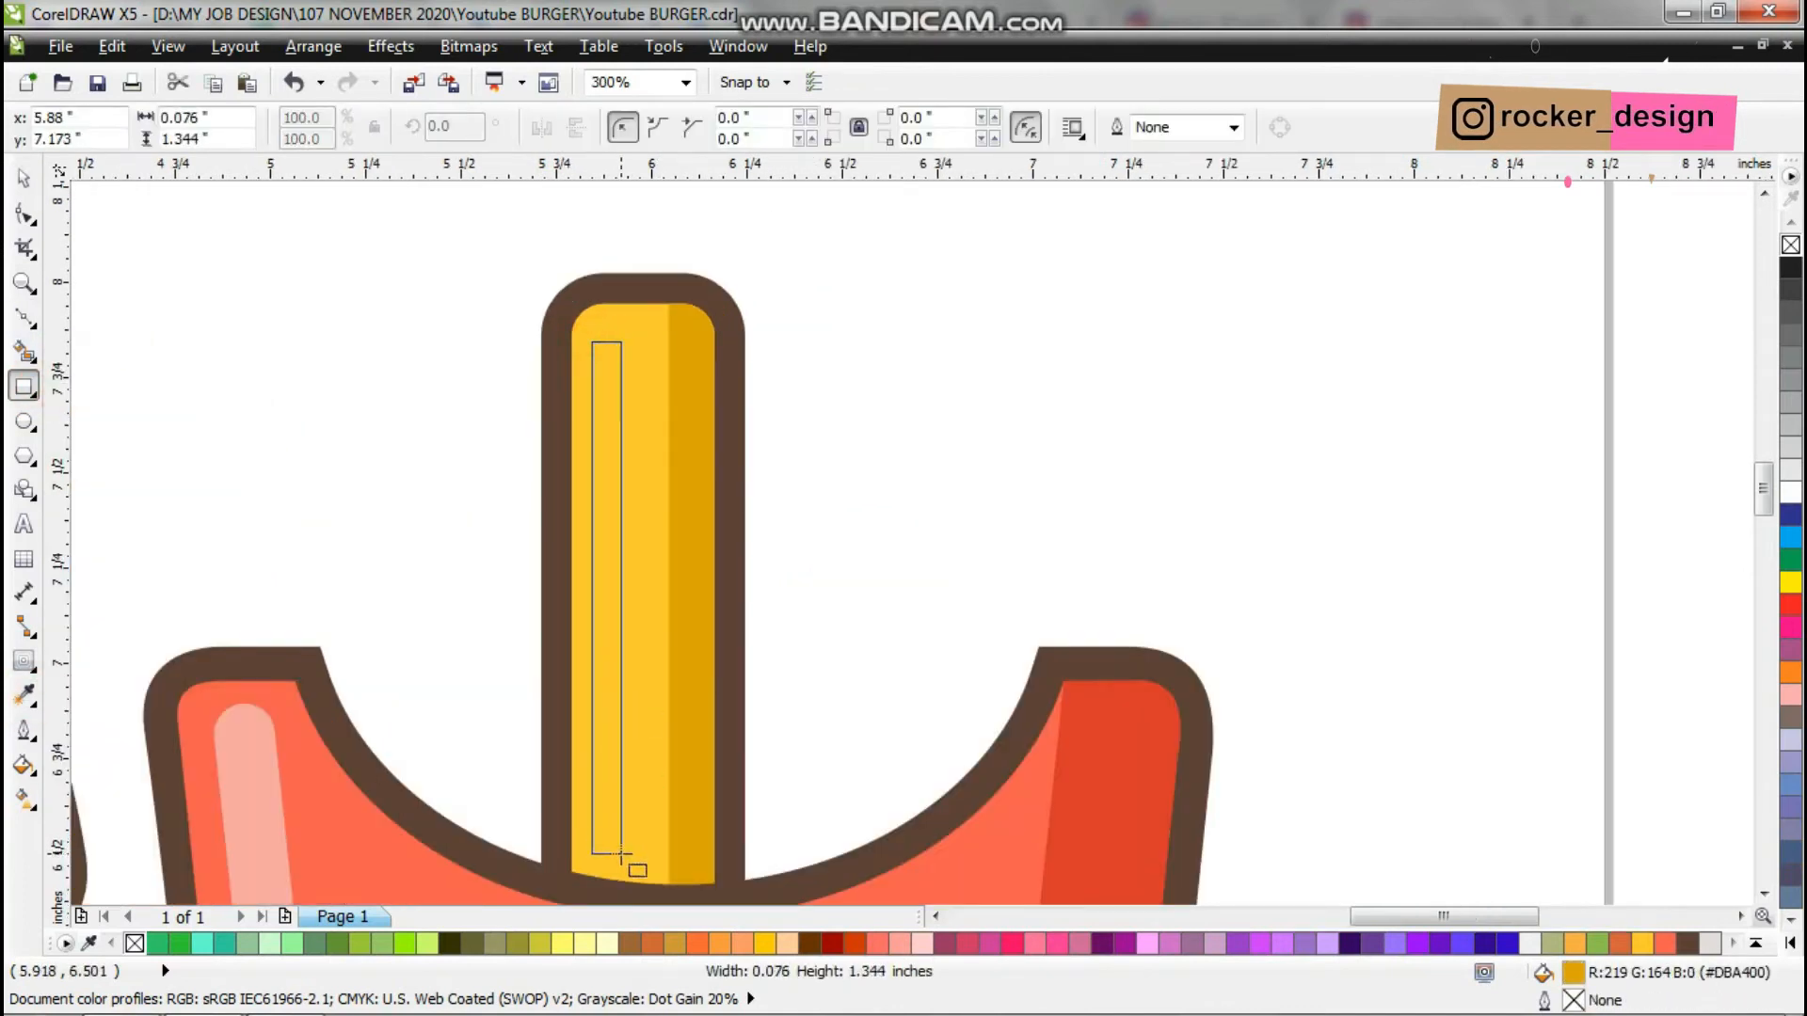
{"action": "left_click_drag", "start_coordinate": [621, 855], "coordinate": [621, 854]}
{"action": "left_click", "coordinate": [24, 214]}
{"action": "scroll", "coordinate": [600, 343], "scroll_direction": "up", "scroll_amount": 2}
{"action": "left_click_drag", "start_coordinate": [571, 337], "coordinate": [607, 331]}
{"action": "key", "text": "space"}
{"action": "left_click_drag", "start_coordinate": [651, 414], "coordinate": [642, 356]}
Fill the fry's rounded strip with the pale yellow sampled from the container band's highlight.
{"action": "left_click", "coordinate": [24, 695]}
{"action": "scroll", "coordinate": [599, 768], "scroll_direction": "down", "scroll_amount": 2}
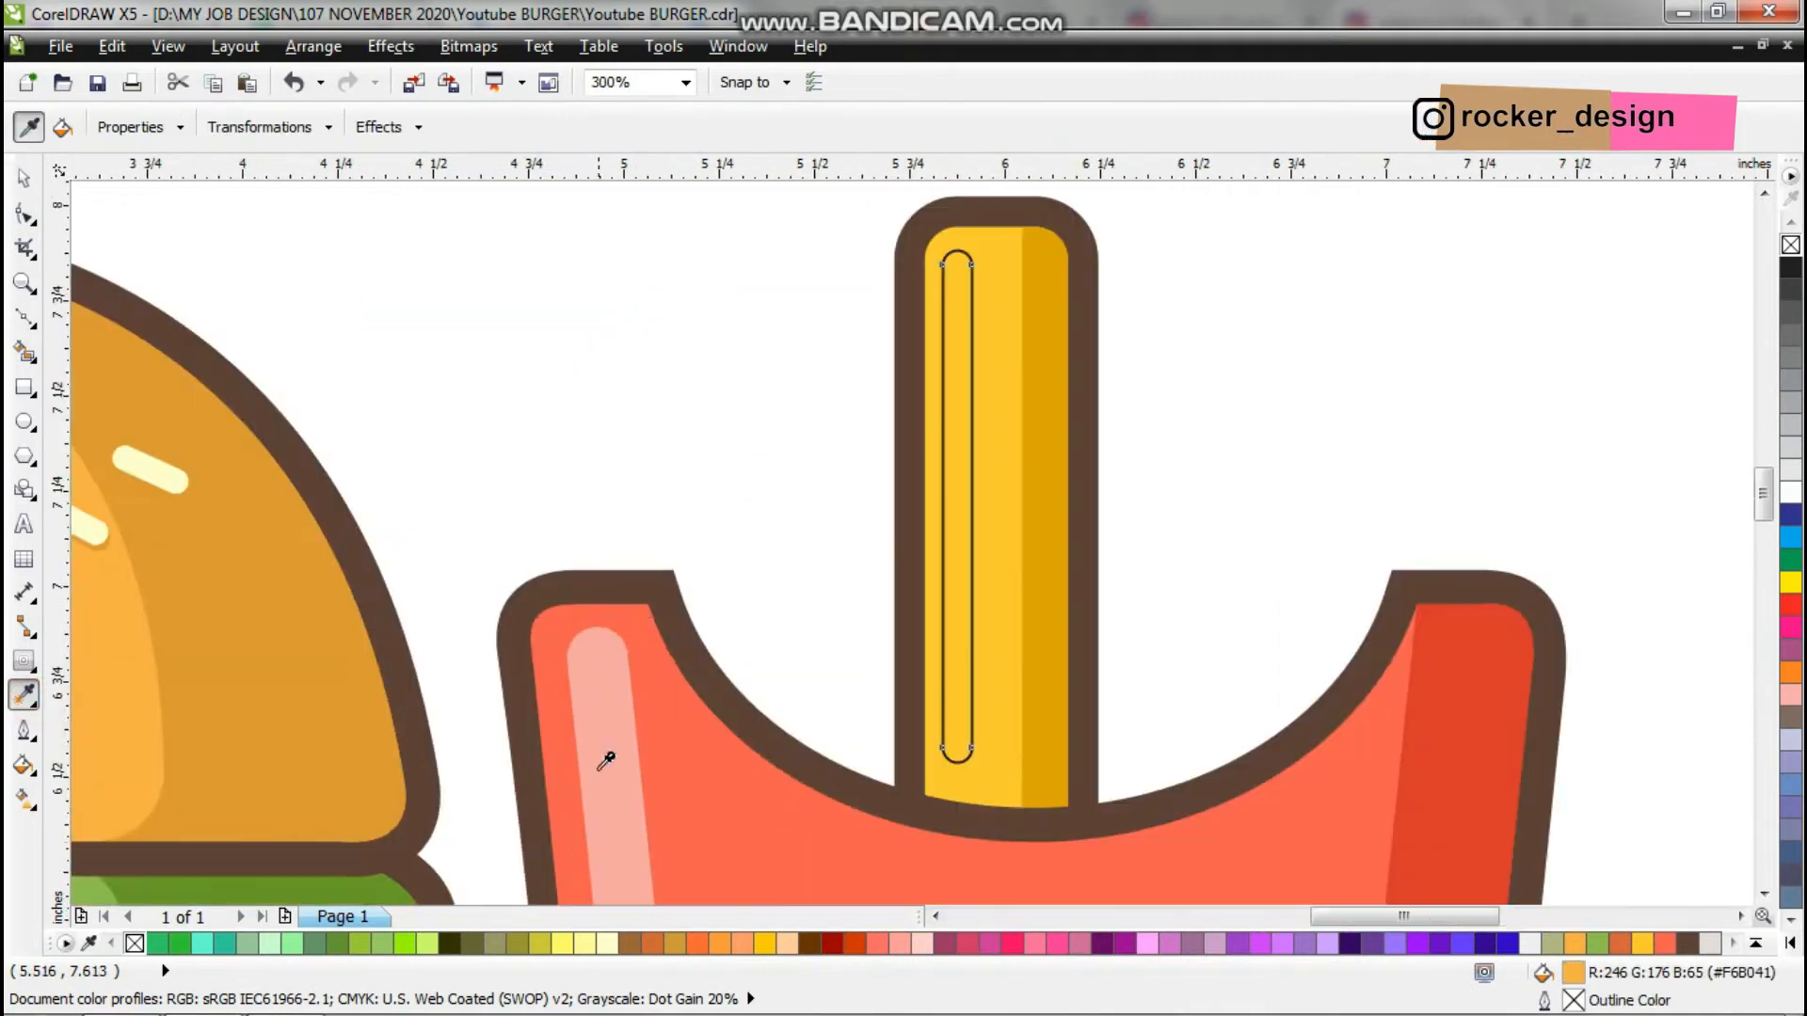
{"action": "scroll", "coordinate": [625, 804], "scroll_direction": "down", "scroll_amount": 2}
{"action": "left_click", "coordinate": [641, 865]}
{"action": "left_click", "coordinate": [713, 778]}
{"action": "key", "text": "space"}
Select all parts of the fry and group them.
{"action": "scroll", "coordinate": [743, 734], "scroll_direction": "down", "scroll_amount": 1}
{"action": "scroll", "coordinate": [799, 602], "scroll_direction": "up", "scroll_amount": 1}
{"action": "scroll", "coordinate": [734, 490], "scroll_direction": "up", "scroll_amount": 1}
{"action": "left_click_drag", "start_coordinate": [723, 415], "coordinate": [901, 842]}
{"action": "key", "text": "ctrl+g"}
{"action": "scroll", "coordinate": [838, 357], "scroll_direction": "up", "scroll_amount": 1}
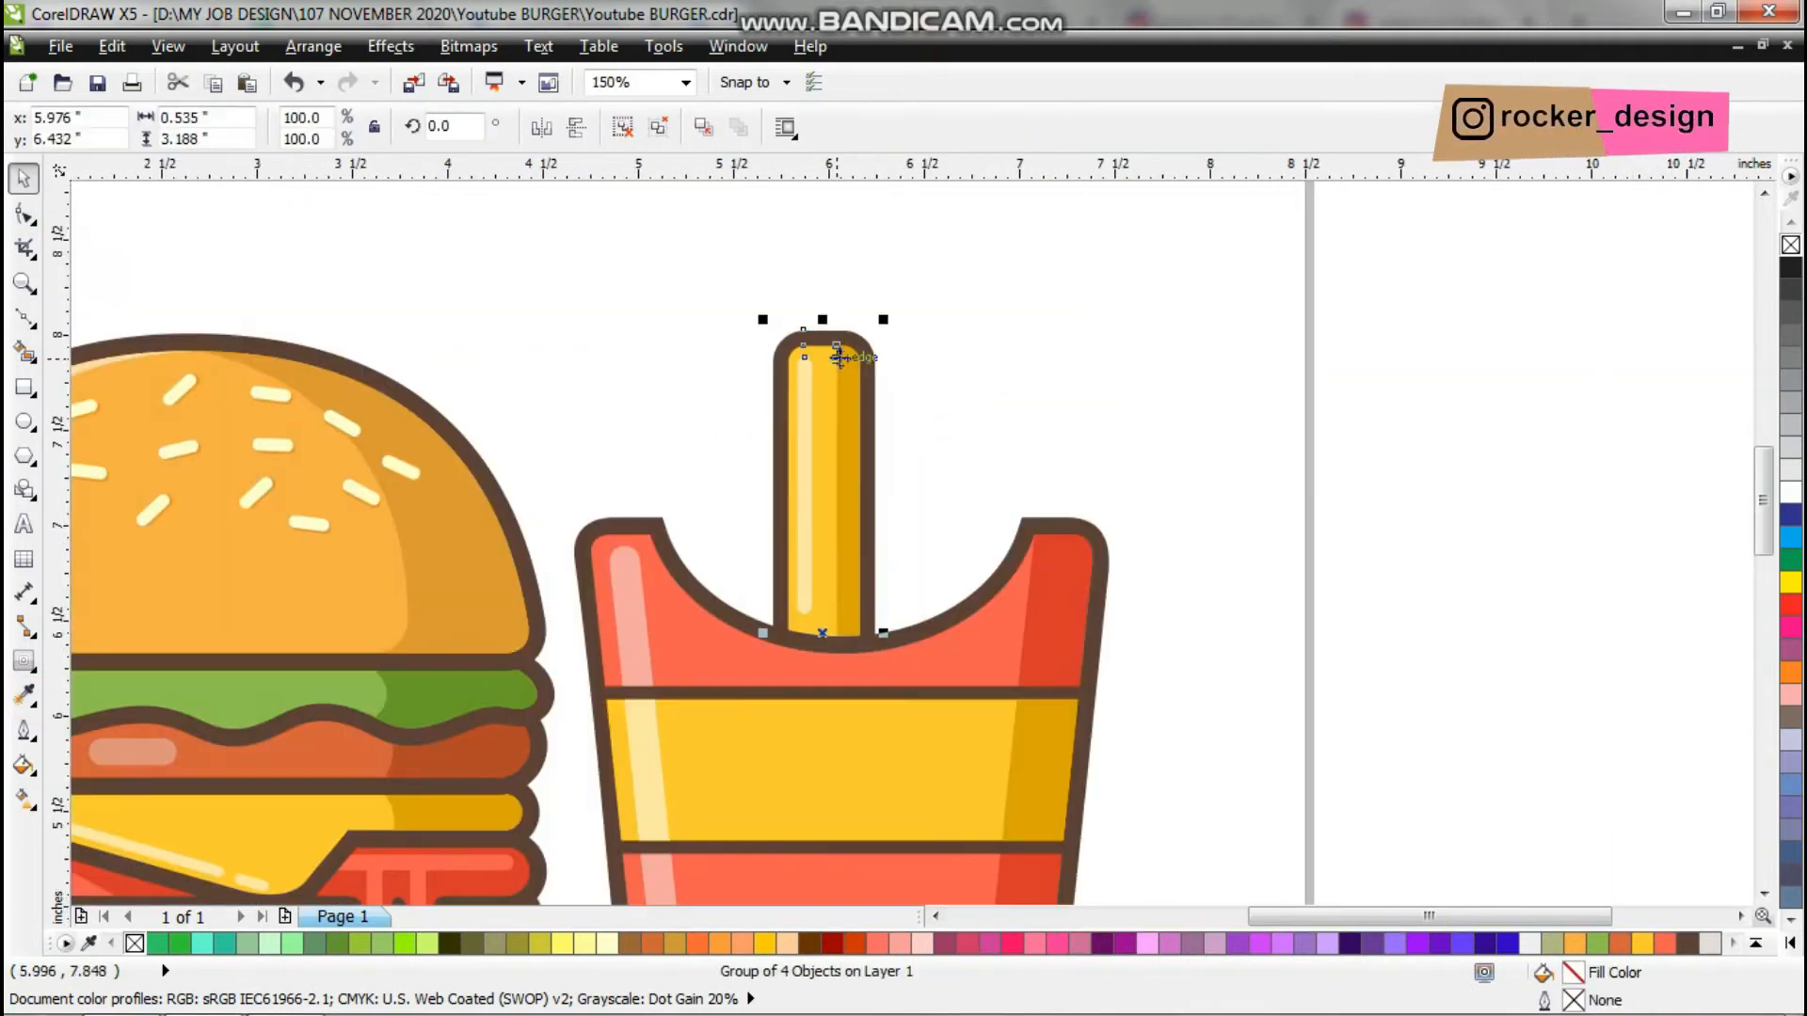
Tilt the fry slightly, position it in the container's opening and send it behind the container.
{"action": "left_click_drag", "start_coordinate": [858, 354], "coordinate": [871, 349]}
{"action": "scroll", "coordinate": [877, 384], "scroll_direction": "up", "scroll_amount": 1}
{"action": "left_click_drag", "start_coordinate": [825, 437], "coordinate": [847, 354]}
{"action": "left_click_drag", "start_coordinate": [894, 220], "coordinate": [882, 259]}
{"action": "scroll", "coordinate": [846, 494], "scroll_direction": "down", "scroll_amount": 2}
{"action": "left_click_drag", "start_coordinate": [856, 455], "coordinate": [871, 488]}
{"action": "key", "text": "shift+Page_Down"}
{"action": "left_click", "coordinate": [872, 488]}
Place a second, slightly tilted fry to the right of the first and send it to the back.
{"action": "left_click_drag", "start_coordinate": [921, 394], "coordinate": [974, 414]}
{"action": "left_click_drag", "start_coordinate": [892, 517], "coordinate": [906, 496]}
{"action": "left_click_drag", "start_coordinate": [921, 528], "coordinate": [1013, 537]}
{"action": "key", "text": "shift+Page_Down"}
Arrange a short fry in the middle and a tall tilted fry near the container's left side, behind the container.
{"action": "left_click_drag", "start_coordinate": [1004, 447], "coordinate": [960, 467]}
{"action": "left_click_drag", "start_coordinate": [807, 489], "coordinate": [809, 595]}
{"action": "left_click_drag", "start_coordinate": [960, 547], "coordinate": [864, 482]}
{"action": "left_click_drag", "start_coordinate": [797, 565], "coordinate": [789, 519]}
{"action": "left_click_drag", "start_coordinate": [844, 419], "coordinate": [818, 431]}
{"action": "left_click_drag", "start_coordinate": [726, 503], "coordinate": [781, 561]}
{"action": "left_click_drag", "start_coordinate": [922, 477], "coordinate": [984, 507]}
{"action": "key", "text": "shift+Page_Down"}
Place another nearly upright fry copy near the container's right side.
{"action": "left_click", "coordinate": [978, 499]}
{"action": "left_click_drag", "start_coordinate": [1018, 406], "coordinate": [992, 401]}
{"action": "left_click_drag", "start_coordinate": [967, 544], "coordinate": [967, 567]}
{"action": "left_click", "coordinate": [1043, 621], "text": "shift"}
{"action": "key", "text": "shift+Page_Up"}
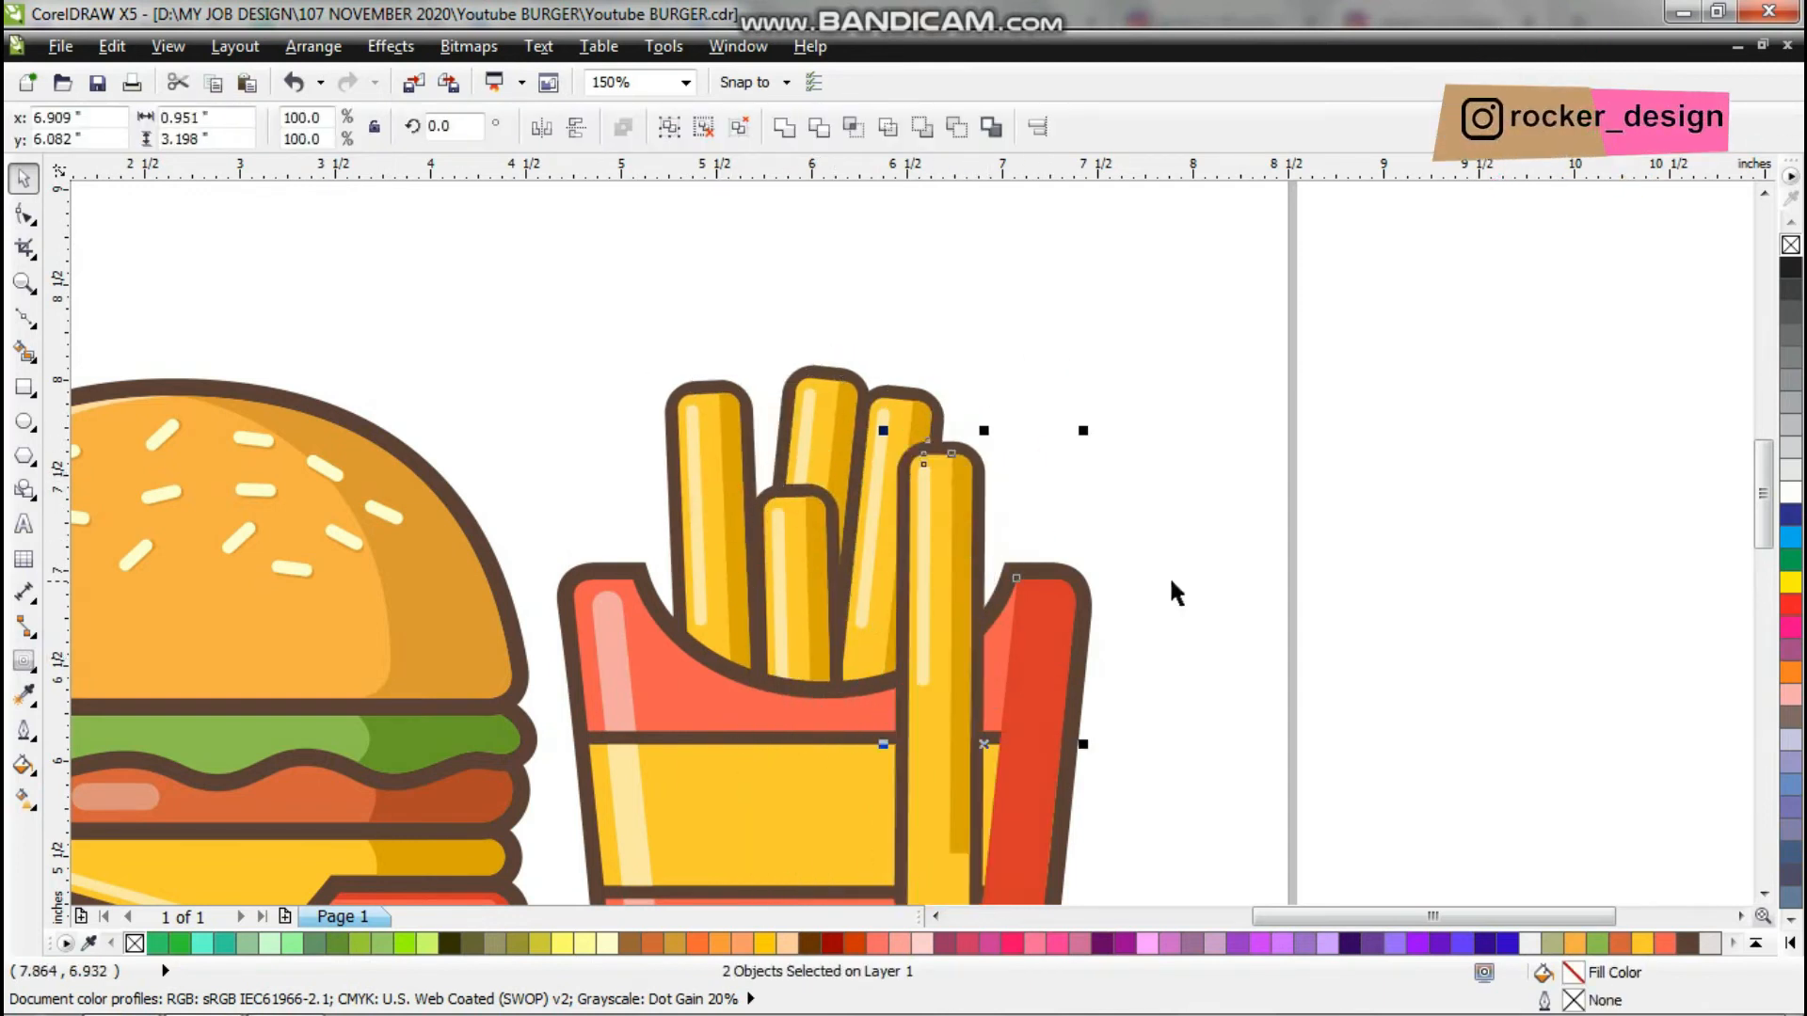
{"action": "key", "text": "ctrl+z"}
Place the right-hand fry behind the container but in front of the other fries, and lower it slightly.
{"action": "scroll", "coordinate": [998, 607], "scroll_direction": "up", "scroll_amount": 1}
{"action": "right_click", "coordinate": [951, 600]}
{"action": "left_click", "coordinate": [1310, 278]}
{"action": "left_click", "coordinate": [607, 512]}
{"action": "left_click", "coordinate": [908, 480]}
{"action": "key", "text": "Delete"}
{"action": "key", "text": "ctrl+z"}
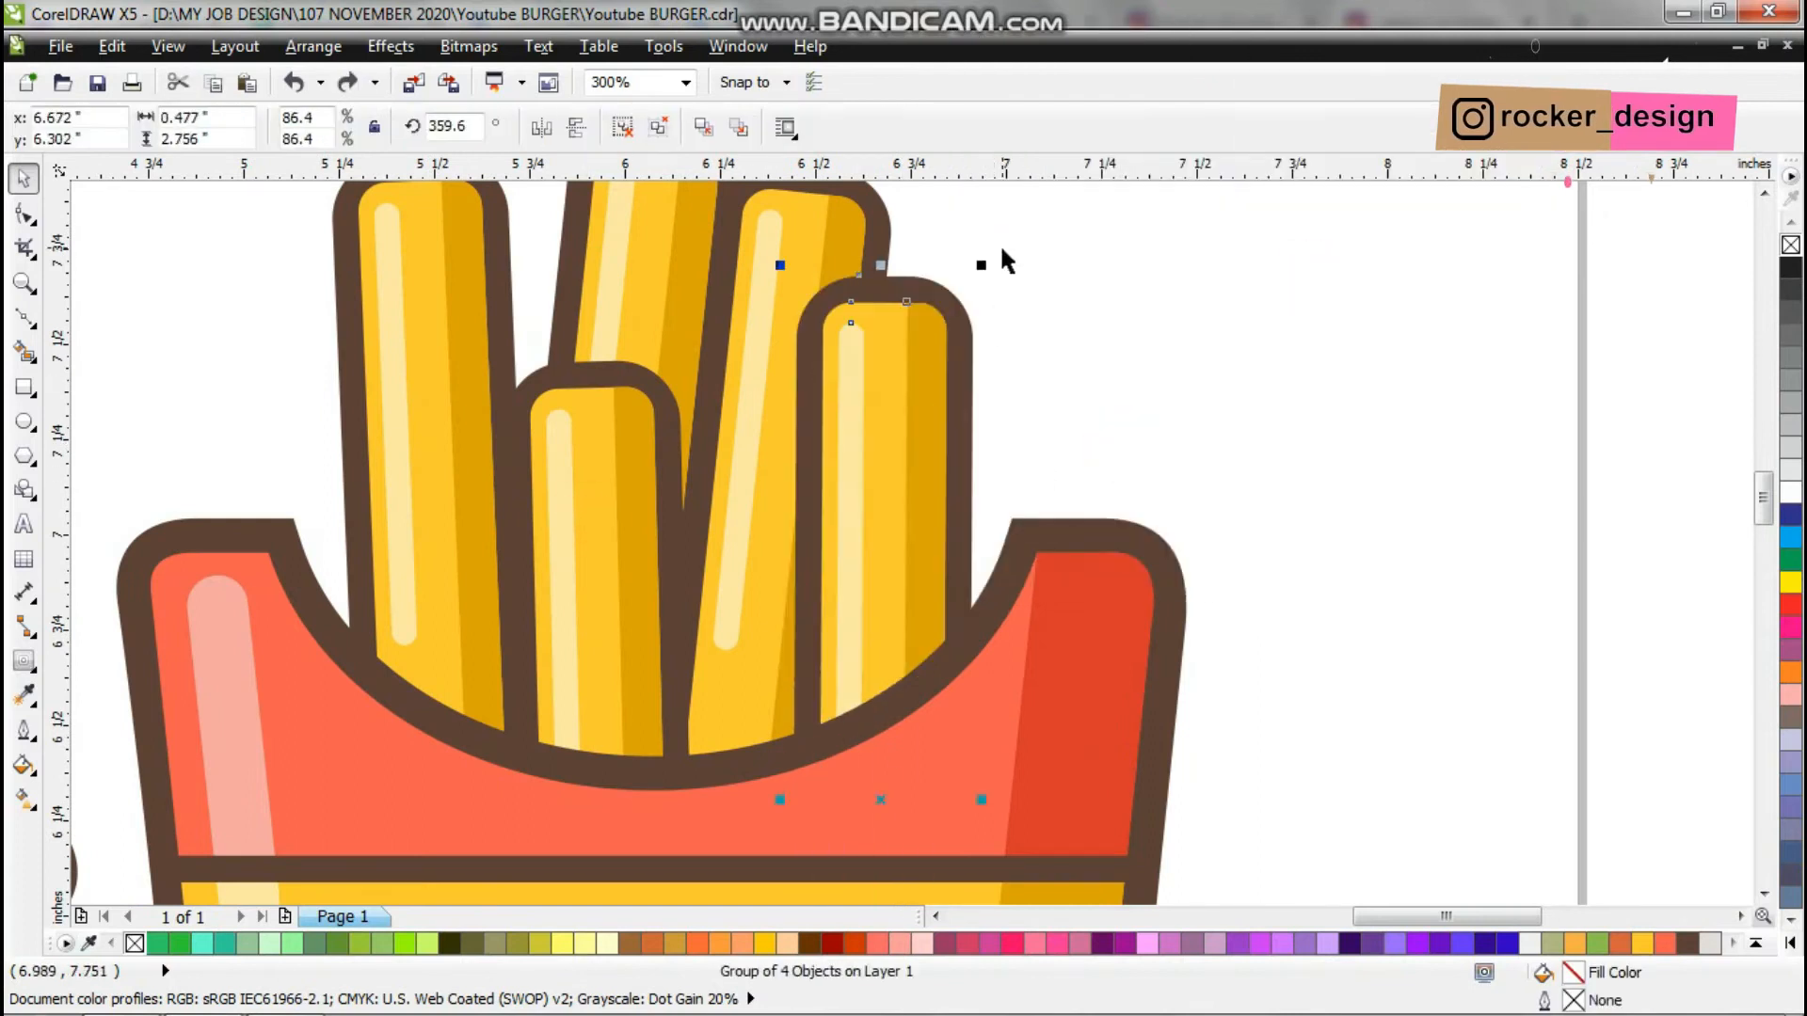
{"action": "left_click_drag", "start_coordinate": [980, 265], "coordinate": [971, 322]}
{"action": "scroll", "coordinate": [932, 393], "scroll_direction": "down", "scroll_amount": 2}
{"action": "scroll", "coordinate": [803, 388], "scroll_direction": "up", "scroll_amount": 1}
Place a slightly tilted fry copy at the container's right end and send it to the back.
{"action": "left_click_drag", "start_coordinate": [691, 230], "coordinate": [1332, 868]}
{"action": "scroll", "coordinate": [1089, 456], "scroll_direction": "up", "scroll_amount": 1}
{"action": "left_click_drag", "start_coordinate": [1036, 482], "coordinate": [1158, 359]}
{"action": "scroll", "coordinate": [983, 506], "scroll_direction": "down", "scroll_amount": 1}
{"action": "key", "text": "shift+Page_Up"}
{"action": "key", "text": "Delete"}
{"action": "left_click_drag", "start_coordinate": [730, 427], "coordinate": [1020, 391]}
{"action": "left_click_drag", "start_coordinate": [1105, 280], "coordinate": [1128, 282]}
{"action": "key", "text": "shift+Page_Down"}
Arrange additional fries on the container's left side and place a copy rotated 3.3° behind the front one.
{"action": "scroll", "coordinate": [1092, 330], "scroll_direction": "up", "scroll_amount": 1}
{"action": "left_click_drag", "start_coordinate": [1048, 347], "coordinate": [885, 475]}
{"action": "scroll", "coordinate": [1010, 458], "scroll_direction": "down", "scroll_amount": 2}
{"action": "scroll", "coordinate": [731, 381], "scroll_direction": "up", "scroll_amount": 1}
{"action": "scroll", "coordinate": [847, 393], "scroll_direction": "down", "scroll_amount": 1}
{"action": "scroll", "coordinate": [846, 494], "scroll_direction": "up", "scroll_amount": 1}
{"action": "scroll", "coordinate": [919, 532], "scroll_direction": "up", "scroll_amount": 1}
{"action": "left_click_drag", "start_coordinate": [920, 543], "coordinate": [865, 549]}
{"action": "left_click_drag", "start_coordinate": [834, 548], "coordinate": [858, 549]}
{"action": "left_click_drag", "start_coordinate": [736, 625], "coordinate": [962, 496]}
{"action": "right_click", "coordinate": [961, 496]}
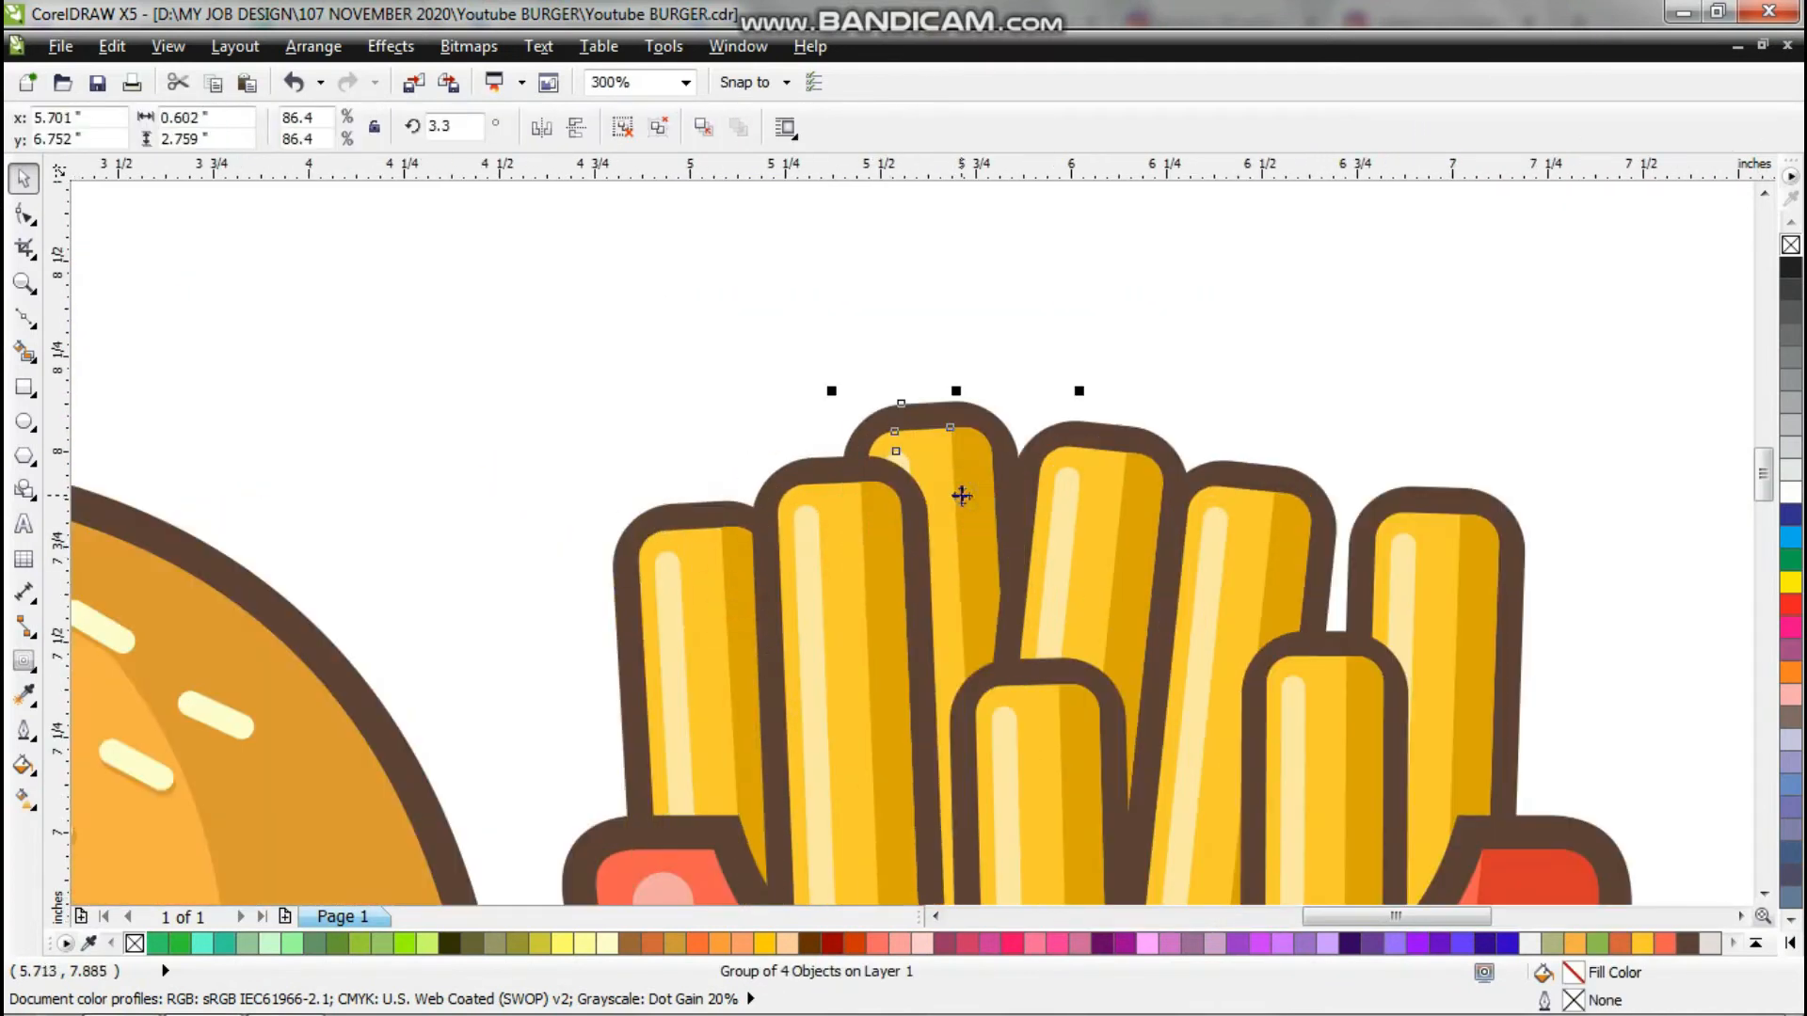
Lower the front fry on the container's left side a little.
{"action": "key", "text": "Delete"}
{"action": "left_click", "coordinate": [1133, 387]}
{"action": "left_click_drag", "start_coordinate": [827, 562], "coordinate": [827, 598]}
{"action": "scroll", "coordinate": [978, 530], "scroll_direction": "down", "scroll_amount": 2}
{"action": "left_click", "coordinate": [1129, 557]}
{"action": "scroll", "coordinate": [1129, 557], "scroll_direction": "up", "scroll_amount": 1}
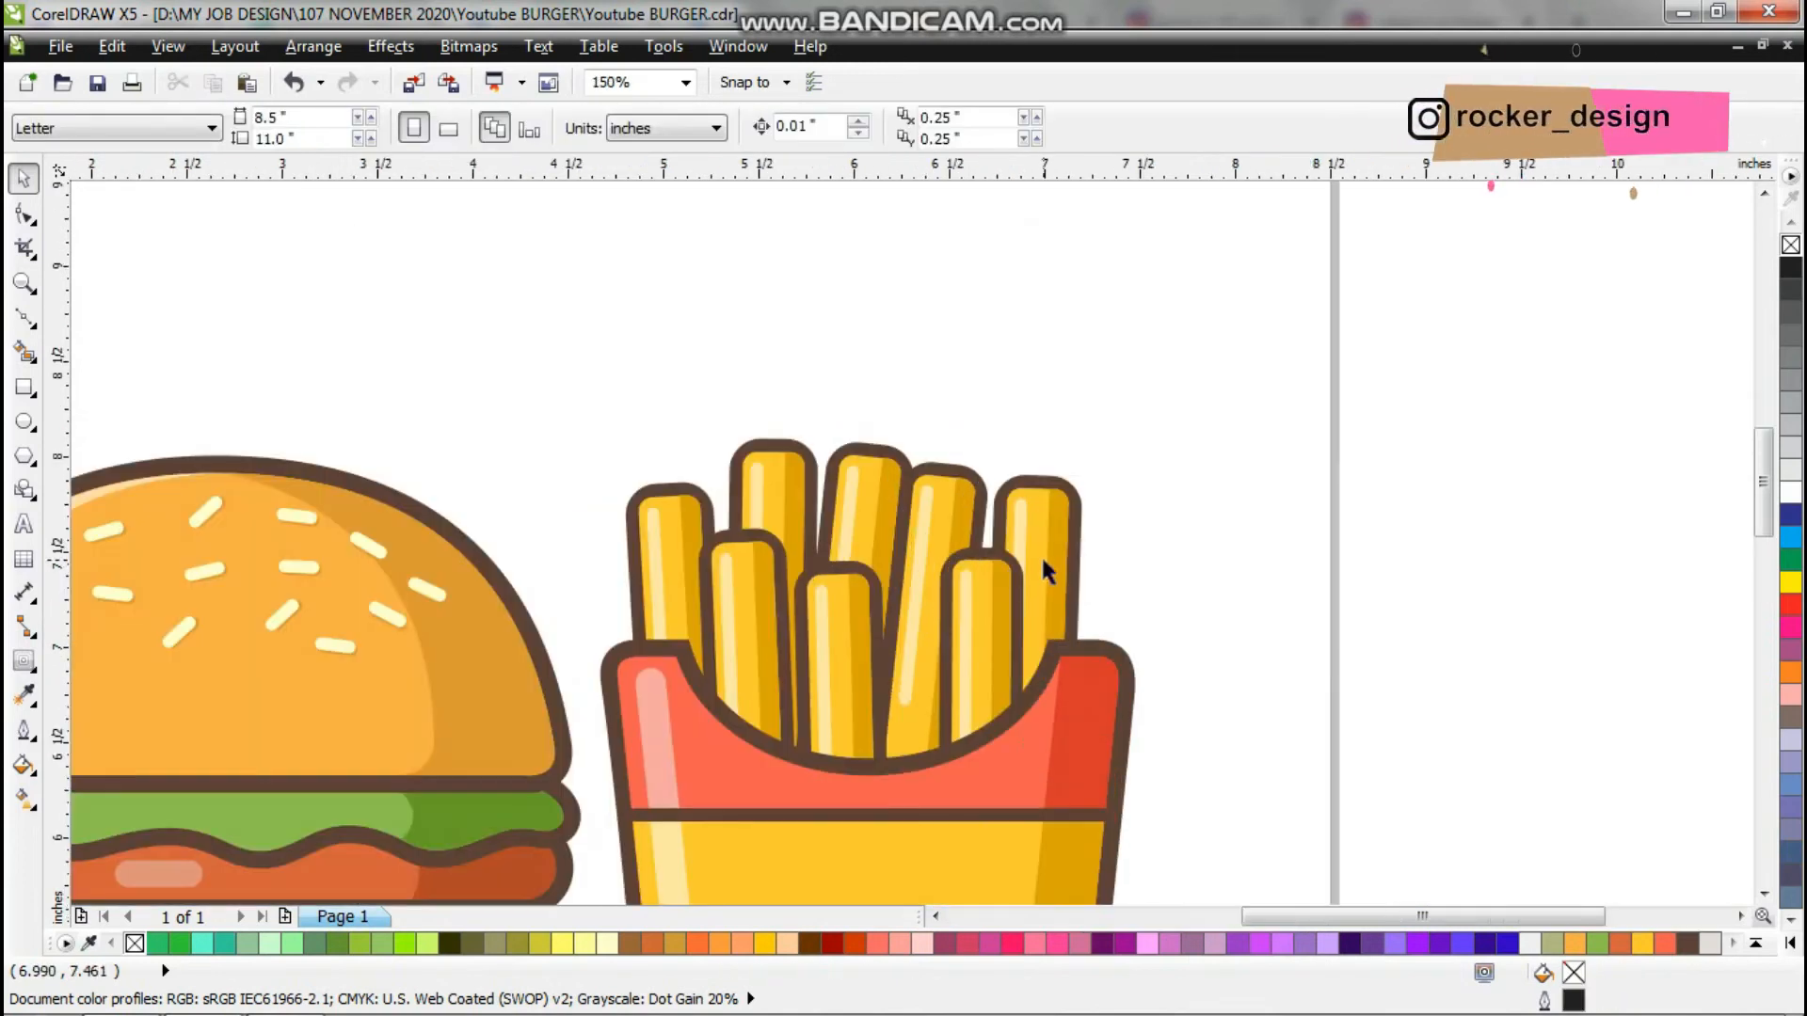
Add another fry copy on the right side of the bunch and send it to the back.
{"action": "scroll", "coordinate": [1166, 544], "scroll_direction": "down", "scroll_amount": 1}
{"action": "scroll", "coordinate": [1157, 544], "scroll_direction": "up", "scroll_amount": 2}
{"action": "left_click_drag", "start_coordinate": [963, 520], "coordinate": [933, 562]}
{"action": "left_click_drag", "start_coordinate": [769, 468], "coordinate": [761, 529]}
{"action": "left_click_drag", "start_coordinate": [908, 505], "coordinate": [1016, 436]}
{"action": "key", "text": "shift+Page_Down"}
Tilt the fry at the right end outward and adjust its position to fill out the bunch.
{"action": "left_click", "coordinate": [1016, 435]}
{"action": "left_click_drag", "start_coordinate": [1130, 371], "coordinate": [1202, 391]}
{"action": "left_click", "coordinate": [1286, 439]}
{"action": "left_click_drag", "start_coordinate": [1155, 497], "coordinate": [1129, 519]}
{"action": "scroll", "coordinate": [1092, 527], "scroll_direction": "down", "scroll_amount": 2}
{"action": "scroll", "coordinate": [1035, 451], "scroll_direction": "up", "scroll_amount": 2}
{"action": "left_click", "coordinate": [1036, 589]}
{"action": "scroll", "coordinate": [969, 376], "scroll_direction": "down", "scroll_amount": 2}
{"action": "scroll", "coordinate": [996, 294], "scroll_direction": "up", "scroll_amount": 2}
{"action": "left_click", "coordinate": [904, 406]}
{"action": "scroll", "coordinate": [941, 414], "scroll_direction": "down", "scroll_amount": 2}
{"action": "left_click", "coordinate": [988, 423]}
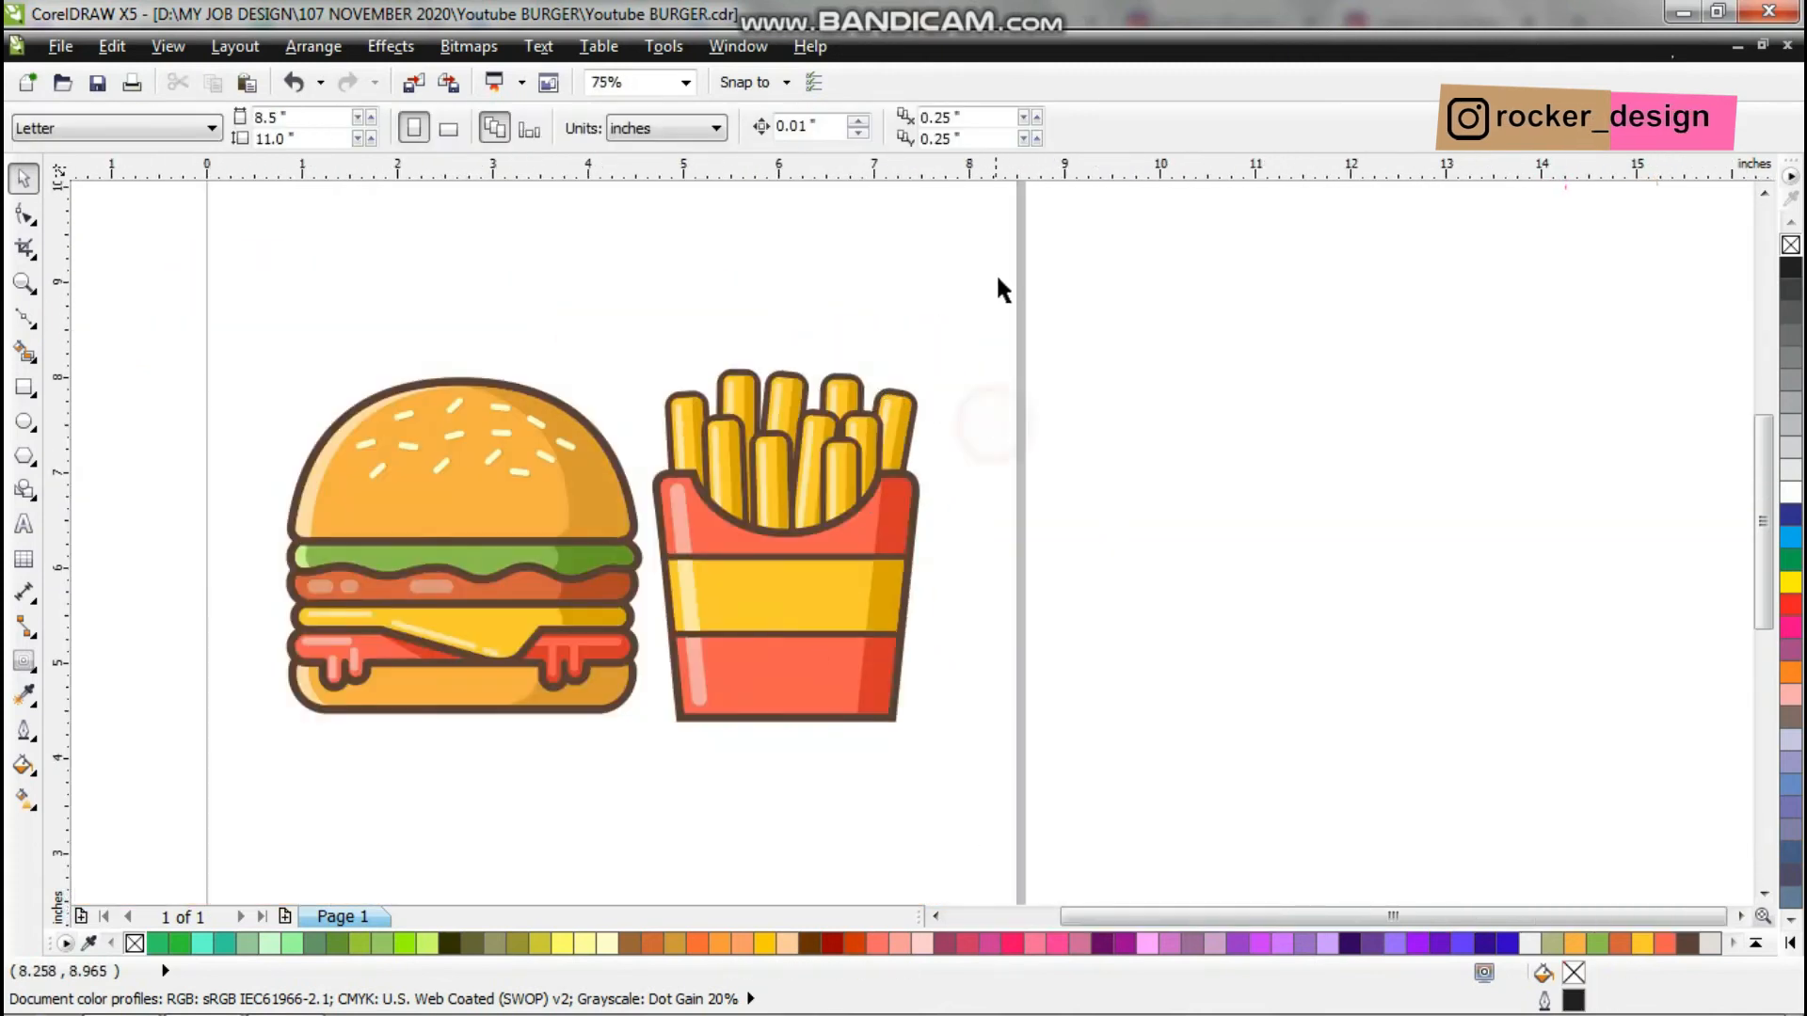
Move the whole container of fries left to overlap the burger's right side and send it behind the burger.
{"action": "left_click_drag", "start_coordinate": [635, 796], "coordinate": [636, 798]}
{"action": "right_click", "coordinate": [759, 651]}
{"action": "left_click", "coordinate": [827, 222]}
{"action": "left_click", "coordinate": [836, 273]}
{"action": "left_click_drag", "start_coordinate": [763, 656], "coordinate": [666, 662]}
{"action": "scroll", "coordinate": [630, 664], "scroll_direction": "up", "scroll_amount": 1}
{"action": "key", "text": "shift+Page_Down"}
{"action": "scroll", "coordinate": [929, 820], "scroll_direction": "down", "scroll_amount": 1}
{"action": "left_click", "coordinate": [929, 820]}
{"action": "scroll", "coordinate": [866, 694], "scroll_direction": "up", "scroll_amount": 1}
{"action": "left_click_drag", "start_coordinate": [863, 696], "coordinate": [798, 699]}
{"action": "scroll", "coordinate": [1110, 644], "scroll_direction": "down", "scroll_amount": 2}
Select the burger and fries together and move them toward the page's lower right.
{"action": "left_click_drag", "start_coordinate": [1203, 760], "coordinate": [775, 513]}
{"action": "left_click_drag", "start_coordinate": [1075, 659], "coordinate": [1160, 777]}
{"action": "left_click", "coordinate": [886, 873]}
{"action": "scroll", "coordinate": [886, 872], "scroll_direction": "up", "scroll_amount": 1}
Draw a rectangle about 1.97 by 4.74 in left of the burger and convert it to a curve with a slanted left side.
{"action": "left_click", "coordinate": [24, 387]}
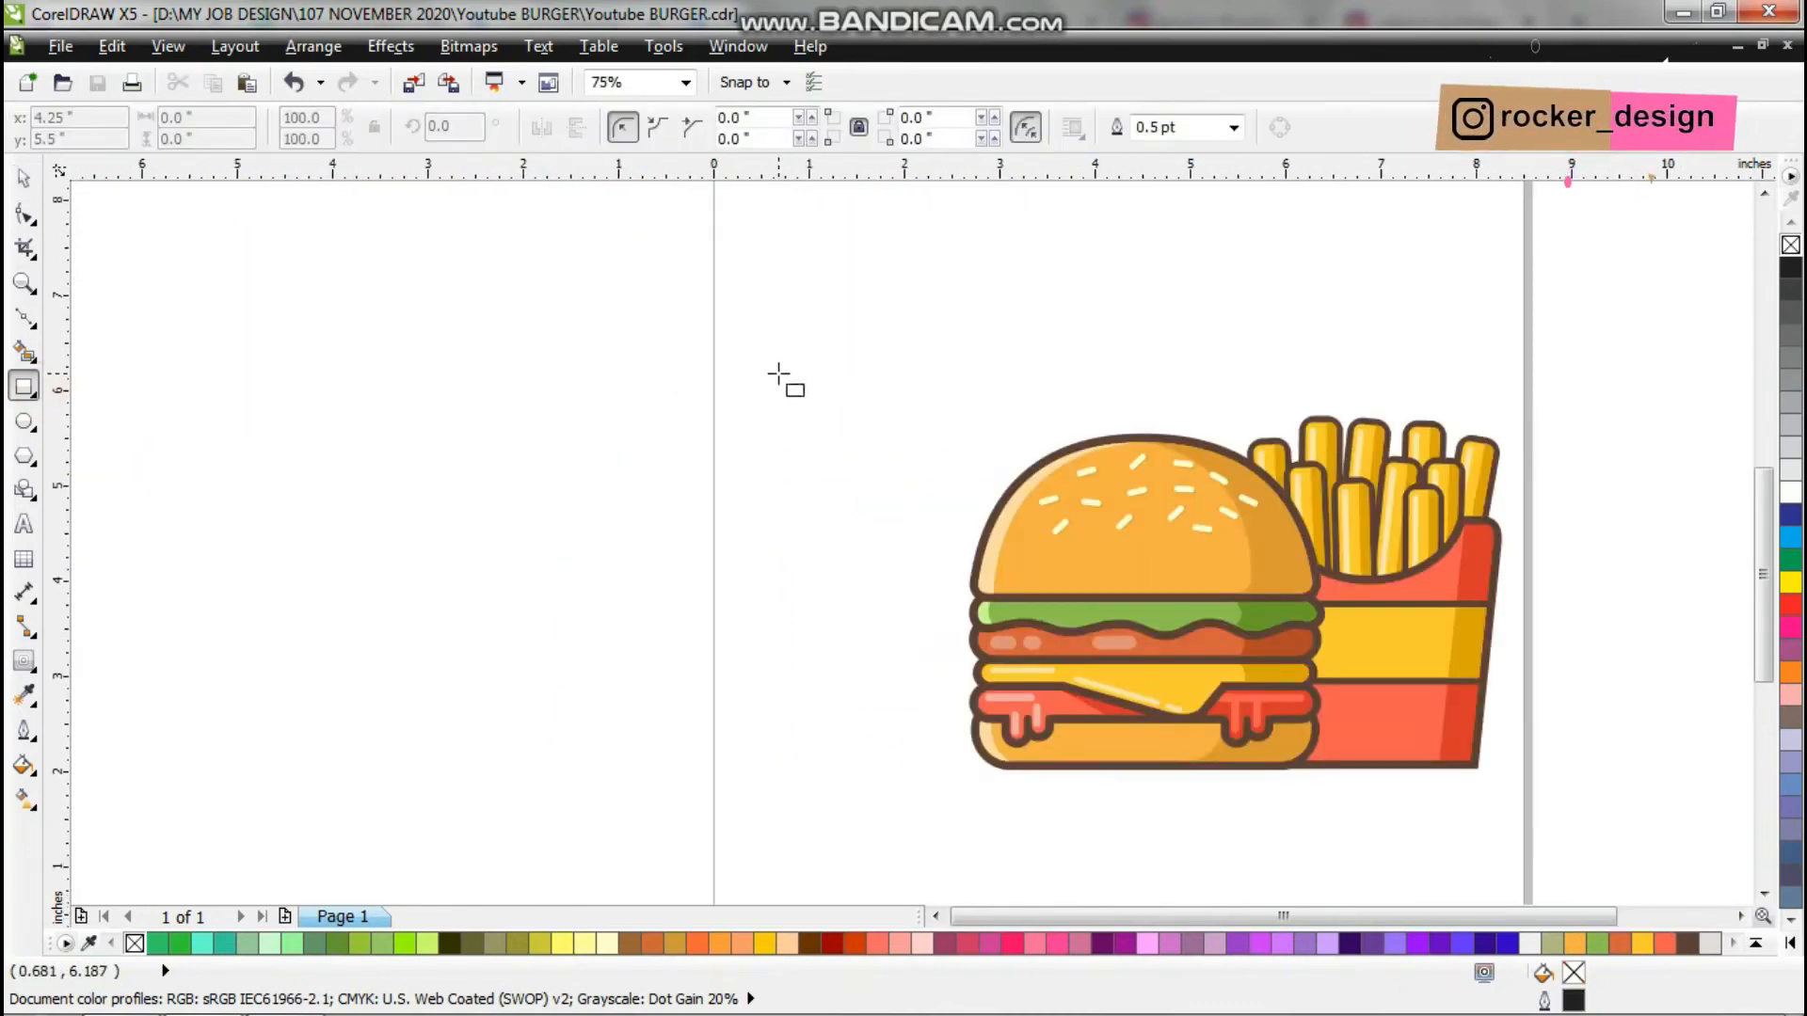
{"action": "key", "text": "Delete"}
{"action": "left_click_drag", "start_coordinate": [912, 771], "coordinate": [950, 767]}
{"action": "key", "text": "ctrl+q"}
{"action": "key", "text": "F10"}
{"action": "mouse_move", "coordinate": [868, 269]}
{"action": "left_mouse_down"}
{"action": "mouse_move", "coordinate": [867, 315]}
{"action": "mouse_move", "coordinate": [764, 315]}
{"action": "left_mouse_up"}
Duplicate the half cup, mirror the copy against its straight right edge and weld both halves together.
{"action": "key", "text": "space"}
{"action": "left_click_drag", "start_coordinate": [828, 376], "coordinate": [1034, 376]}
{"action": "right_click", "coordinate": [1033, 376]}
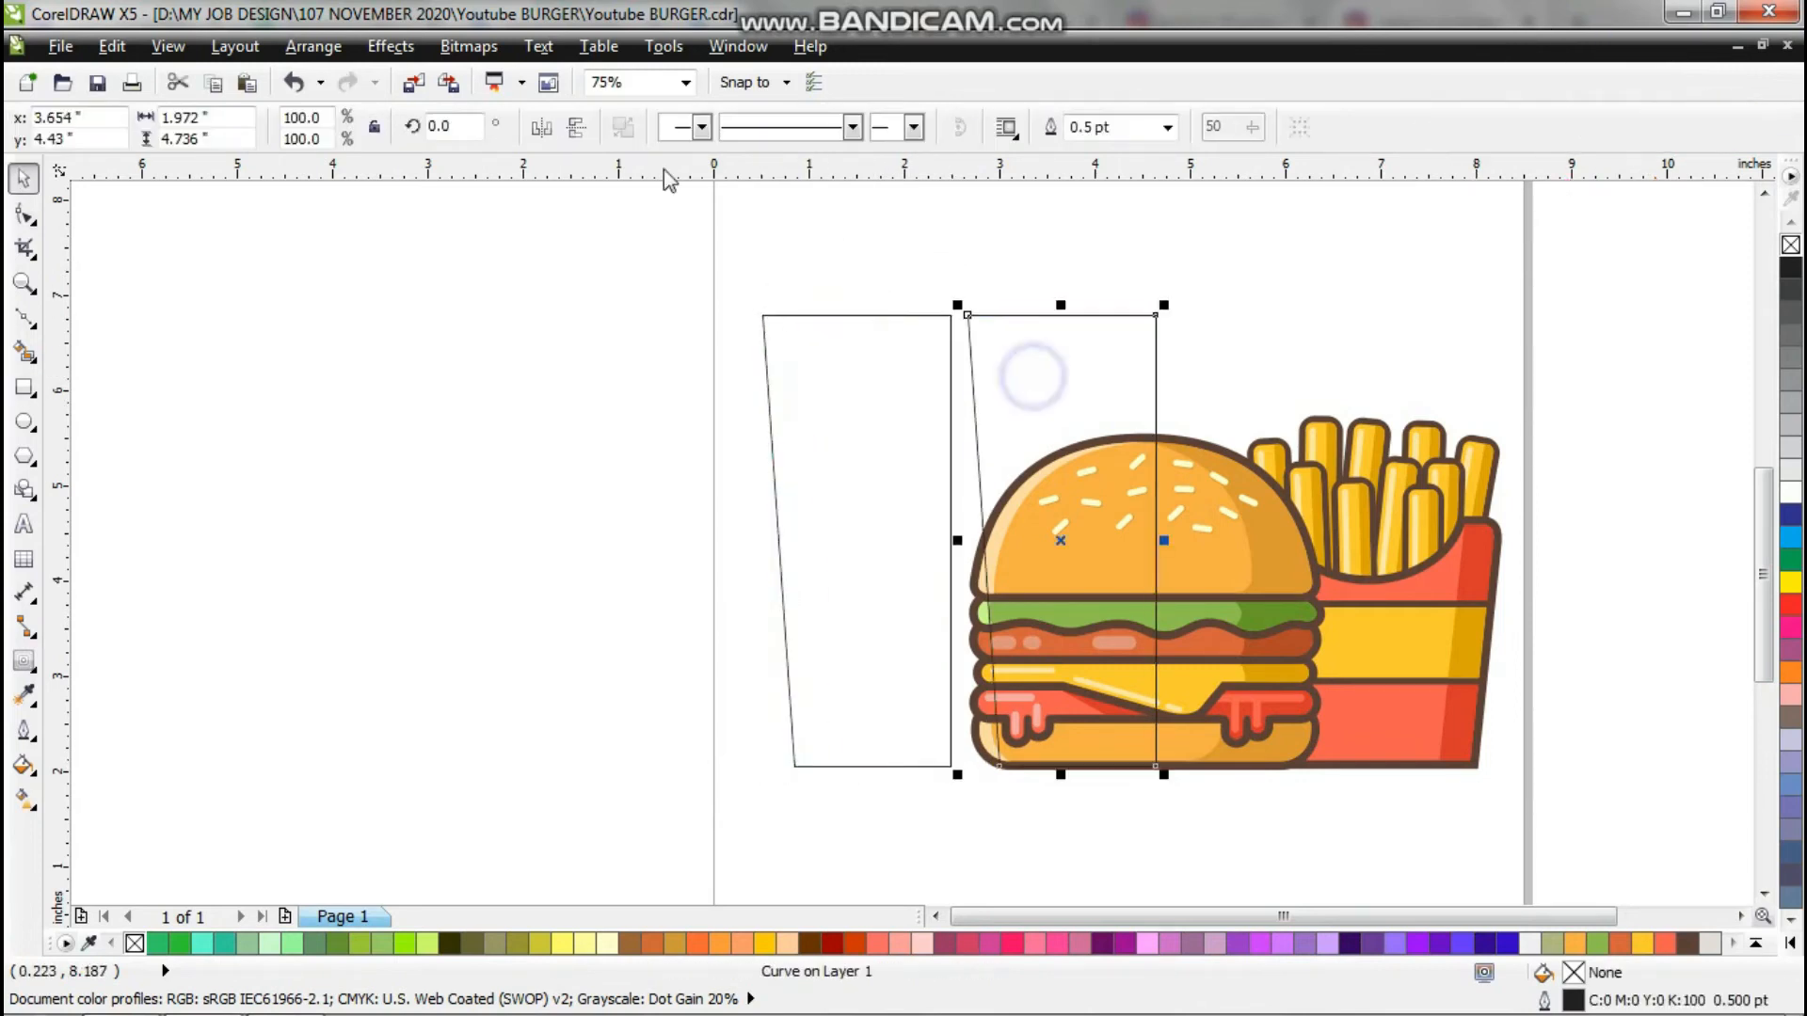
{"action": "left_click_drag", "start_coordinate": [967, 315], "coordinate": [950, 315]}
{"action": "left_click", "coordinate": [891, 386], "text": "shift"}
{"action": "left_click", "coordinate": [786, 128]}
{"action": "left_click", "coordinate": [1076, 375]}
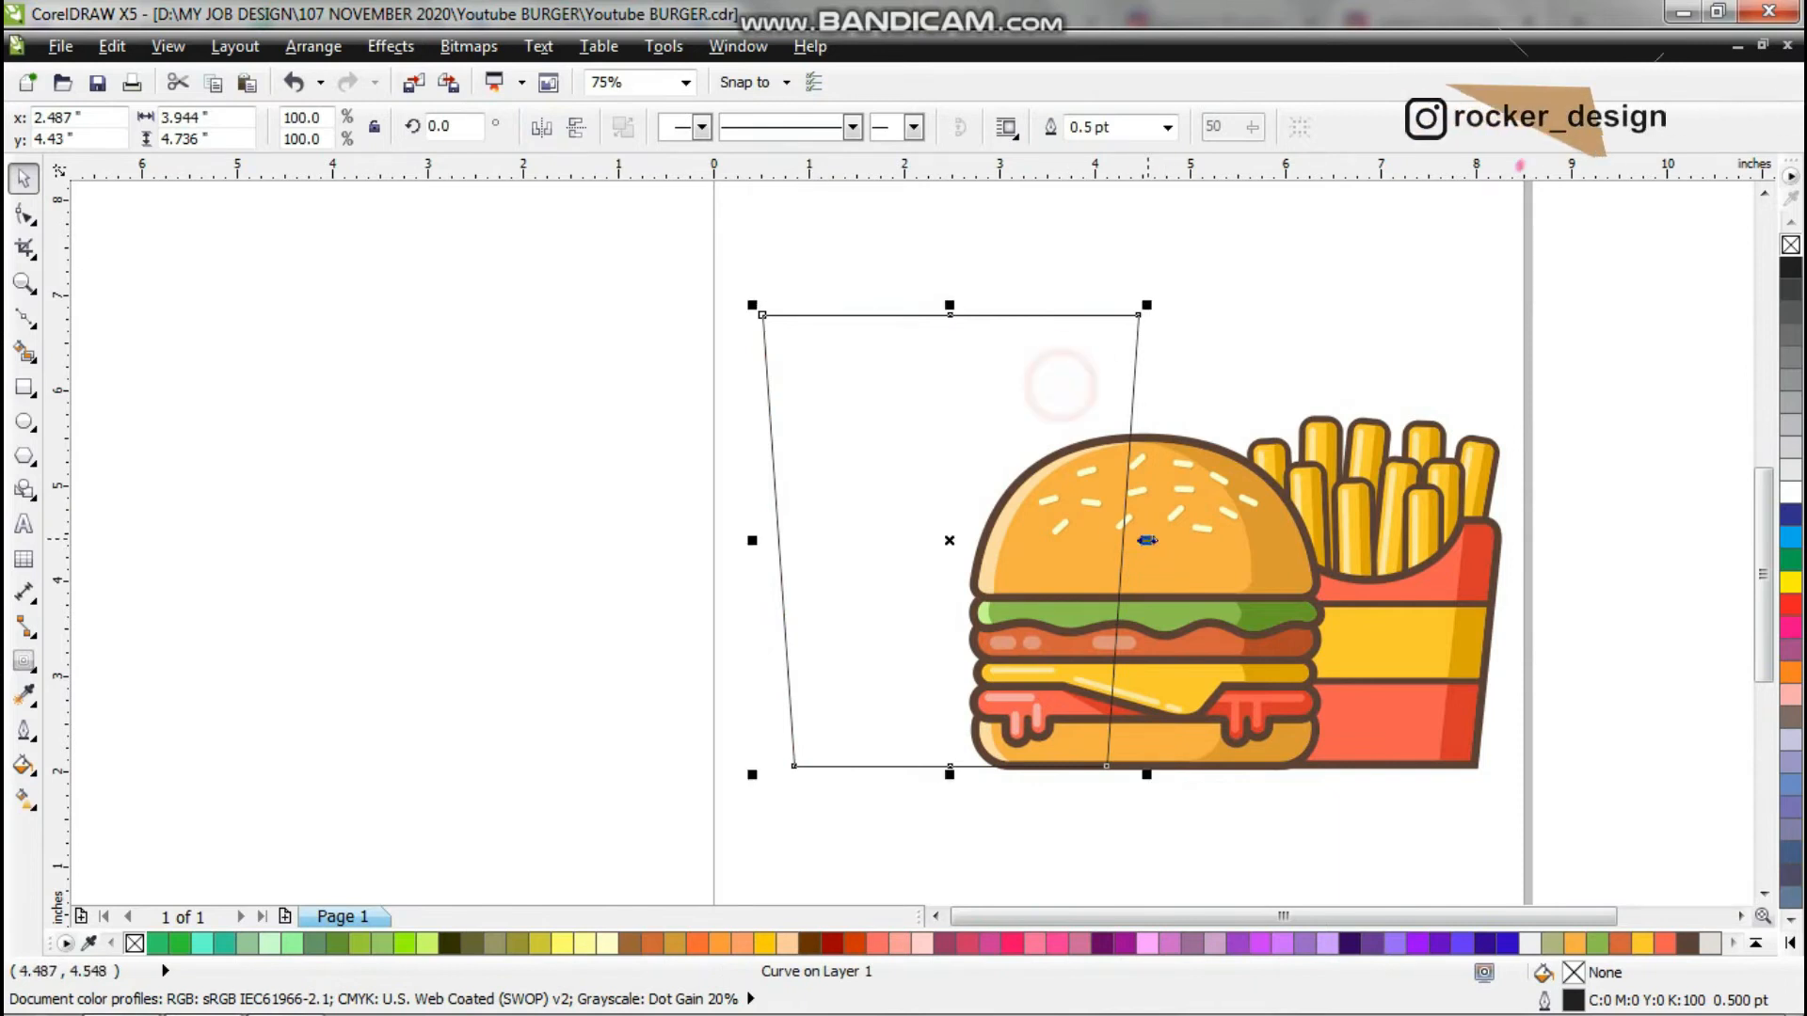
Narrow the cup to about 2.94 in behind the burger and fill it with bright blue #00CCFF.
{"action": "key", "text": "space"}
{"action": "left_click", "coordinate": [1756, 943]}
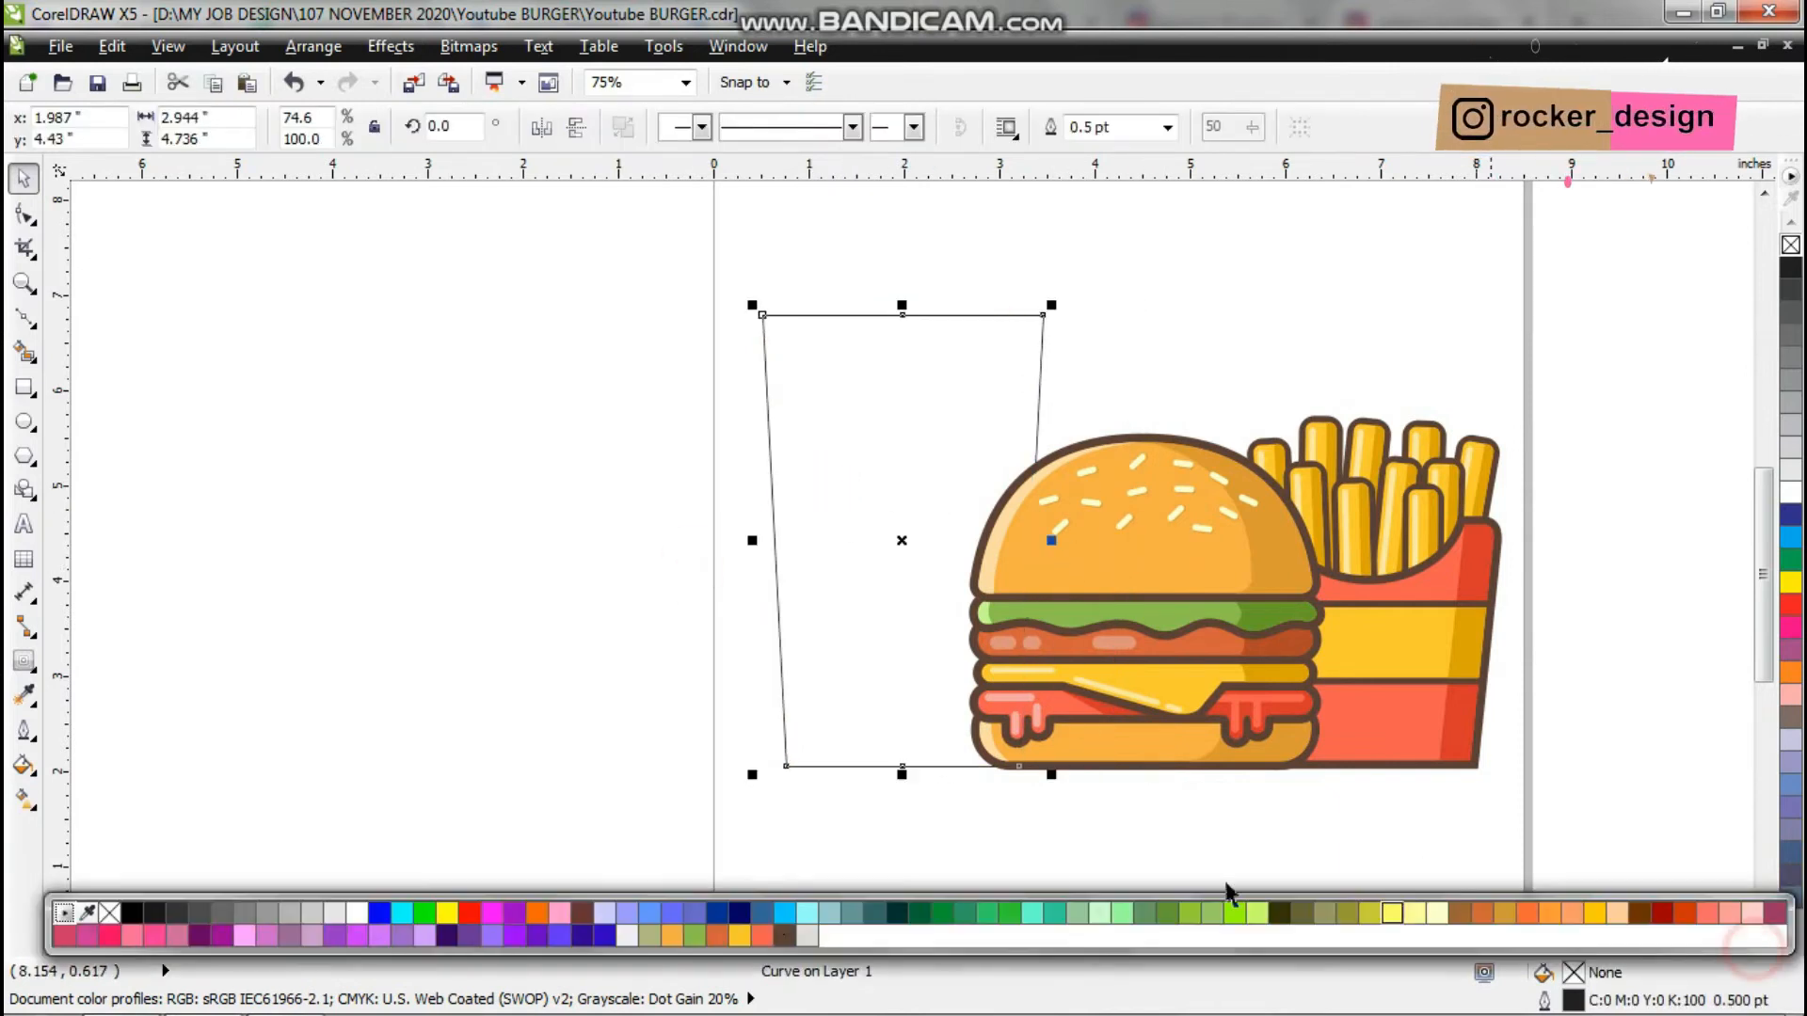
{"action": "left_click", "coordinate": [783, 913]}
{"action": "left_click", "coordinate": [1573, 789]}
{"action": "left_click", "coordinate": [908, 527]}
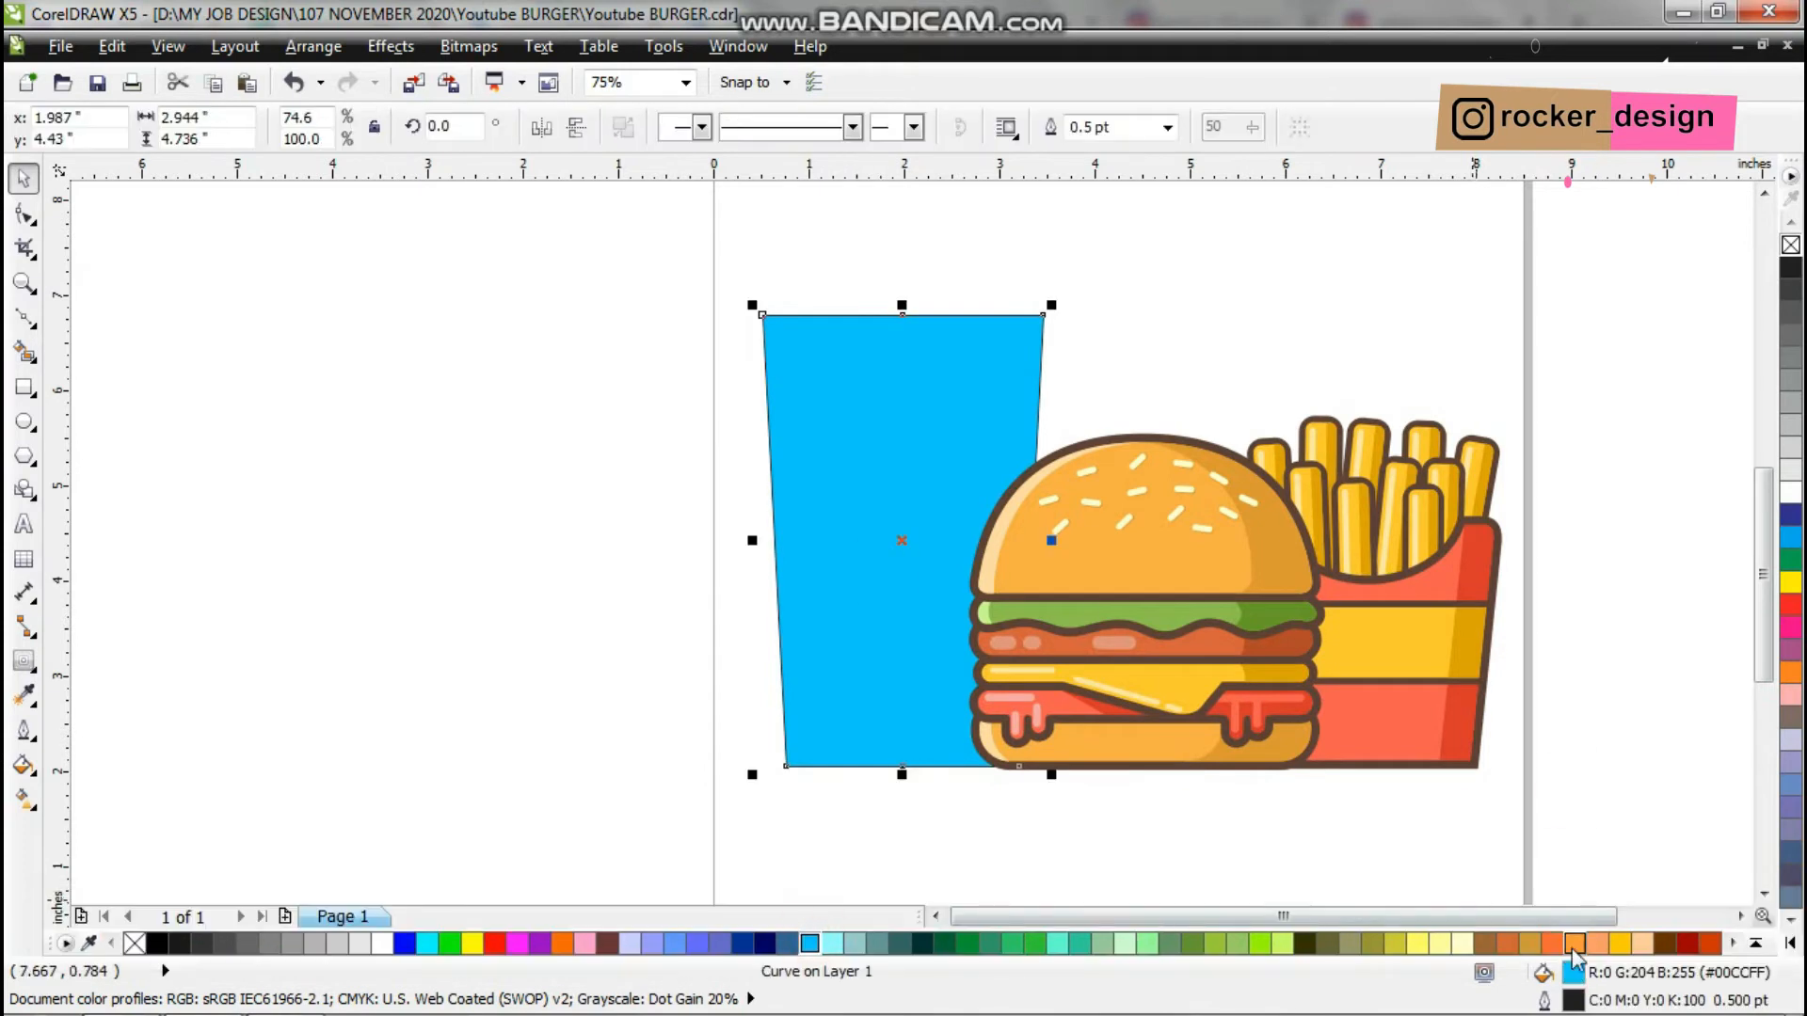
Change the cup's uniform fill to the lighter blue #4CD3F5.
{"action": "double_click", "coordinate": [1571, 973]}
{"action": "left_click", "coordinate": [1298, 279]}
{"action": "left_click_drag", "start_coordinate": [1431, 367], "coordinate": [1440, 362]}
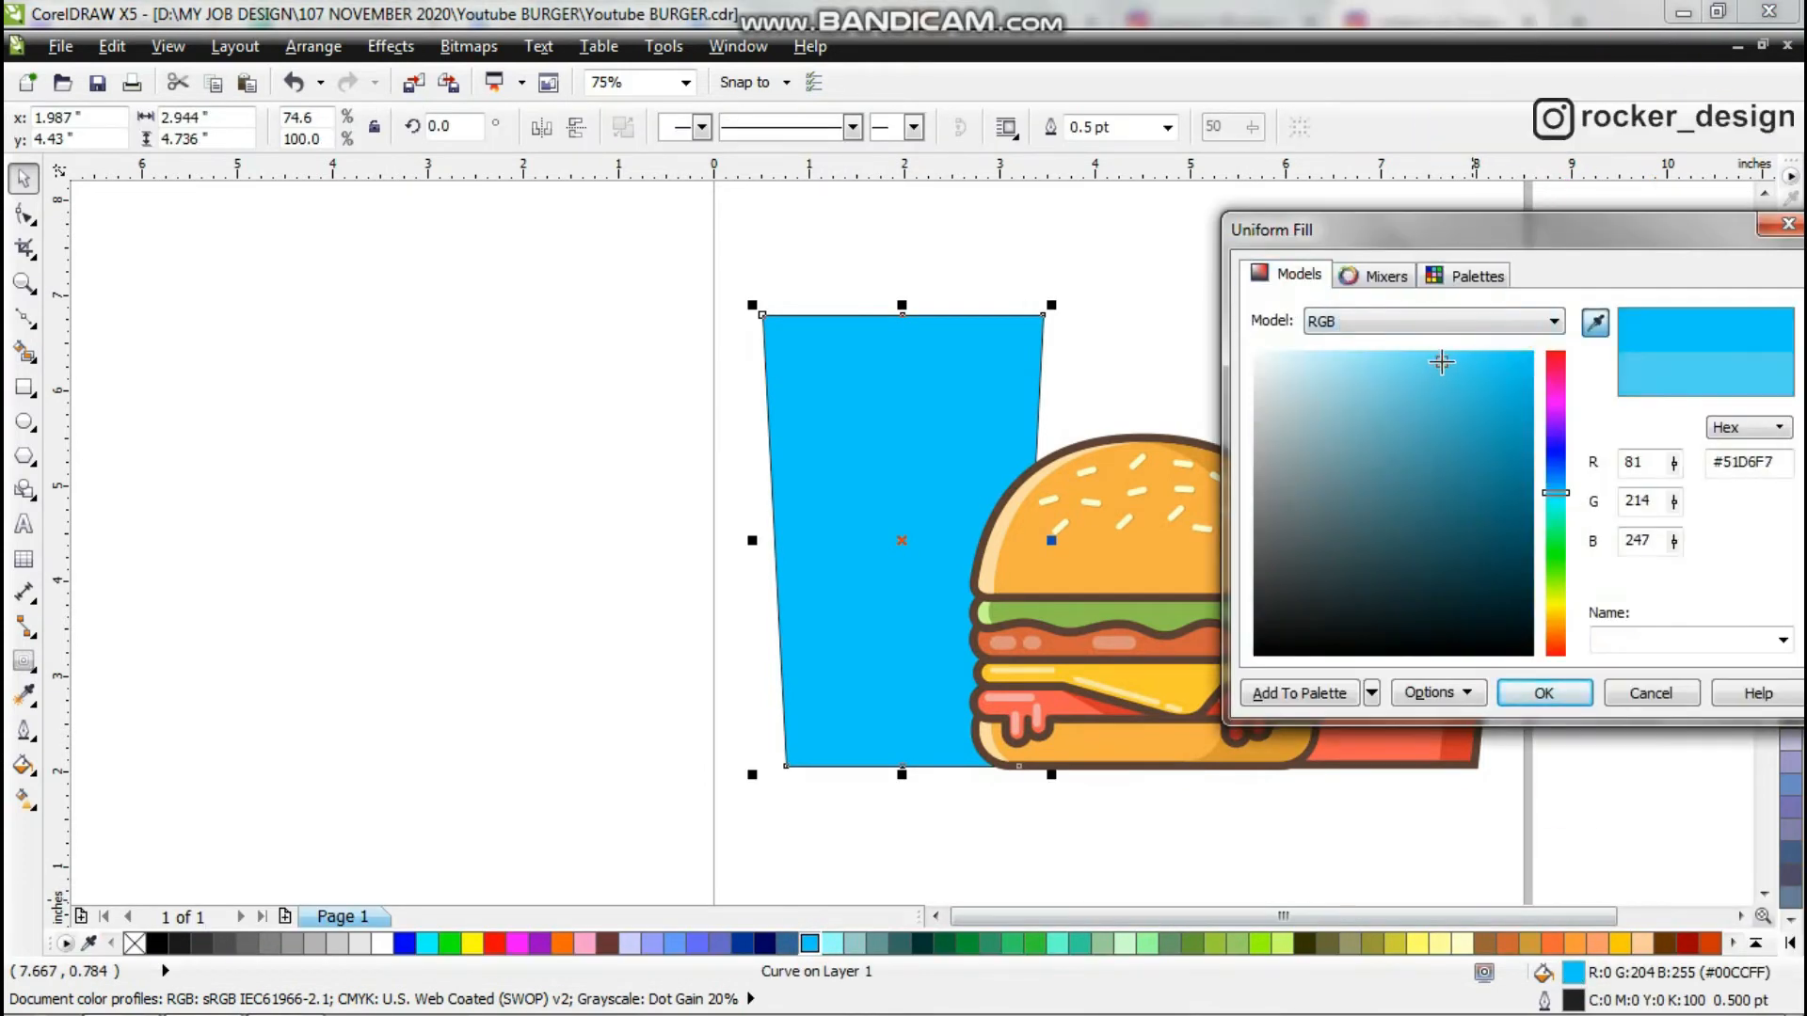
{"action": "key", "text": "Return"}
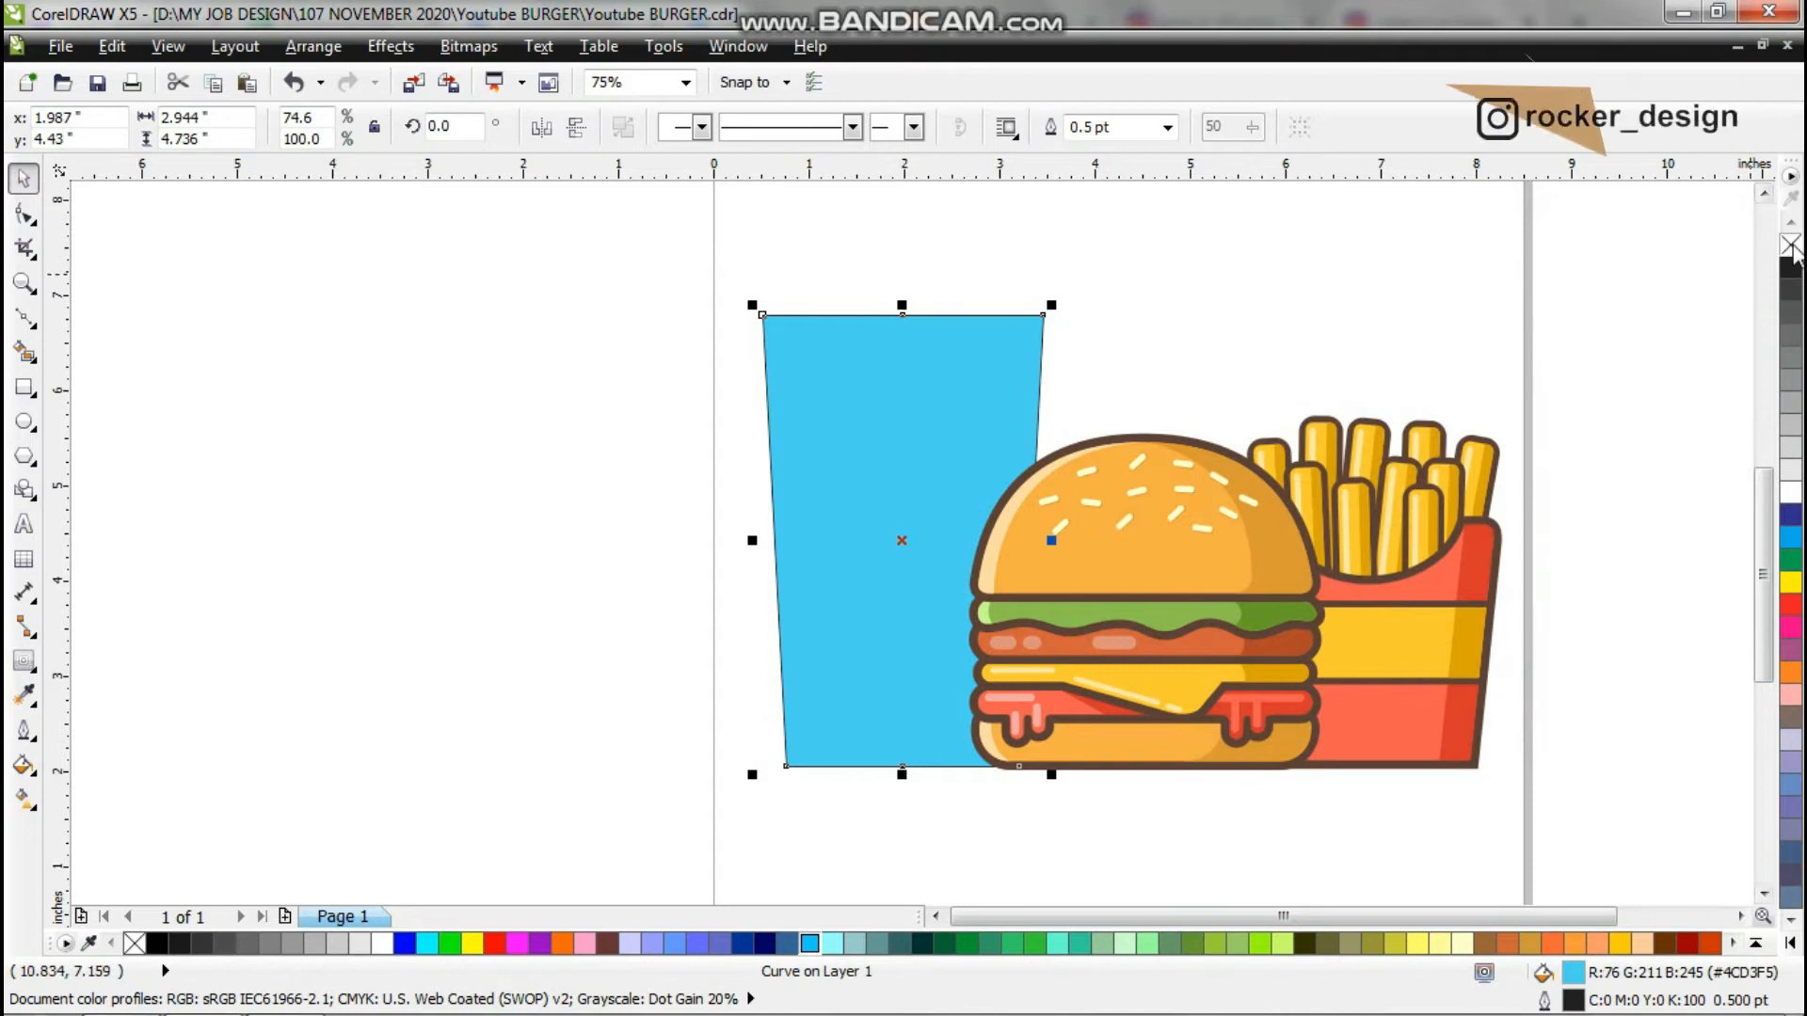
Remove the cup's outline and add a one-step outside contour with a 0.09 in offset.
{"action": "left_click", "coordinate": [23, 662]}
{"action": "left_click", "coordinate": [579, 128]}
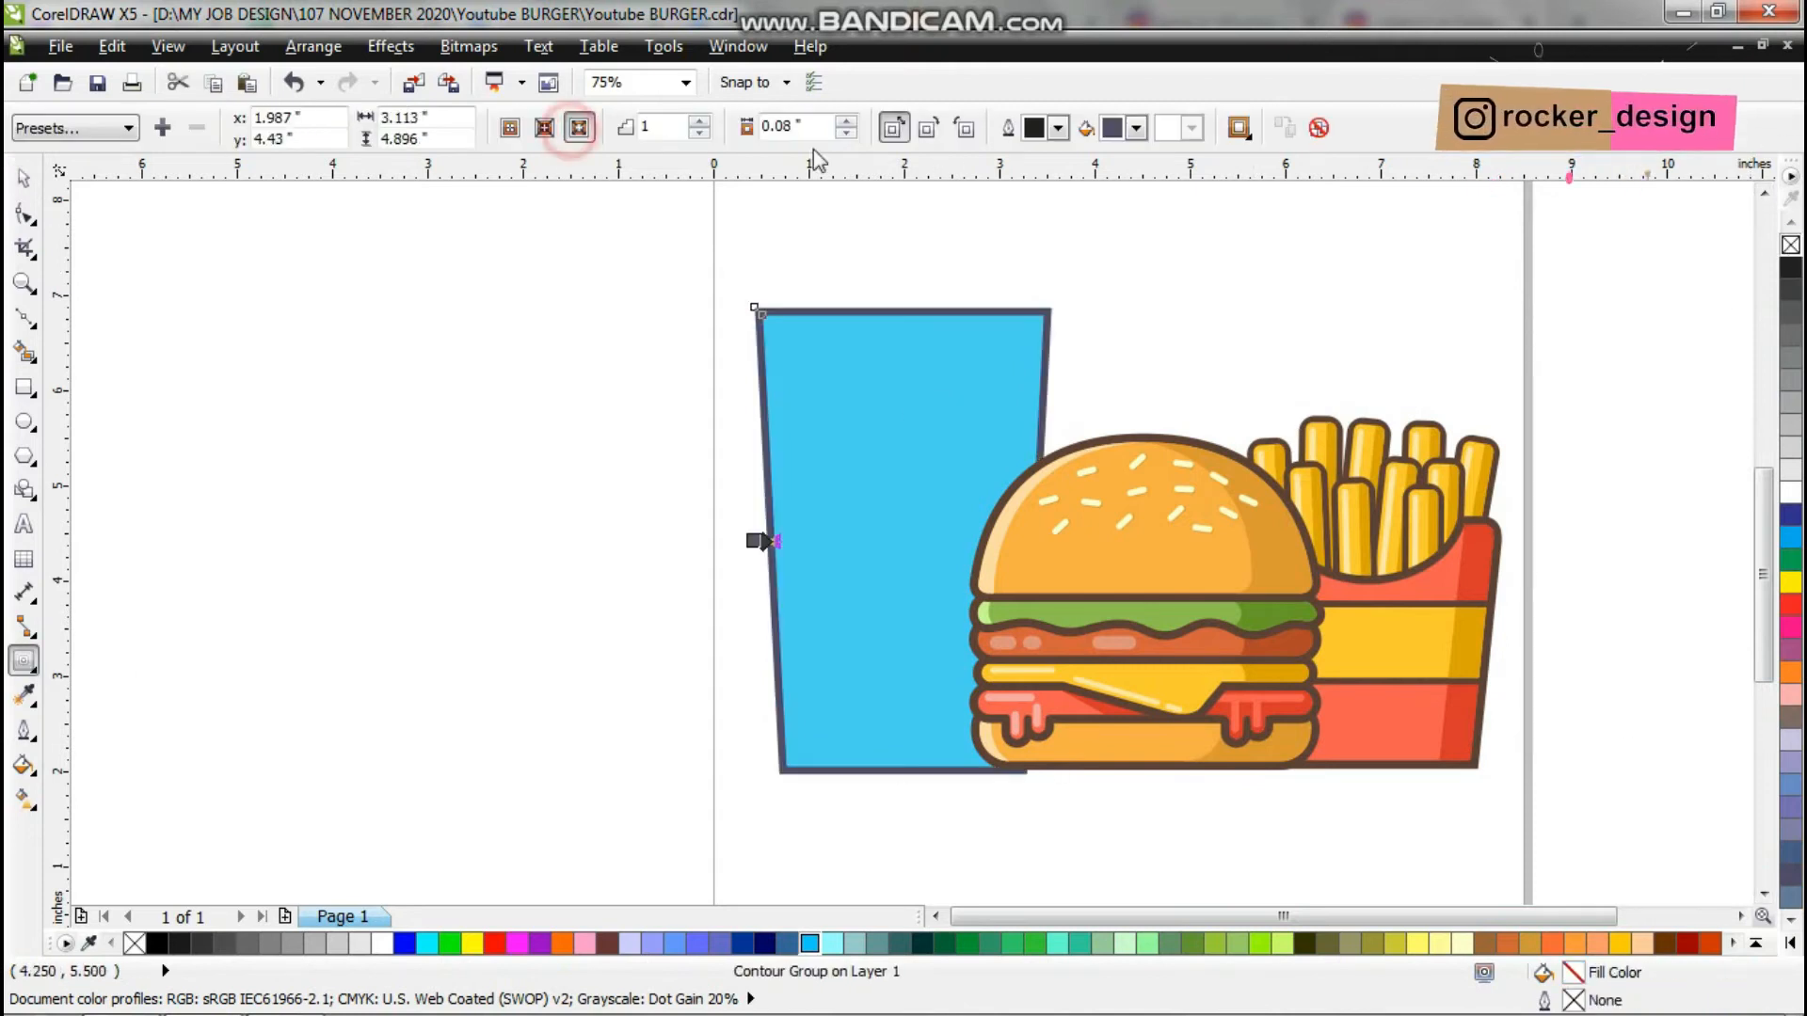
{"action": "left_click", "coordinate": [847, 123]}
Break the cup's contour apart and fill it with the dark brown sampled from the burger's outline.
{"action": "scroll", "coordinate": [1044, 471], "scroll_direction": "up", "scroll_amount": 4}
{"action": "scroll", "coordinate": [967, 782], "scroll_direction": "down", "scroll_amount": 2}
{"action": "key", "text": "space"}
{"action": "scroll", "coordinate": [896, 739], "scroll_direction": "up", "scroll_amount": 3}
{"action": "right_click", "coordinate": [890, 722]}
{"action": "left_click", "coordinate": [956, 435]}
{"action": "left_click", "coordinate": [23, 695]}
{"action": "left_click", "coordinate": [997, 649]}
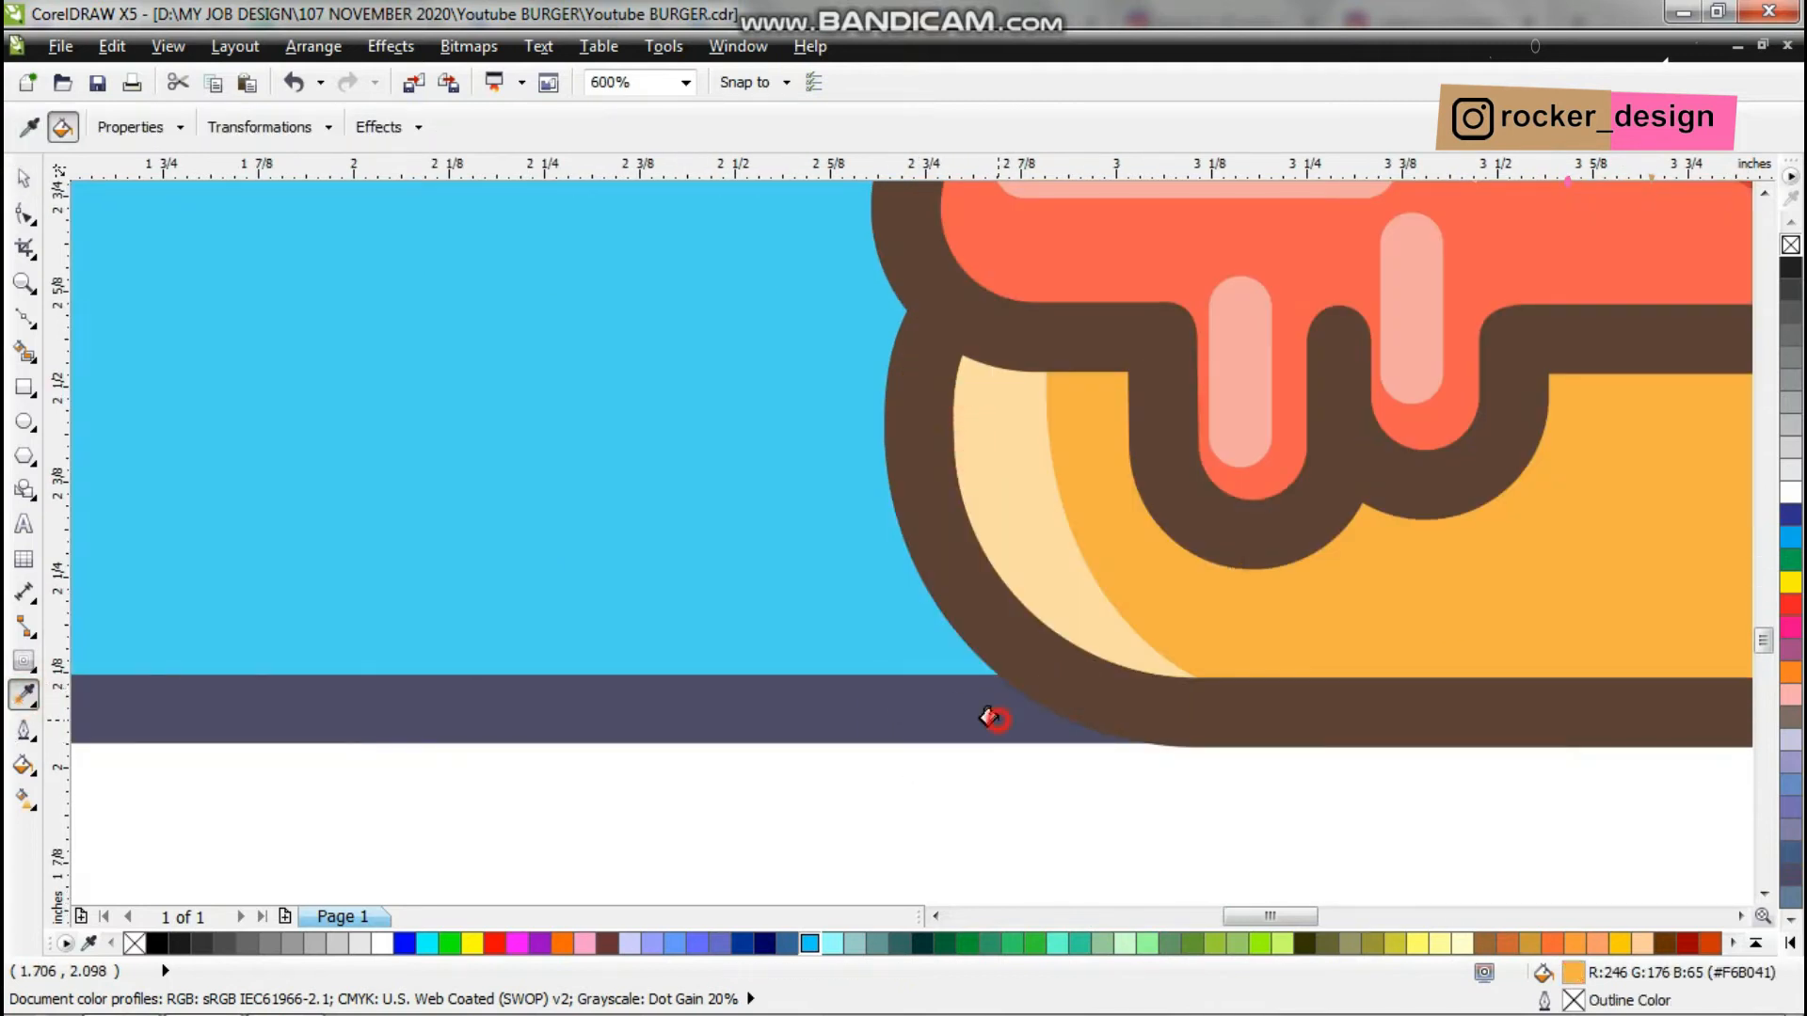
{"action": "left_click", "coordinate": [992, 718]}
Draw a rectangle about 3.45 by 0.27 in across the cup's top edge and center it horizontally on the cup.
{"action": "scroll", "coordinate": [991, 743], "scroll_direction": "down", "scroll_amount": 4}
{"action": "key", "text": "F6"}
{"action": "scroll", "coordinate": [830, 522], "scroll_direction": "up", "scroll_amount": 1}
{"action": "left_click_drag", "start_coordinate": [732, 485], "coordinate": [654, 462]}
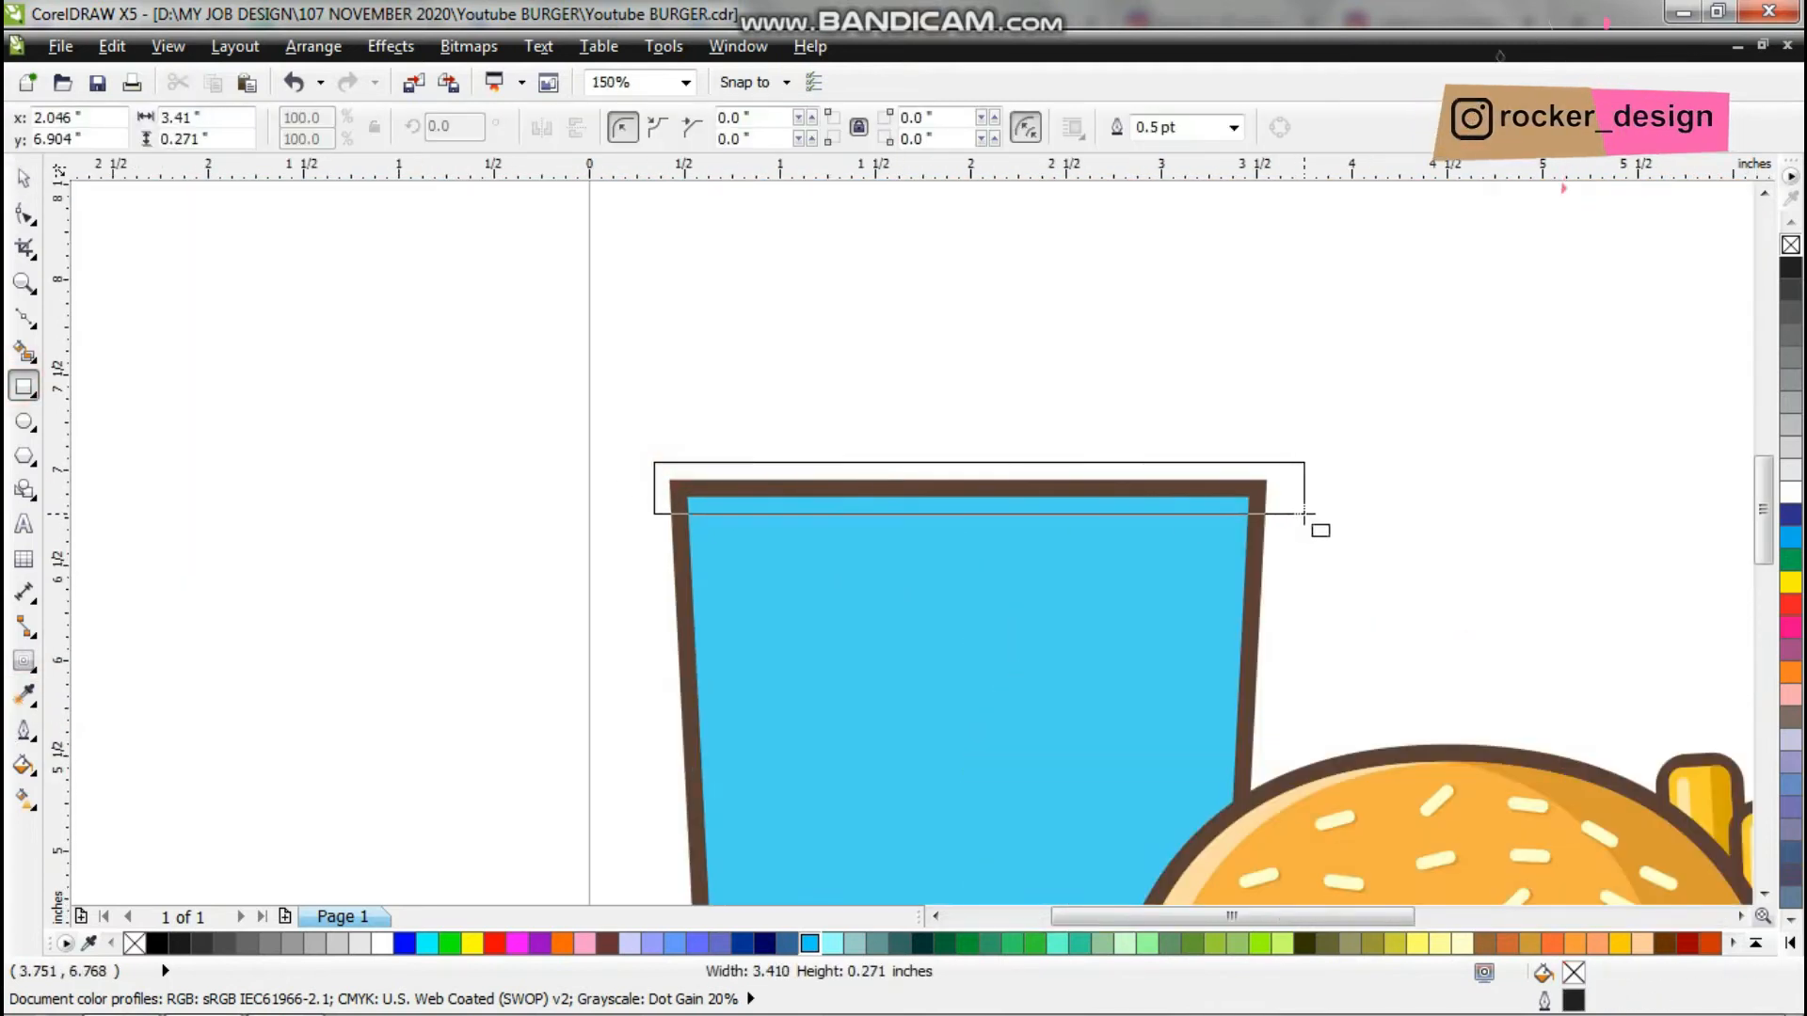
{"action": "left_click_drag", "start_coordinate": [1304, 514], "coordinate": [1312, 513]}
{"action": "key", "text": "space"}
{"action": "left_click", "coordinate": [1115, 585], "text": "shift"}
{"action": "key", "text": "c"}
{"action": "key", "text": "Escape"}
Fill the lid rectangle with white and round its corners.
{"action": "left_click", "coordinate": [654, 475]}
{"action": "left_click", "coordinate": [383, 944]}
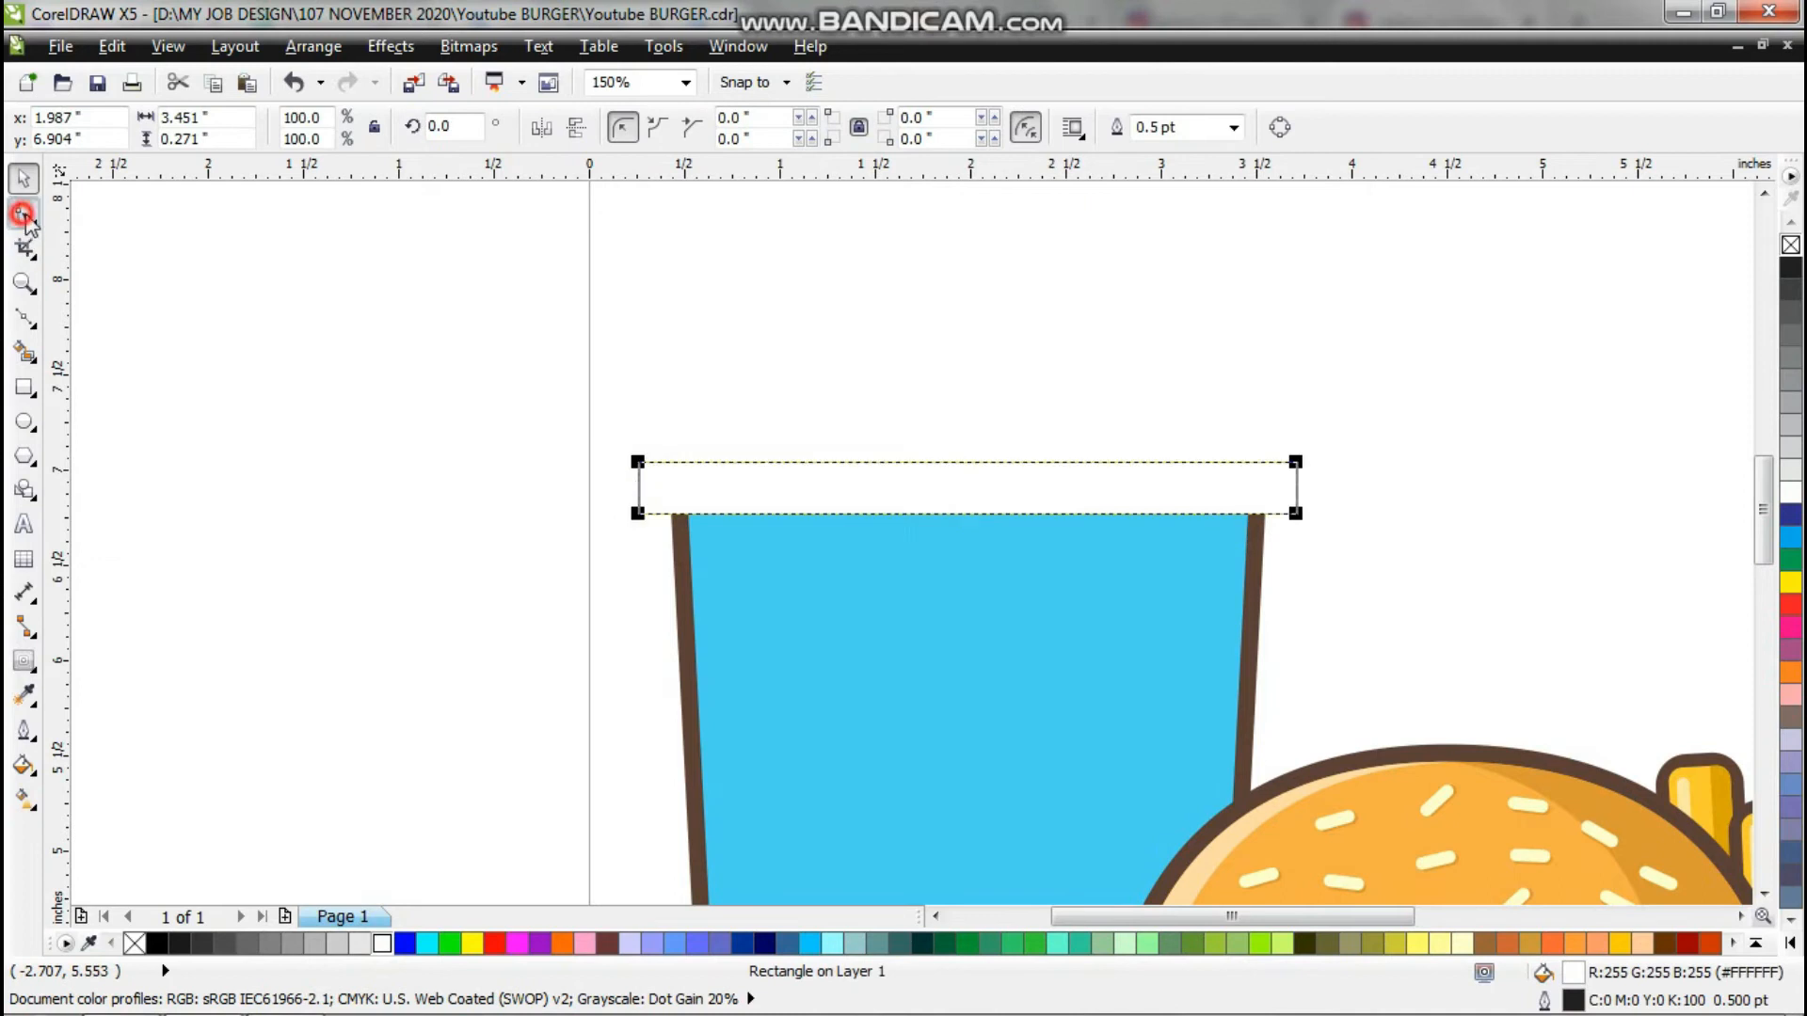
{"action": "left_click", "coordinate": [24, 214]}
{"action": "scroll", "coordinate": [636, 482], "scroll_direction": "up", "scroll_amount": 2}
{"action": "left_click_drag", "start_coordinate": [640, 443], "coordinate": [682, 461]}
{"action": "key", "text": "space"}
Remove the lid's outline and add a one-step outside contour with a 0.09 in offset.
{"action": "left_click", "coordinate": [23, 661]}
{"action": "right_click", "coordinate": [134, 944]}
{"action": "left_click", "coordinate": [579, 127]}
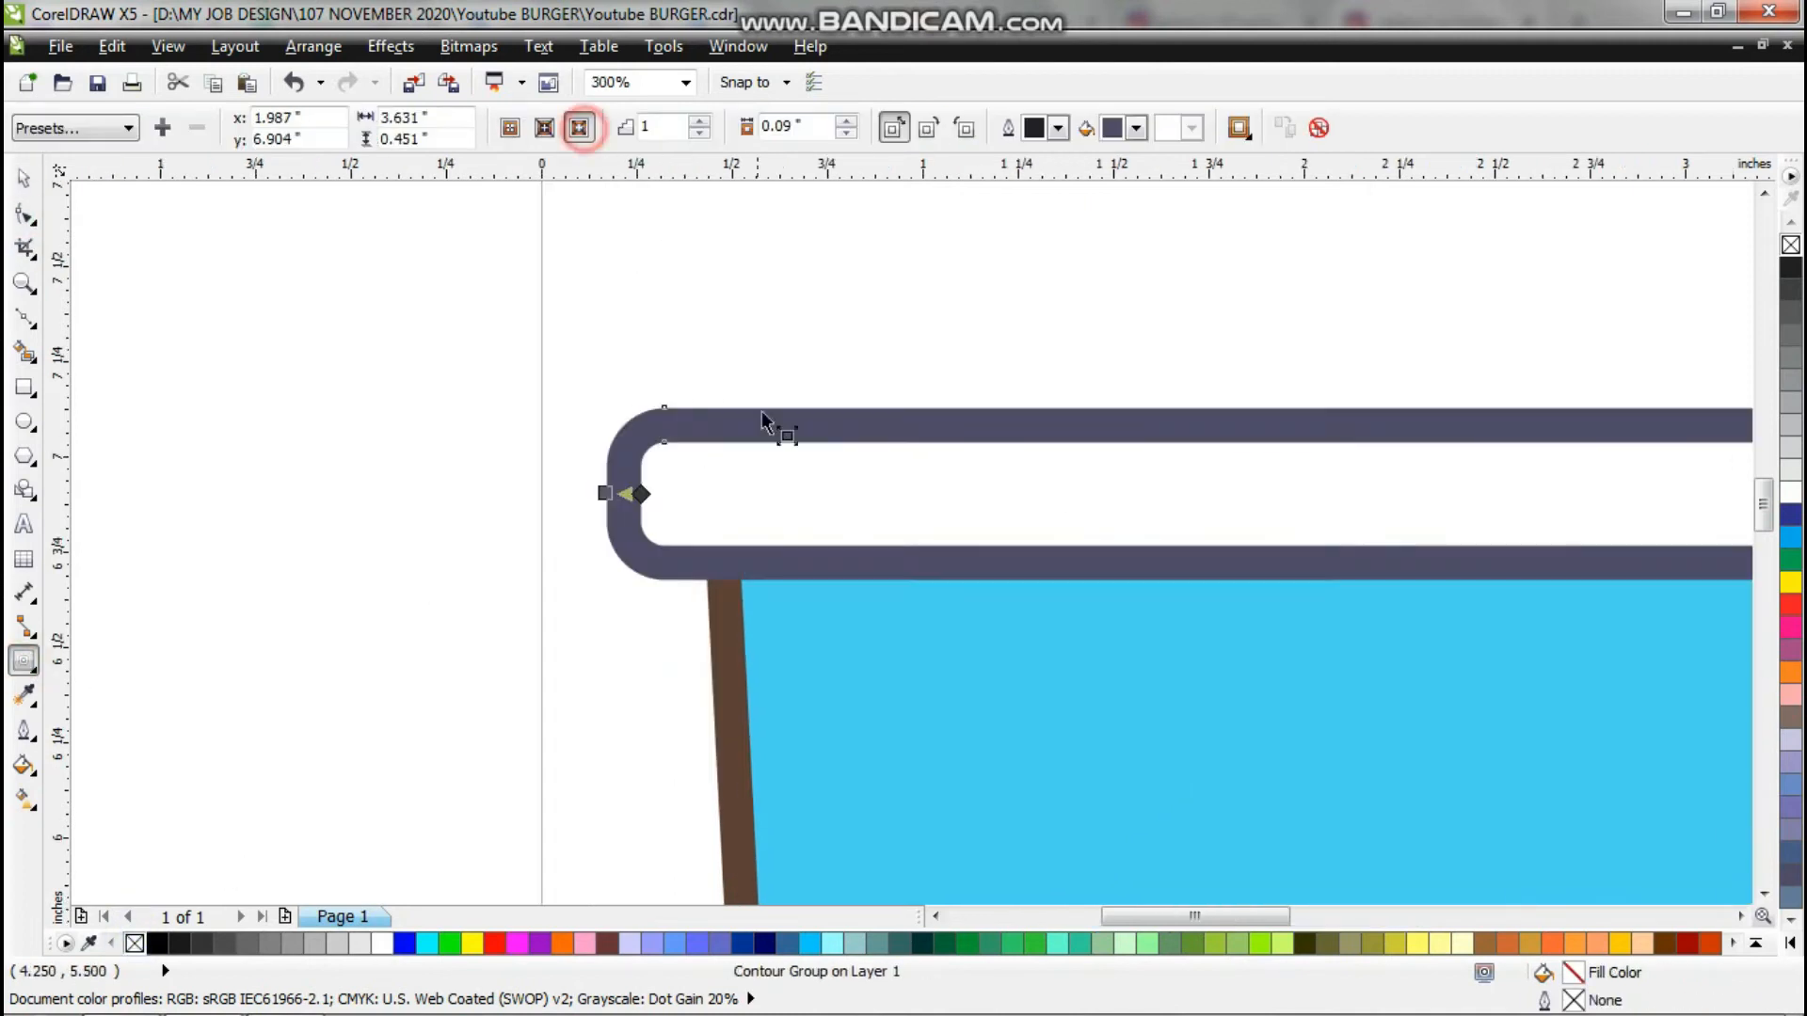
Make the lid slightly narrower and thinner, and center it horizontally on the cup.
{"action": "scroll", "coordinate": [780, 456], "scroll_direction": "down", "scroll_amount": 2}
{"action": "key", "text": "space"}
{"action": "scroll", "coordinate": [1041, 473], "scroll_direction": "up", "scroll_amount": 1}
{"action": "left_click_drag", "start_coordinate": [1147, 418], "coordinate": [1097, 435]}
{"action": "key", "text": "F10"}
{"action": "left_click_drag", "start_coordinate": [866, 399], "coordinate": [1135, 498]}
{"action": "scroll", "coordinate": [967, 472], "scroll_direction": "down", "scroll_amount": 2}
{"action": "scroll", "coordinate": [935, 503], "scroll_direction": "up", "scroll_amount": 1}
{"action": "key", "text": "space"}
{"action": "left_click", "coordinate": [941, 513], "text": "shift"}
{"action": "key", "text": "c"}
{"action": "left_click", "coordinate": [954, 358]}
{"action": "left_click", "coordinate": [1051, 438]}
Break the lid's contour group apart and fill the contour with the brown sampled from the cup's outline.
{"action": "scroll", "coordinate": [1051, 432], "scroll_direction": "up", "scroll_amount": 3}
{"action": "left_click_drag", "start_coordinate": [1246, 409], "coordinate": [1252, 415]}
{"action": "scroll", "coordinate": [1253, 415], "scroll_direction": "down", "scroll_amount": 4}
{"action": "scroll", "coordinate": [1147, 421], "scroll_direction": "up", "scroll_amount": 2}
{"action": "scroll", "coordinate": [1084, 418], "scroll_direction": "up", "scroll_amount": 2}
{"action": "right_click", "coordinate": [867, 201]}
{"action": "left_click", "coordinate": [889, 248]}
{"action": "left_click", "coordinate": [24, 695]}
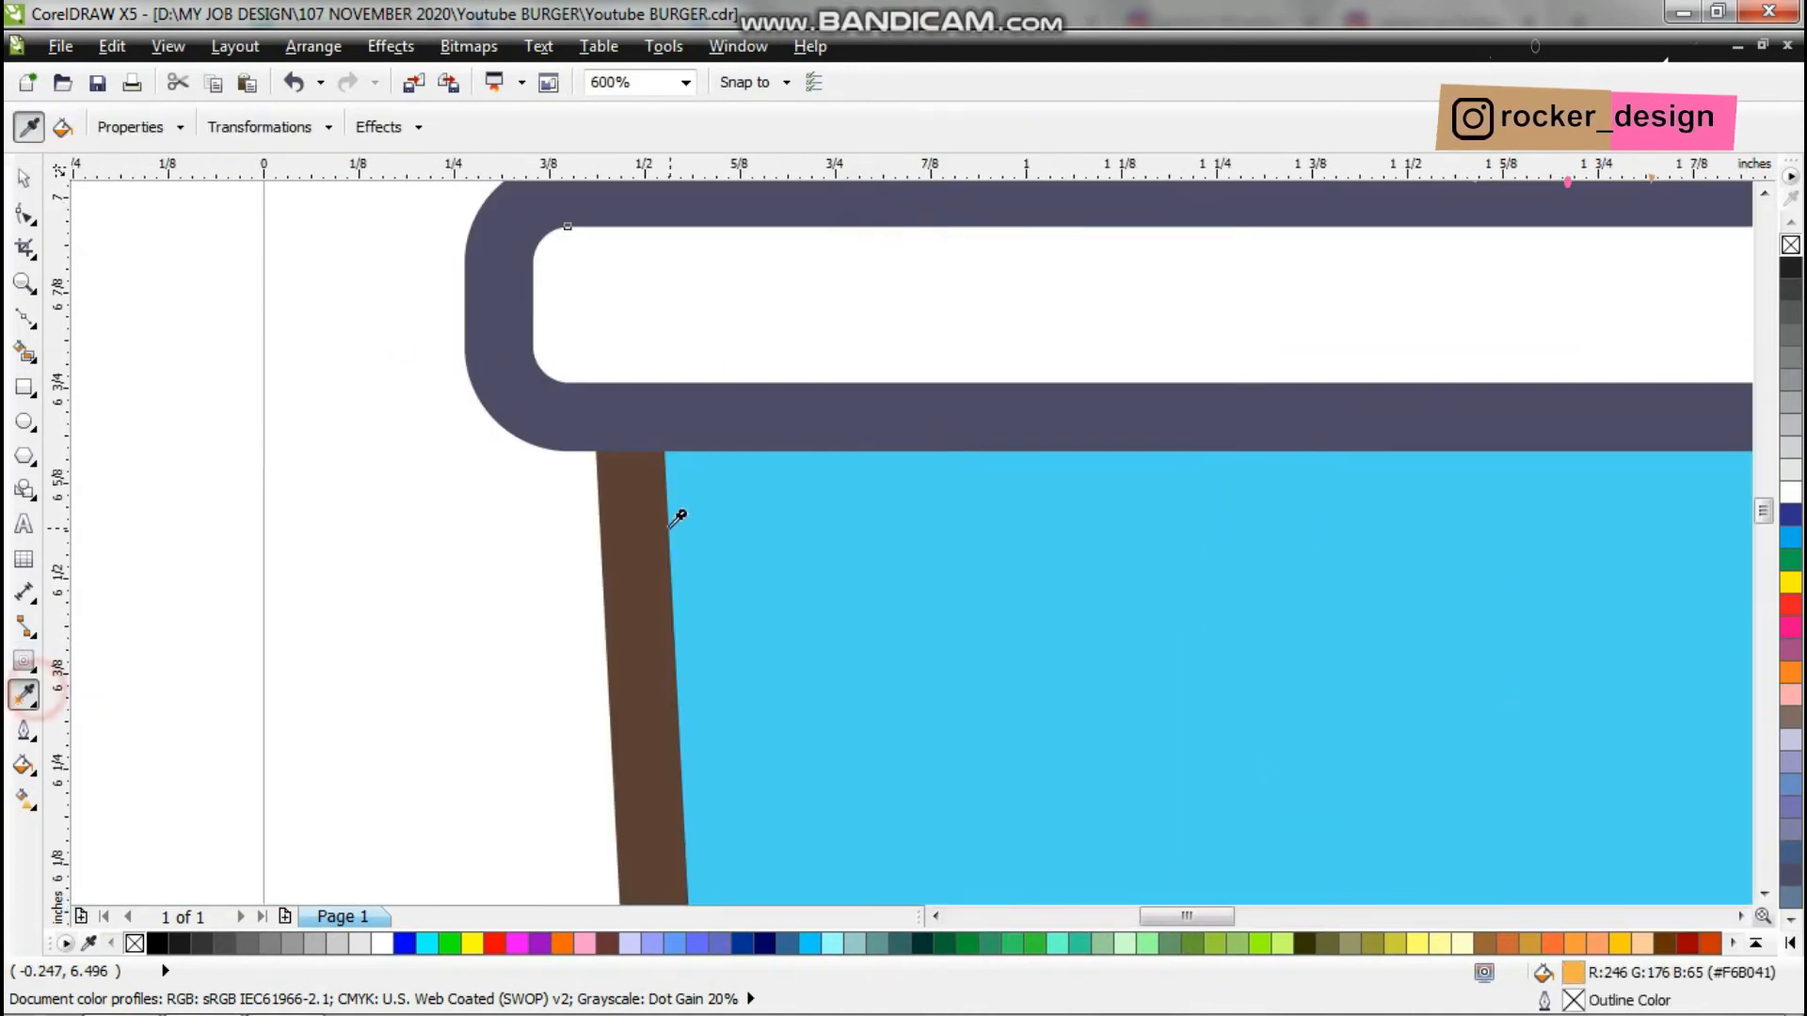
{"action": "left_click", "coordinate": [644, 512]}
{"action": "scroll", "coordinate": [627, 495], "scroll_direction": "down", "scroll_amount": 2}
{"action": "left_click", "coordinate": [657, 420]}
Draw a round-cornered rectangle about 2.55 by 0.49 in behind the lid's upper edge, with a 0.09 in outside contour.
{"action": "left_click", "coordinate": [27, 378]}
{"action": "left_click_drag", "start_coordinate": [667, 360], "coordinate": [1015, 397]}
{"action": "key", "text": "space"}
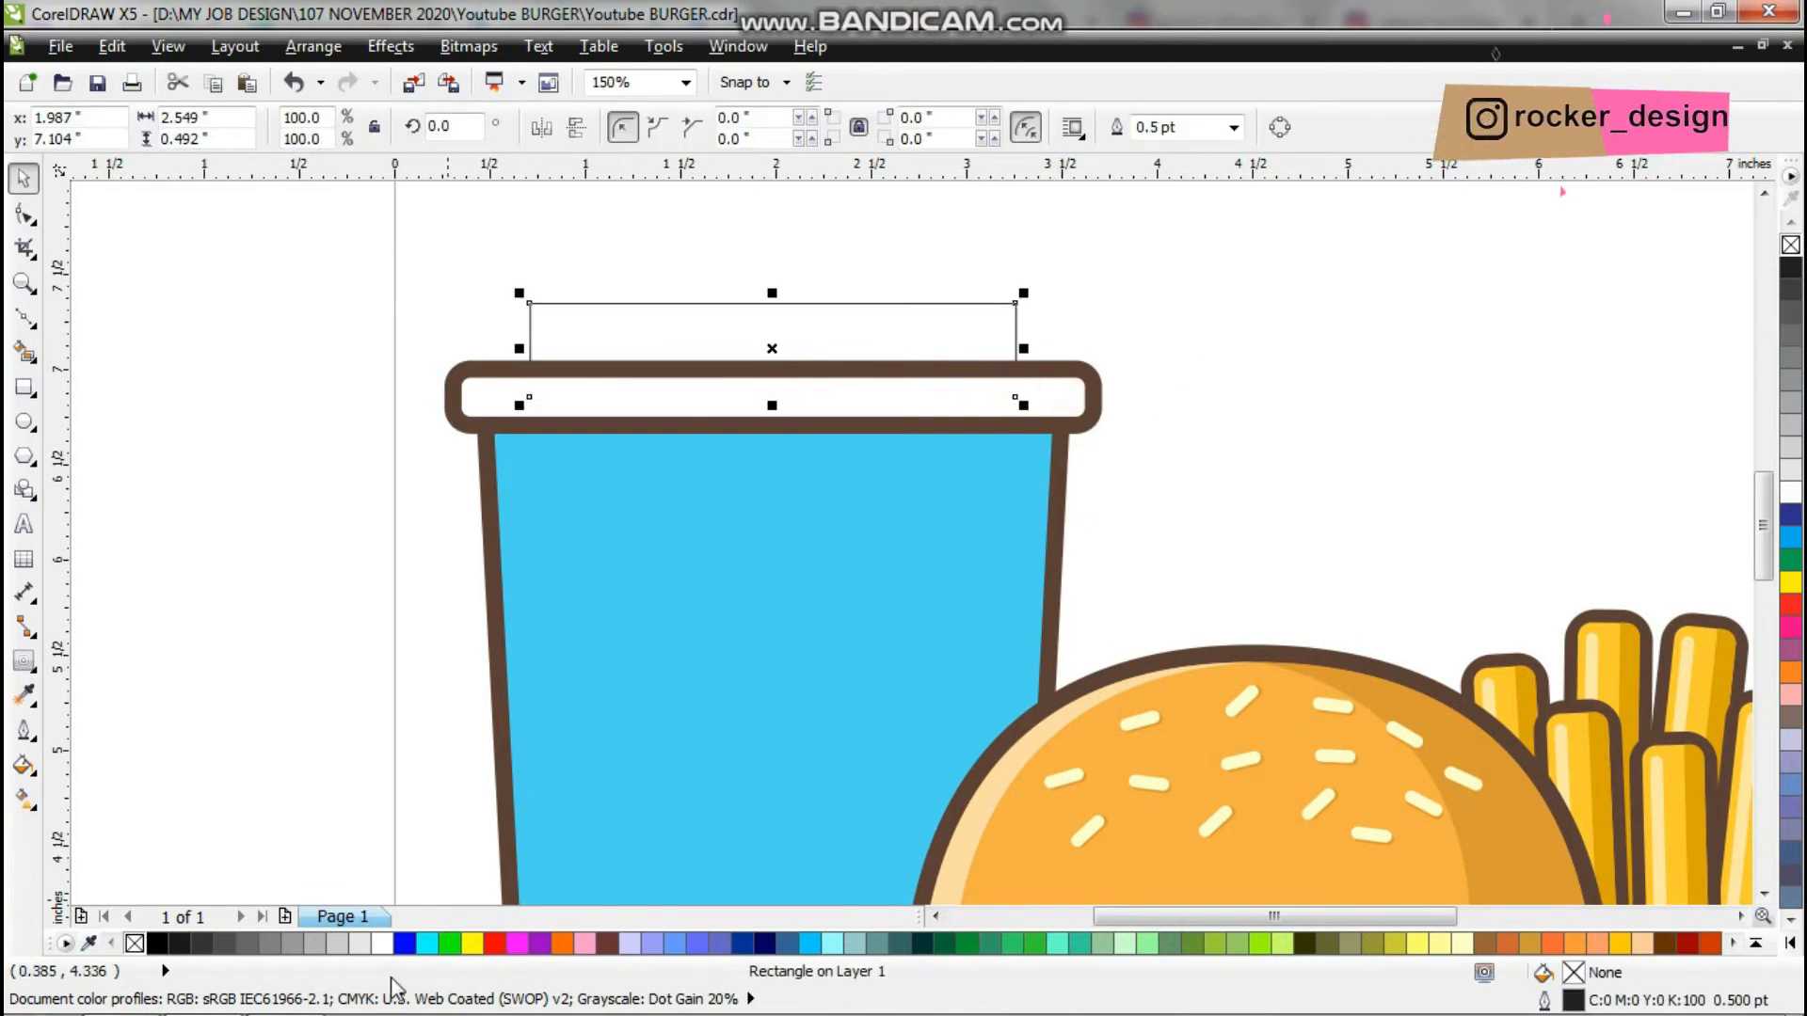
{"action": "key", "text": "F10"}
{"action": "scroll", "coordinate": [455, 291], "scroll_direction": "up", "scroll_amount": 2}
{"action": "left_click_drag", "start_coordinate": [603, 309], "coordinate": [645, 311]}
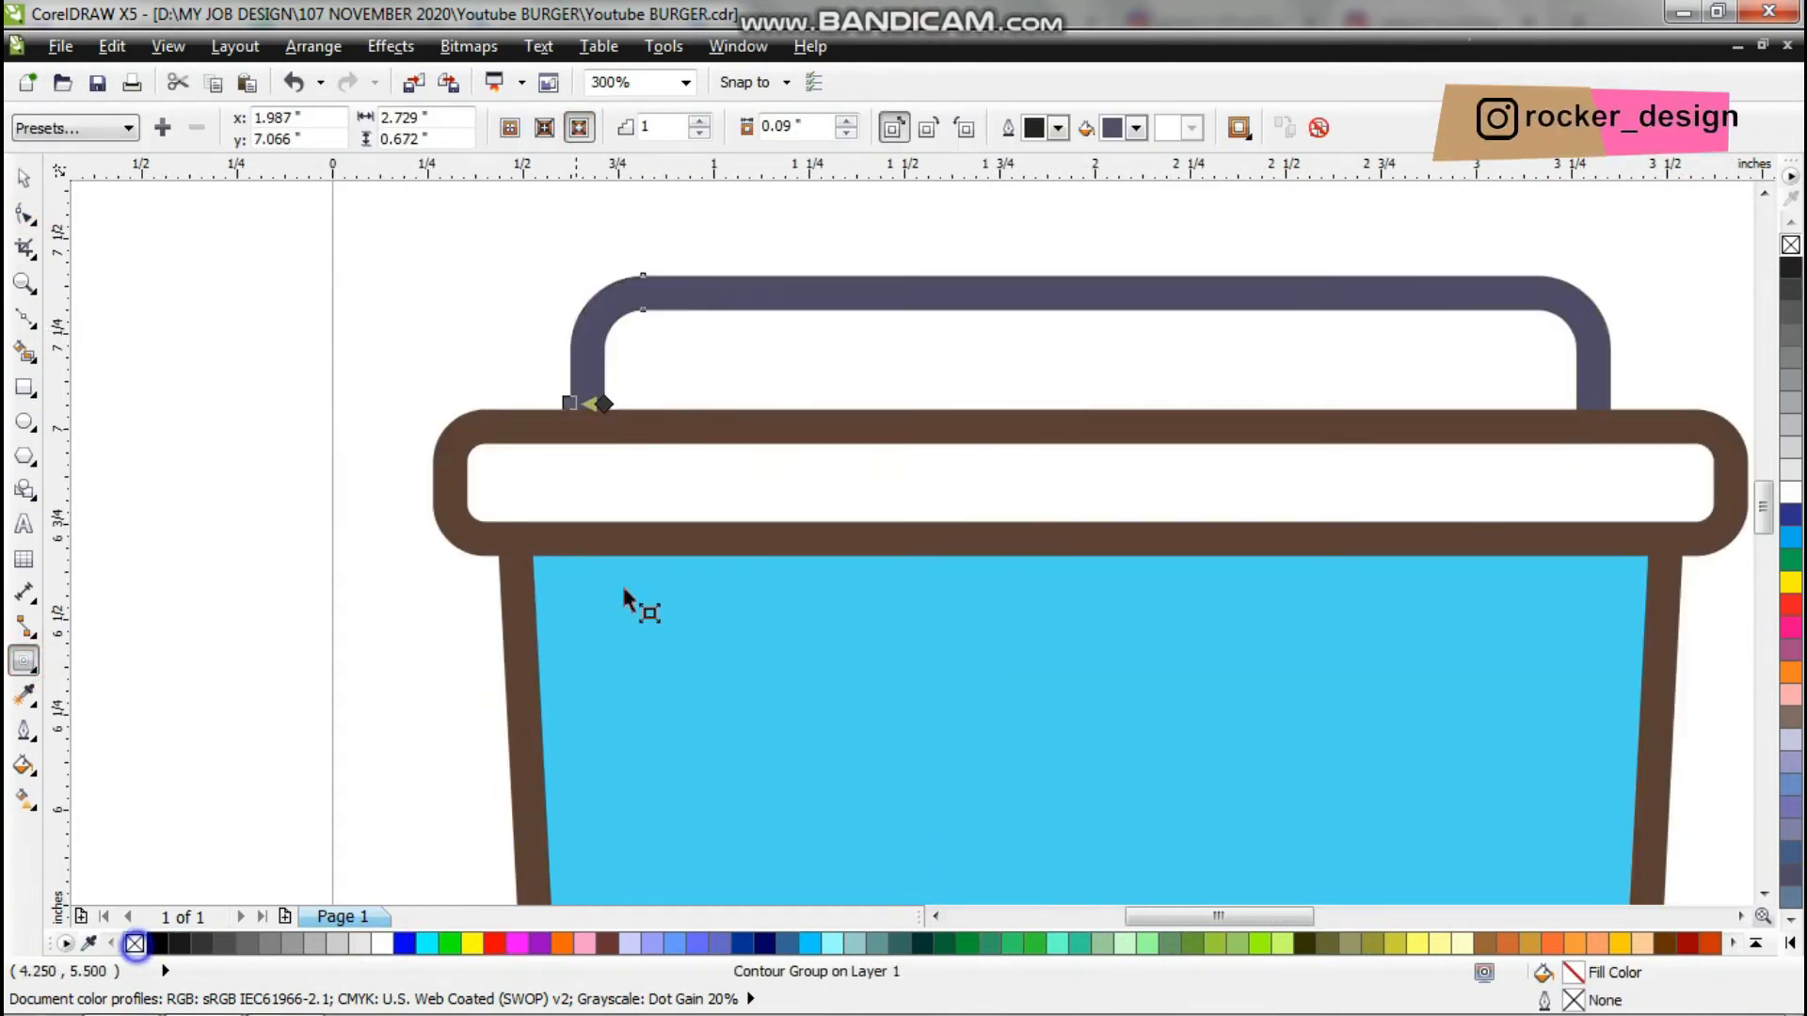
Break the upper lid piece's contour apart and fill it with the brown sampled from the lid's outline.
{"action": "scroll", "coordinate": [621, 581], "scroll_direction": "down", "scroll_amount": 4}
{"action": "scroll", "coordinate": [741, 475], "scroll_direction": "up", "scroll_amount": 6}
{"action": "right_click", "coordinate": [742, 475]}
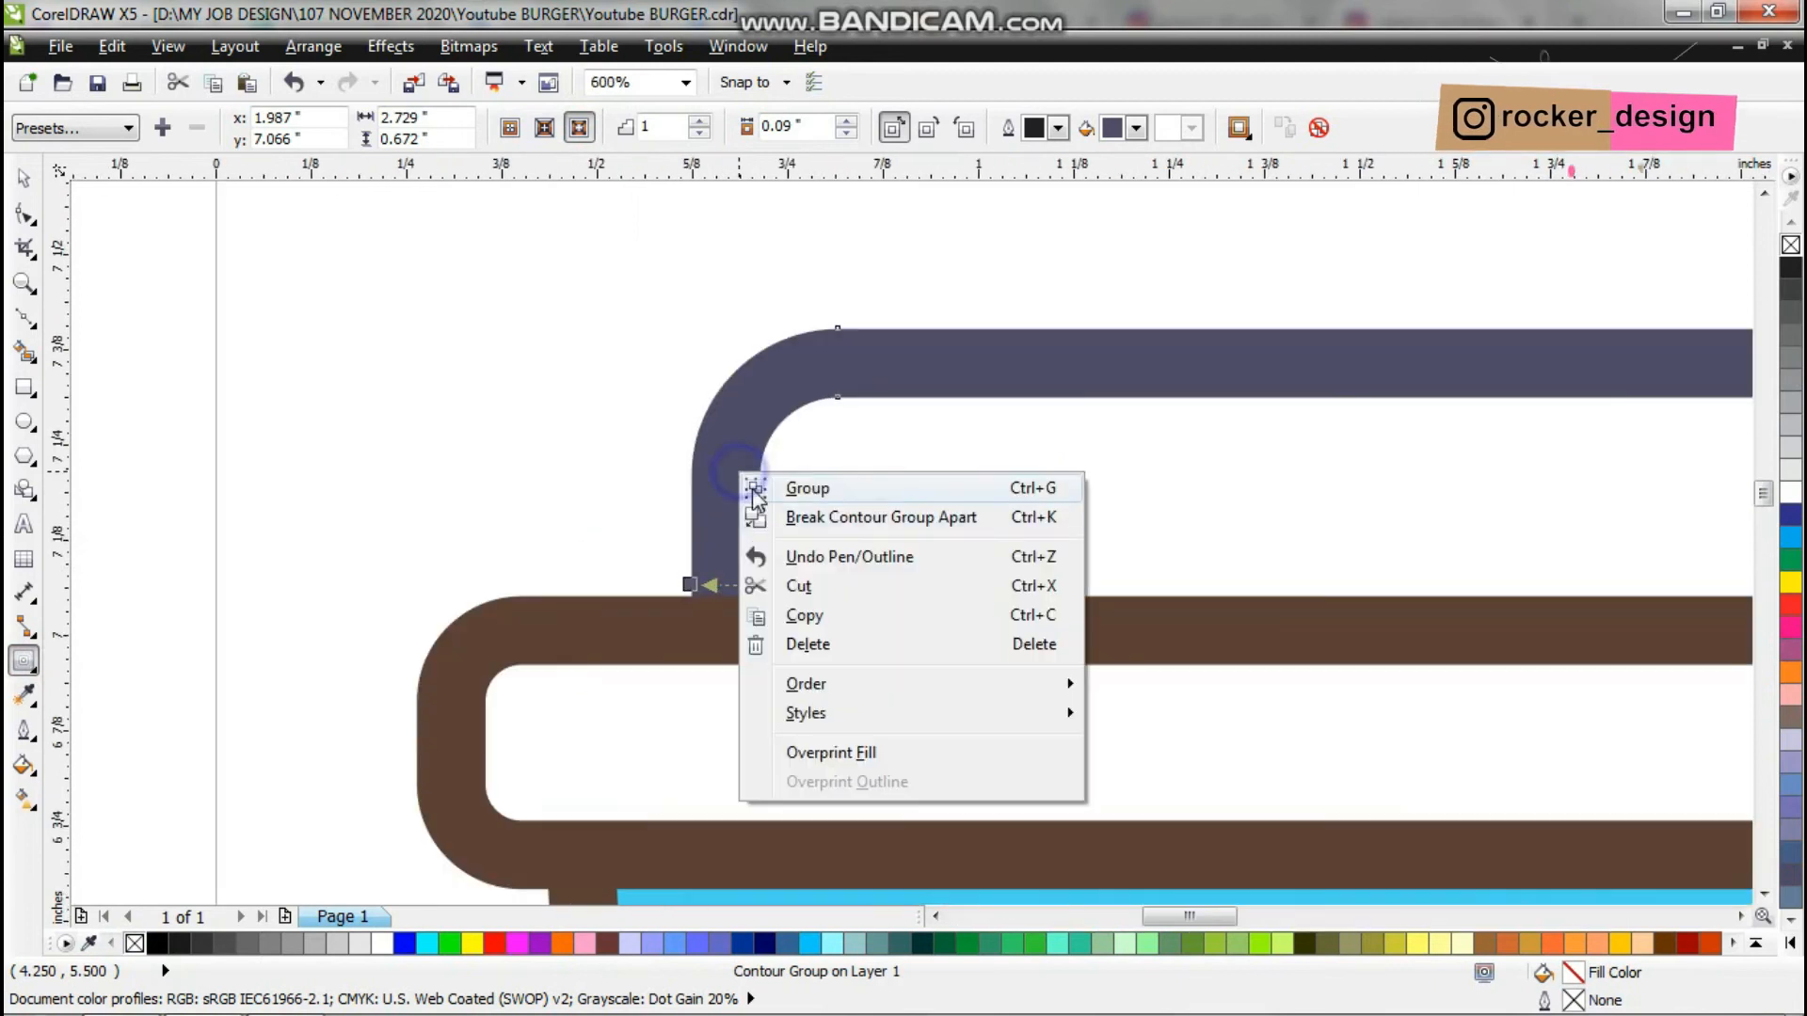
{"action": "left_click", "coordinate": [781, 517]}
{"action": "left_click", "coordinate": [24, 696]}
{"action": "left_click", "coordinate": [645, 610]}
{"action": "left_click", "coordinate": [696, 464]}
Lower the upper lid piece together with its brown outline so less of it rises above the lid.
{"action": "scroll", "coordinate": [718, 463], "scroll_direction": "down", "scroll_amount": 3}
{"action": "left_click", "coordinate": [875, 540]}
{"action": "left_click", "coordinate": [829, 524], "text": "shift"}
{"action": "left_click_drag", "start_coordinate": [806, 523], "coordinate": [807, 570]}
{"action": "scroll", "coordinate": [859, 503], "scroll_direction": "down", "scroll_amount": 3}
{"action": "key", "text": "Escape"}
{"action": "scroll", "coordinate": [888, 504], "scroll_direction": "up", "scroll_amount": 1}
Draw a closed Bezier shape over the cup's right part and select it together with the blue cup body.
{"action": "left_click", "coordinate": [25, 388]}
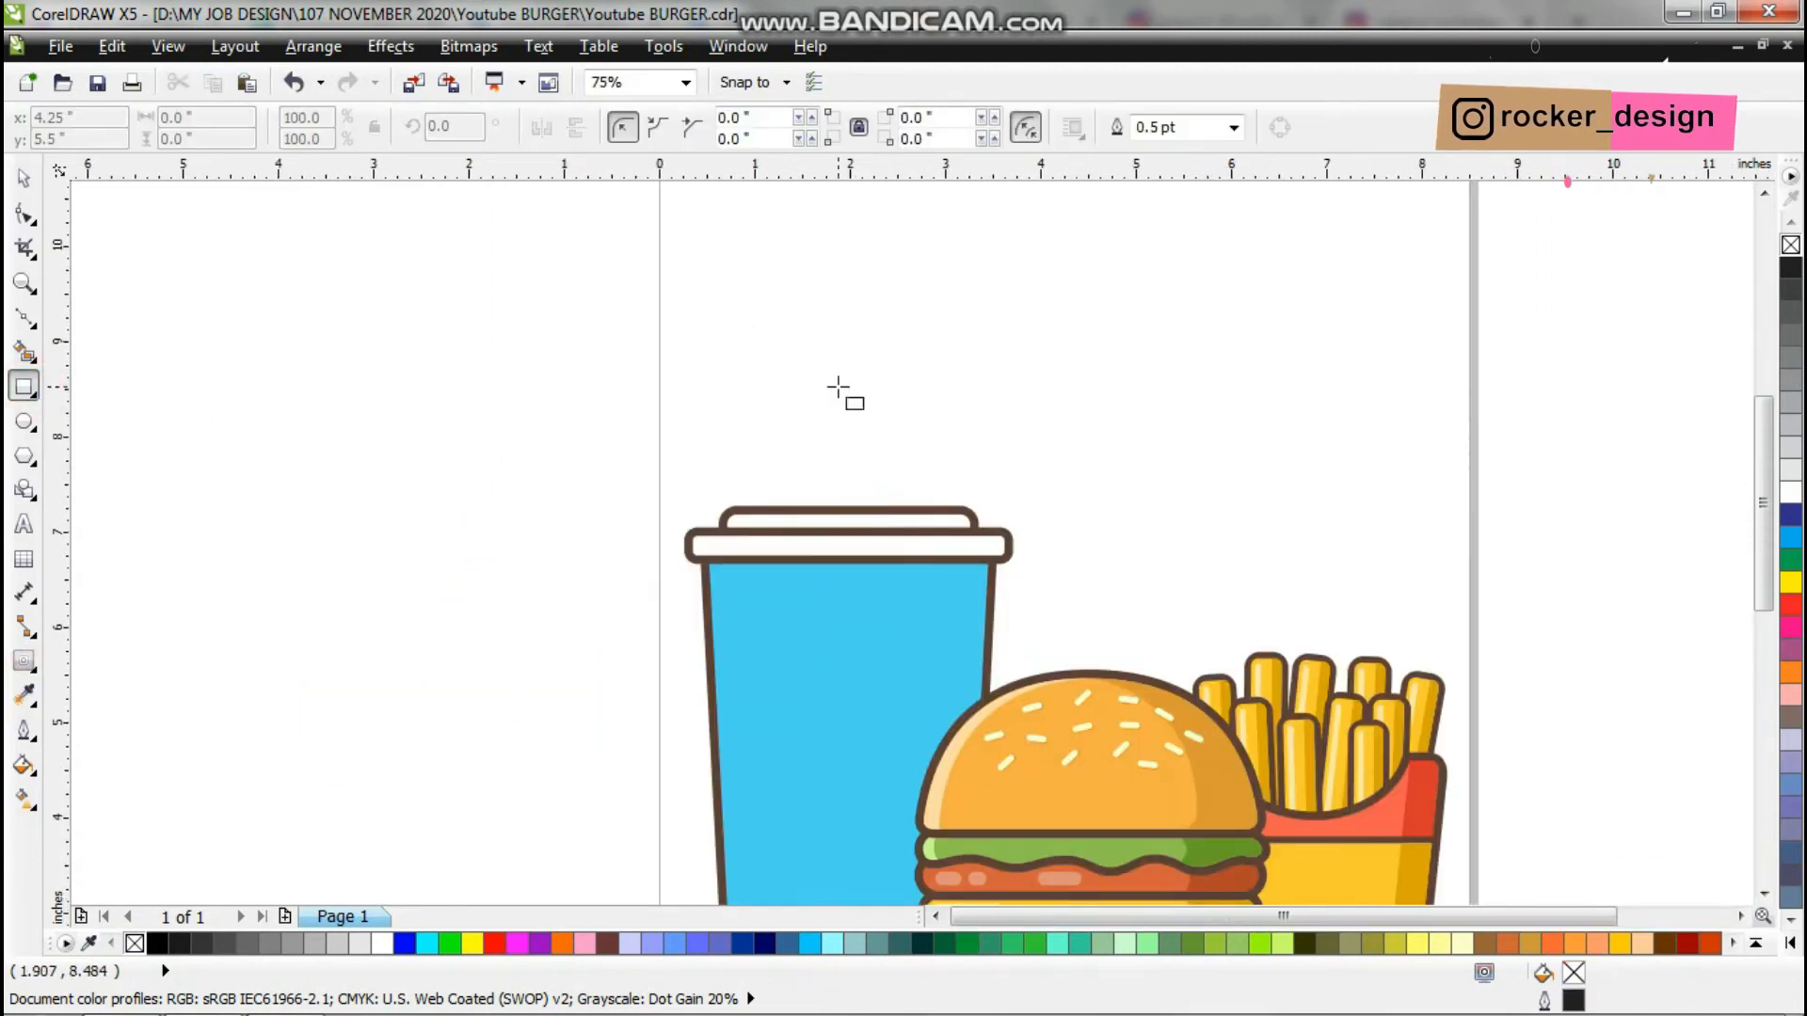
{"action": "scroll", "coordinate": [838, 387], "scroll_direction": "down", "scroll_amount": 1}
{"action": "scroll", "coordinate": [890, 570], "scroll_direction": "up", "scroll_amount": 1}
{"action": "left_click", "coordinate": [26, 320]}
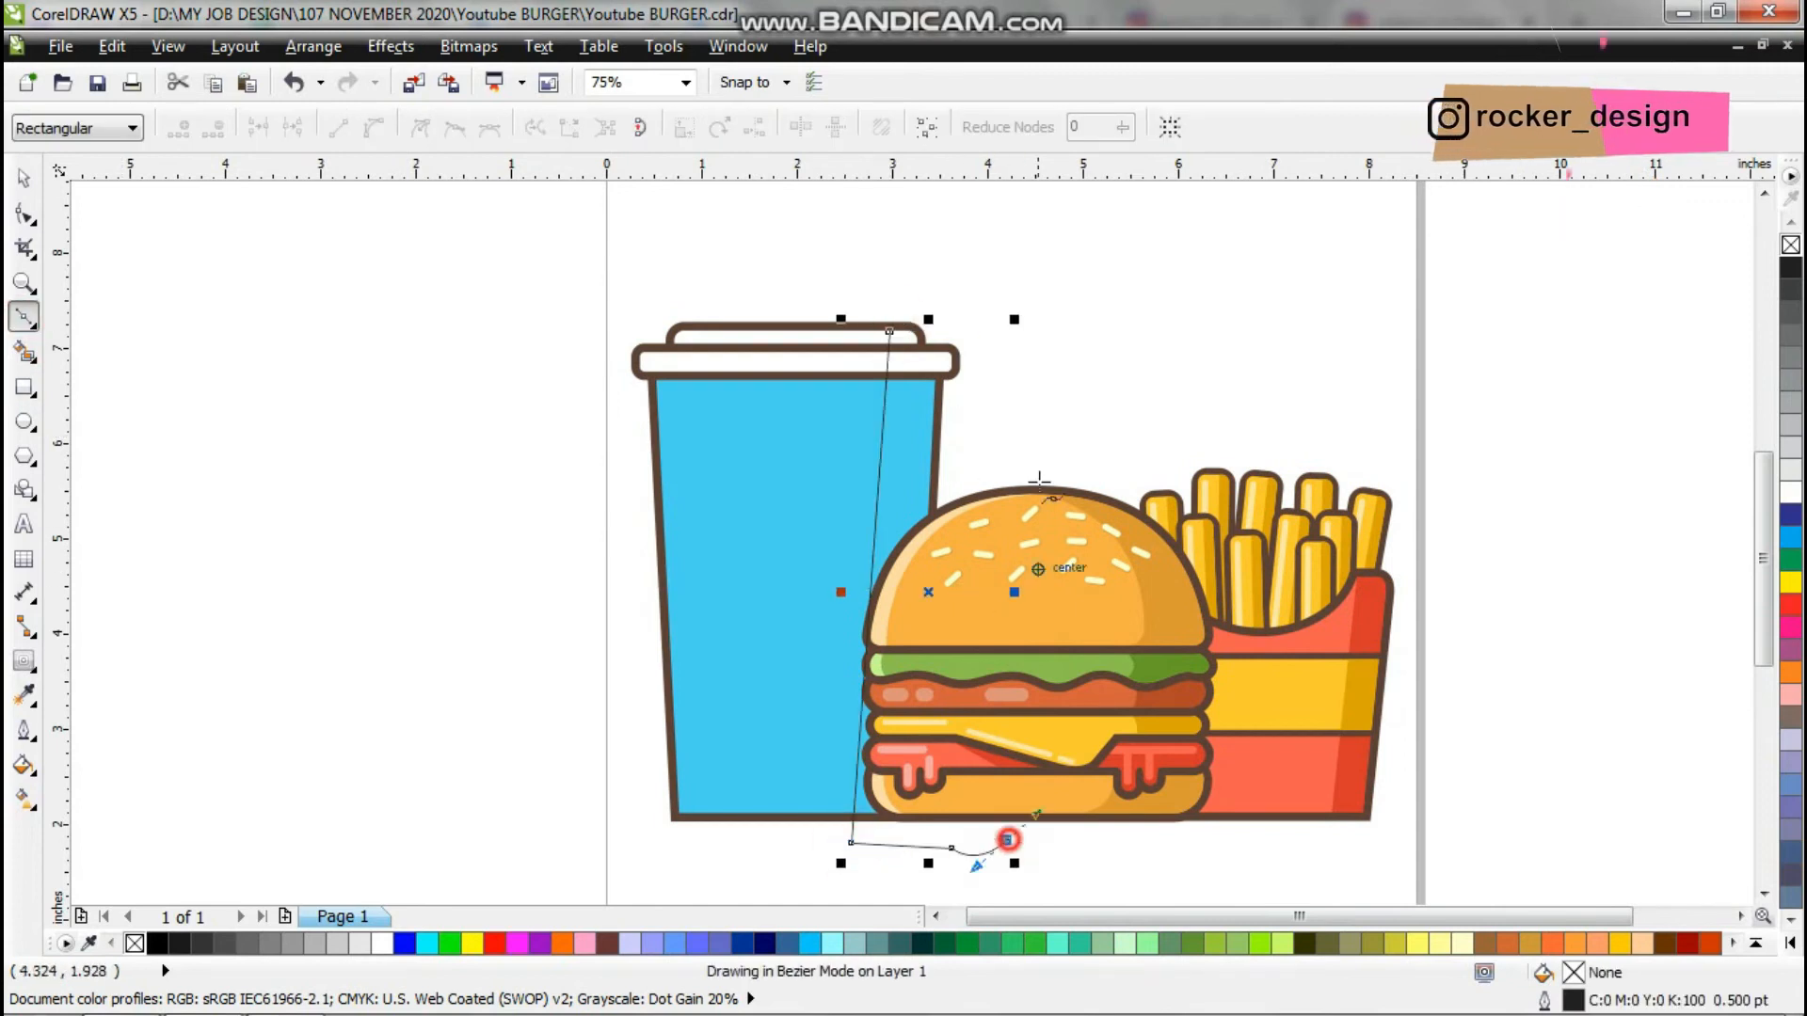
{"action": "left_click_drag", "start_coordinate": [866, 286], "coordinate": [868, 290]}
{"action": "key", "text": "space"}
{"action": "left_click", "coordinate": [818, 478], "text": "shift"}
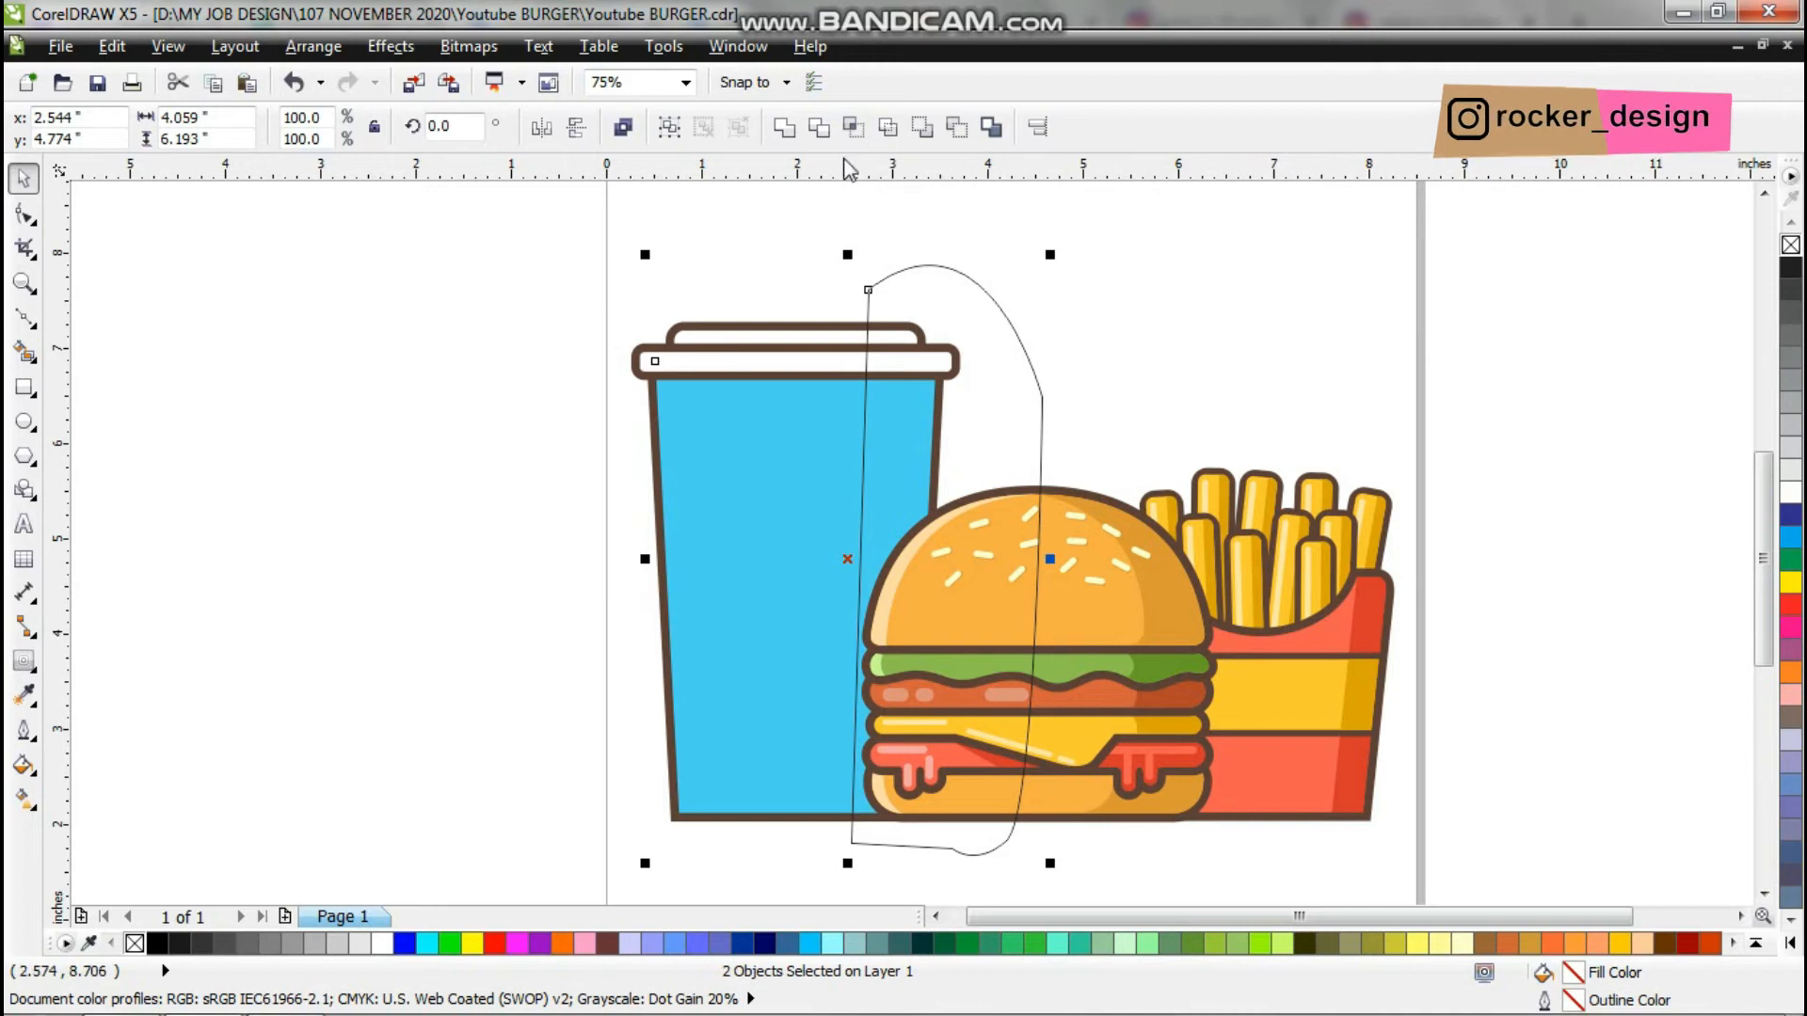
Intersect the Bezier shape with the cup body and fill the overlapping piece with a darker blue as shading.
{"action": "left_click", "coordinate": [852, 127]}
{"action": "double_click", "coordinate": [1565, 977]}
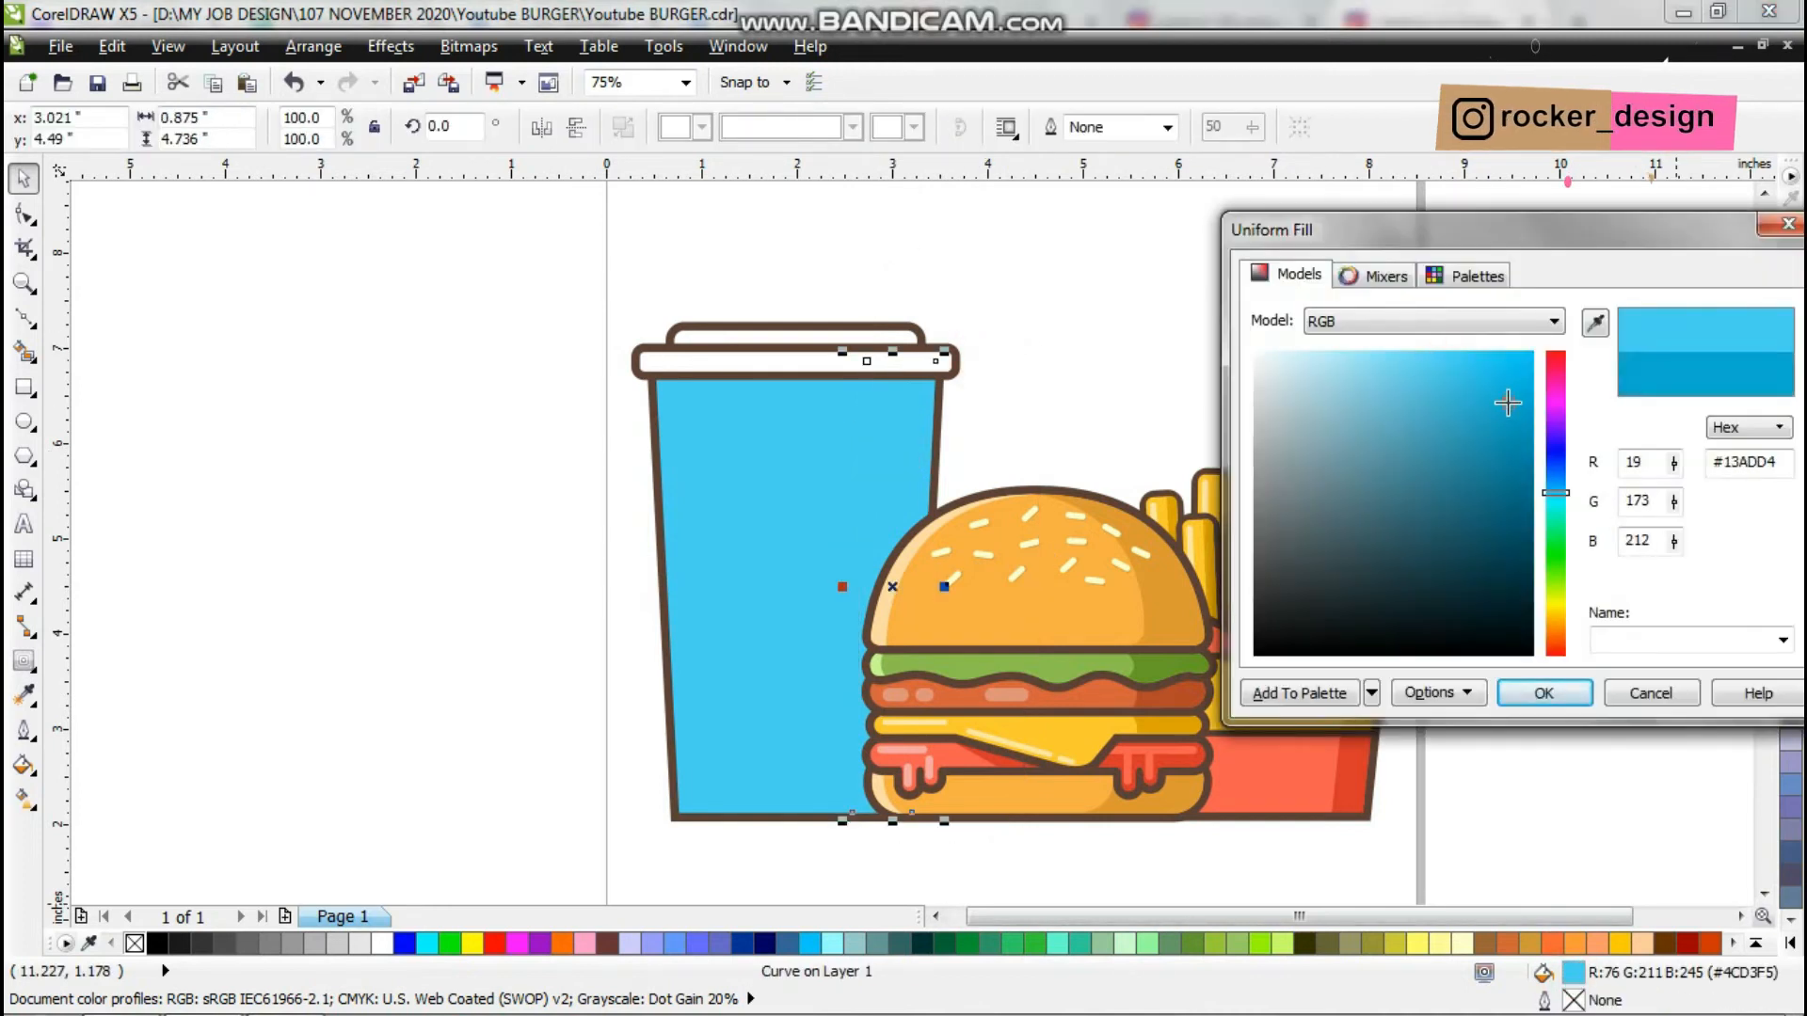
{"action": "left_click", "coordinate": [1543, 693]}
Draw a white circle about 1.94 in across, centered on the cup's width, with a sampled brown outline.
{"action": "key", "text": "F7"}
{"action": "left_click_drag", "start_coordinate": [873, 621], "coordinate": [865, 613]}
{"action": "key", "text": "space"}
{"action": "left_click", "coordinate": [1069, 411]}
{"action": "scroll", "coordinate": [832, 468], "scroll_direction": "up", "scroll_amount": 1}
{"action": "left_click", "coordinate": [818, 473]}
{"action": "left_click", "coordinate": [25, 695]}
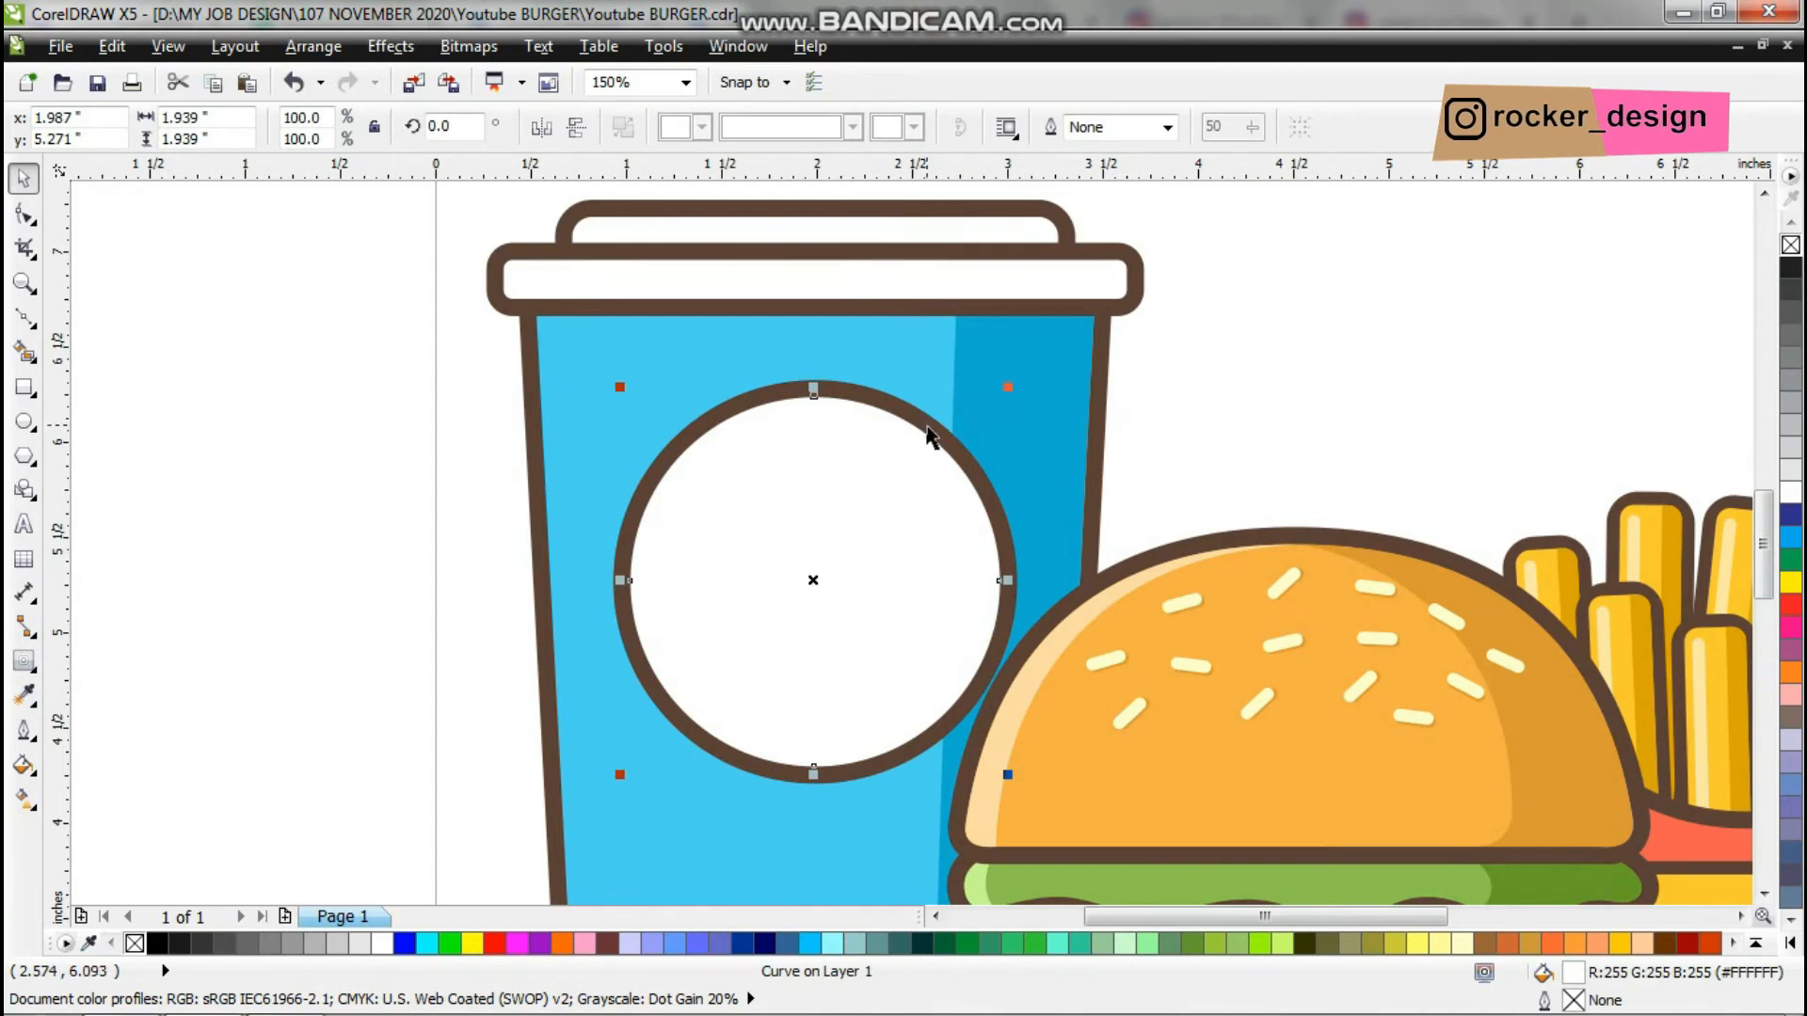
Duplicate the circle at a smaller size about its center, filled light gray with a brown inside contour.
{"action": "left_click", "coordinate": [927, 428]}
{"action": "left_click_drag", "start_coordinate": [1026, 370], "coordinate": [934, 459]}
{"action": "right_click", "coordinate": [934, 460]}
{"action": "left_click", "coordinate": [24, 661]}
{"action": "left_click", "coordinate": [545, 130]}
{"action": "scroll", "coordinate": [840, 541], "scroll_direction": "up", "scroll_amount": 1}
{"action": "left_click", "coordinate": [848, 578]}
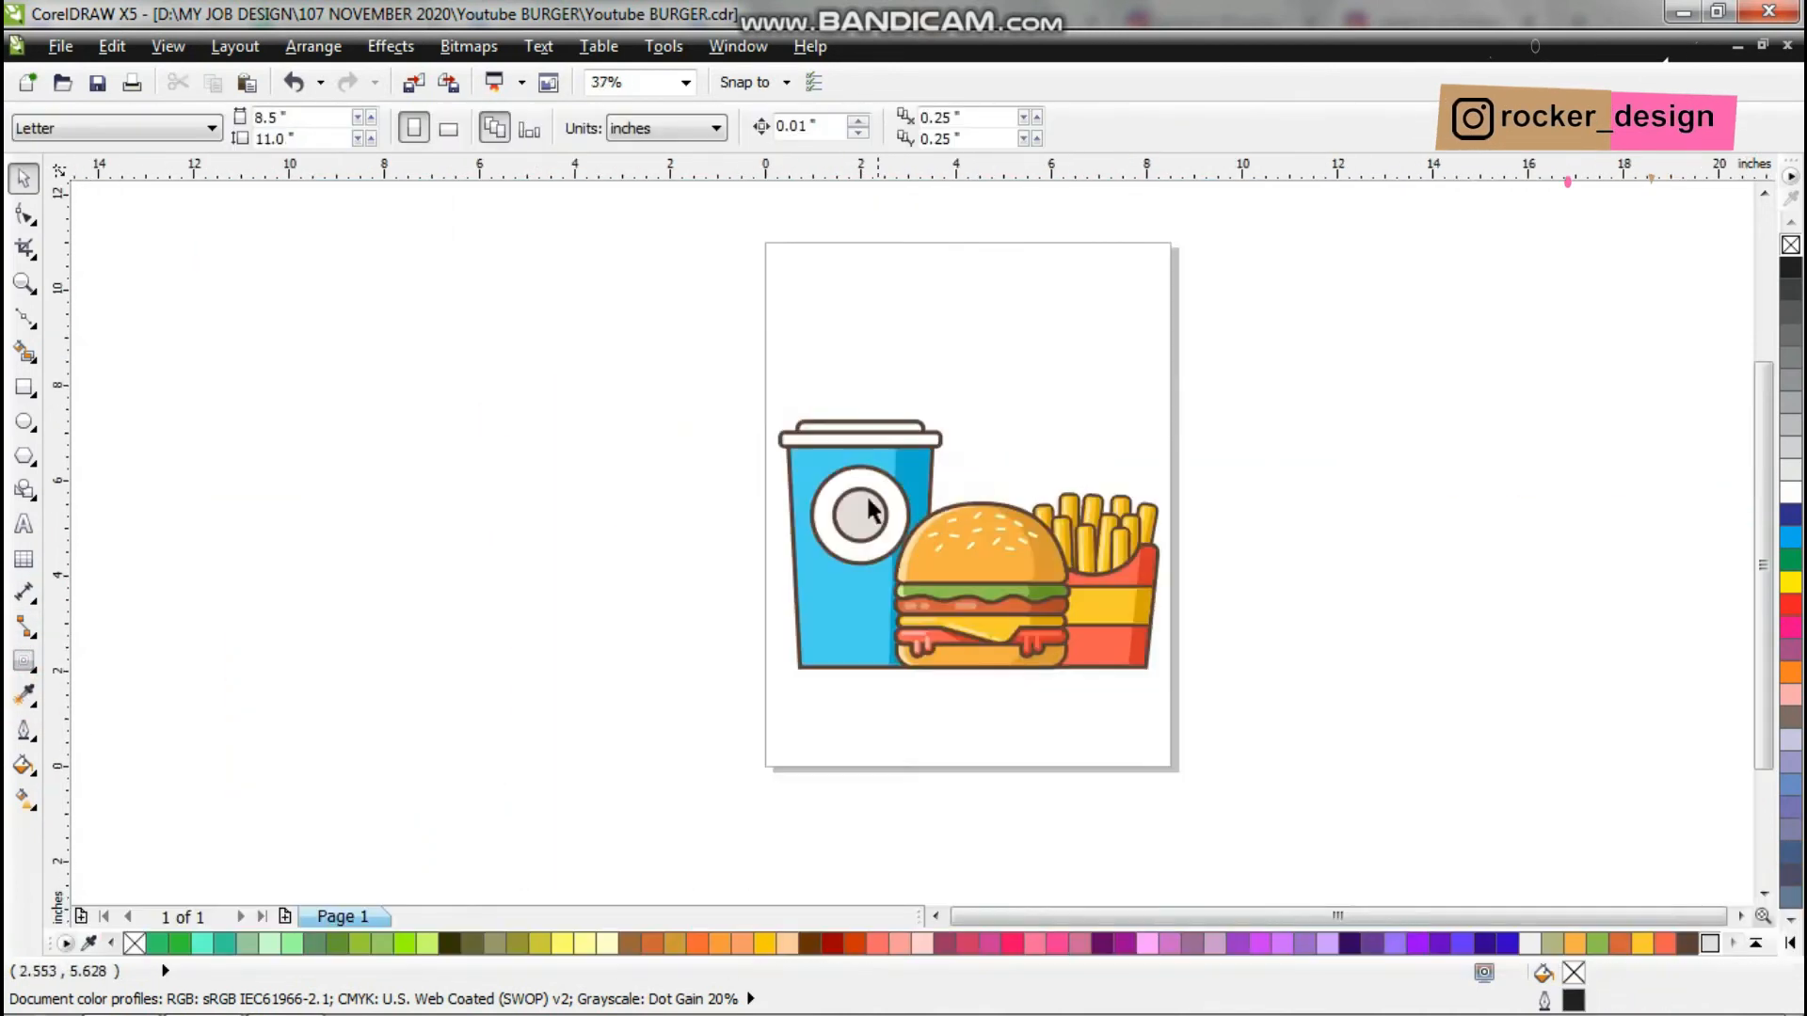
{"action": "scroll", "coordinate": [870, 511], "scroll_direction": "up", "scroll_amount": 2}
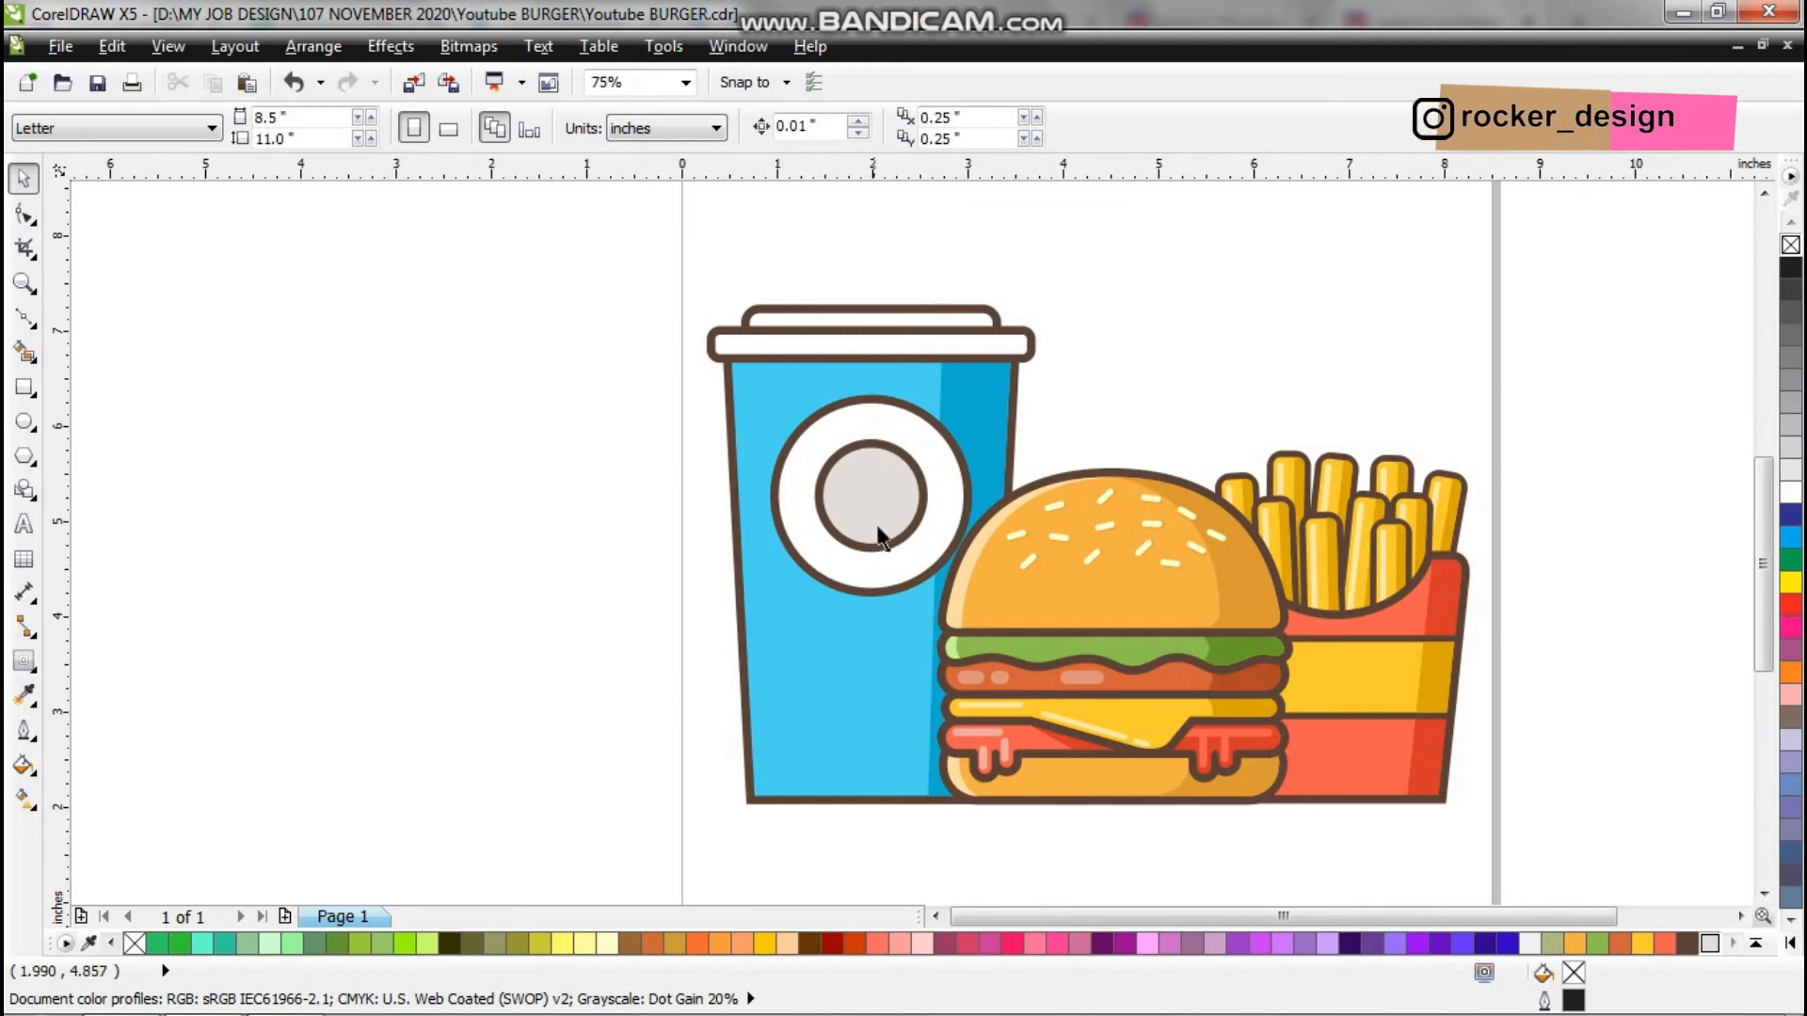
Draw a vertical rectangle about 0.22 by 4.3 in along the cup's left side and fully round its corners.
{"action": "left_click", "coordinate": [24, 387]}
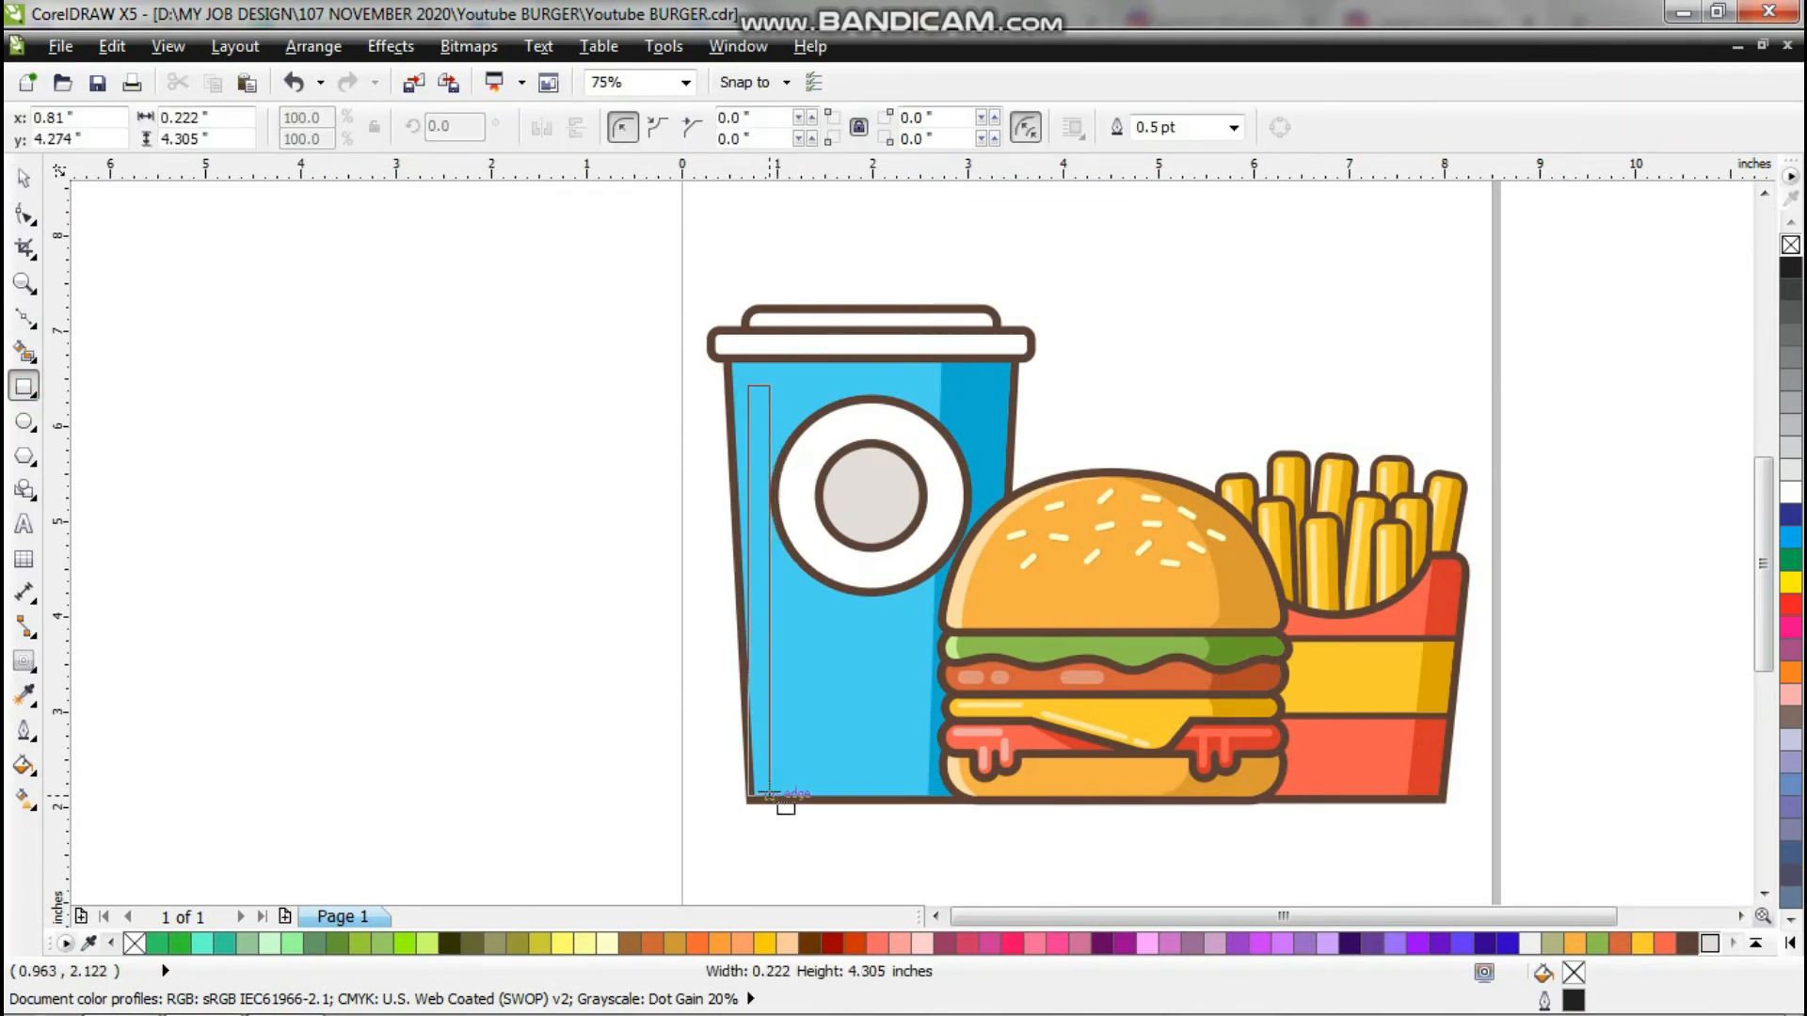
{"action": "key", "text": "space"}
{"action": "scroll", "coordinate": [751, 417], "scroll_direction": "up", "scroll_amount": 1}
{"action": "left_click", "coordinate": [25, 215]}
{"action": "scroll", "coordinate": [756, 343], "scroll_direction": "up", "scroll_amount": 1}
{"action": "left_click_drag", "start_coordinate": [733, 371], "coordinate": [811, 428]}
{"action": "key", "text": "space"}
{"action": "scroll", "coordinate": [811, 428], "scroll_direction": "down", "scroll_amount": 1}
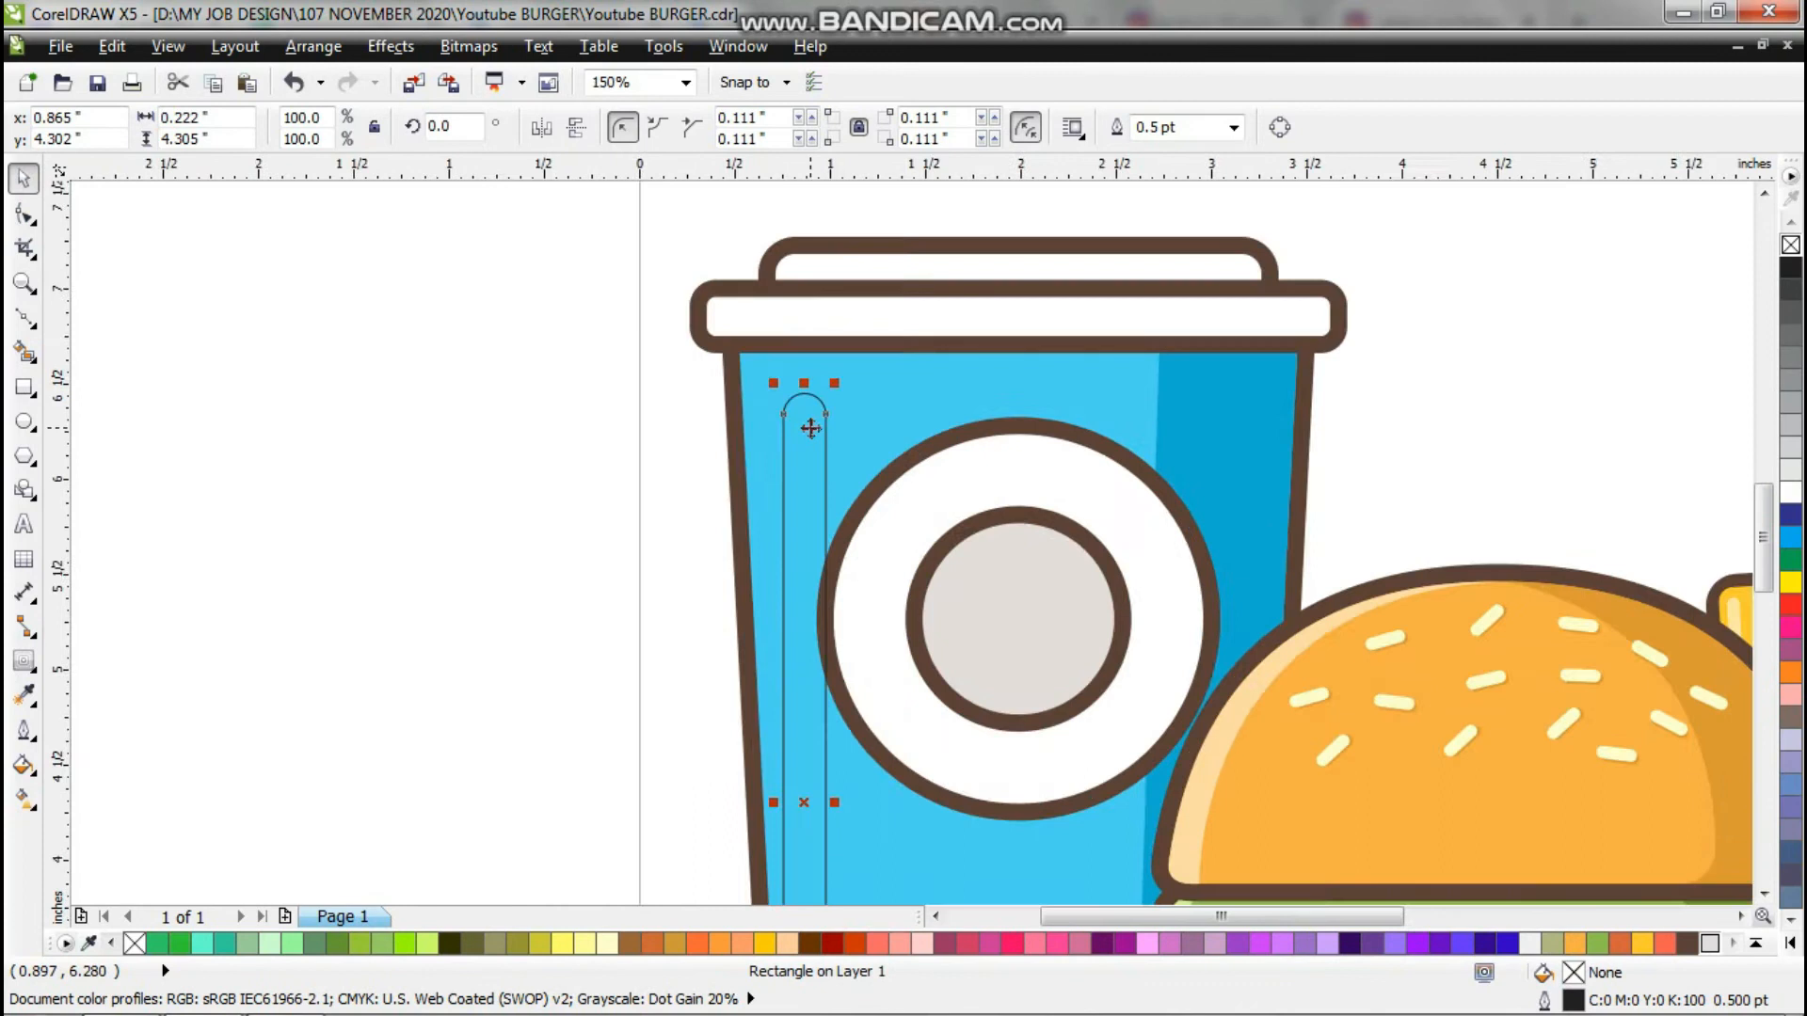
Scale the rounded strip down to about 0.195 by 3.784 in near the cup's left edge.
{"action": "scroll", "coordinate": [812, 442], "scroll_direction": "down", "scroll_amount": 2}
{"action": "scroll", "coordinate": [814, 485], "scroll_direction": "up", "scroll_amount": 2}
{"action": "left_click_drag", "start_coordinate": [826, 359], "coordinate": [829, 383]}
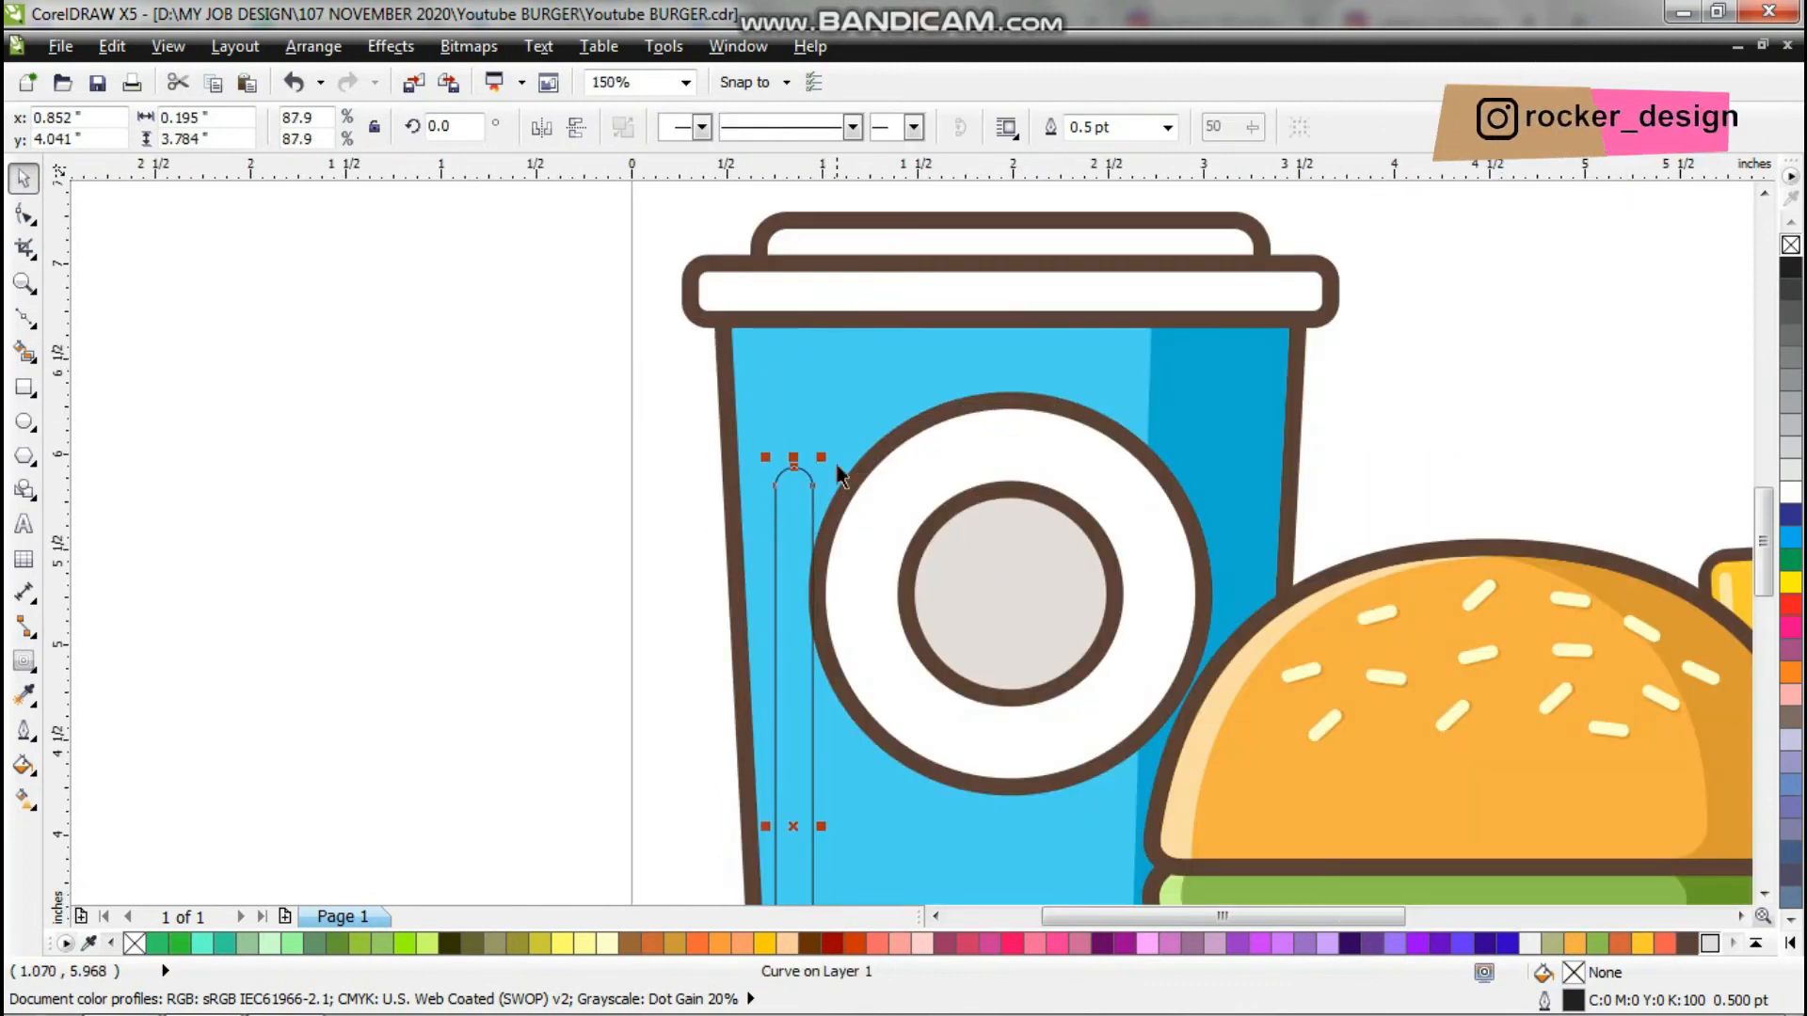
Fill the strip with the cup's sampled blue without an outline, and lighten that fill to #C2F3FF.
{"action": "left_click", "coordinate": [25, 691]}
{"action": "left_click", "coordinate": [885, 424]}
{"action": "left_click", "coordinate": [798, 499]}
{"action": "key", "text": "space"}
{"action": "double_click", "coordinate": [1575, 973]}
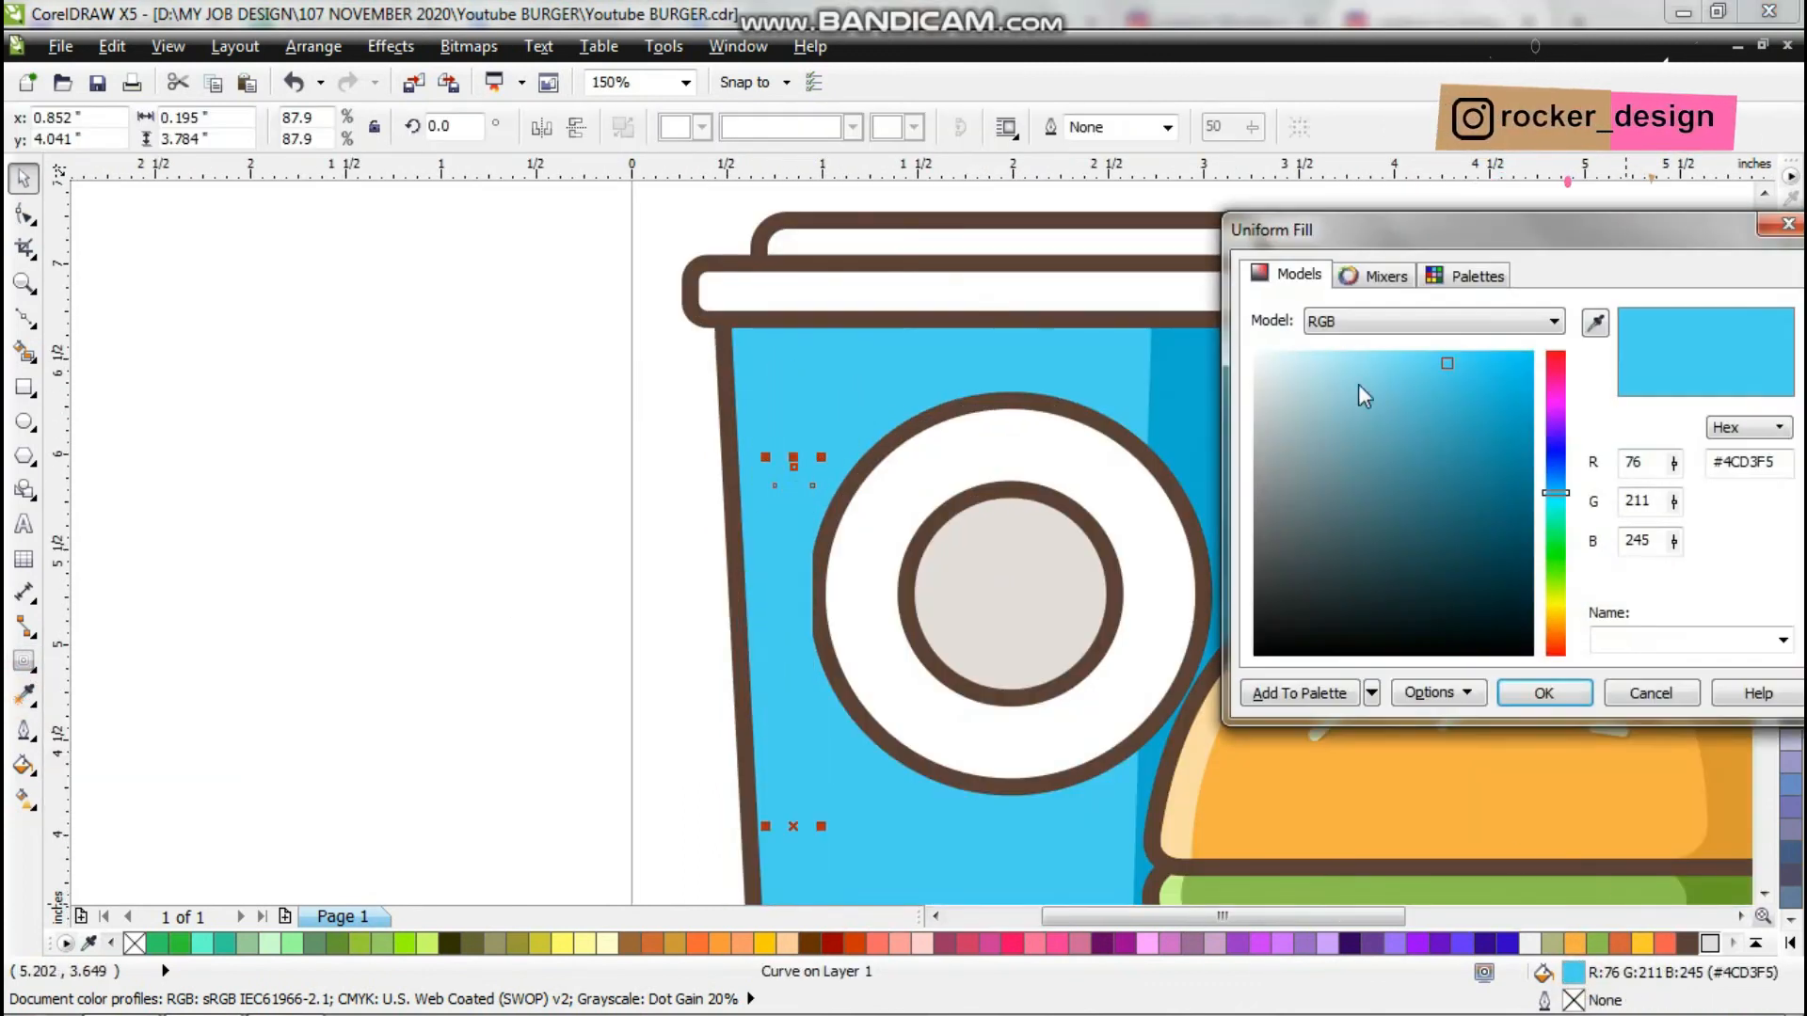
{"action": "left_click", "coordinate": [1544, 693]}
{"action": "scroll", "coordinate": [782, 460], "scroll_direction": "down", "scroll_amount": 1}
{"action": "double_click", "coordinate": [1573, 973]}
{"action": "left_click_drag", "start_coordinate": [1355, 351], "coordinate": [1321, 349]}
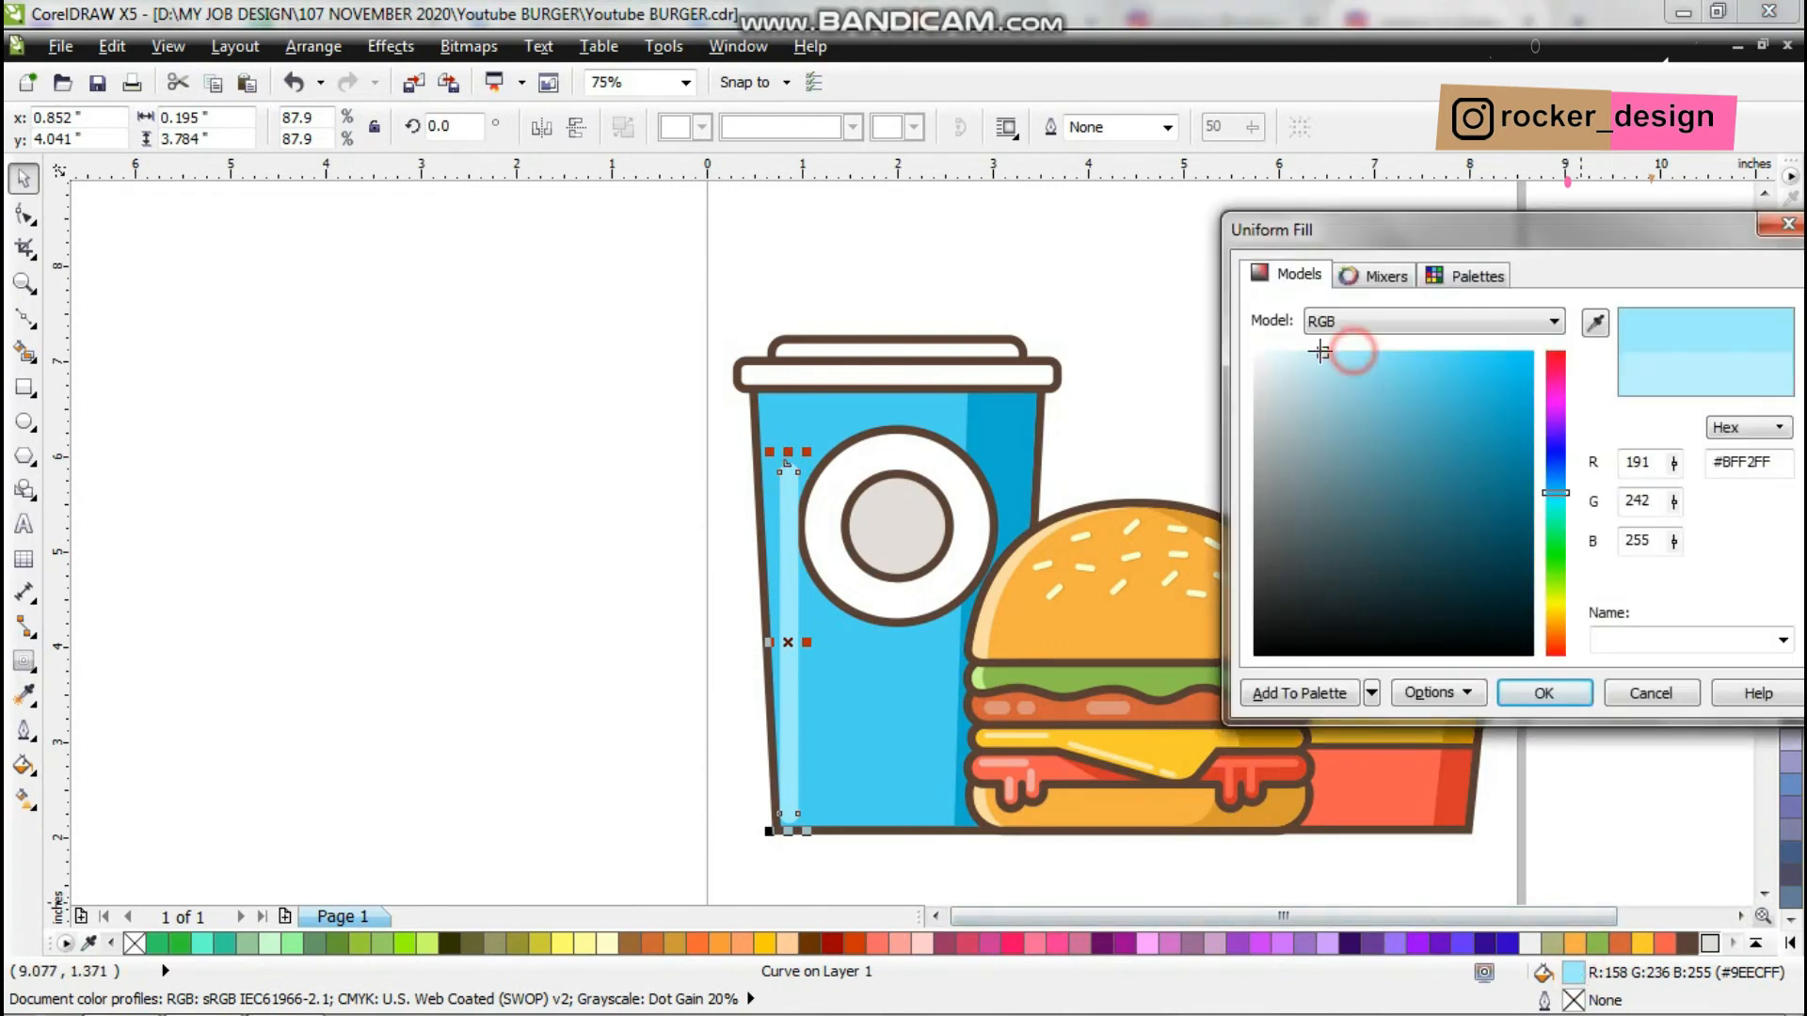
{"action": "left_click", "coordinate": [1543, 693]}
Duplicate the light blue strip toward the cup's top and shorten the copy into a small rounded dash.
{"action": "left_click_drag", "start_coordinate": [796, 588], "coordinate": [771, 455]}
{"action": "key", "text": "F10"}
{"action": "scroll", "coordinate": [794, 350], "scroll_direction": "up", "scroll_amount": 1}
{"action": "left_click_drag", "start_coordinate": [796, 657], "coordinate": [792, 499]}
{"action": "key", "text": "space"}
{"action": "scroll", "coordinate": [796, 497], "scroll_direction": "up", "scroll_amount": 1}
Shorten the long highlight strip by moving its lower end nodes upward from the cup's base.
{"action": "key", "text": "F10"}
{"action": "scroll", "coordinate": [829, 553], "scroll_direction": "down", "scroll_amount": 1}
{"action": "scroll", "coordinate": [822, 746], "scroll_direction": "up", "scroll_amount": 2}
{"action": "left_click", "coordinate": [816, 688]}
{"action": "scroll", "coordinate": [811, 694], "scroll_direction": "up", "scroll_amount": 1}
{"action": "left_click_drag", "start_coordinate": [834, 697], "coordinate": [831, 640]}
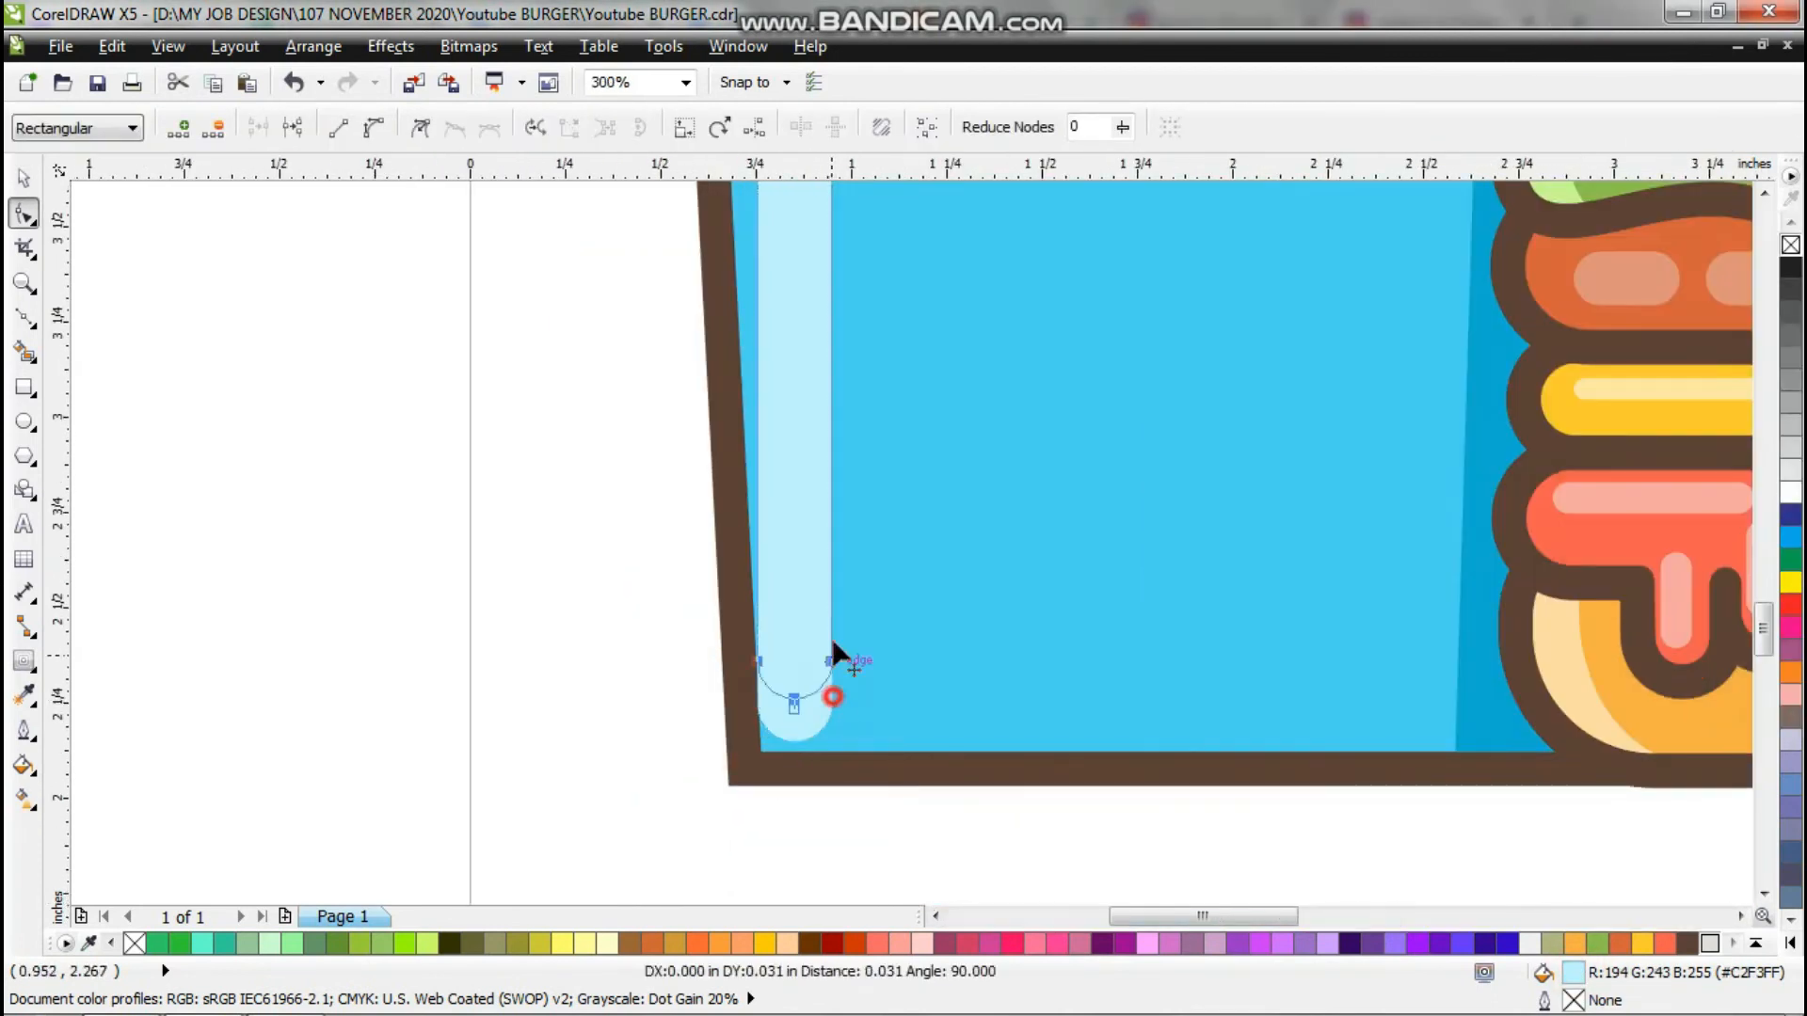
{"action": "scroll", "coordinate": [830, 645], "scroll_direction": "down", "scroll_amount": 3}
Group the two highlight strips and rotate the group by 2.7 degrees to match the cup's slanted side.
{"action": "scroll", "coordinate": [826, 447], "scroll_direction": "up", "scroll_amount": 2}
{"action": "key", "text": "space"}
{"action": "left_click", "coordinate": [843, 511], "text": "shift"}
{"action": "left_click_drag", "start_coordinate": [864, 467], "coordinate": [844, 461]}
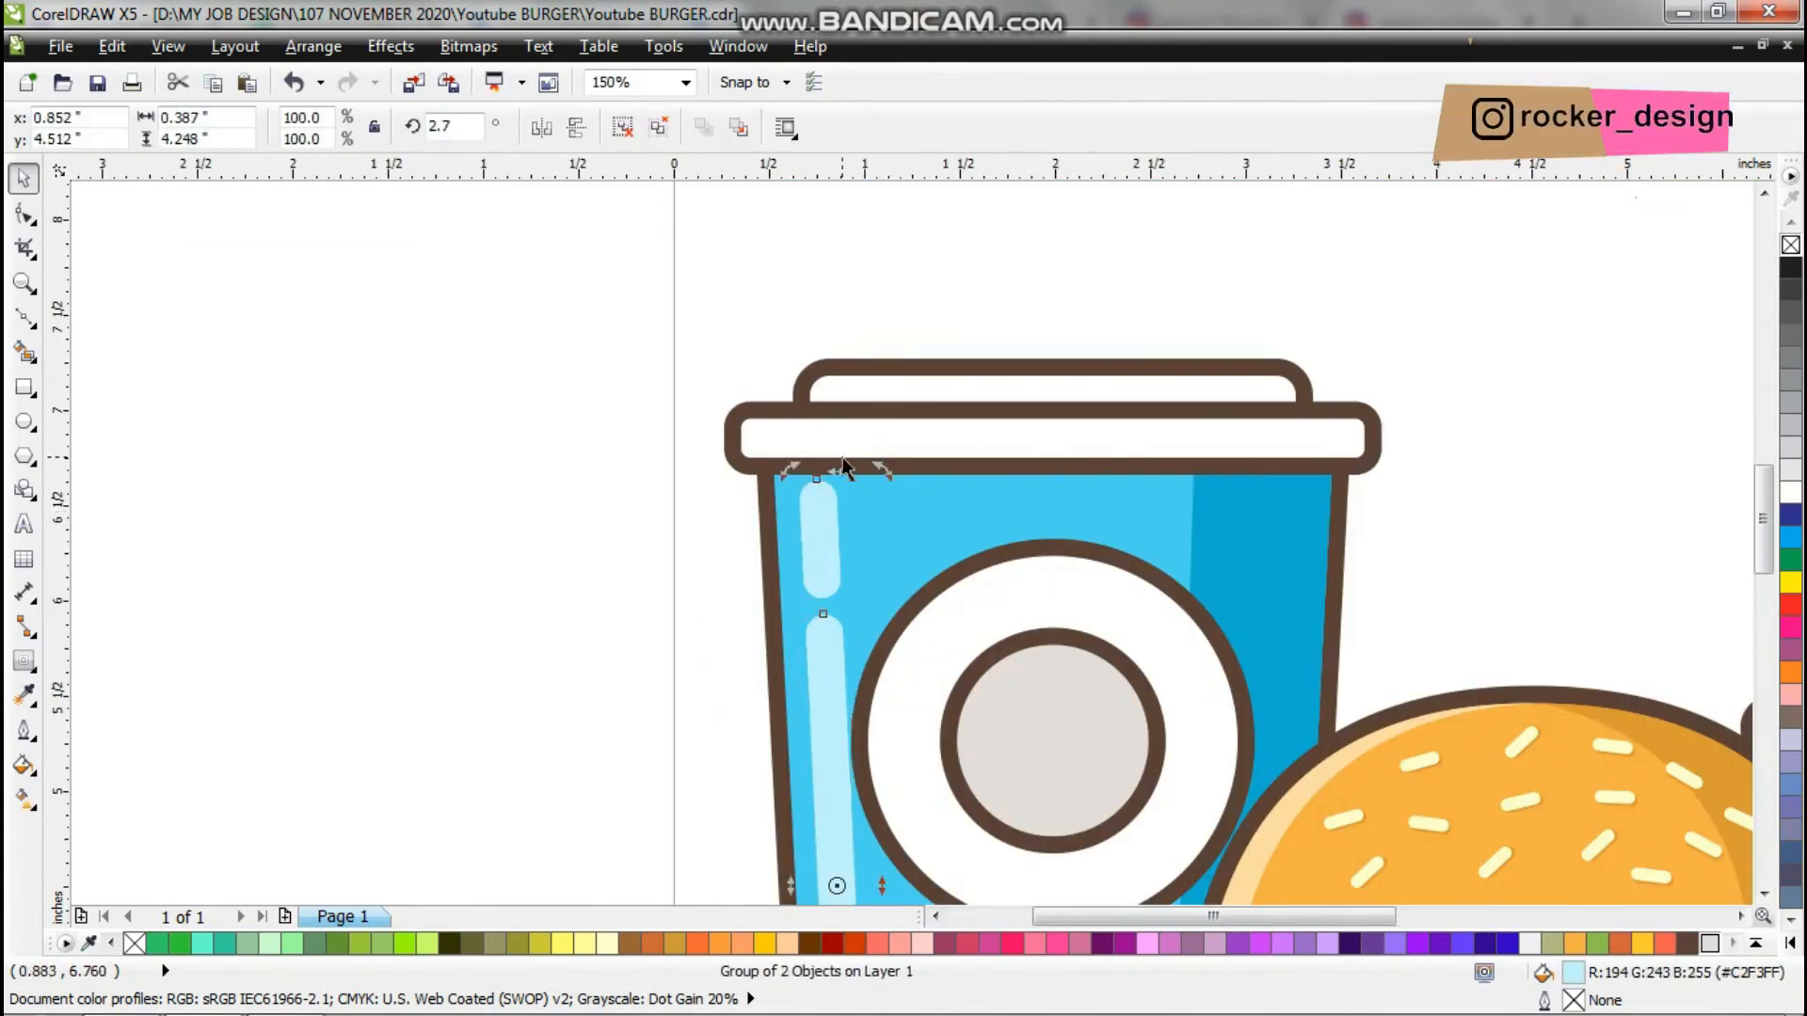
{"action": "scroll", "coordinate": [788, 238], "scroll_direction": "down", "scroll_amount": 1}
{"action": "scroll", "coordinate": [822, 635], "scroll_direction": "up", "scroll_amount": 1}
Move the highlight group down about 0.15 in inside the cup's left edge.
{"action": "left_click_drag", "start_coordinate": [815, 625], "coordinate": [821, 657]}
{"action": "scroll", "coordinate": [815, 637], "scroll_direction": "down", "scroll_amount": 1}
{"action": "scroll", "coordinate": [818, 763], "scroll_direction": "up", "scroll_amount": 2}
{"action": "left_click_drag", "start_coordinate": [810, 722], "coordinate": [799, 753]}
{"action": "scroll", "coordinate": [817, 763], "scroll_direction": "down", "scroll_amount": 2}
{"action": "scroll", "coordinate": [818, 414], "scroll_direction": "up", "scroll_amount": 2}
{"action": "scroll", "coordinate": [828, 415], "scroll_direction": "down", "scroll_amount": 1}
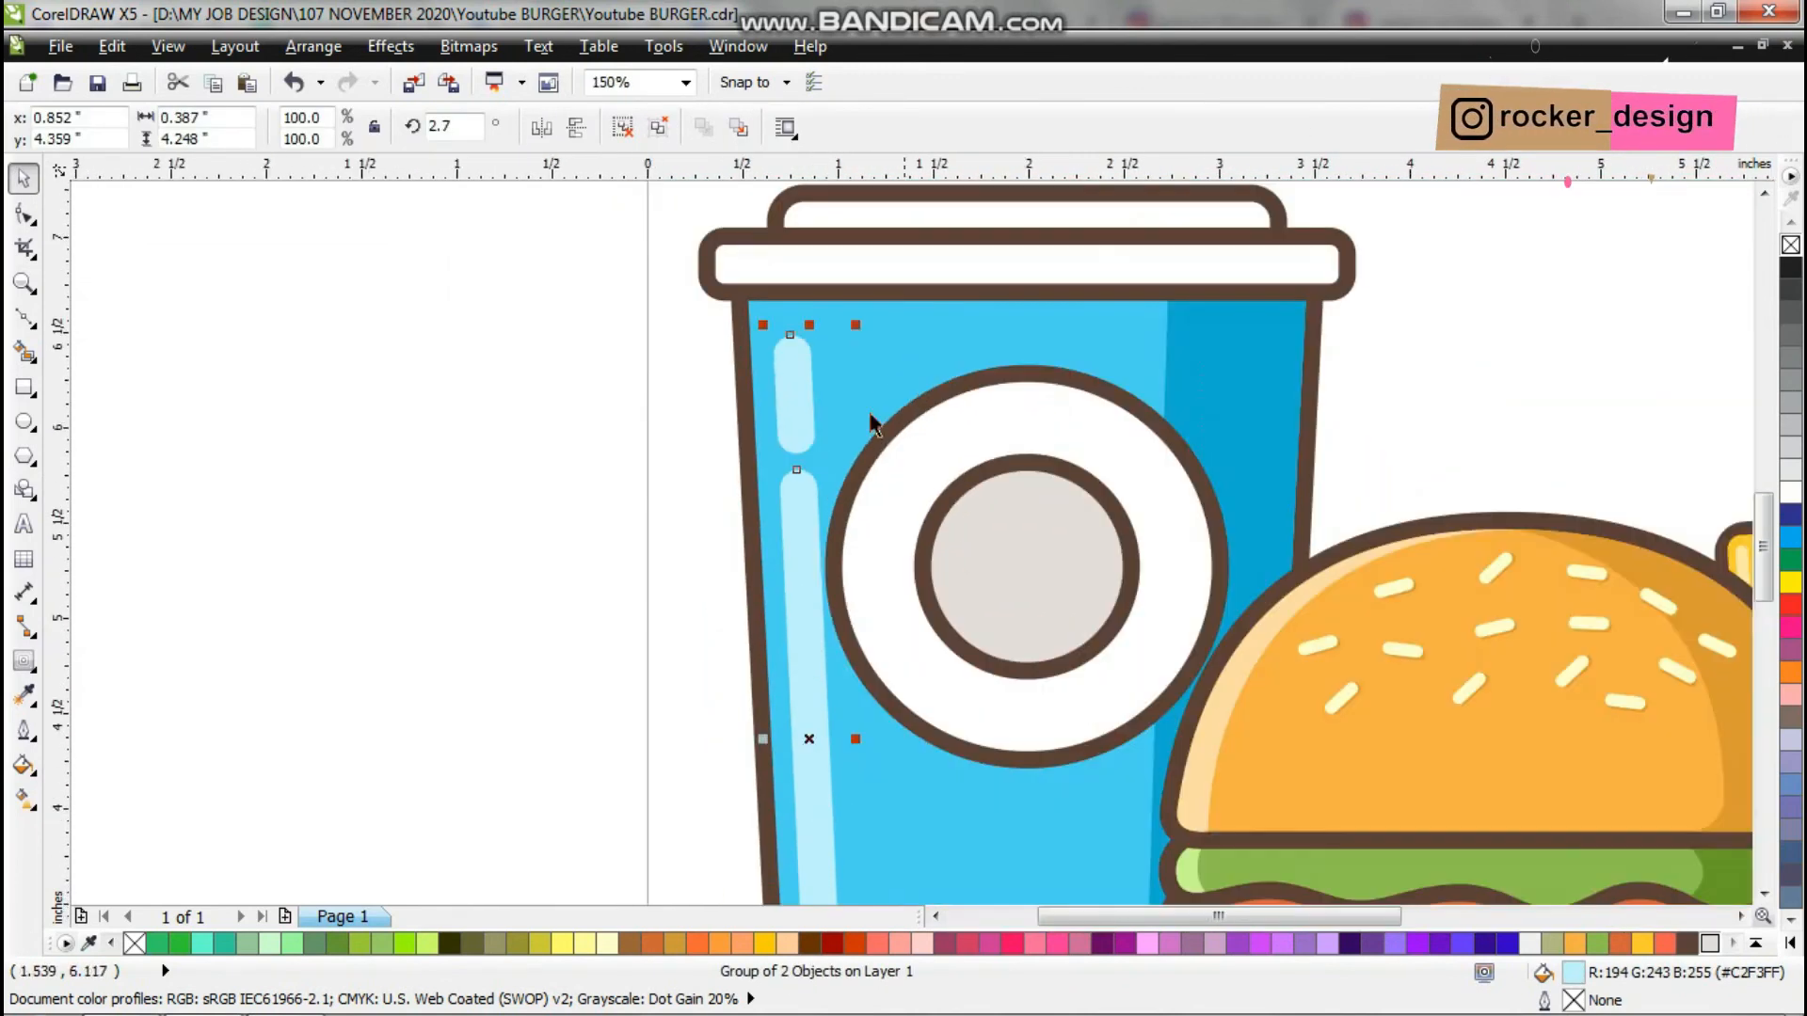
Select the two concentric circles on the cup and scale them down slightly about their common center.
{"action": "left_click_drag", "start_coordinate": [604, 310], "coordinate": [1278, 798]}
{"action": "scroll", "coordinate": [1241, 411], "scroll_direction": "up", "scroll_amount": 1}
{"action": "left_click_drag", "start_coordinate": [1222, 305], "coordinate": [1176, 350]}
{"action": "scroll", "coordinate": [1092, 451], "scroll_direction": "down", "scroll_amount": 3}
{"action": "left_click", "coordinate": [922, 556]}
{"action": "scroll", "coordinate": [996, 513], "scroll_direction": "down", "scroll_amount": 1}
{"action": "scroll", "coordinate": [1033, 505], "scroll_direction": "up", "scroll_amount": 3}
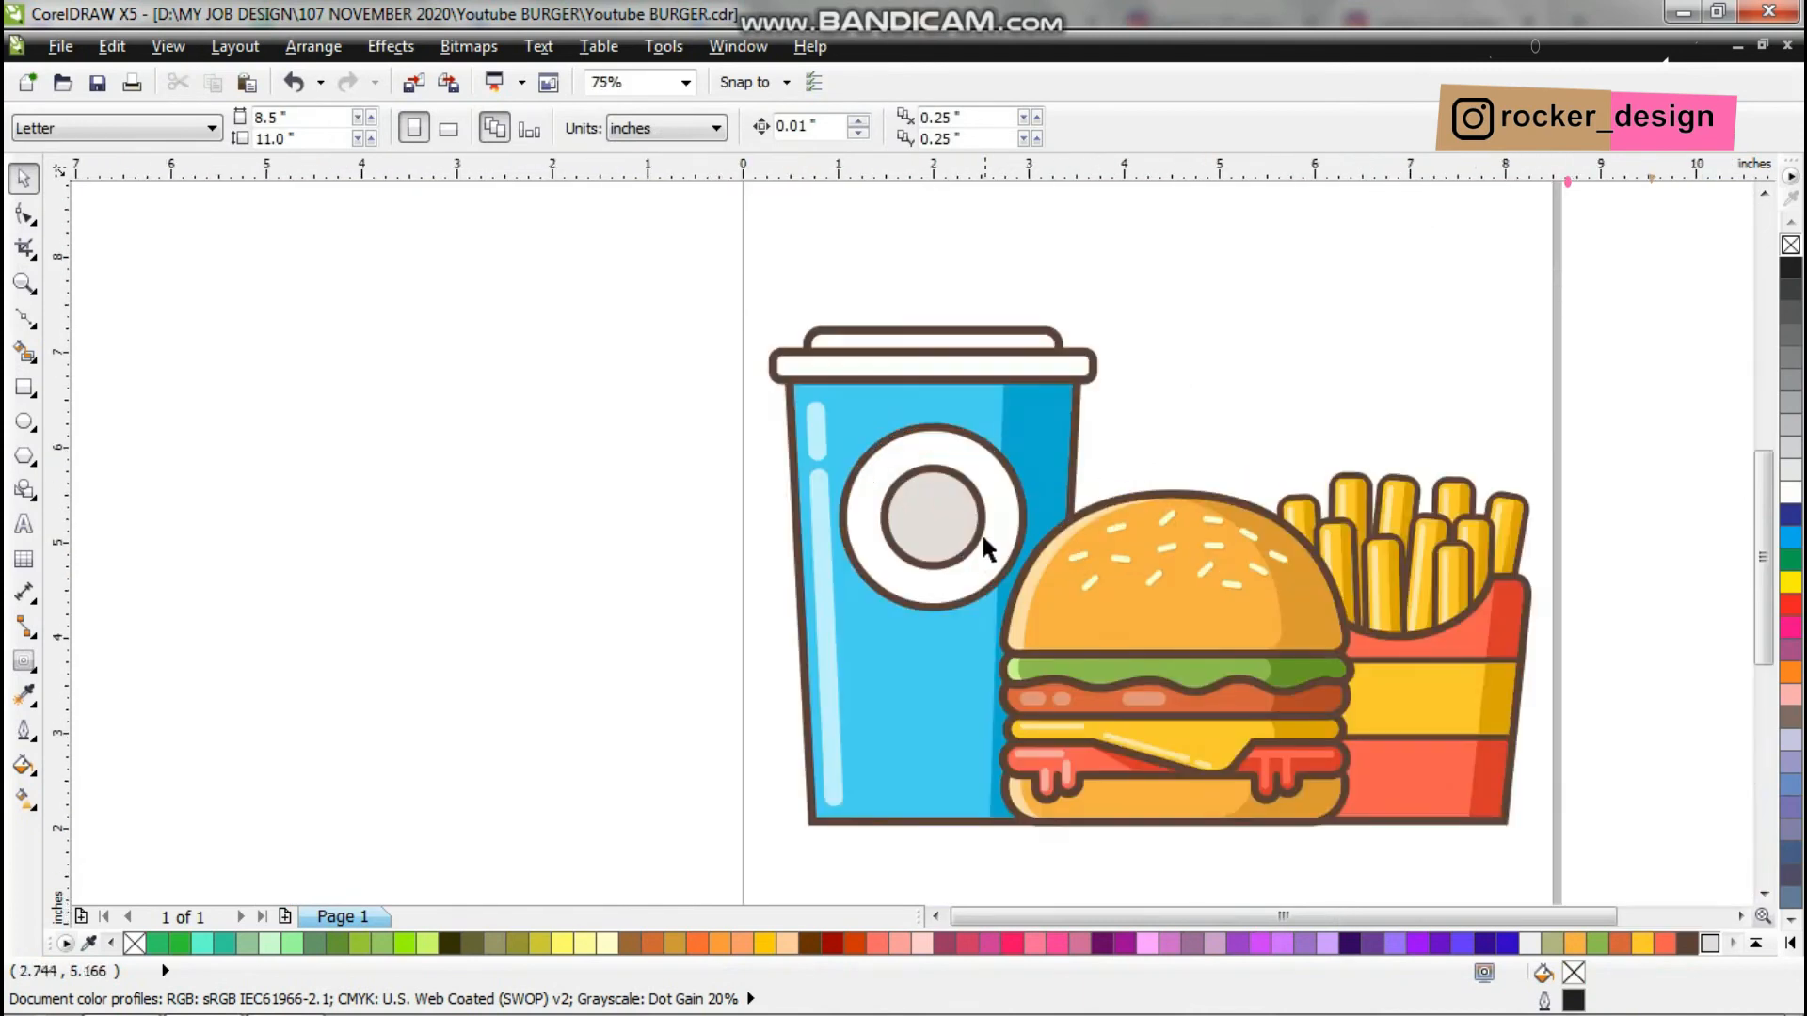
Draw a closed Bezier shape over the lid's right end and select it together with the white lid.
{"action": "key", "text": "F10"}
{"action": "scroll", "coordinate": [1108, 403], "scroll_direction": "up", "scroll_amount": 1}
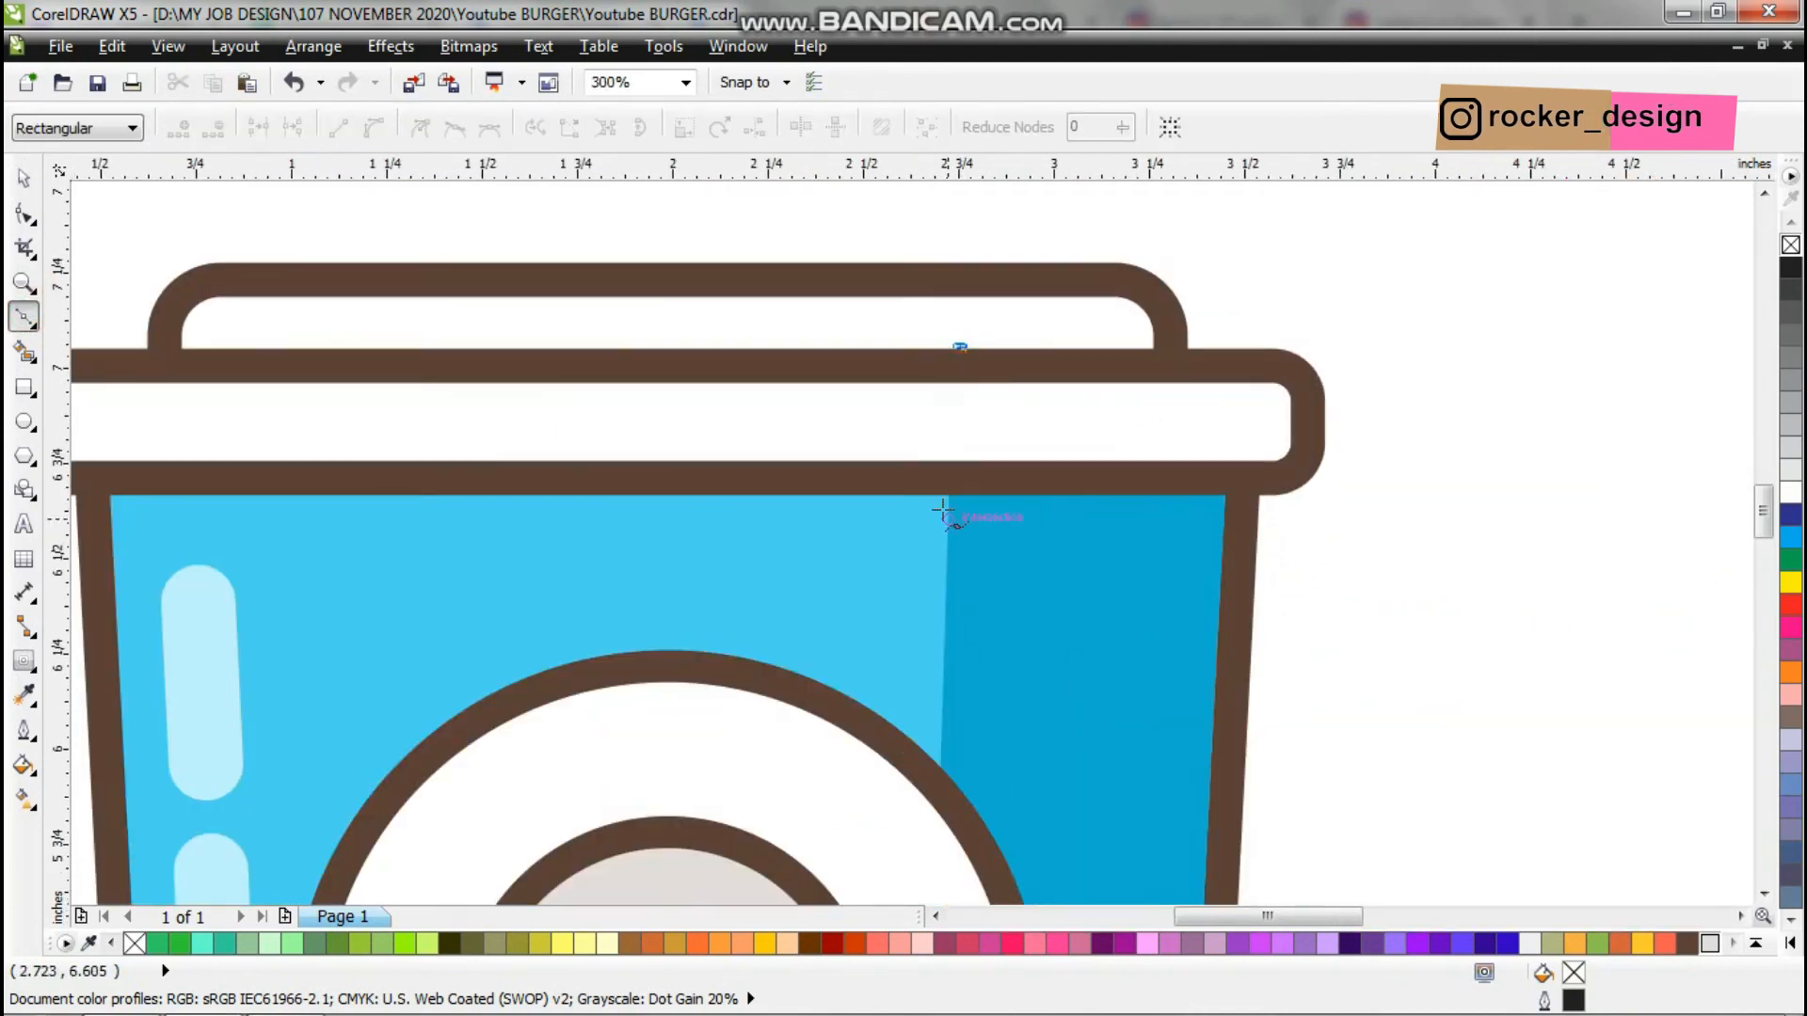
{"action": "left_click_drag", "start_coordinate": [1291, 250], "coordinate": [1345, 217]}
{"action": "key", "text": "space"}
{"action": "left_click", "coordinate": [1082, 424], "text": "shift"}
Intersect the shape with the lid, fill the overlap with light gray, and delete the drawn shape.
{"action": "left_click", "coordinate": [861, 130]}
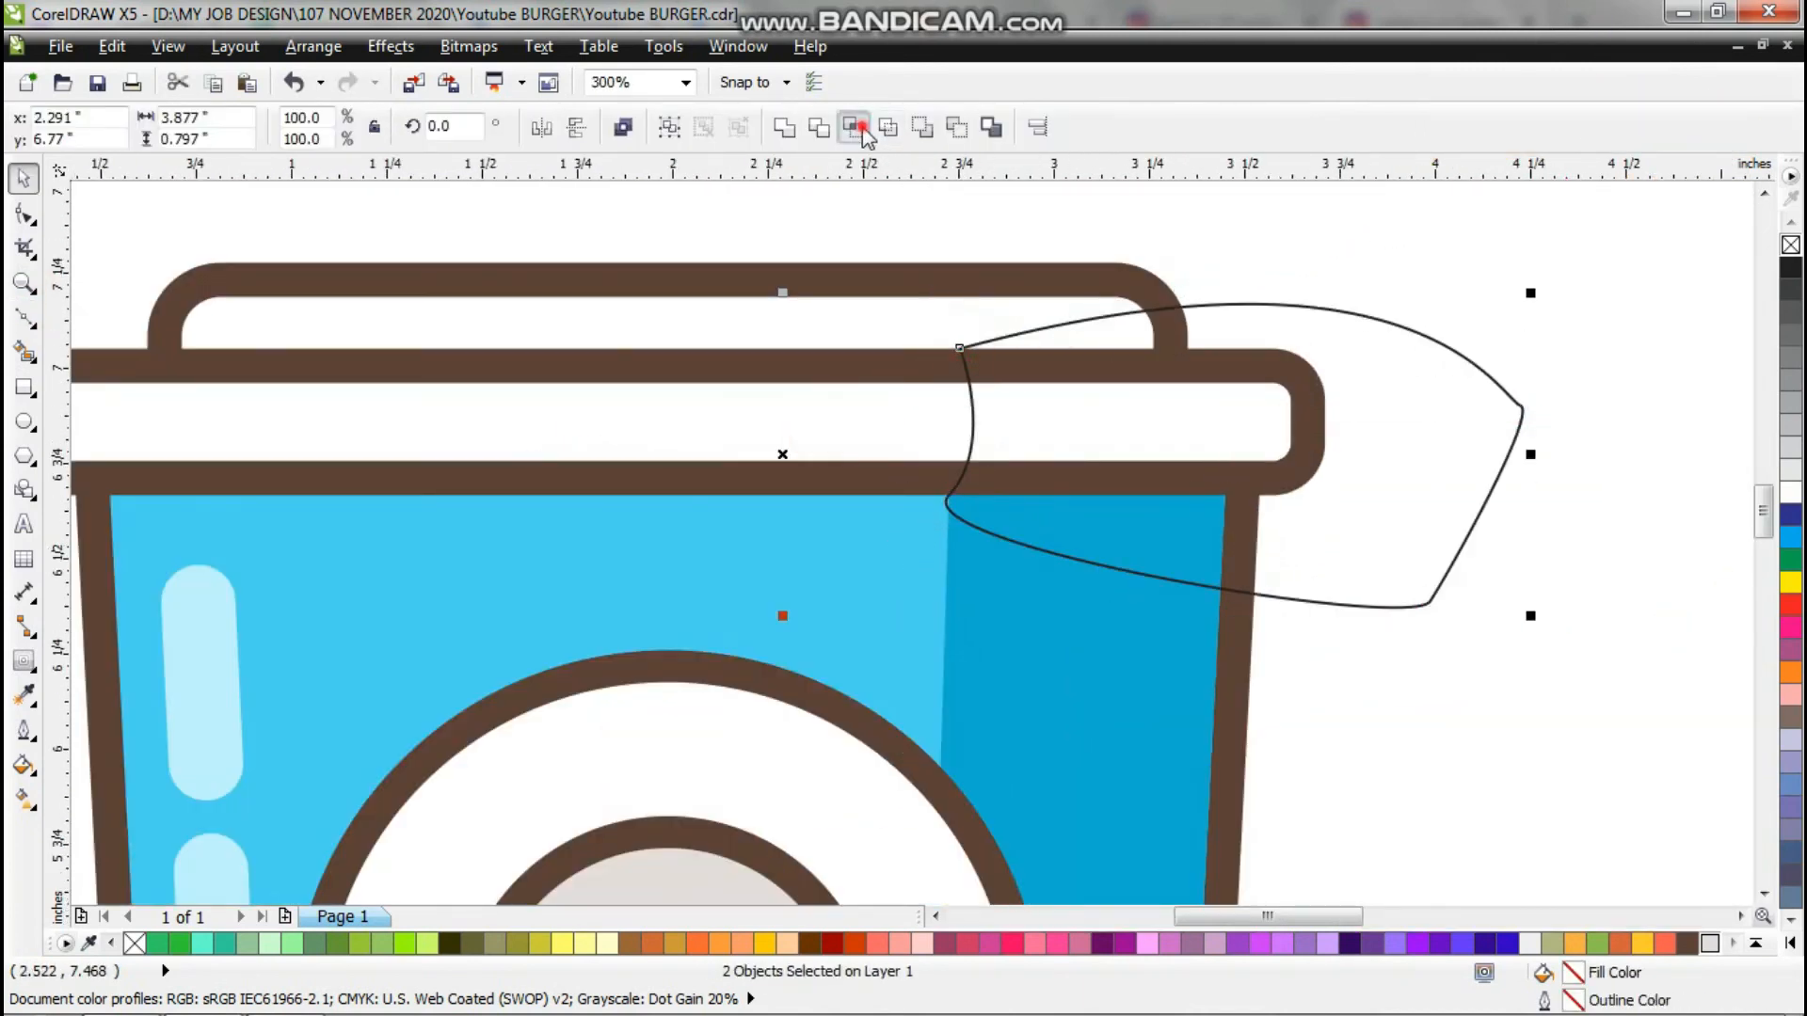
{"action": "left_click", "coordinate": [1710, 943]}
{"action": "left_click", "coordinate": [1396, 489]}
{"action": "key", "text": "Delete"}
Draw a closed Bezier shape over the right end of the upper lid piece and select both objects.
{"action": "left_click", "coordinate": [24, 316]}
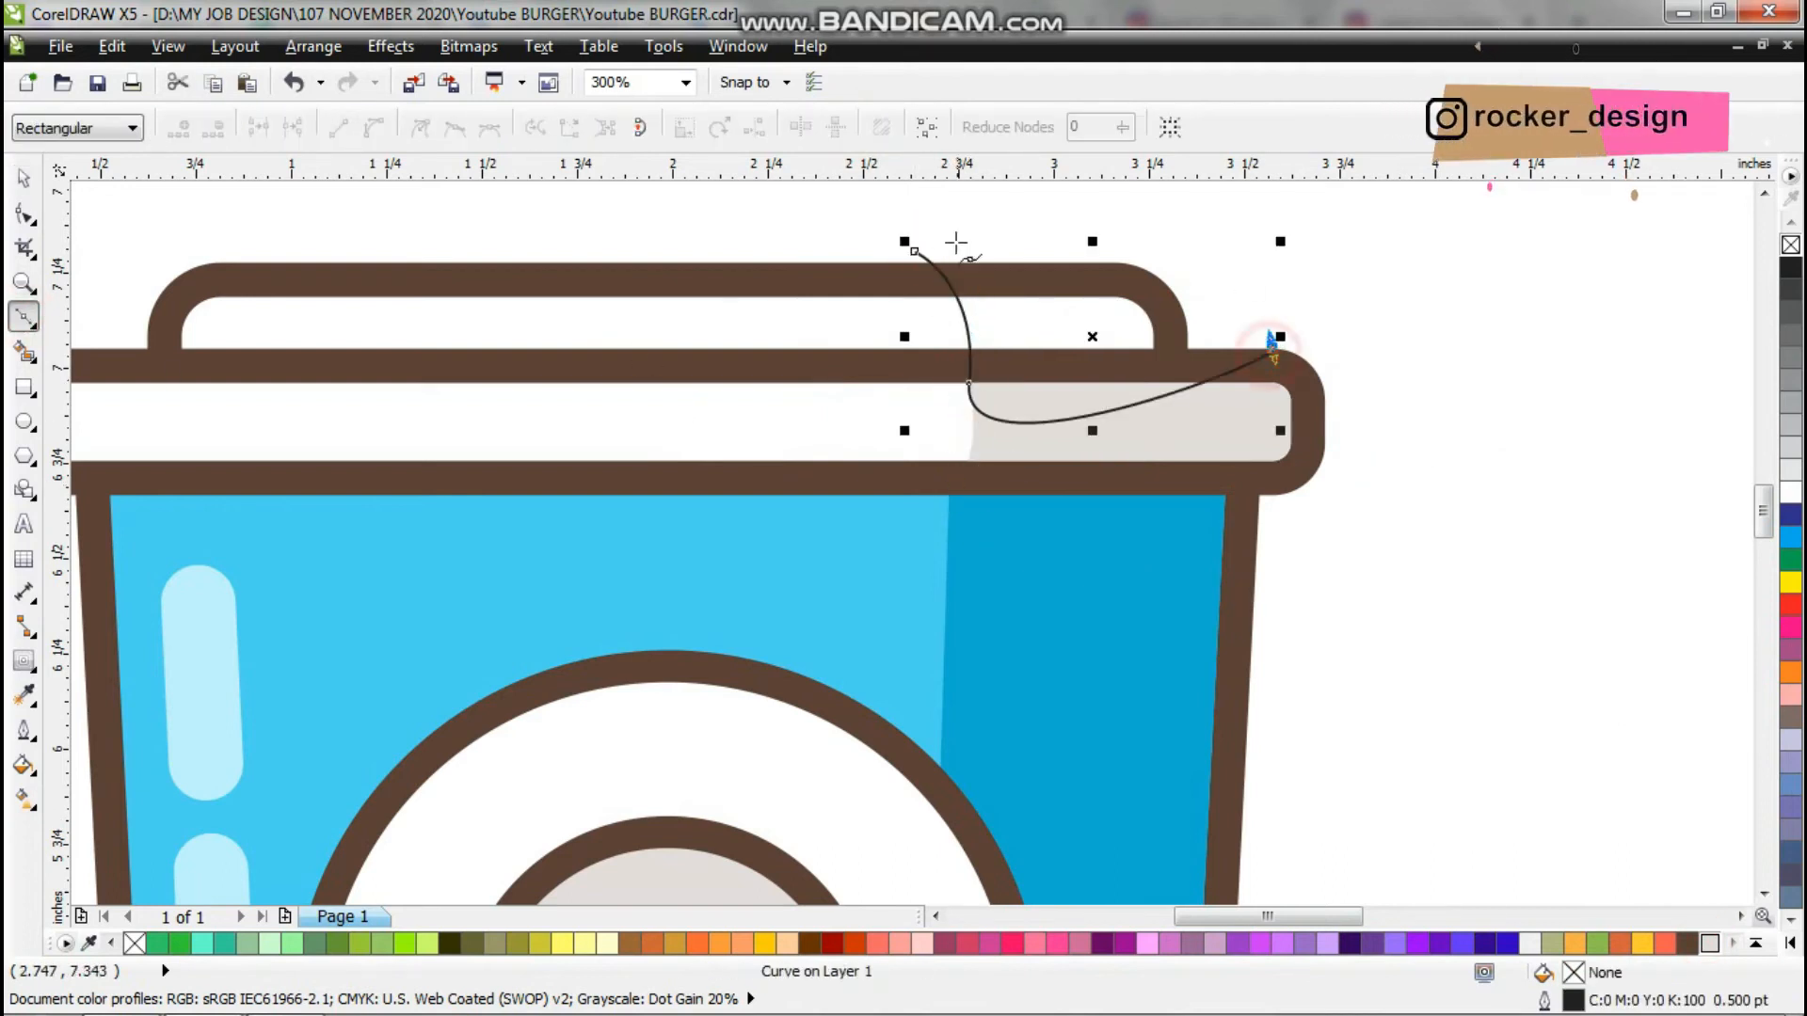
{"action": "left_click_drag", "start_coordinate": [913, 251], "coordinate": [847, 268]}
{"action": "key", "text": "space"}
{"action": "left_click", "coordinate": [871, 318], "text": "shift"}
Intersect the shape with the upper lid piece, delete the drawn shape, and fill the overlap with light gray.
{"action": "left_click", "coordinate": [861, 130]}
{"action": "left_click", "coordinate": [1210, 311]}
{"action": "key", "text": "Delete"}
{"action": "left_click", "coordinate": [1709, 944]}
Draw a vertical straw rectangle about 0.32 by 2.4 in above the cup and round its corners to 0.063 in.
{"action": "scroll", "coordinate": [1119, 519], "scroll_direction": "down", "scroll_amount": 3}
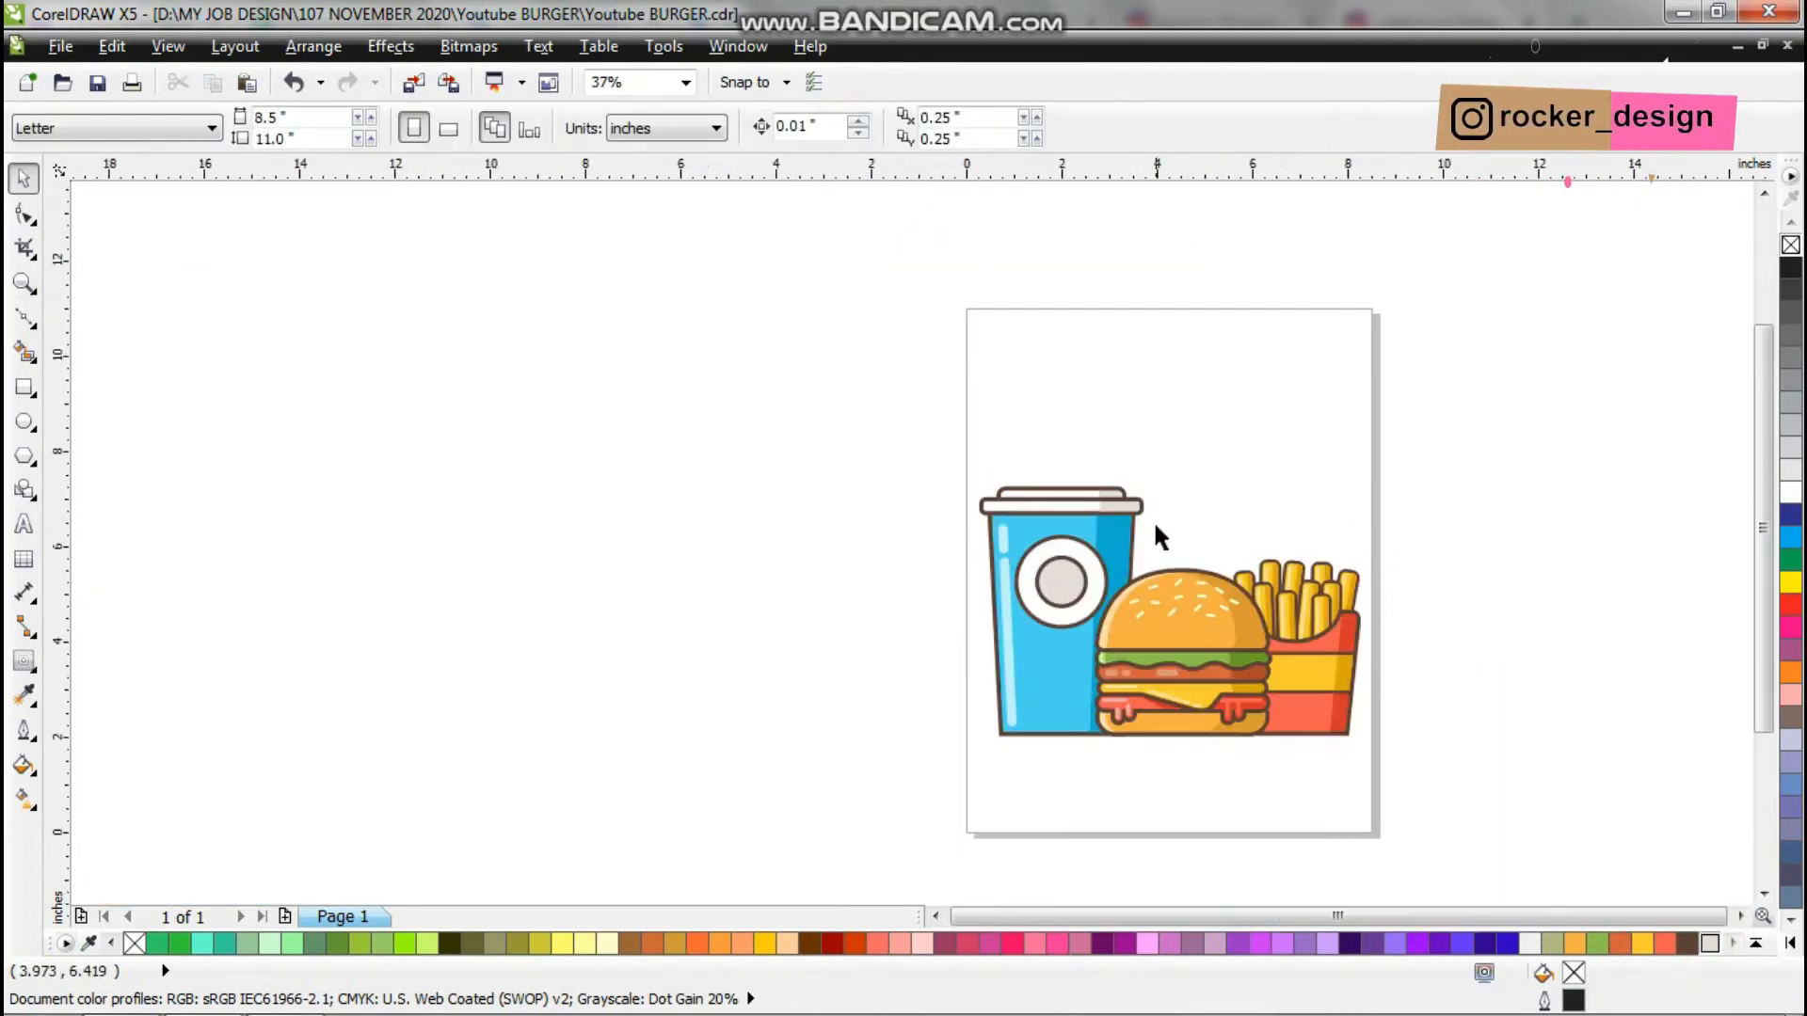
{"action": "scroll", "coordinate": [1155, 527], "scroll_direction": "up", "scroll_amount": 2}
{"action": "left_click", "coordinate": [23, 386]}
{"action": "scroll", "coordinate": [917, 424], "scroll_direction": "up", "scroll_amount": 1}
{"action": "left_click_drag", "start_coordinate": [891, 342], "coordinate": [952, 802]}
{"action": "left_click", "coordinate": [24, 214]}
{"action": "scroll", "coordinate": [875, 348], "scroll_direction": "up", "scroll_amount": 2}
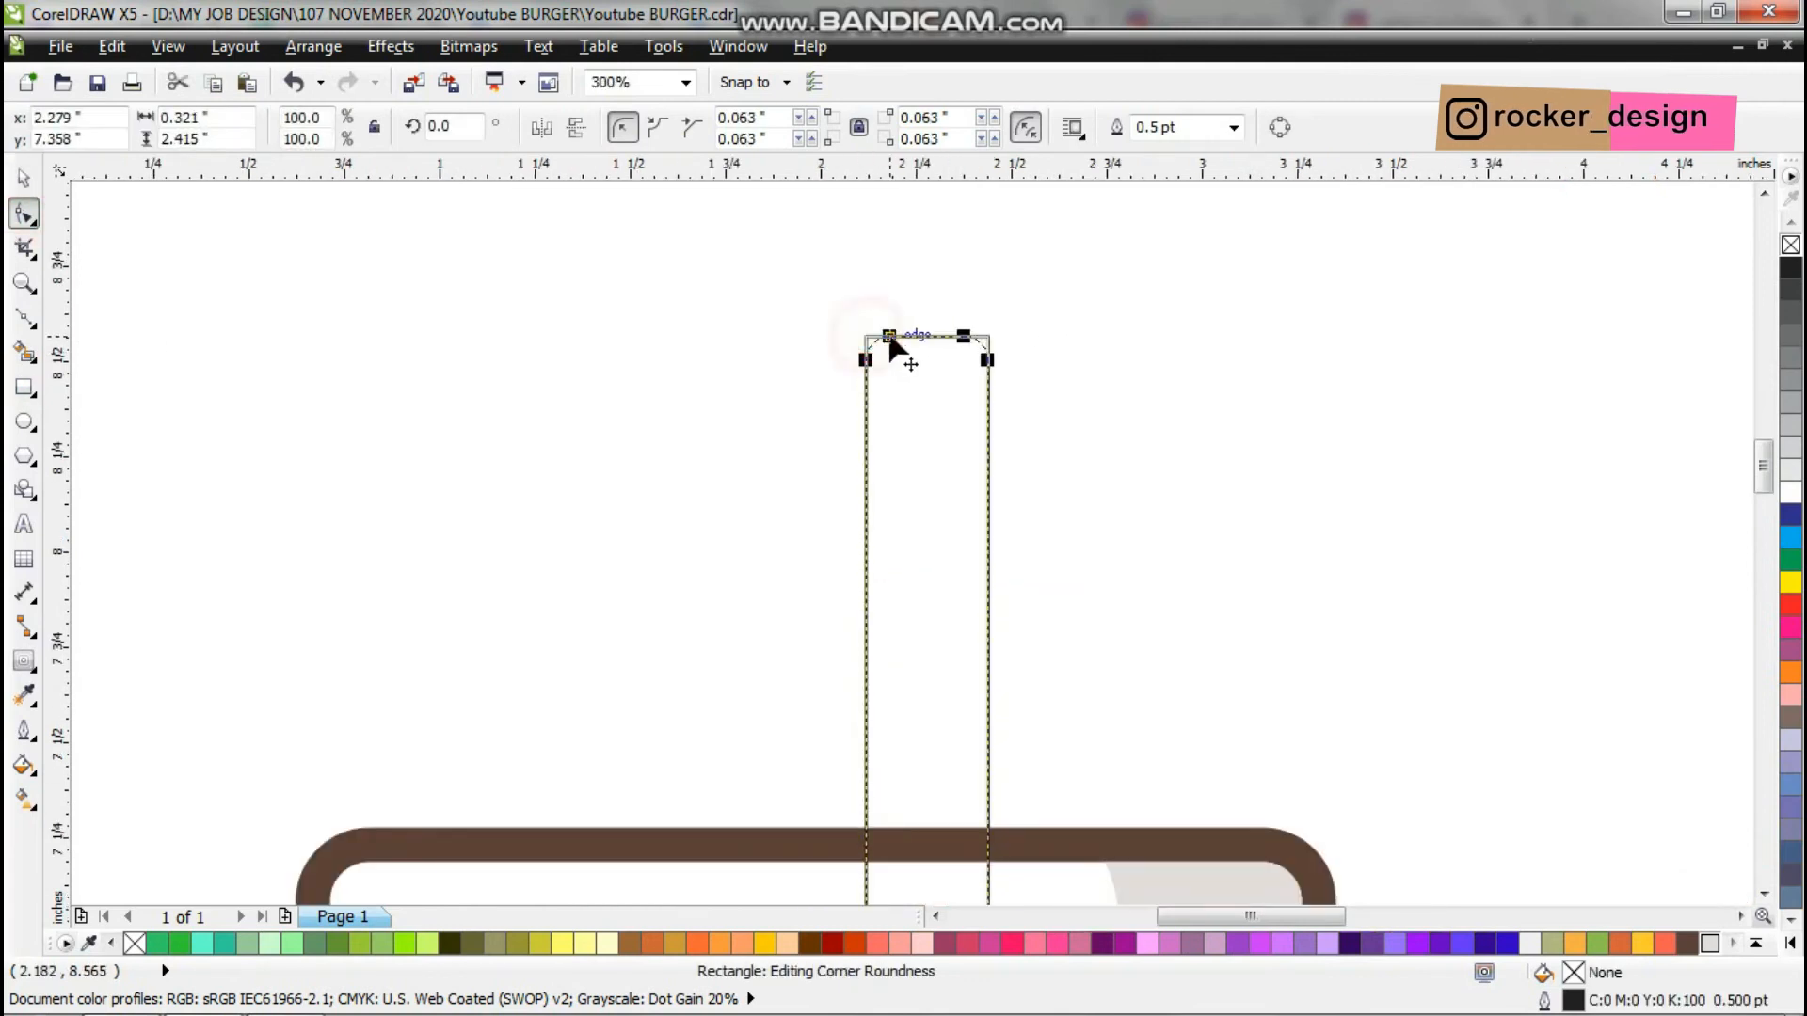
Fill the straw with light gray, remove its outline, and add a 0.09 in outside contour behind the lid.
{"action": "left_click", "coordinate": [1710, 944]}
{"action": "right_click", "coordinate": [135, 943]}
{"action": "left_click", "coordinate": [23, 662]}
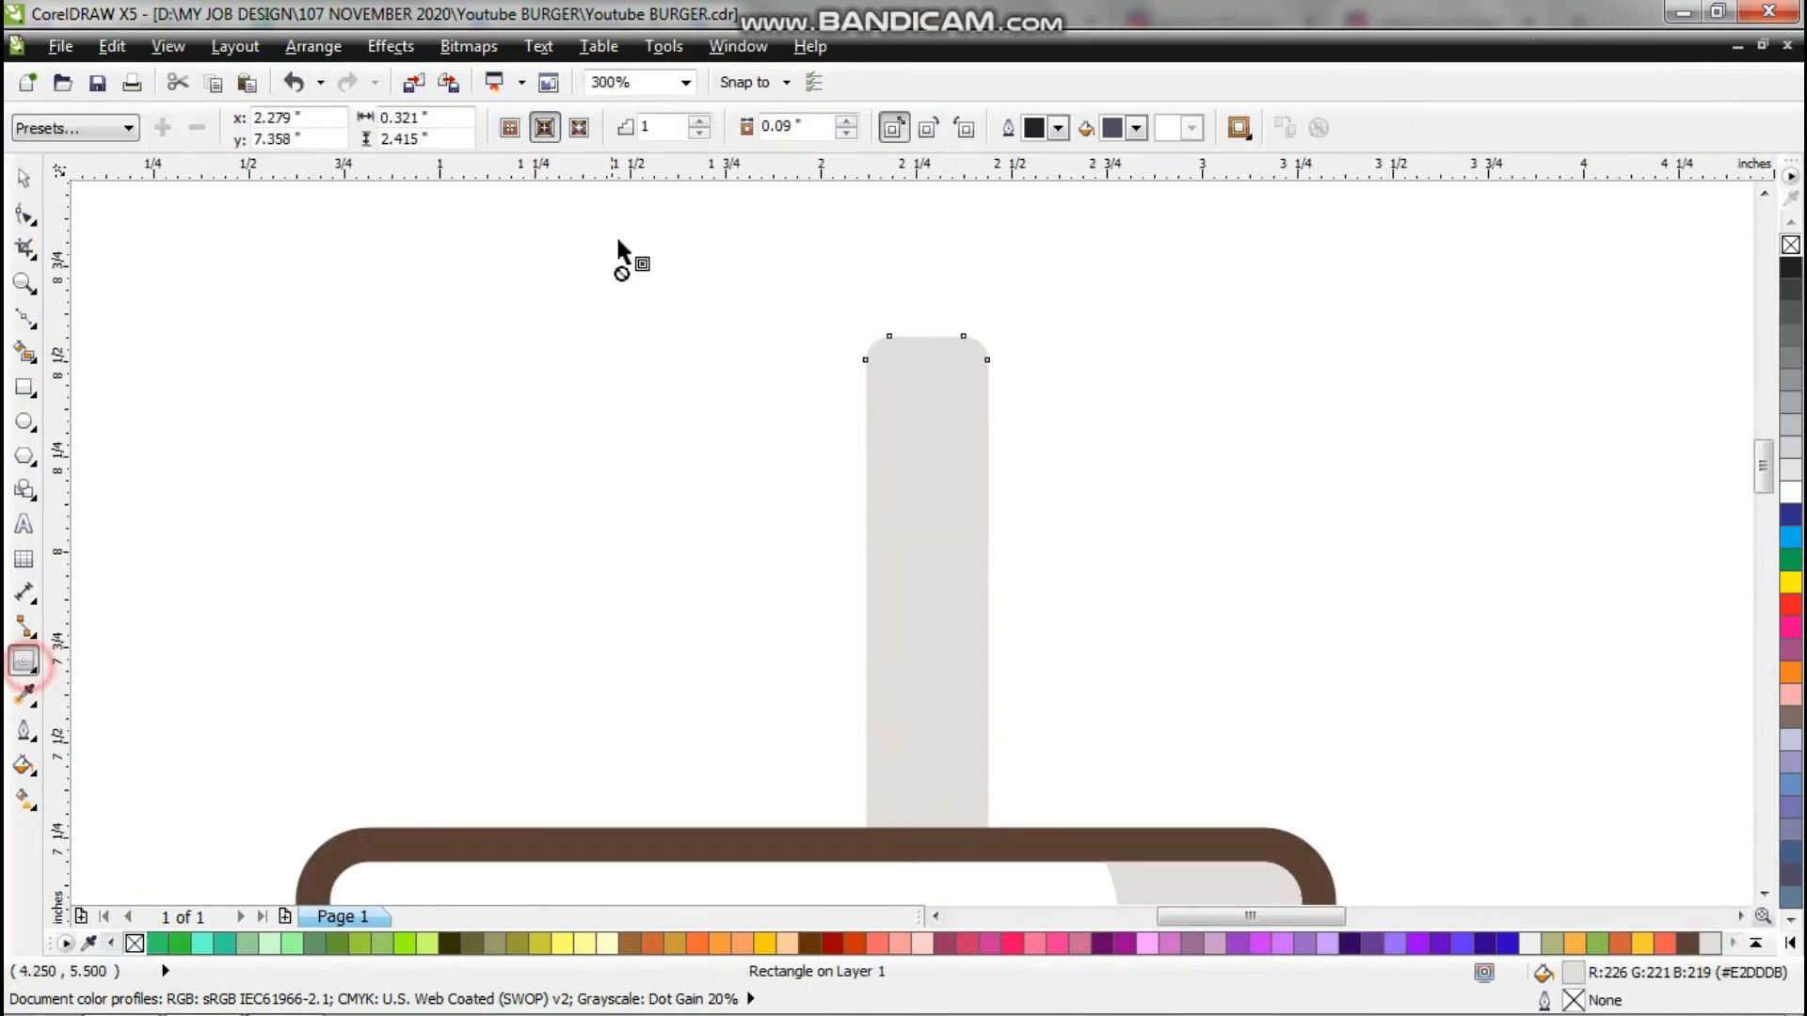
{"action": "left_click", "coordinate": [579, 127]}
Break the straw's contour group apart and fill the contour with the brown sampled from the lid's outline.
{"action": "right_click", "coordinate": [1001, 603]}
{"action": "left_click", "coordinate": [1044, 616]}
{"action": "left_click", "coordinate": [24, 697]}
{"action": "left_click", "coordinate": [996, 843]}
{"action": "left_click", "coordinate": [1004, 795]}
{"action": "scroll", "coordinate": [946, 564], "scroll_direction": "down", "scroll_amount": 3}
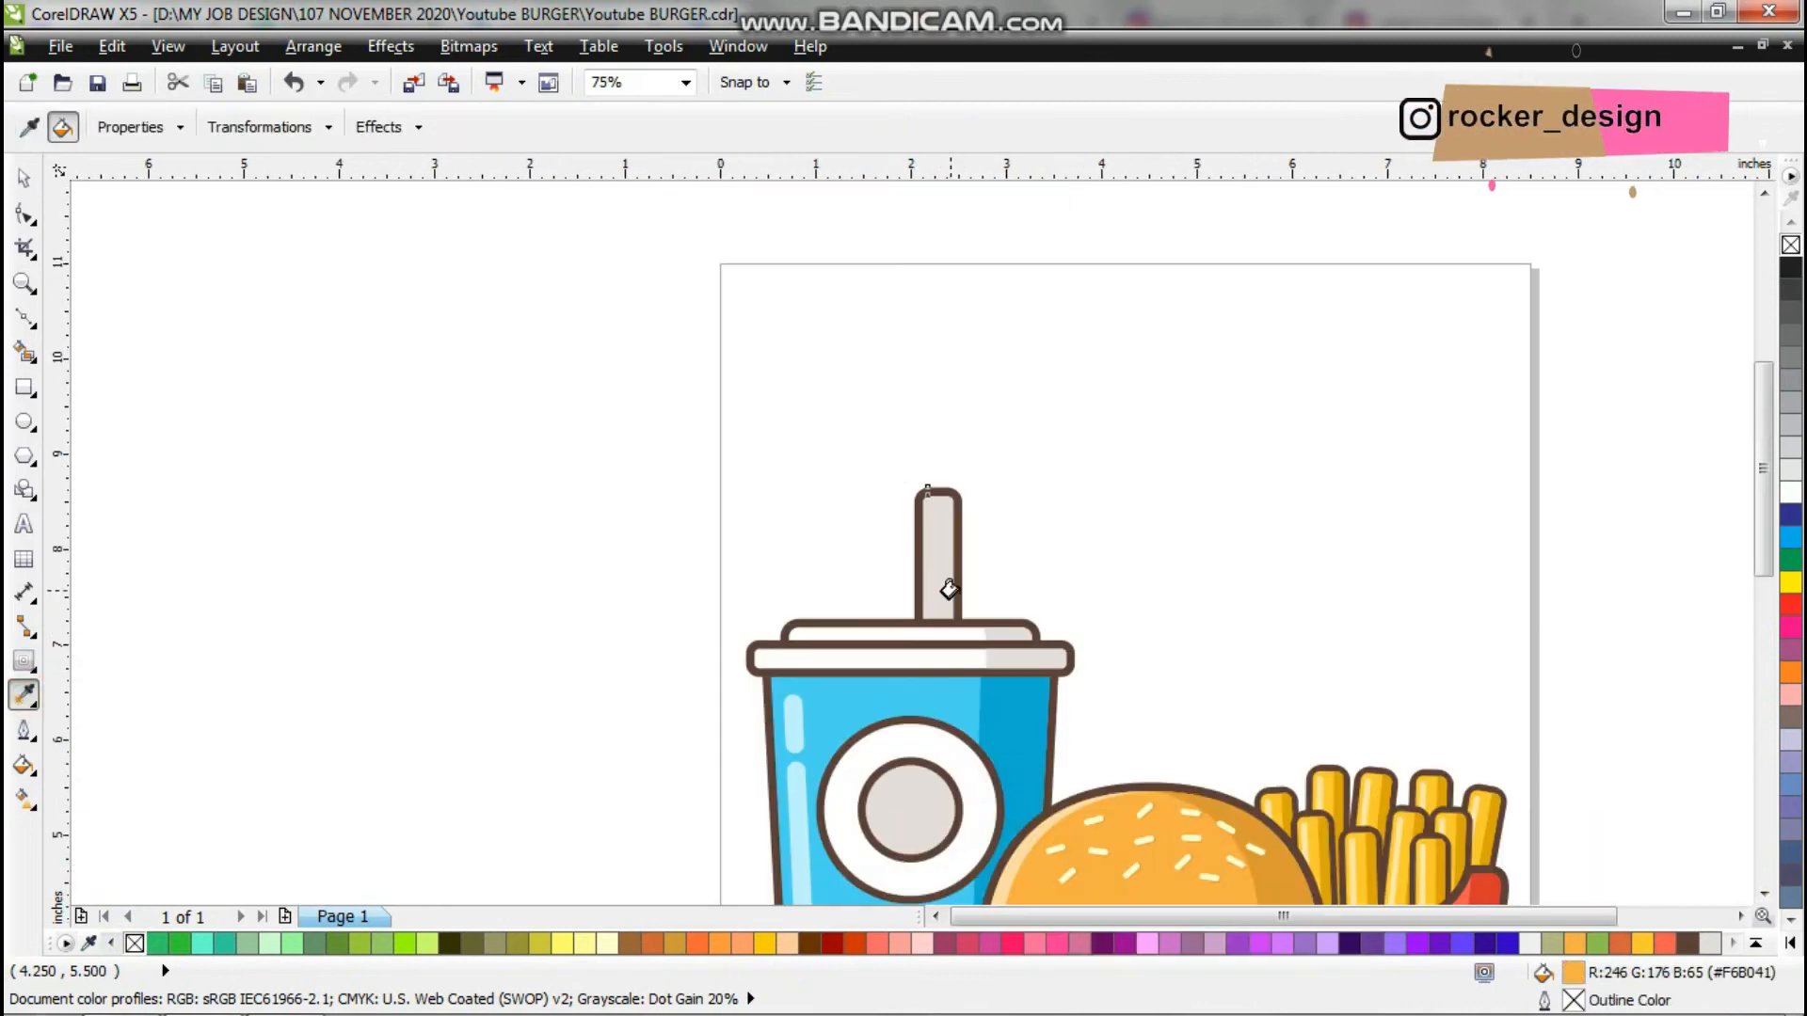
Draw a rectangle about 0.85 by 0.2 in beside the straw and rotate it to 315 degrees as a diagonal stripe.
{"action": "key", "text": "space"}
{"action": "scroll", "coordinate": [1016, 593], "scroll_direction": "up", "scroll_amount": 2}
{"action": "left_click", "coordinate": [23, 388]}
{"action": "left_click_drag", "start_coordinate": [936, 293], "coordinate": [1098, 330]}
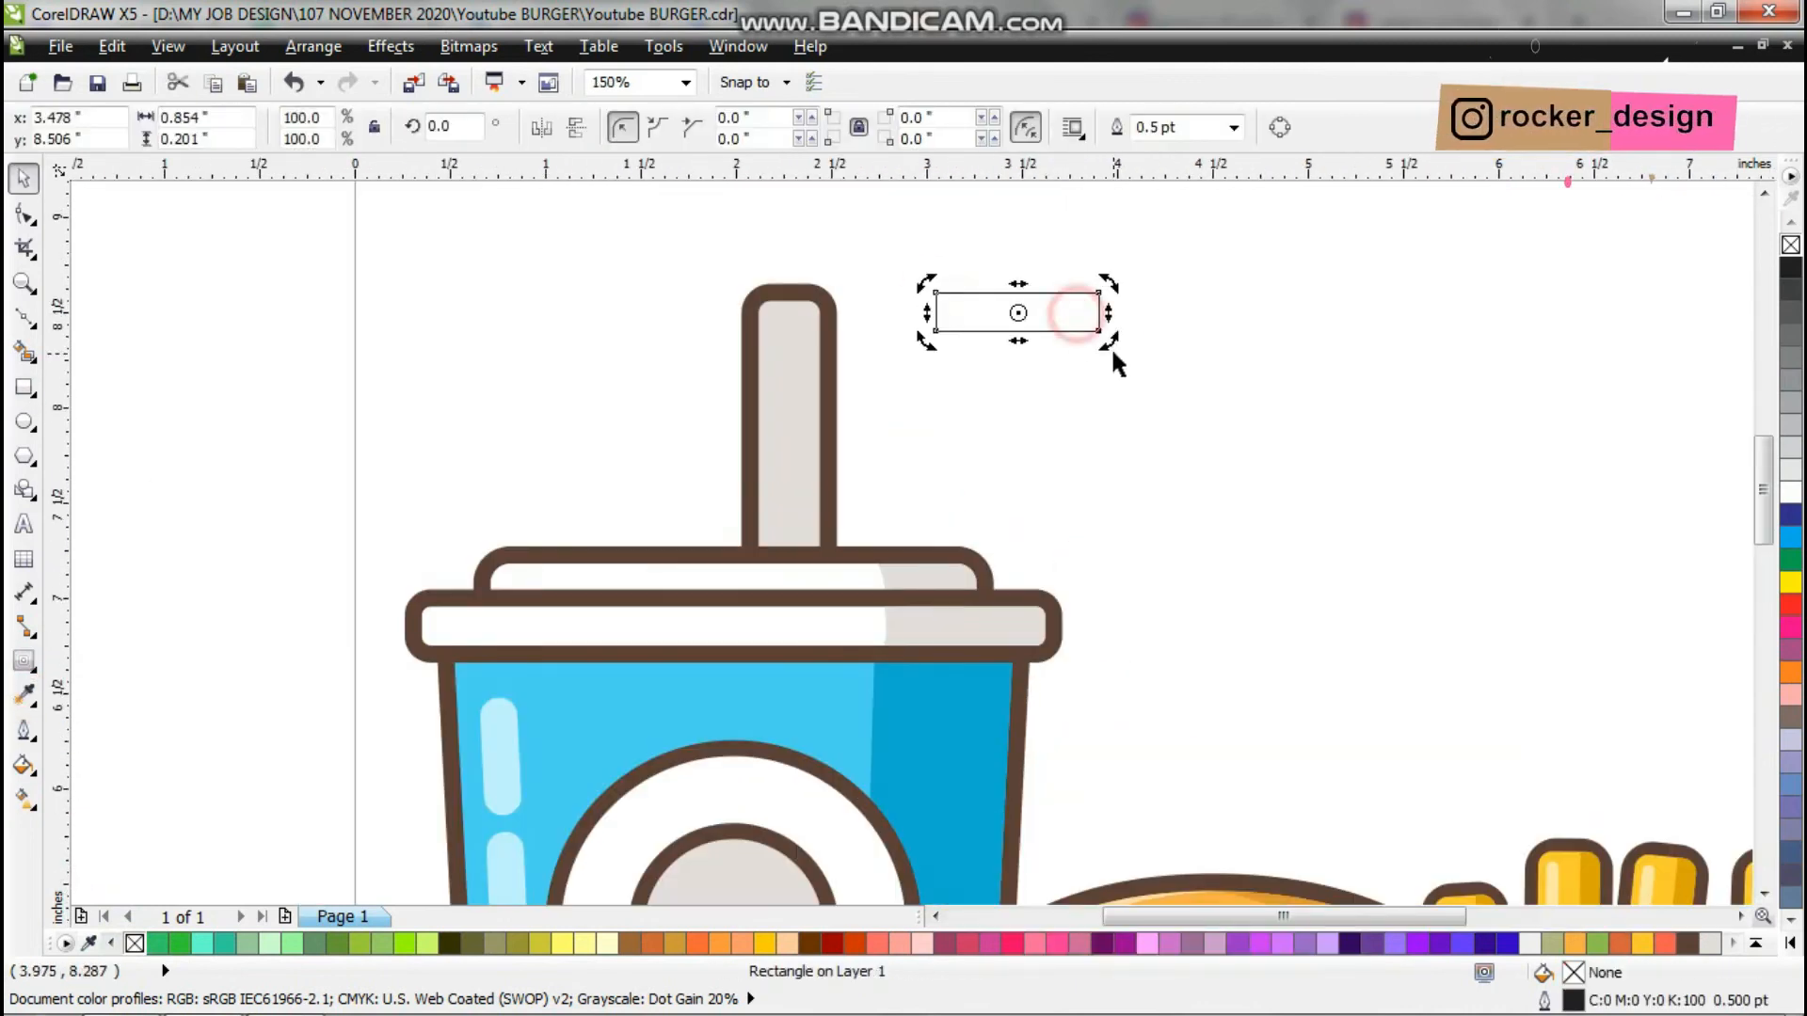
{"action": "left_click_drag", "start_coordinate": [1082, 425], "coordinate": [1081, 425]}
Repeat the stripe downward into an evenly spaced column of five, combine the stripes, and center them horizontally on the straw.
{"action": "left_click_drag", "start_coordinate": [1056, 333], "coordinate": [1057, 460]}
{"action": "key", "text": "ctrl+z"}
{"action": "left_click_drag", "start_coordinate": [1094, 394], "coordinate": [1074, 365]}
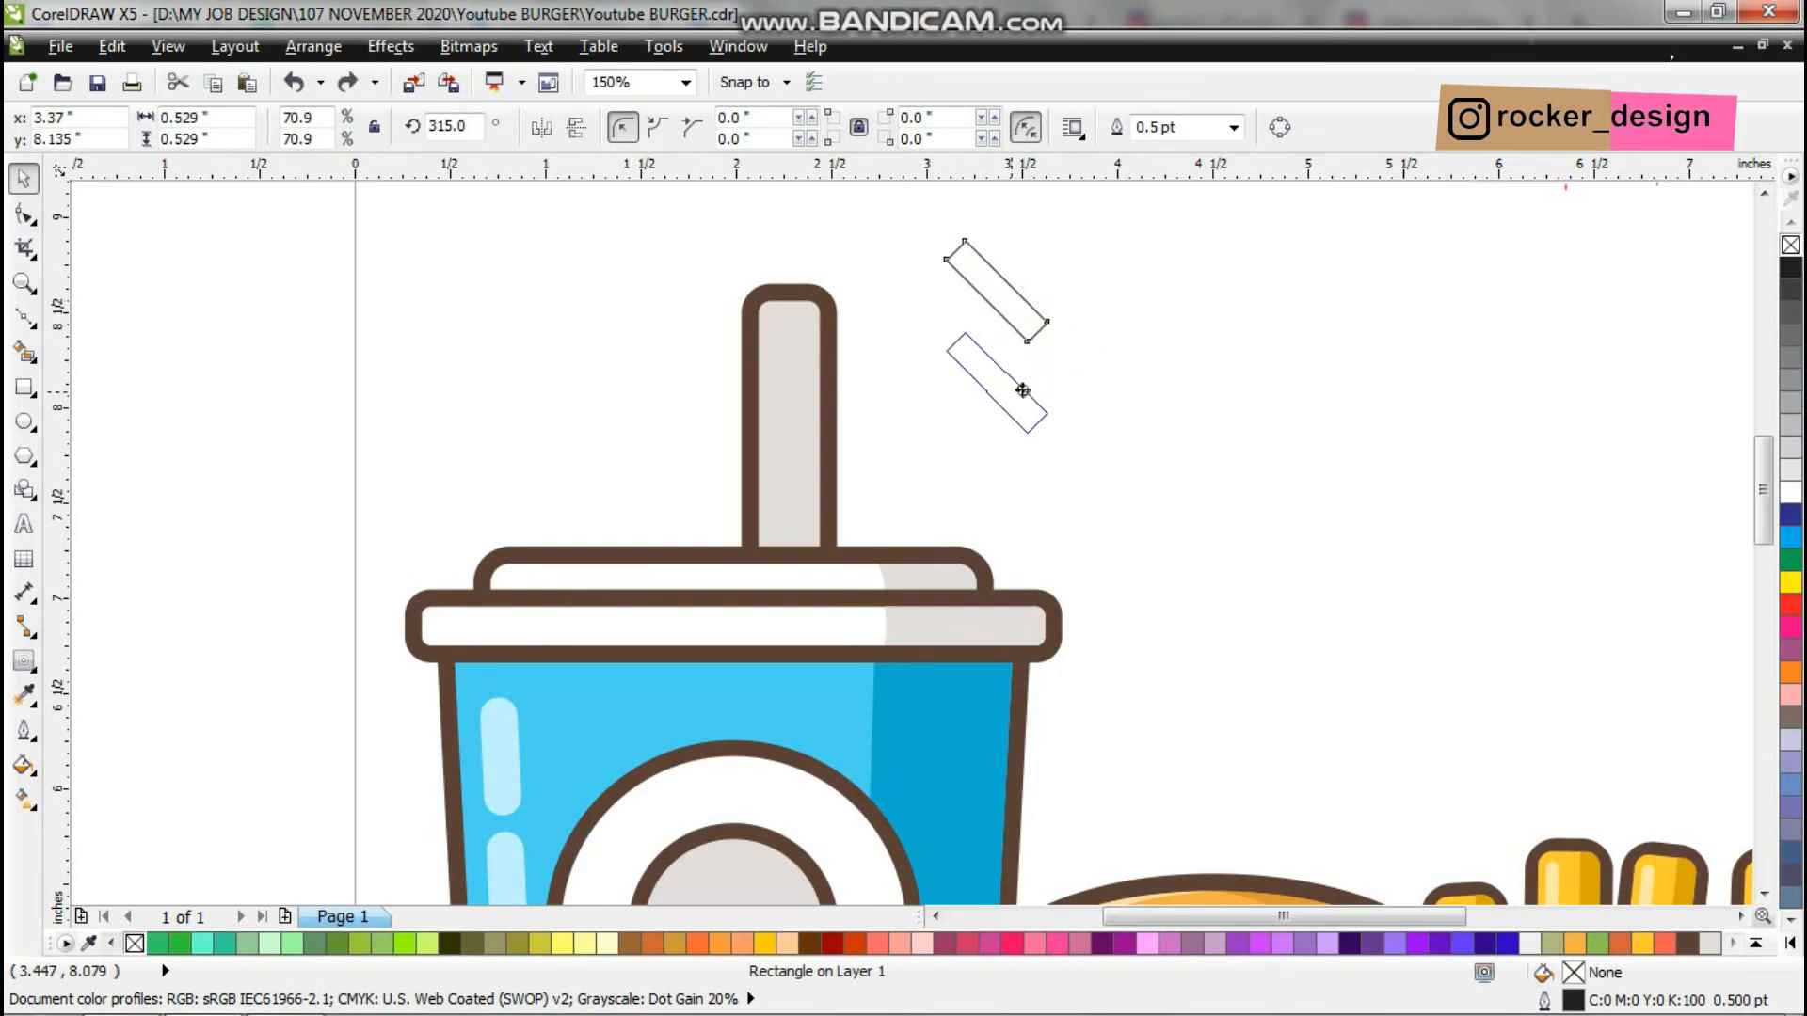
{"action": "left_click_drag", "start_coordinate": [911, 713], "coordinate": [910, 715]}
{"action": "key", "text": "ctrl+l"}
{"action": "left_click", "coordinate": [794, 355], "text": "shift"}
{"action": "key", "text": "c"}
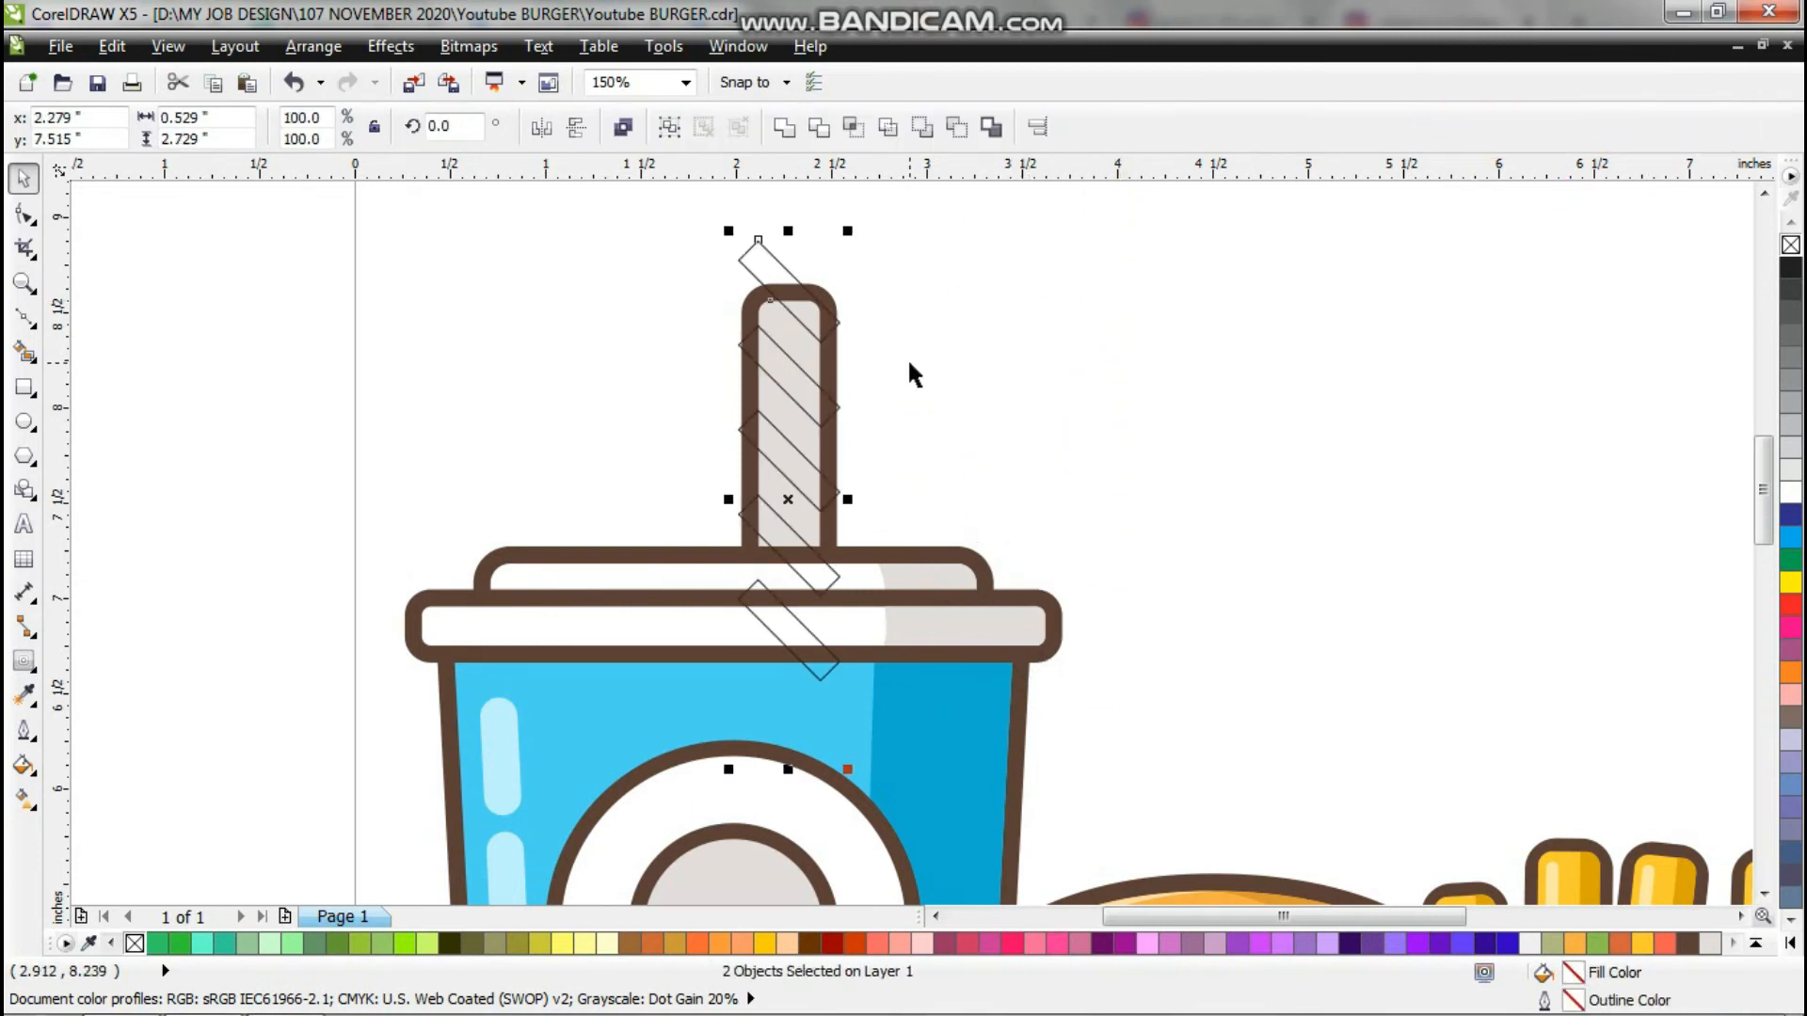
{"action": "left_click", "coordinate": [908, 361]}
Intersect the combined stripes with the straw's inner shape and delete the original stripes.
{"action": "scroll", "coordinate": [785, 305], "scroll_direction": "up", "scroll_amount": 1}
{"action": "left_click", "coordinate": [765, 232]}
{"action": "left_click", "coordinate": [769, 358], "text": "shift"}
{"action": "key", "text": "e"}
{"action": "left_click", "coordinate": [853, 130]}
{"action": "key", "text": "Delete"}
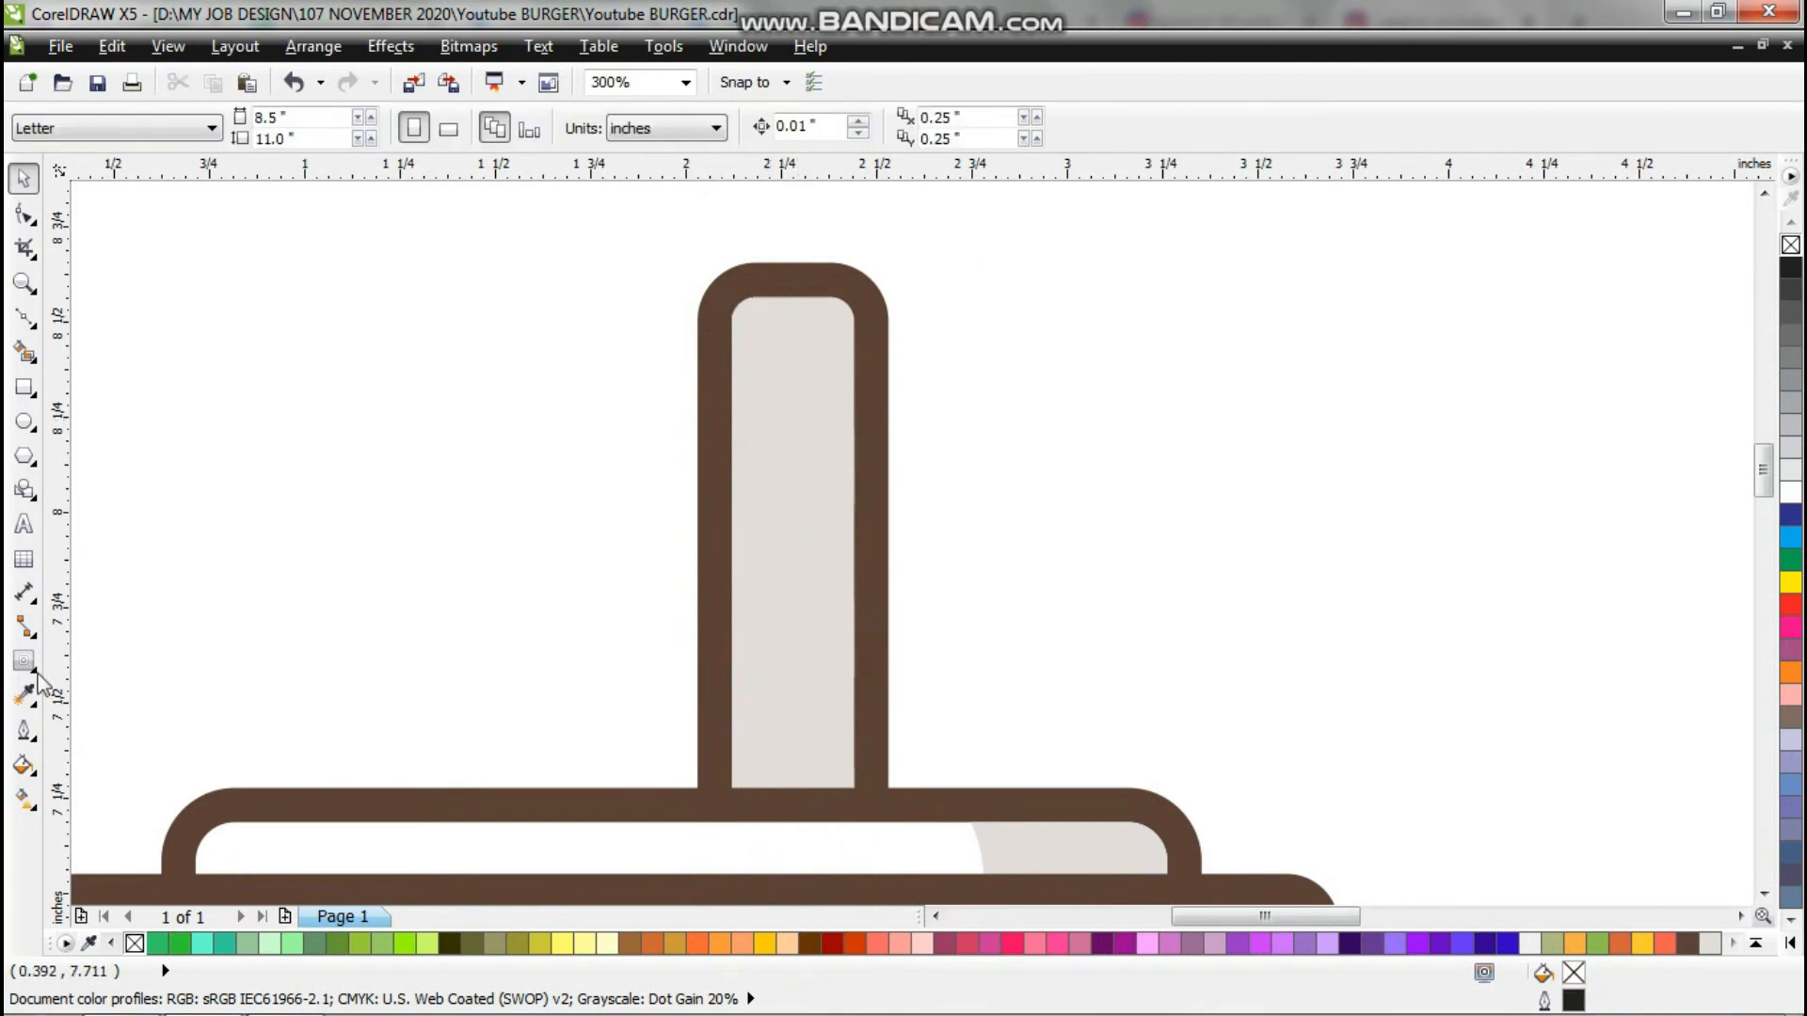
Fill the straw's stripes with the light red sampled from the french fries box.
{"action": "left_click", "coordinate": [26, 695]}
{"action": "scroll", "coordinate": [956, 449], "scroll_direction": "down", "scroll_amount": 3}
{"action": "scroll", "coordinate": [1150, 674], "scroll_direction": "up", "scroll_amount": 1}
{"action": "left_click", "coordinate": [1150, 675]}
{"action": "left_click", "coordinate": [729, 219]}
{"action": "key", "text": "space"}
{"action": "left_click", "coordinate": [919, 342]}
{"action": "scroll", "coordinate": [750, 315], "scroll_direction": "up", "scroll_amount": 1}
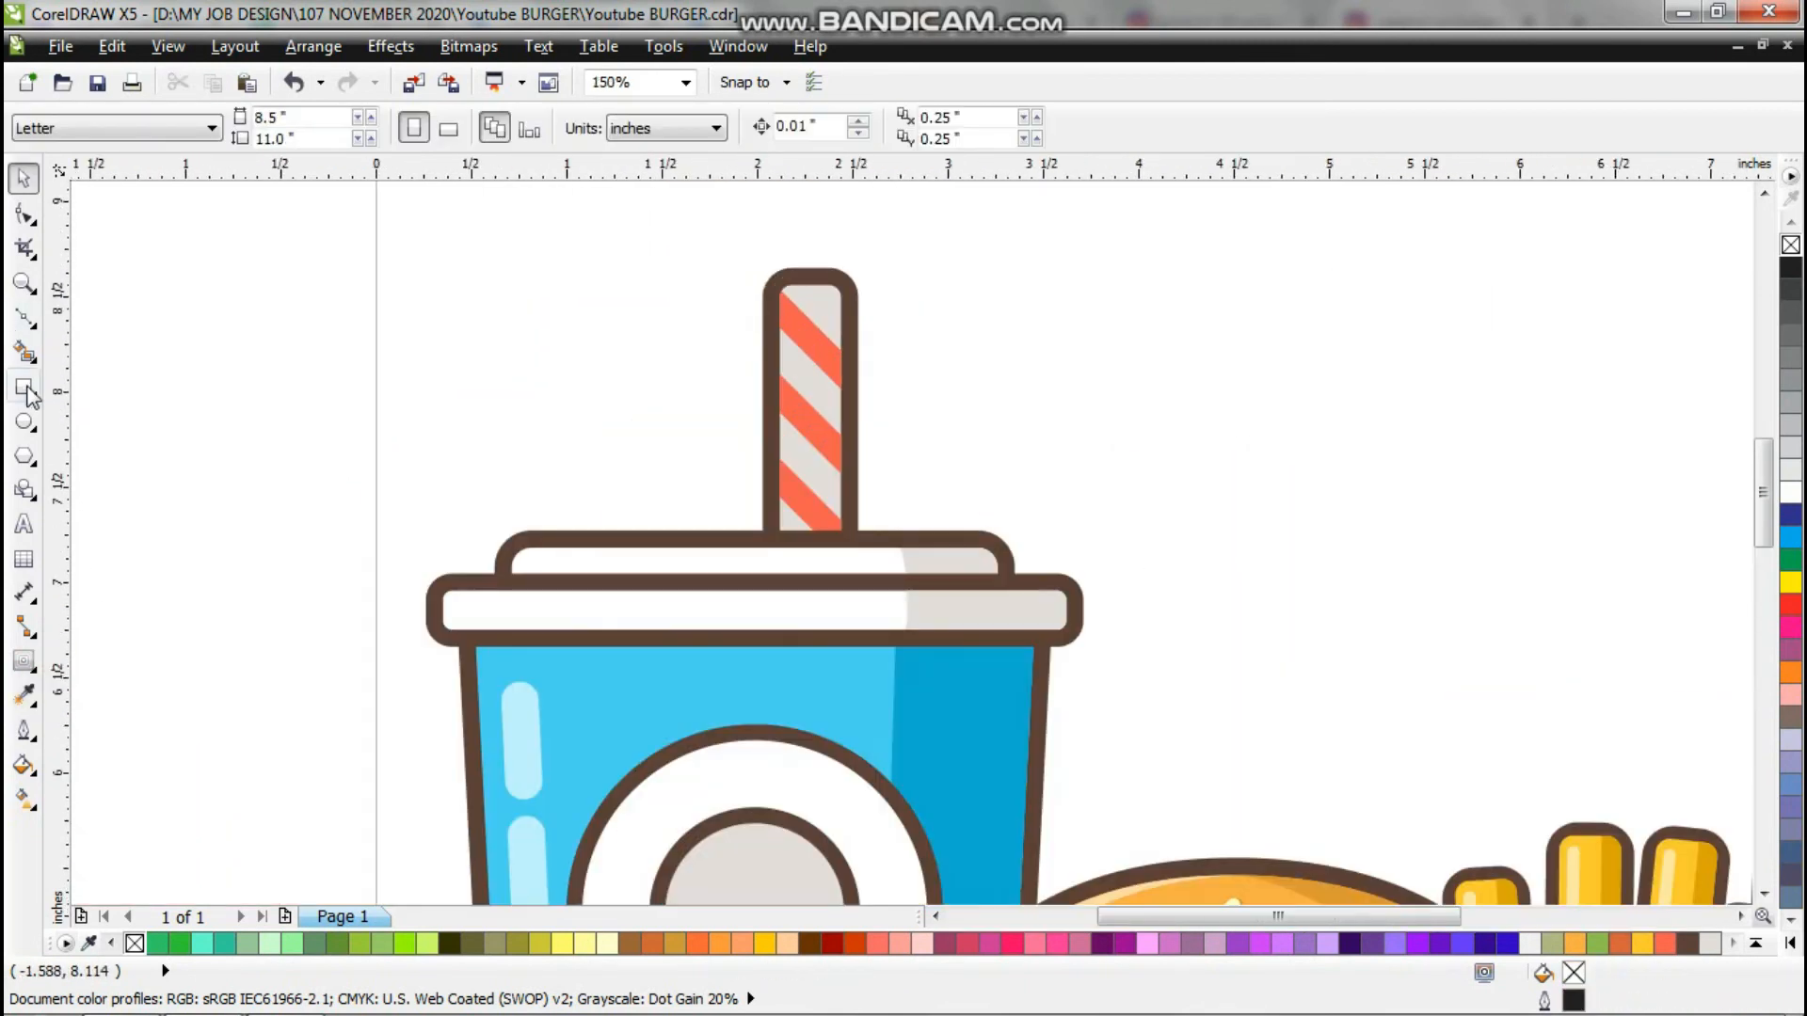
Draw a rectangle about 0.39 by 2.23 in over the straw's right side, intersect it with the stripes and straw, and delete it.
{"action": "left_click", "coordinate": [26, 387]}
{"action": "left_click_drag", "start_coordinate": [898, 248], "coordinate": [822, 674]}
{"action": "scroll", "coordinate": [794, 324], "scroll_direction": "up", "scroll_amount": 2}
{"action": "left_click_drag", "start_coordinate": [1125, 322], "coordinate": [1111, 323]}
{"action": "left_click", "coordinate": [1182, 323]}
{"action": "left_click", "coordinate": [1134, 310]}
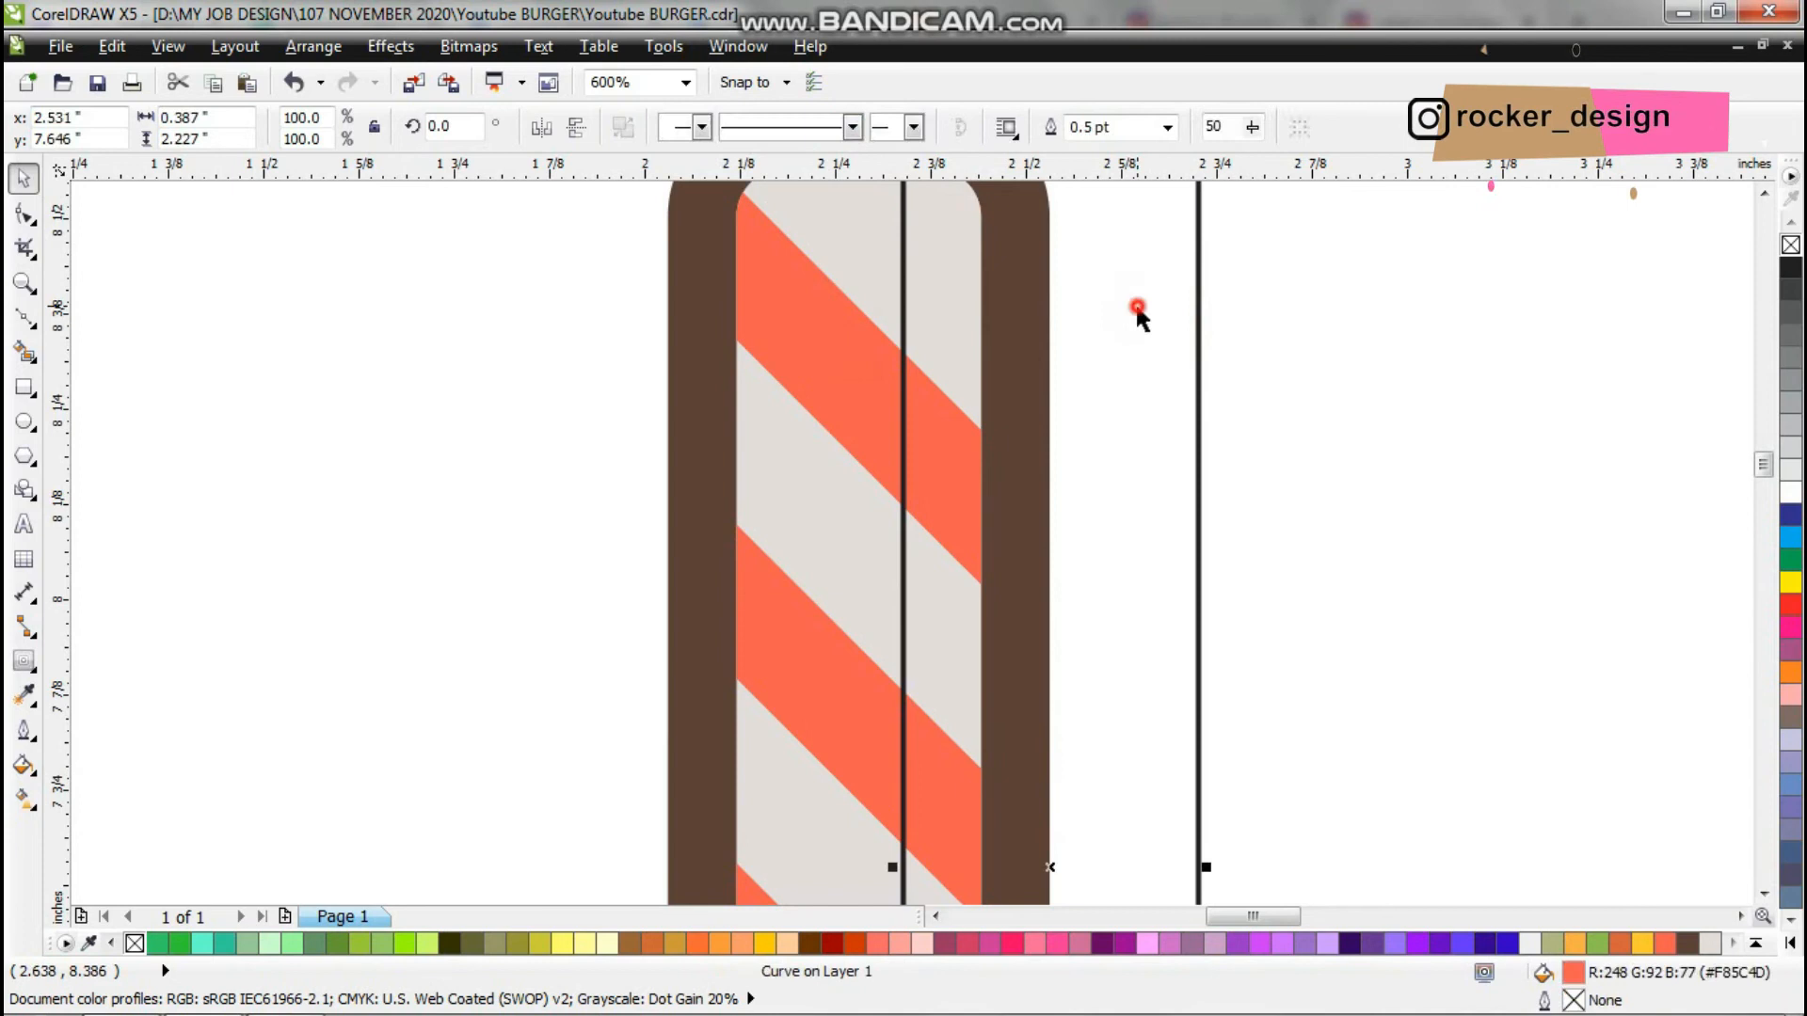
{"action": "key", "text": "Delete"}
Fill the stripes' right-side overlap with the darker red sampled from the fries box.
{"action": "left_click", "coordinate": [25, 696]}
{"action": "scroll", "coordinate": [629, 485], "scroll_direction": "down", "scroll_amount": 4}
{"action": "scroll", "coordinate": [879, 669], "scroll_direction": "up", "scroll_amount": 1}
{"action": "left_click", "coordinate": [958, 666]}
{"action": "scroll", "coordinate": [386, 288], "scroll_direction": "up", "scroll_amount": 2}
{"action": "left_click", "coordinate": [516, 350]}
{"action": "key", "text": "space"}
Change the fill of the straw's narrow right-side shading strip to a darker gray.
{"action": "left_click", "coordinate": [515, 433]}
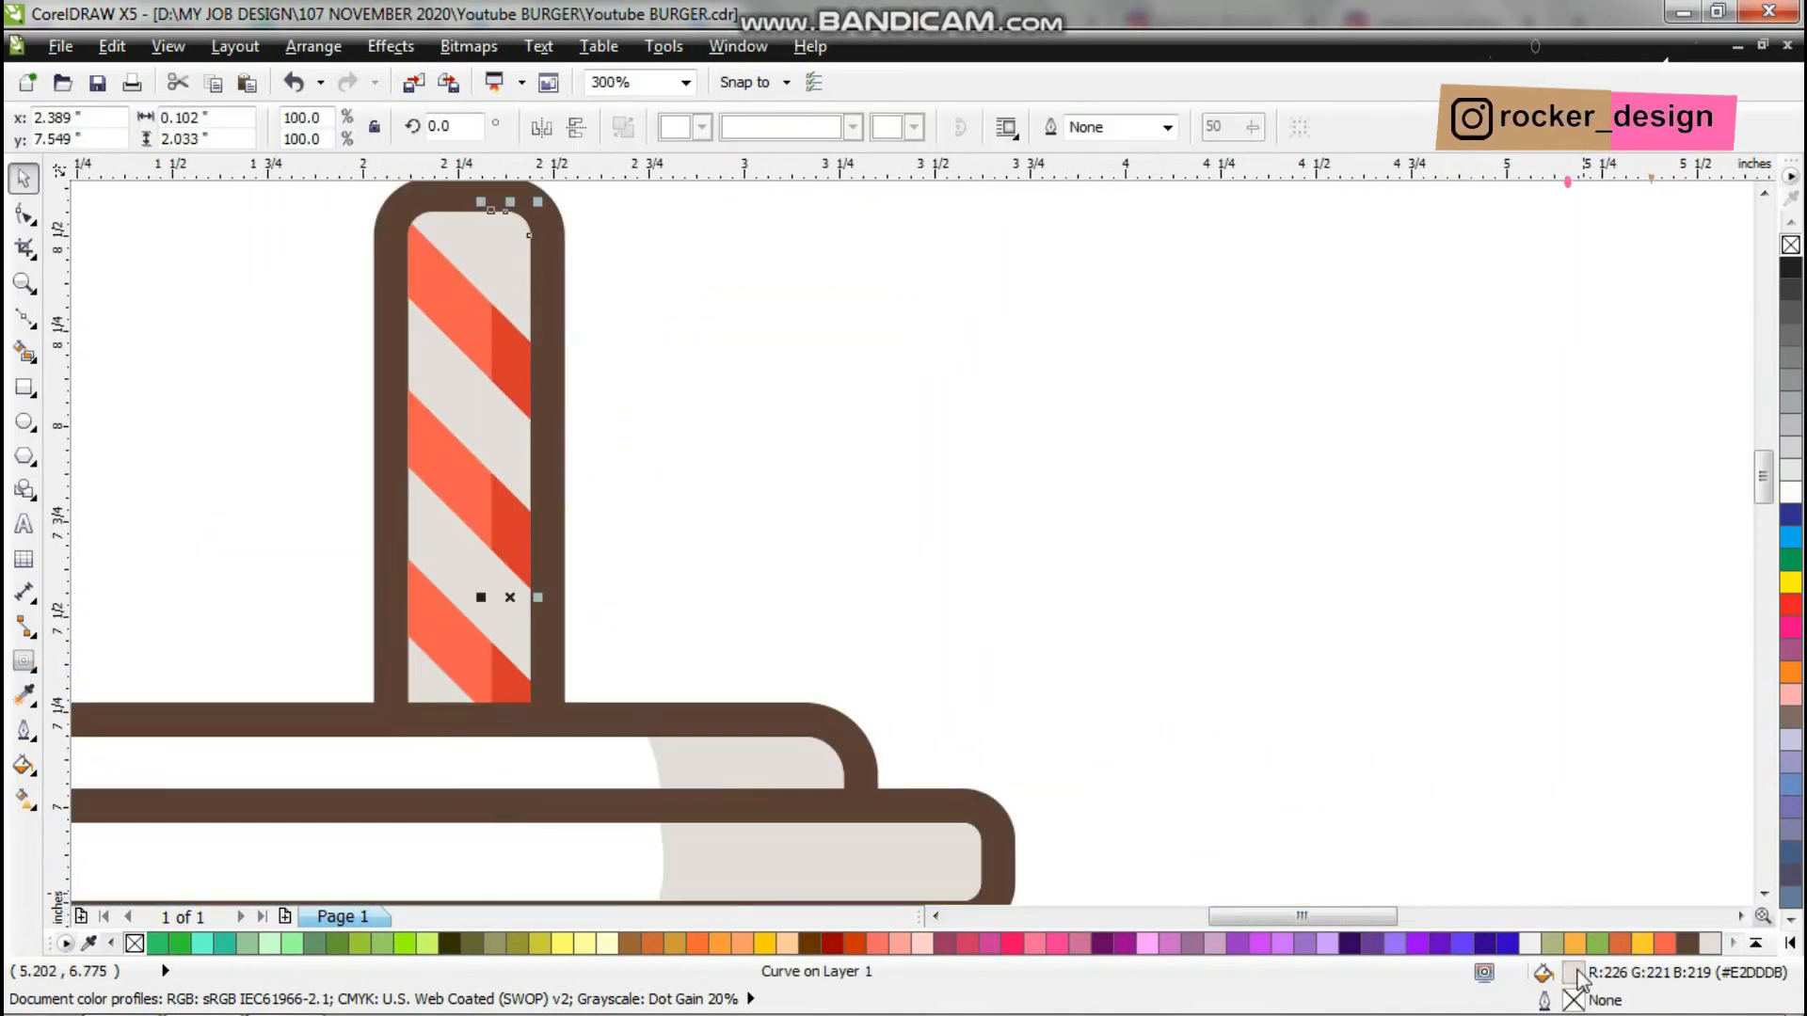
{"action": "double_click", "coordinate": [1574, 973]}
{"action": "left_click", "coordinate": [1272, 276]}
{"action": "left_click", "coordinate": [1506, 697]}
{"action": "scroll", "coordinate": [1442, 602], "scroll_direction": "down", "scroll_amount": 2}
Group all parts of the straw.
{"action": "left_click", "coordinate": [1384, 525]}
{"action": "left_click_drag", "start_coordinate": [1130, 423], "coordinate": [1273, 766]}
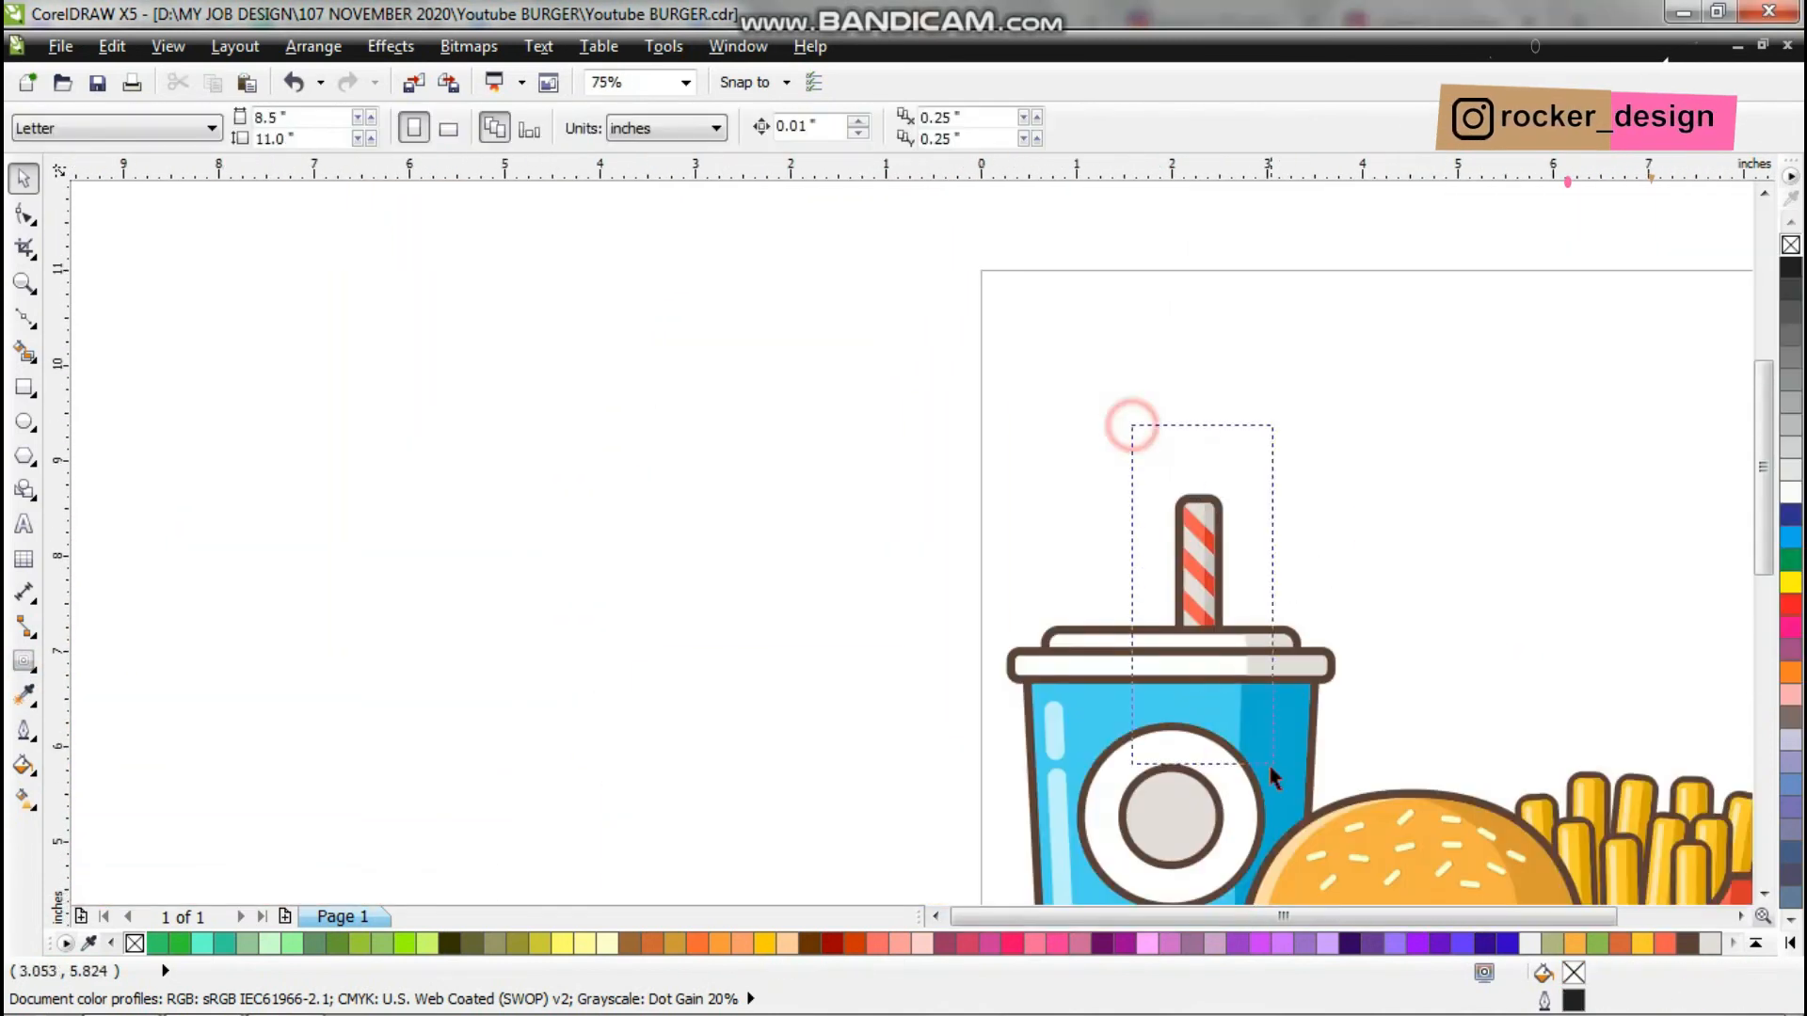
{"action": "key", "text": "ctrl+g"}
{"action": "scroll", "coordinate": [1033, 505], "scroll_direction": "down", "scroll_amount": 1}
{"action": "scroll", "coordinate": [1131, 546], "scroll_direction": "up", "scroll_amount": 1}
Recolor the straw's plain areas white and its shading strip light gray, sampling from the lid.
{"action": "left_click", "coordinate": [1097, 509]}
{"action": "left_click", "coordinate": [1202, 465]}
{"action": "scroll", "coordinate": [1064, 501], "scroll_direction": "down", "scroll_amount": 1}
{"action": "scroll", "coordinate": [1024, 503], "scroll_direction": "up", "scroll_amount": 3}
{"action": "left_click", "coordinate": [26, 695]}
{"action": "left_click", "coordinate": [951, 664]}
{"action": "left_click", "coordinate": [875, 499]}
{"action": "scroll", "coordinate": [937, 495], "scroll_direction": "down", "scroll_amount": 2}
Rotate the straw group to about 352.4 degrees so that it leans to the right.
{"action": "left_click", "coordinate": [922, 425]}
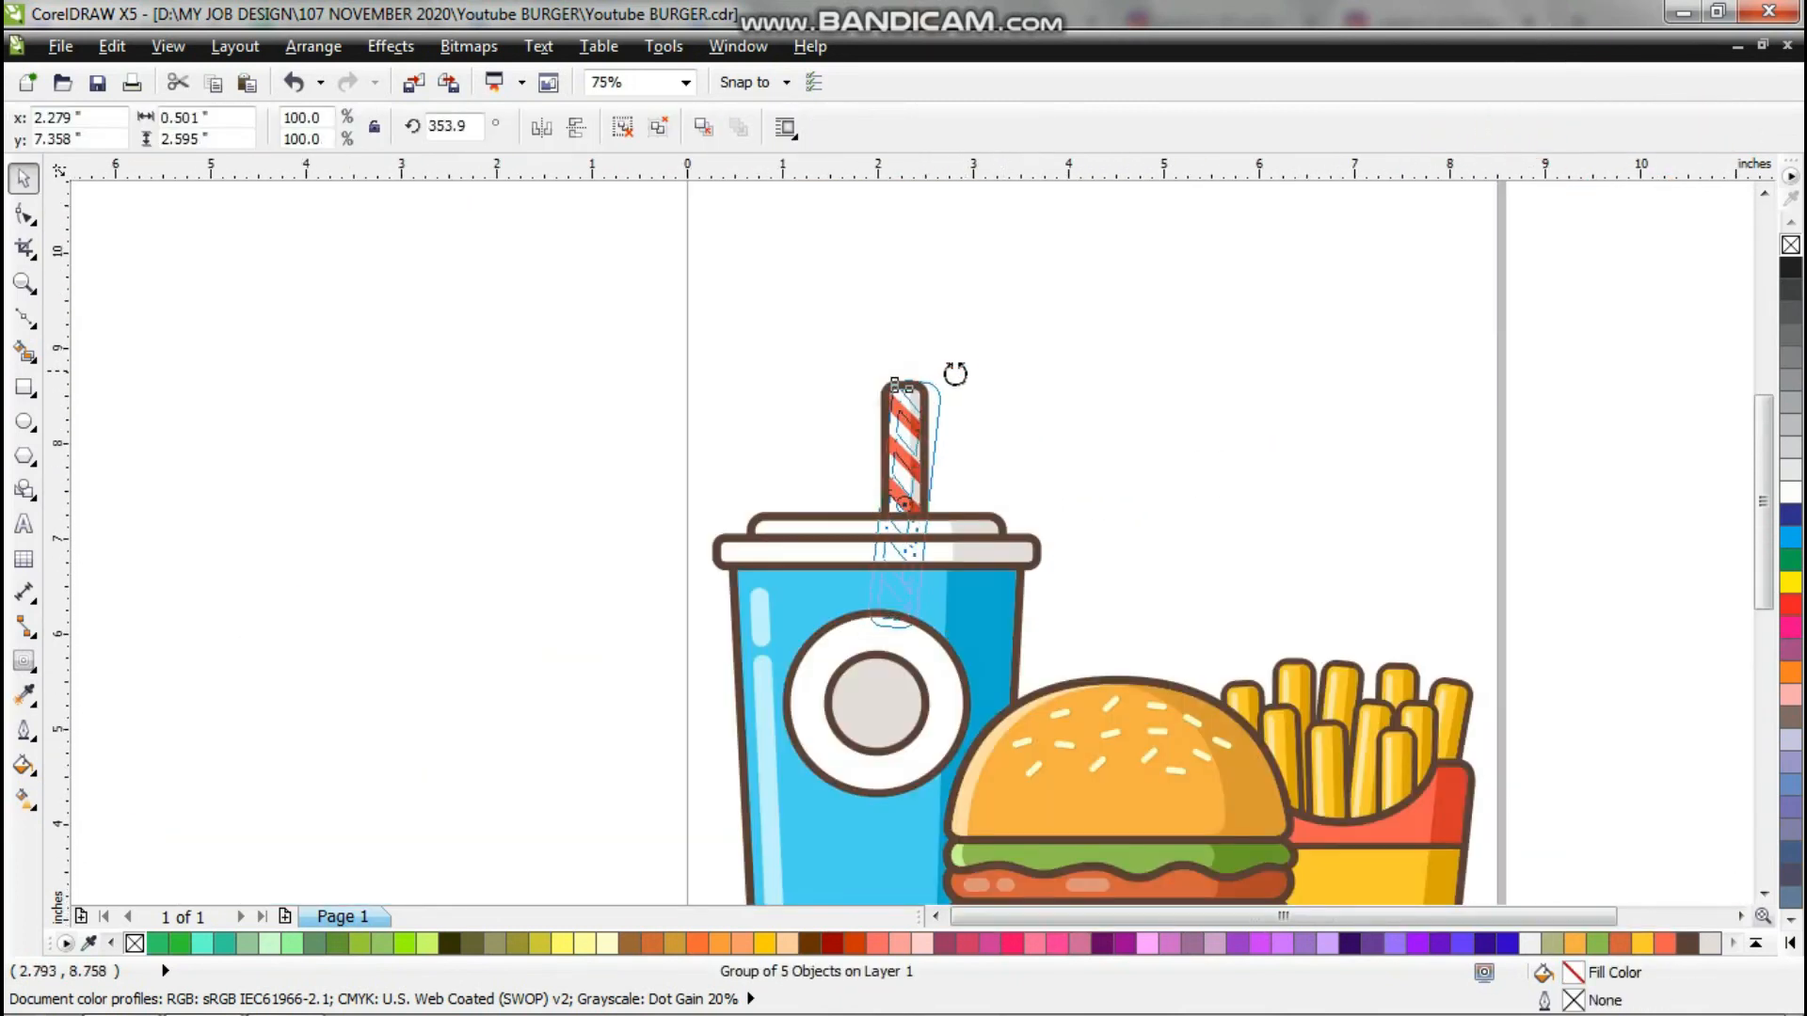
{"action": "left_click_drag", "start_coordinate": [955, 375], "coordinate": [959, 377]}
{"action": "left_click", "coordinate": [1035, 362]}
{"action": "scroll", "coordinate": [1035, 361], "scroll_direction": "down", "scroll_amount": 2}
{"action": "scroll", "coordinate": [1047, 378], "scroll_direction": "up", "scroll_amount": 2}
Shift the tilted straw slightly upward above the lid and undo the extra downward adjustment.
{"action": "left_click", "coordinate": [905, 373]}
{"action": "left_click_drag", "start_coordinate": [915, 314], "coordinate": [927, 276]}
{"action": "scroll", "coordinate": [906, 364], "scroll_direction": "up", "scroll_amount": 1}
{"action": "left_click_drag", "start_coordinate": [907, 345], "coordinate": [905, 466]}
{"action": "key", "text": "ctrl+z"}
{"action": "scroll", "coordinate": [909, 447], "scroll_direction": "down", "scroll_amount": 2}
{"action": "scroll", "coordinate": [905, 443], "scroll_direction": "up", "scroll_amount": 2}
{"action": "scroll", "coordinate": [929, 426], "scroll_direction": "down", "scroll_amount": 2}
{"action": "left_click", "coordinate": [1016, 430]}
Group the cup with its straw, send it to the back, and move it about 0.8 in right behind the burger.
{"action": "left_click_drag", "start_coordinate": [727, 311], "coordinate": [999, 768]}
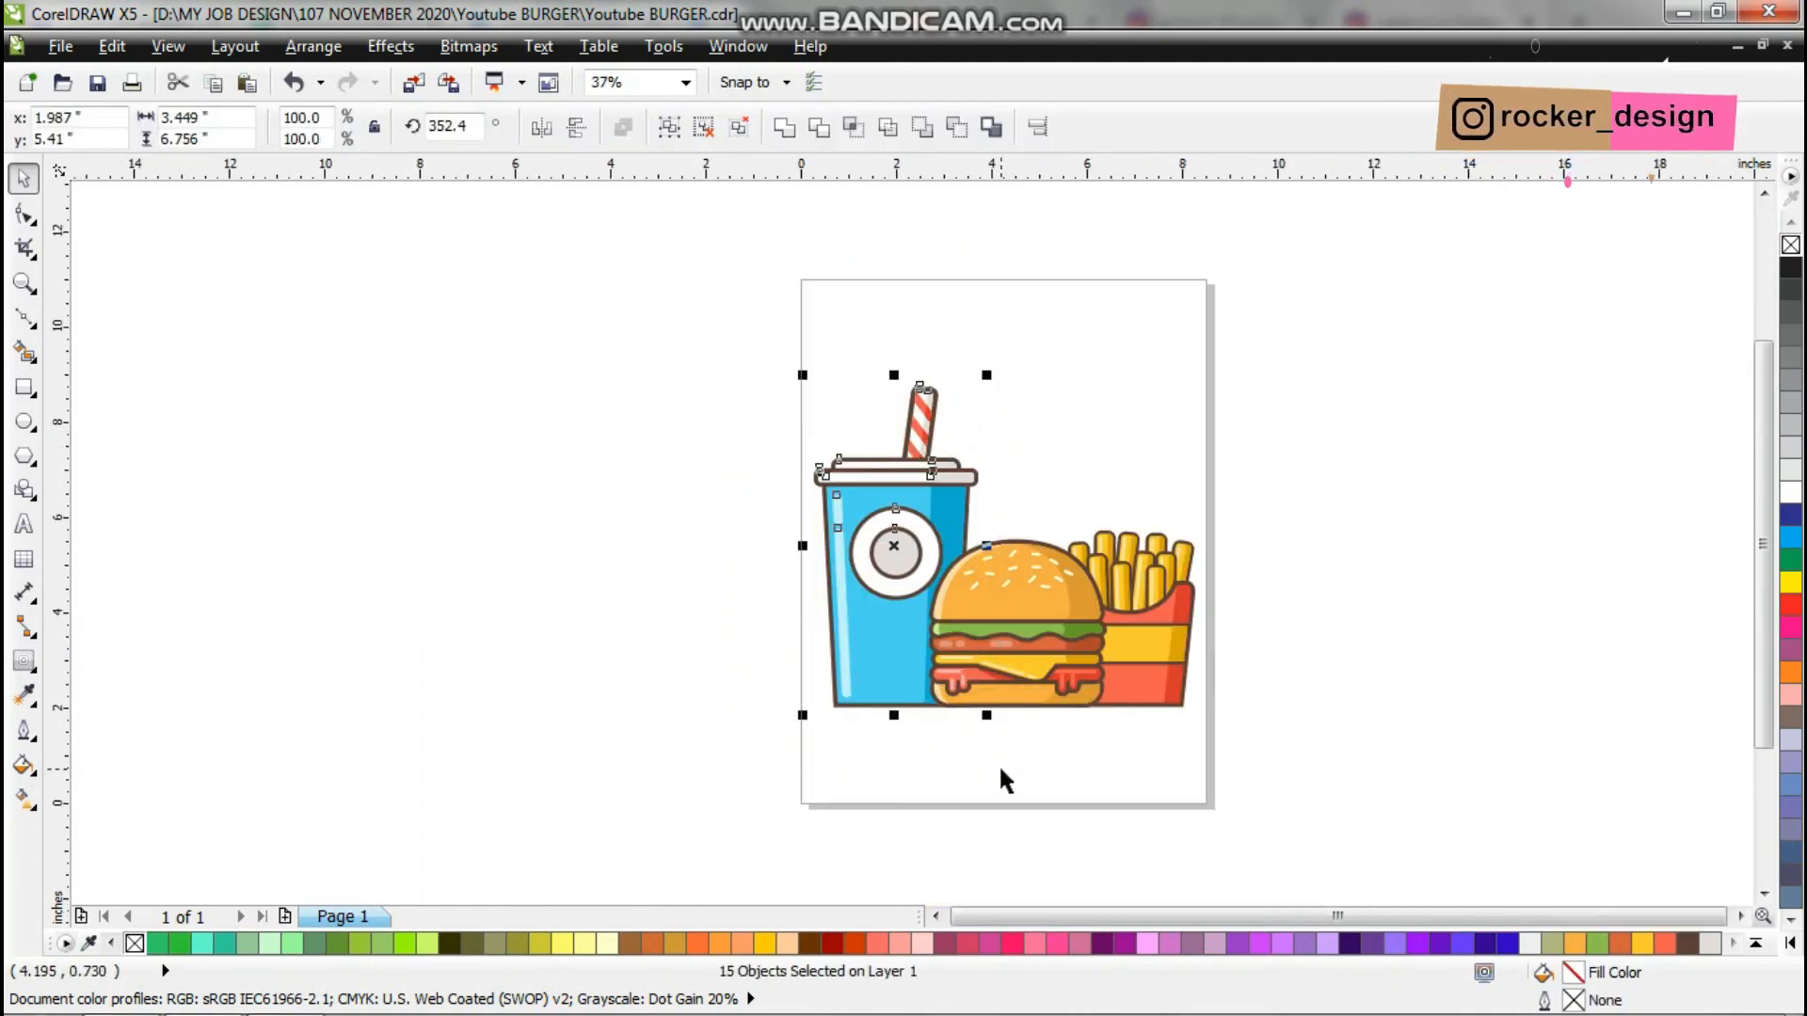
{"action": "key", "text": "shift+Page_Down"}
{"action": "scroll", "coordinate": [1005, 532], "scroll_direction": "up", "scroll_amount": 1}
{"action": "left_click_drag", "start_coordinate": [781, 486], "coordinate": [855, 486]}
{"action": "scroll", "coordinate": [947, 494], "scroll_direction": "down", "scroll_amount": 2}
{"action": "left_click", "coordinate": [1077, 423]}
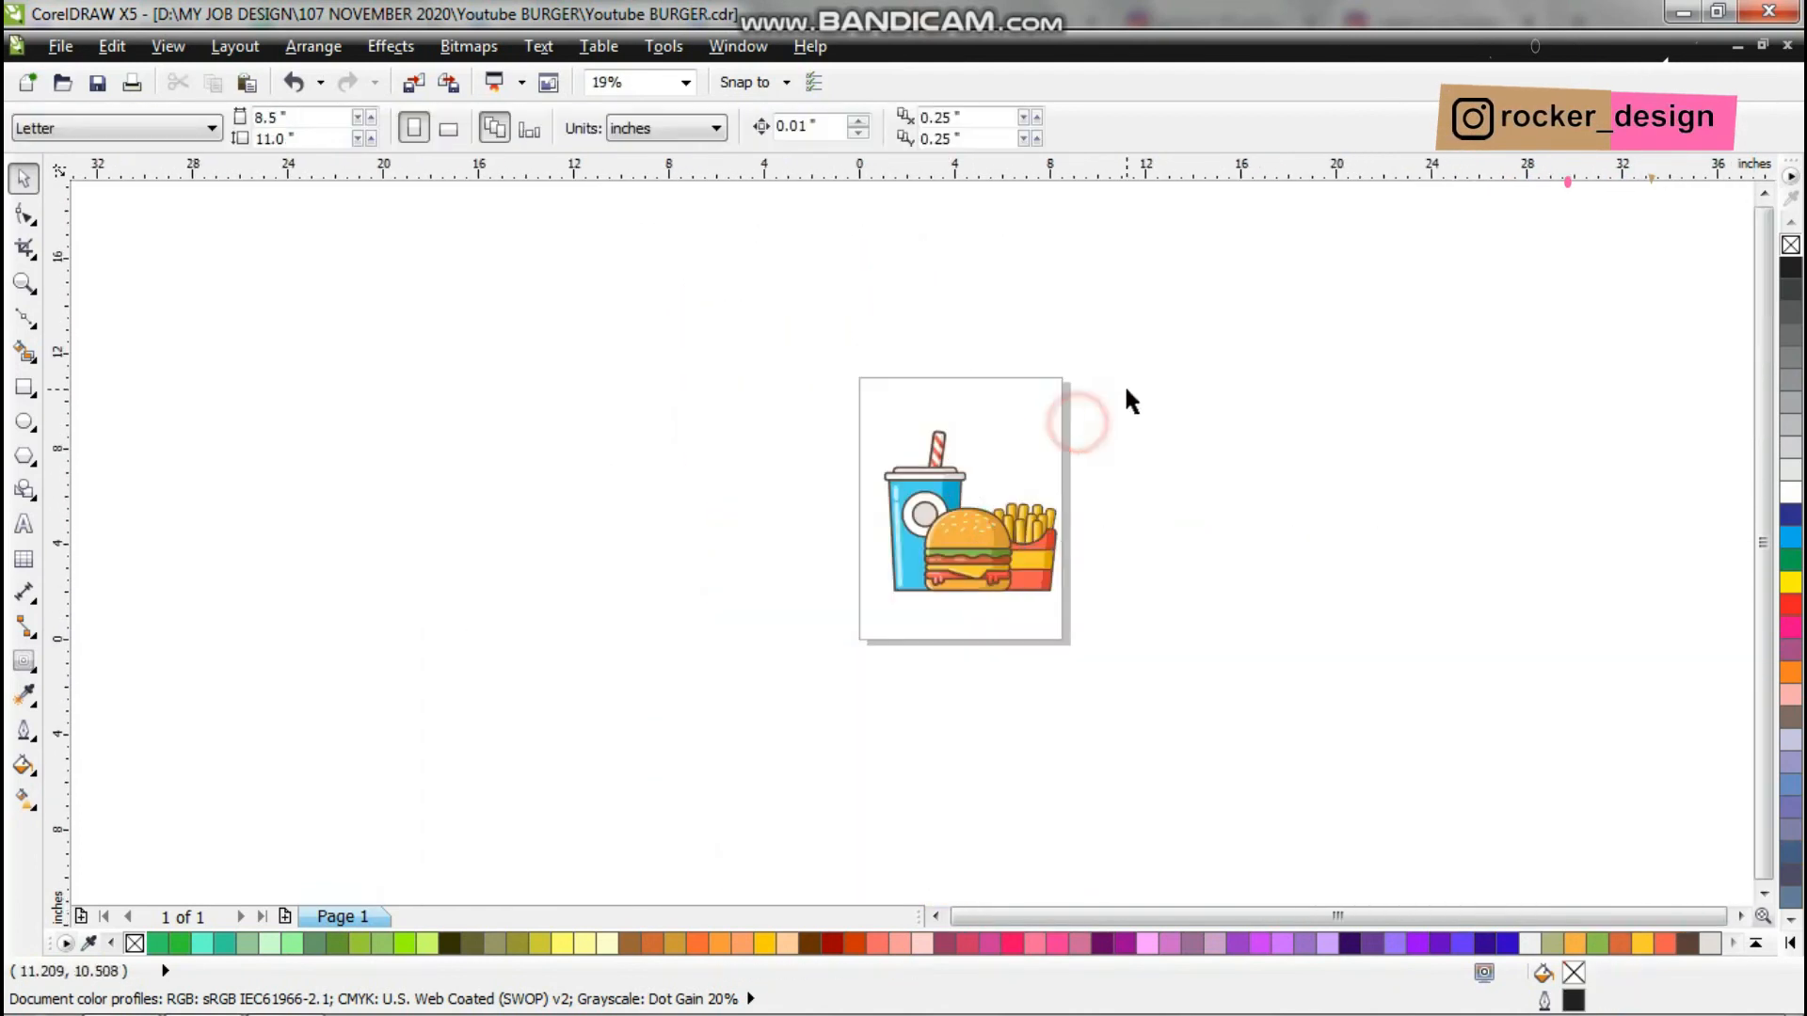
Group the cup, burger and fries, center the group on the page, and scale it down about its center.
{"action": "left_click_drag", "start_coordinate": [866, 640], "coordinate": [868, 630]}
{"action": "key", "text": "ctrl+g"}
{"action": "key", "text": "p"}
{"action": "scroll", "coordinate": [1021, 529], "scroll_direction": "up", "scroll_amount": 1}
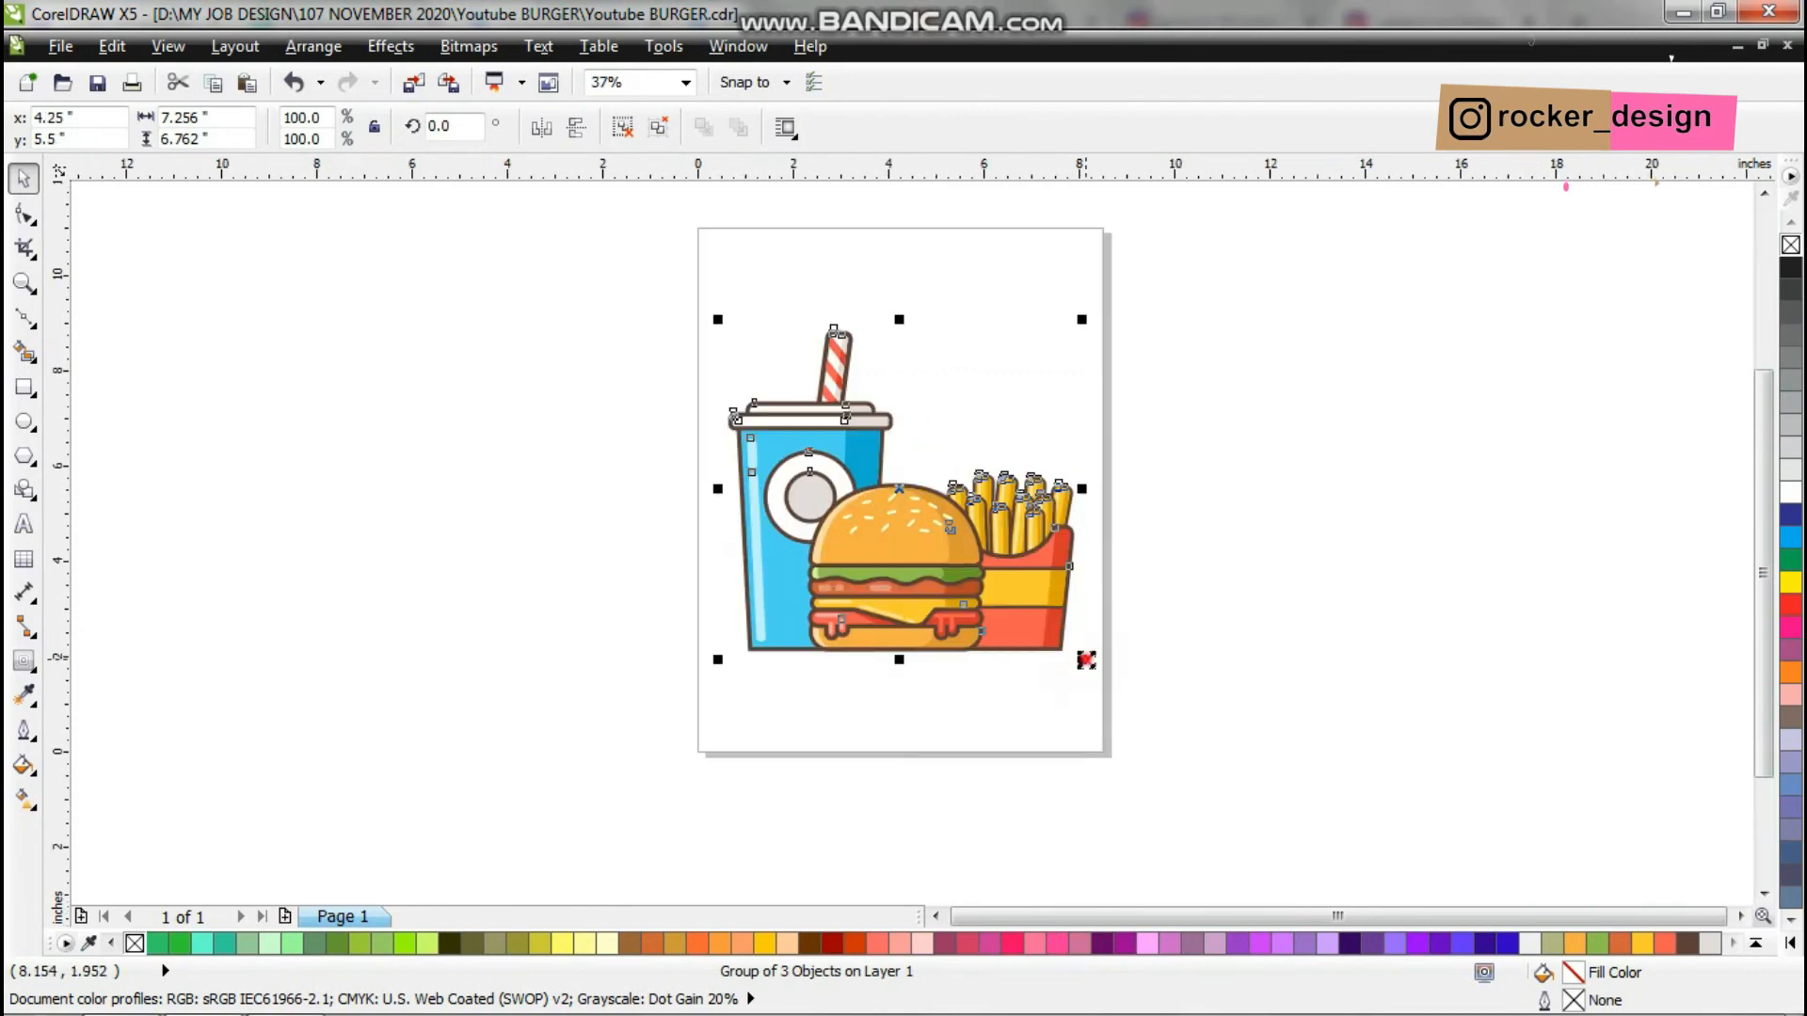
{"action": "left_click_drag", "start_coordinate": [1081, 657], "coordinate": [1033, 614]}
Draw a background square about 12.47 in wide centered on the page, behind the artwork, with a pale yellow fill and no outline.
{"action": "left_click", "coordinate": [24, 387]}
{"action": "left_click_drag", "start_coordinate": [900, 488], "coordinate": [1198, 640]}
{"action": "key", "text": "space"}
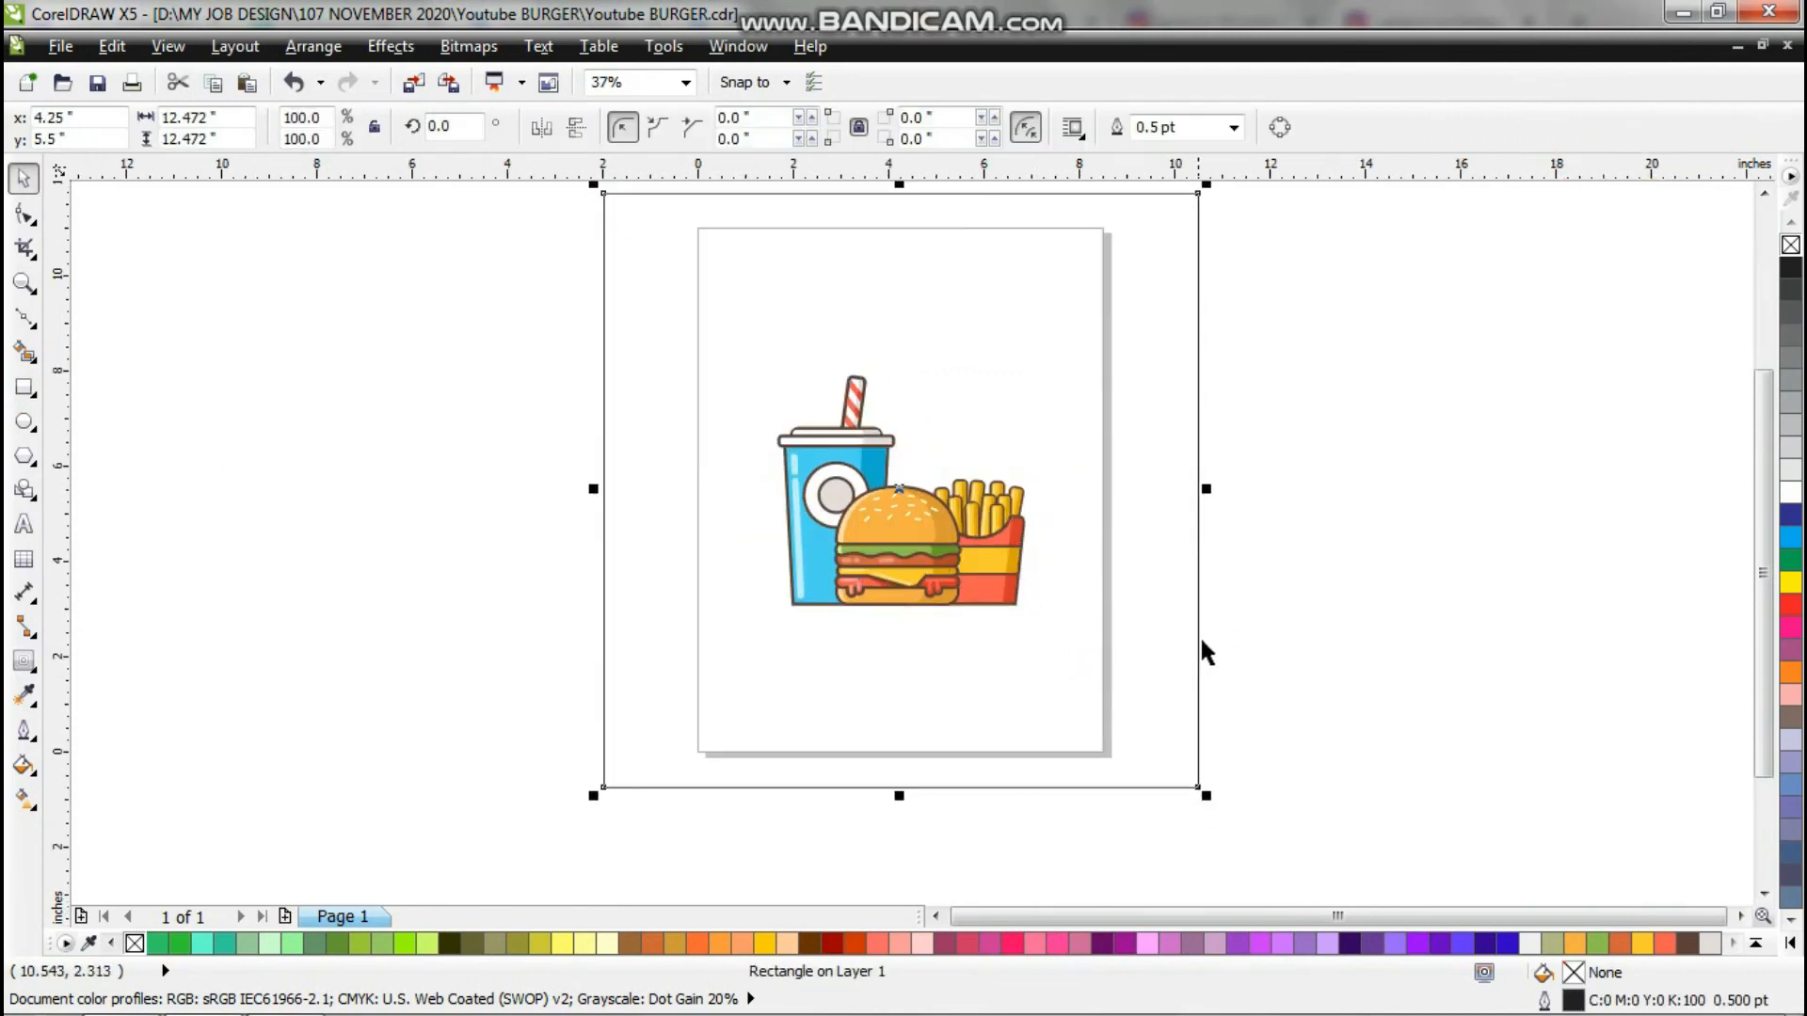
{"action": "right_click", "coordinate": [134, 944]}
Scale the grouped artwork up about its center to about 7 in wide.
{"action": "left_click", "coordinate": [918, 527]}
{"action": "left_click_drag", "start_coordinate": [1034, 364], "coordinate": [1099, 326]}
{"action": "key", "text": "Escape"}
Draw a ground bar about 7.19 by 0.19 in directly under the artwork and round its ends.
{"action": "scroll", "coordinate": [822, 651], "scroll_direction": "up", "scroll_amount": 1}
{"action": "left_click", "coordinate": [23, 386]}
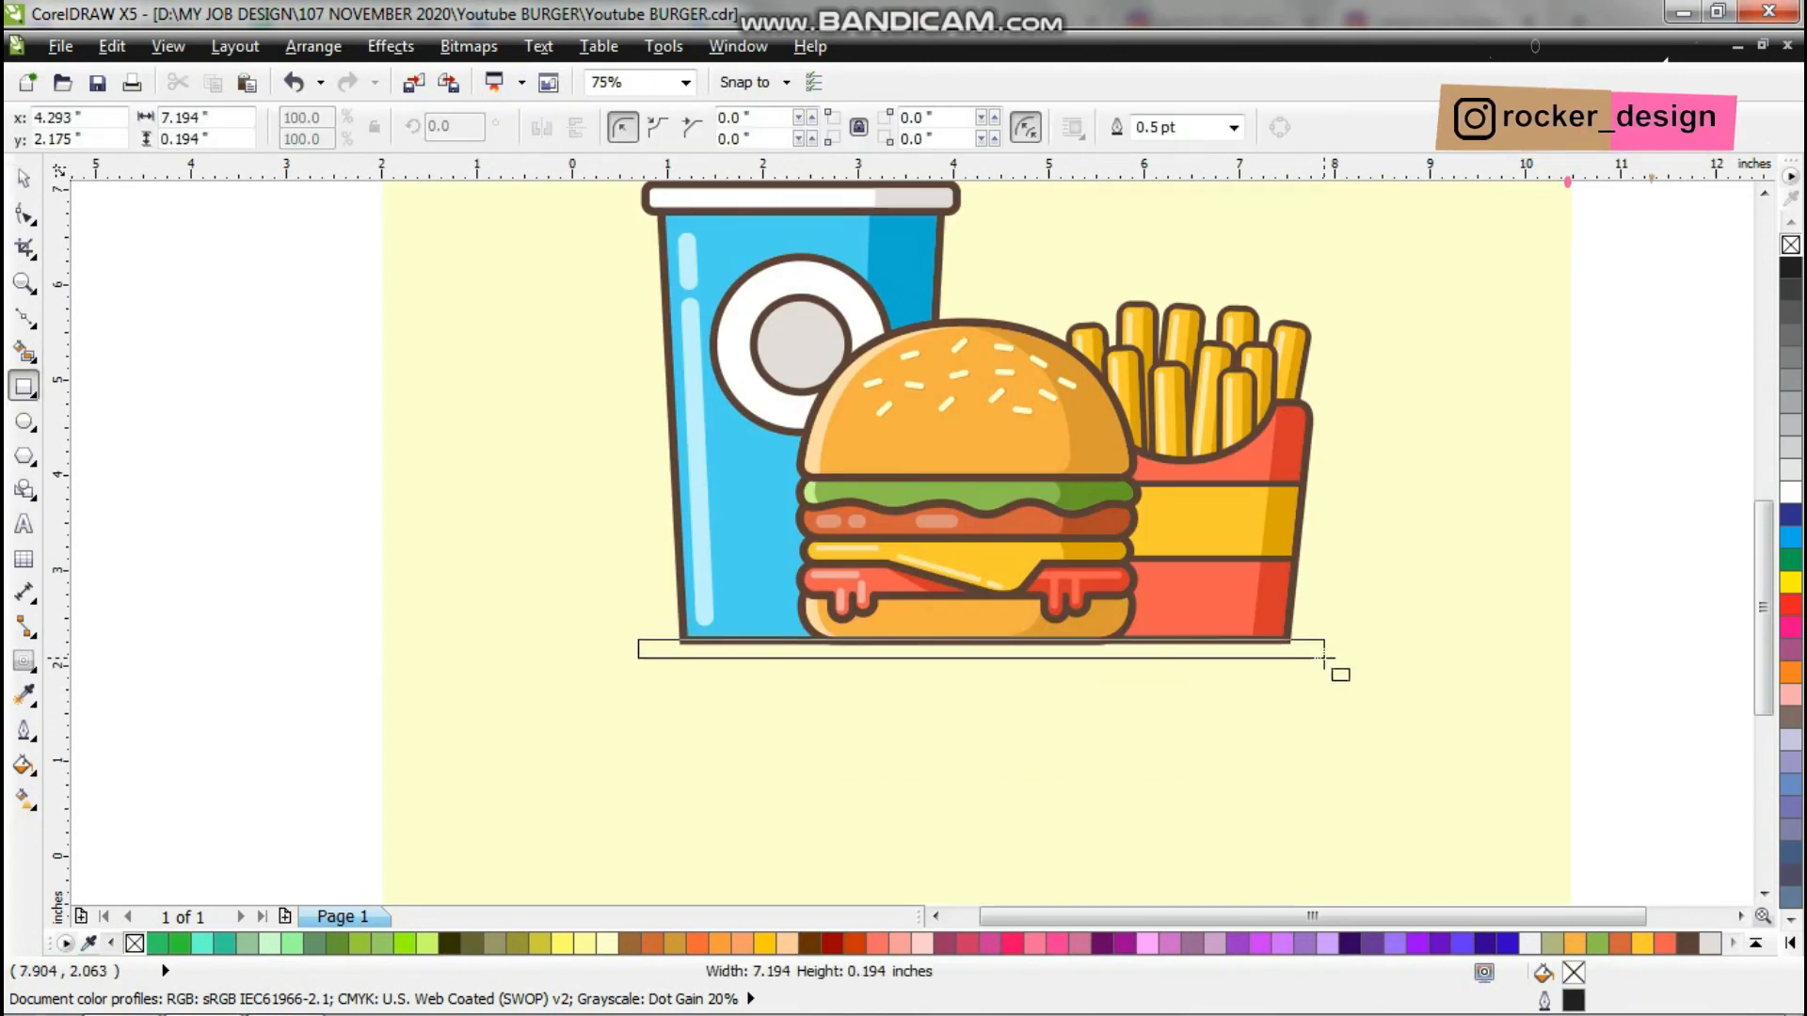
{"action": "scroll", "coordinate": [646, 662], "scroll_direction": "up", "scroll_amount": 2}
{"action": "left_click_drag", "start_coordinate": [614, 568], "coordinate": [589, 645]}
Fill the ground bar with the brown sampled from the artwork's outlines and remove the bar's outline.
{"action": "left_click", "coordinate": [23, 696]}
{"action": "left_click", "coordinate": [804, 559]}
{"action": "left_click", "coordinate": [852, 588]}
{"action": "scroll", "coordinate": [857, 566], "scroll_direction": "down", "scroll_amount": 3}
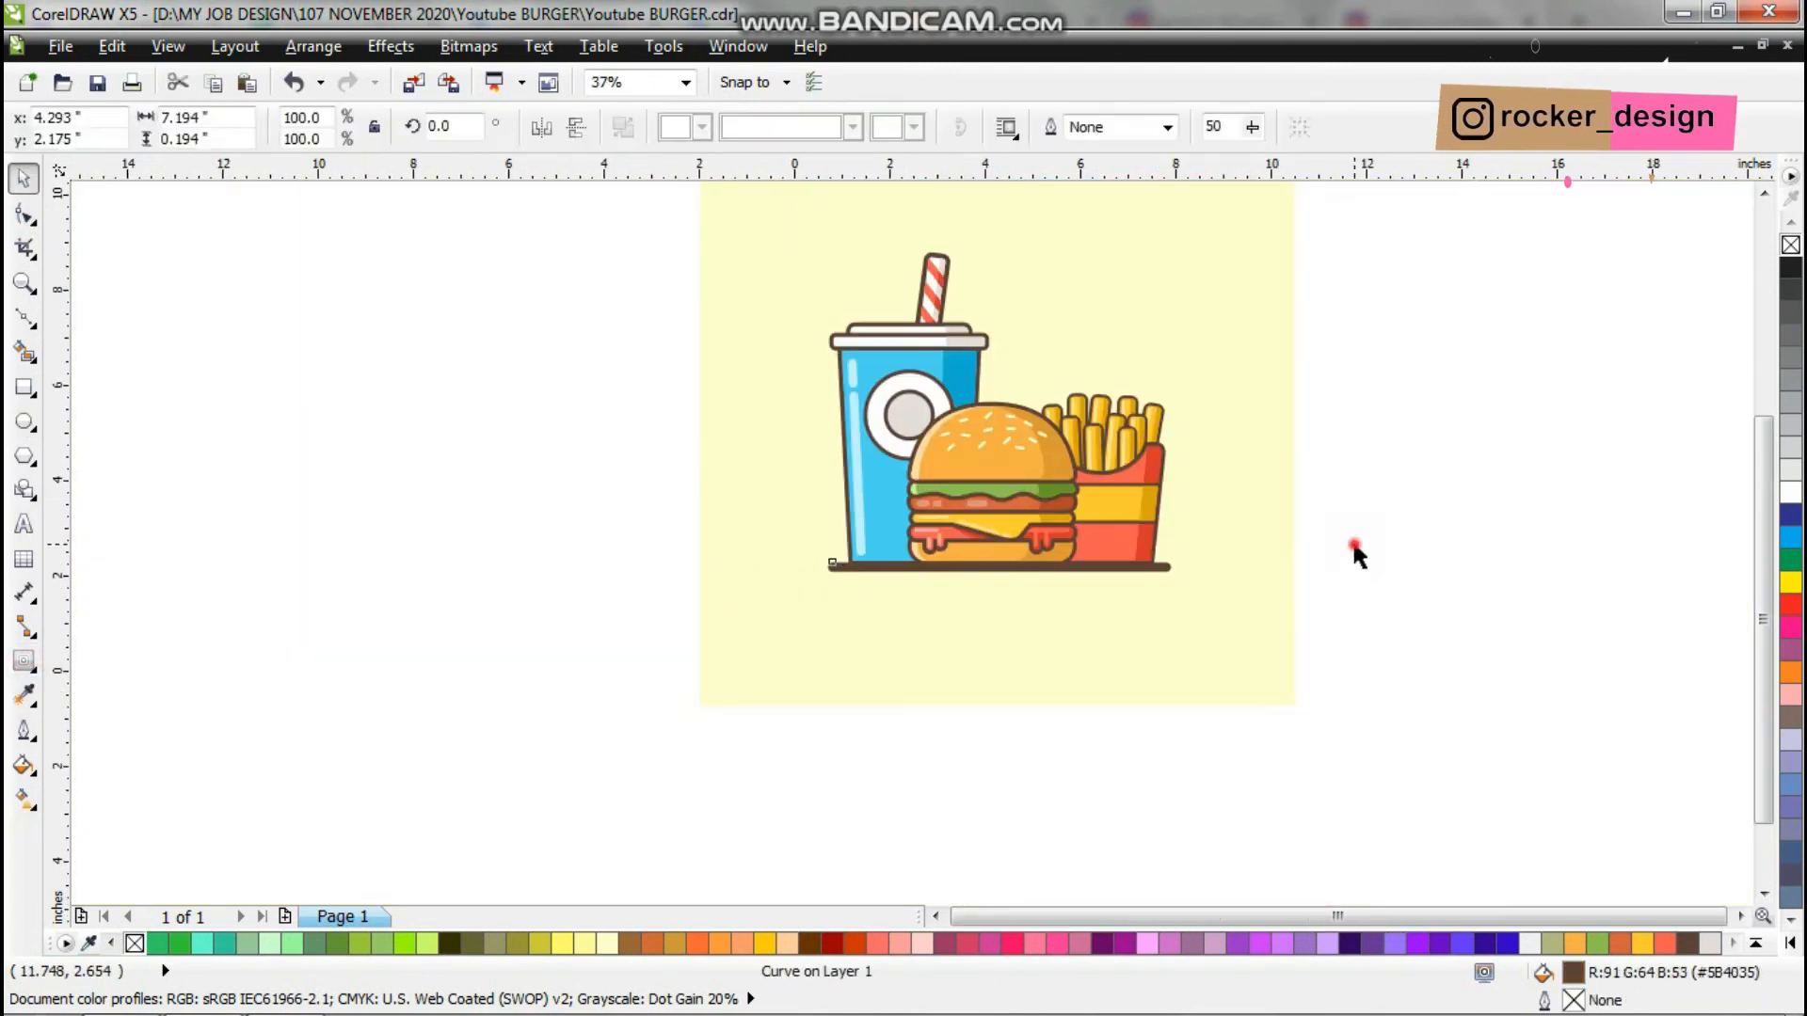
{"action": "left_click", "coordinate": [1353, 546]}
Place a copy of the ground bar just below the original and shorten the copy.
{"action": "scroll", "coordinate": [837, 566], "scroll_direction": "up", "scroll_amount": 3}
{"action": "scroll", "coordinate": [836, 591], "scroll_direction": "up", "scroll_amount": 1}
{"action": "left_click", "coordinate": [838, 599]}
{"action": "scroll", "coordinate": [839, 600], "scroll_direction": "down", "scroll_amount": 4}
{"action": "scroll", "coordinate": [940, 568], "scroll_direction": "up", "scroll_amount": 2}
{"action": "left_click_drag", "start_coordinate": [940, 566], "coordinate": [940, 623]}
{"action": "scroll", "coordinate": [940, 624], "scroll_direction": "down", "scroll_amount": 1}
{"action": "double_click", "coordinate": [940, 624]}
{"action": "left_click_drag", "start_coordinate": [1334, 631], "coordinate": [1003, 629]}
{"action": "scroll", "coordinate": [960, 618], "scroll_direction": "up", "scroll_amount": 1}
{"action": "scroll", "coordinate": [1061, 574], "scroll_direction": "down", "scroll_amount": 3}
Complete the lower ground line with a short rounded dash on each side of the long middle dash.
{"action": "left_click", "coordinate": [1375, 582]}
{"action": "left_click_drag", "start_coordinate": [708, 621], "coordinate": [911, 609]}
{"action": "scroll", "coordinate": [1031, 575], "scroll_direction": "up", "scroll_amount": 3}
{"action": "left_click_drag", "start_coordinate": [1454, 621], "coordinate": [1260, 646]}
{"action": "scroll", "coordinate": [826, 601], "scroll_direction": "up", "scroll_amount": 1}
{"action": "scroll", "coordinate": [832, 601], "scroll_direction": "down", "scroll_amount": 2}
{"action": "scroll", "coordinate": [1297, 599], "scroll_direction": "up", "scroll_amount": 2}
{"action": "scroll", "coordinate": [1114, 604], "scroll_direction": "down", "scroll_amount": 3}
{"action": "left_click", "coordinate": [1475, 602]}
{"action": "scroll", "coordinate": [1072, 609], "scroll_direction": "down", "scroll_amount": 1}
{"action": "scroll", "coordinate": [1040, 501], "scroll_direction": "up", "scroll_amount": 1}
Group the artwork with its ground lines and scale the group up to about 8.2 in wide.
{"action": "left_click_drag", "start_coordinate": [624, 323], "coordinate": [1373, 798]}
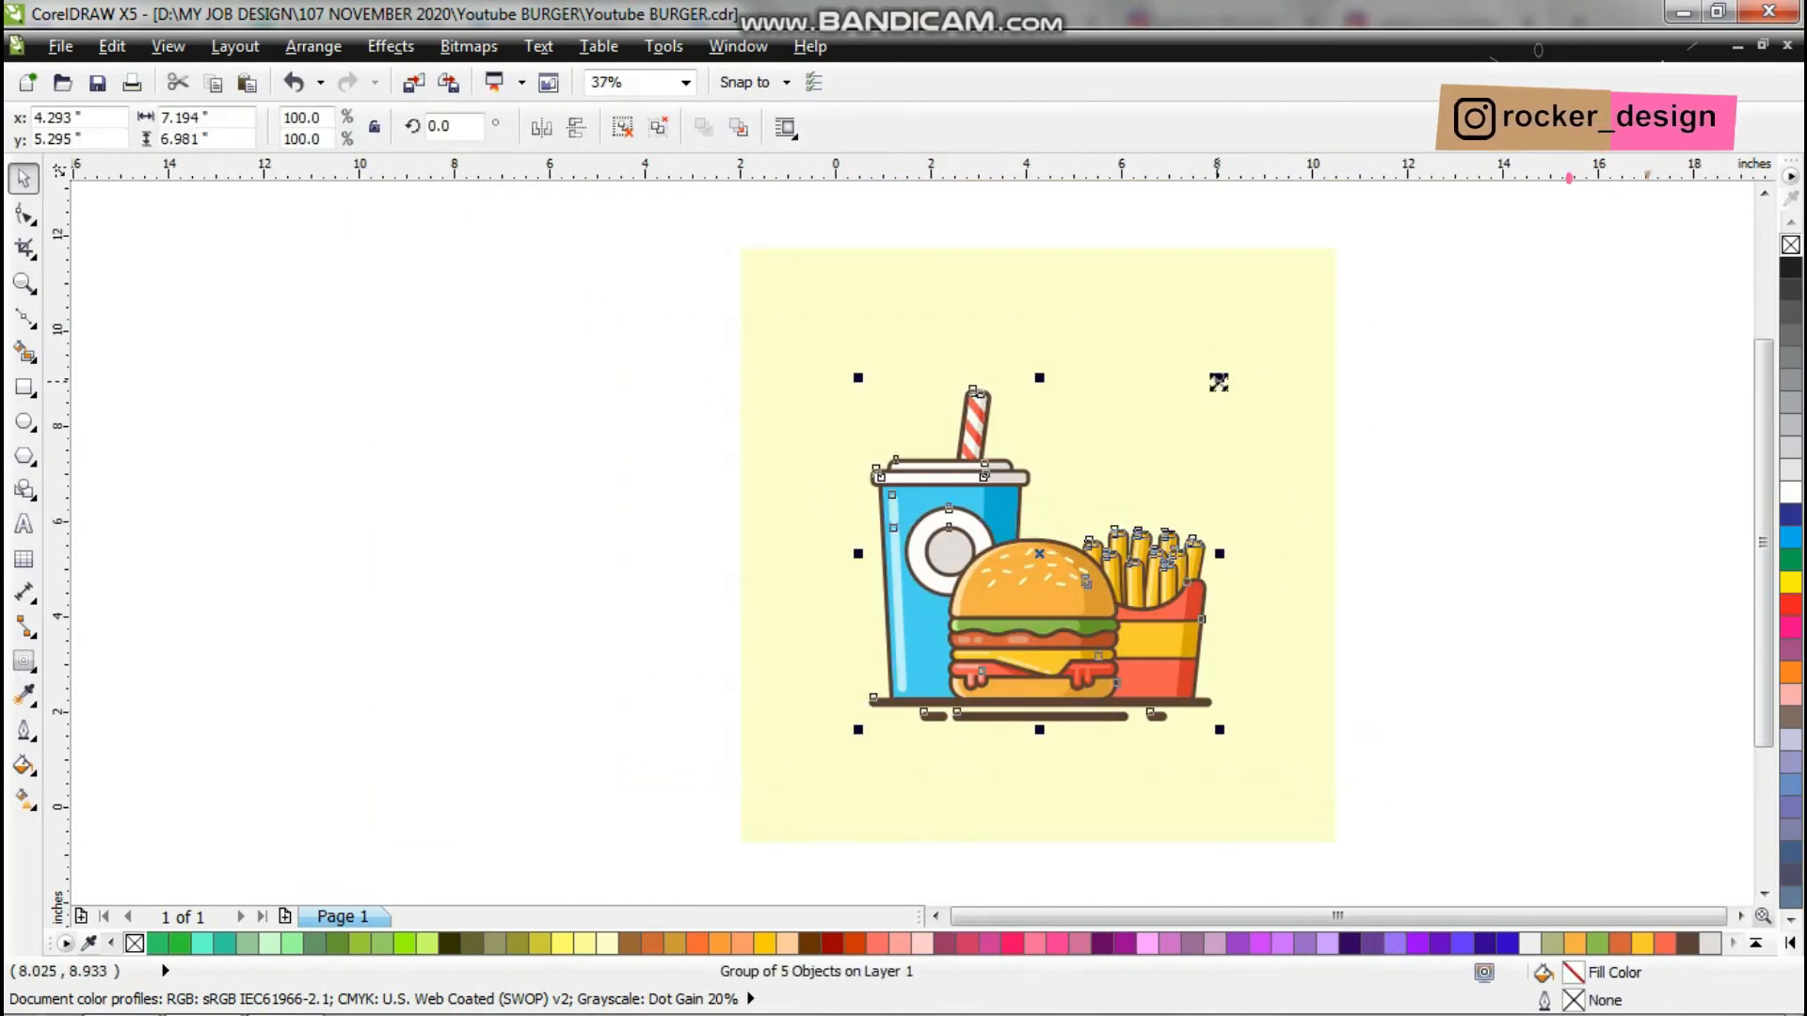
{"action": "left_click_drag", "start_coordinate": [1120, 764], "coordinate": [1120, 764]}
Center a circle about 7.75 in in diameter and the artwork on the page, and bring the artwork in front.
{"action": "key", "text": "space"}
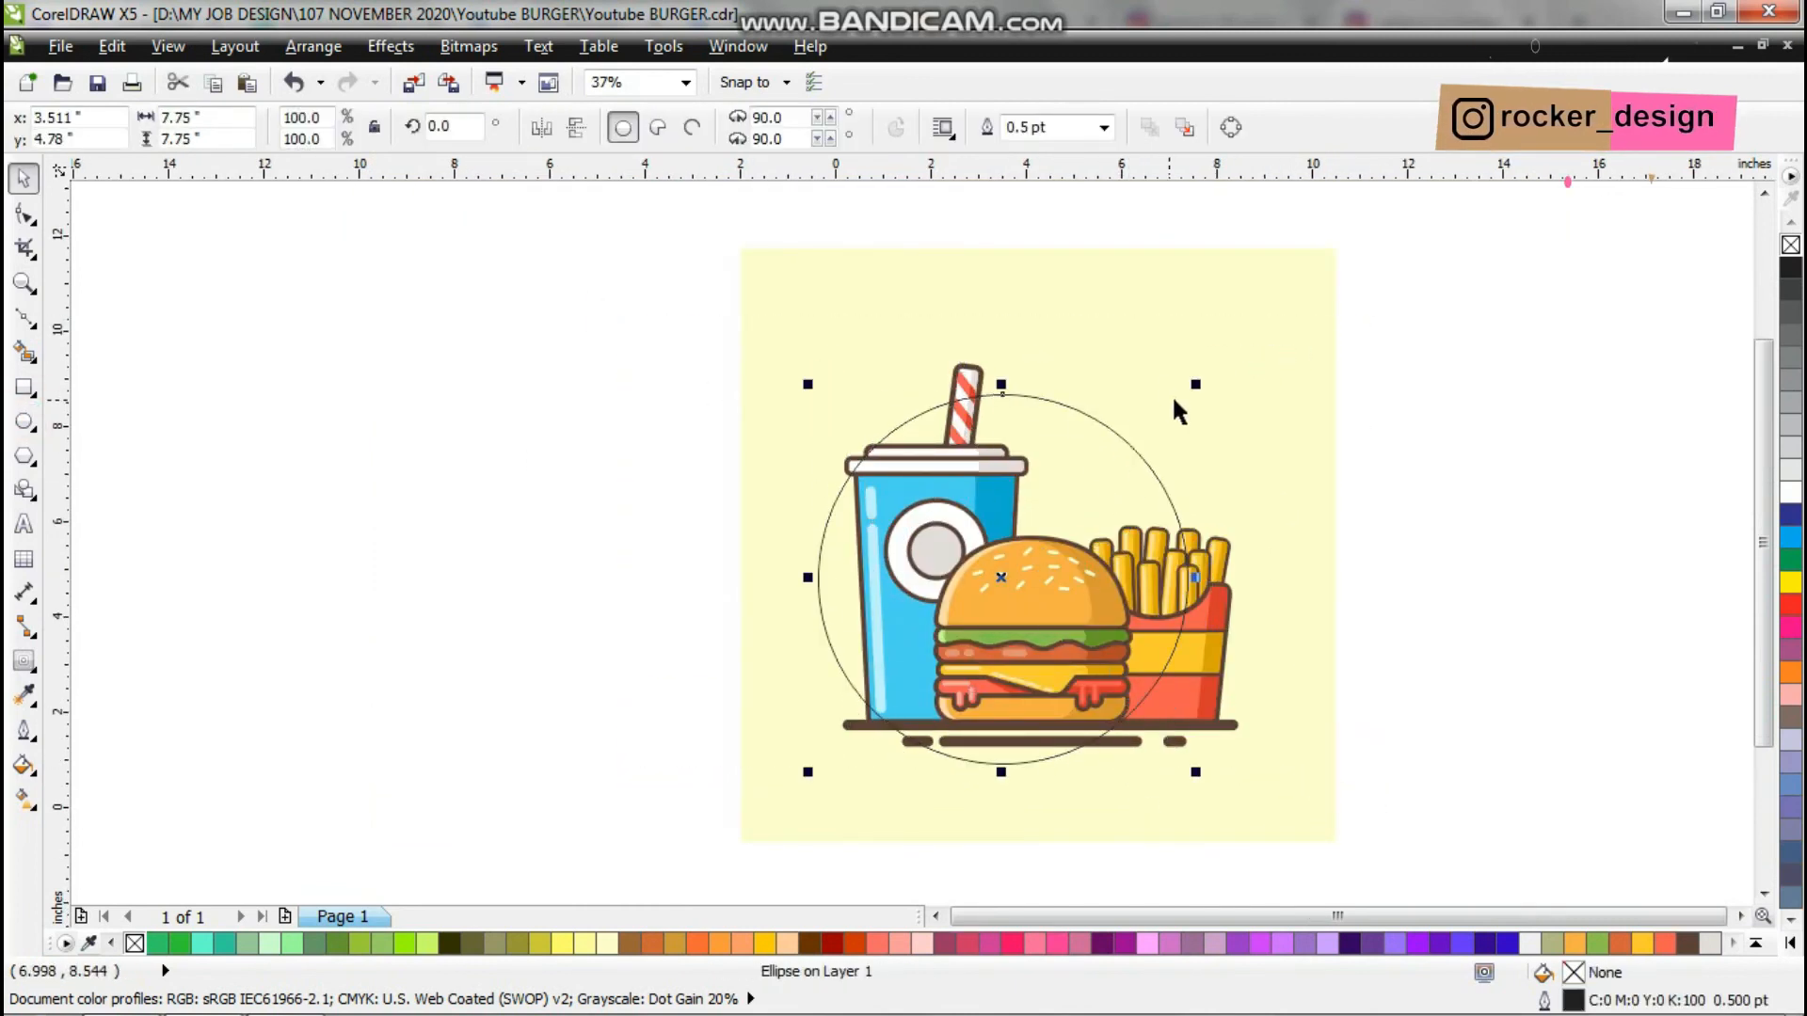
{"action": "key", "text": "p"}
{"action": "left_click", "coordinate": [1201, 674]}
{"action": "key", "text": "p"}
{"action": "key", "text": "shift+Page_Up"}
Enlarge the circle to about 8.31 in, move it lower behind the artwork, and center the two horizontally.
{"action": "left_click", "coordinate": [1379, 692]}
{"action": "left_click", "coordinate": [1187, 439]}
{"action": "left_click_drag", "start_coordinate": [1231, 351], "coordinate": [1244, 337]}
{"action": "left_click_drag", "start_coordinate": [1153, 426], "coordinate": [1116, 488]}
{"action": "left_click", "coordinate": [1212, 717], "text": "shift"}
{"action": "key", "text": "c"}
{"action": "left_click", "coordinate": [1471, 685]}
Trim off the circle below the ground bar using a rectangle about 13.26 in wide, and delete the rectangle.
{"action": "scroll", "coordinate": [1116, 494], "scroll_direction": "up", "scroll_amount": 1}
{"action": "scroll", "coordinate": [1117, 488], "scroll_direction": "down", "scroll_amount": 1}
{"action": "left_click", "coordinate": [20, 380]}
{"action": "left_click_drag", "start_coordinate": [742, 839], "coordinate": [1366, 714]}
{"action": "key", "text": "space"}
{"action": "left_click", "coordinate": [1212, 490], "text": "shift"}
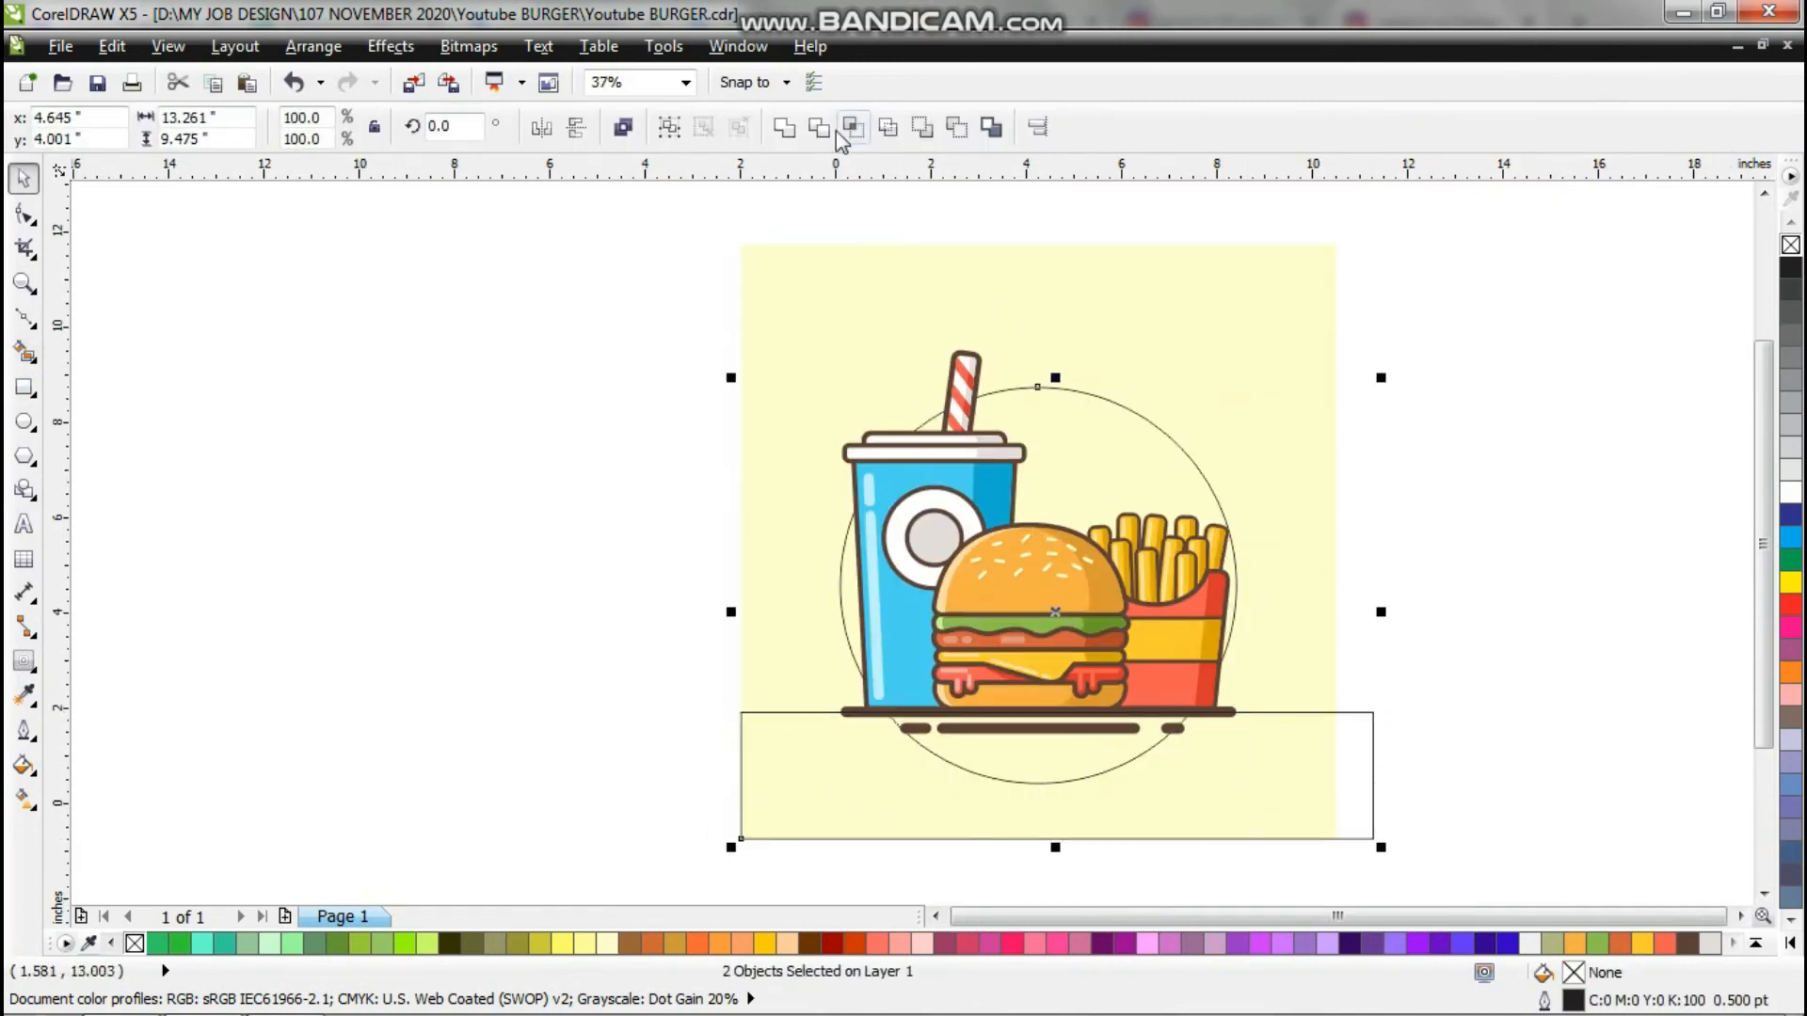
{"action": "left_click", "coordinate": [852, 129]}
{"action": "key", "text": "Delete"}
Remove the trimmed circle's outline and fill the circle with light orange.
{"action": "left_click", "coordinate": [969, 368]}
{"action": "left_click", "coordinate": [1306, 439]}
{"action": "left_click", "coordinate": [1202, 473]}
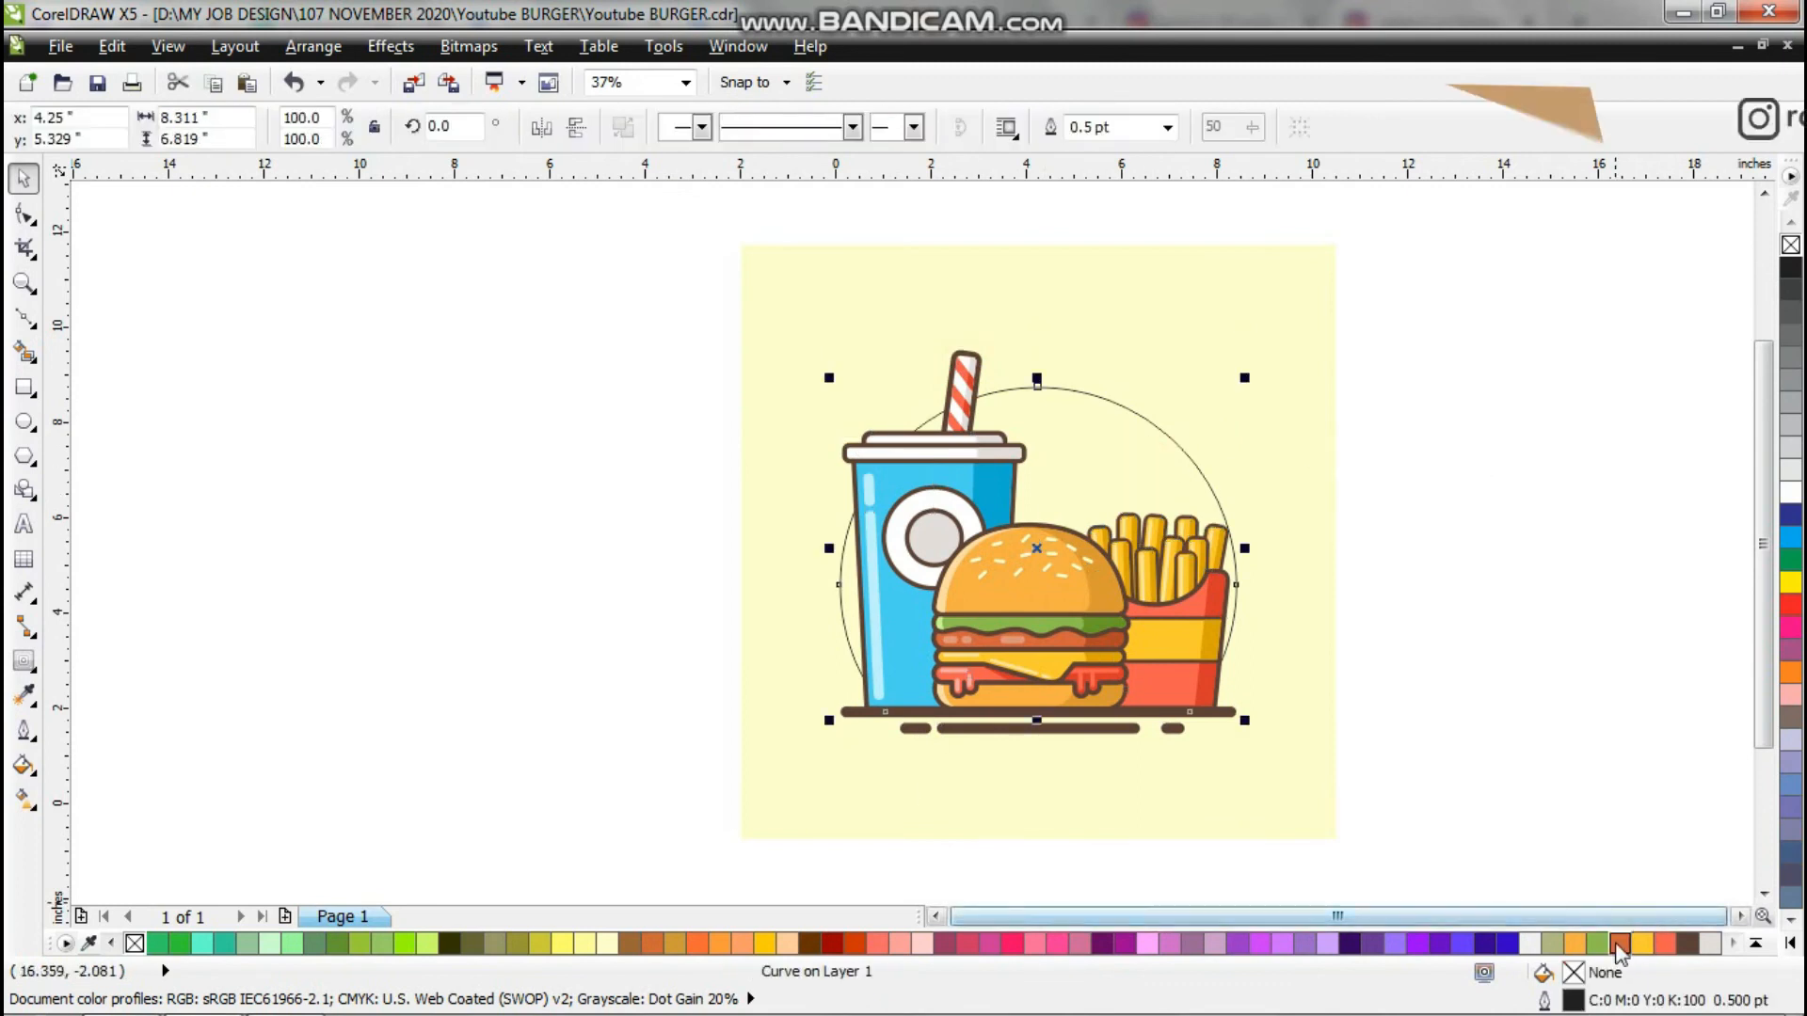
{"action": "left_click", "coordinate": [1575, 944]}
{"action": "right_click", "coordinate": [135, 944]}
{"action": "left_click", "coordinate": [607, 945]}
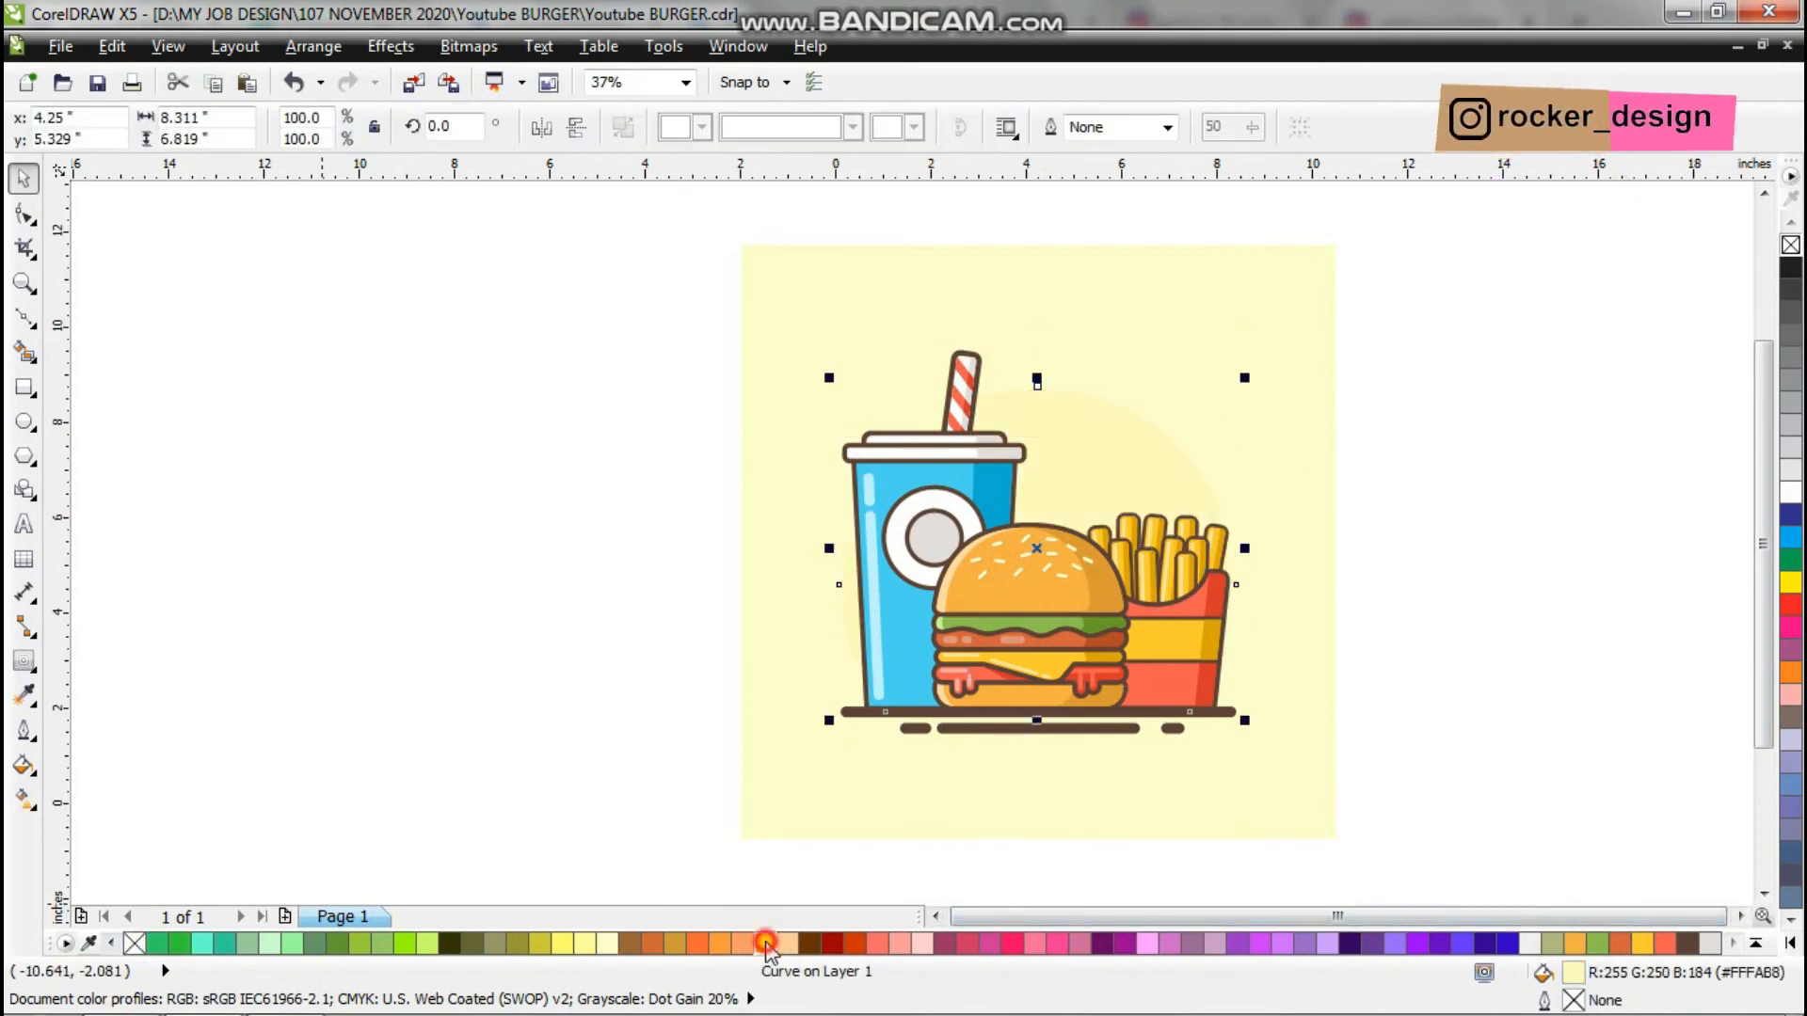
{"action": "left_click", "coordinate": [1537, 836]}
Draw a 2.35 by 1.58 in rectangle above the fries with 0.271 in rounded corners, light red fill and no outline.
{"action": "scroll", "coordinate": [1202, 404], "scroll_direction": "up", "scroll_amount": 2}
{"action": "left_click", "coordinate": [24, 387]}
{"action": "mouse_move", "coordinate": [692, 331]}
{"action": "left_mouse_down"}
{"action": "mouse_move", "coordinate": [1057, 601]}
{"action": "mouse_move", "coordinate": [1138, 631]}
{"action": "left_mouse_up"}
{"action": "left_click", "coordinate": [23, 216]}
{"action": "left_click", "coordinate": [24, 696]}
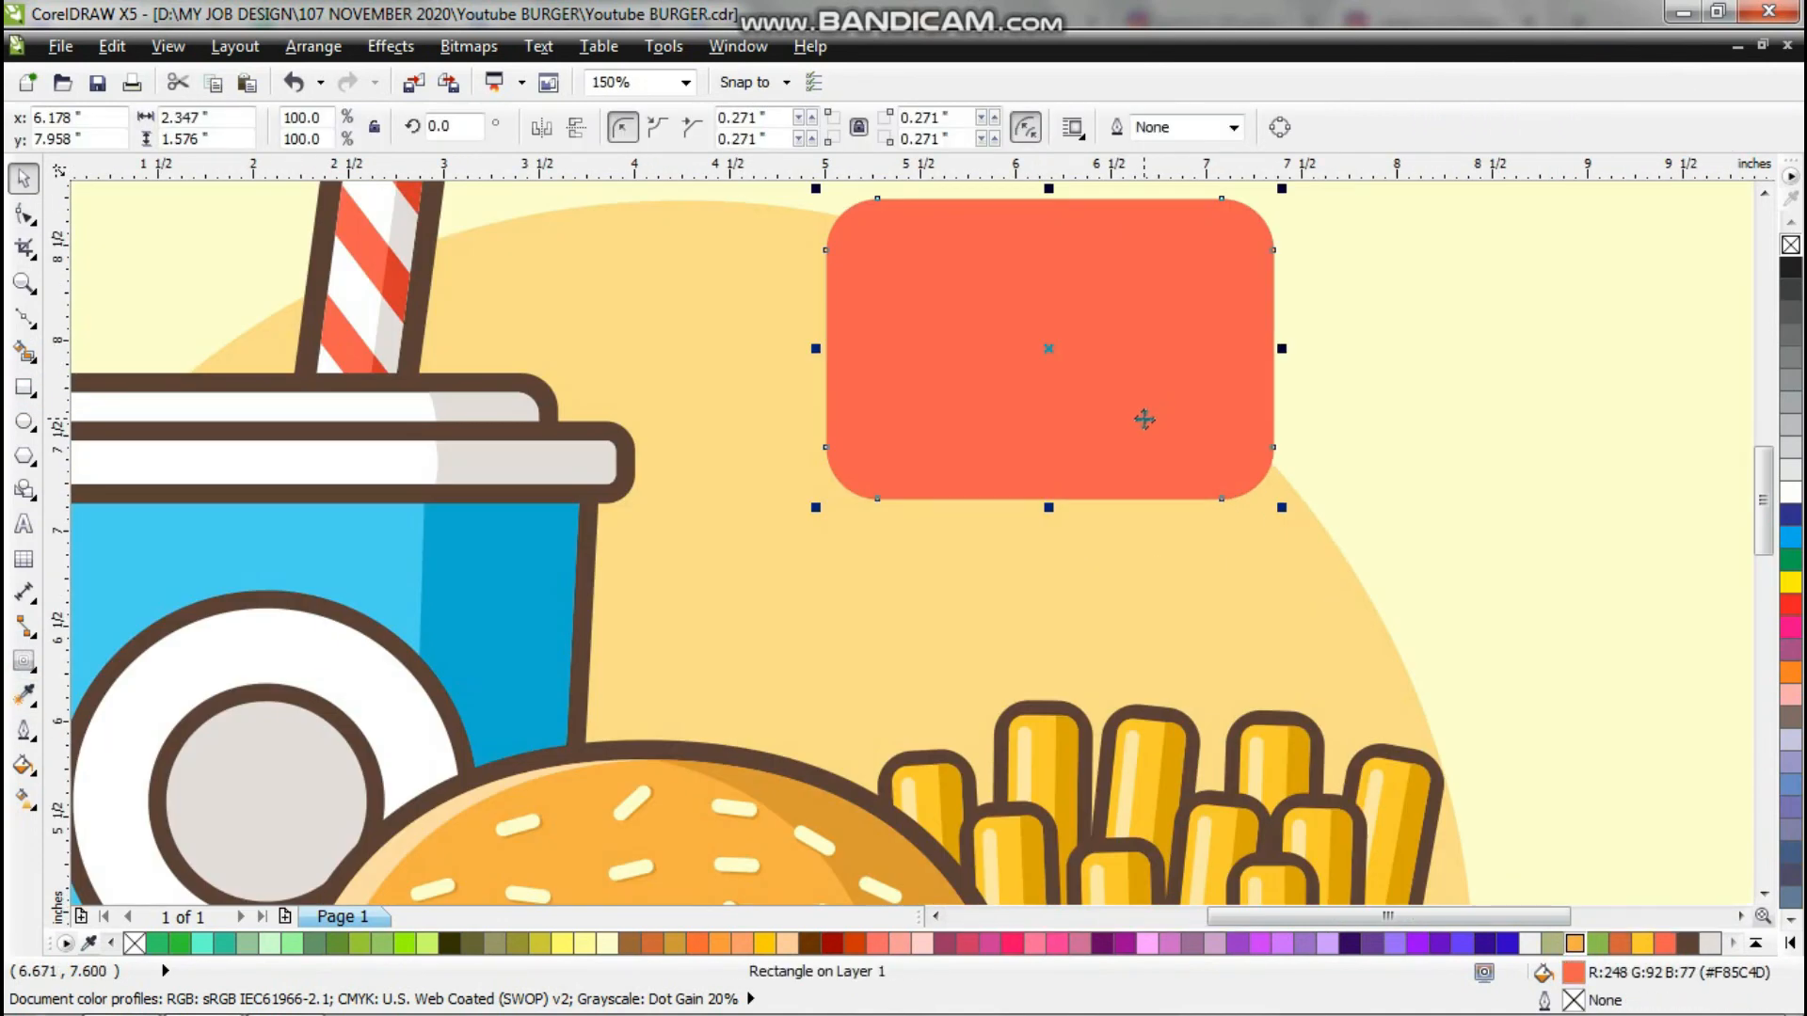
Draw a triangular tail about 0.57 by 0.5 in with a rounded tip under the red rectangle and weld them into a speech bubble.
{"action": "left_click", "coordinate": [23, 313]}
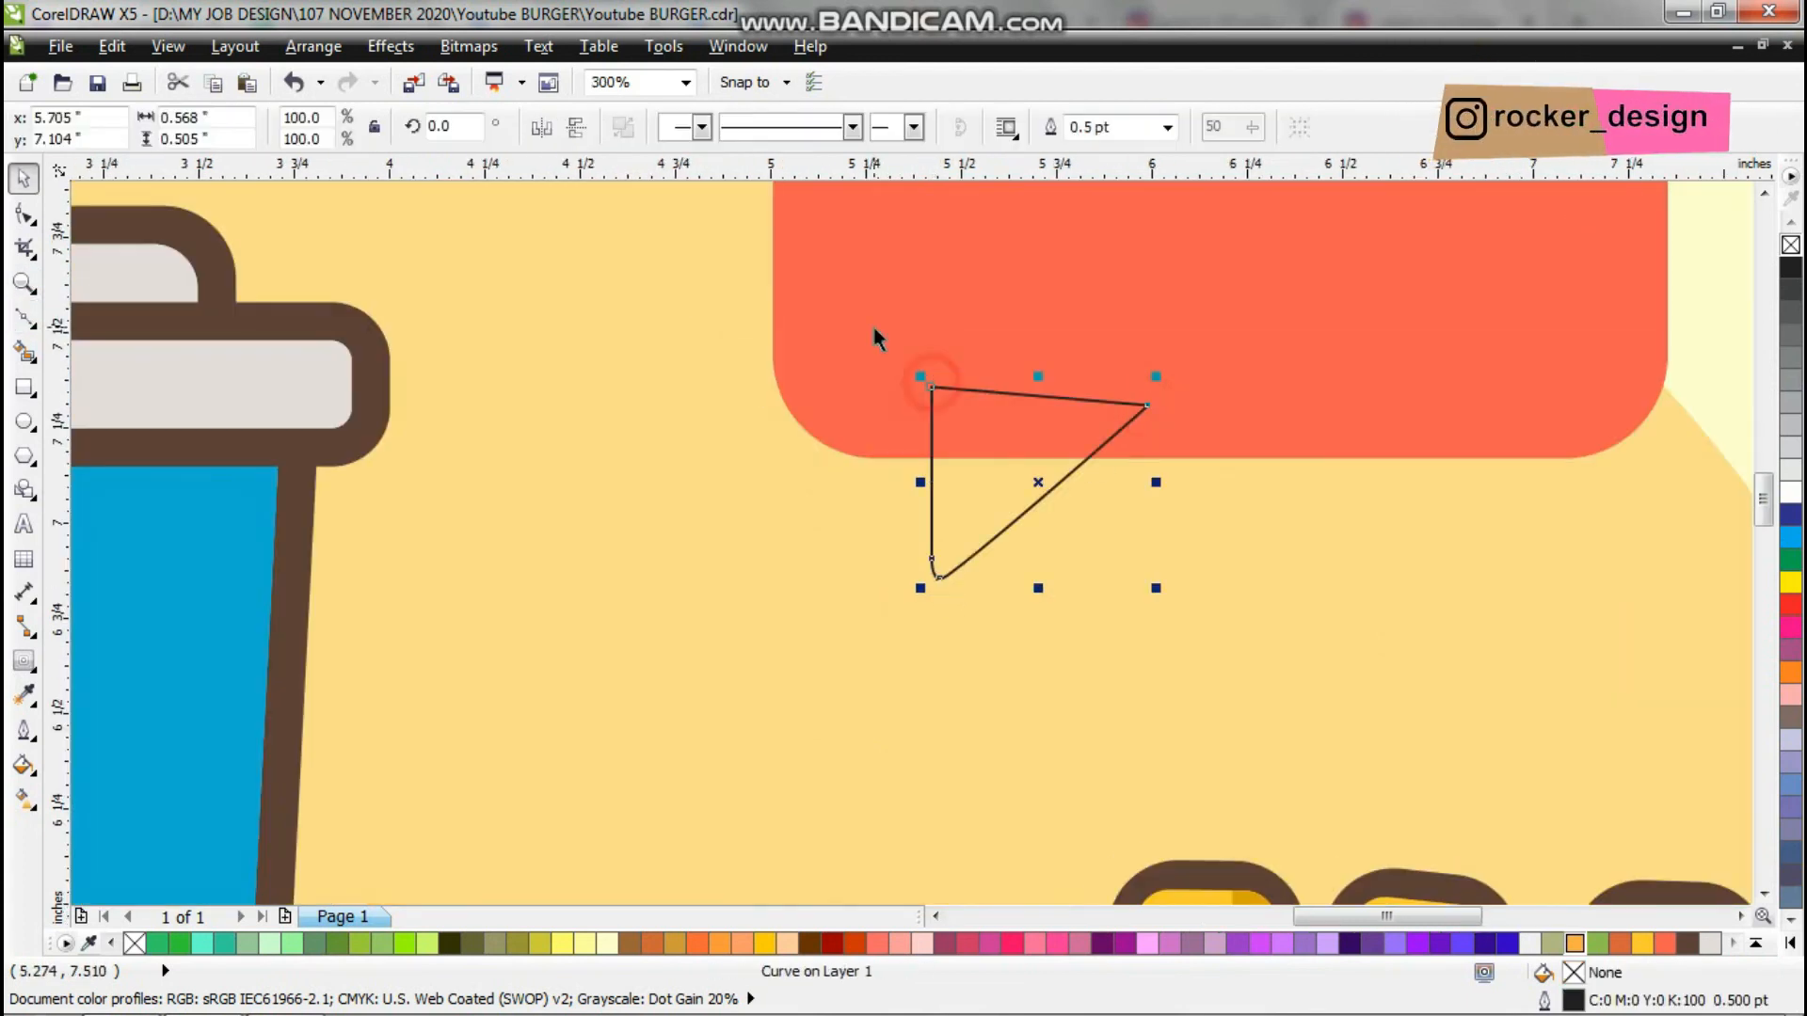
{"action": "left_click", "coordinate": [875, 335], "text": "shift"}
{"action": "left_click", "coordinate": [789, 129]}
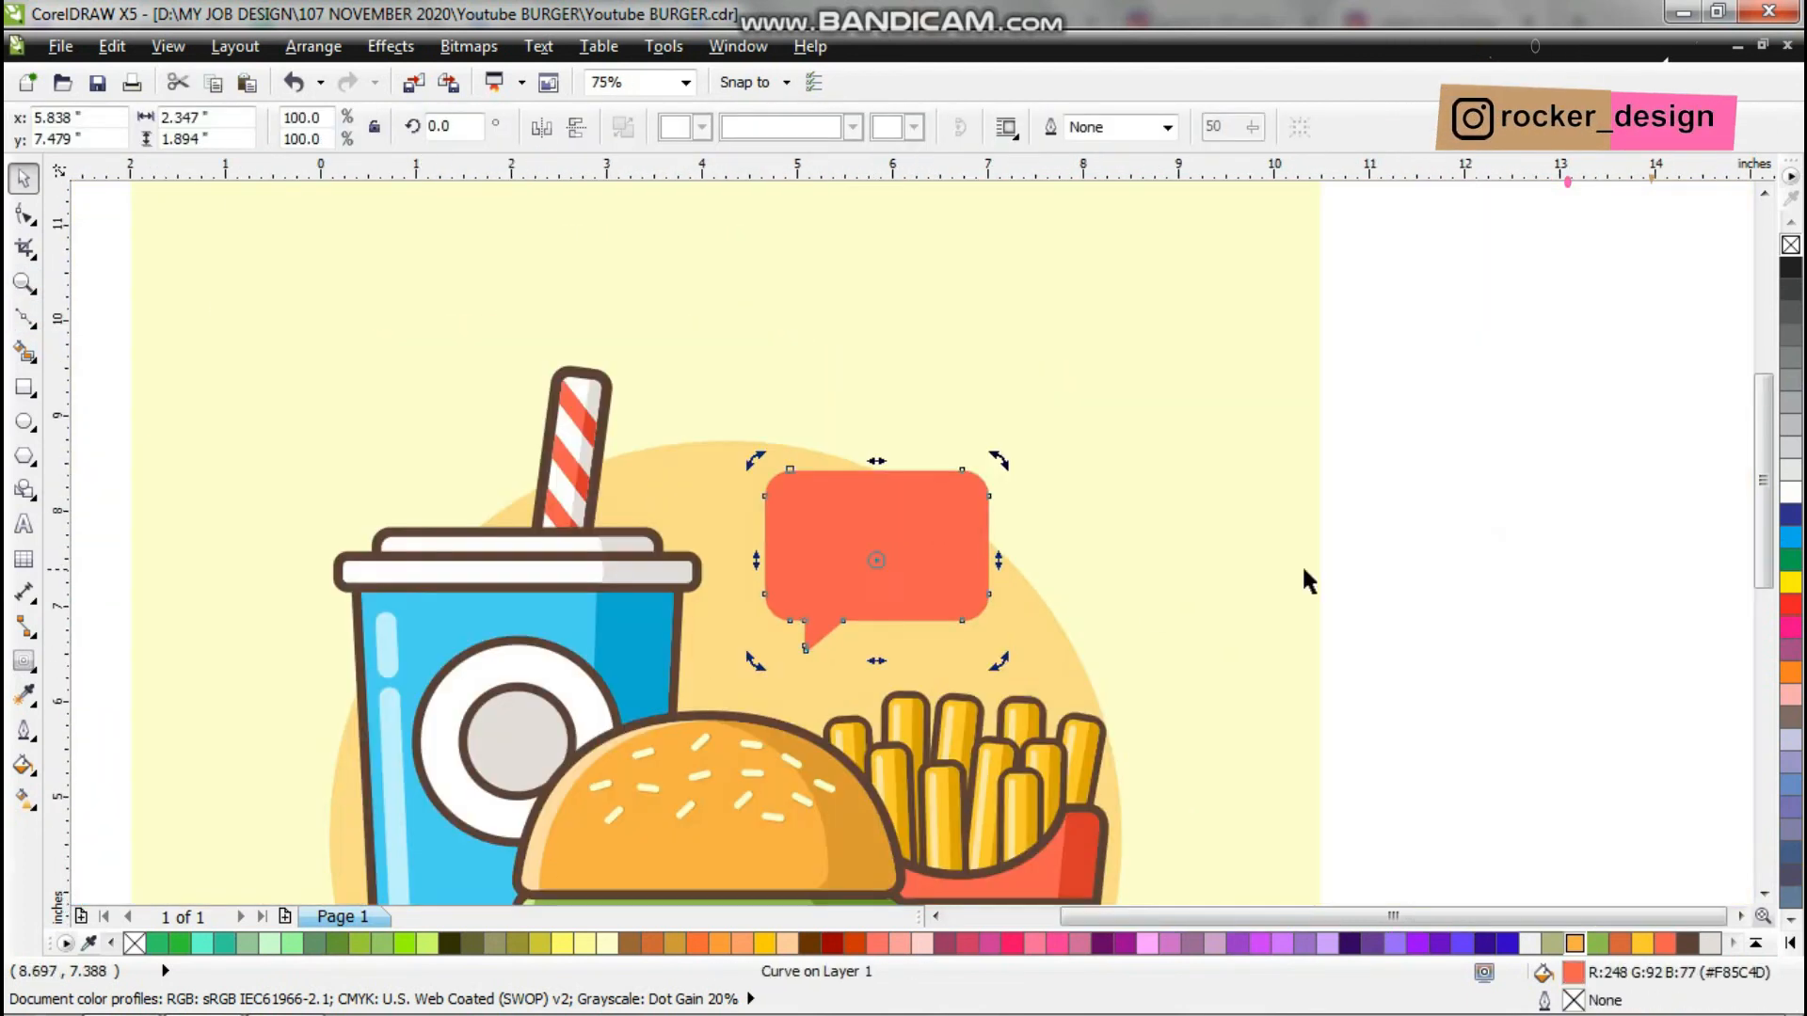
Draw the left half of a heart with a straight inner edge inside the speech bubble and fill it with very light grey.
{"action": "left_click", "coordinate": [24, 313]}
{"action": "scroll", "coordinate": [872, 585], "scroll_direction": "up", "scroll_amount": 3}
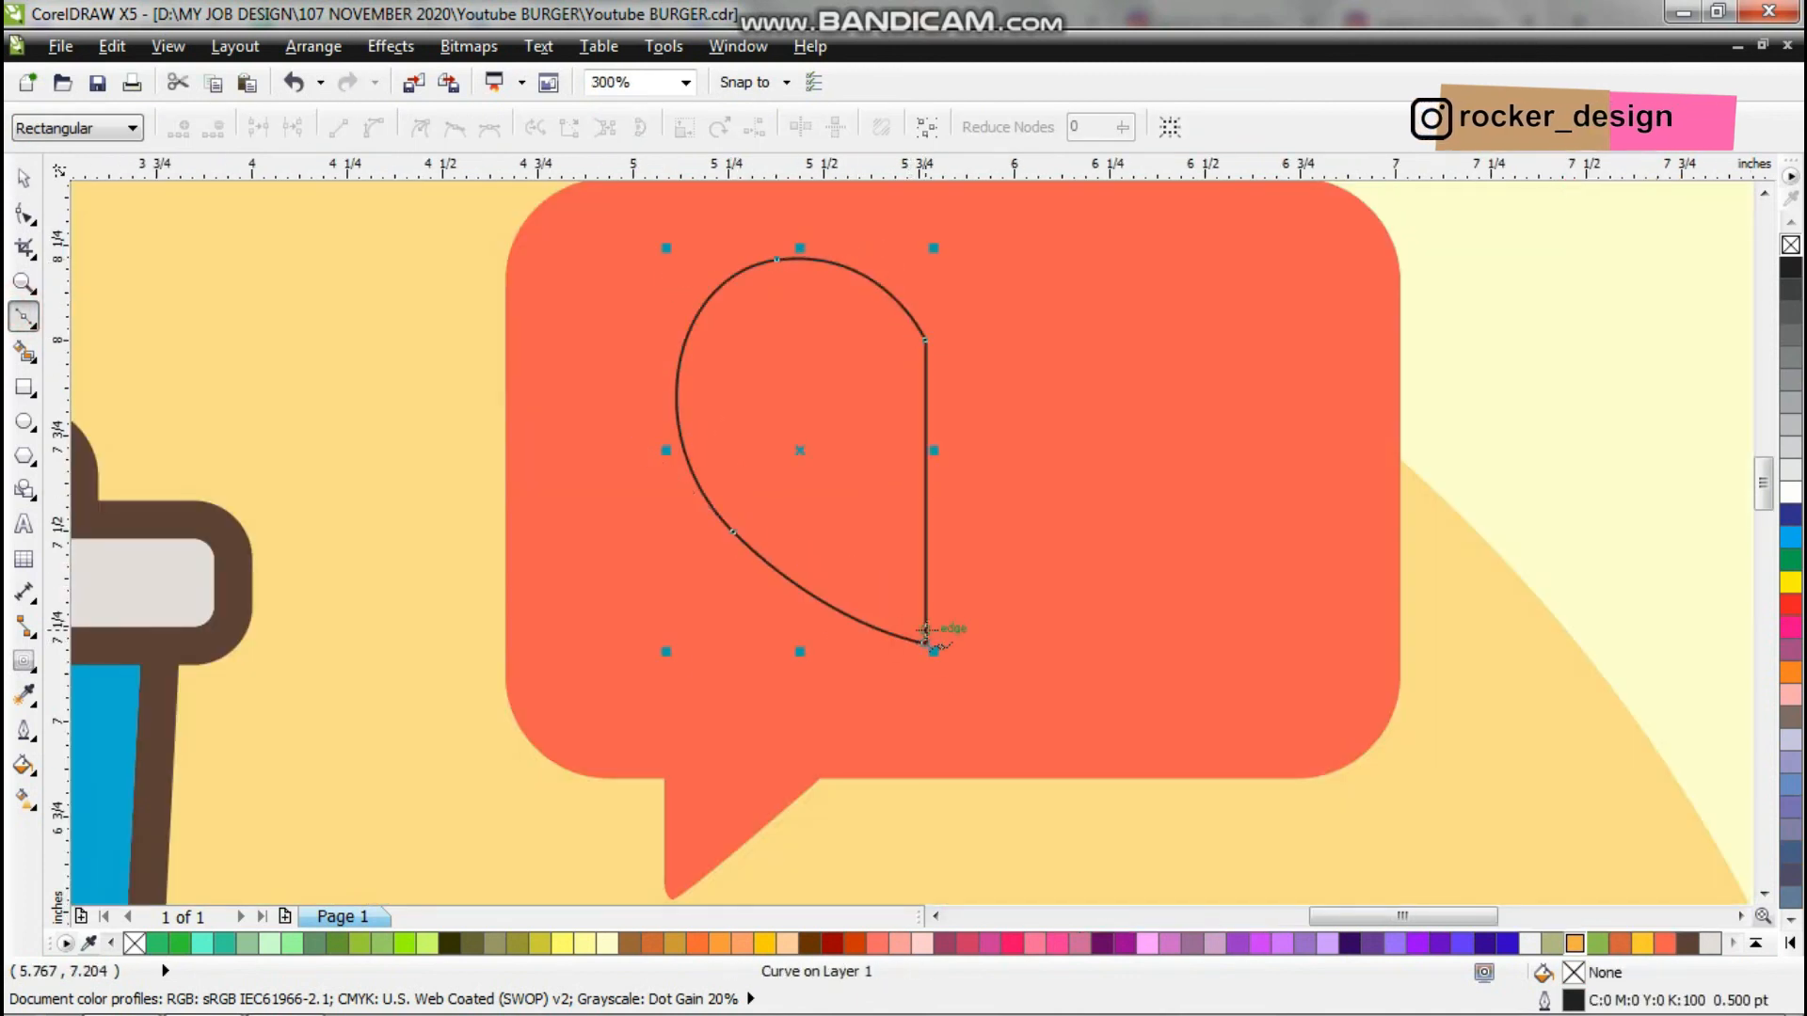
{"action": "key", "text": "space"}
{"action": "left_click", "coordinate": [1529, 942]}
Duplicate the half heart, mirror the copy horizontally, join it to the original's straight edge and weld both into one heart.
{"action": "left_click_drag", "start_coordinate": [778, 483], "coordinate": [1131, 459]}
{"action": "right_click", "coordinate": [1131, 459]}
{"action": "left_click", "coordinate": [545, 129]}
{"action": "left_click_drag", "start_coordinate": [1029, 340], "coordinate": [925, 339]}
{"action": "left_click", "coordinate": [833, 348], "text": "shift"}
{"action": "left_click", "coordinate": [789, 128]}
Centre the heart horizontally on the speech bubble and shift it slightly down inside the bubble.
{"action": "left_click", "coordinate": [701, 263], "text": "shift"}
{"action": "key", "text": "c"}
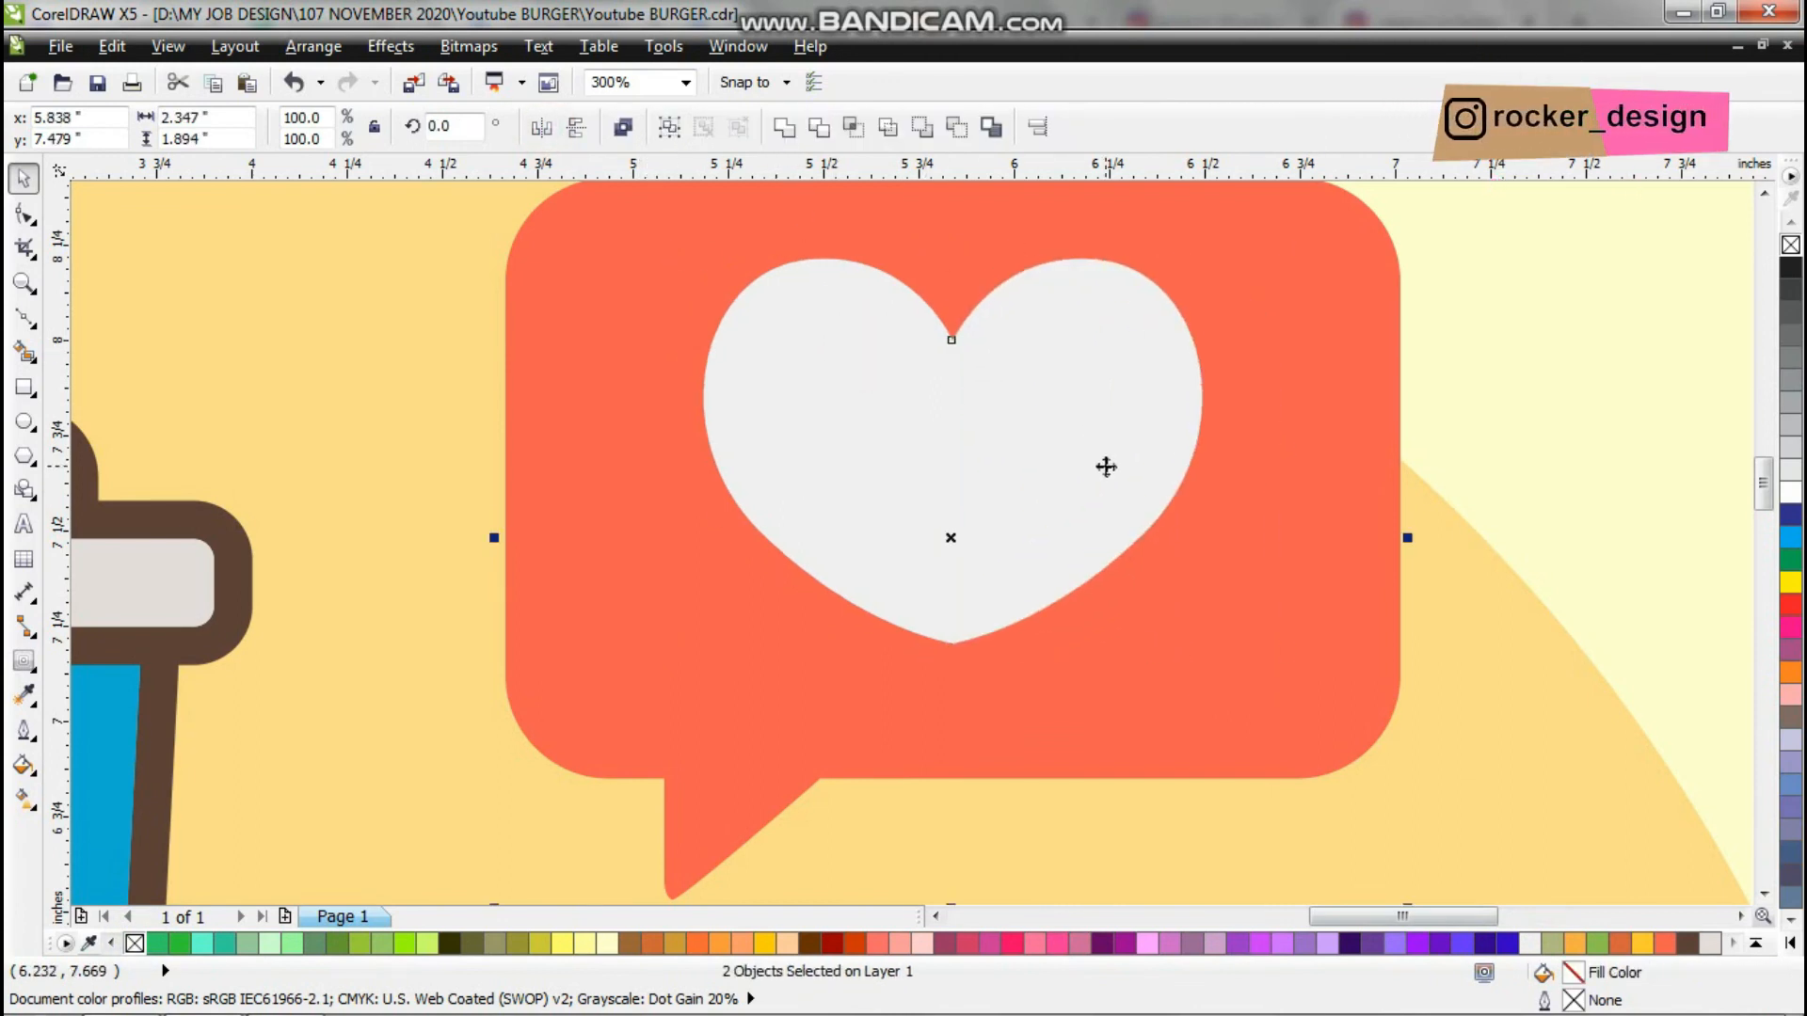
{"action": "key", "text": "Escape"}
{"action": "scroll", "coordinate": [1109, 468], "scroll_direction": "down", "scroll_amount": 2}
{"action": "scroll", "coordinate": [1115, 475], "scroll_direction": "up", "scroll_amount": 2}
{"action": "left_click_drag", "start_coordinate": [1117, 477], "coordinate": [1117, 515]}
{"action": "scroll", "coordinate": [1115, 518], "scroll_direction": "down", "scroll_amount": 2}
{"action": "scroll", "coordinate": [1099, 541], "scroll_direction": "up", "scroll_amount": 2}
{"action": "scroll", "coordinate": [1096, 546], "scroll_direction": "down", "scroll_amount": 3}
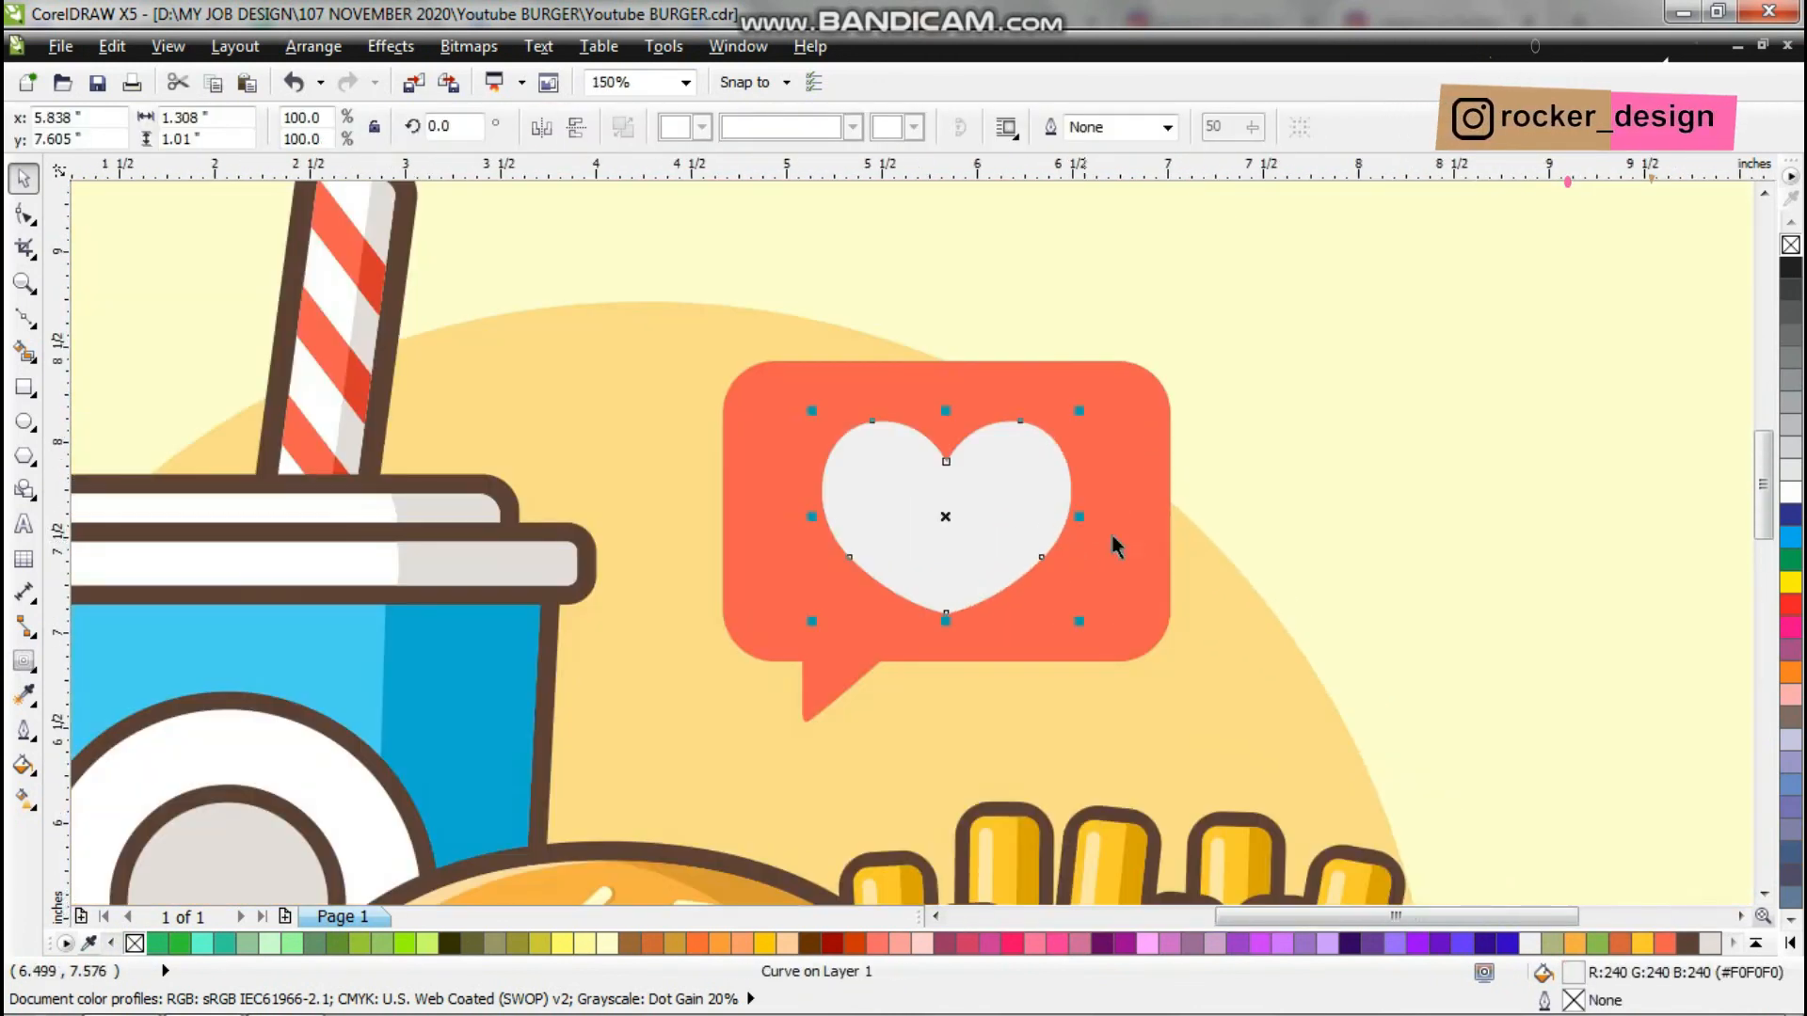
{"action": "left_click", "coordinate": [1436, 561]}
Draw a closed shadow shape with rounded inner corners along the speech bubble's lower and right edges and intersect it with the bubble.
{"action": "scroll", "coordinate": [973, 562], "scroll_direction": "up", "scroll_amount": 3}
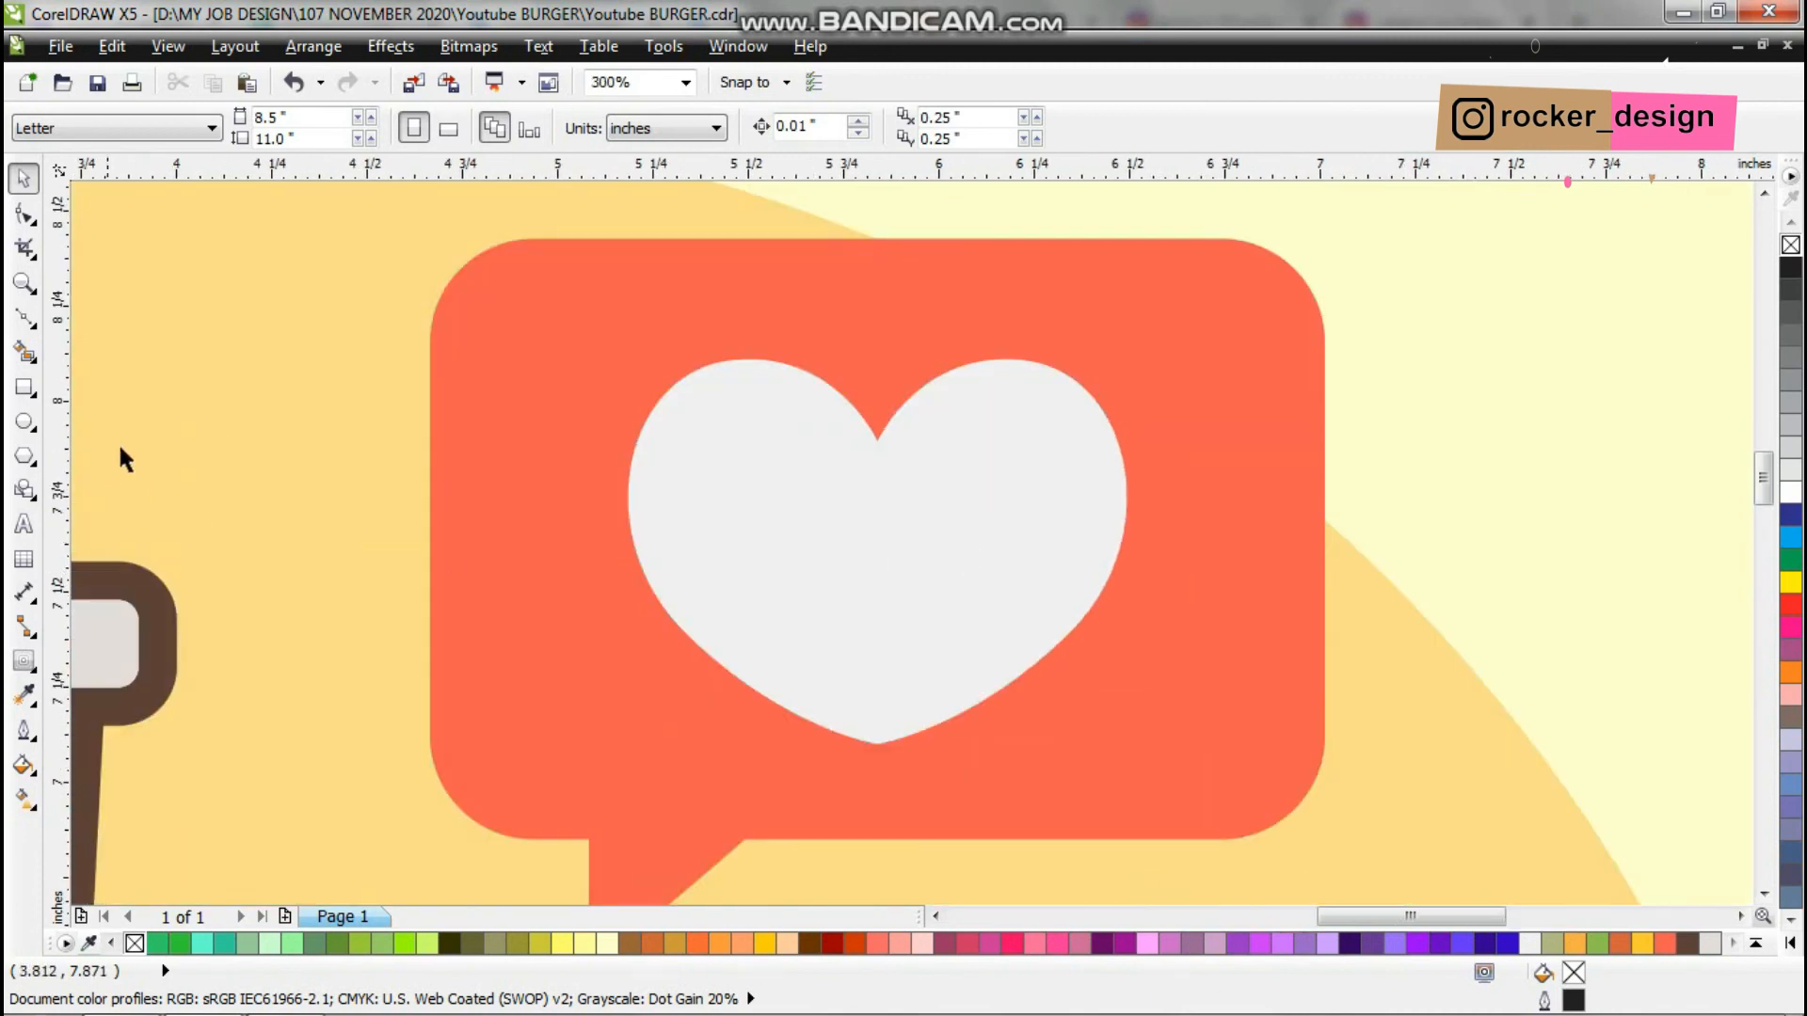
{"action": "left_click", "coordinate": [27, 320]}
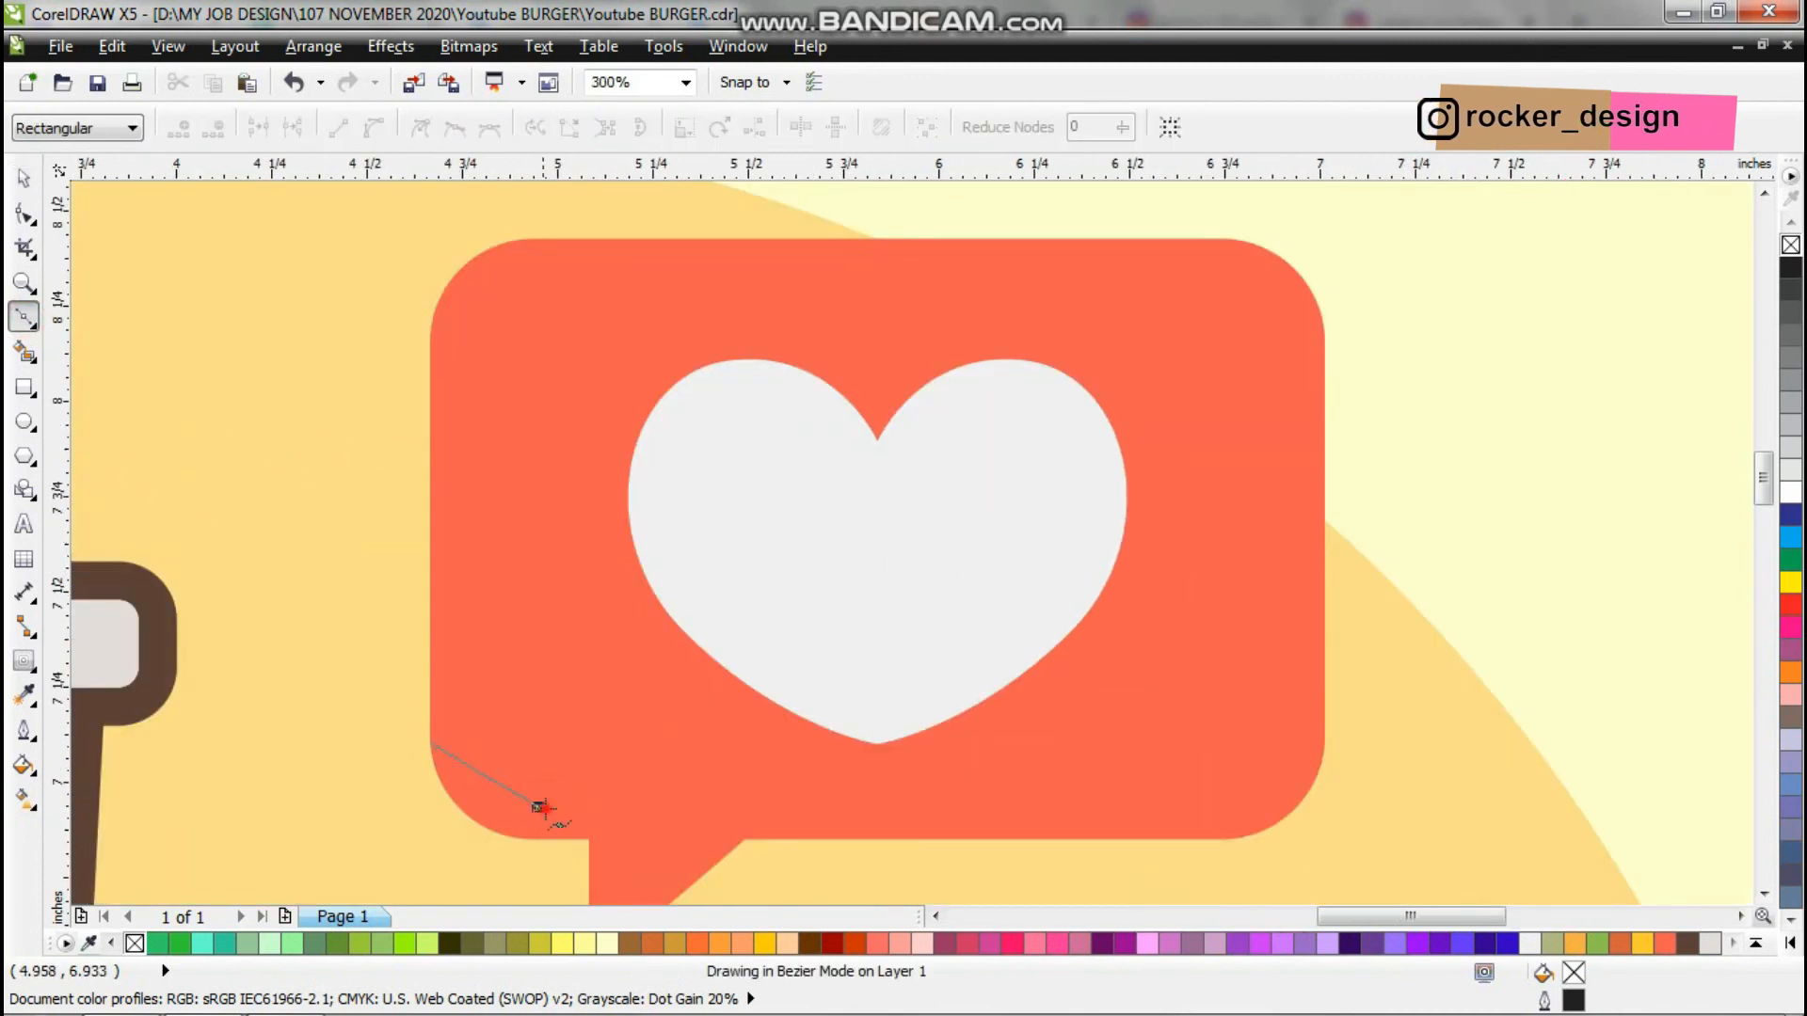
{"action": "left_click_drag", "start_coordinate": [544, 807], "coordinate": [633, 807]}
{"action": "left_click", "coordinate": [1200, 808]}
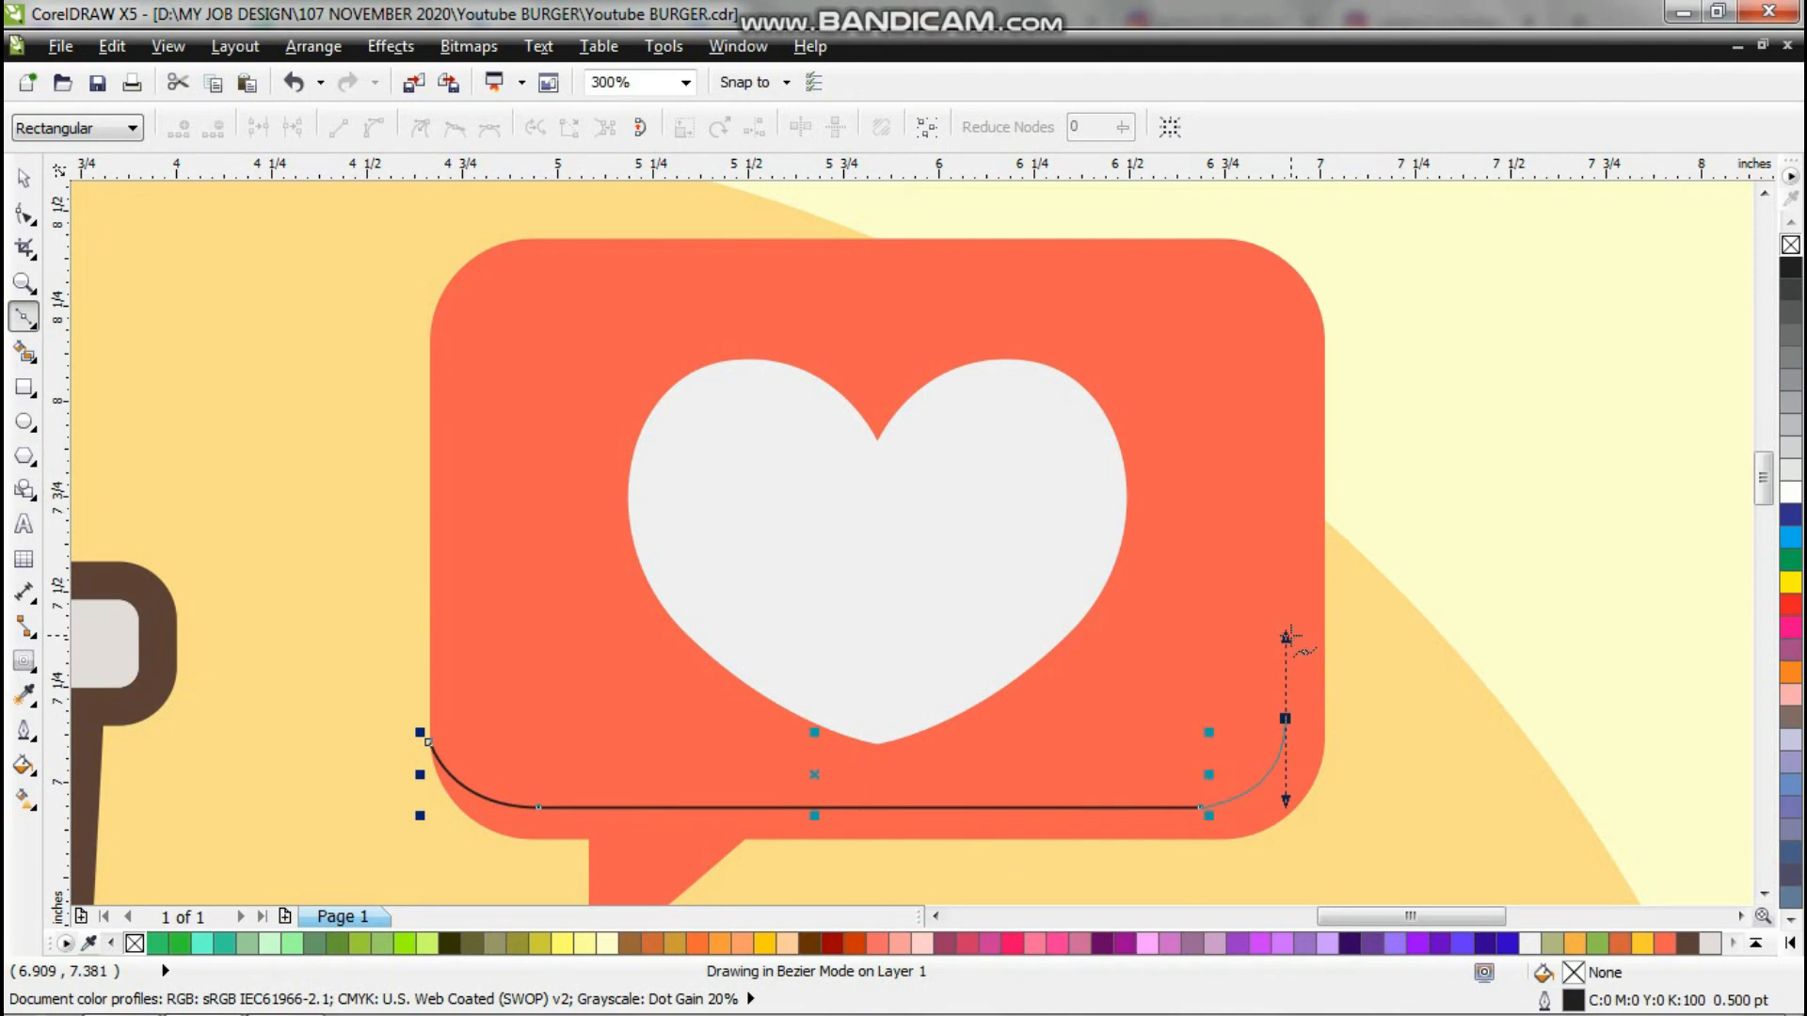
{"action": "scroll", "coordinate": [1212, 247], "scroll_direction": "down", "scroll_amount": 1}
{"action": "double_click", "coordinate": [1210, 243]}
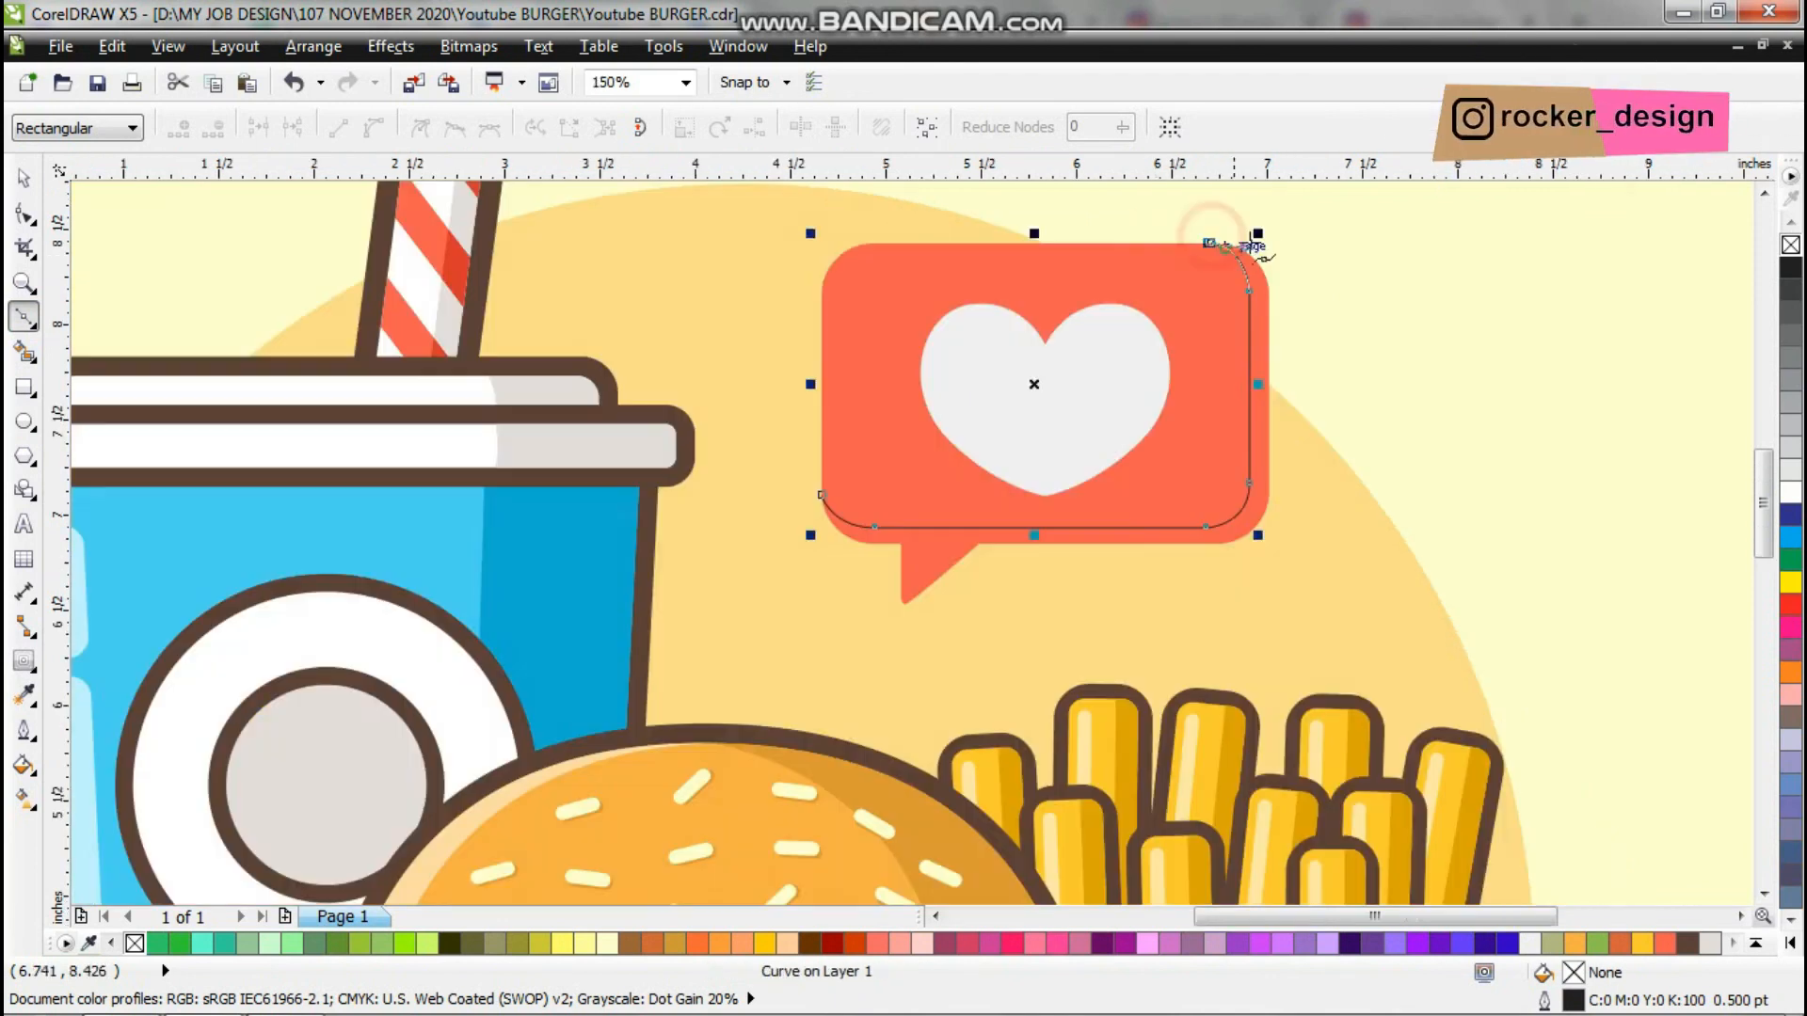
{"action": "left_click_drag", "start_coordinate": [1323, 224], "coordinate": [1372, 247]}
{"action": "left_click_drag", "start_coordinate": [1416, 560], "coordinate": [1383, 641]}
{"action": "left_click_drag", "start_coordinate": [1151, 739], "coordinate": [1049, 736]}
{"action": "left_click", "coordinate": [801, 681]}
{"action": "left_click_drag", "start_coordinate": [820, 494], "coordinate": [864, 410]}
{"action": "key", "text": "space"}
Fill the speech bubble's edge shadow with the darker red sampled from the illustration.
{"action": "left_click", "coordinate": [25, 693]}
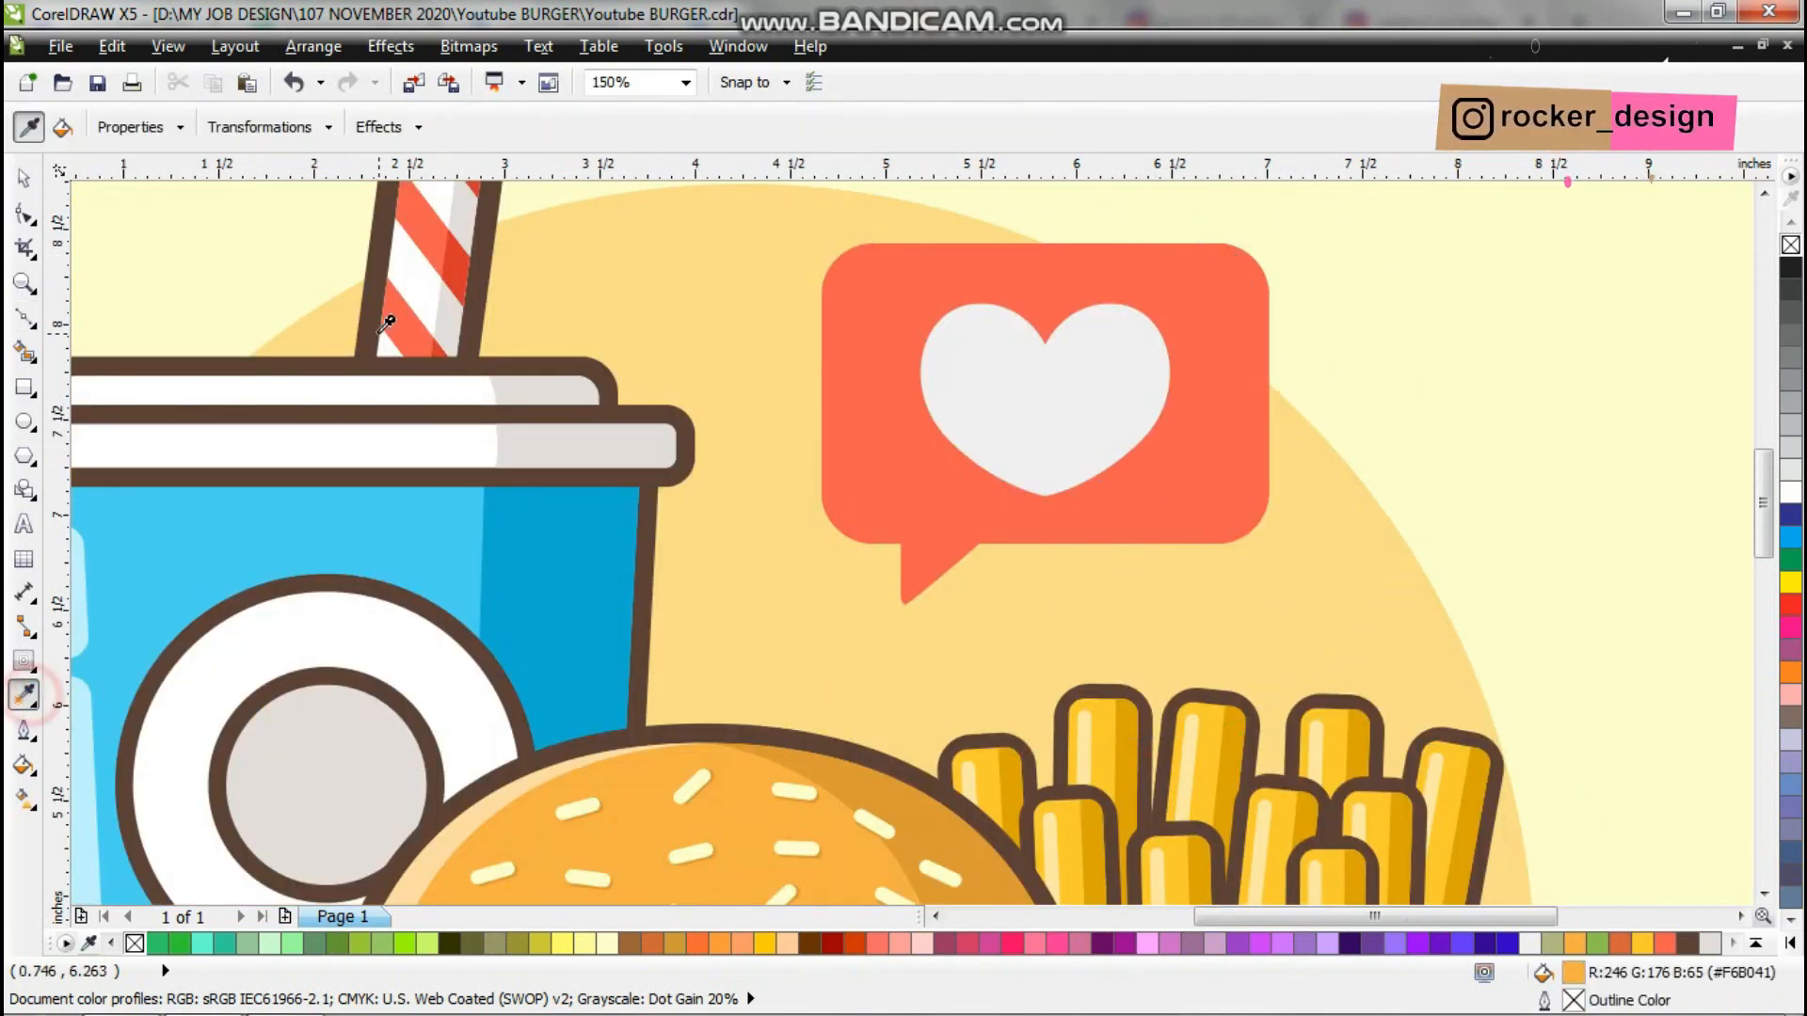
{"action": "left_click", "coordinate": [944, 553]}
{"action": "key", "text": "space"}
{"action": "scroll", "coordinate": [945, 553], "scroll_direction": "down", "scroll_amount": 2}
{"action": "left_click", "coordinate": [1333, 496]}
Draw a narrow vertical highlight bar along the speech bubble's left side, round its ends fully and convert it to curves.
{"action": "scroll", "coordinate": [945, 517], "scroll_direction": "up", "scroll_amount": 3}
{"action": "left_click_drag", "start_coordinate": [794, 605], "coordinate": [723, 732]}
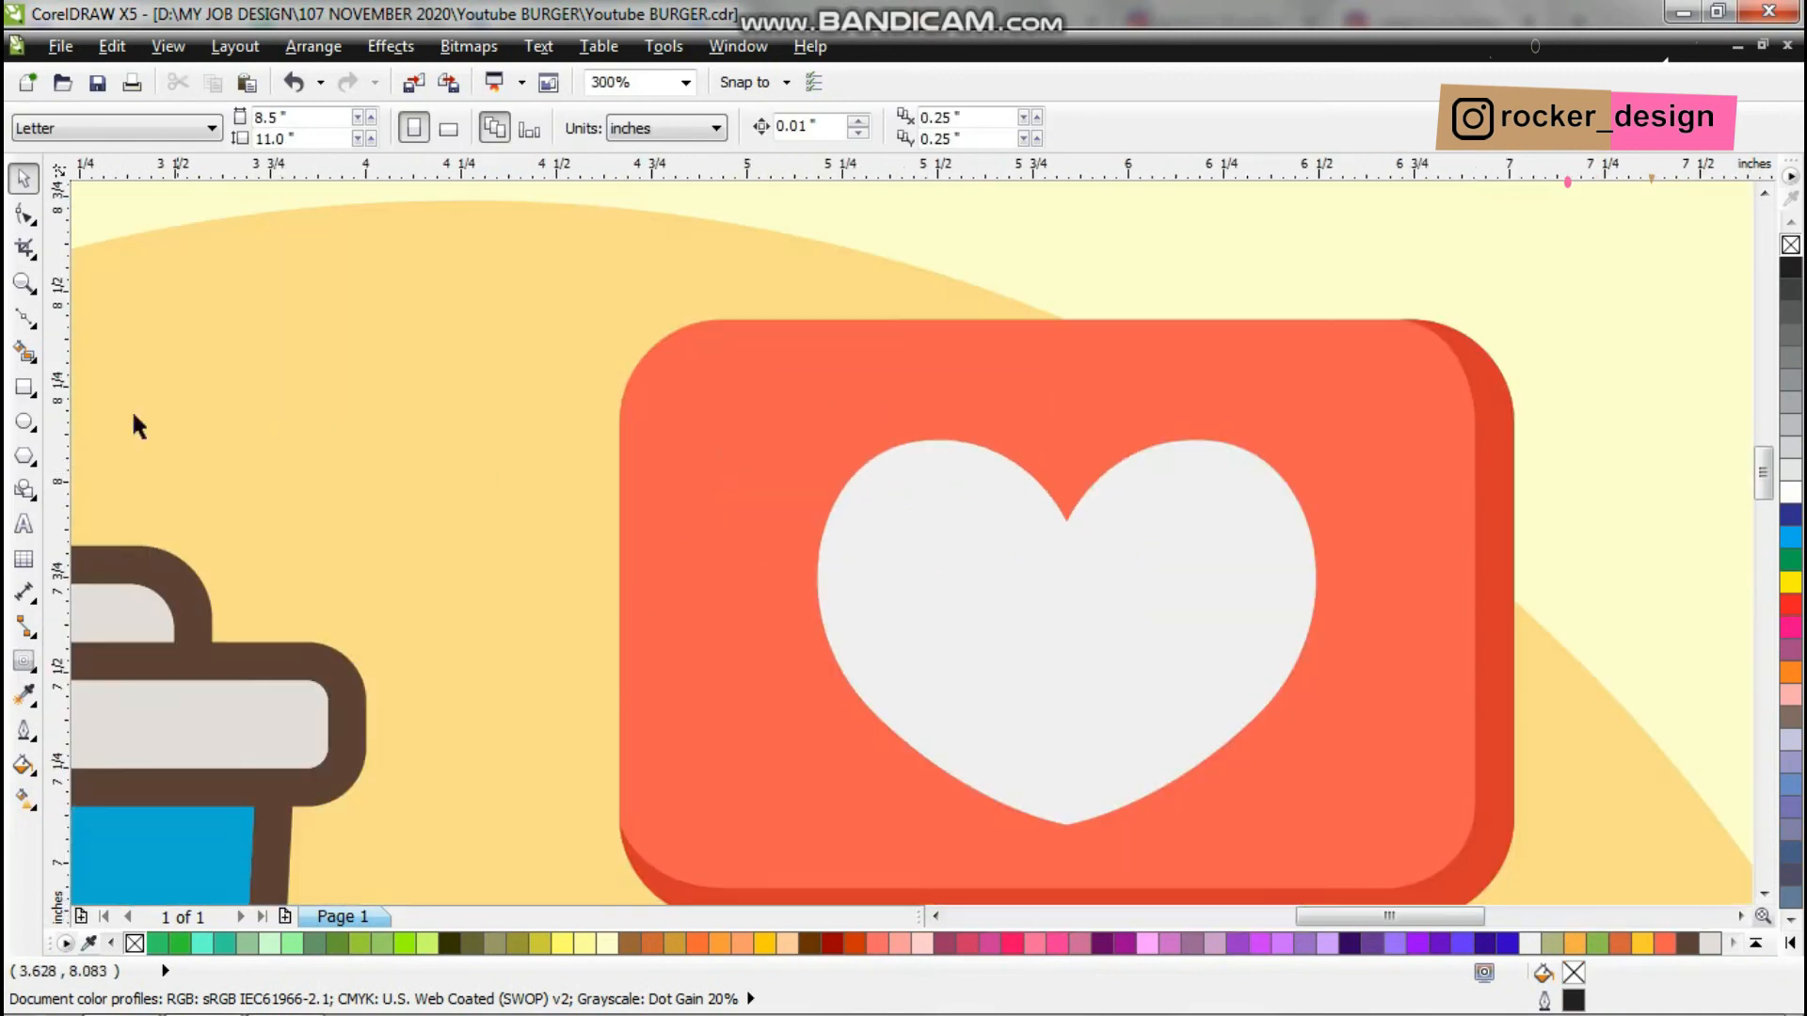
{"action": "left_click", "coordinate": [25, 387]}
{"action": "left_click_drag", "start_coordinate": [654, 433], "coordinate": [653, 518]}
{"action": "key", "text": "space"}
{"action": "left_click", "coordinate": [24, 214]}
{"action": "left_click_drag", "start_coordinate": [653, 435], "coordinate": [671, 486]}
{"action": "key", "text": "space"}
{"action": "key", "text": "ctrl+q"}
{"action": "key", "text": "space"}
{"action": "left_click", "coordinate": [654, 454]}
{"action": "left_click", "coordinate": [693, 455], "text": "shift"}
{"action": "left_click", "coordinate": [685, 583]}
Duplicate the highlight bar directly above the original and shorten the copy to about 0.226 in high.
{"action": "key", "text": "space"}
{"action": "left_click_drag", "start_coordinate": [678, 619], "coordinate": [677, 303]}
{"action": "right_click", "coordinate": [678, 303]}
{"action": "key", "text": "space"}
{"action": "scroll", "coordinate": [720, 311], "scroll_direction": "up", "scroll_amount": 1}
{"action": "left_click_drag", "start_coordinate": [623, 185], "coordinate": [693, 481]}
{"action": "key", "text": "space"}
Fill both speech bubble highlights with the light pink sampled from the burger's ketchup highlights and leave them without an outline.
{"action": "left_click", "coordinate": [25, 696]}
{"action": "scroll", "coordinate": [664, 318], "scroll_direction": "down", "scroll_amount": 2}
{"action": "scroll", "coordinate": [611, 726], "scroll_direction": "up", "scroll_amount": 1}
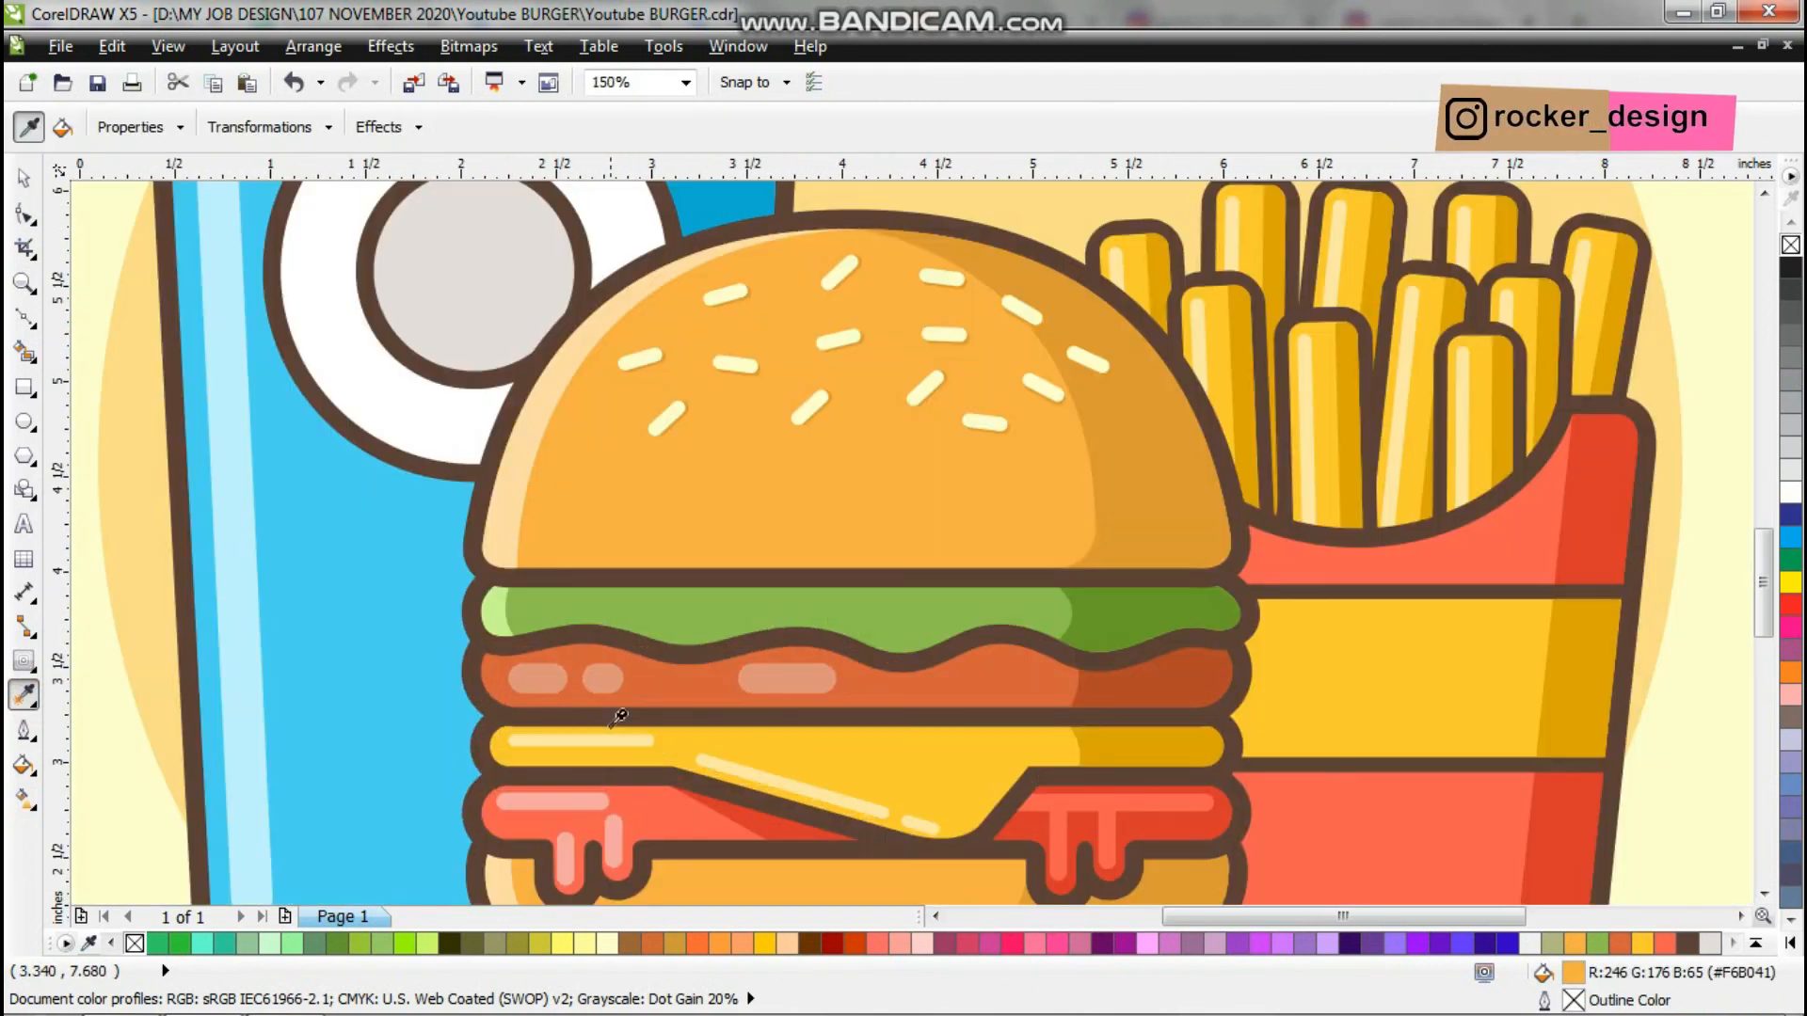
{"action": "left_click", "coordinate": [594, 801]}
{"action": "scroll", "coordinate": [993, 802], "scroll_direction": "down", "scroll_amount": 2}
{"action": "scroll", "coordinate": [1004, 581], "scroll_direction": "up", "scroll_amount": 3}
{"action": "left_click", "coordinate": [912, 541]}
{"action": "left_click", "coordinate": [896, 354]}
{"action": "key", "text": "space"}
{"action": "left_click", "coordinate": [956, 327]}
{"action": "left_click", "coordinate": [899, 378]}
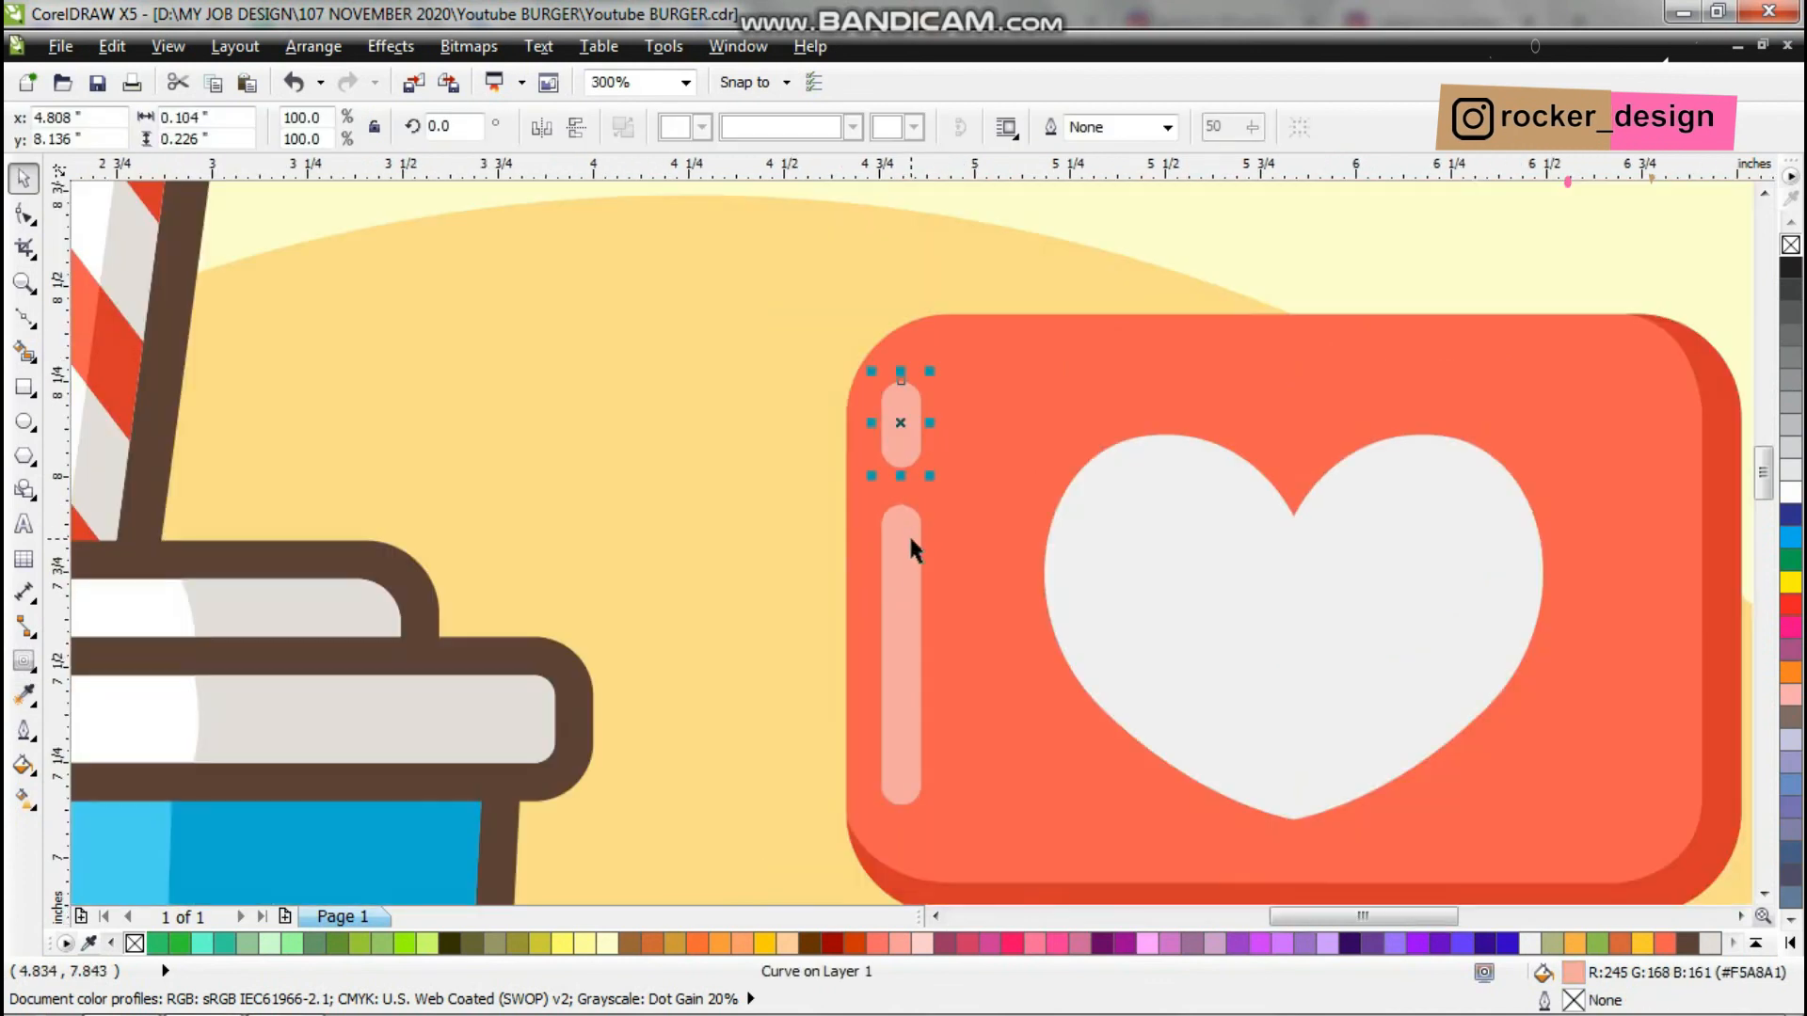
{"action": "left_click", "coordinate": [911, 550], "text": "shift"}
Group the complete fast-food illustration with its circle, ground lines and speech bubble, and centre it on the pale yellow background.
{"action": "scroll", "coordinate": [910, 407], "scroll_direction": "down", "scroll_amount": 6}
{"action": "left_click_drag", "start_coordinate": [1203, 318], "coordinate": [862, 510]}
{"action": "left_click", "coordinate": [1250, 452]}
{"action": "scroll", "coordinate": [637, 326], "scroll_direction": "down", "scroll_amount": 2}
{"action": "left_click_drag", "start_coordinate": [637, 340], "coordinate": [941, 607]}
{"action": "right_click", "coordinate": [859, 527]}
{"action": "left_click", "coordinate": [899, 80]}
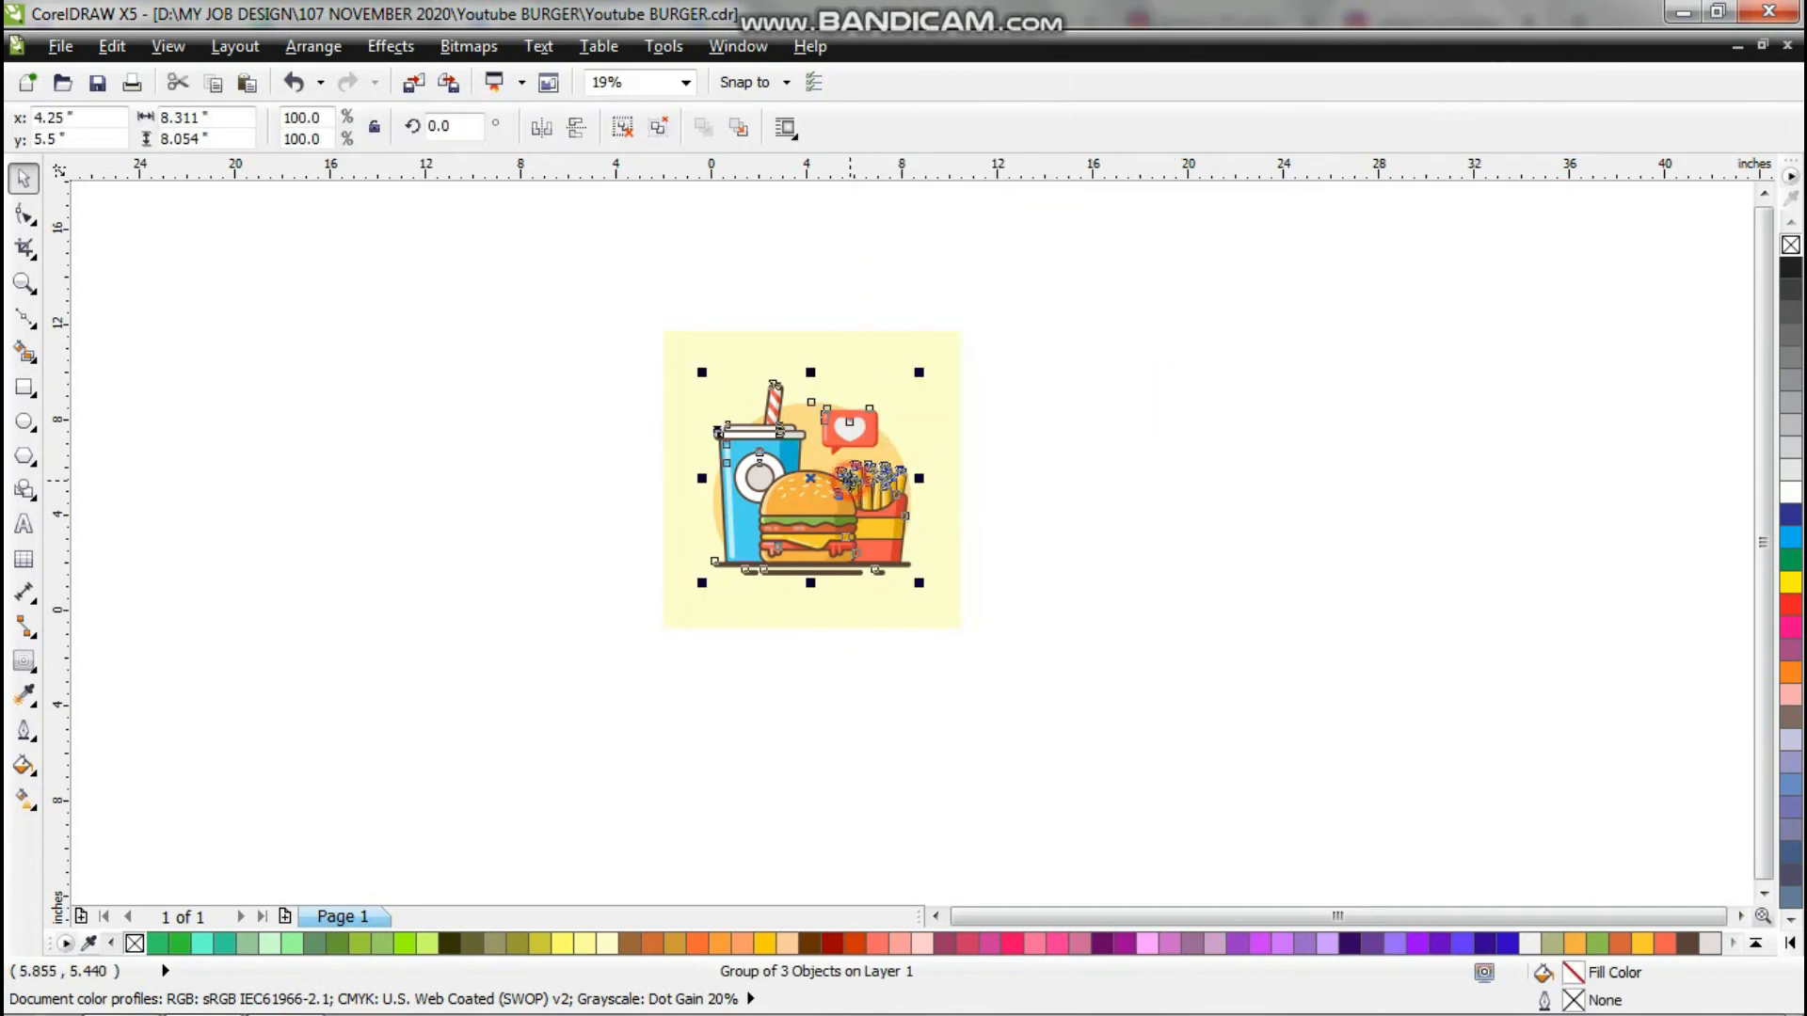
{"action": "key", "text": "z"}
{"action": "left_click_drag", "start_coordinate": [645, 307], "coordinate": [927, 613]}
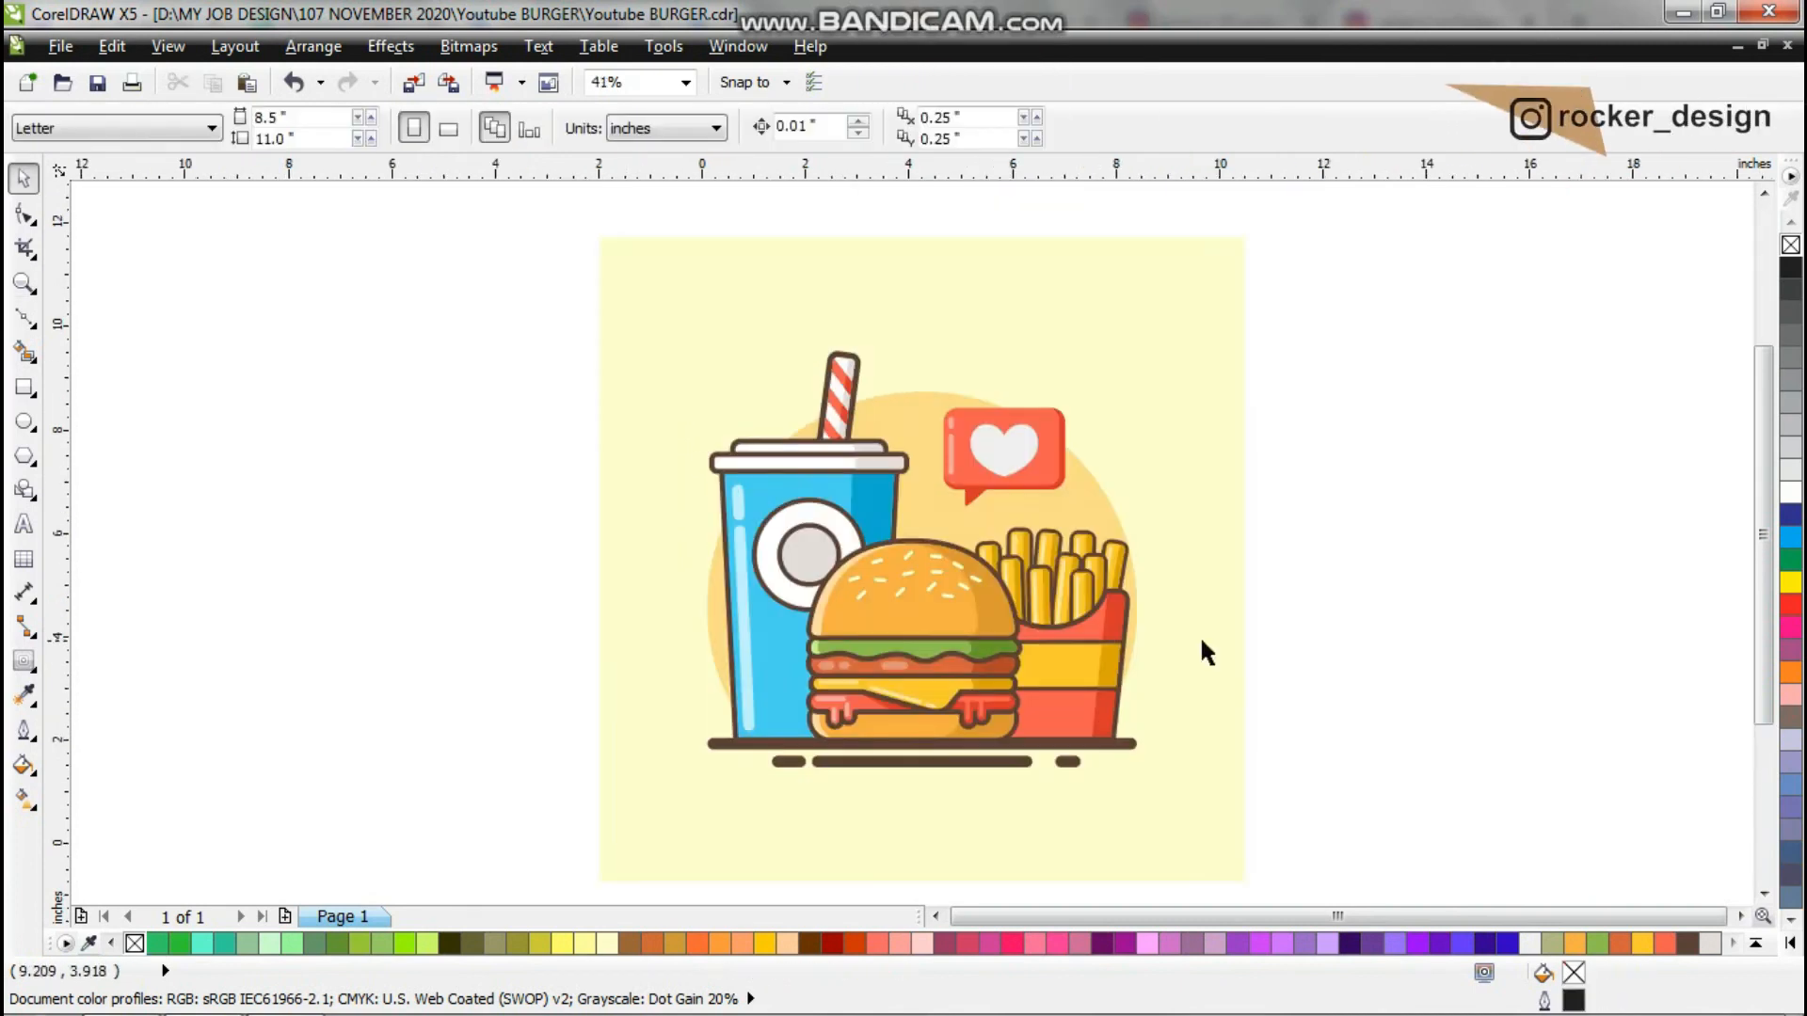